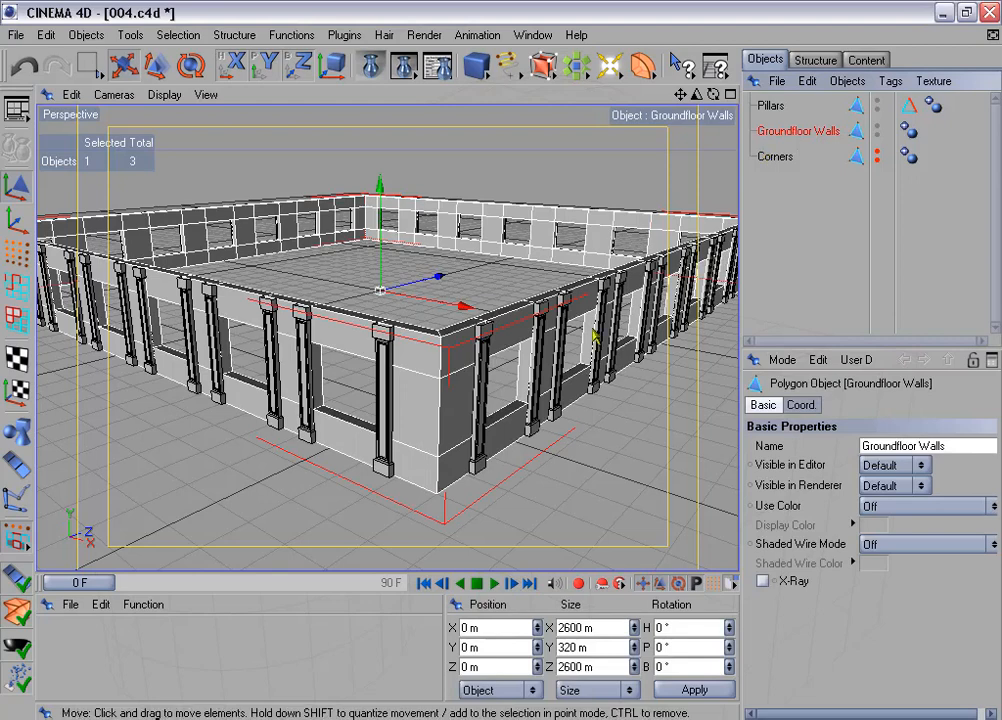
Select the front outer face polygons of Groundfloor Walls, limiting the selection to visible elements, and split them into a separate object.
middle_click(537, 447)
middle_click(537, 447)
key("o")
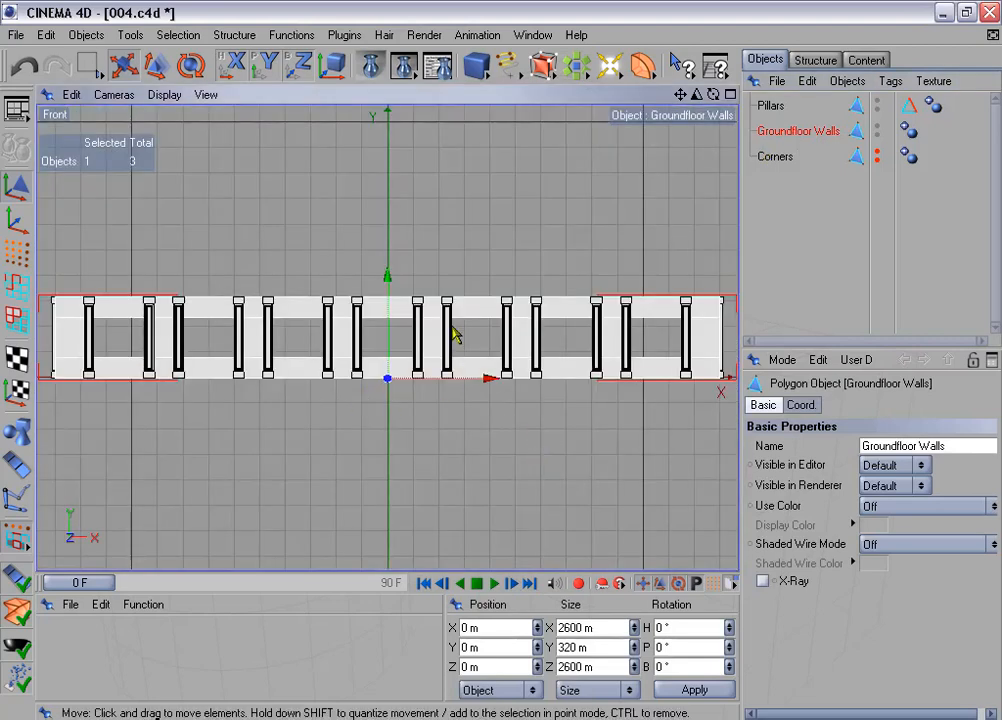
left_click(16, 318)
left_click_drag(87, 65, 125, 80)
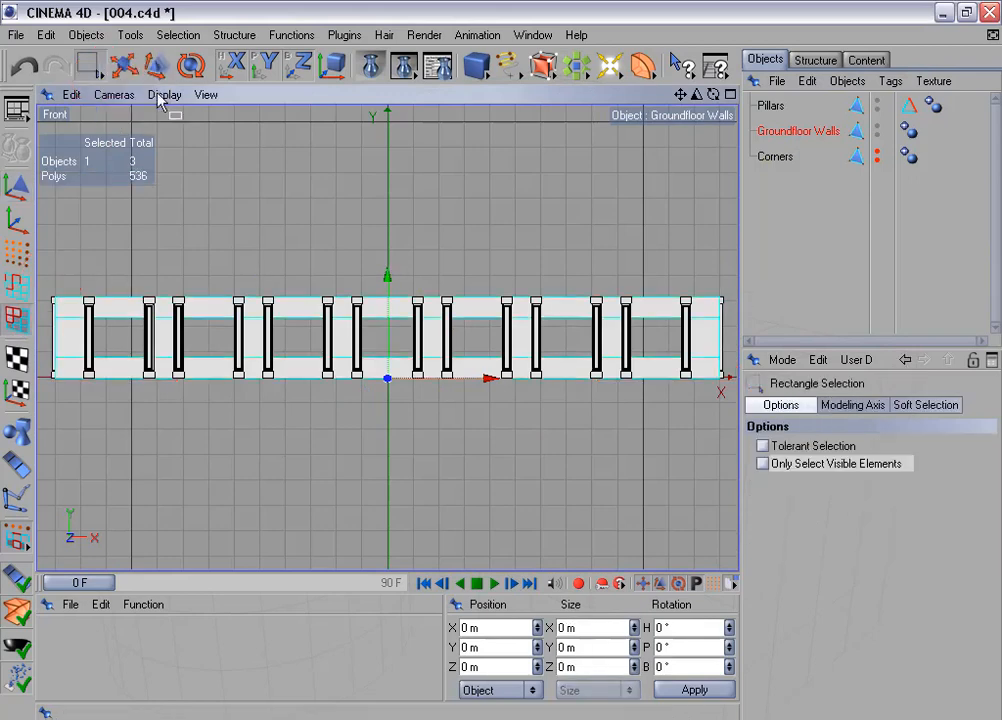
left_click(764, 465)
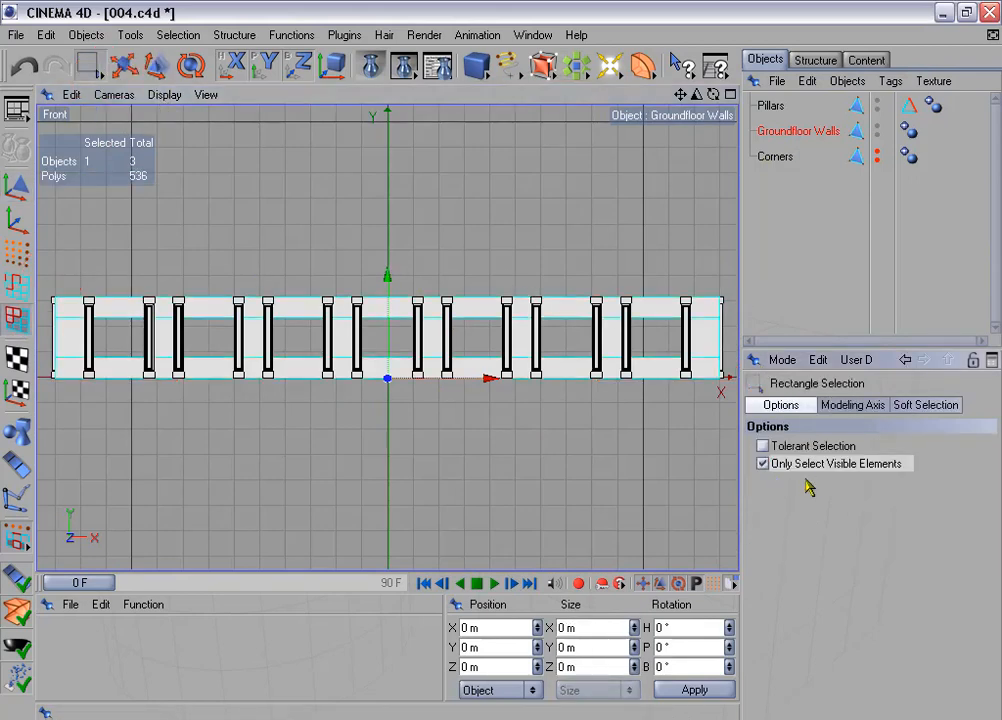
left_click_drag(50, 280, 722, 380)
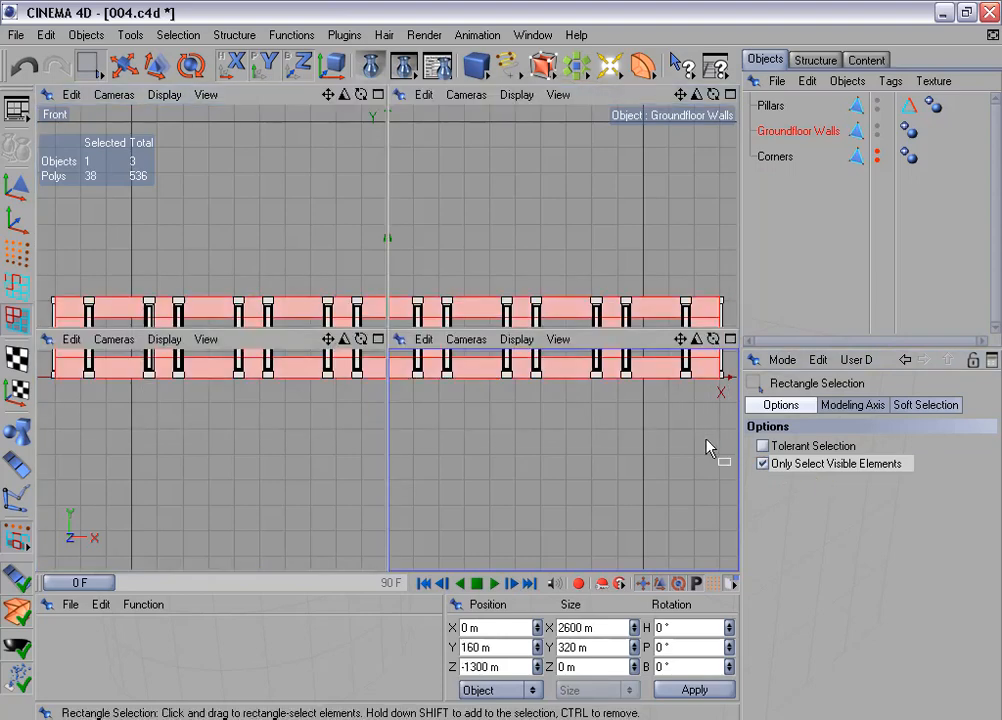
middle_click(314, 226)
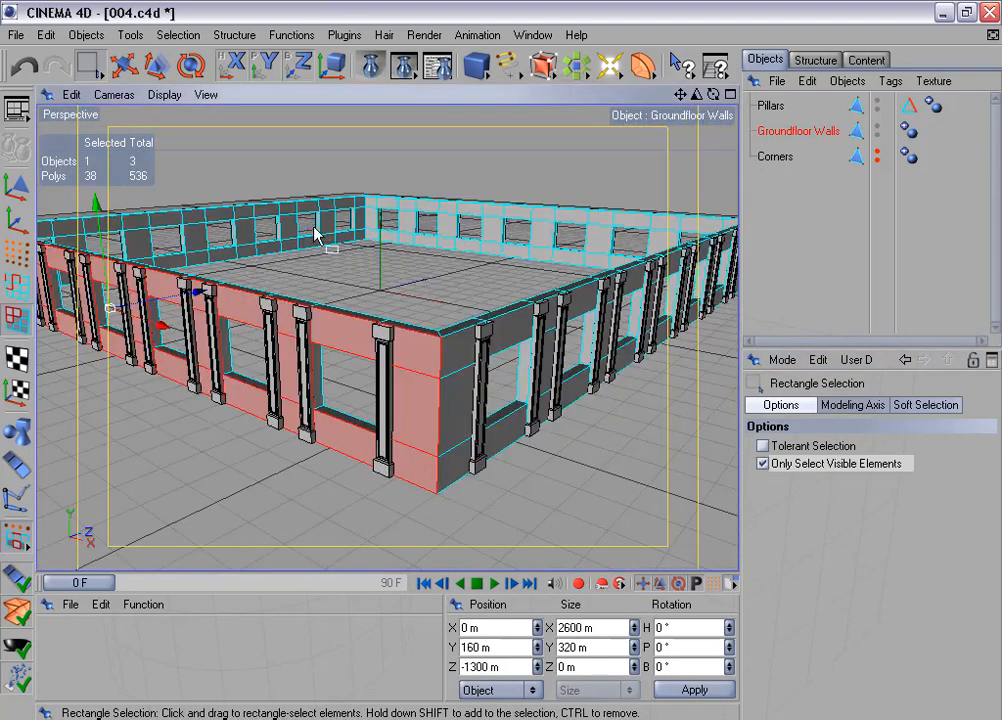
left_click(297, 34)
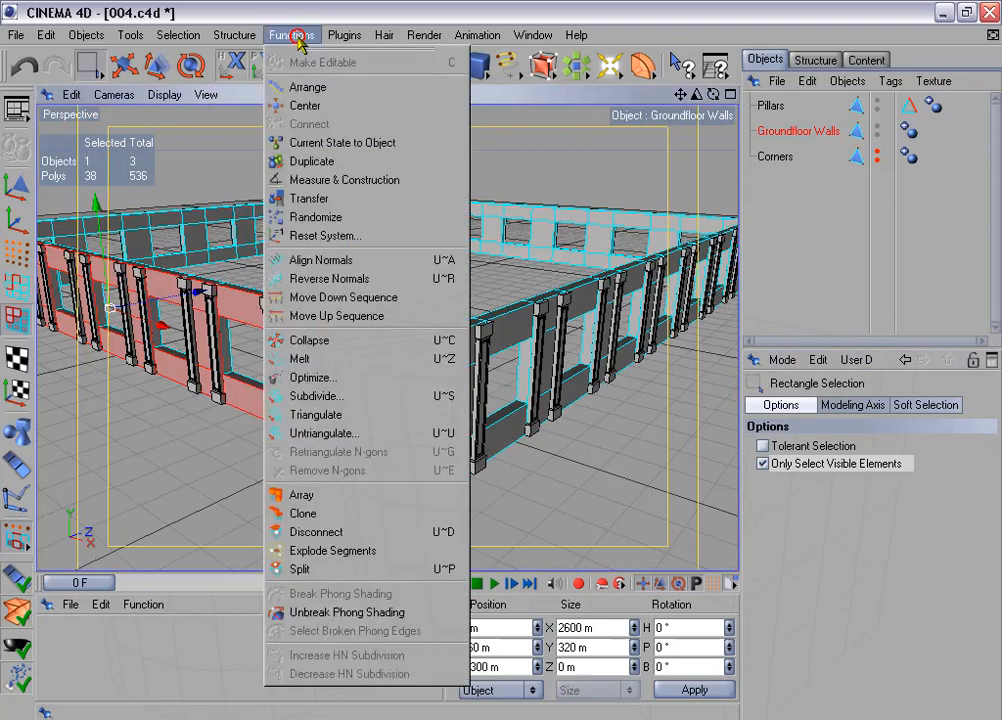
left_click(352, 577)
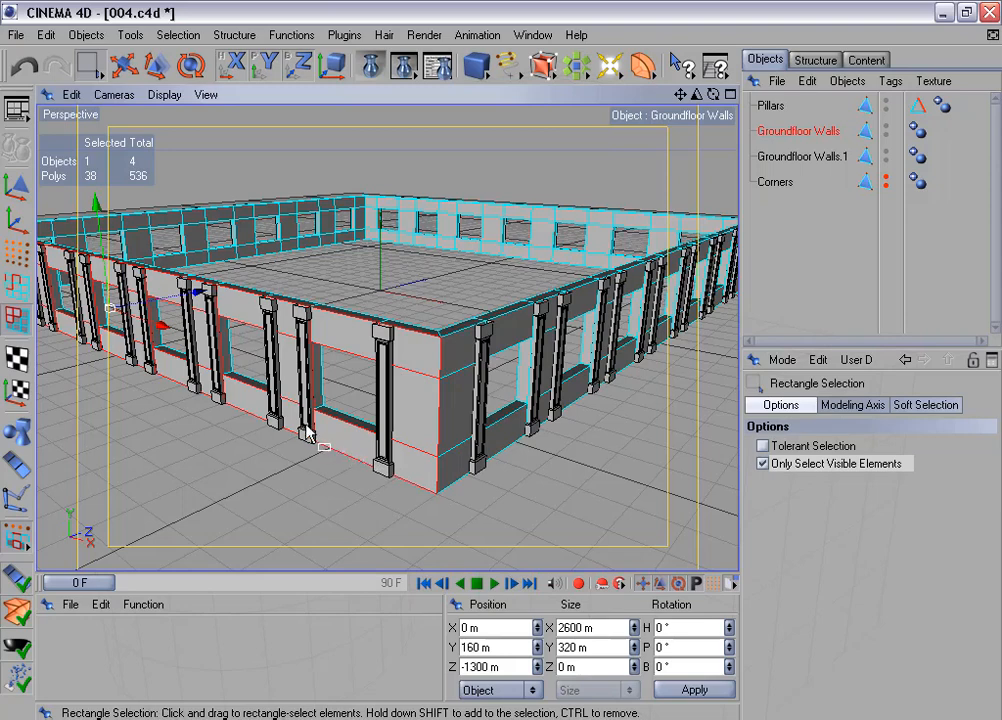
Rename the split-off front wall object 1st Floor and hide it in both the editor and the renderer.
double_click(793, 158)
type("1")
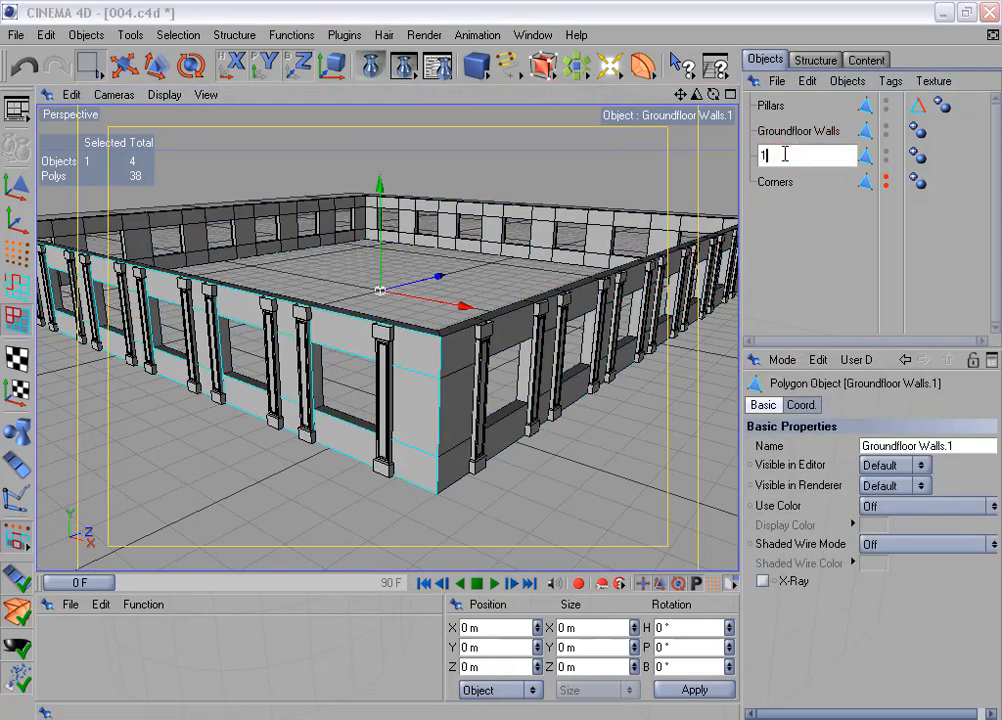
type("st Floor")
key("Return")
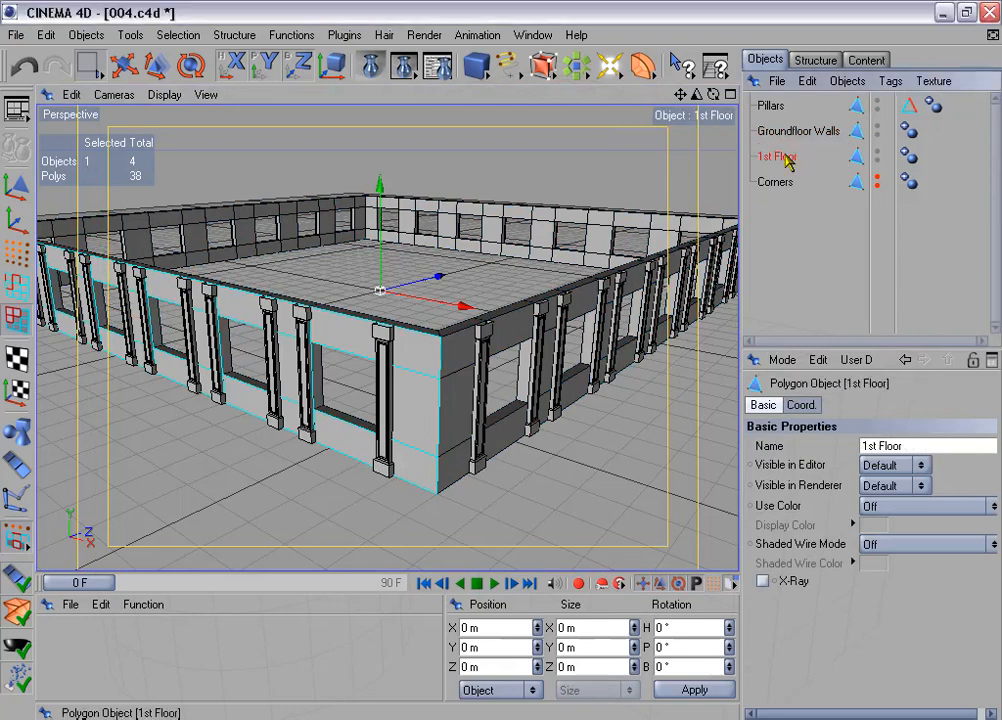
double_click(877, 157)
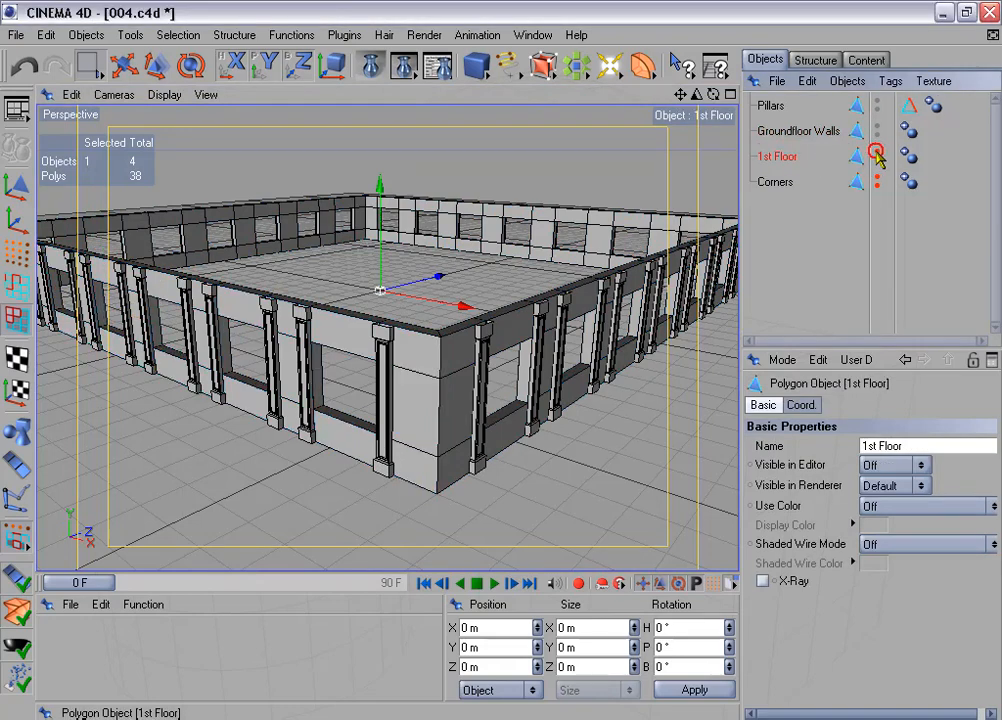
left_click(878, 164)
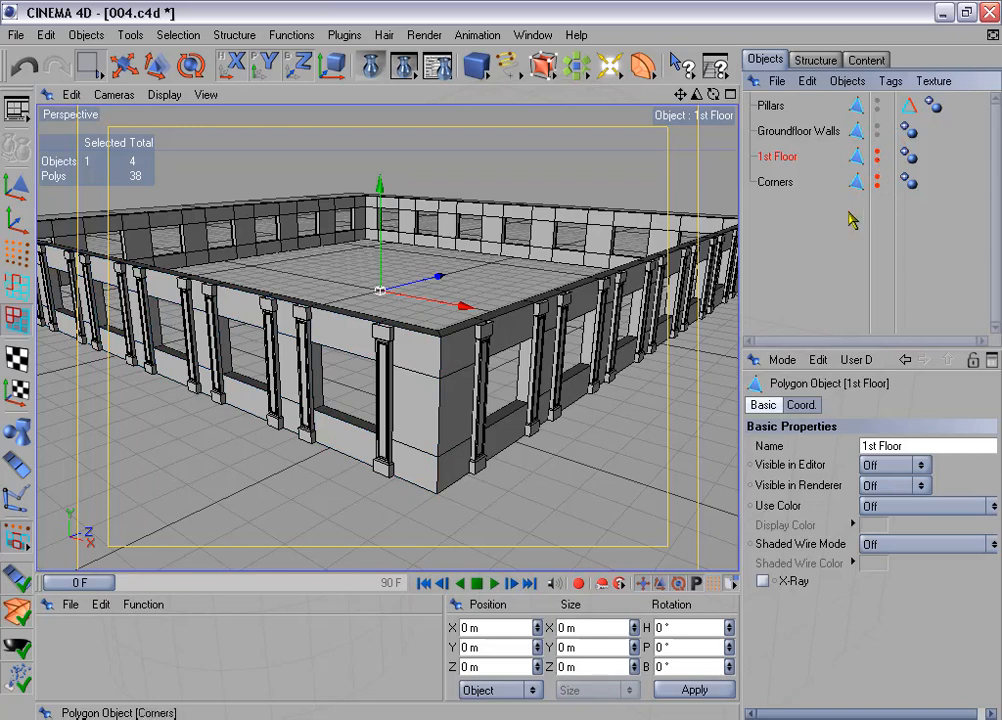
Lower the upper and lower window edges all around Groundfloor Walls by 5 m to Y 155 m, including hidden edges in the selection.
left_click(790, 133)
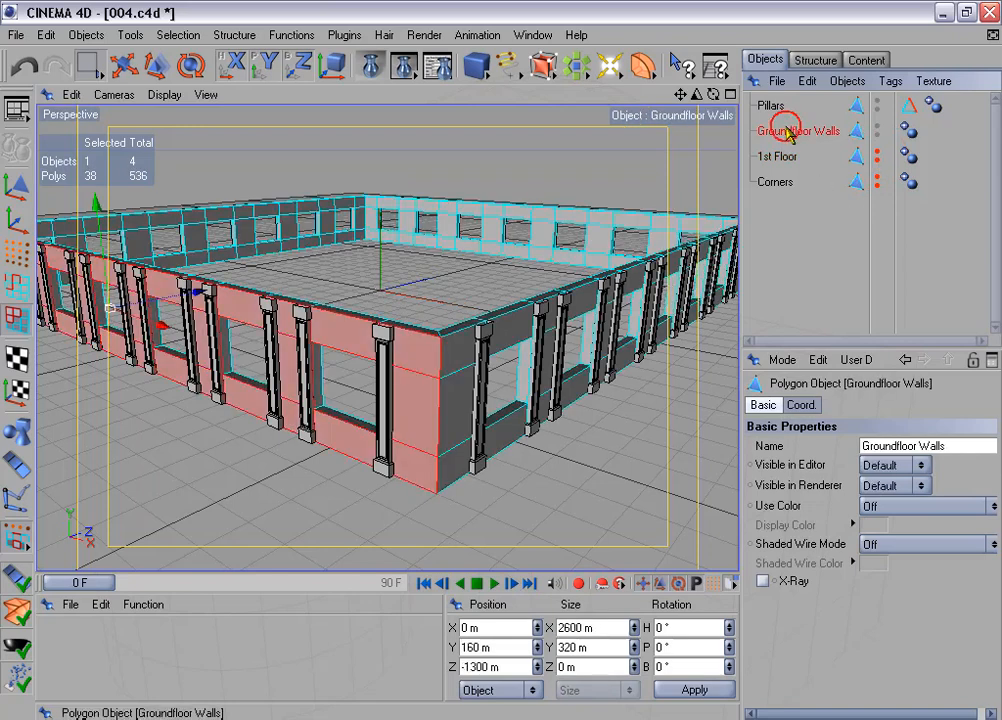
middle_click(620, 320)
middle_click(537, 445)
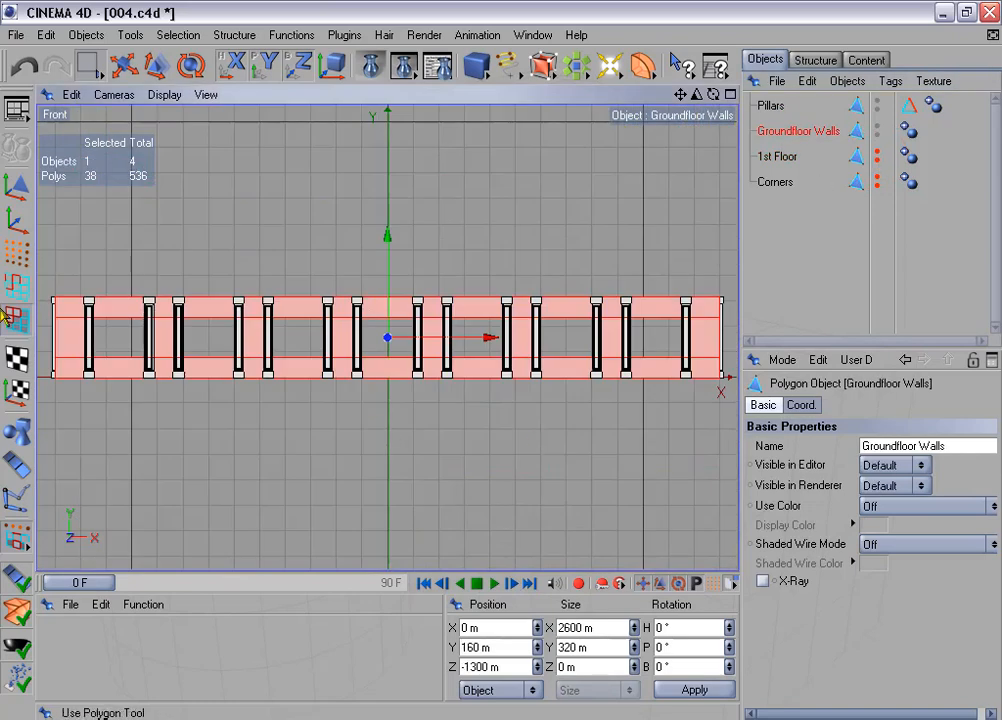
left_click(16, 285)
left_click_drag(88, 66, 124, 64)
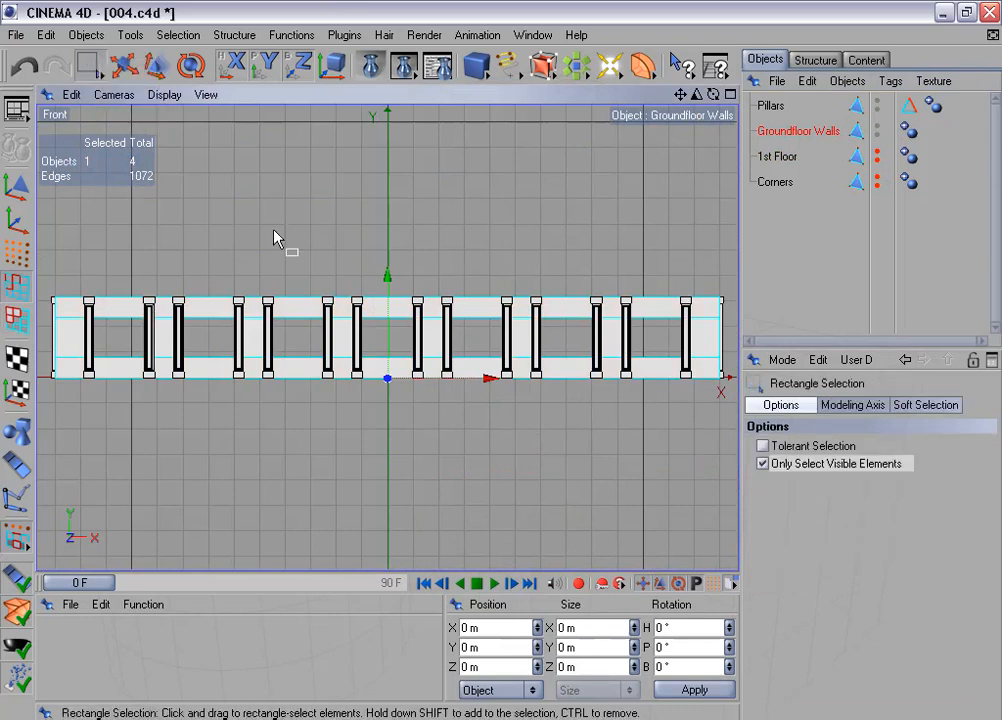
left_click(762, 463)
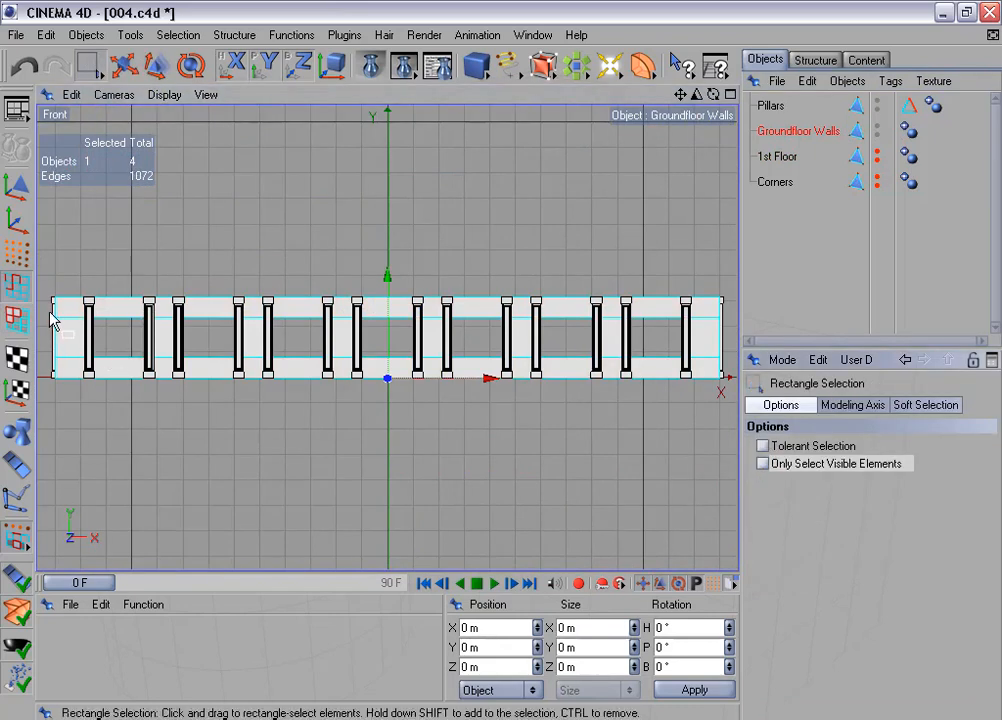
left_click_drag(50, 313, 729, 364)
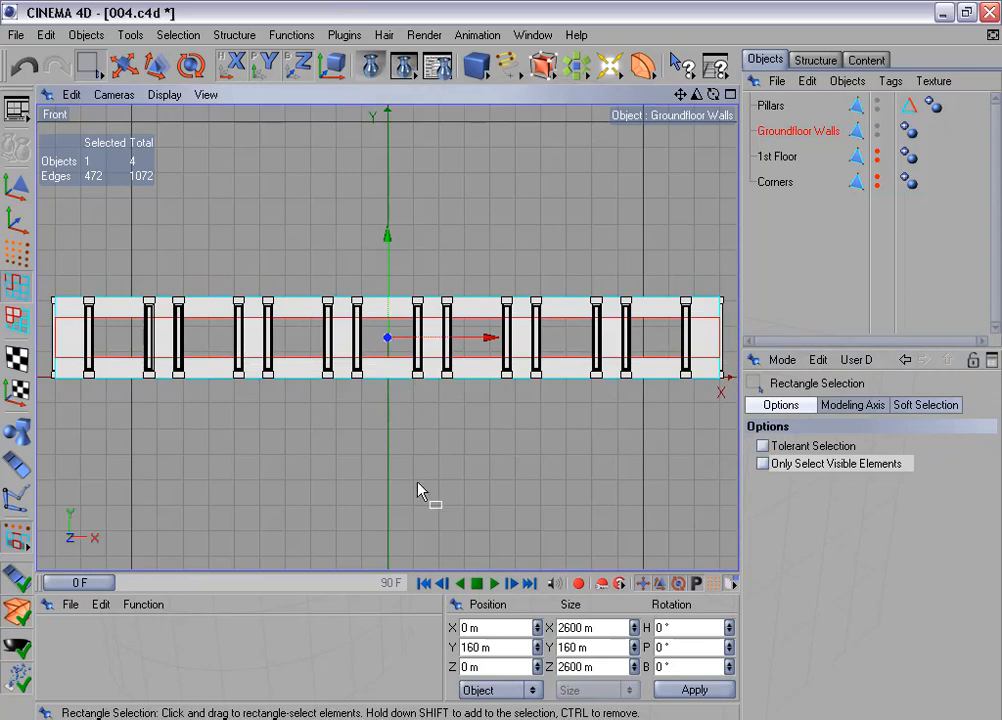
left_click(504, 648)
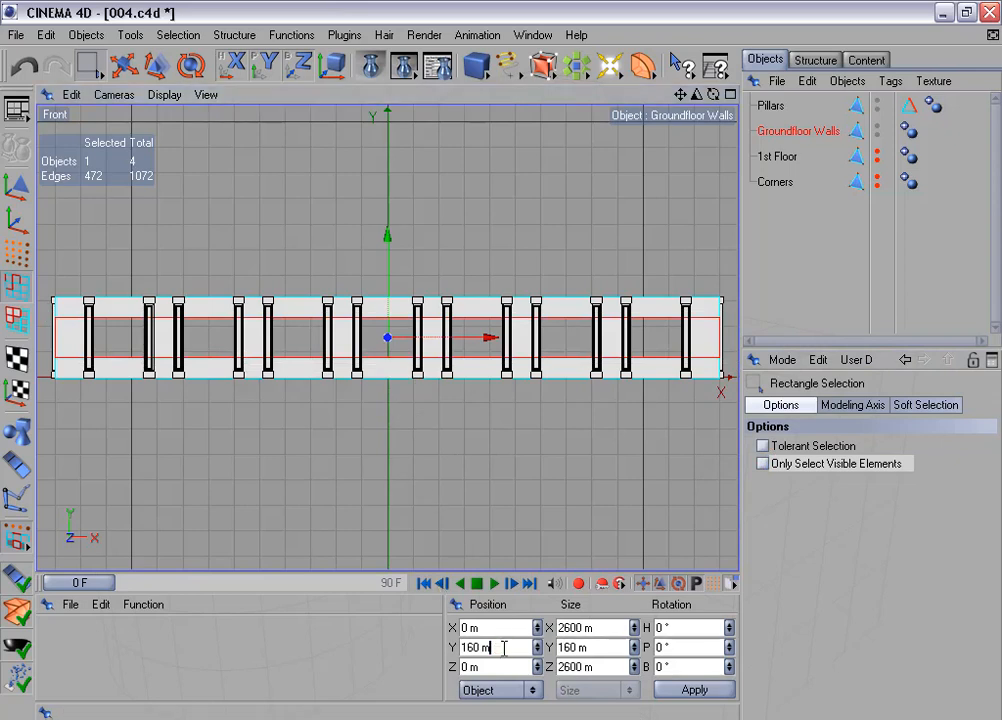
type("-5")
left_click(717, 690)
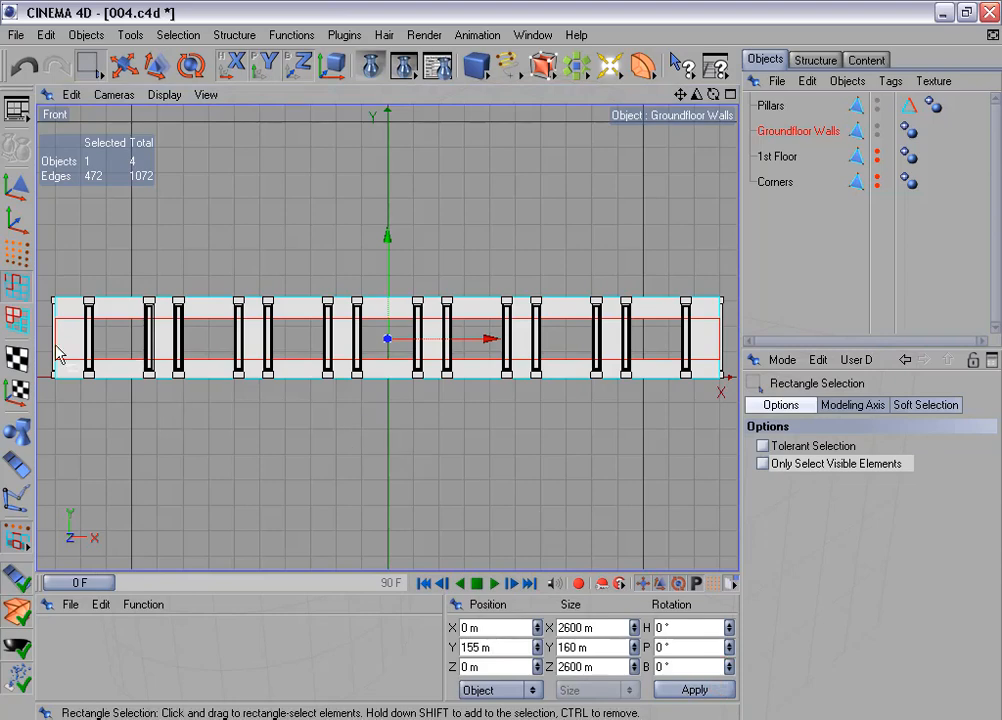
Loop-select the four inner reveal polygons of the front wall's end window opening in Groundfloor Walls.
left_click(16, 318)
middle_click(328, 380)
middle_click(329, 280)
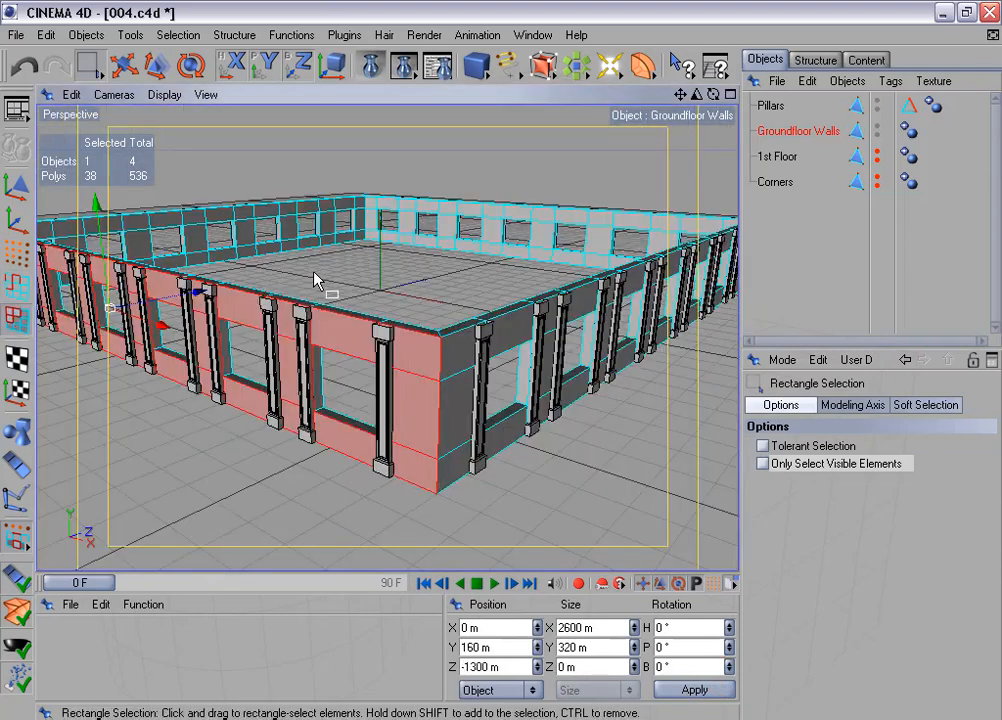
scroll(314, 272, "down", 2)
left_click_drag(350, 266, 490, 303, "alt")
middle_click_drag(350, 266, 700, 235, "alt")
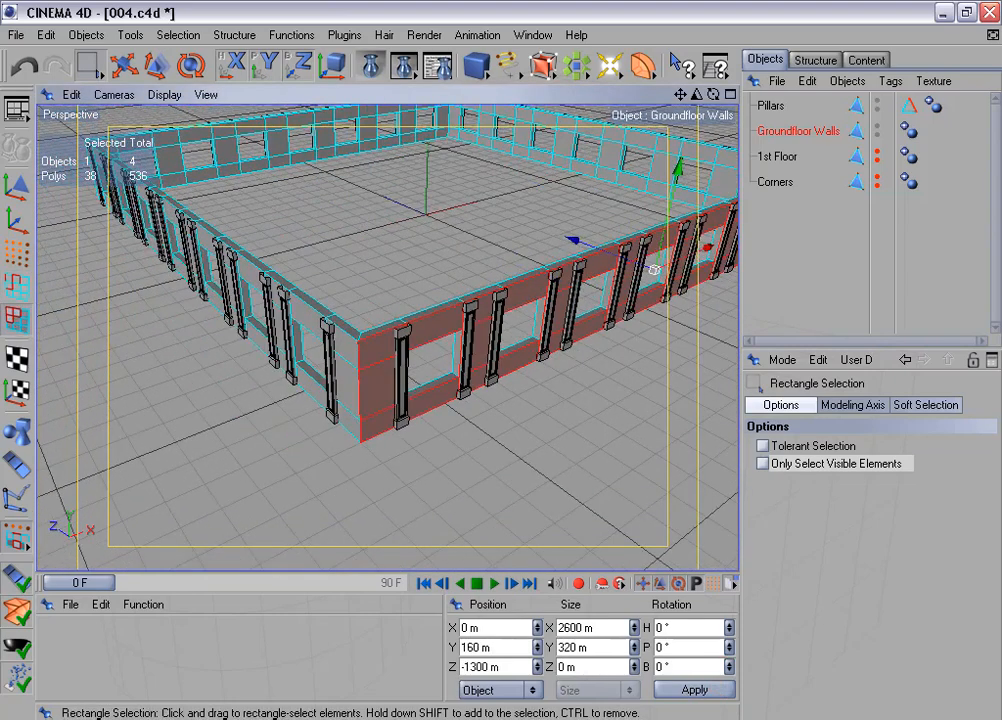
scroll(336, 306, "up", 5)
left_click(178, 35)
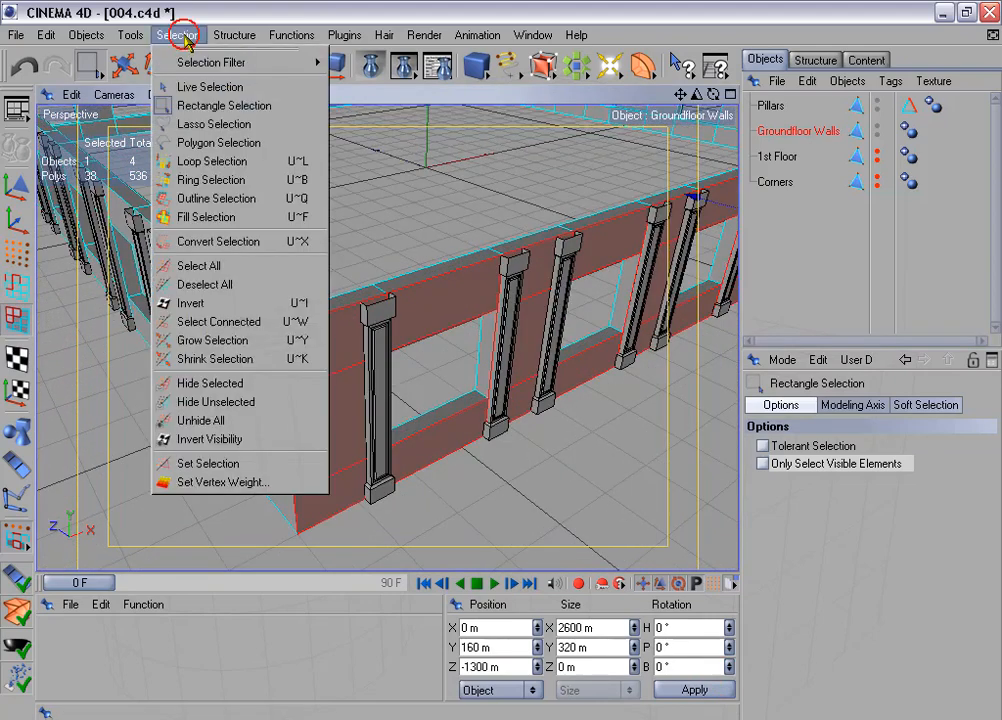
left_click(259, 161)
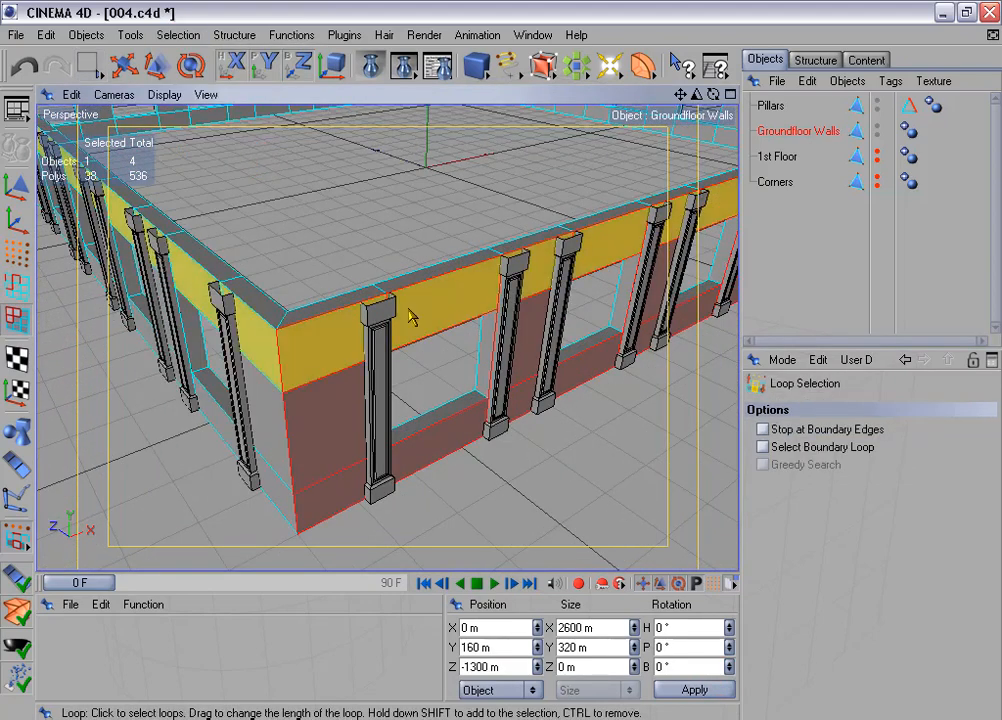
left_click(480, 394)
scroll(512, 231, "down", 4)
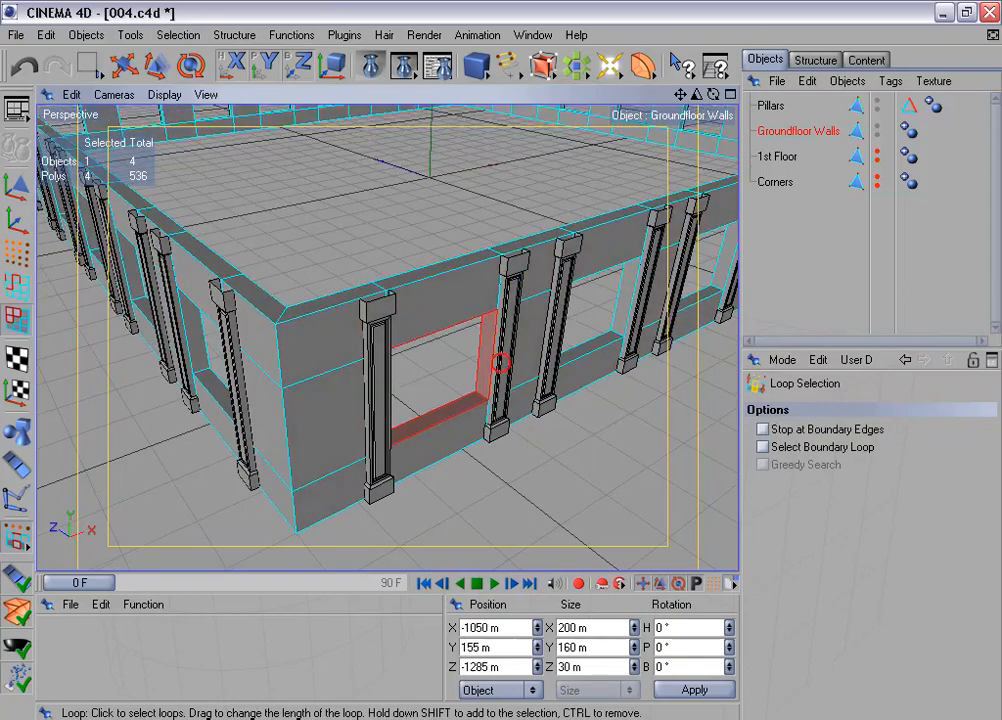
Split the selected window reveal polygons into a separate object and name it Windowsills.
middle_click_drag(512, 231, 360, 260, "alt")
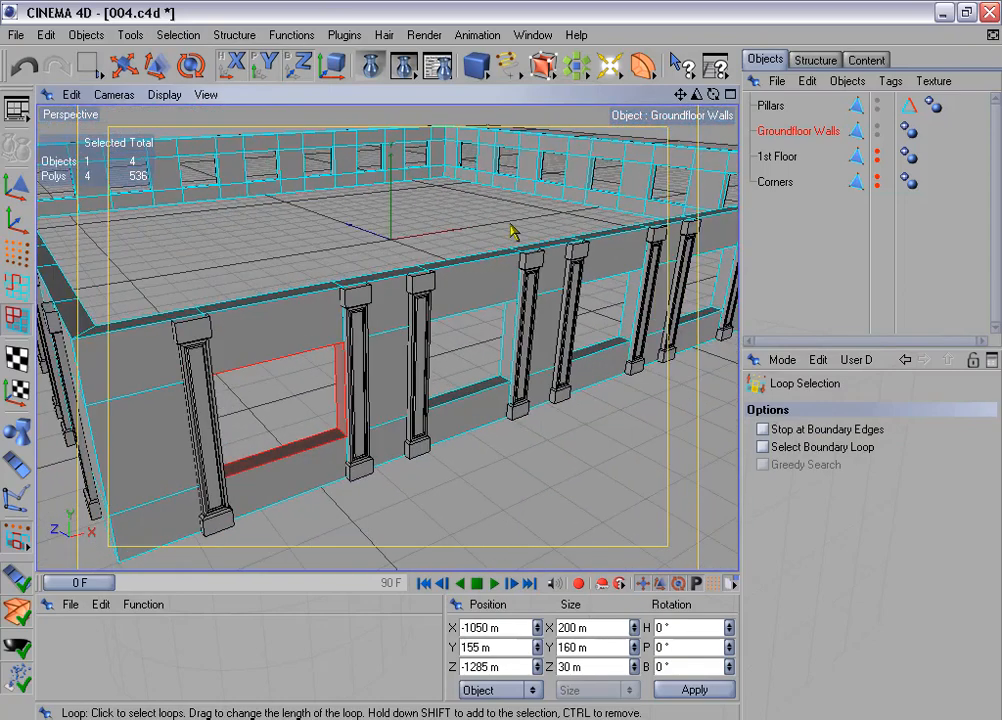
left_click(291, 35)
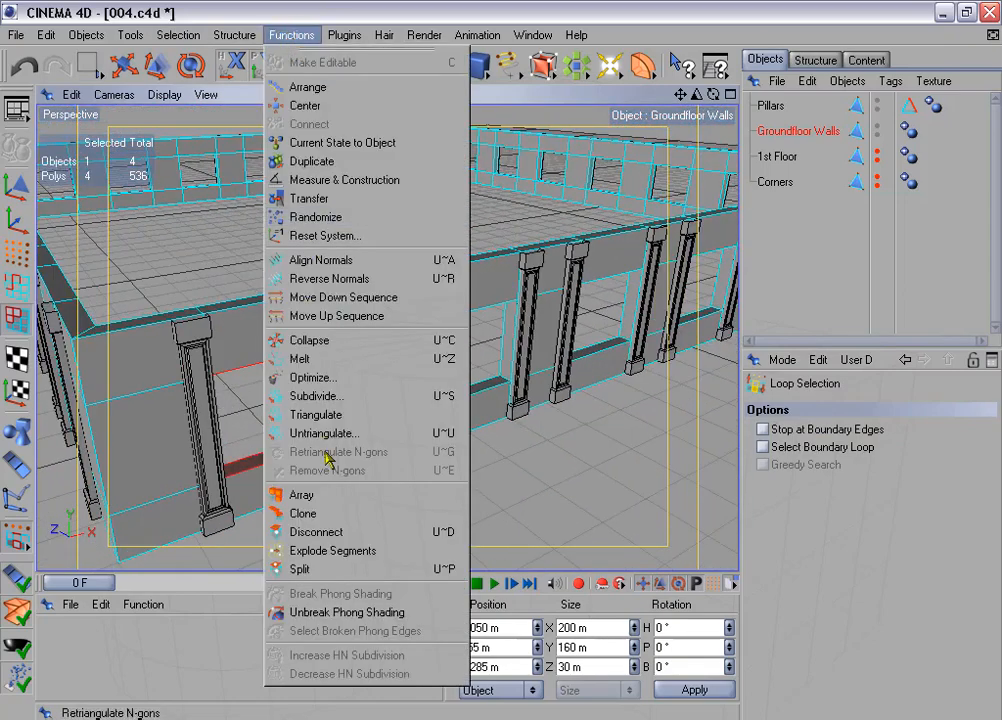
left_click(345, 575)
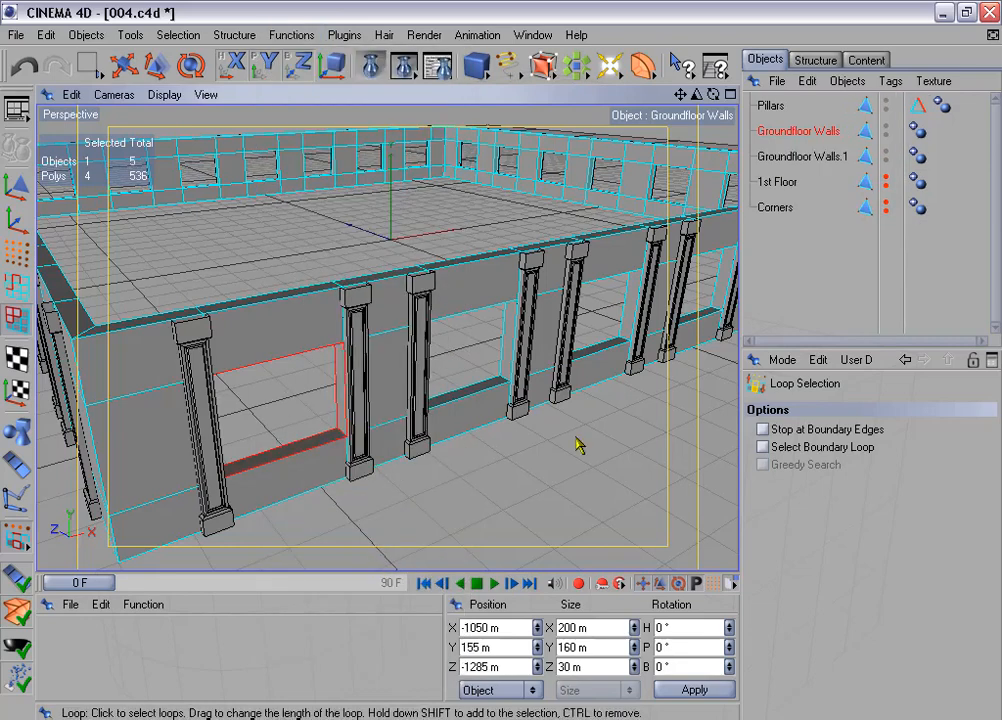
left_click(767, 157)
double_click(787, 152)
type("W")
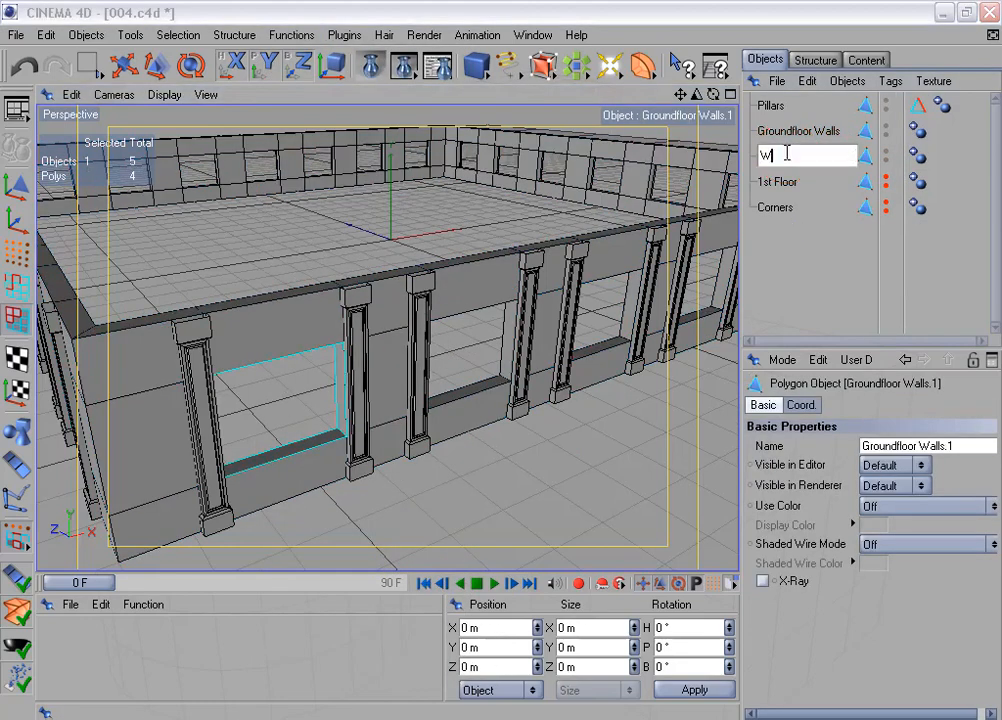
type("indowsills")
key("Return")
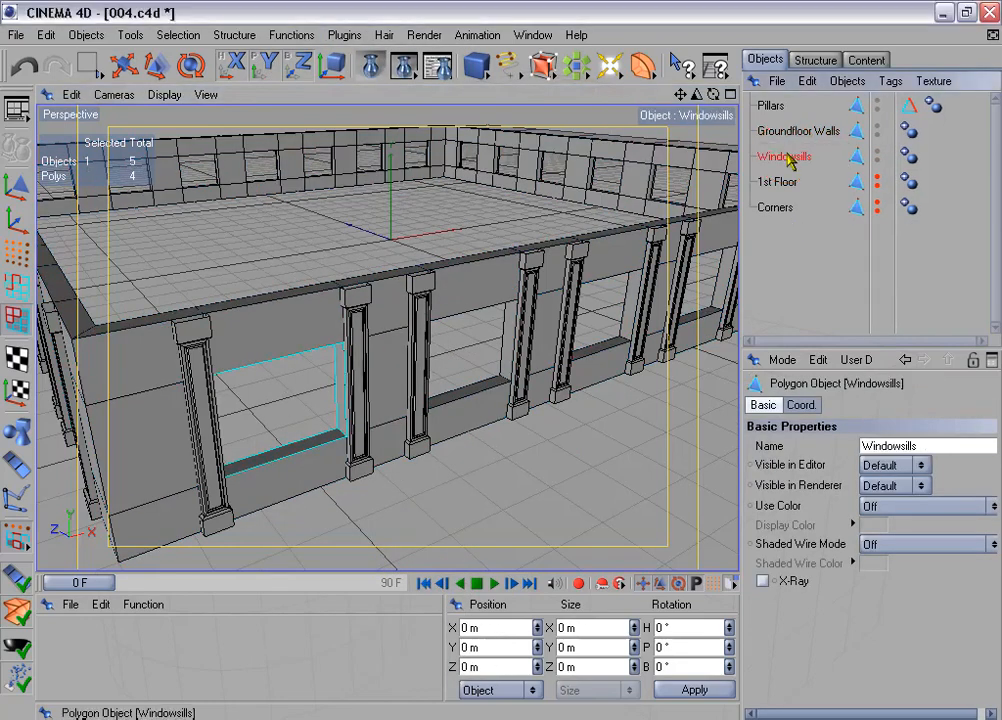
Duplicate Windowsills as Window Frames and hide the copy in both the editor and the renderer.
left_click_drag(783, 157, 813, 197, "ctrl")
double_click(790, 182)
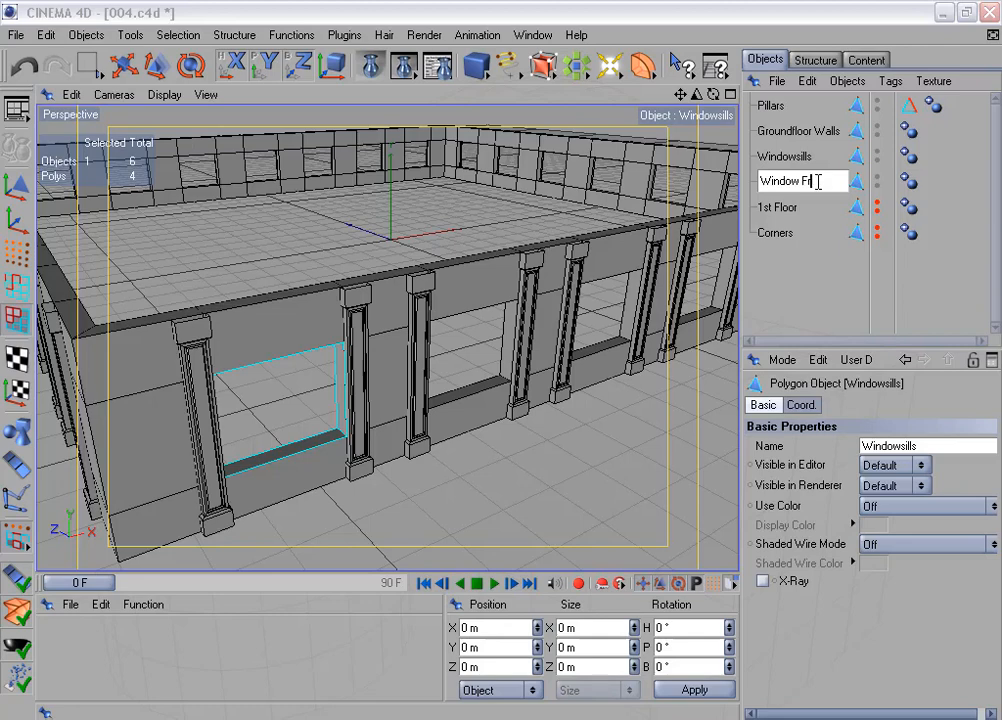
type("Window Frames")
key("Return")
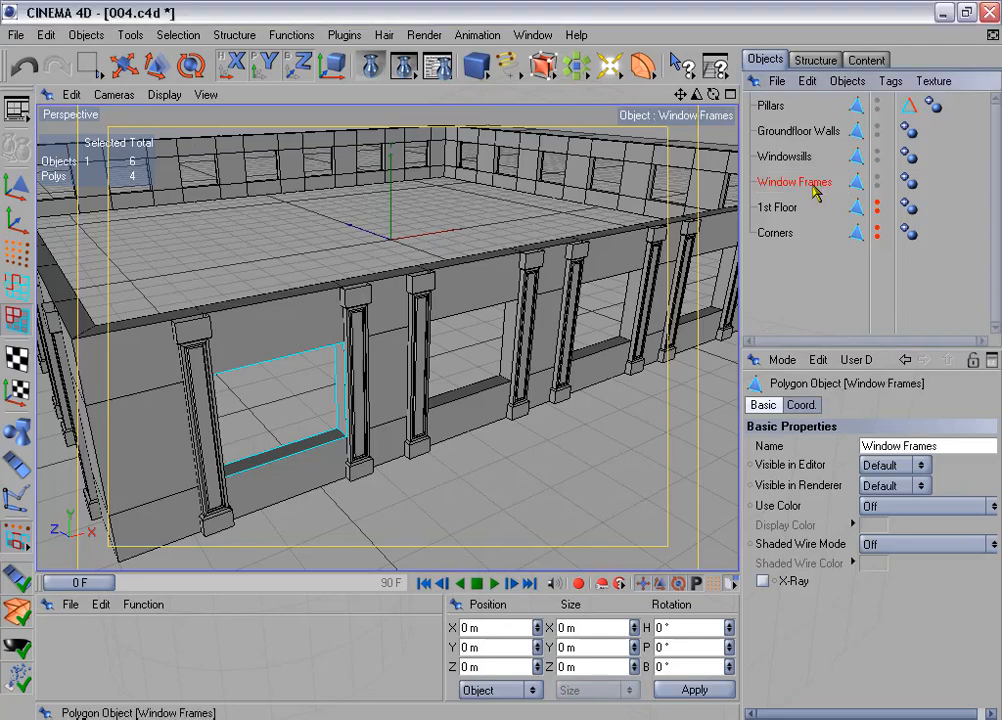
double_click(877, 178)
double_click(877, 186)
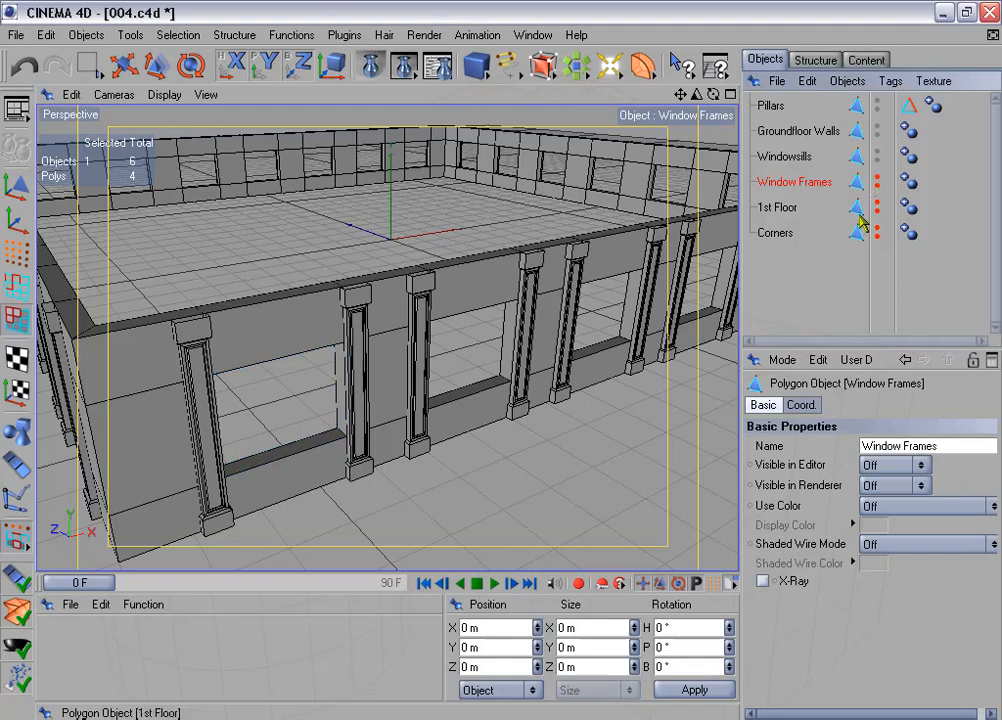
Select all lower window edges of Groundfloor Walls in the front view, including hidden ones, and lower them by 4 m to Y 71 m.
left_click(787, 135)
middle_click(610, 302)
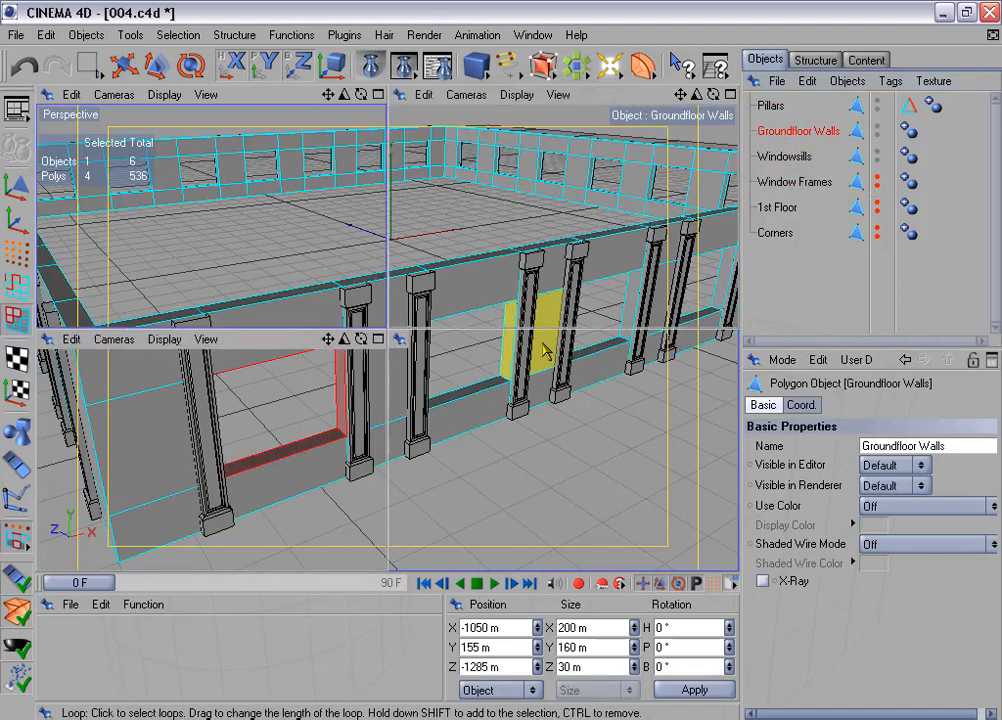
middle_click(535, 469)
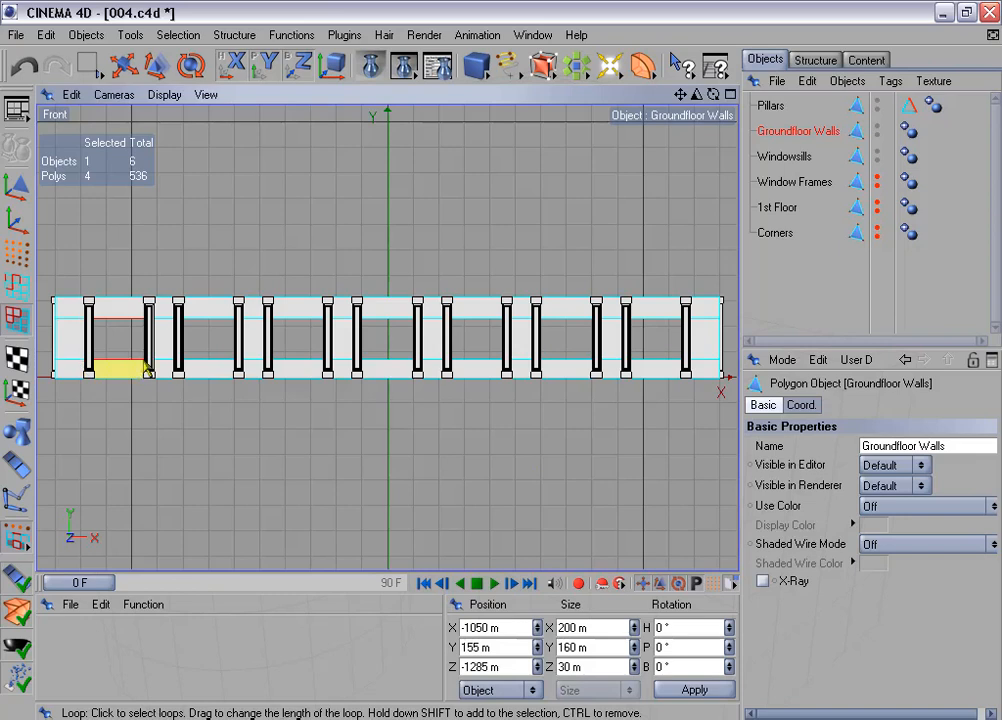
left_click(20, 283)
left_click_drag(100, 66, 104, 70)
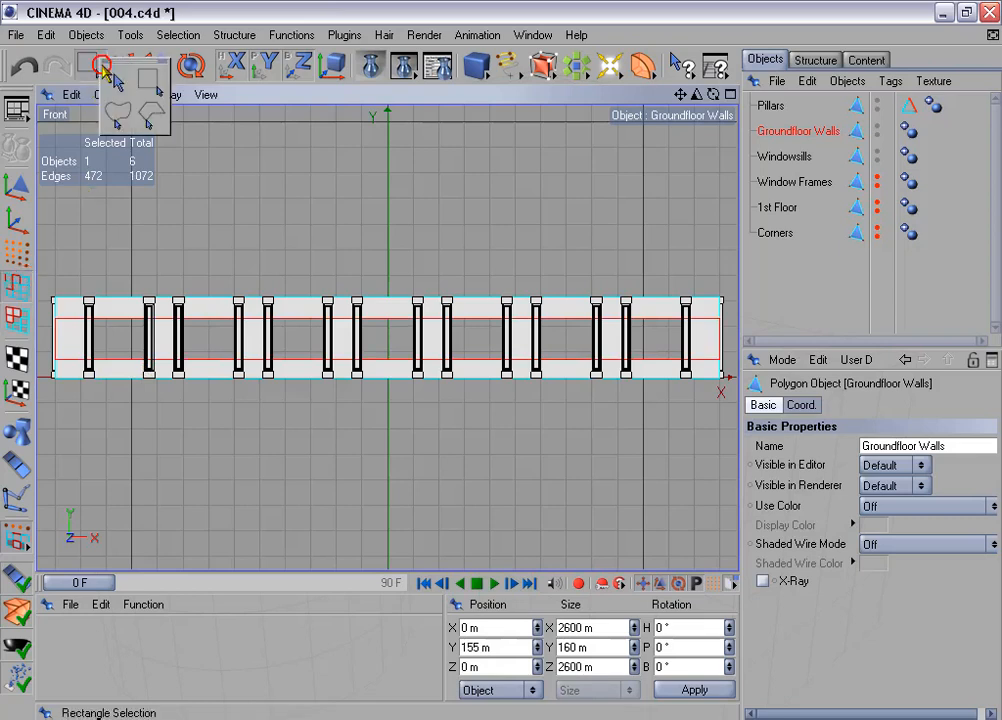
left_click(150, 82)
left_click_drag(43, 342, 731, 373)
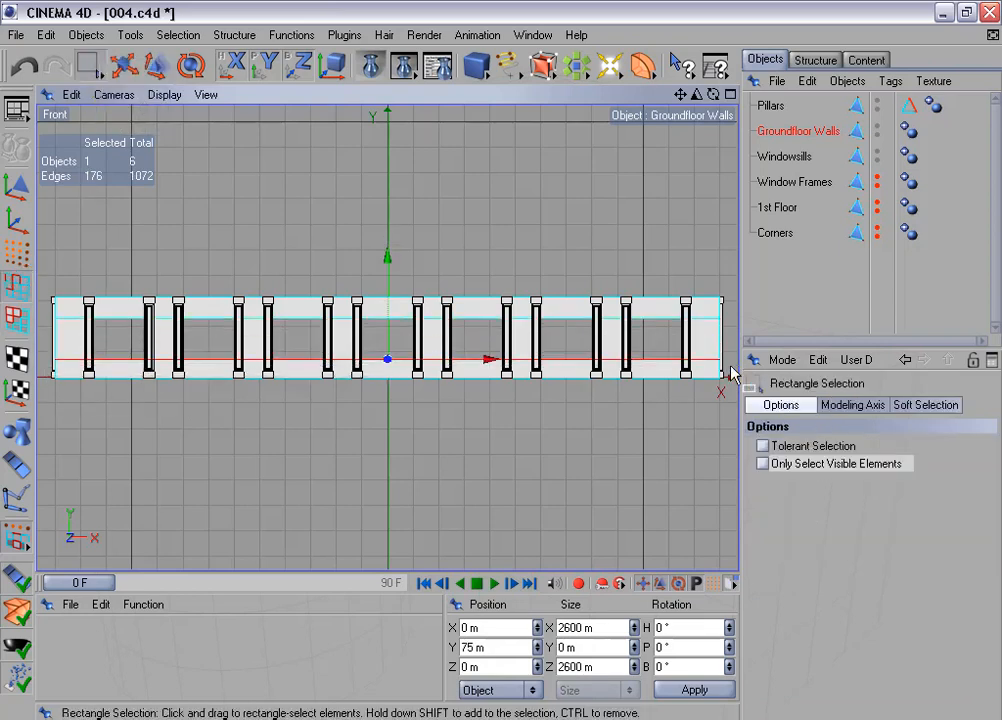
left_click(505, 649)
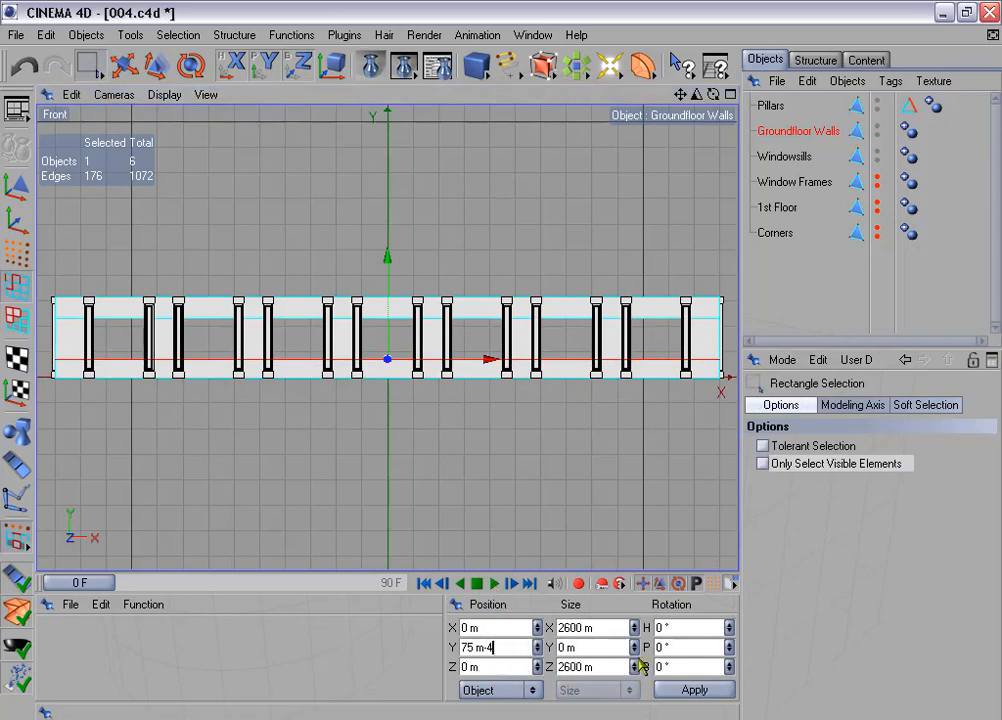
left_click(714, 688)
middle_click(443, 405)
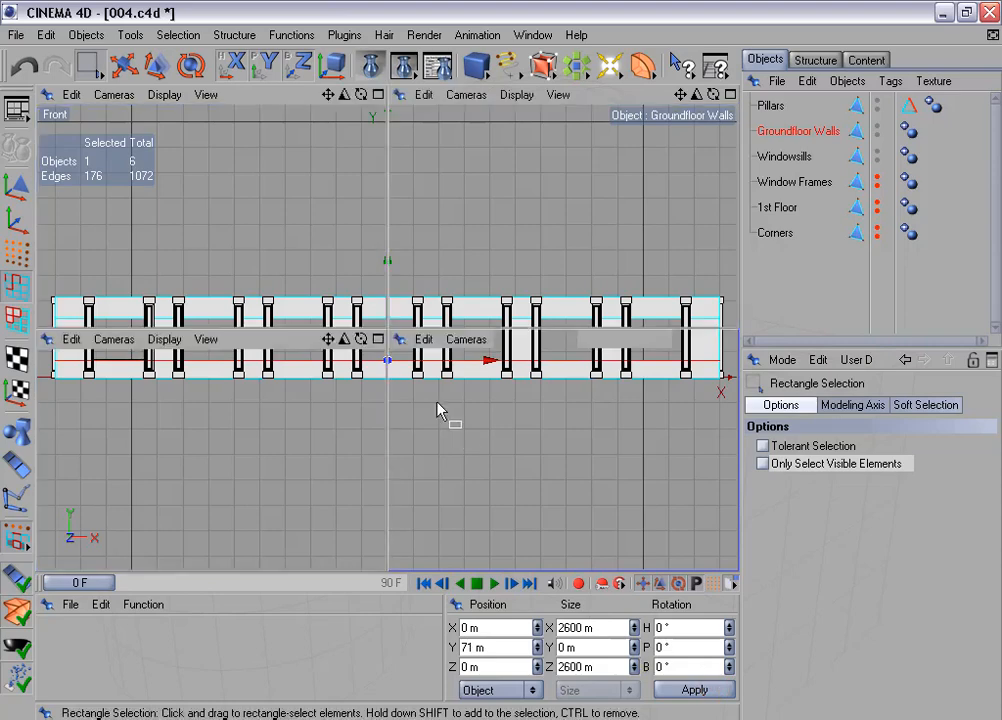
middle_click(314, 276)
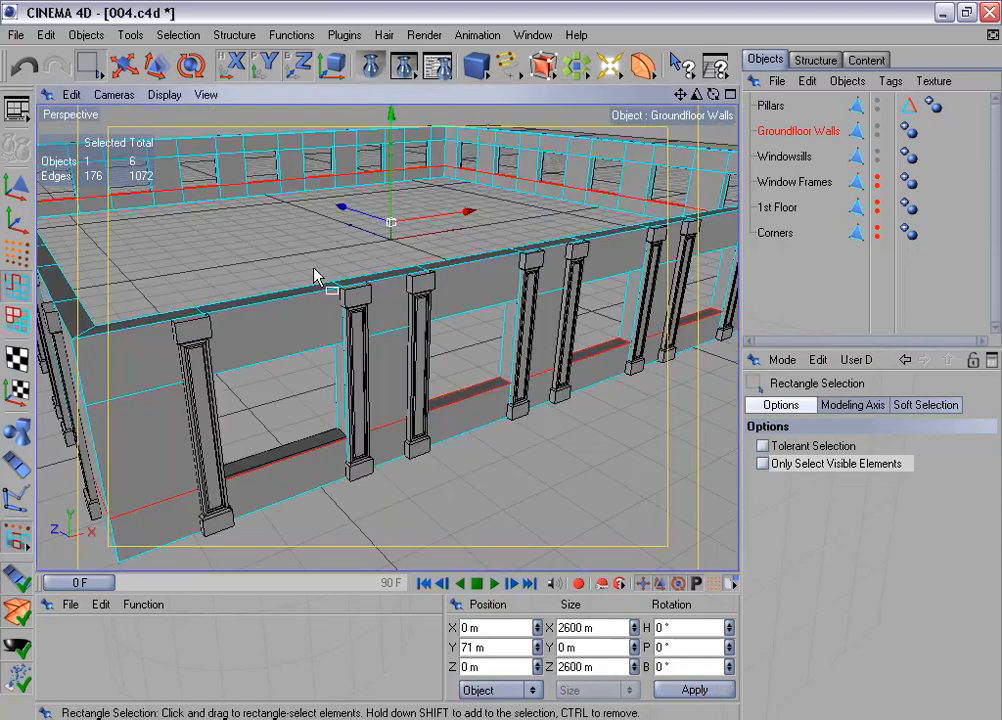
Hide Groundfloor Walls and Pillars in the editor, and delete the four upper points of Windowsills to leave only the bottom polygon.
left_click(877, 127)
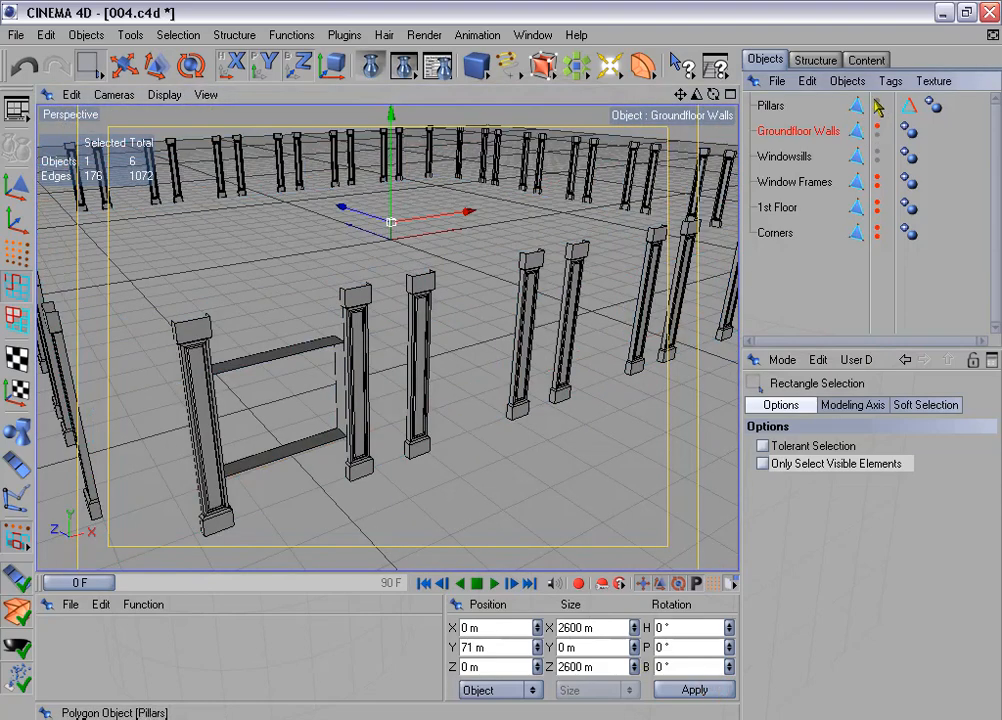
left_click(877, 103)
left_click(790, 157)
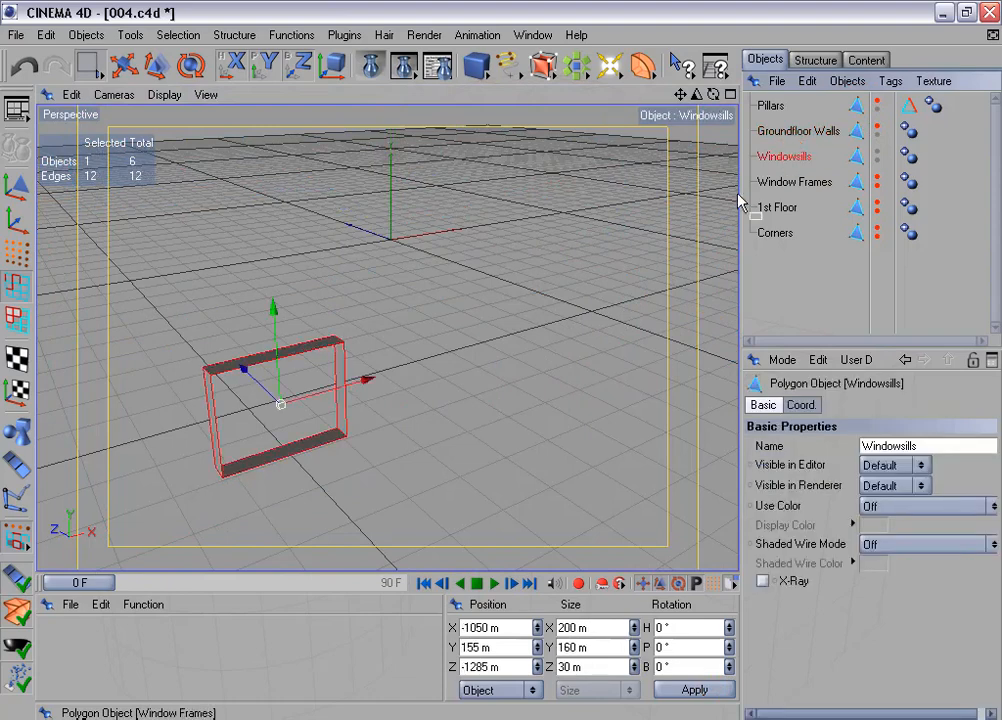
left_click(17, 253)
left_click_drag(175, 287, 360, 402)
key("Delete")
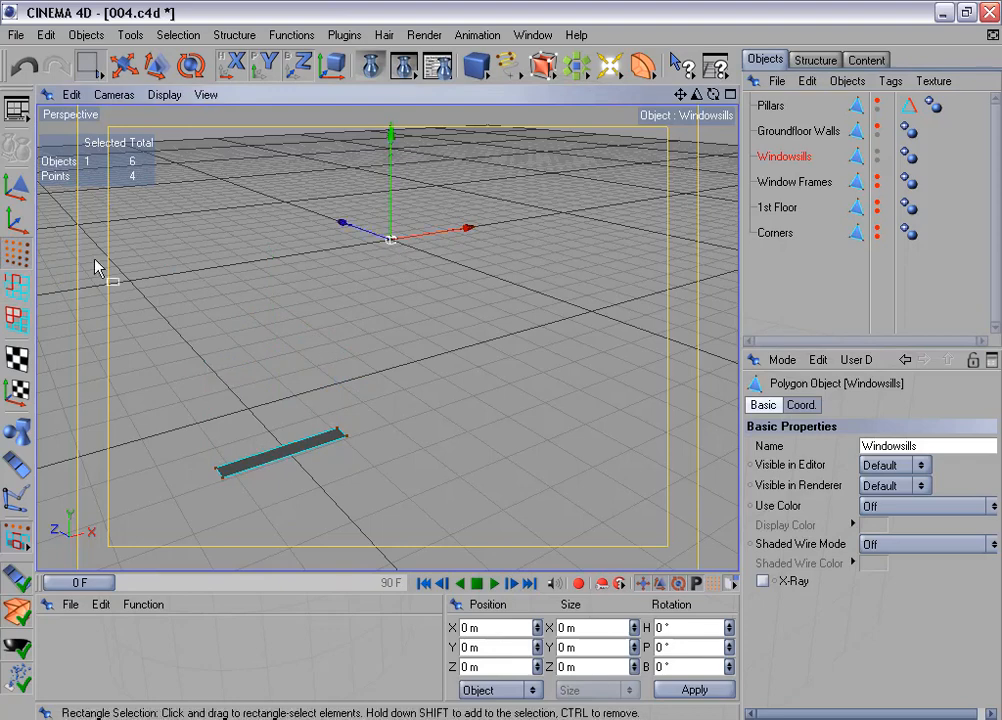
Move the object axis of Windowsills to the sill polygon's centre, snapping only to Polygon Center instead of Edge and Midpoint.
left_click(14, 224)
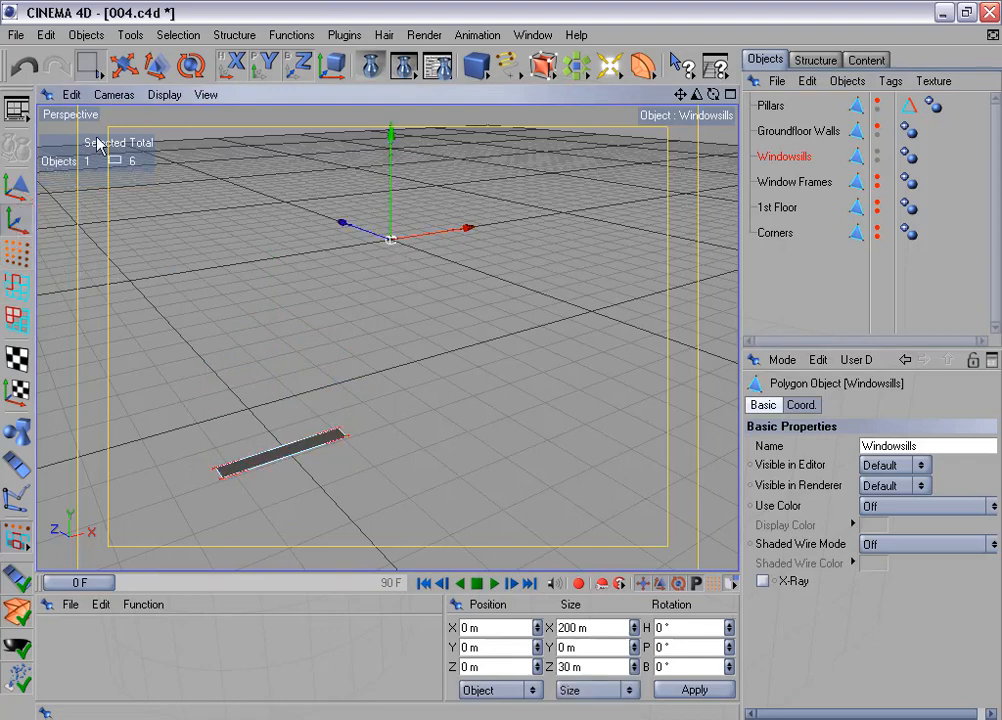
left_click(124, 68)
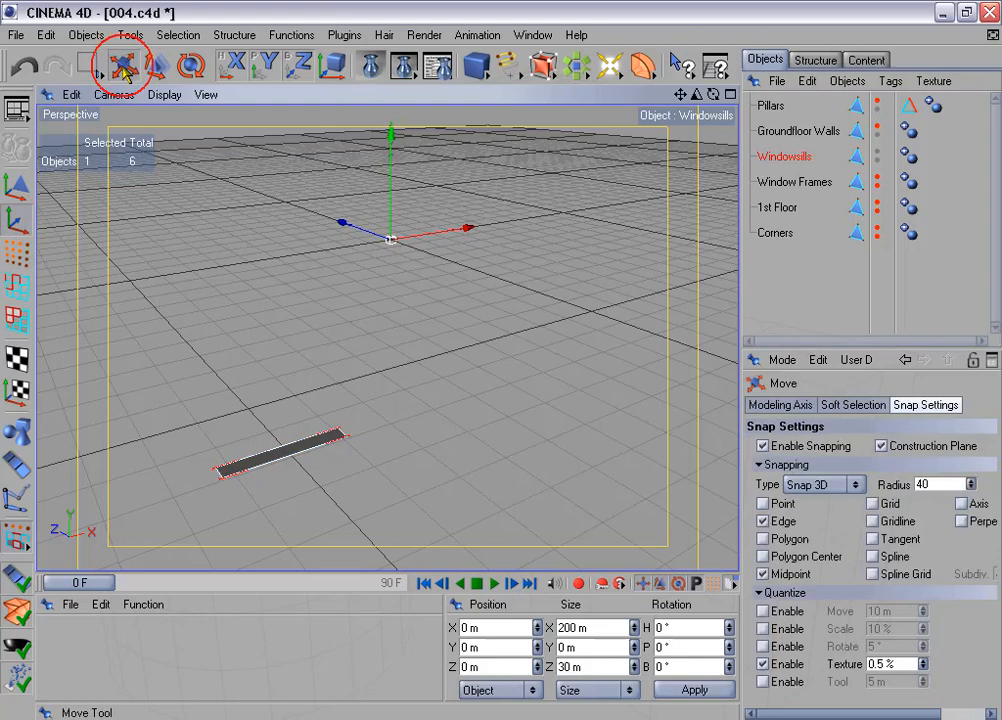
left_click(763, 521)
left_click(763, 574)
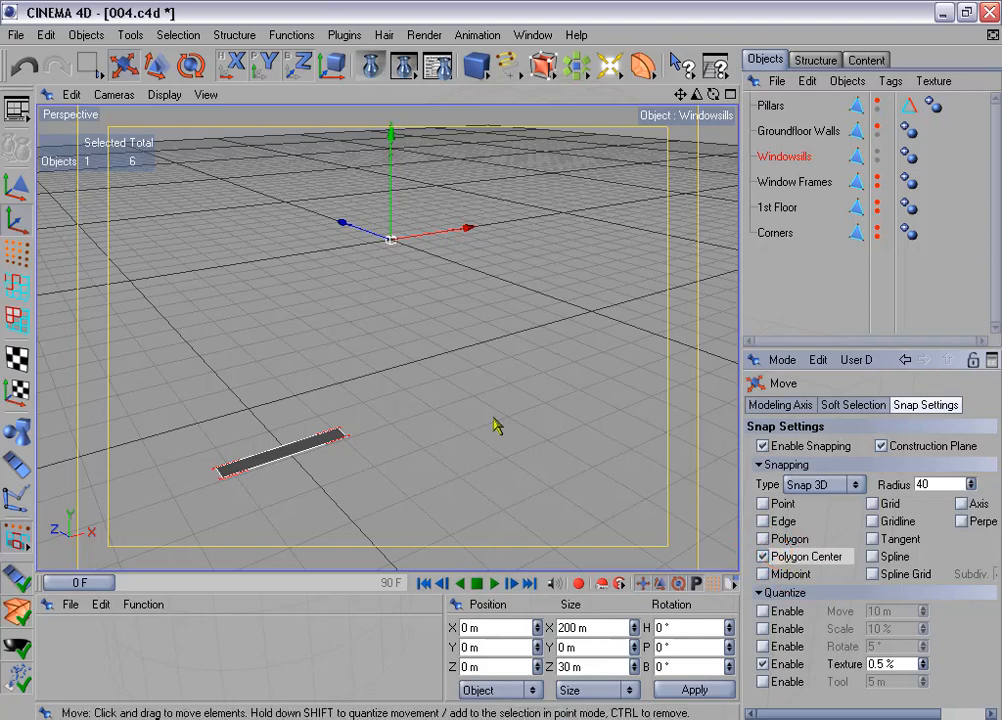
left_click_drag(343, 237, 422, 263)
mouse_move(594, 302)
left_mouse_down()
mouse_move(501, 360)
mouse_move(420, 331)
mouse_move(590, 302)
left_mouse_up()
left_click_drag(194, 352, 247, 410)
middle_click_drag(333, 354, 375, 275, "alt")
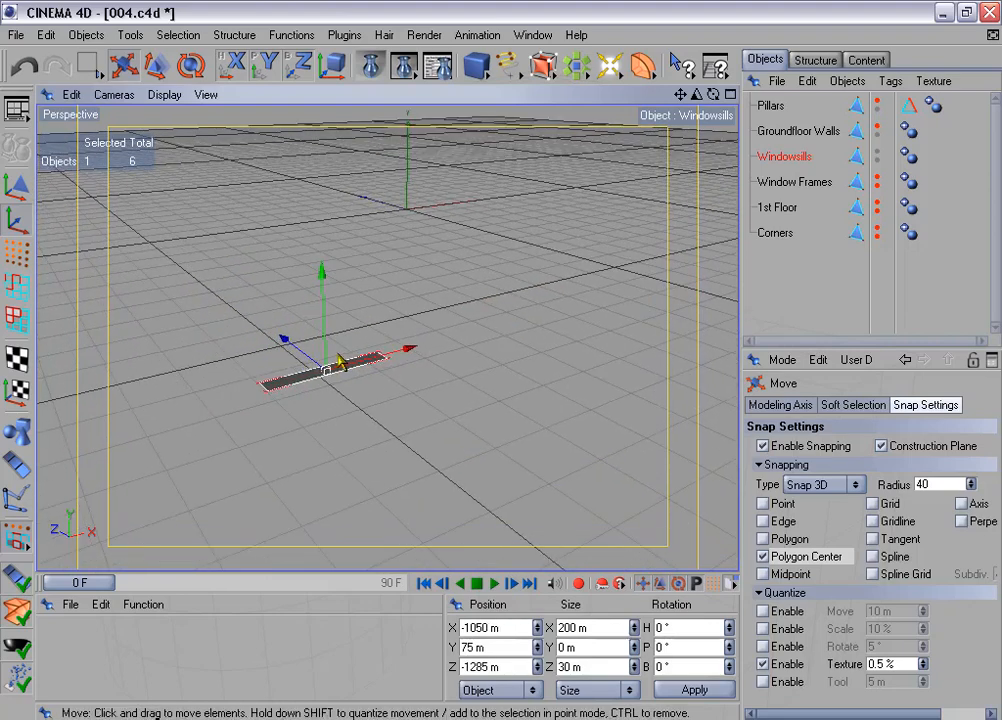
right_click_drag(341, 354, 420, 354, "alt")
middle_click_drag(341, 354, 438, 298, "alt")
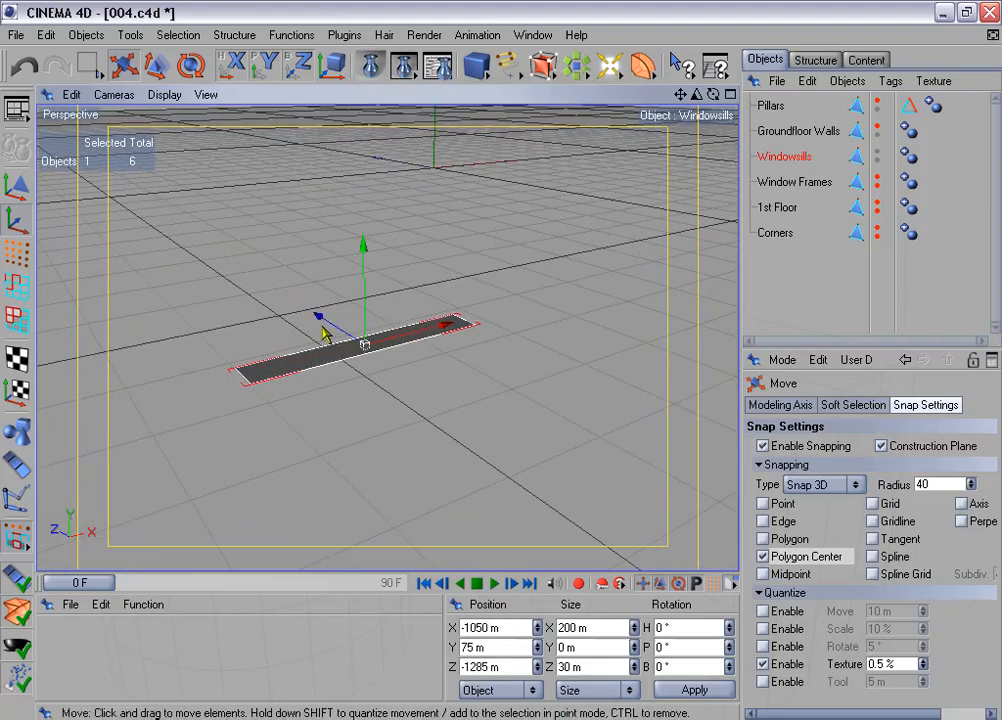
Select the front long edge of the windowsill and set its Z position to -21 m.
left_click(17, 287)
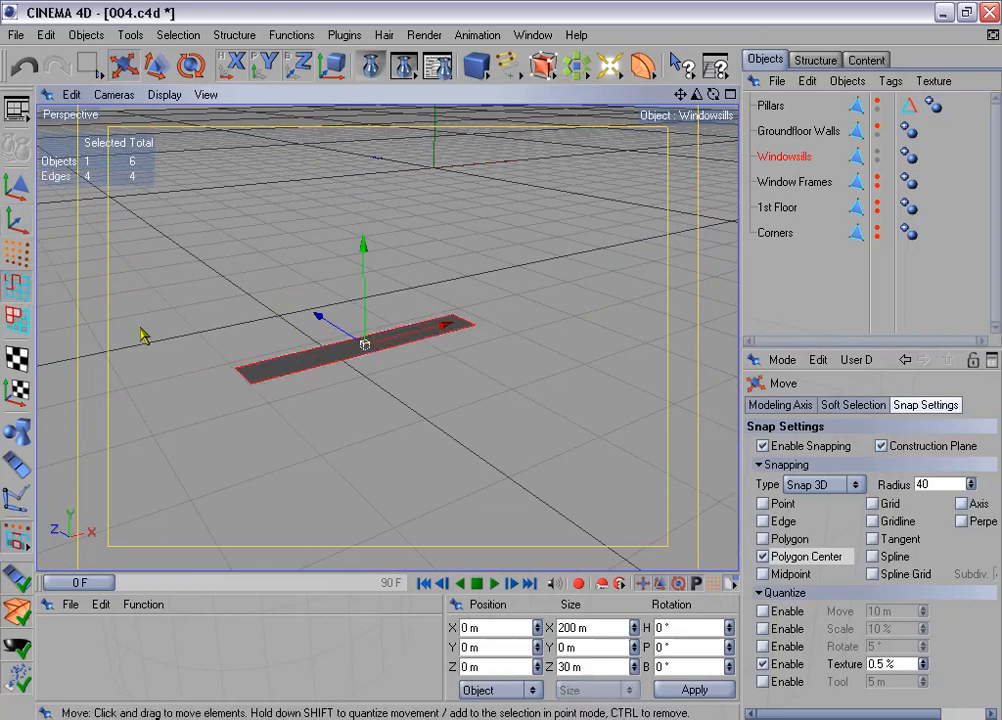
left_click_drag(88, 65, 117, 84)
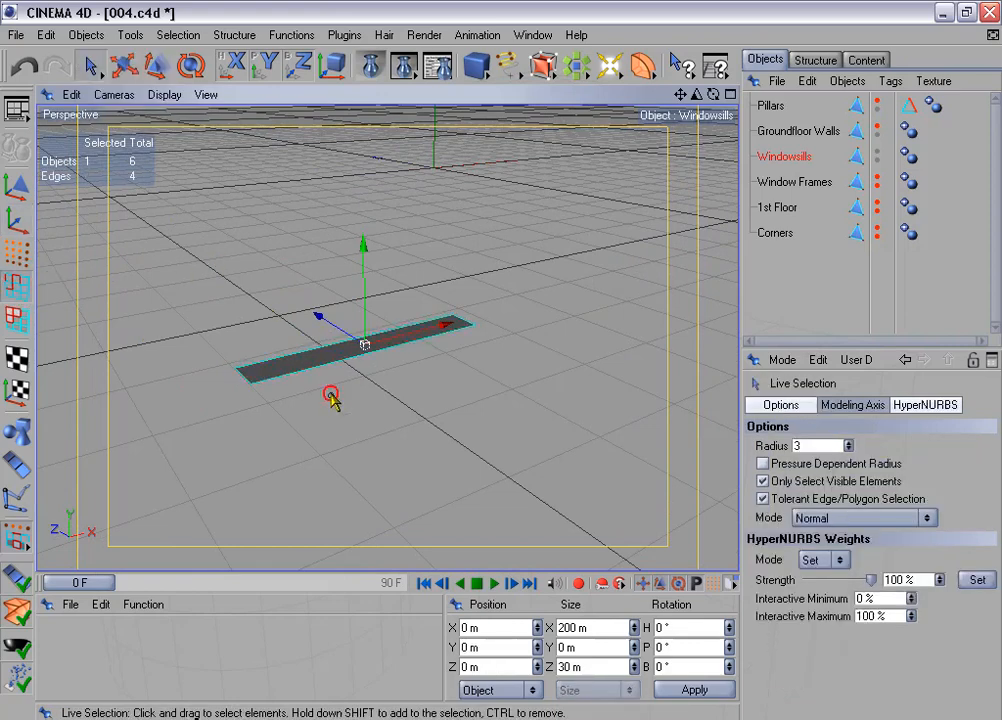
left_click(330, 363)
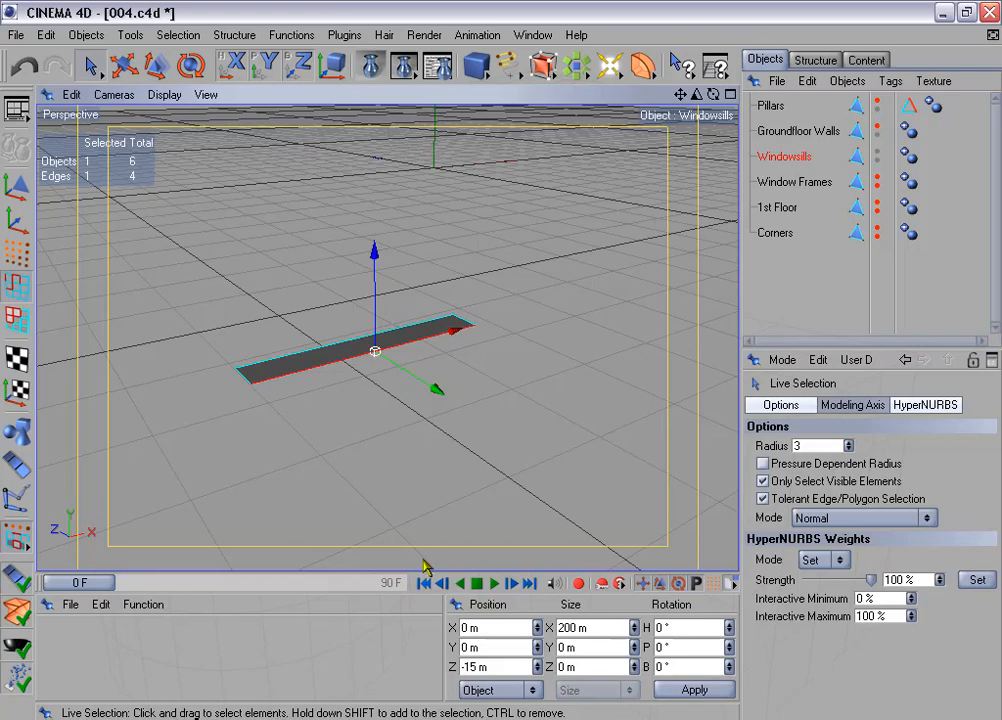
left_click_drag(489, 667, 467, 667)
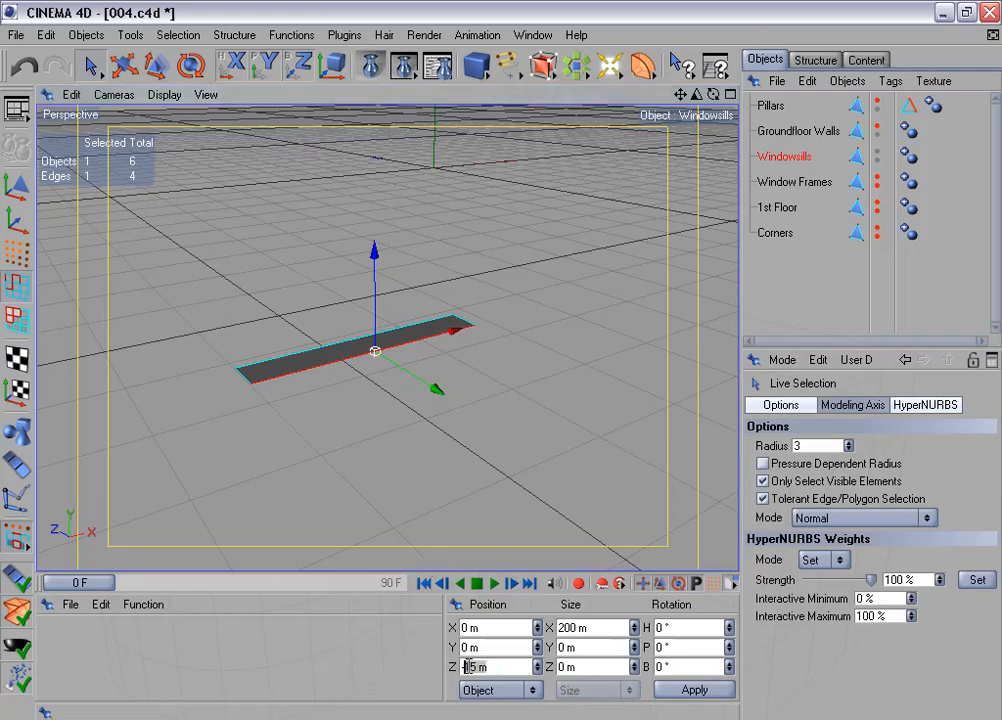
type("21")
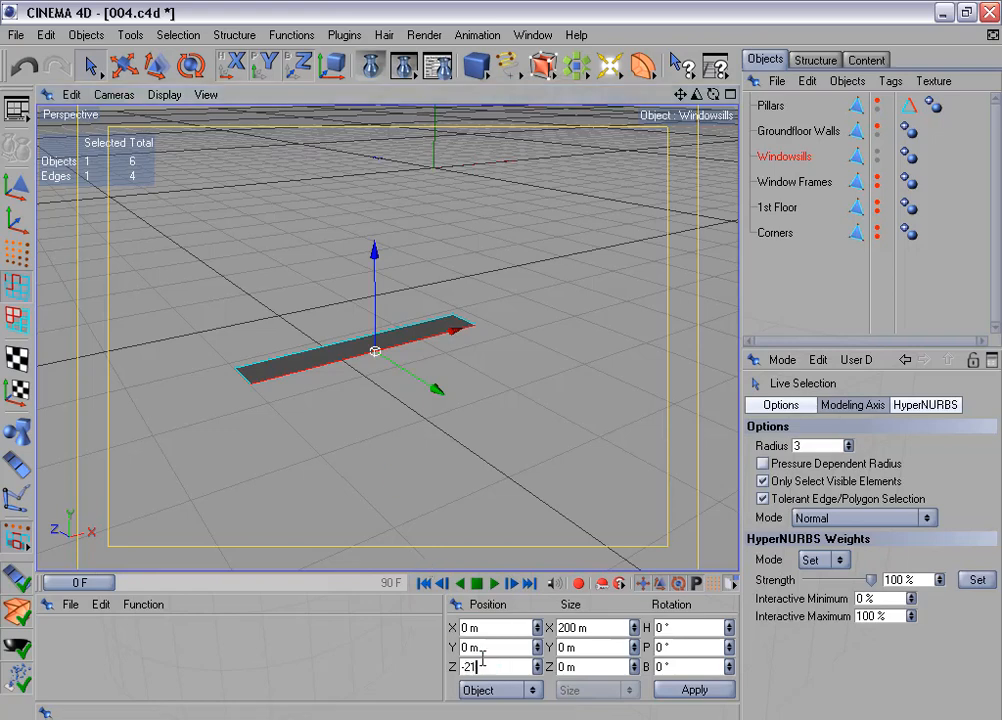
left_click(694, 690)
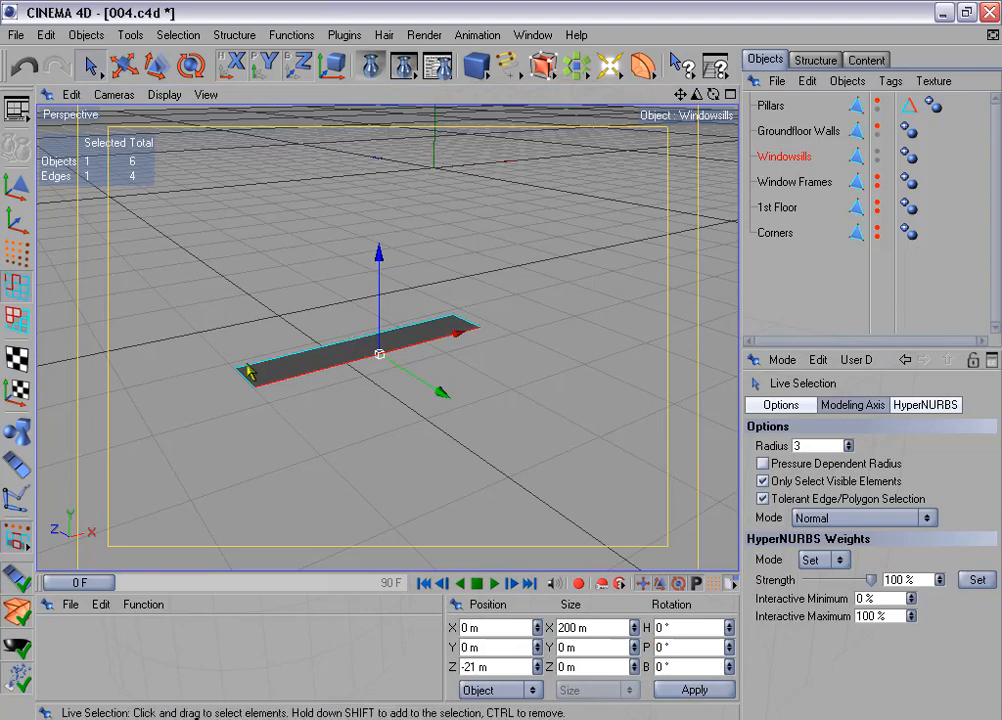
Extrude the windowsill polygon with an offset of -4 m and Create Caps enabled.
left_click(16, 319)
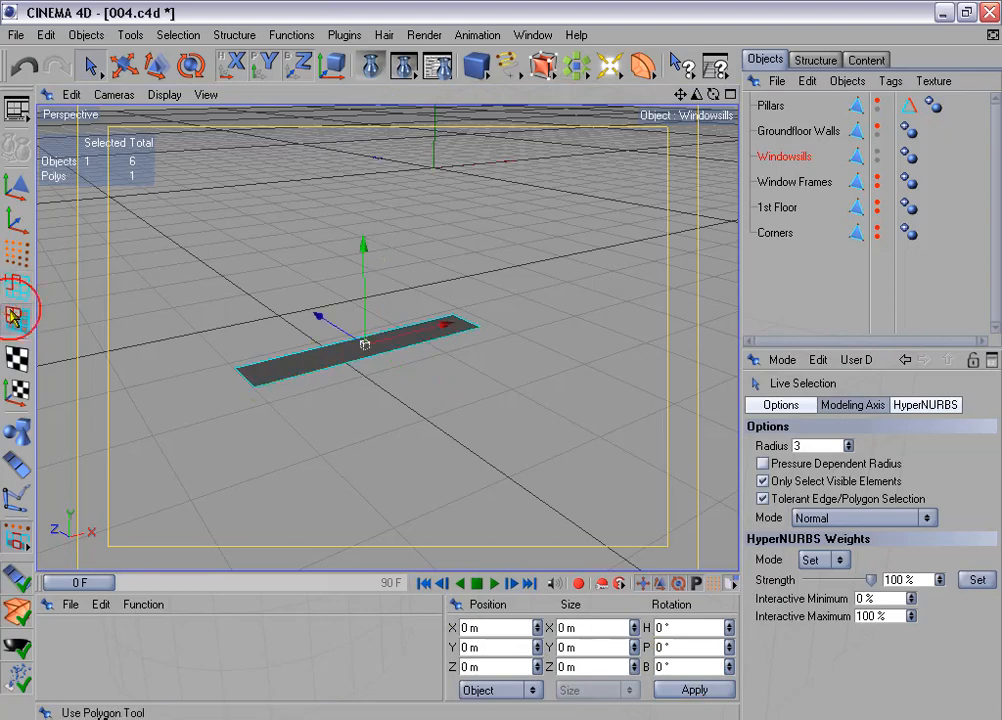
left_click(234, 35)
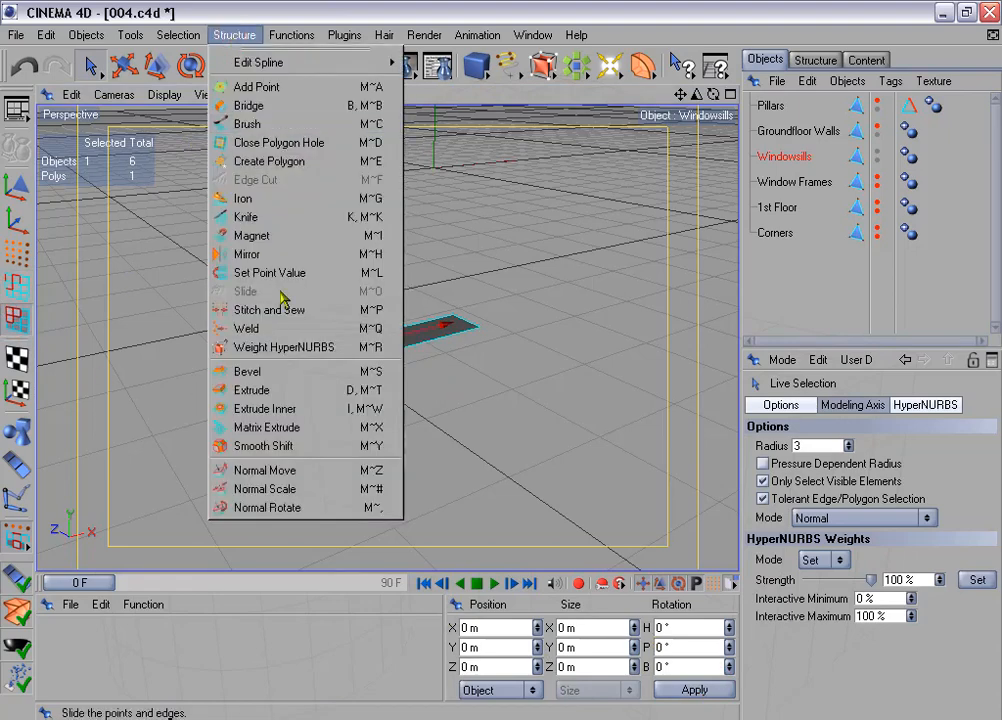
left_click(288, 390)
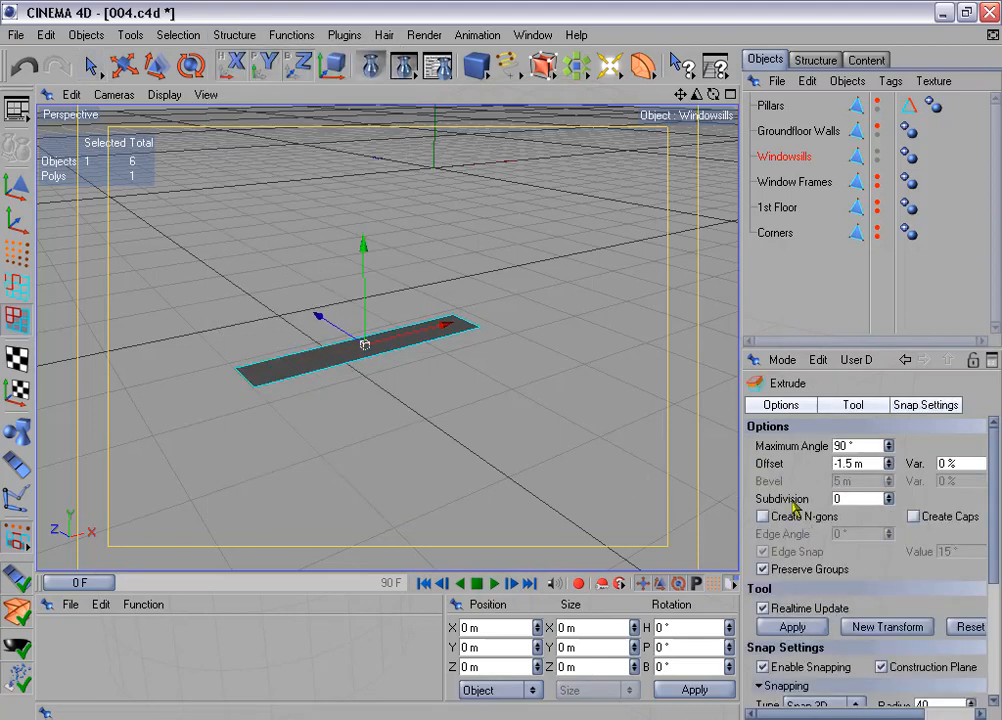
left_click_drag(740, 448, 708, 445)
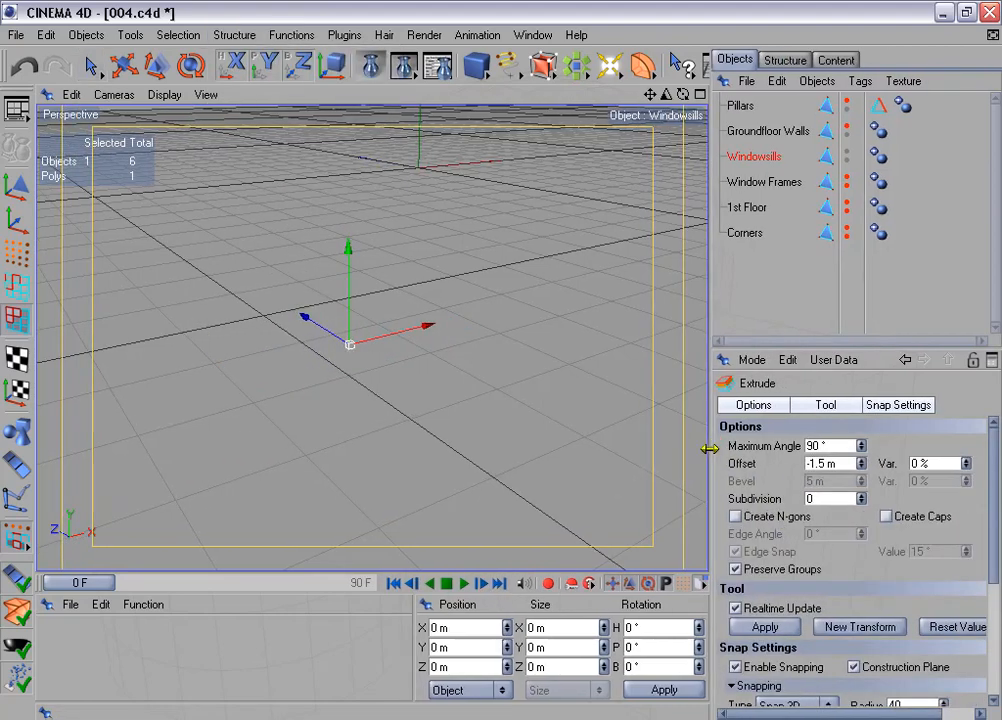
left_click(883, 517)
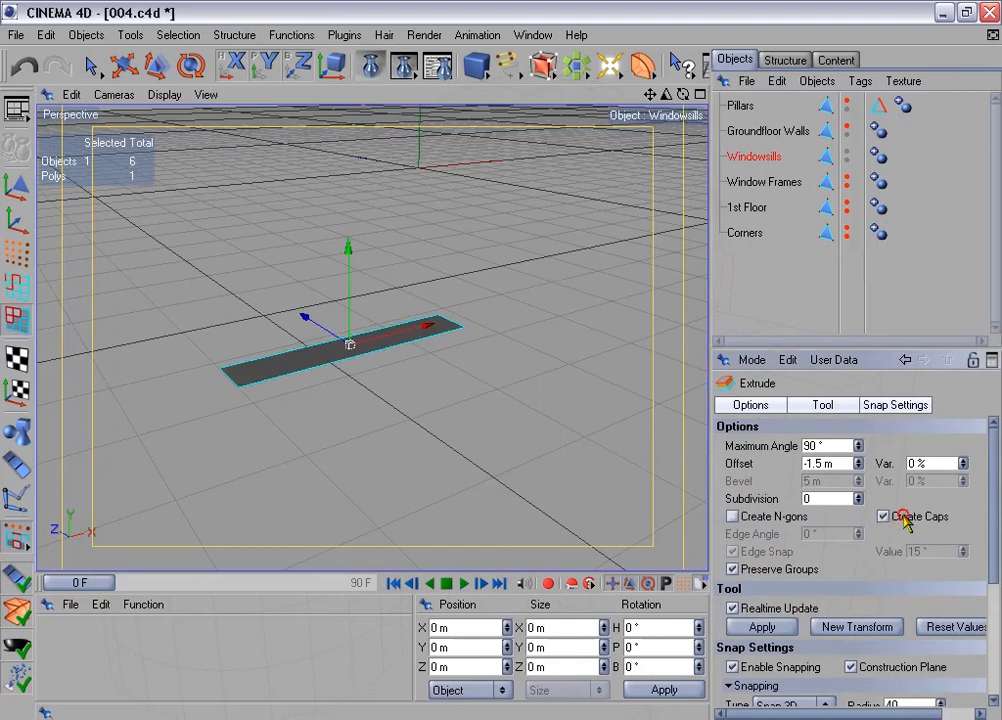
left_click(808, 459)
type("-")
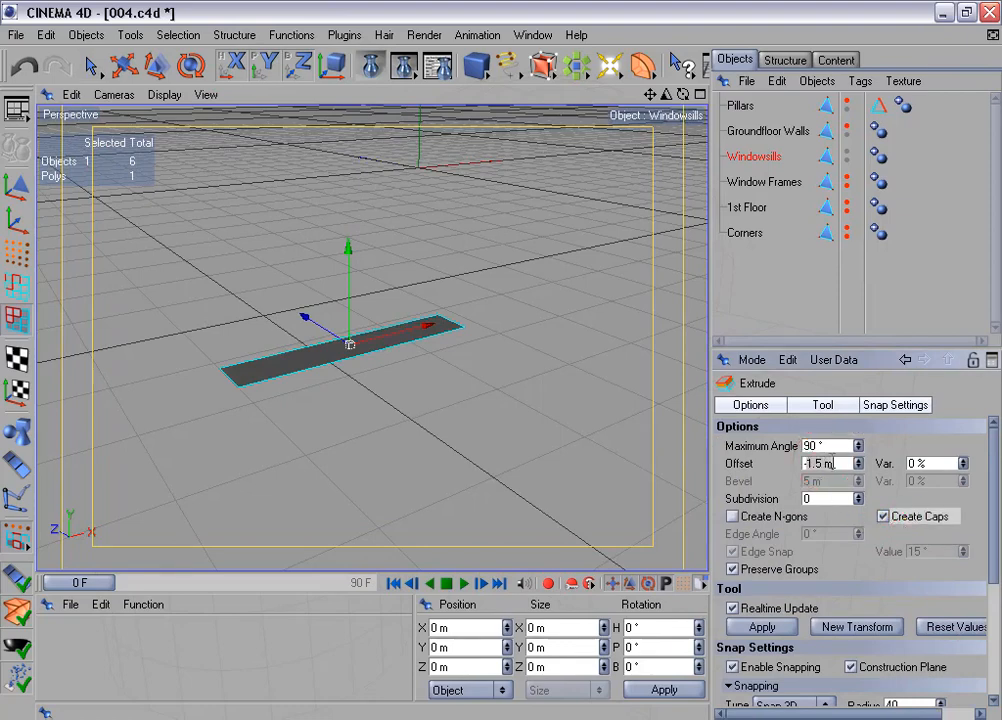
double_click(833, 463)
type("-4")
left_click(781, 628)
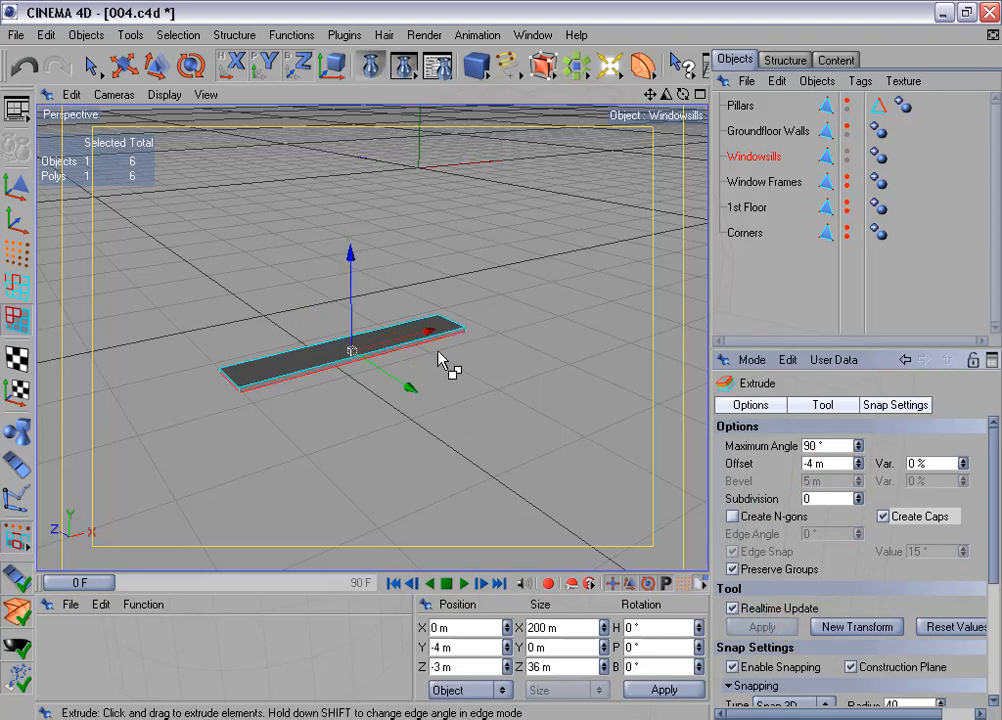
Select all polygons of the windowsill and reverse their normals.
key("ctrl+a")
left_click_drag(495, 352, 530, 390, "alt")
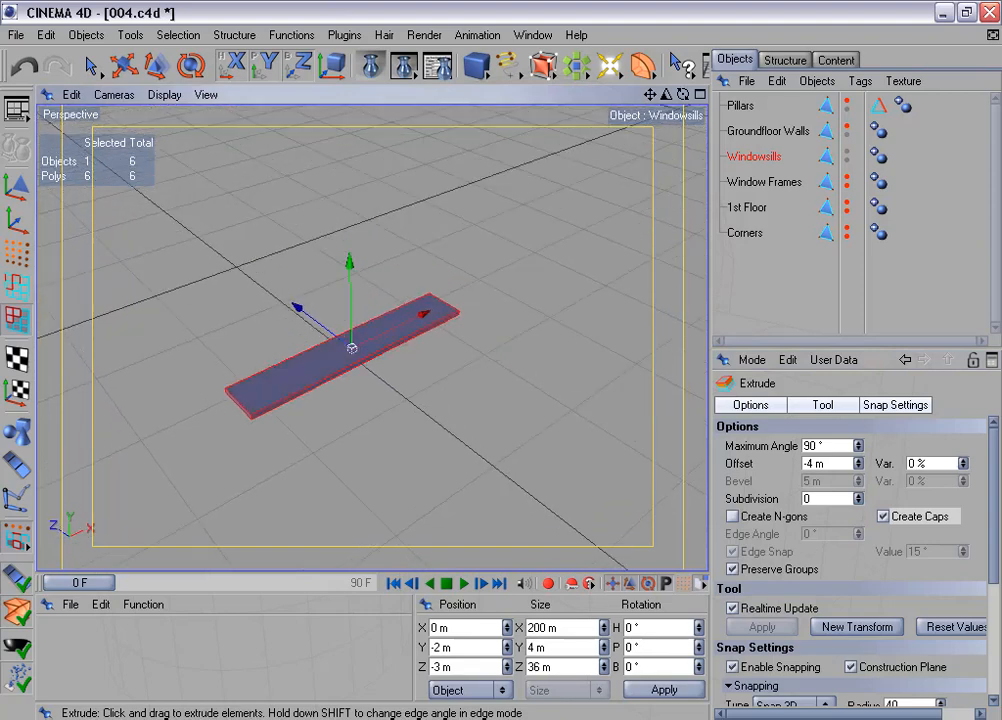
scroll(474, 260, "up", 3)
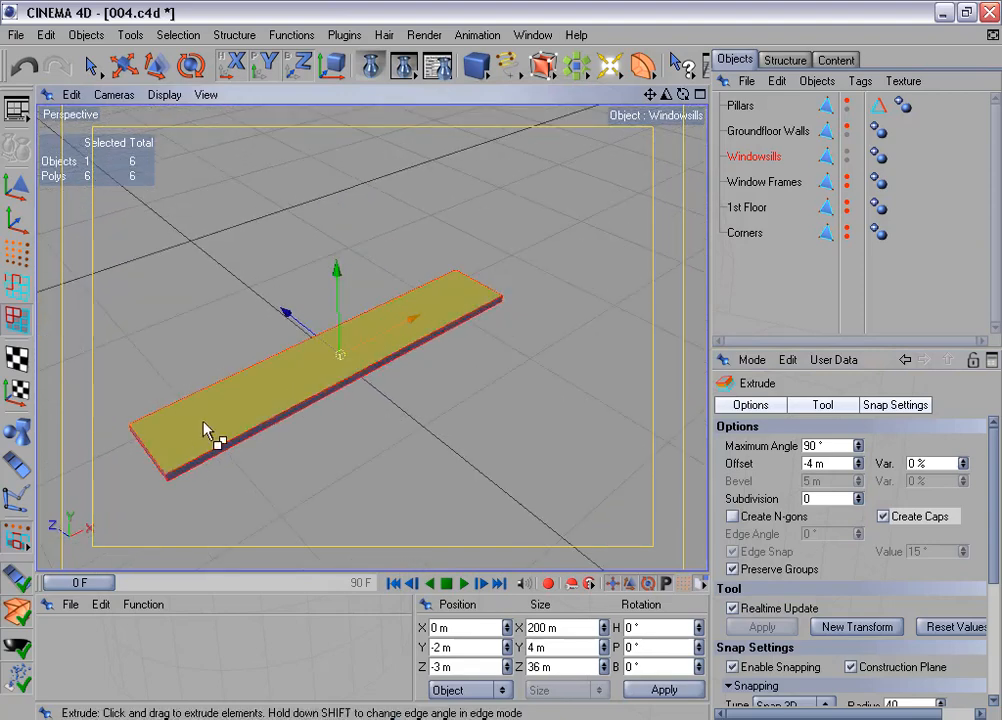
left_click_drag(505, 237, 480, 256, "alt")
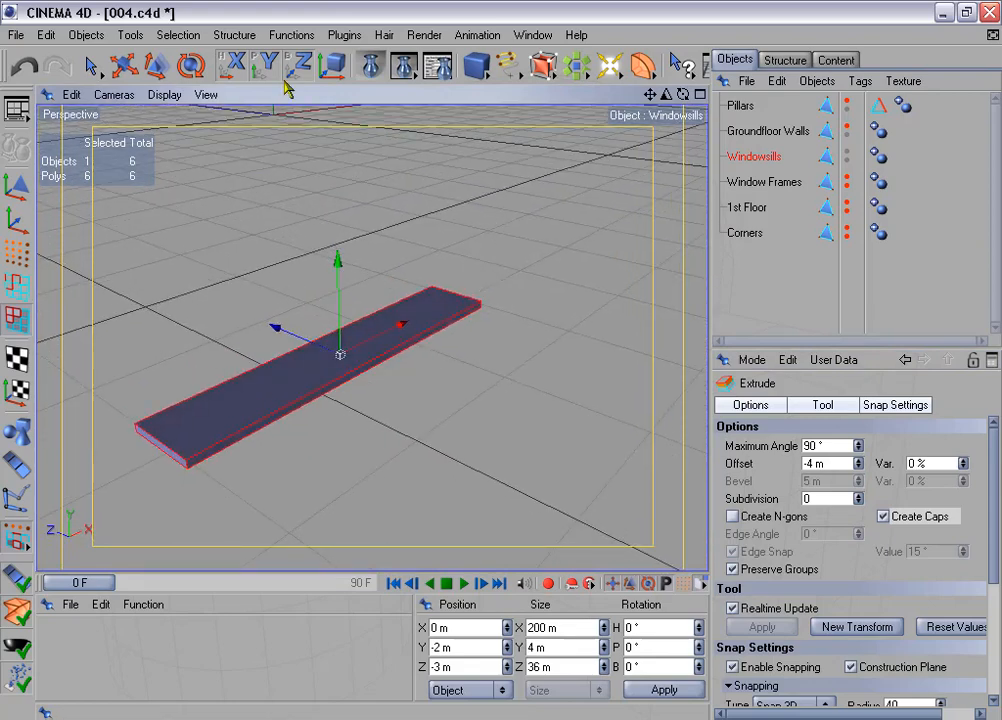
left_click(292, 35)
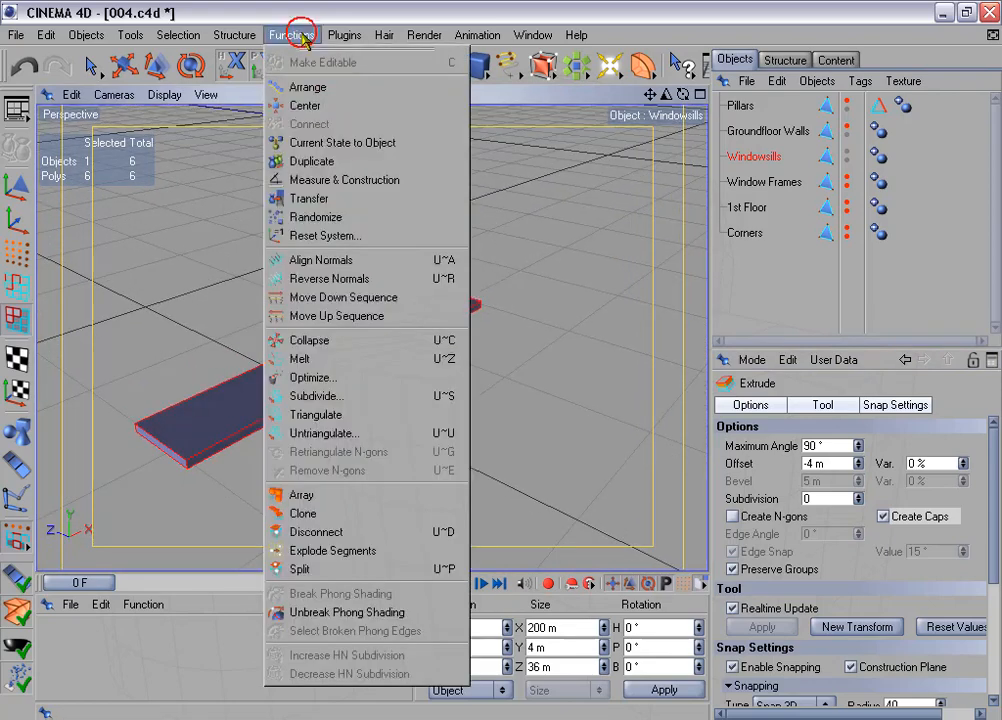
left_click(391, 280)
middle_click_drag(391, 280, 467, 263, "alt")
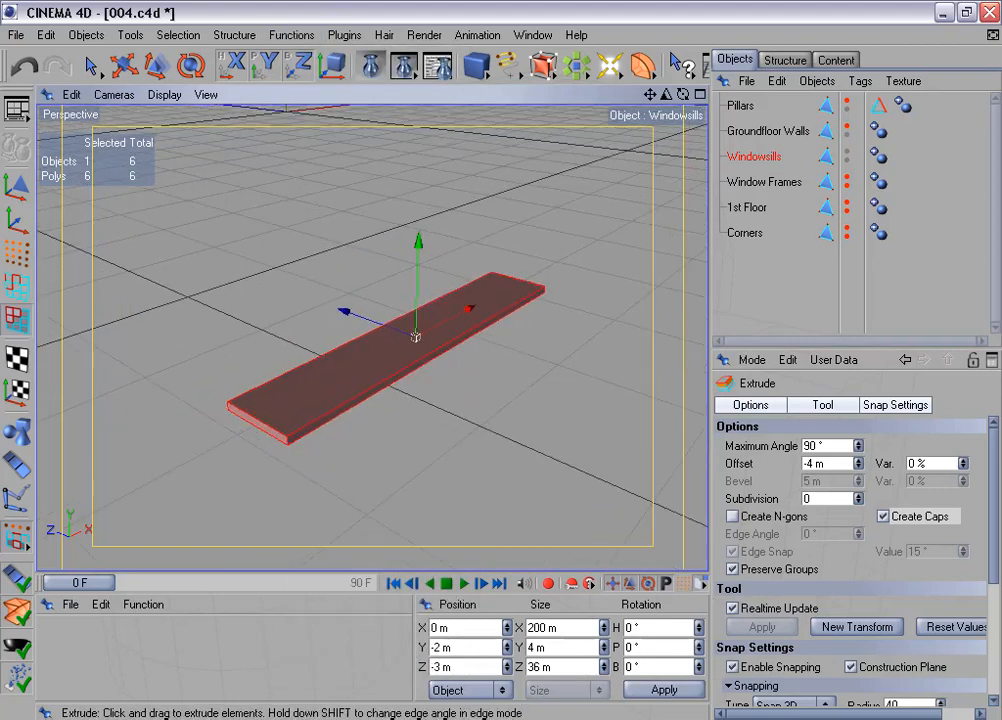
Delete the two short end polygons of the windowsill.
left_click(90, 66)
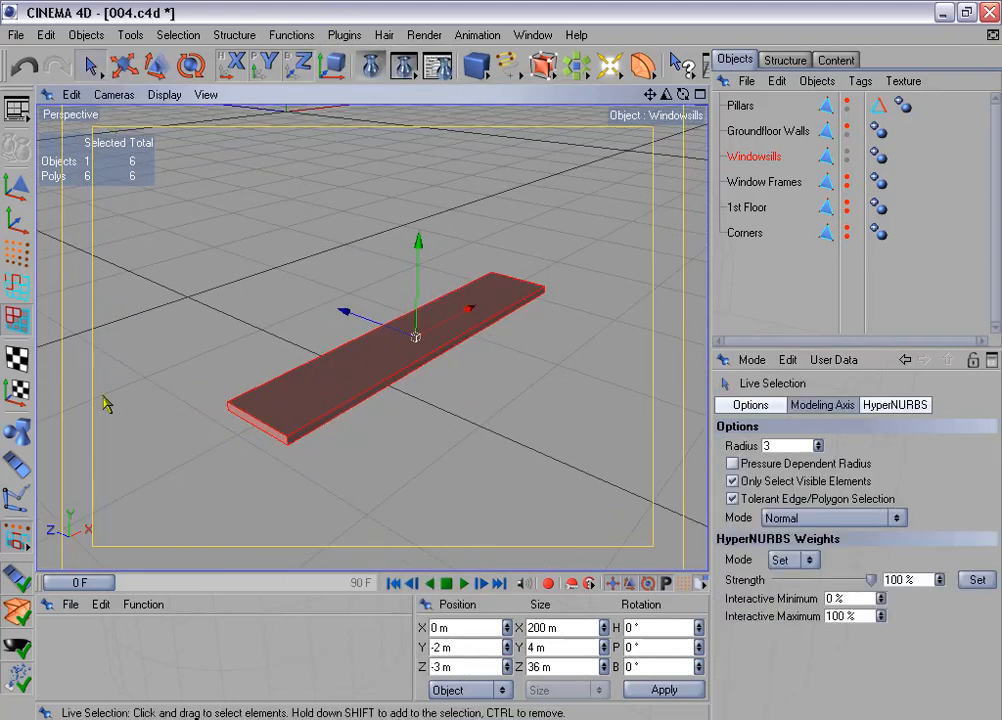
left_click(258, 424)
left_click_drag(362, 226, 220, 190, "alt")
middle_click_drag(307, 216, 68, 184, "alt")
left_click_drag(369, 397, 268, 326, "alt")
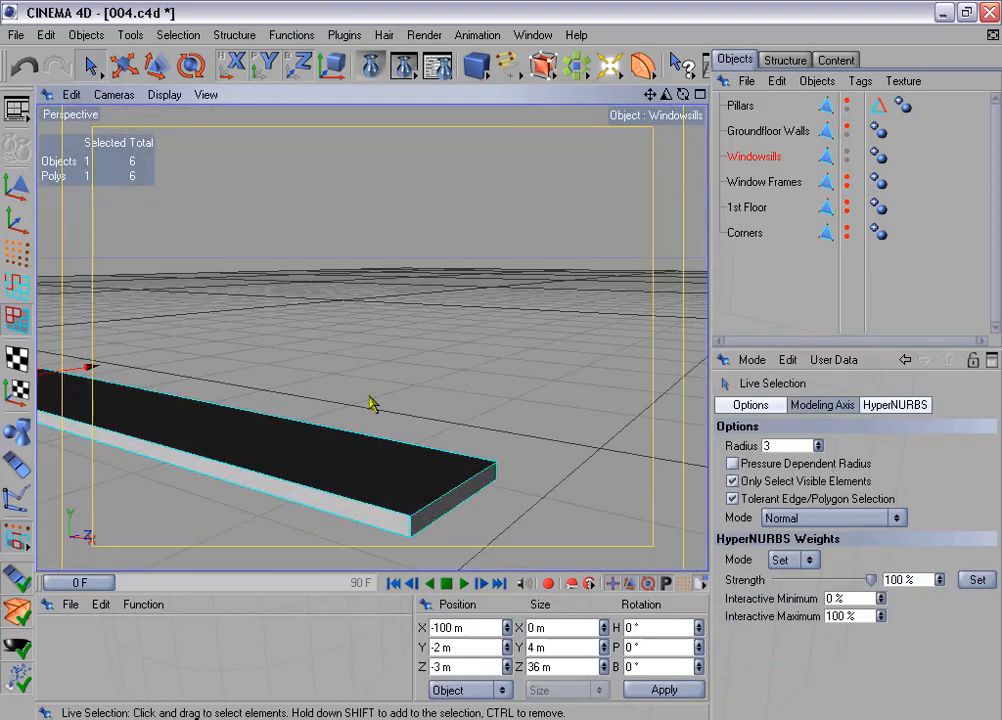
left_click(459, 503, "shift")
scroll(481, 405, "down", 4)
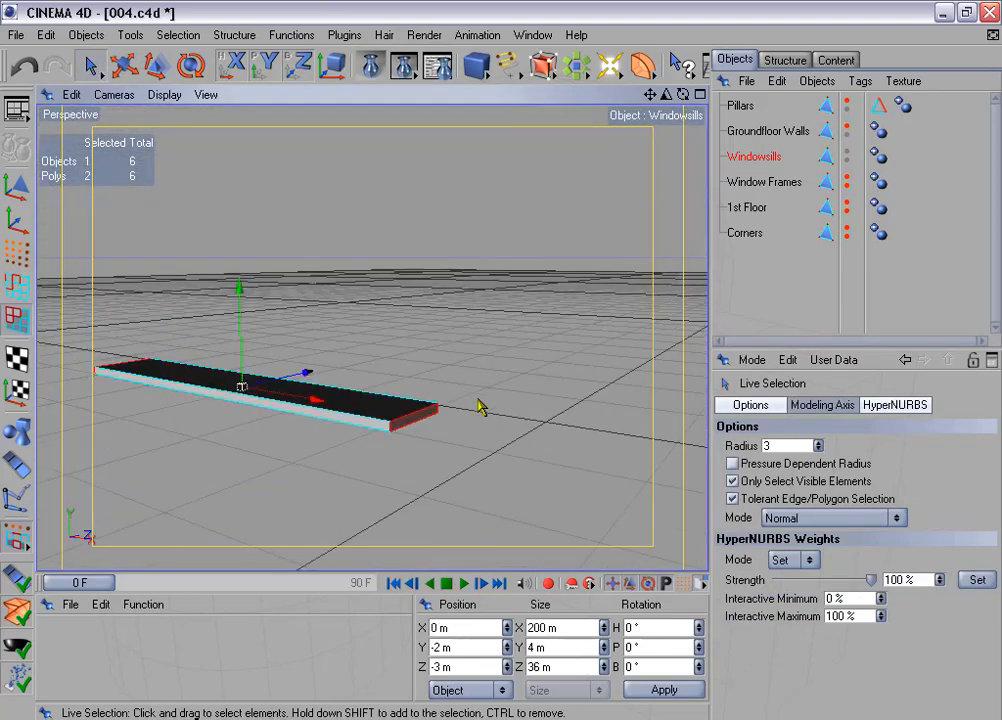
left_click_drag(469, 332, 505, 370, "alt")
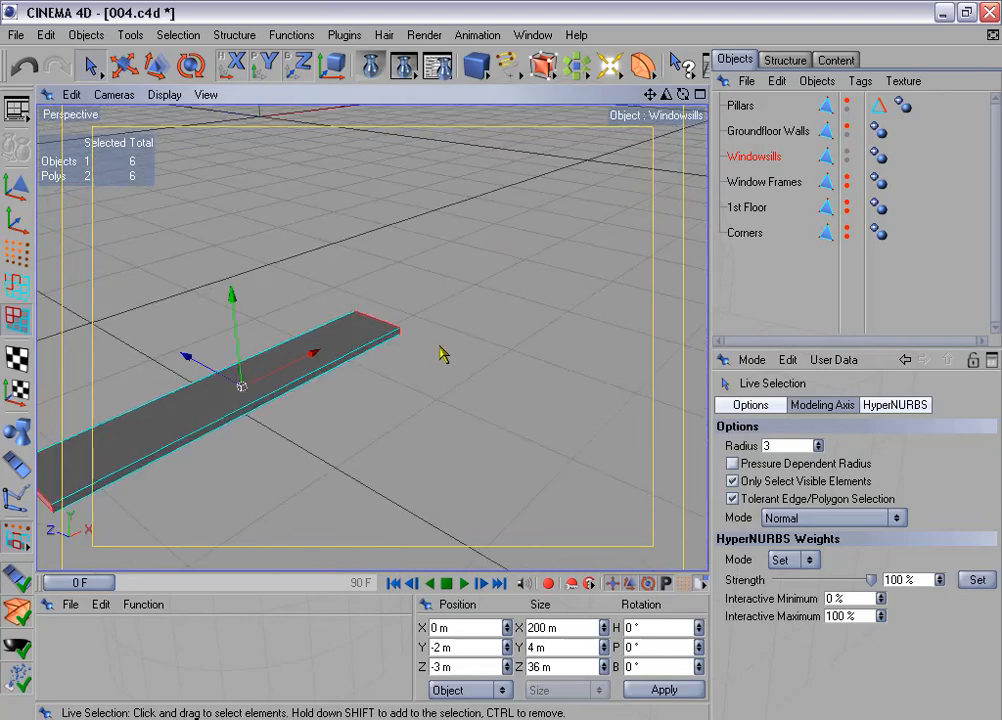
scroll(442, 354, "down", 2)
middle_click_drag(442, 354, 605, 316, "alt")
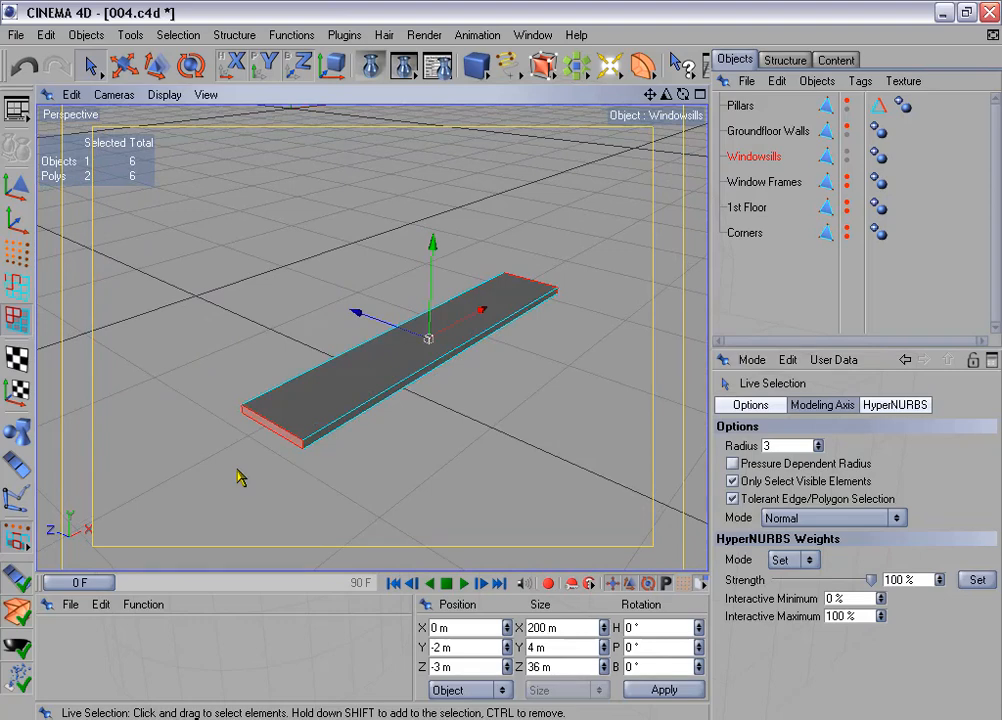
key("Delete")
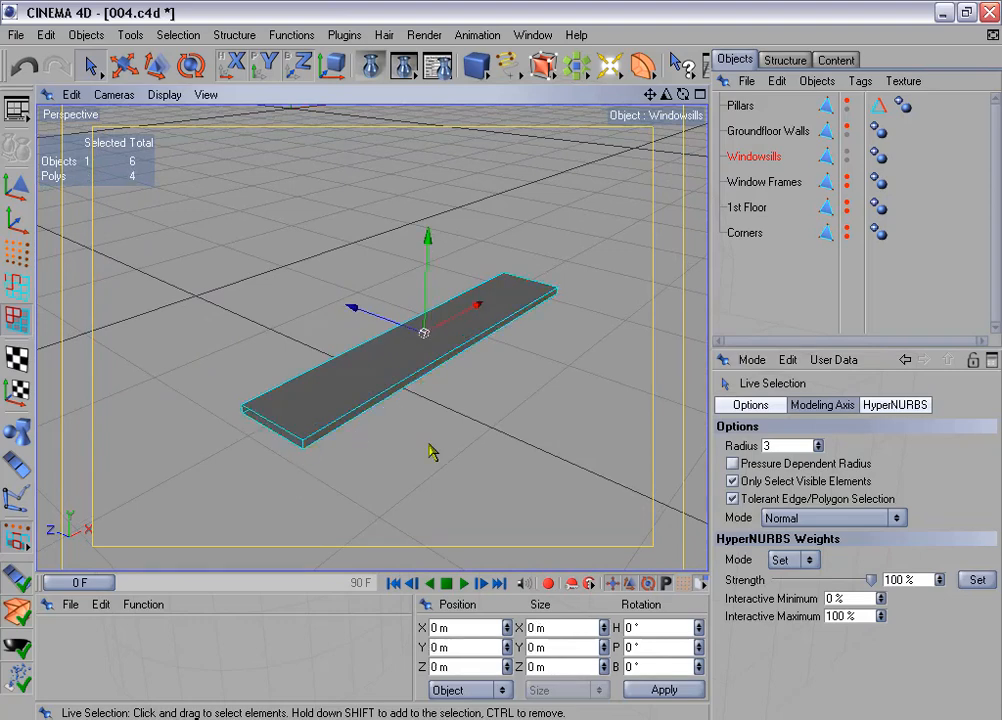
Select the windowsill's rear long side polygon and examine the sill from several sides.
left_click_drag(495, 357, 433, 437, "alt")
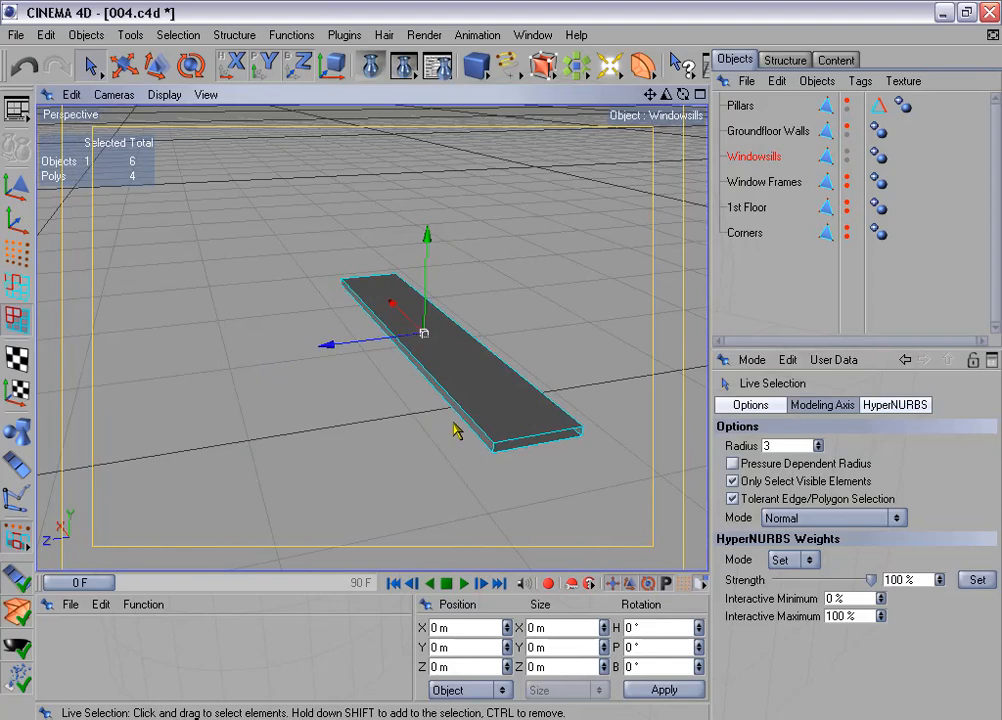
left_click(452, 414)
left_click_drag(514, 306, 368, 294, "alt")
scroll(378, 462, "down", 3)
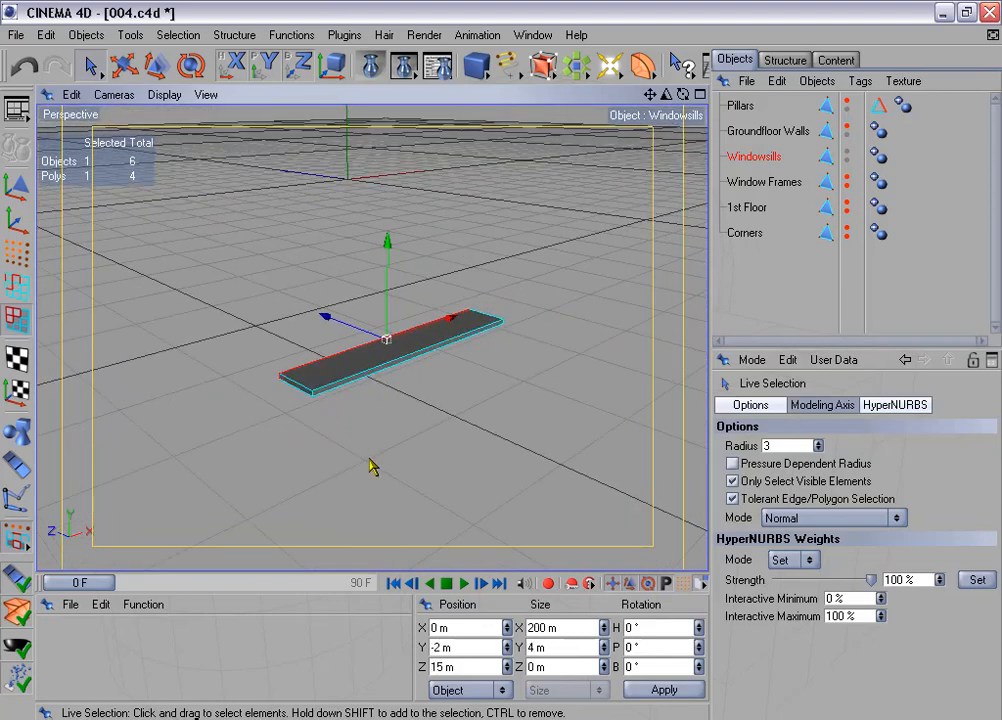
scroll(407, 413, "down", 2)
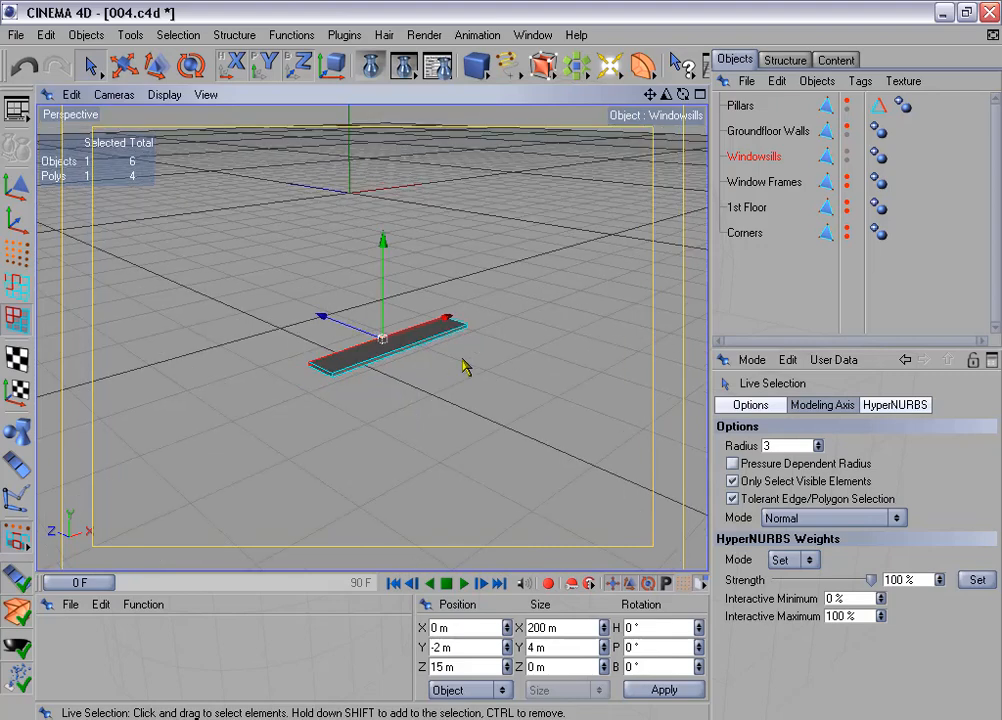
middle_click_drag(502, 363, 447, 388, "alt")
left_click_drag(442, 387, 441, 425, "alt")
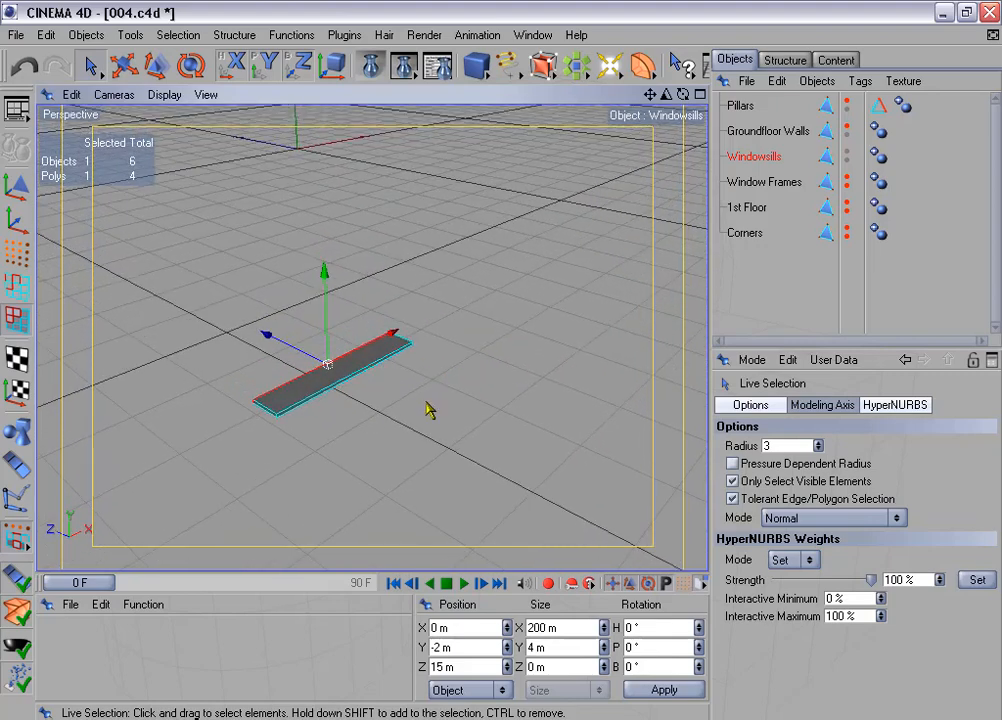
scroll(407, 418, "up", 2)
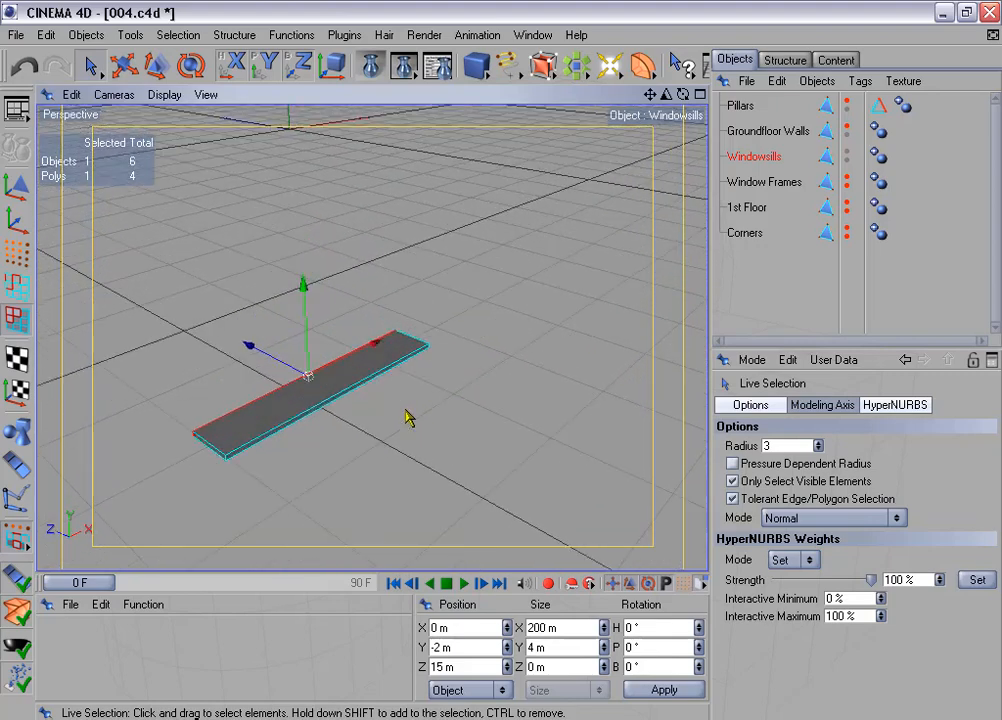
Select the windowsill's upper and lower front long edges and store them as an edge selection.
left_click(16, 287)
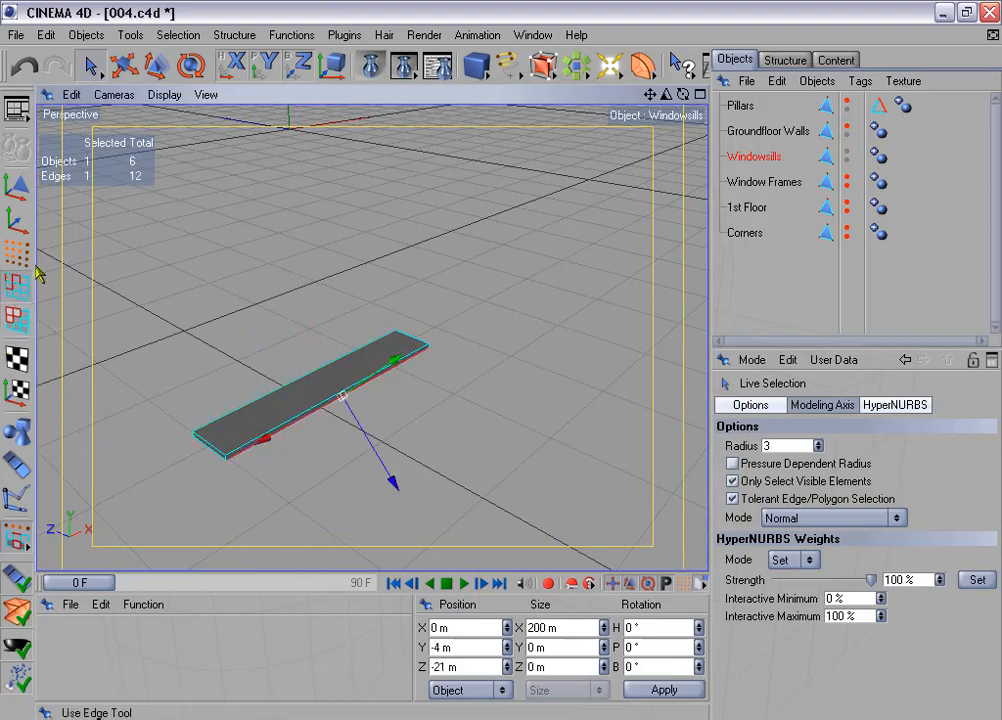
left_click(90, 66)
scroll(302, 493, "up", 3)
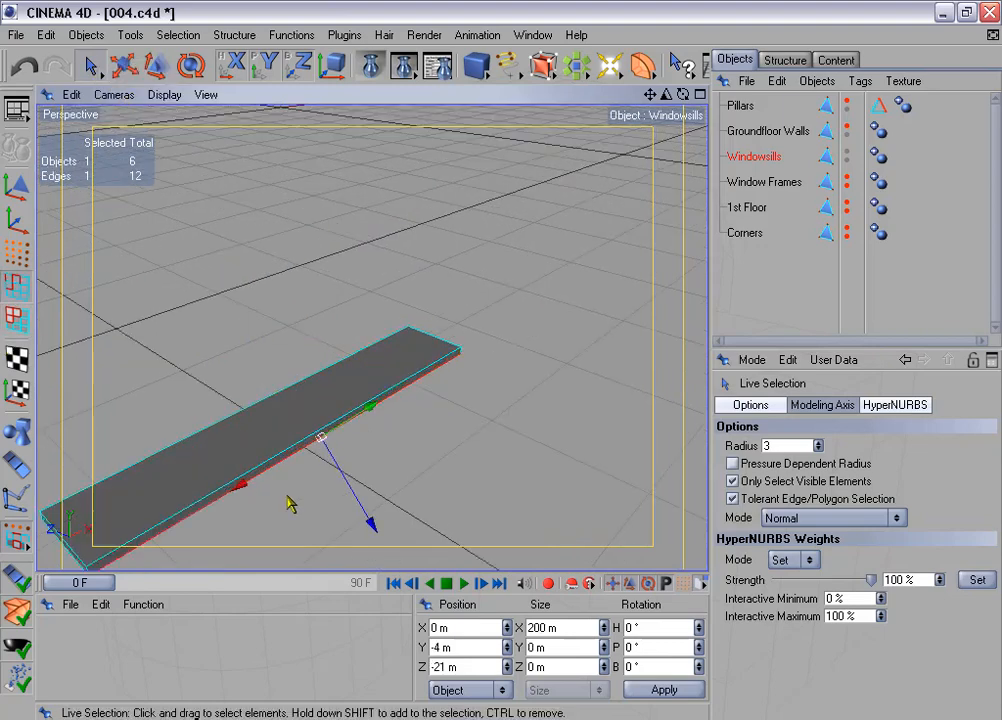
left_click(264, 455, "shift")
left_click_drag(322, 461, 338, 432, "alt")
middle_click_drag(338, 432, 379, 407, "alt")
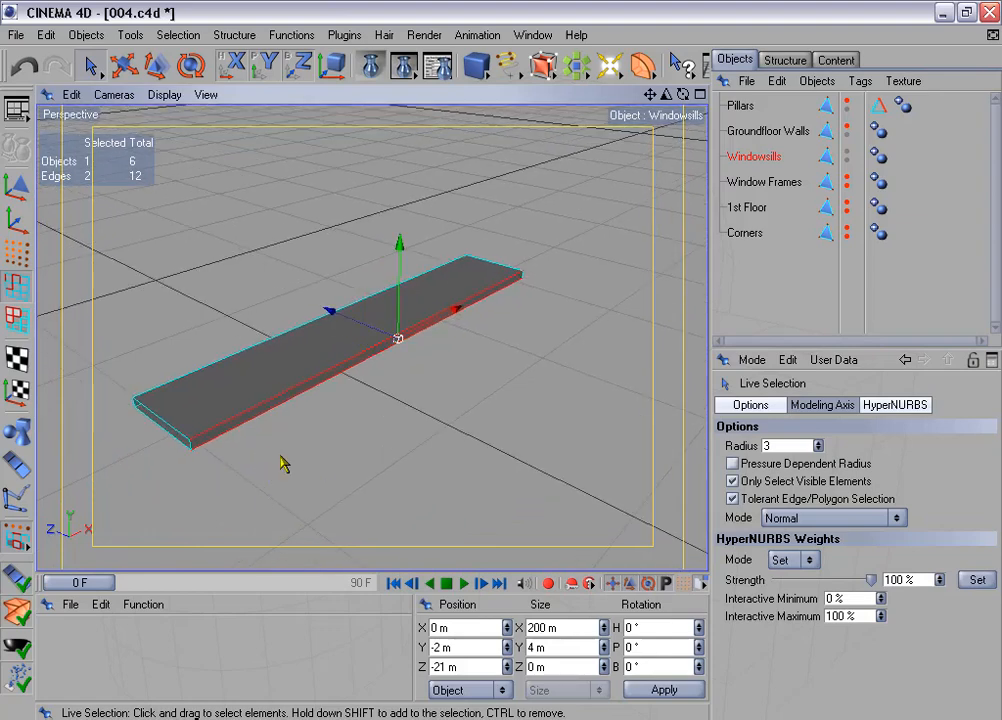
left_click(178, 35)
left_click(256, 463)
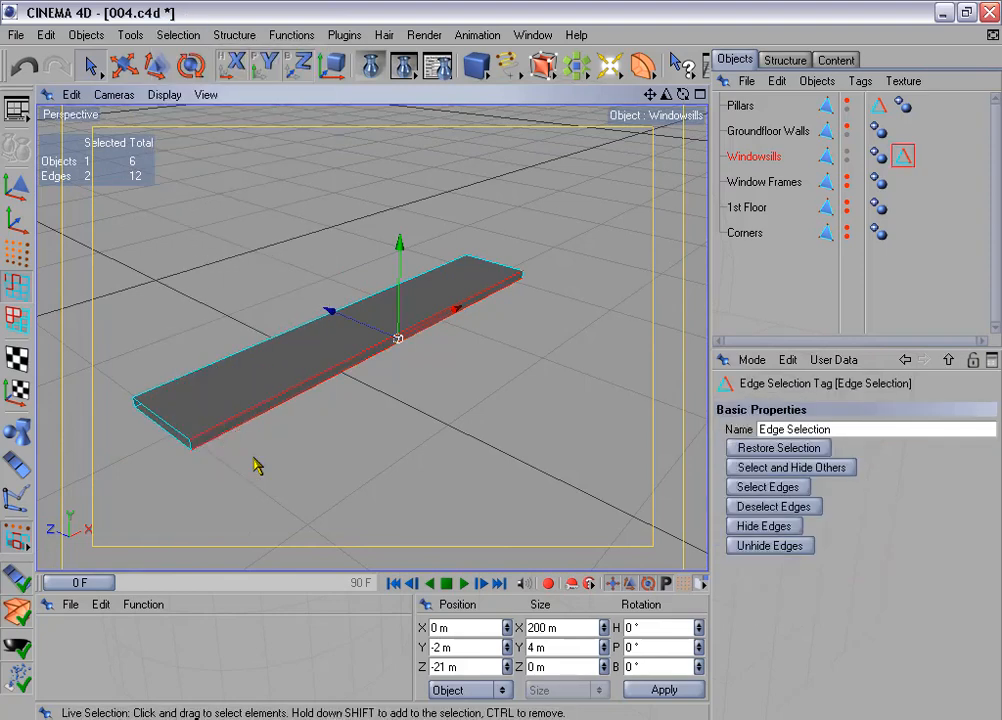
Show the Groundfloor Walls and Pillars objects again in the editor.
scroll(349, 403, "down", 3)
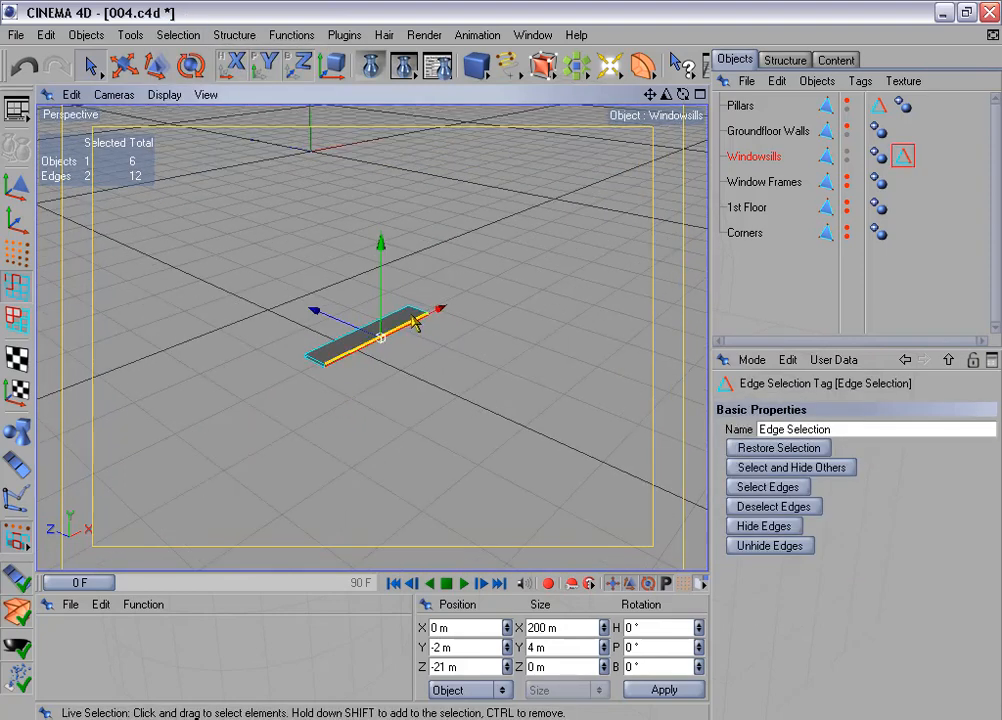
middle_click_drag(411, 316, 295, 401, "alt")
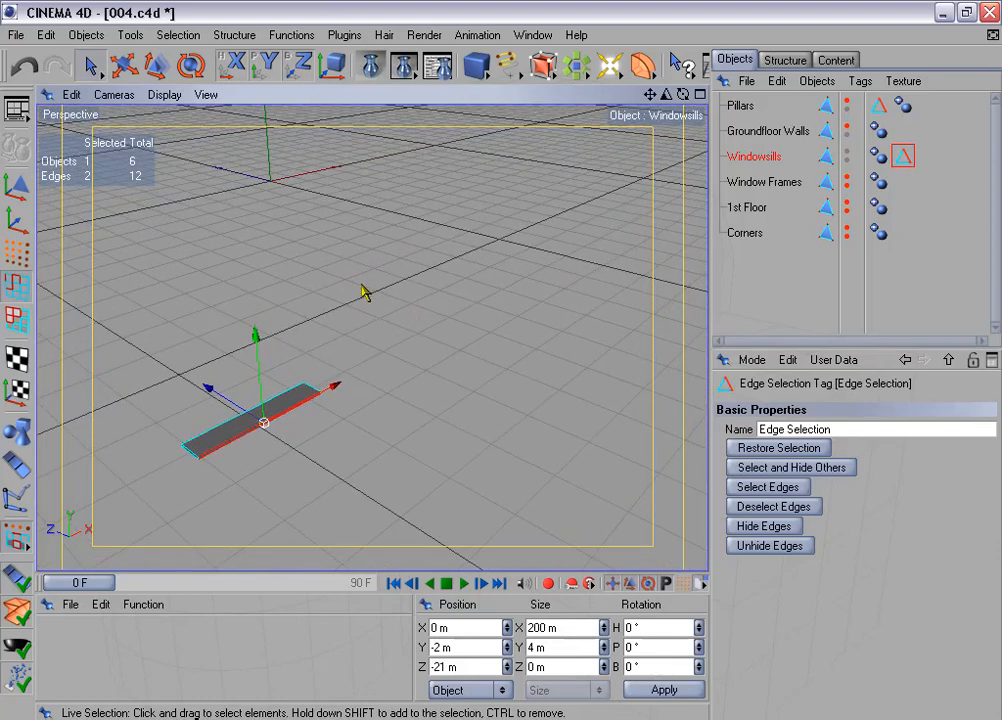
left_click(846, 128)
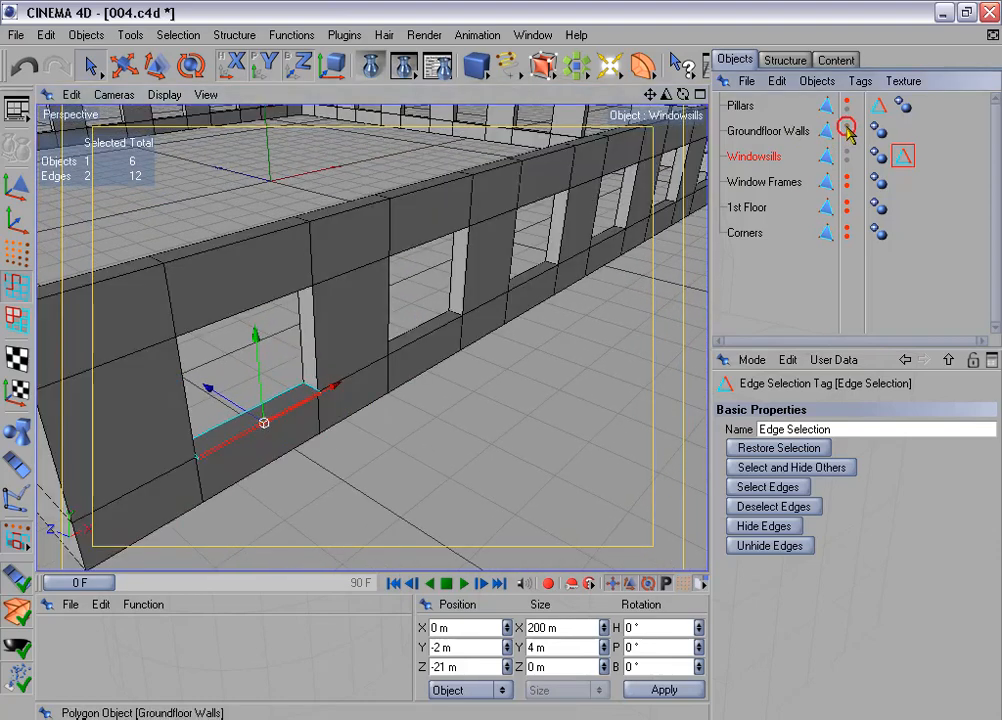
left_click(846, 101)
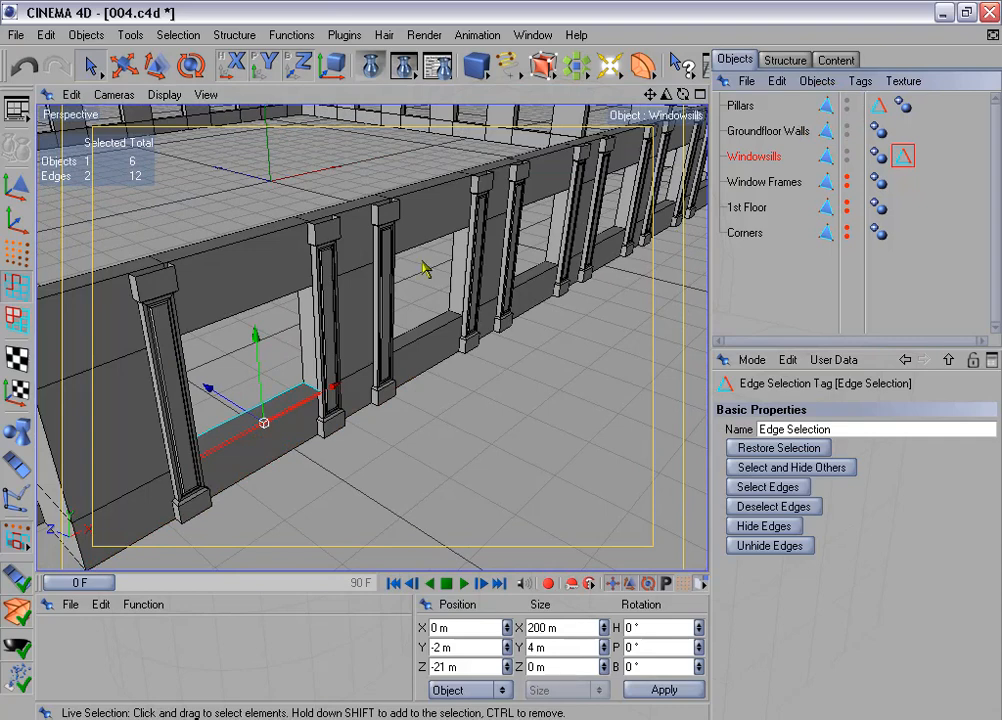
Duplicate the windowsill in Linear mode with 6 copies, position enabled at 350 m per step in X and rotation disabled.
left_click(291, 34)
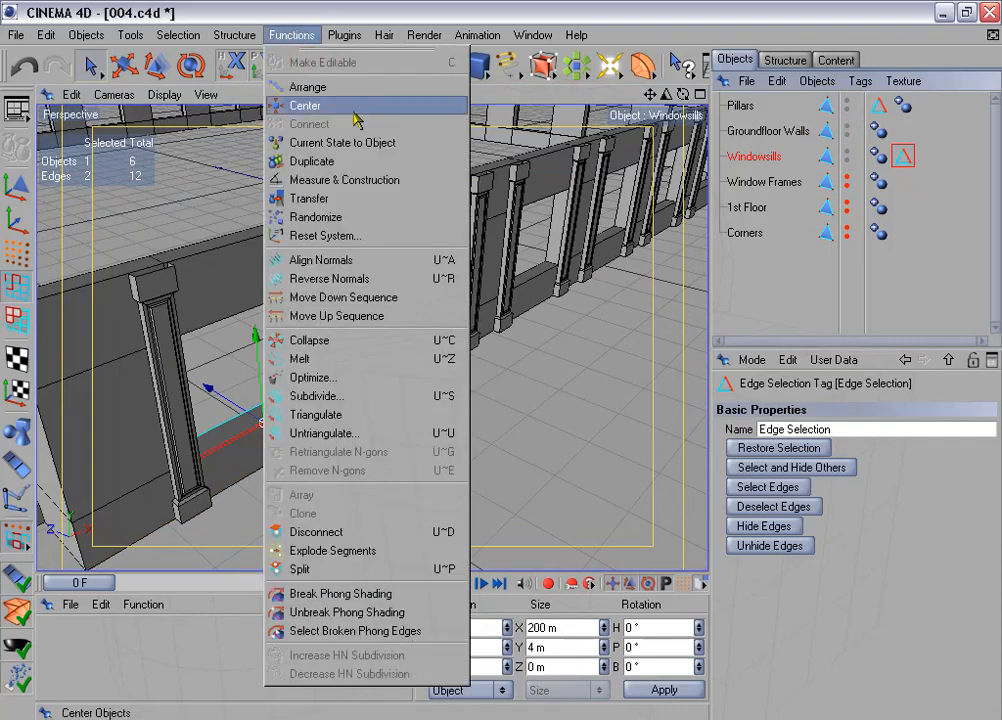
left_click(360, 161)
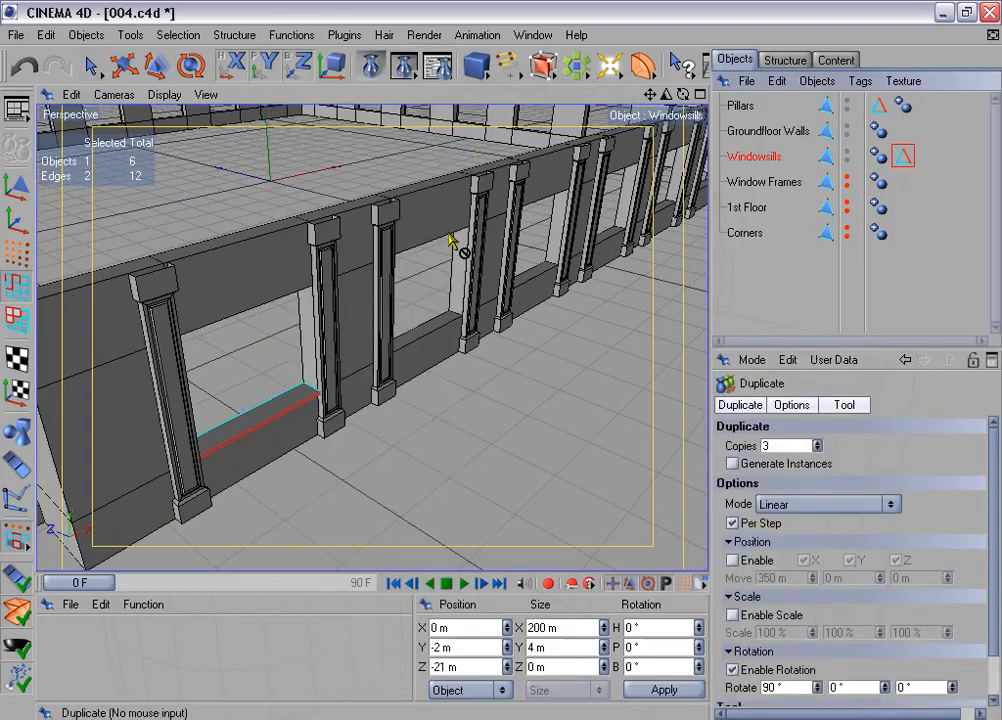
left_click(818, 443)
left_click(818, 443)
left_click(818, 443)
left_click_drag(754, 340, 754, 258)
left_click(733, 478)
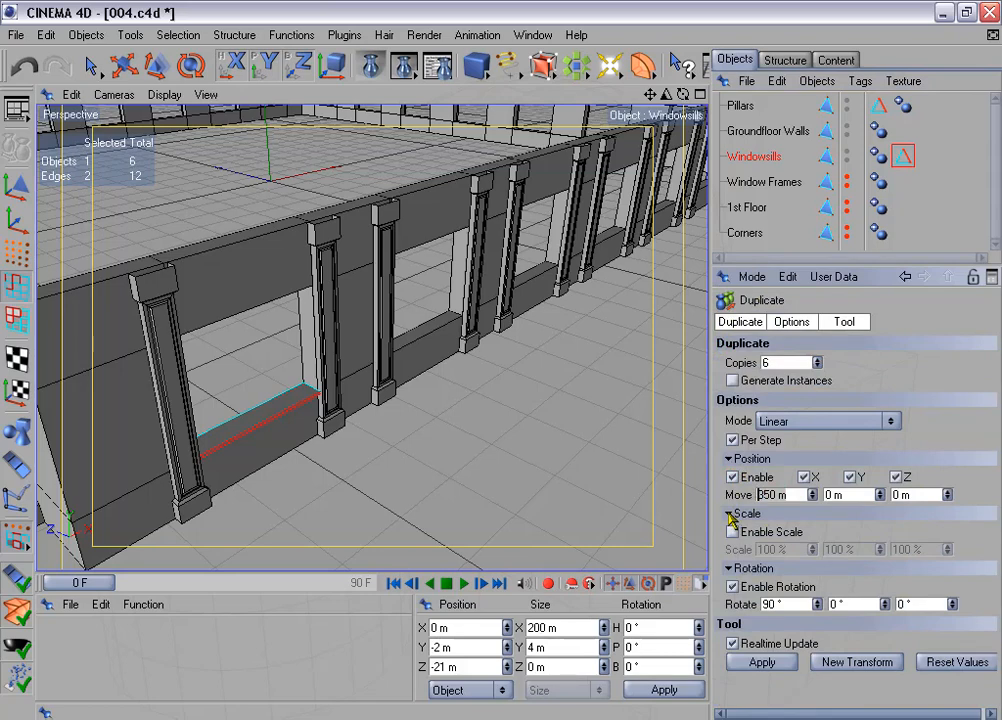
left_click(733, 587)
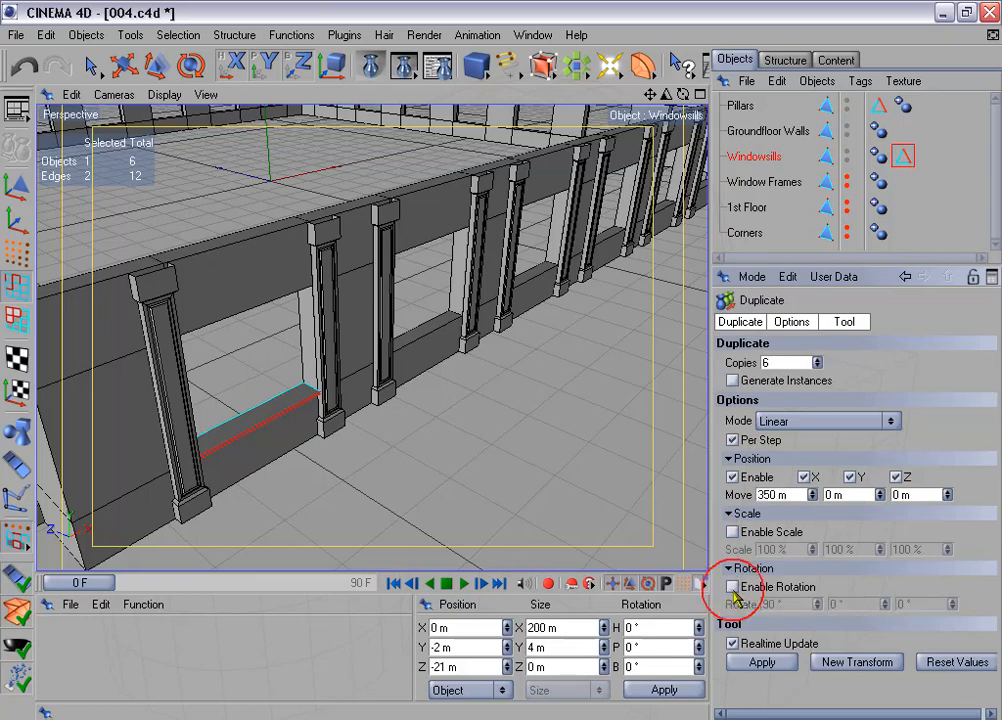
left_click(778, 662)
scroll(553, 480, "down", 4)
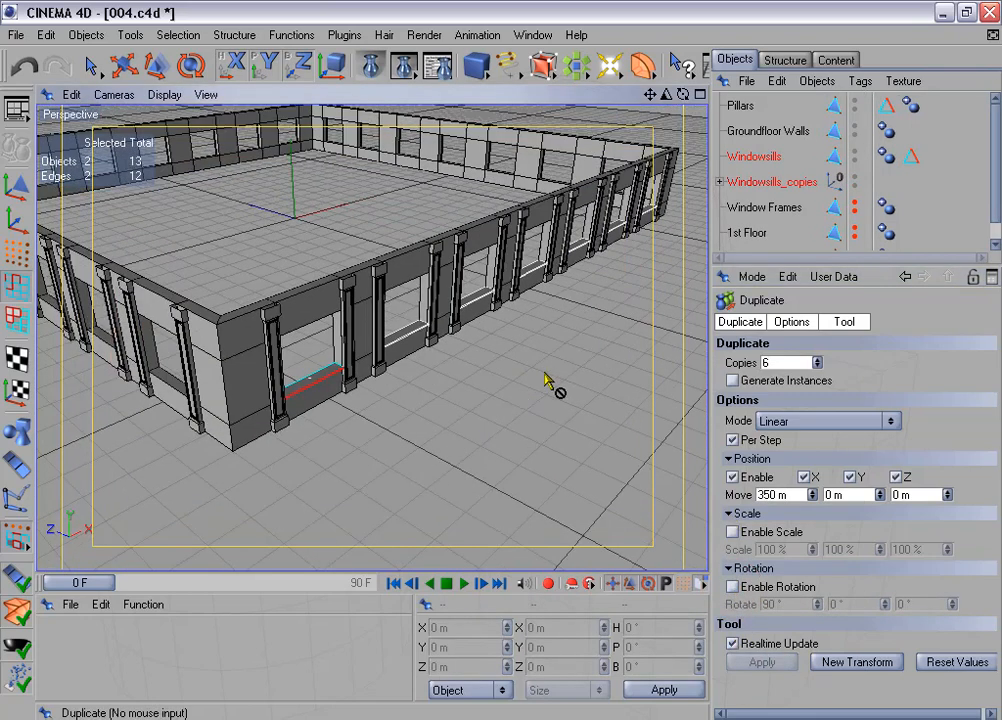
left_click_drag(545, 380, 548, 385, "alt")
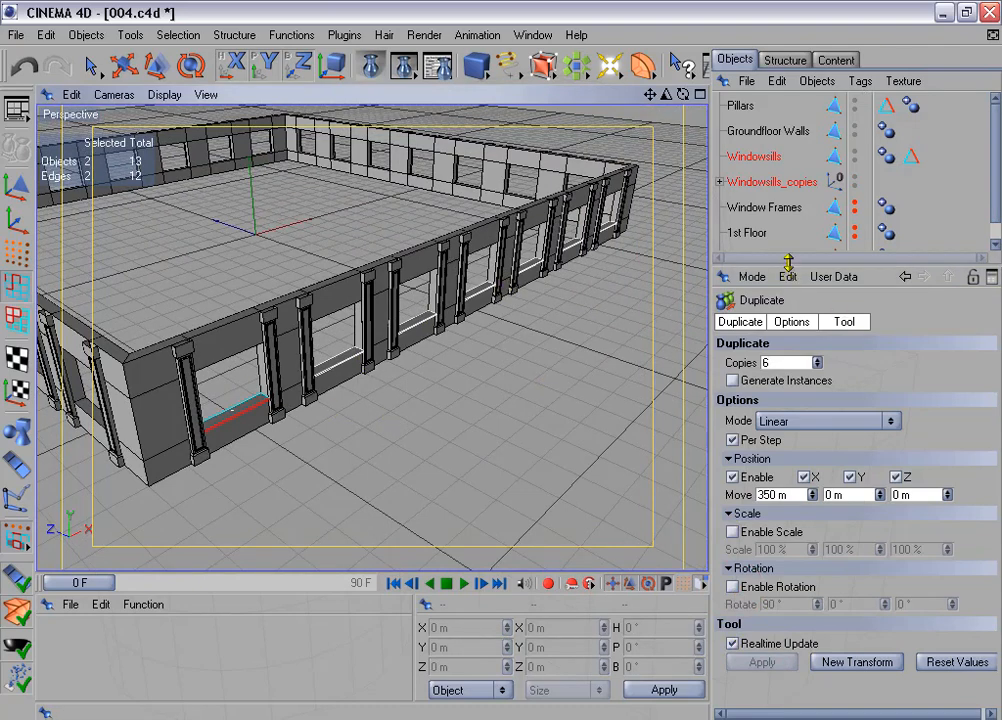
Connect the Windowsills object and its six copies into a single object.
left_click_drag(788, 262, 810, 411)
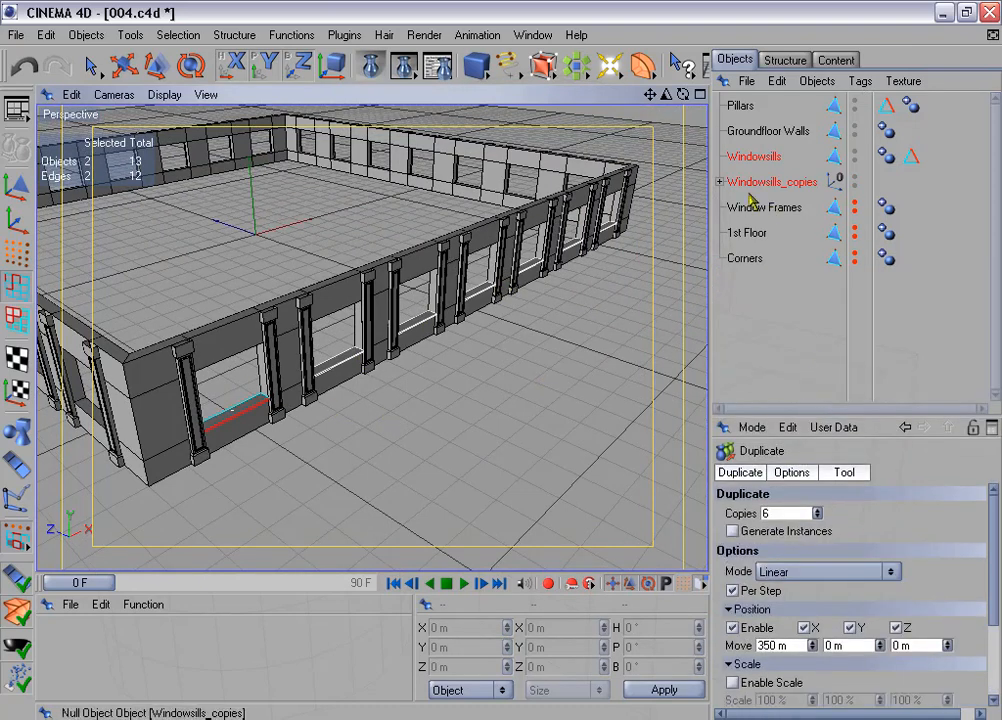
left_click(752, 157)
left_click(719, 182)
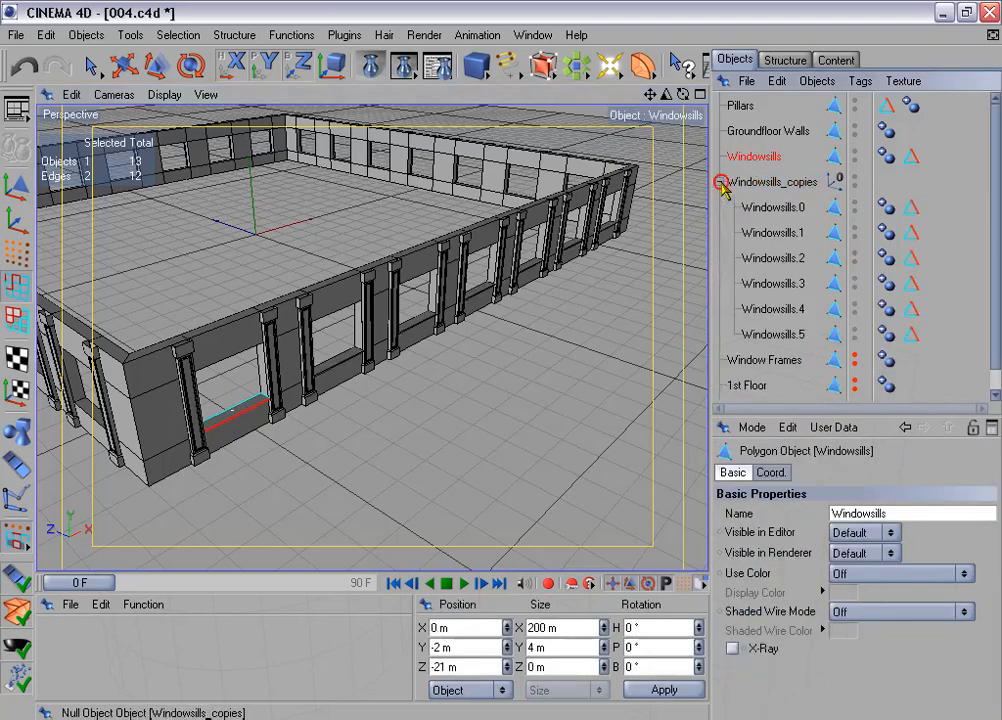
left_click_drag(722, 197, 832, 340, "shift")
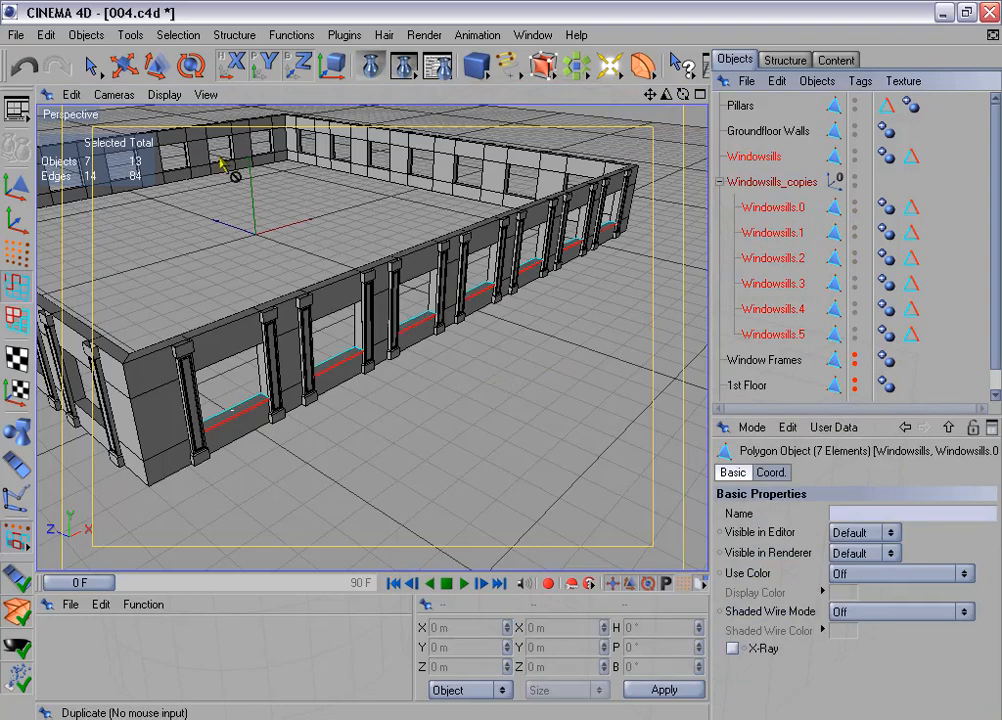
left_click(291, 34)
left_click(290, 124)
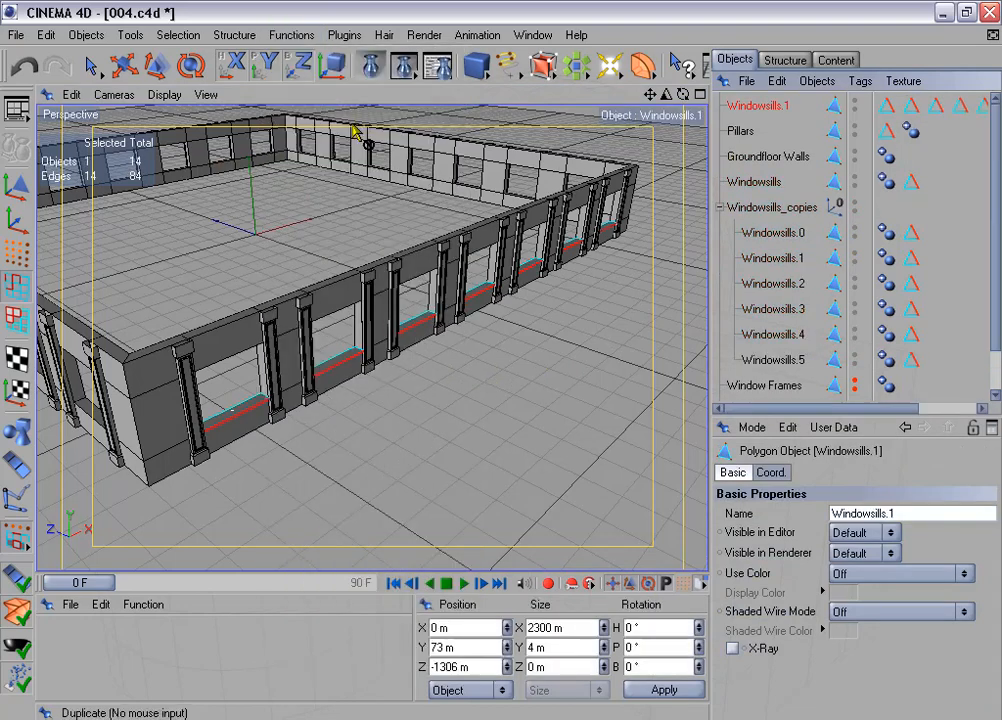
Delete the original Windowsills object and the Windowsills_copies group.
left_click(757, 183)
left_click(765, 207, "ctrl")
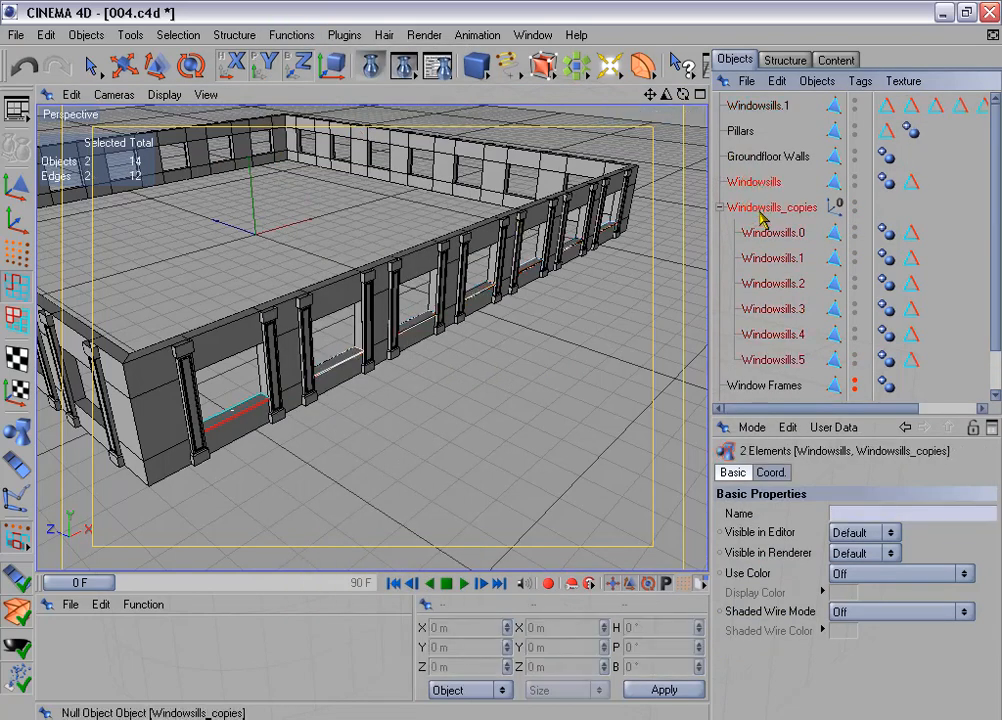
key("Delete")
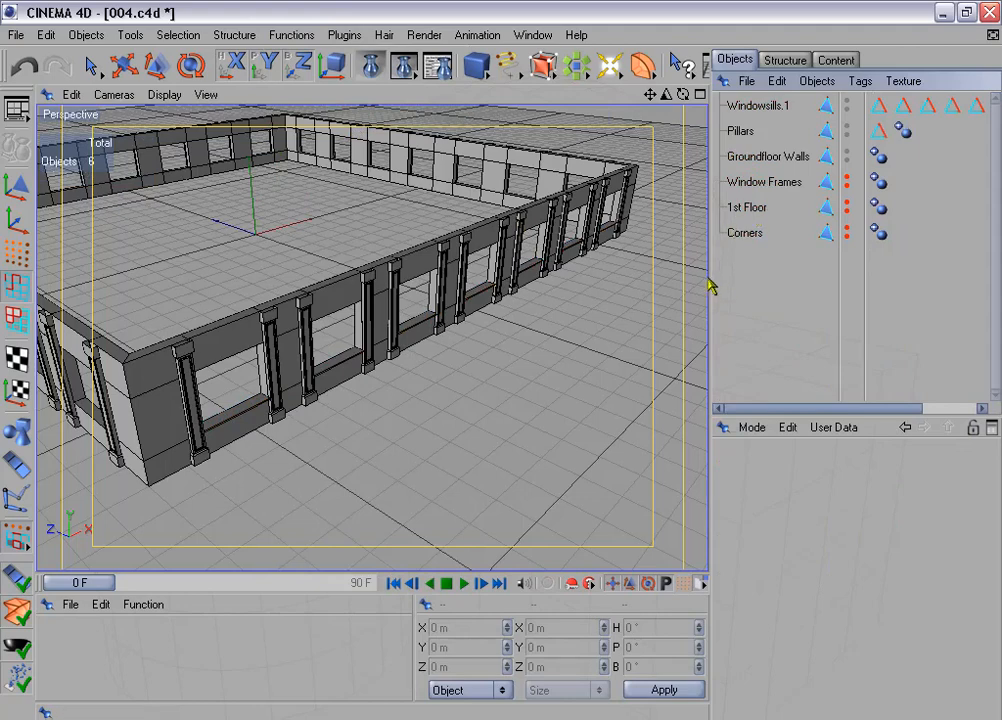
Select the edges stored in all seven edge selection tags of Windowsills.1 and save them together in the first tag.
left_click_drag(711, 278, 603, 280)
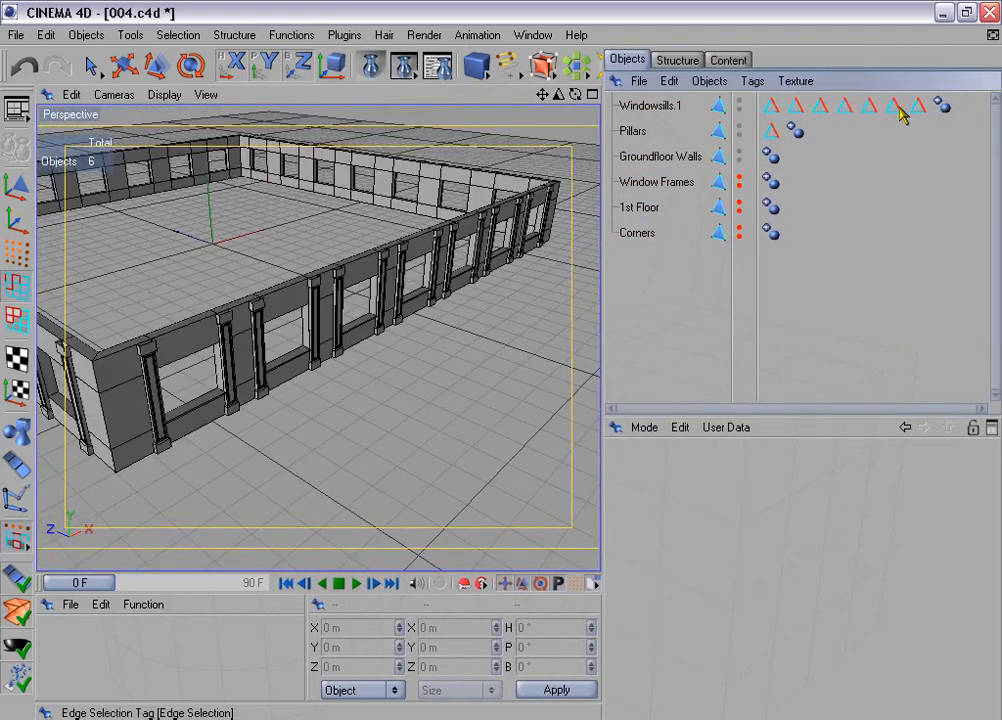
left_click(655, 106)
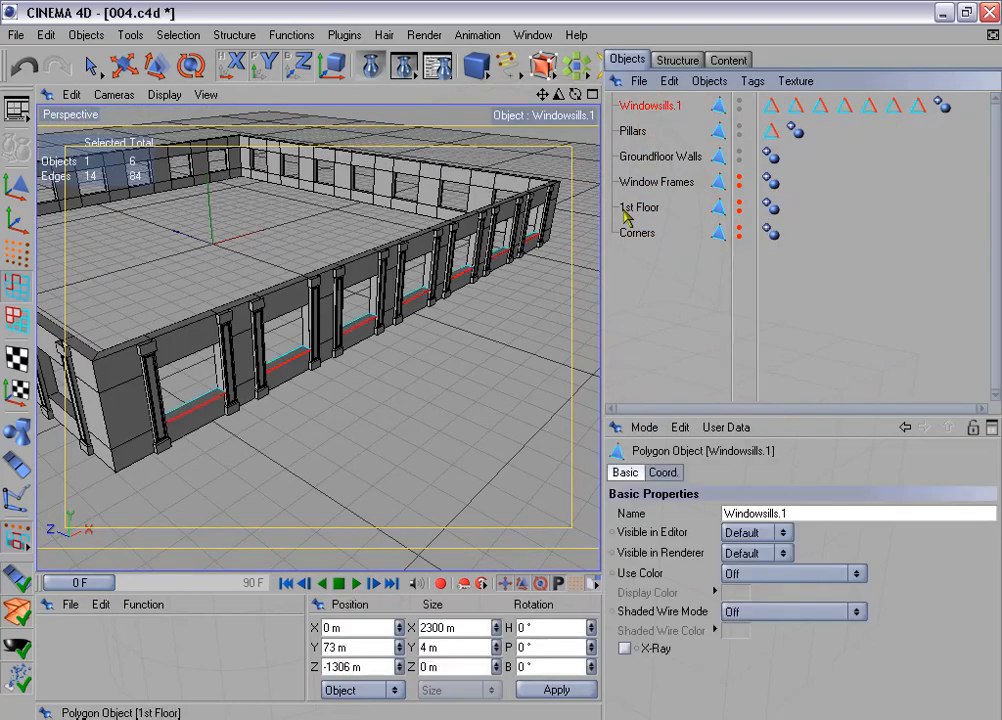
left_click(770, 105)
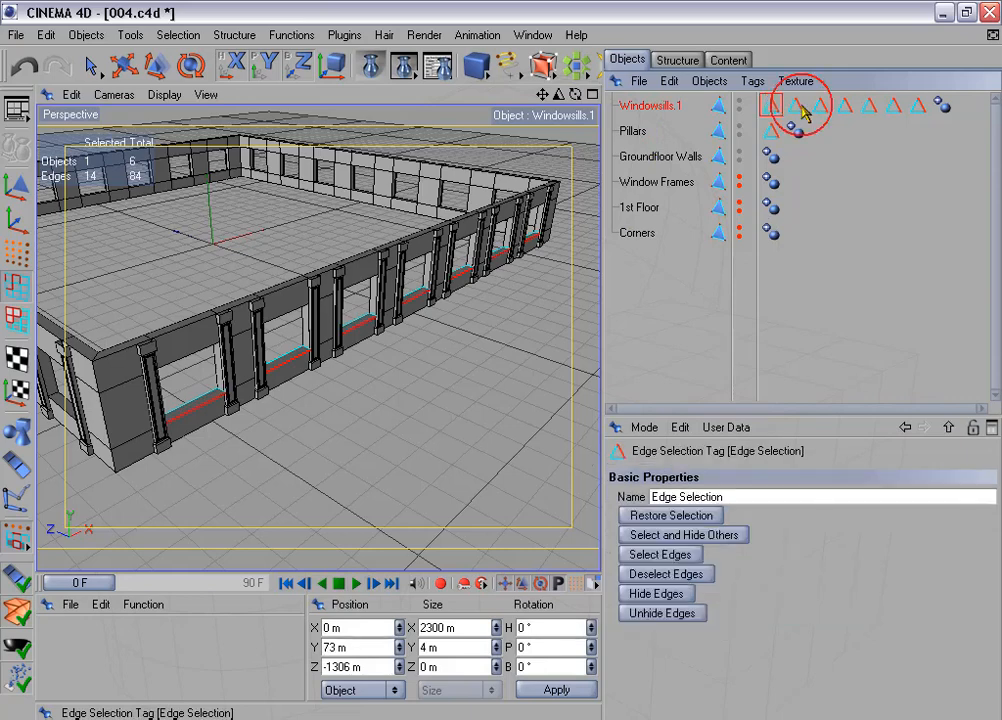
left_click(795, 105, "ctrl")
left_click(820, 105, "ctrl")
left_click(845, 105, "ctrl")
left_click(869, 105, "ctrl")
left_click(893, 105, "ctrl")
left_click(918, 105, "ctrl")
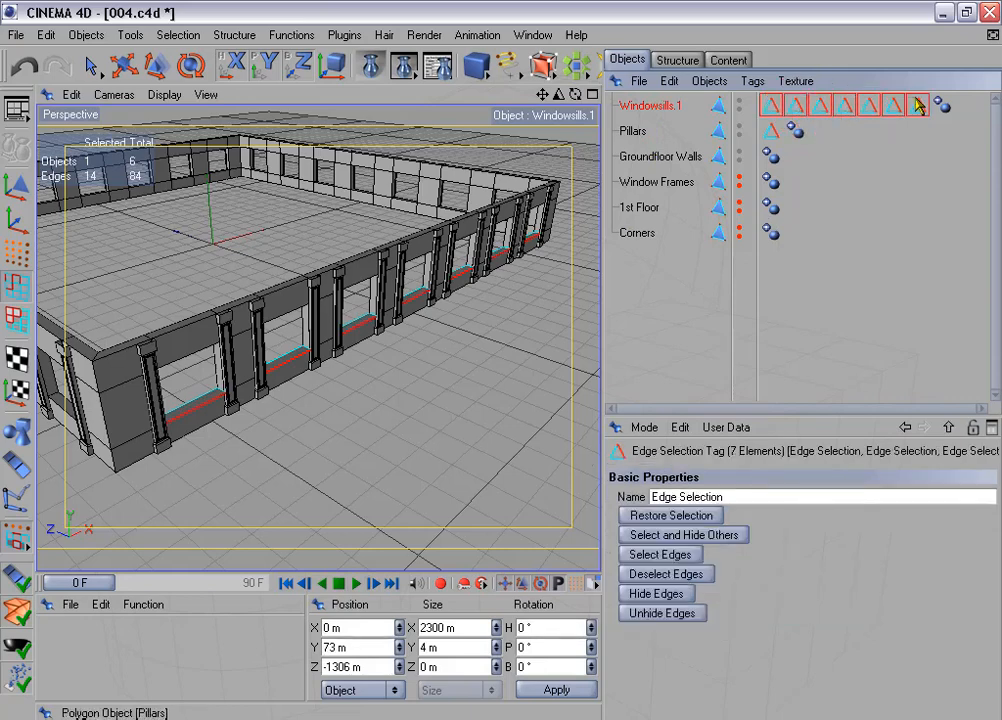
left_click(668, 555)
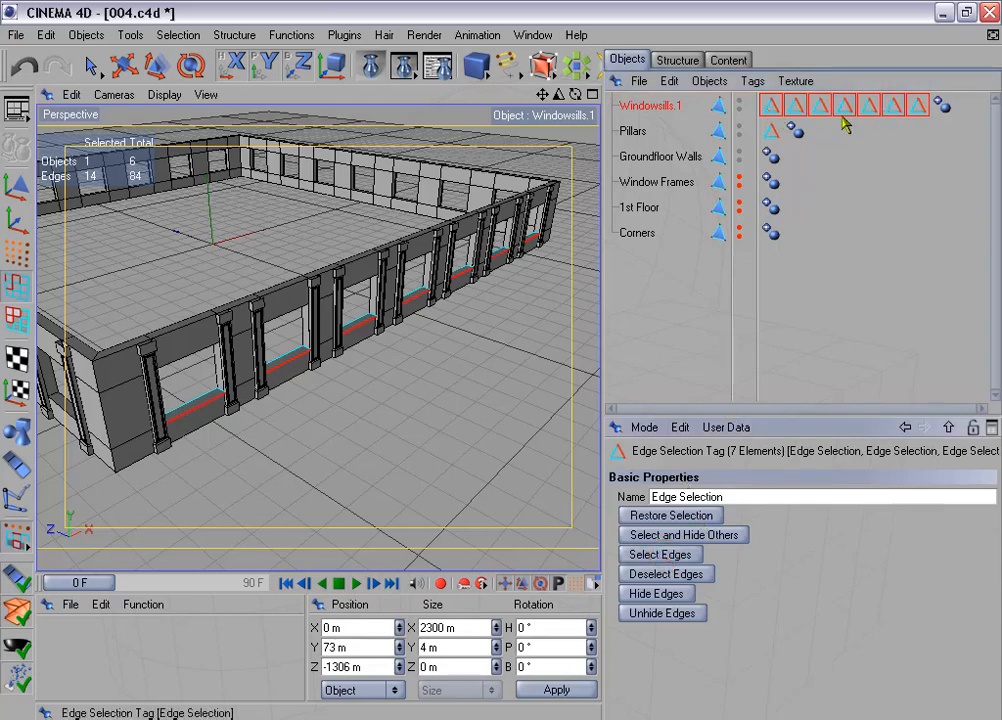
left_click(192, 37)
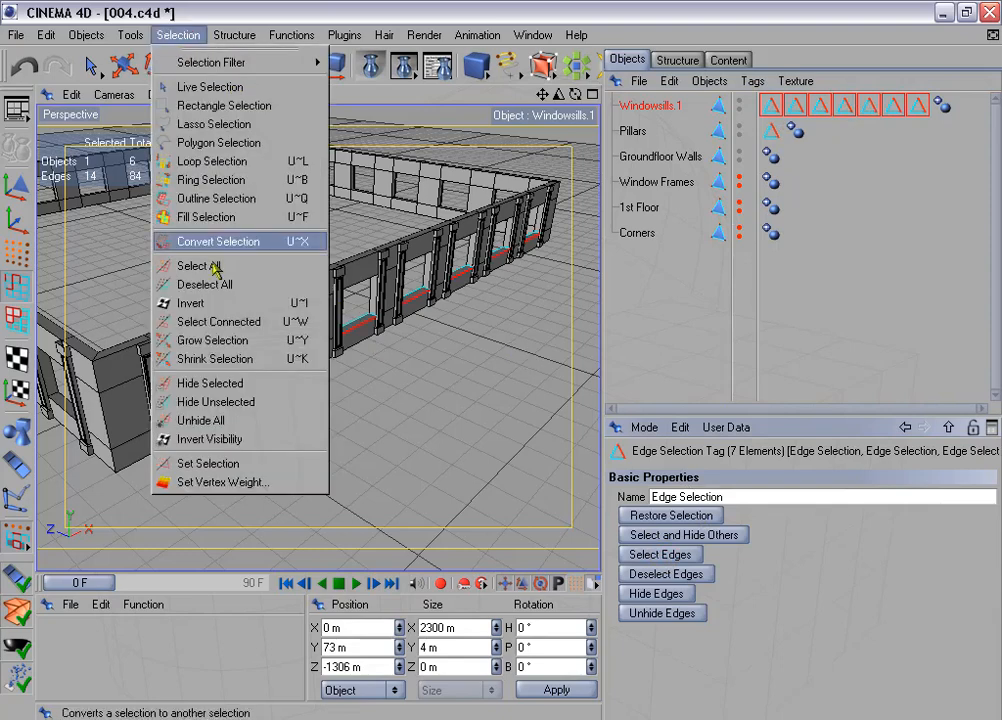
left_click(256, 466)
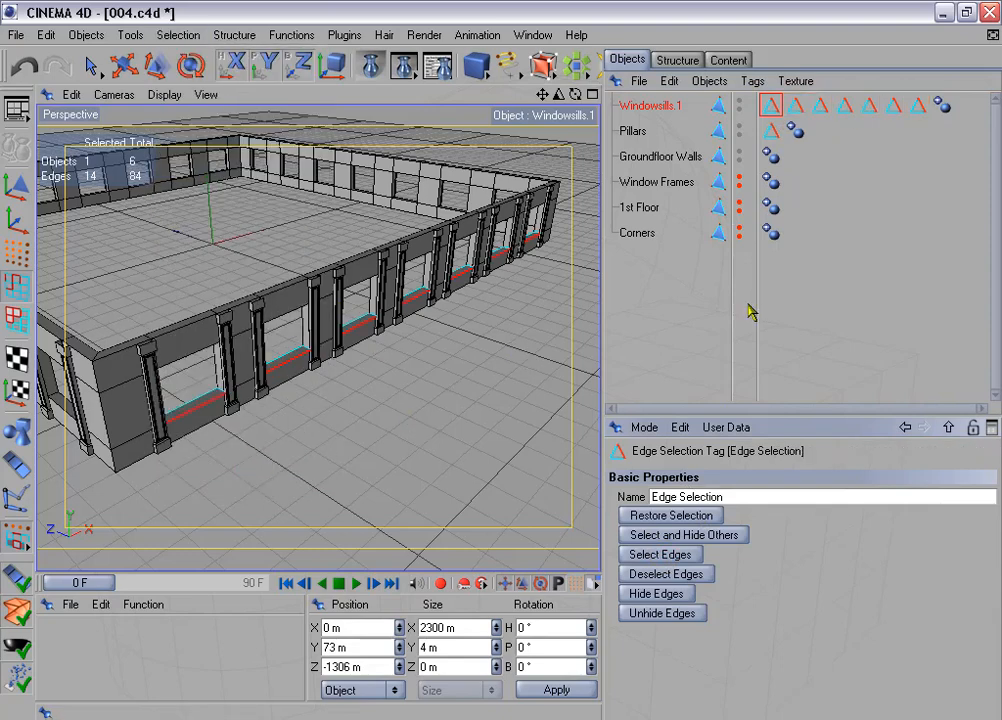
Delete the six redundant edge selection tags from Windowsills.1, keeping only the first one.
left_click(795, 104)
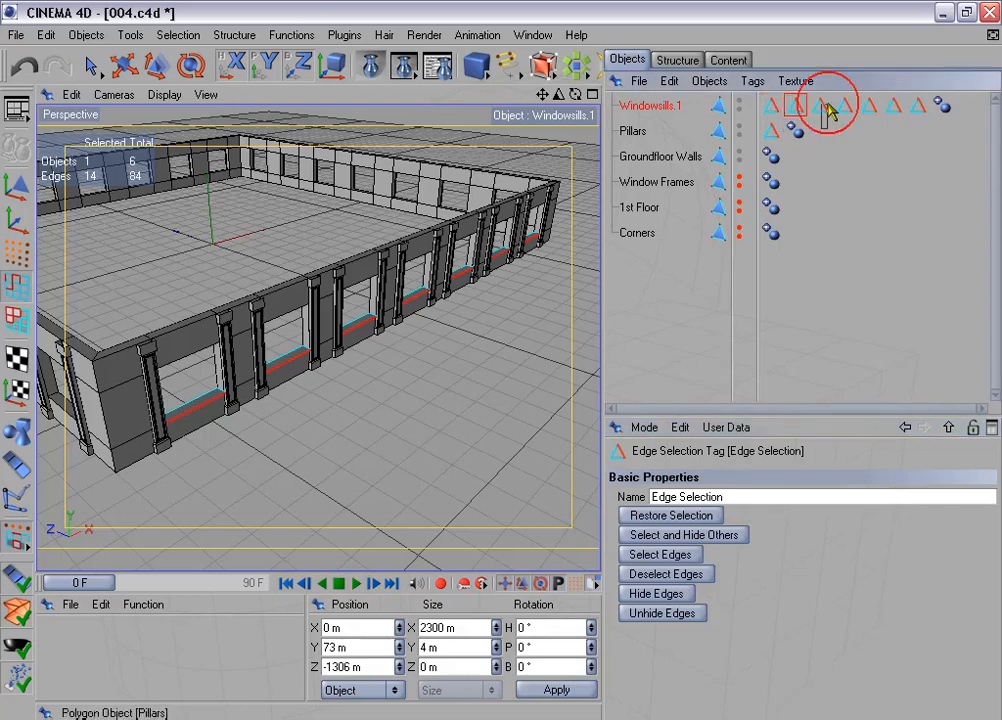
left_click(917, 106, "shift")
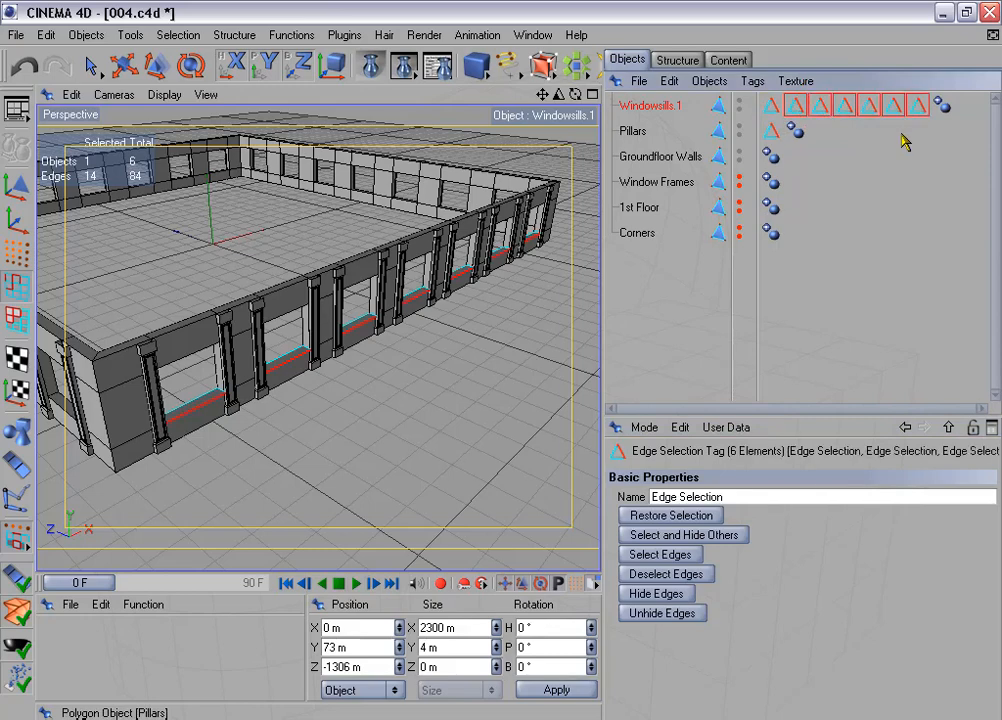
key("Delete")
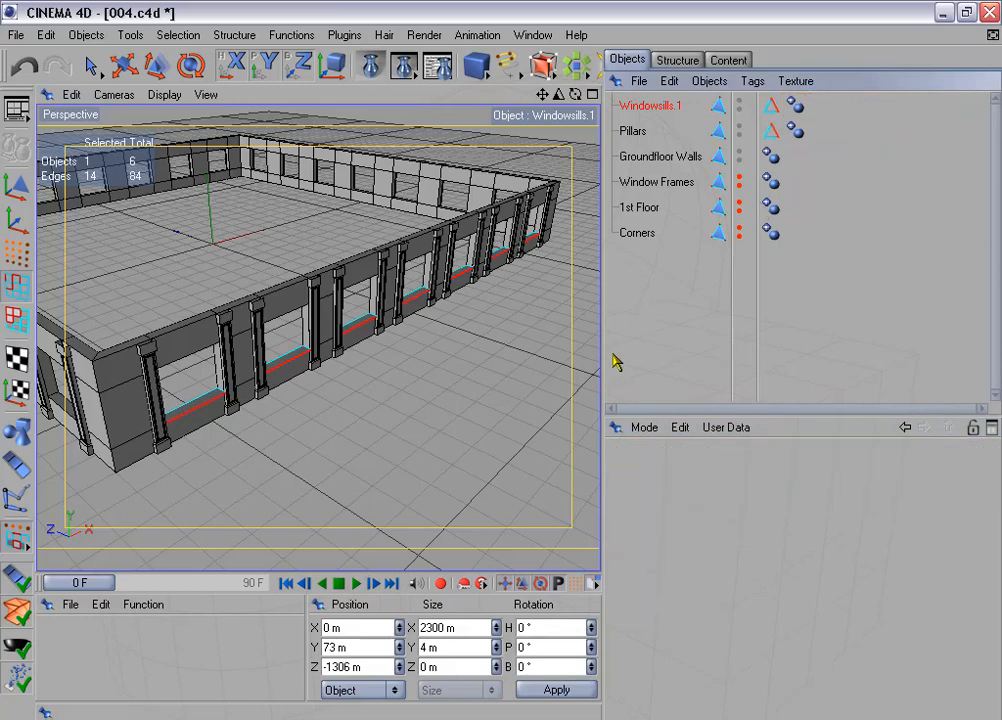
Duplicate Windowsills.1 in Linear mode with 3 copies, position disabled and rotation enabled at 90° per step in the first rotation value.
left_click_drag(603, 350, 748, 353)
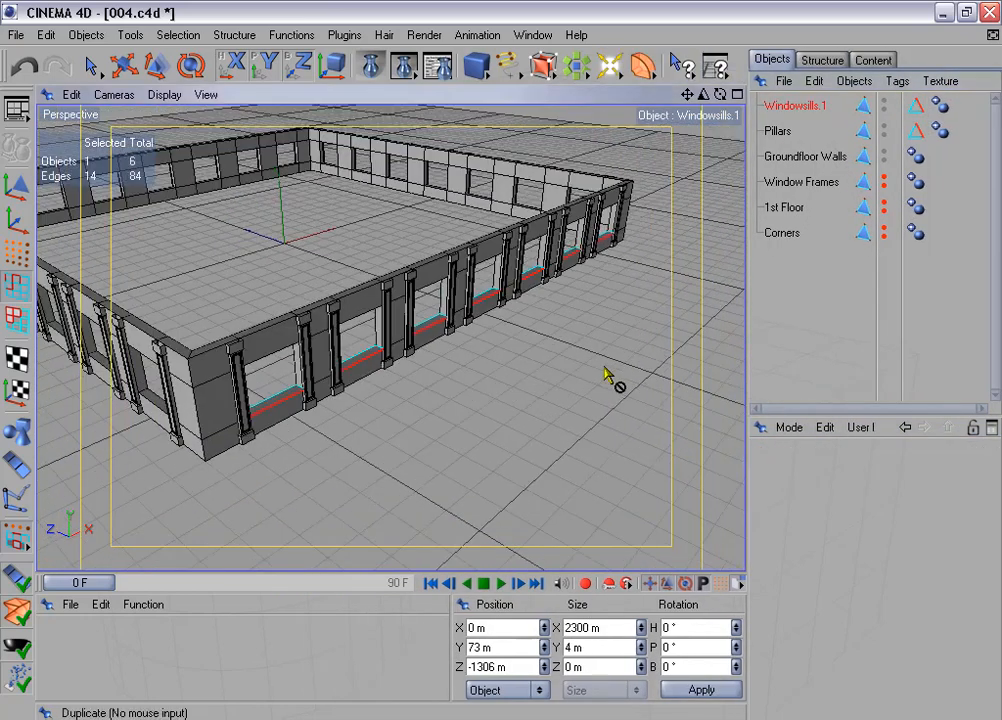
right_click_drag(605, 375, 528, 326, "alt")
middle_click_drag(528, 326, 537, 336, "alt")
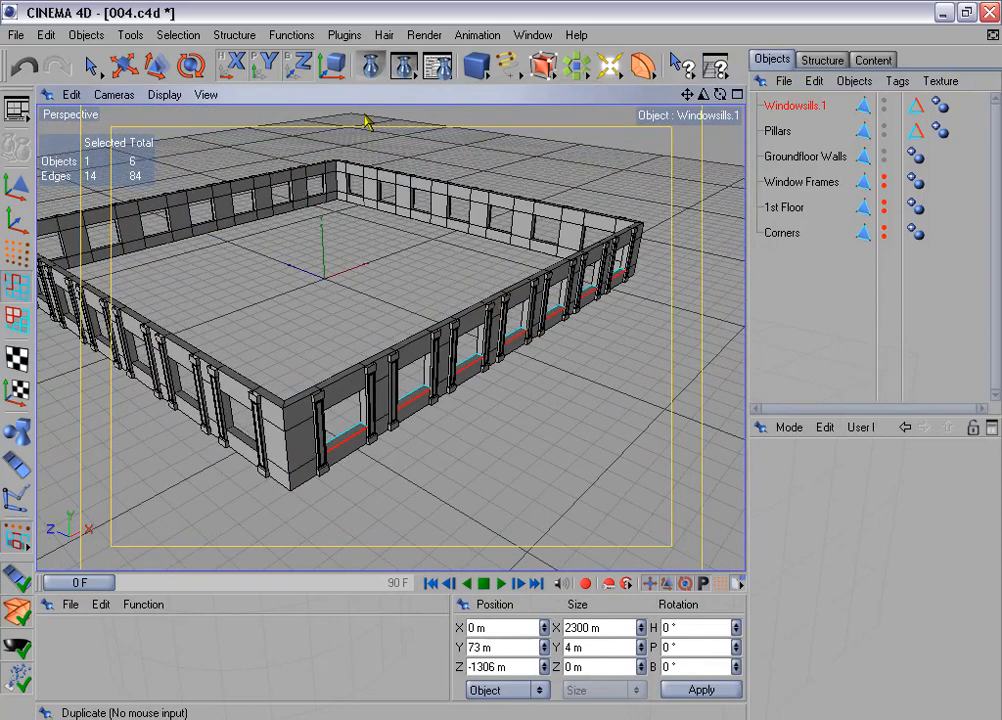
left_click(296, 38)
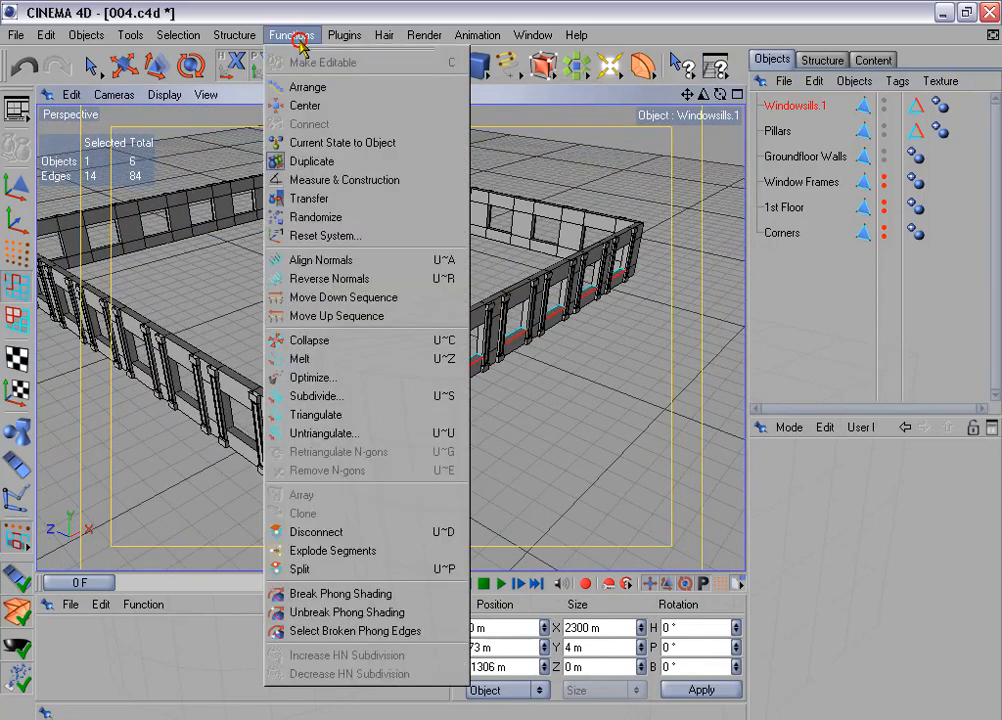
left_click(345, 161)
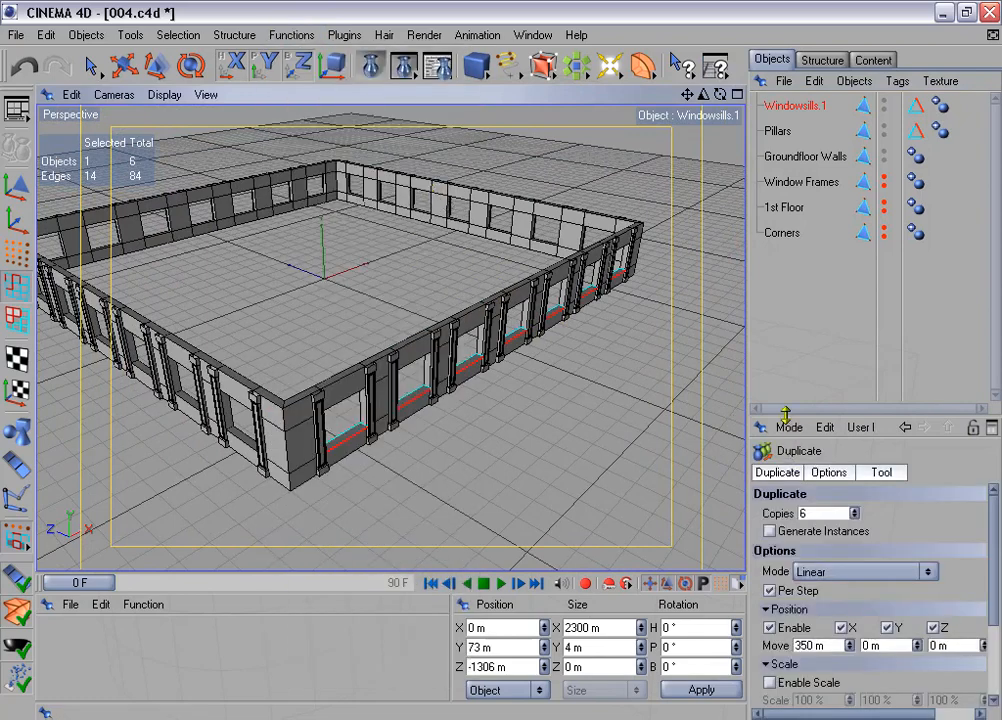
left_click_drag(786, 414, 795, 292)
left_click_drag(855, 396, 848, 409)
left_click(770, 506)
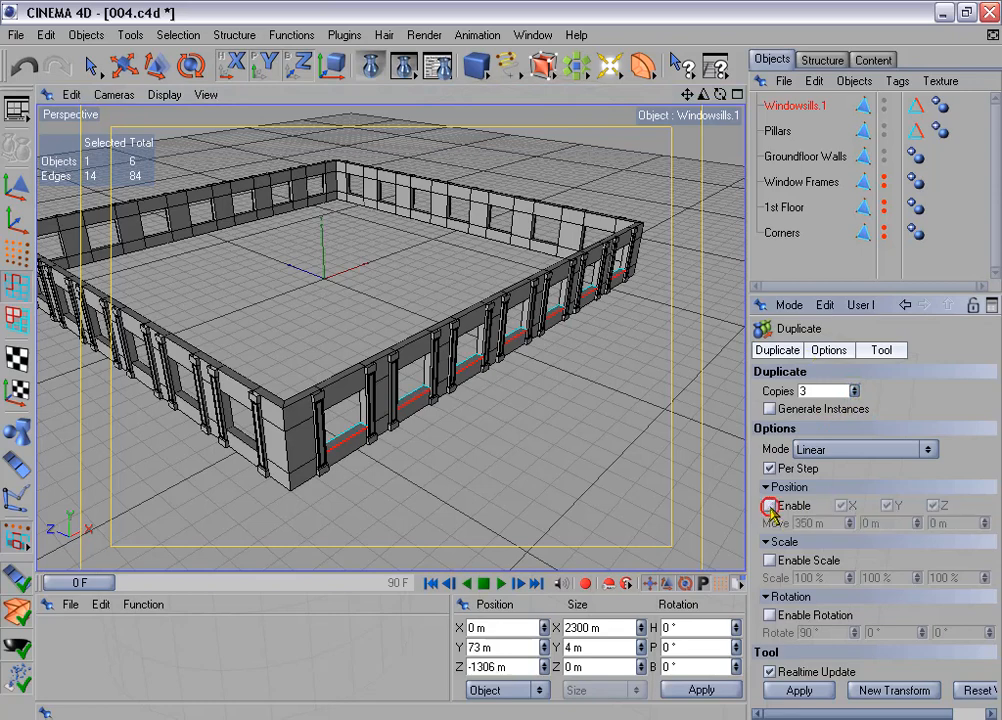
left_click(770, 615)
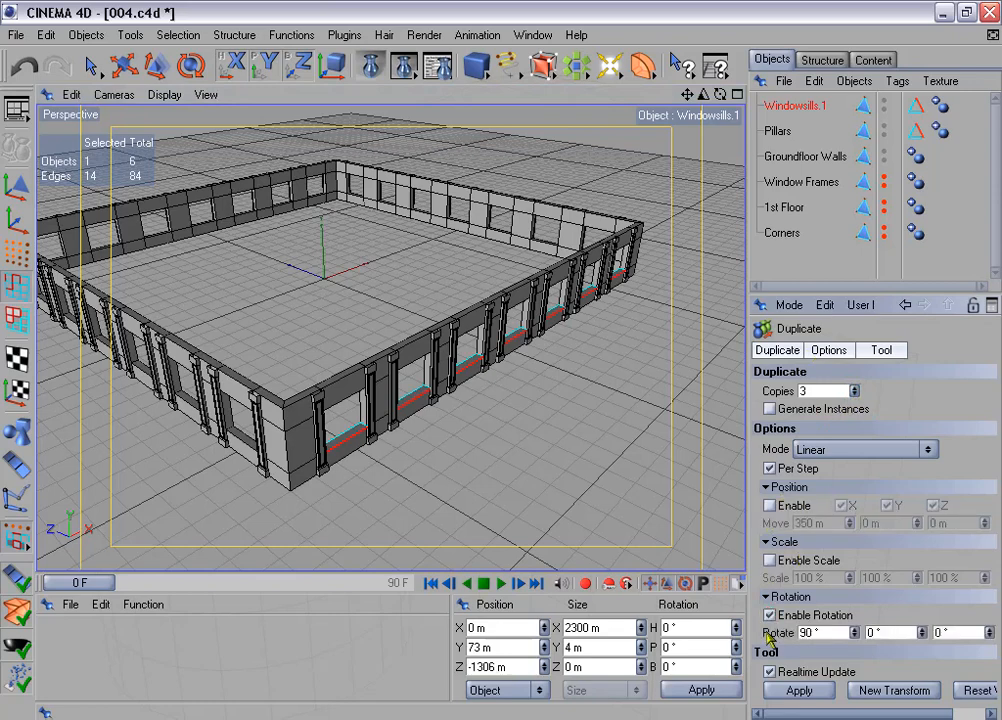
left_click(799, 632)
left_click(818, 694)
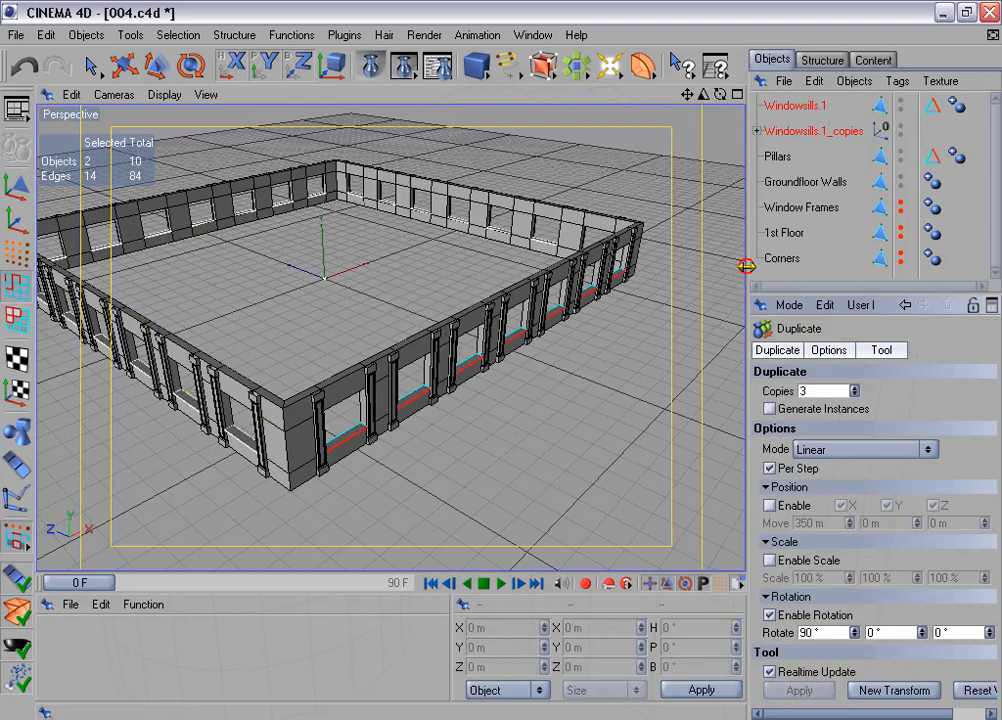
Connect Windowsills.1 and its three rotated copies into a single object.
left_click_drag(746, 266, 688, 264)
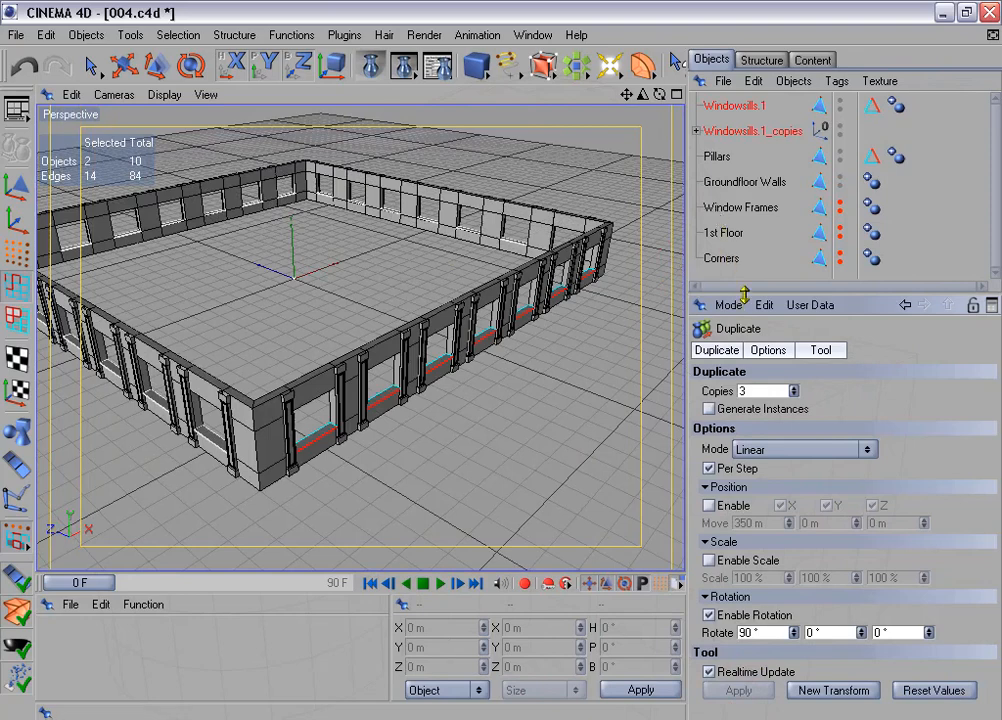
left_click_drag(743, 292, 750, 328)
left_click(720, 105)
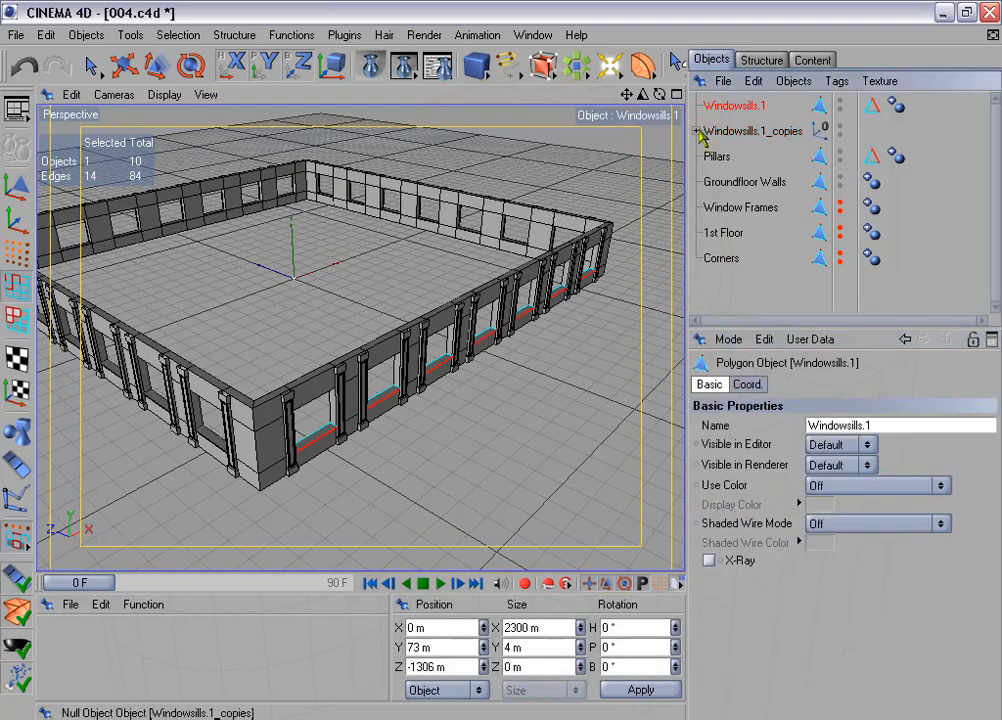
left_click(697, 131)
left_click(745, 158)
left_click(749, 182, "shift")
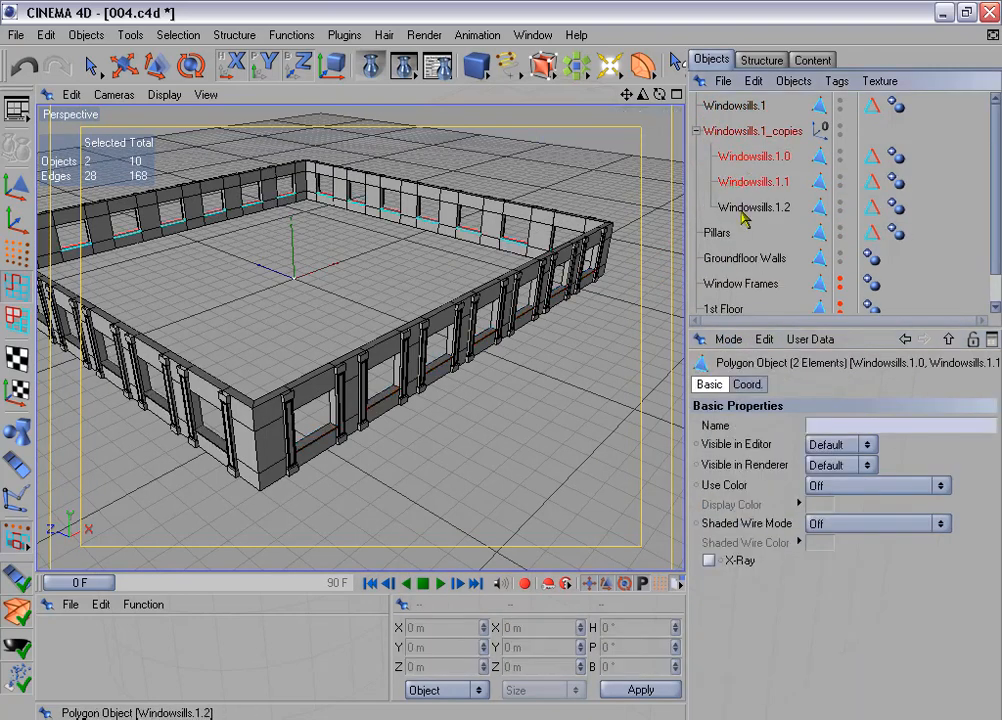
left_click(749, 207, "shift")
left_click(722, 105, "shift")
left_click(291, 35)
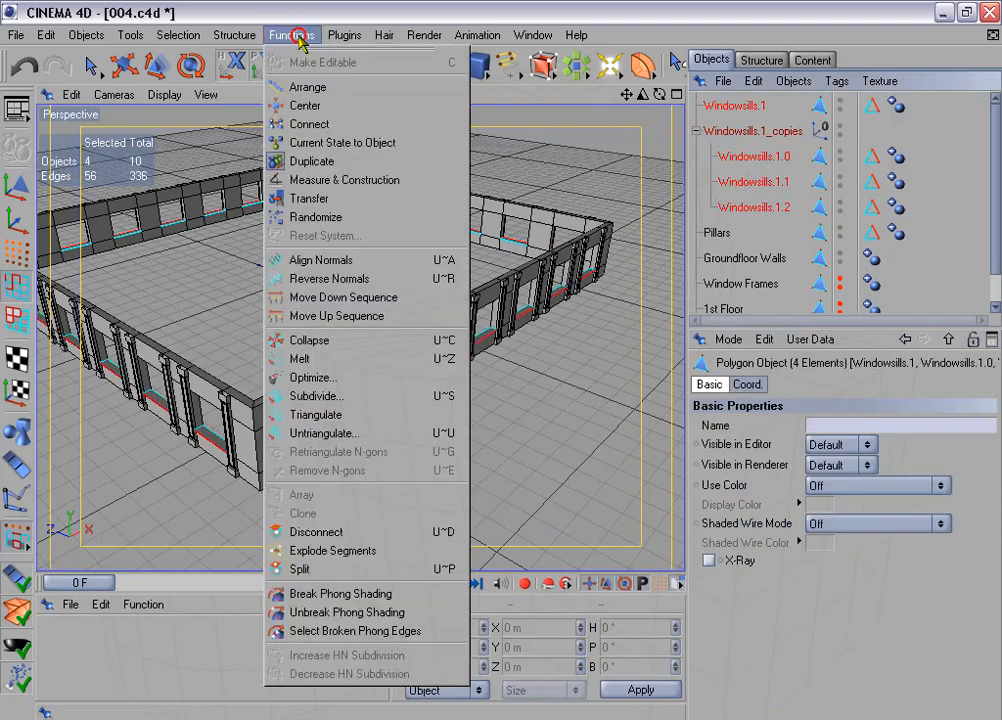
left_click(355, 124)
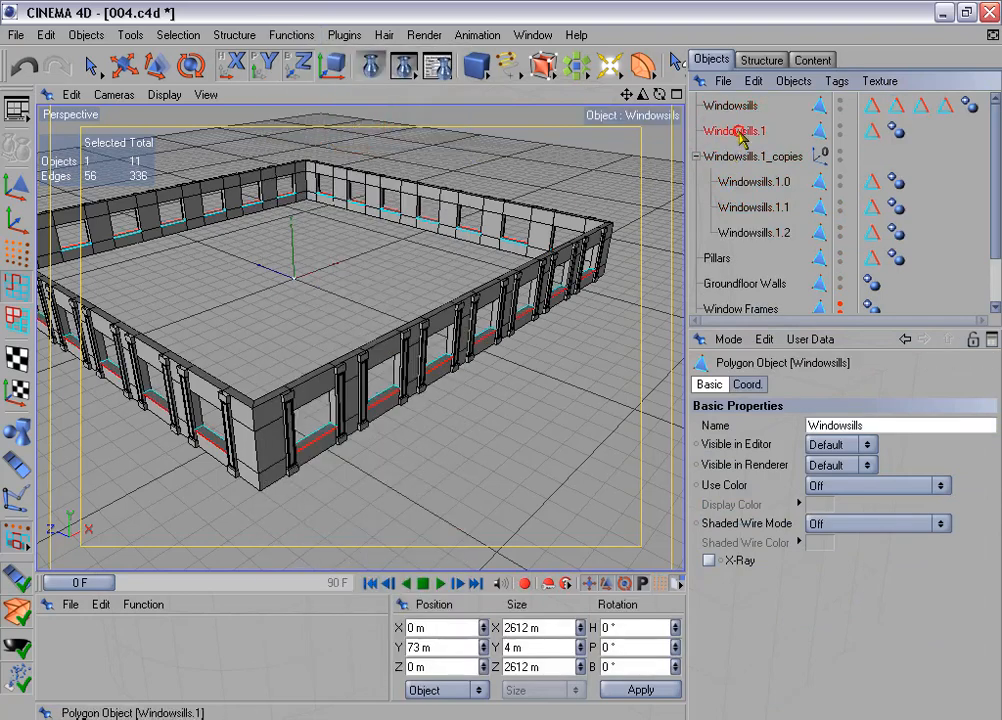
Delete the source Windowsills.1 object and the Windowsills.1_copies group.
left_click(736, 131)
left_click(745, 157, "shift")
key("Delete")
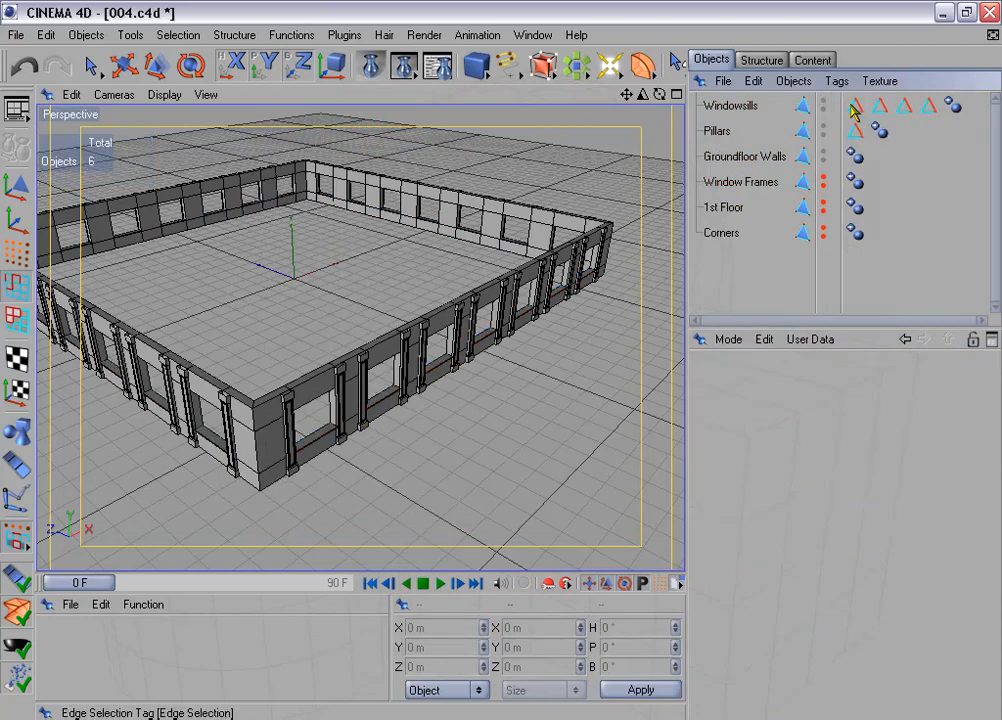
Select the edges of all four edge selection tags on the connected Windowsills object and store them in the first tag.
left_click(735, 105)
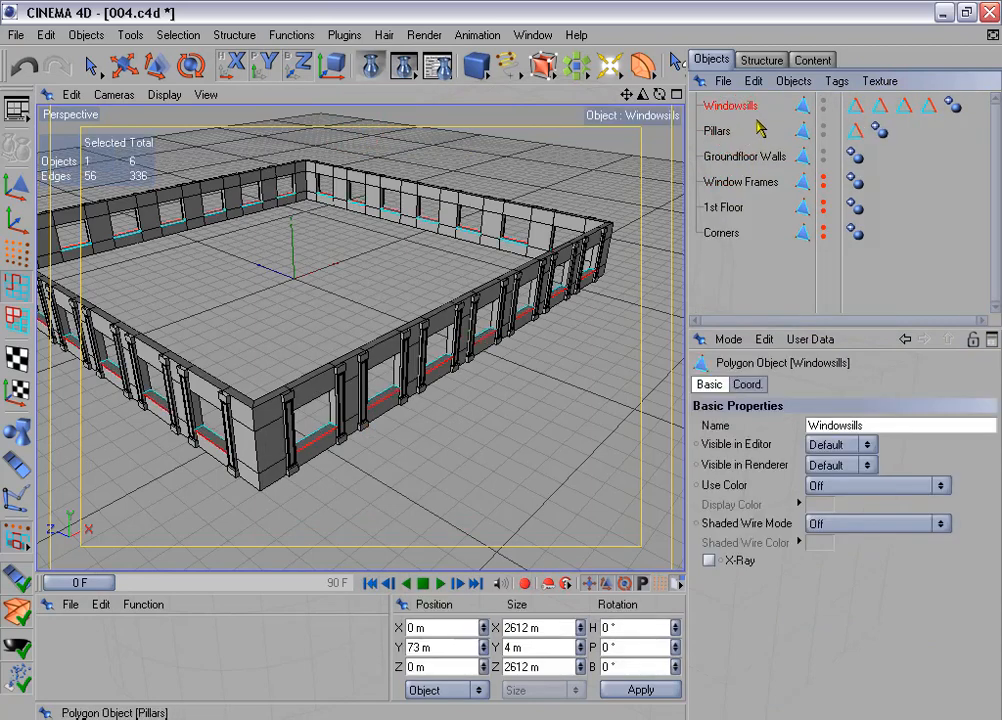
left_click(856, 105)
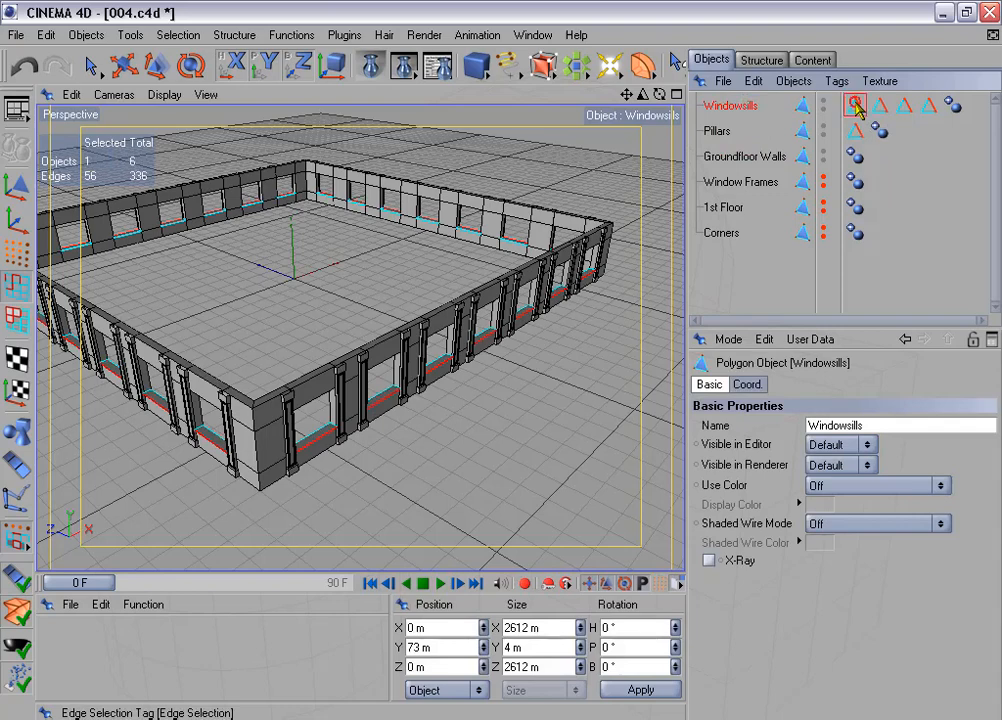
left_click(880, 105, "shift")
left_click(904, 105, "shift")
left_click(928, 107, "shift")
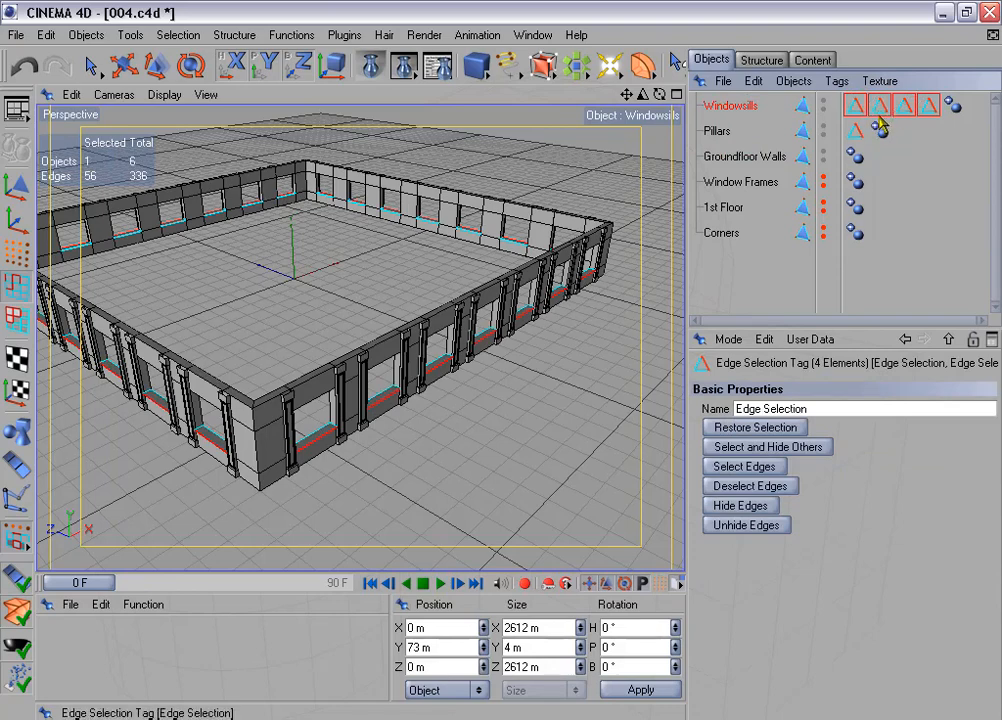
left_click(773, 468)
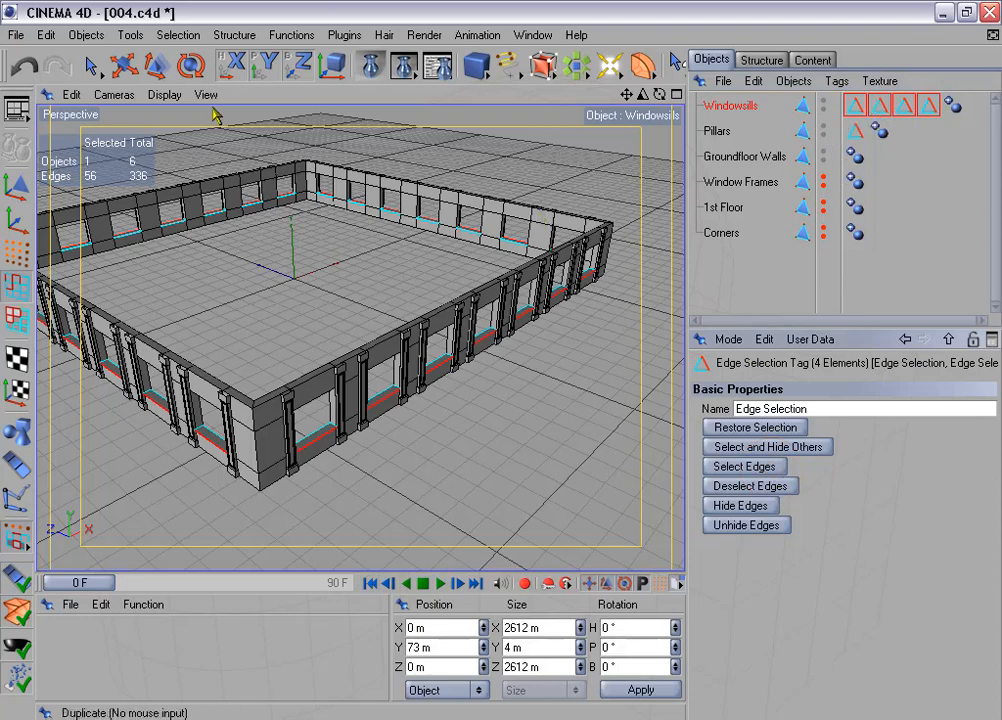
left_click(178, 35)
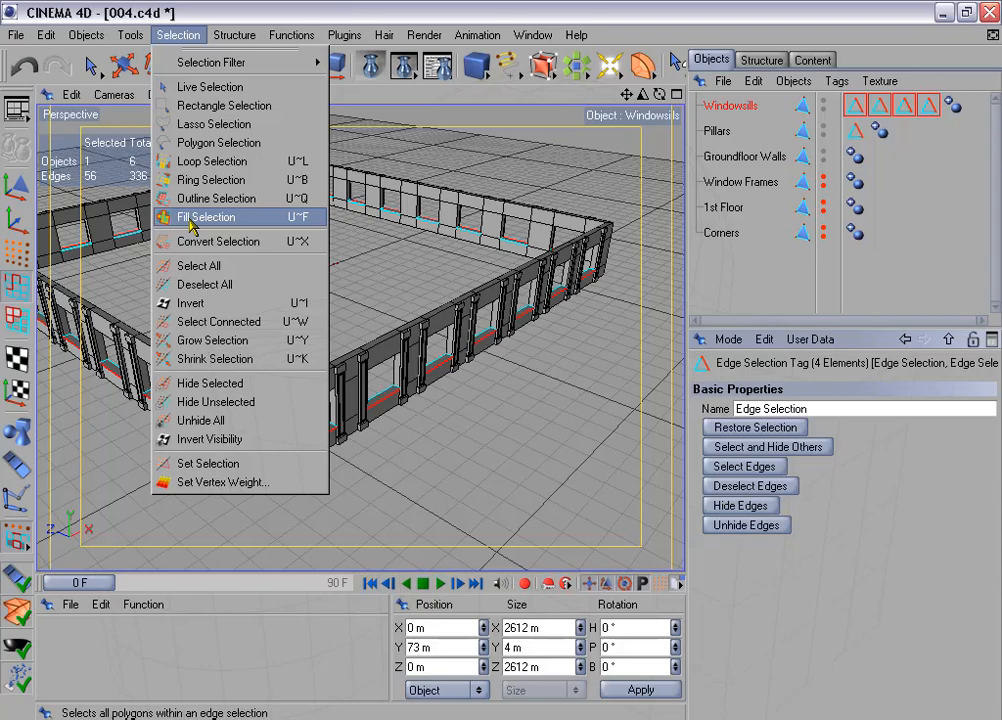
left_click(241, 466)
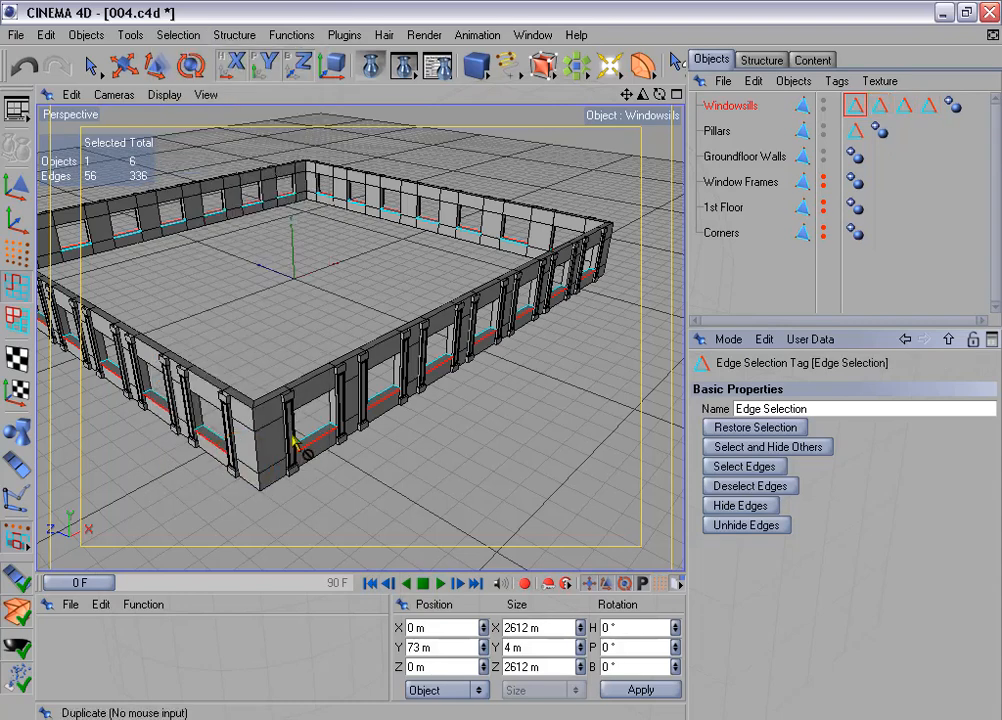
Delete the three leftover edge selection tags from the Windowsills object.
left_click(879, 104)
left_click(904, 104, "shift")
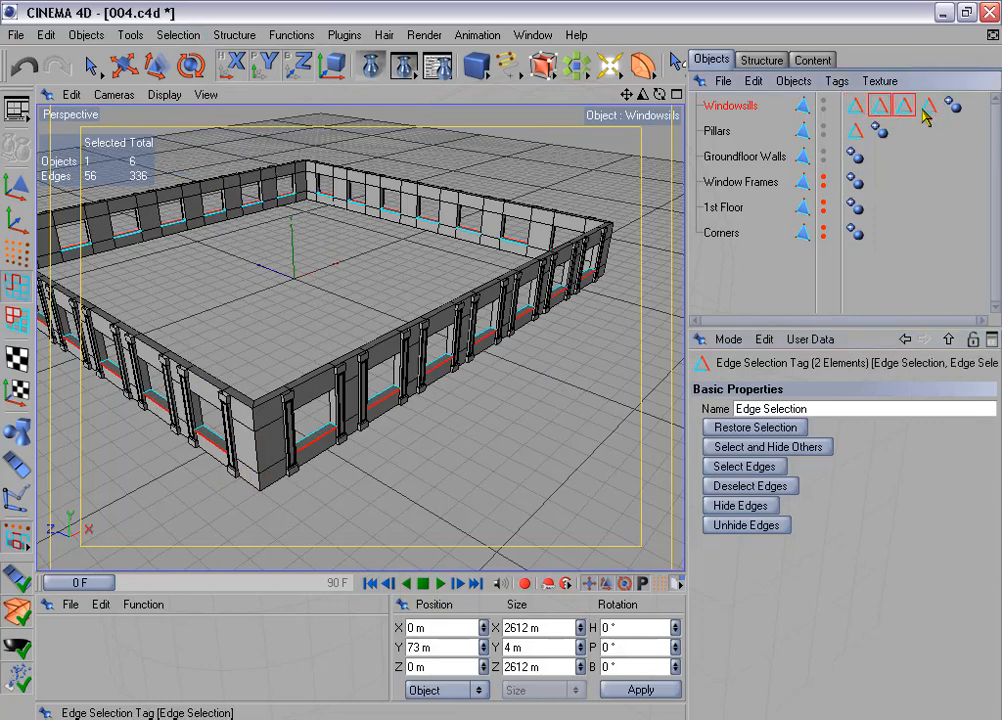
left_click(928, 104, "shift")
key("Delete")
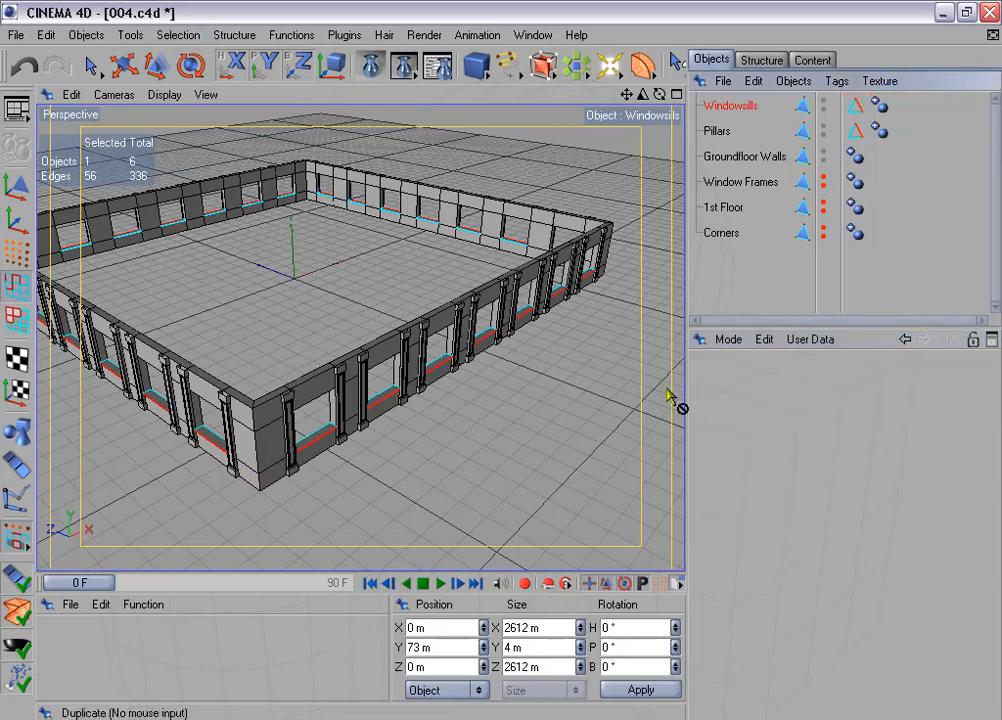
Render the building from a lower corner view in the picture viewer to check the windowsills, and close the render.
left_click_drag(750, 400, 752, 400)
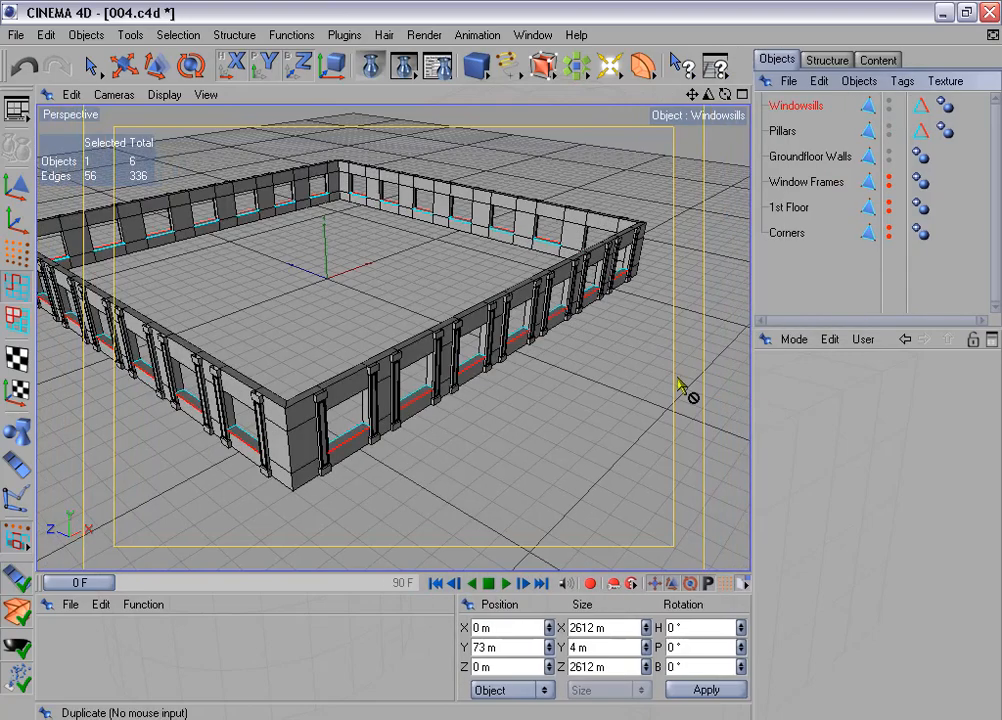
left_click_drag(505, 380, 510, 355, "alt")
left_click_drag(622, 278, 642, 252, "alt")
left_click(409, 67)
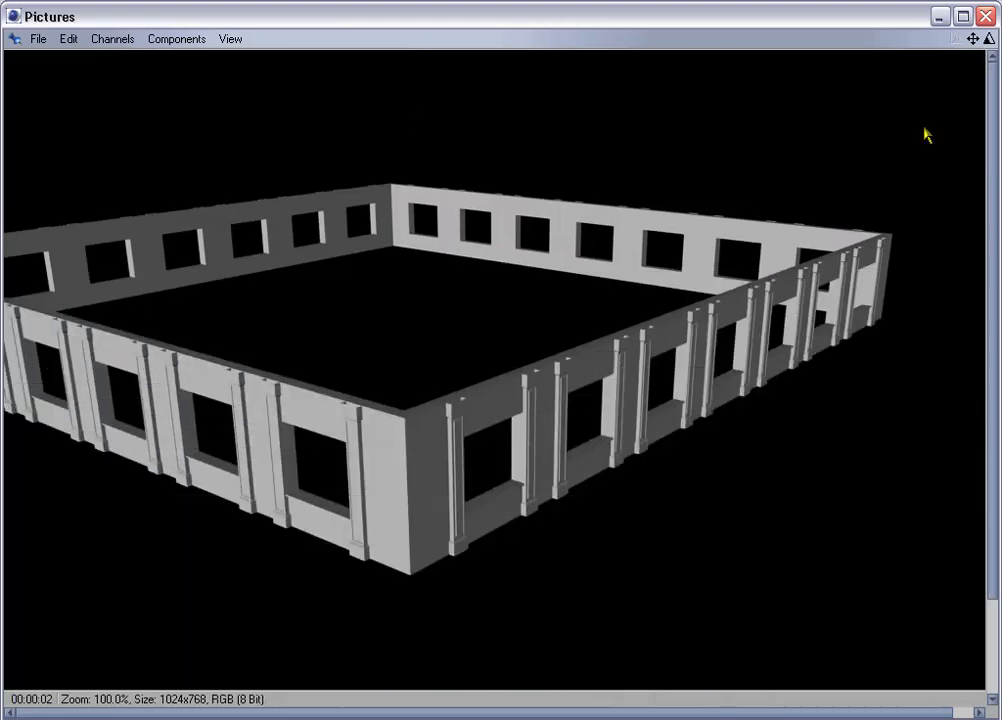
left_click(987, 15)
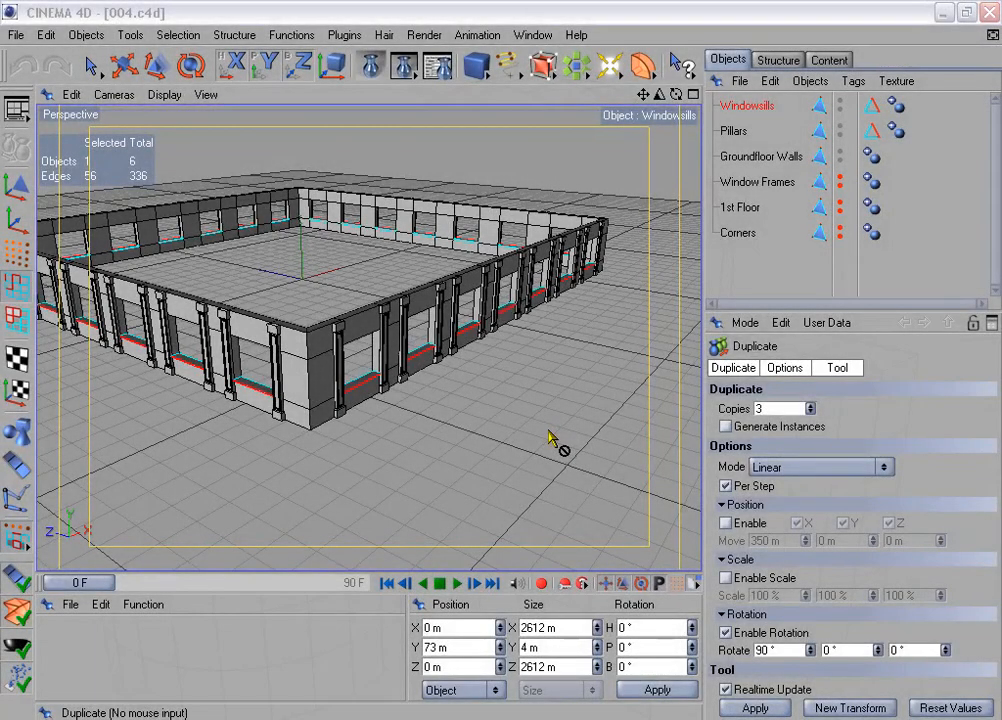
Rename the edge selection tag on the Windowsills object to "Edges for beveling".
left_click(872, 105)
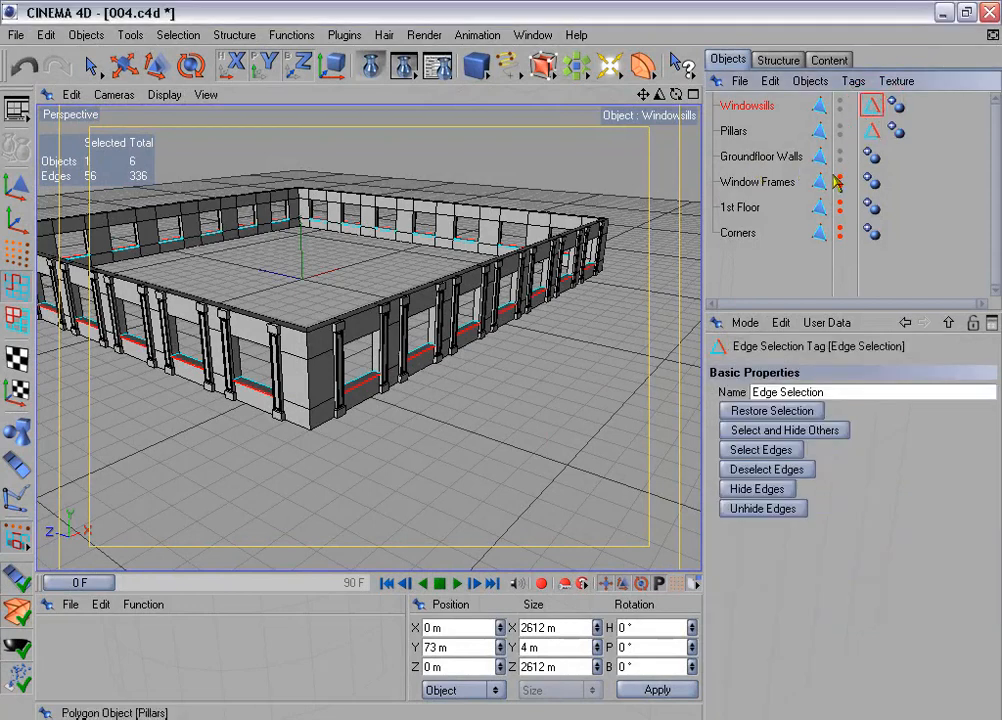
left_click(778, 392)
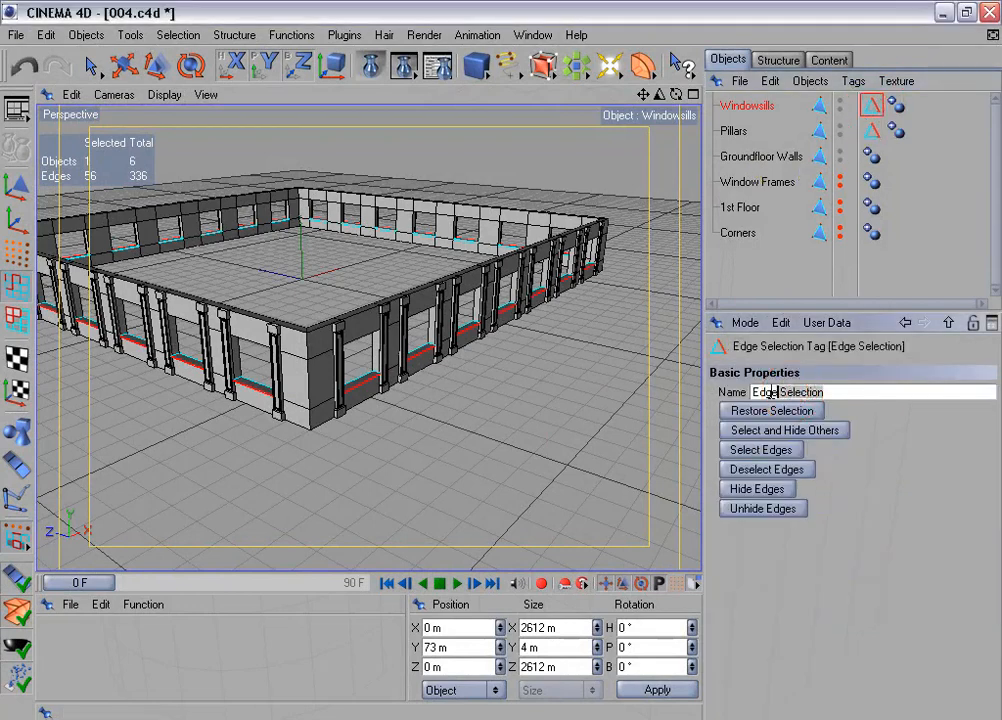
type("s for beveling")
key("Return")
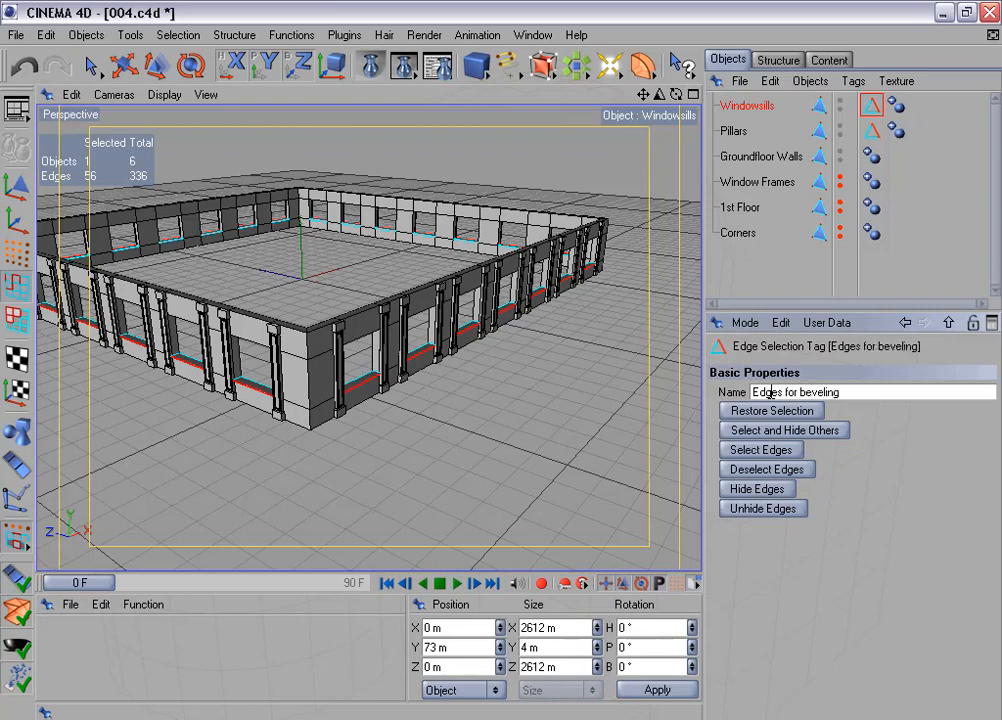
Group the Windowsills, Pillars and Groundfloor Walls objects and name the group Groundfloor.
left_click(735, 131, "shift")
left_click(741, 160, "shift")
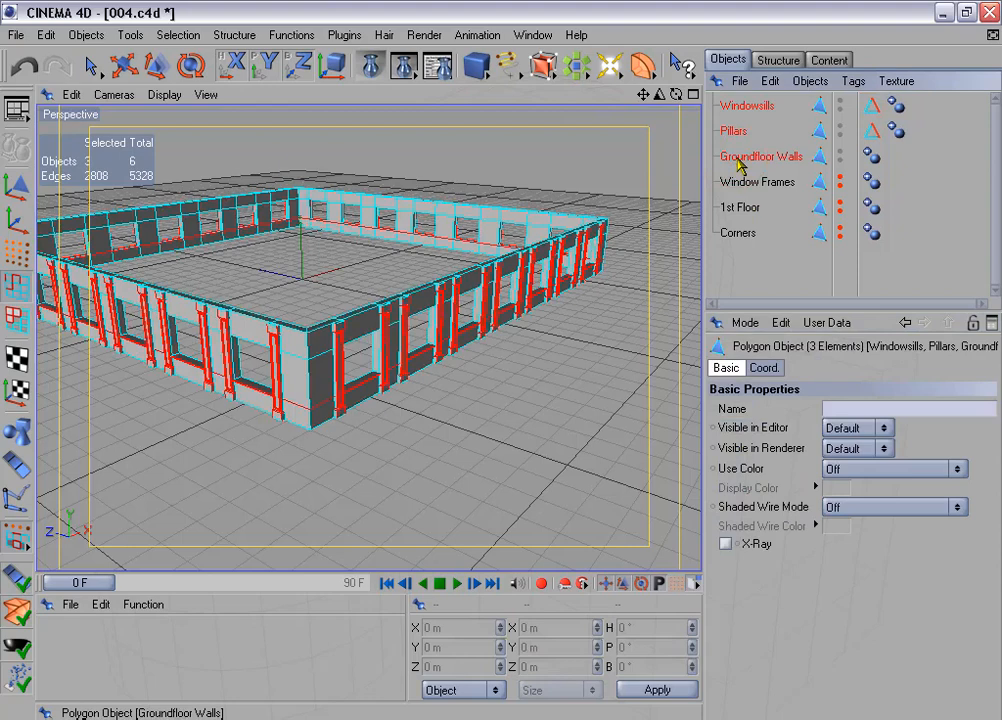
key("alt+g")
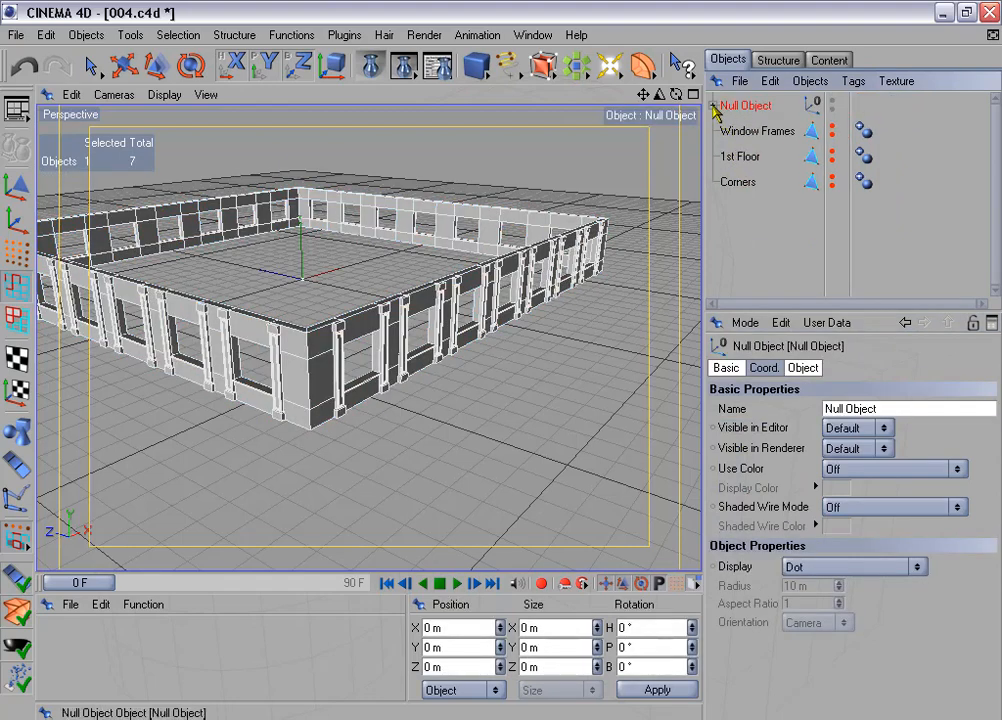
left_click(713, 105)
left_click(713, 105)
double_click(745, 104)
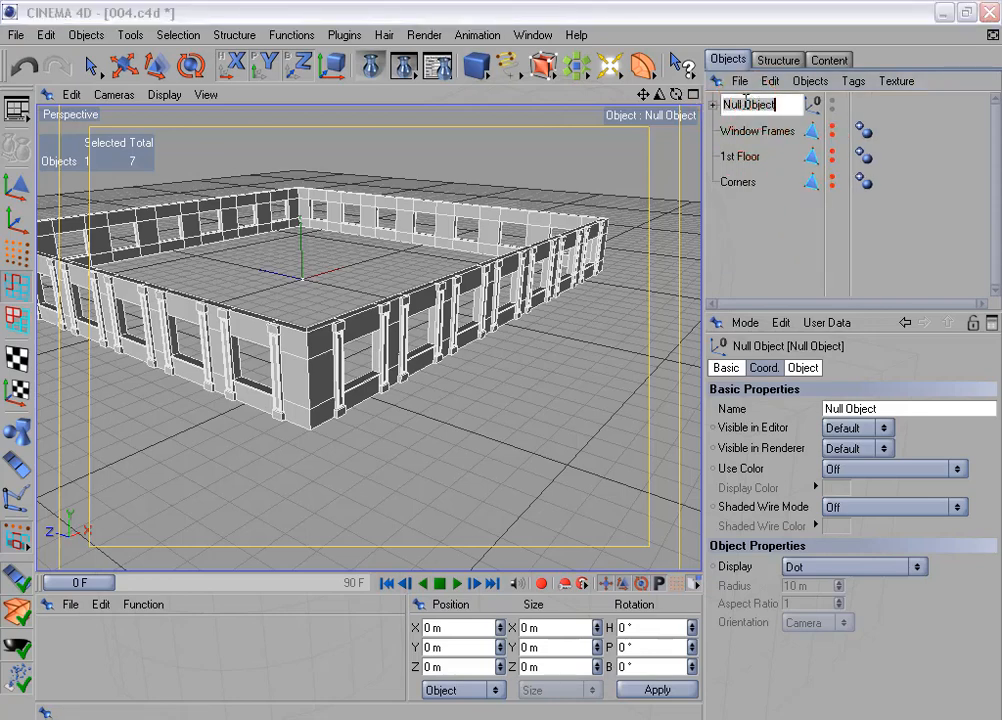
type("Groundfloor")
key("Return")
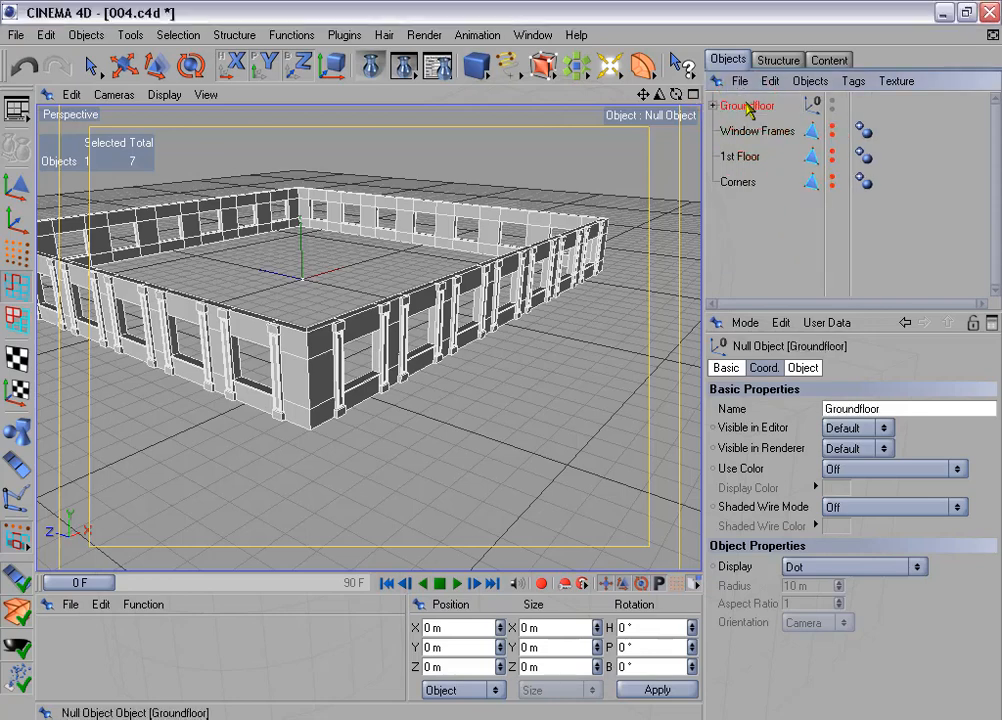
Reset the editor and renderer visibility of Window Frames, 1st Floor and Corners to default.
left_click(833, 131)
left_click(833, 158)
left_click(833, 178)
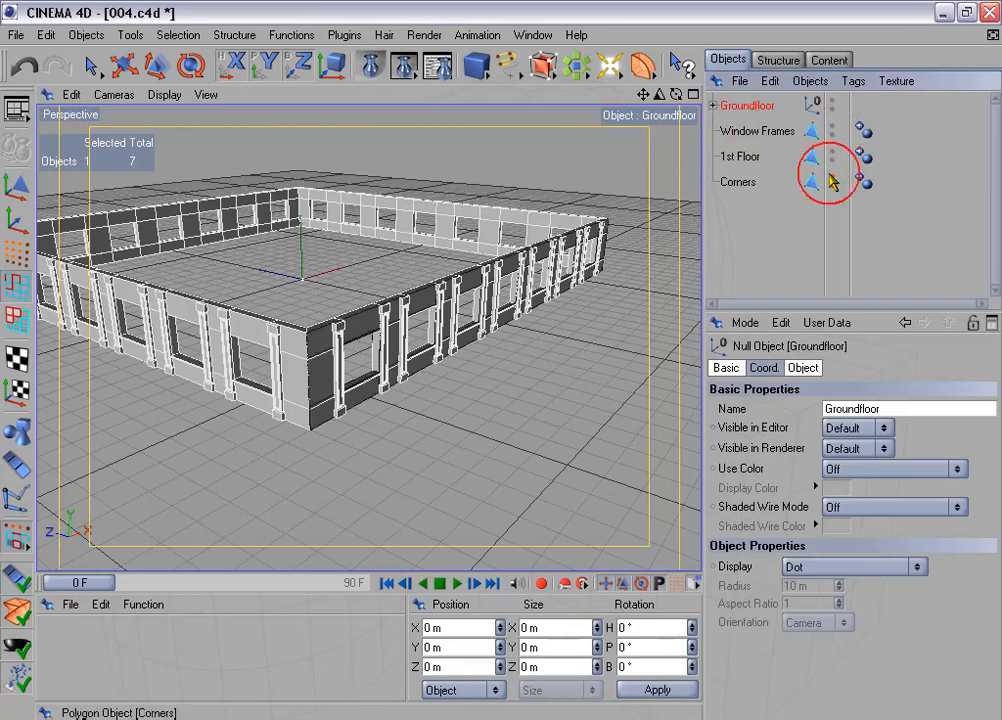
Group the 1st Floor and Corners objects and name the group Temp.
left_click(738, 157)
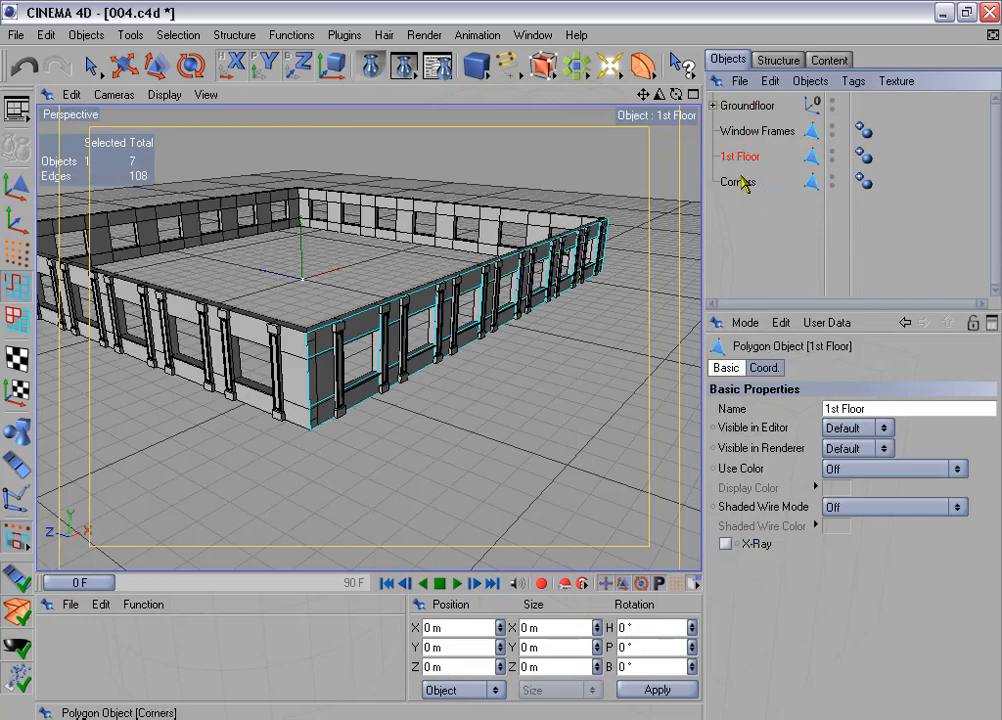
left_click(741, 182, "ctrl")
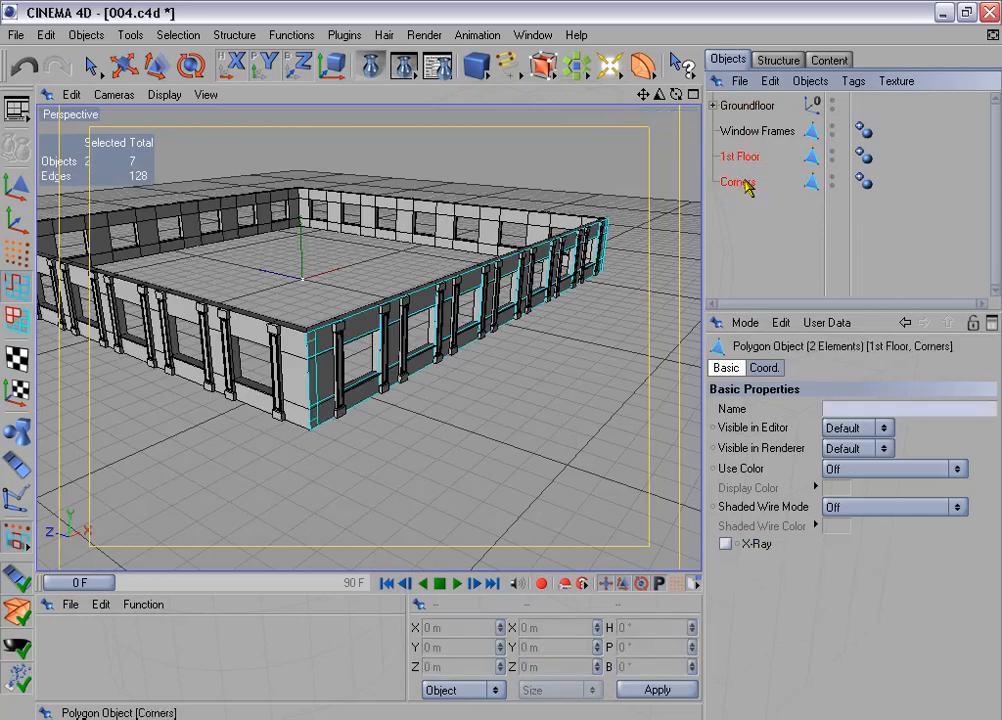
key("alt+g")
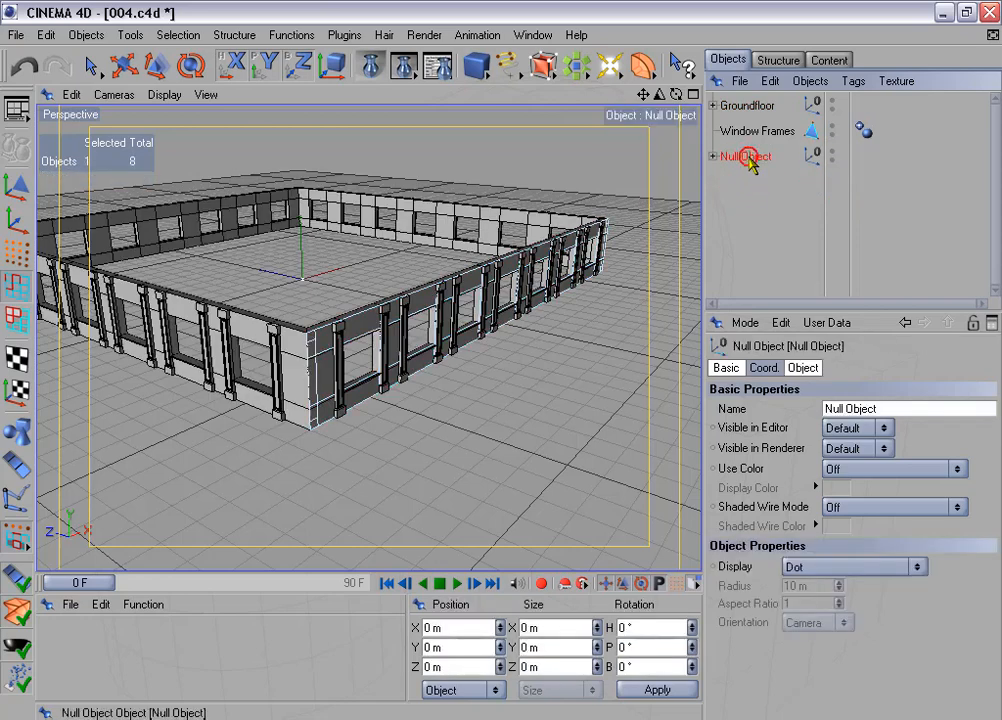
double_click(746, 157)
type("Temp")
key("Return")
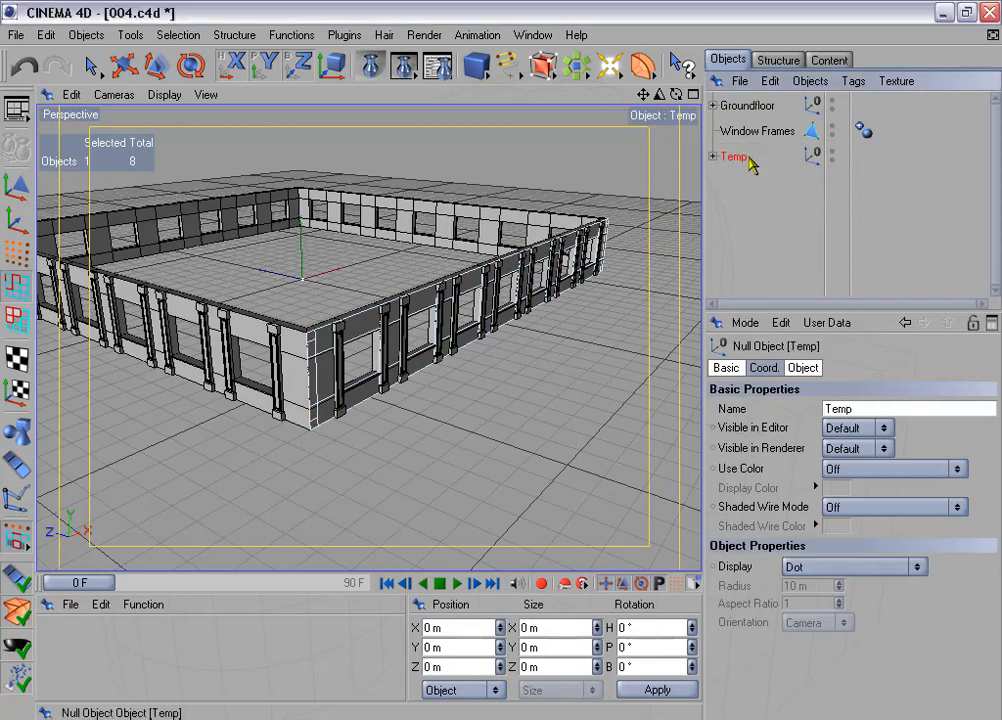
Hide the Temp group in both the editor and the renderer.
left_click(832, 153)
left_click(832, 153)
left_click(832, 161)
left_click(832, 161)
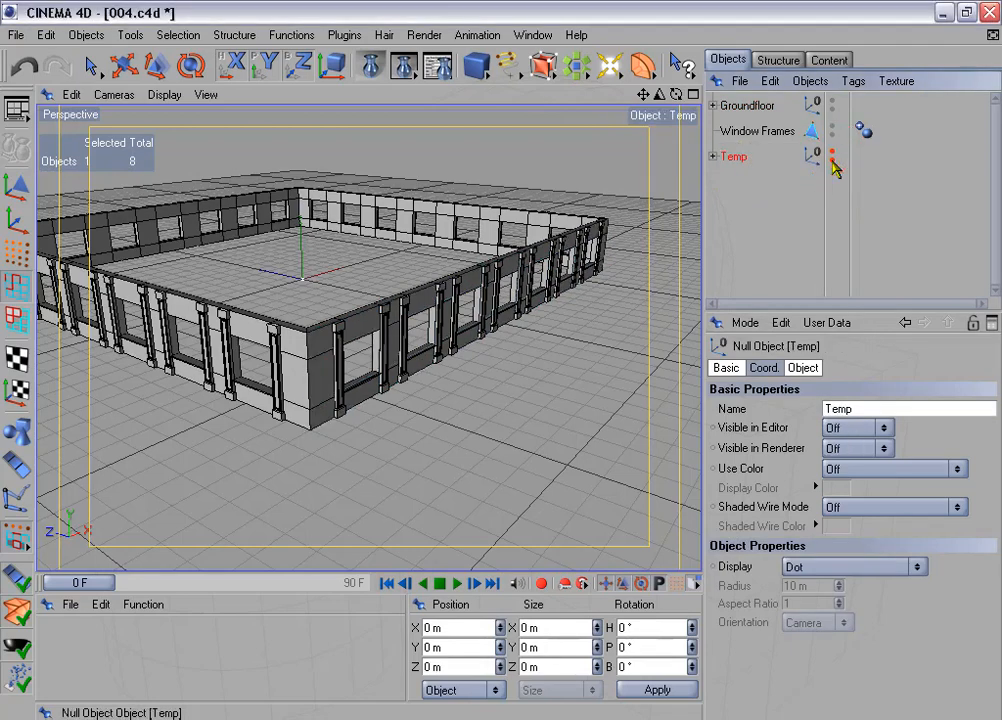
Centre the Window Frames object's axis on all its points using the Axis Center plugin with X, Y and Z at 0 %.
scroll(510, 305, "up", 3)
scroll(510, 305, "up", 3)
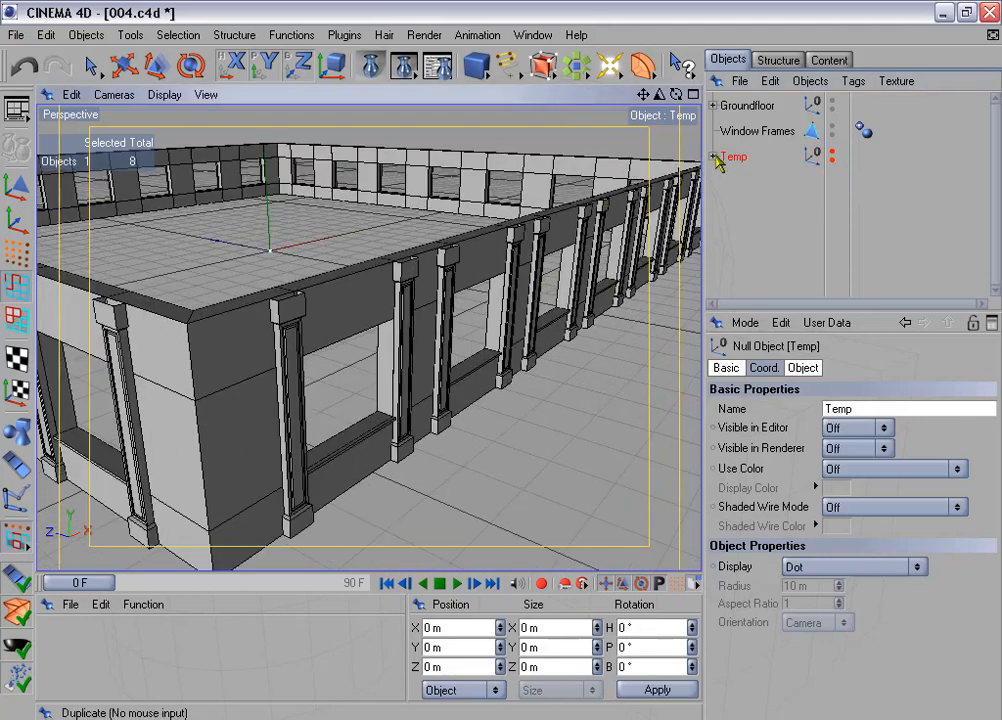
left_click(745, 131)
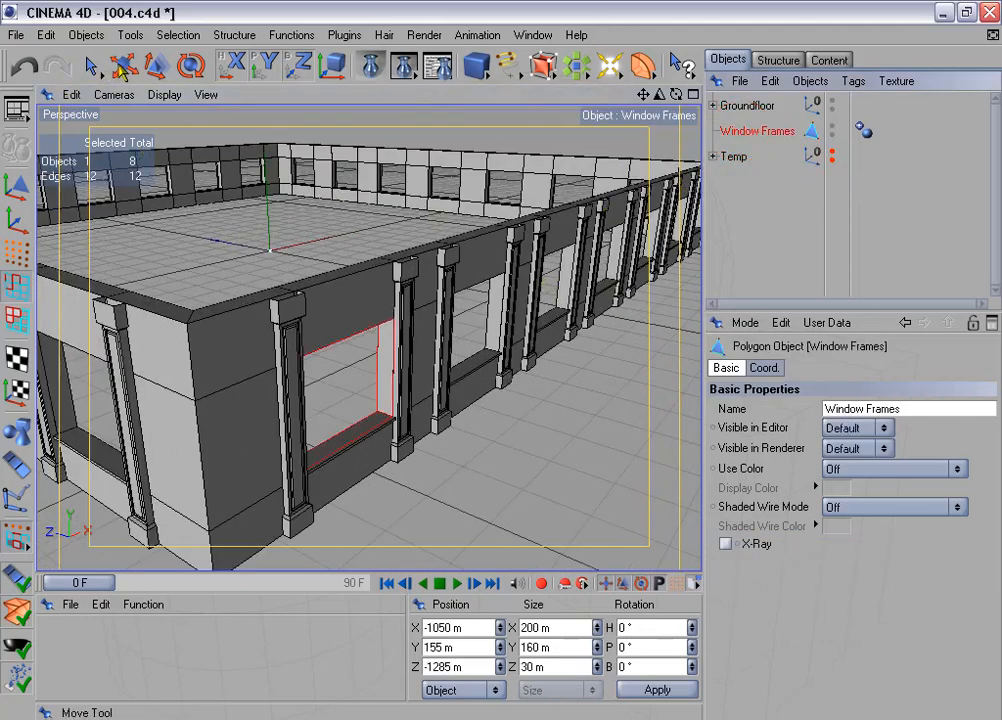
left_click(122, 65)
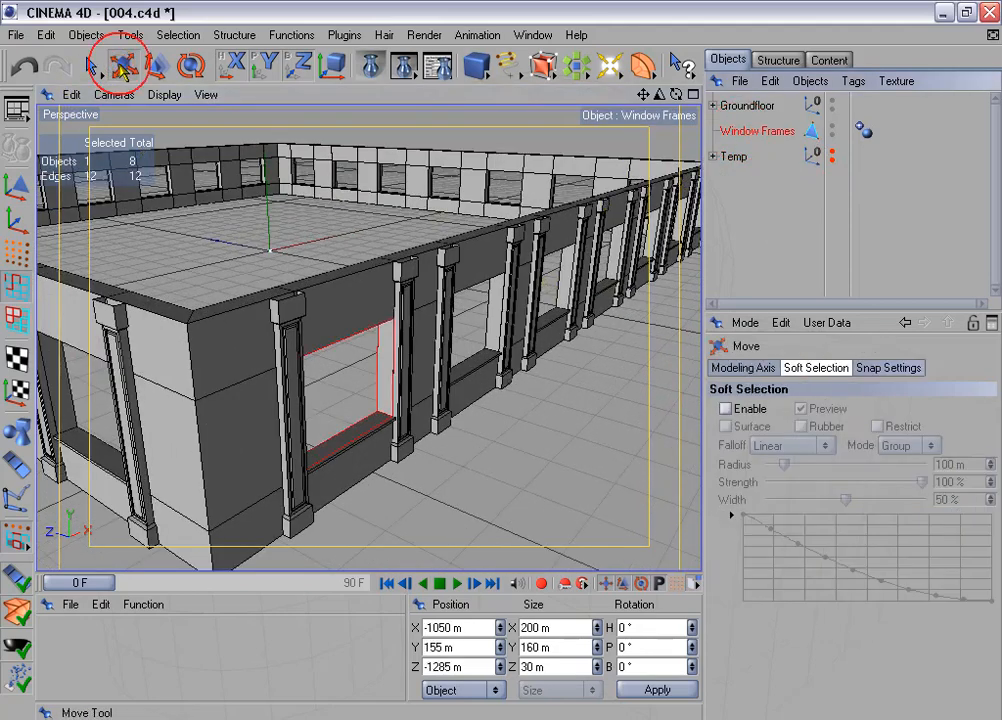
left_click(17, 187)
left_click_drag(500, 337, 477, 328, "alt")
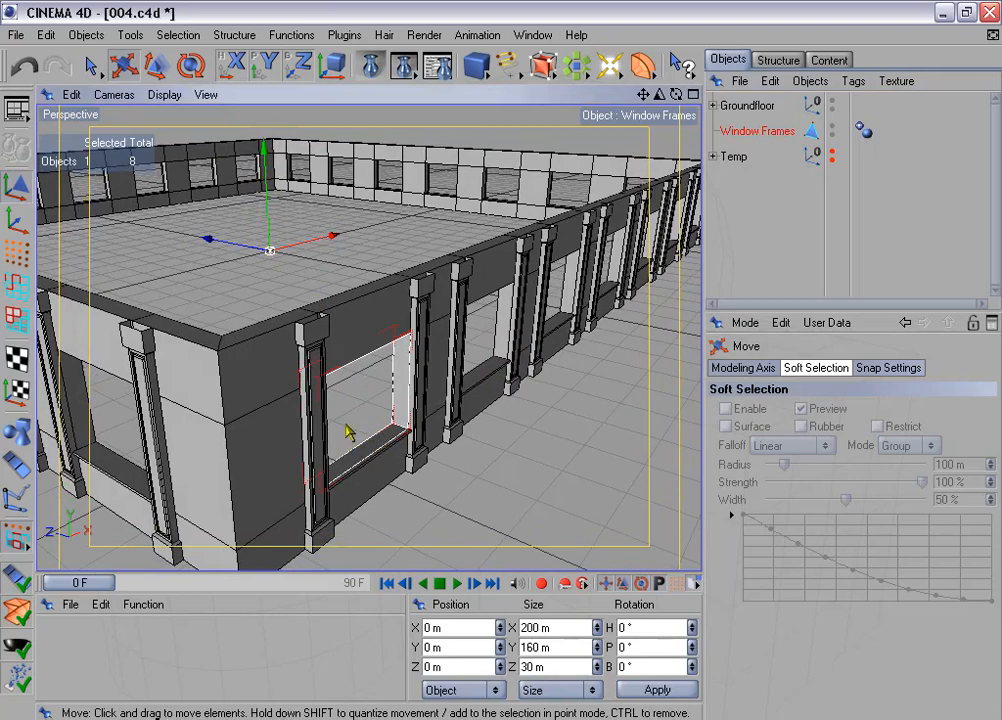
left_click(345, 35)
mouse_move(440, 124)
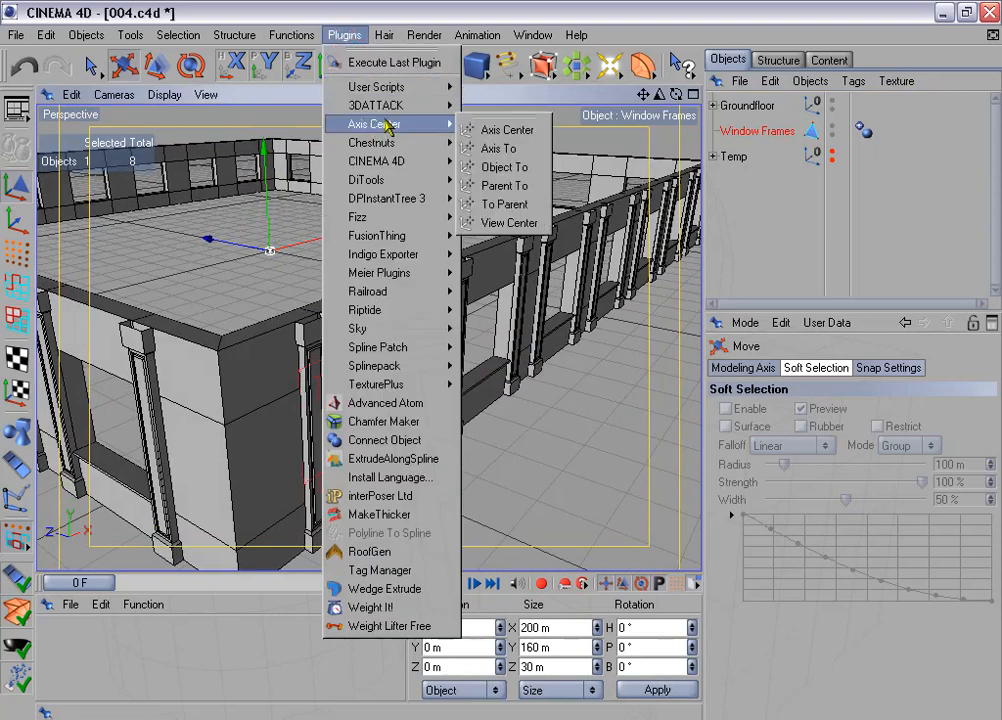
left_click(508, 130)
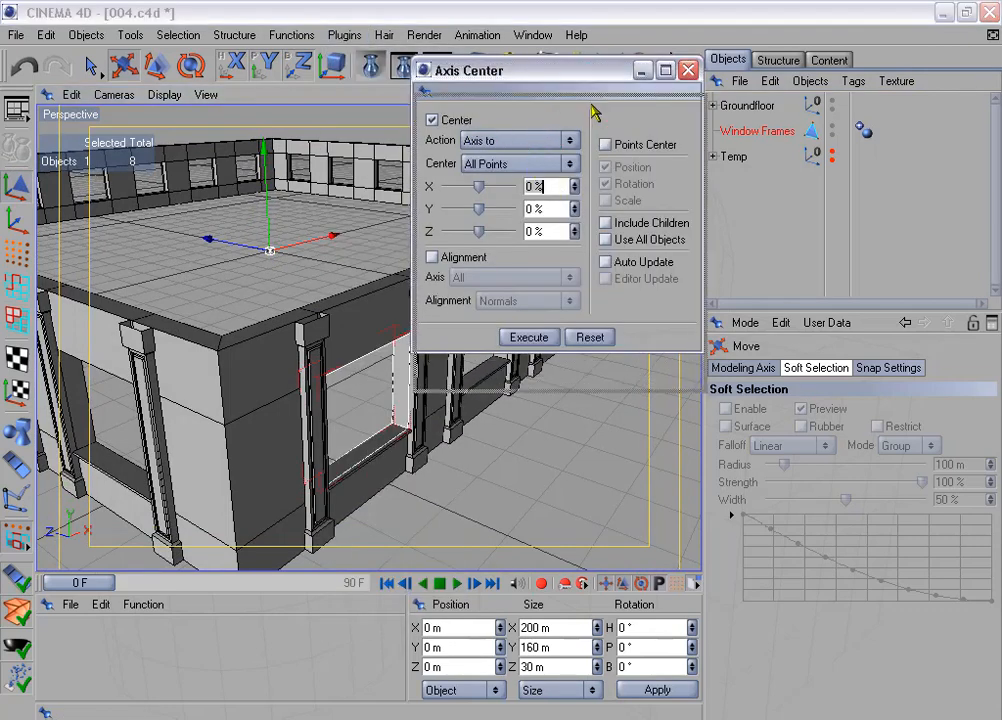
left_click_drag(594, 72, 592, 108)
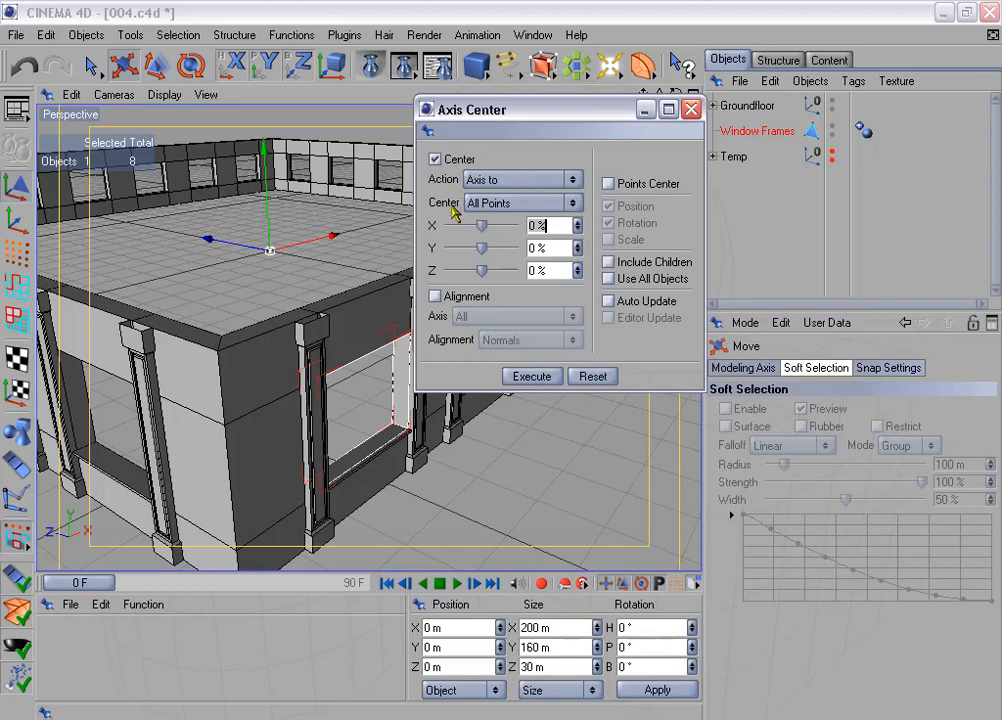
left_click(532, 376)
left_click(691, 109)
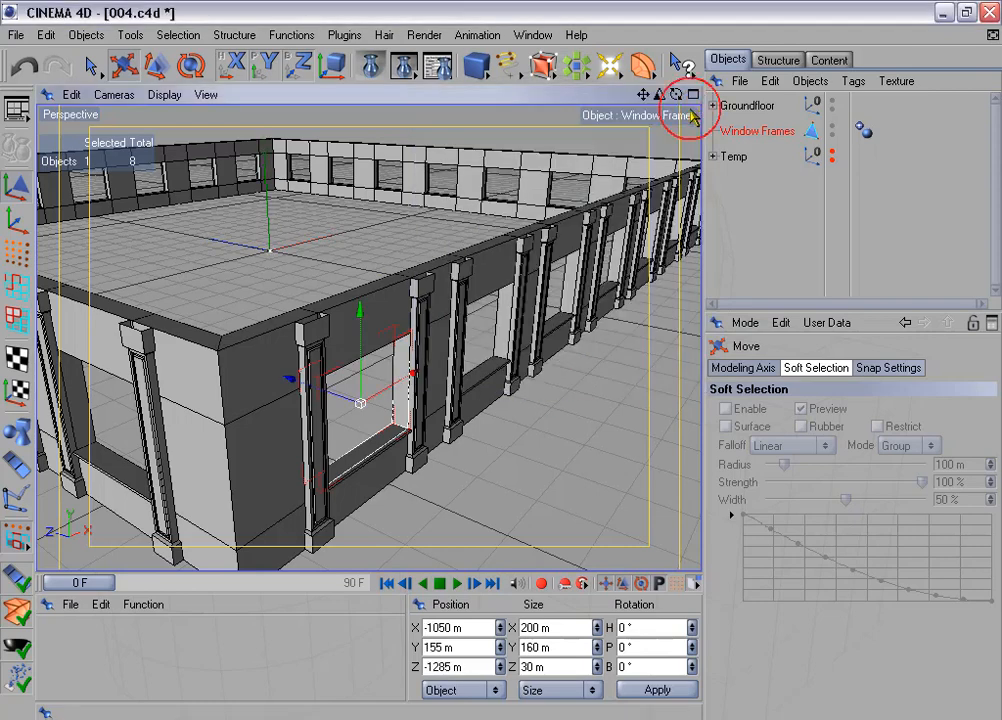
Set the Window Frames object's Z size to 10 m and offset its Z position by +3 m.
middle_click_drag(490, 397, 510, 357, "alt")
right_click_drag(501, 361, 521, 284, "alt")
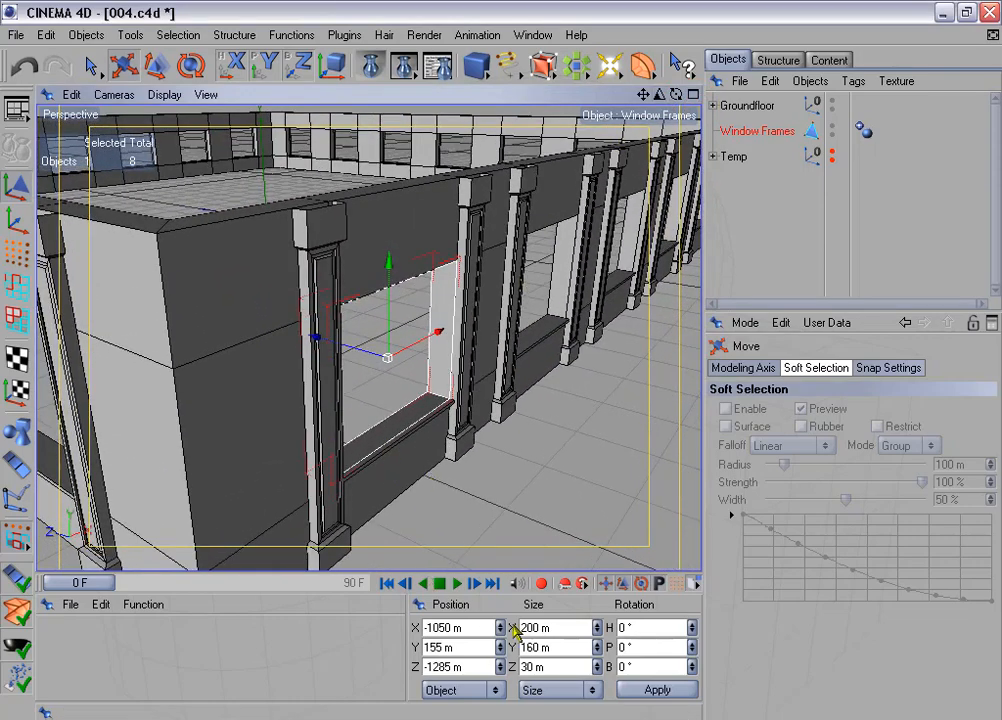
left_click(548, 665)
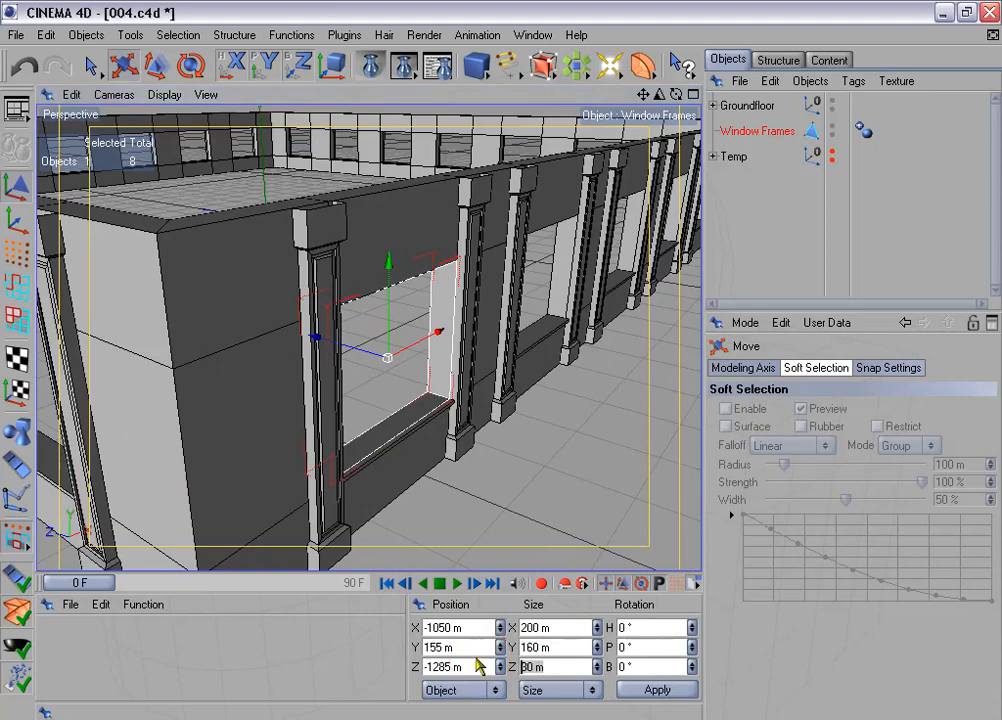
type("10")
key("Return")
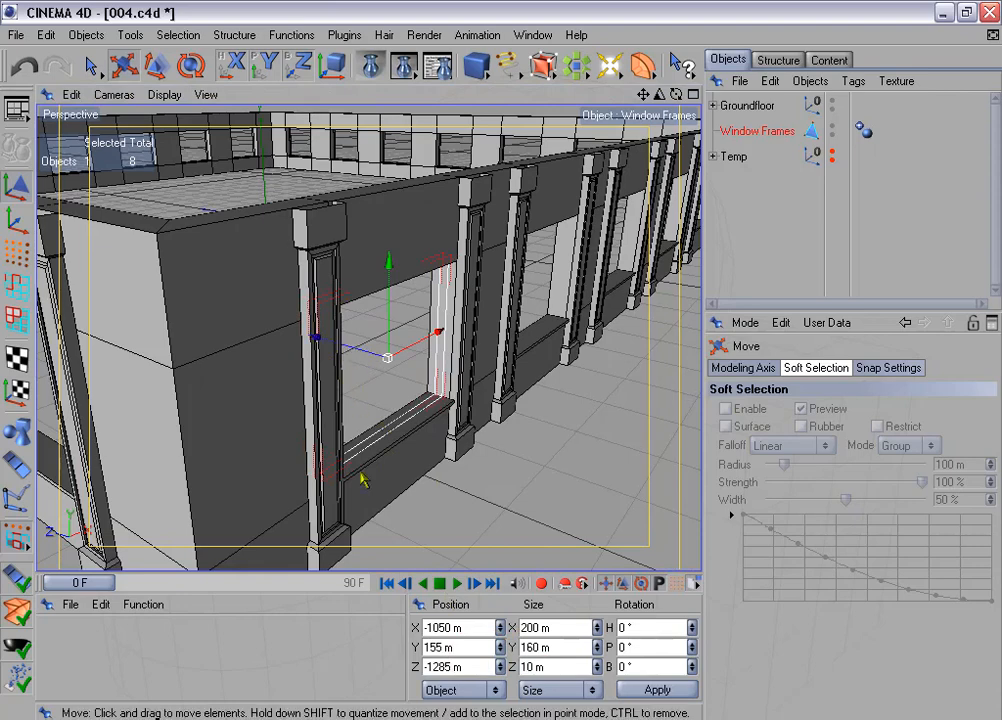
left_click(470, 667)
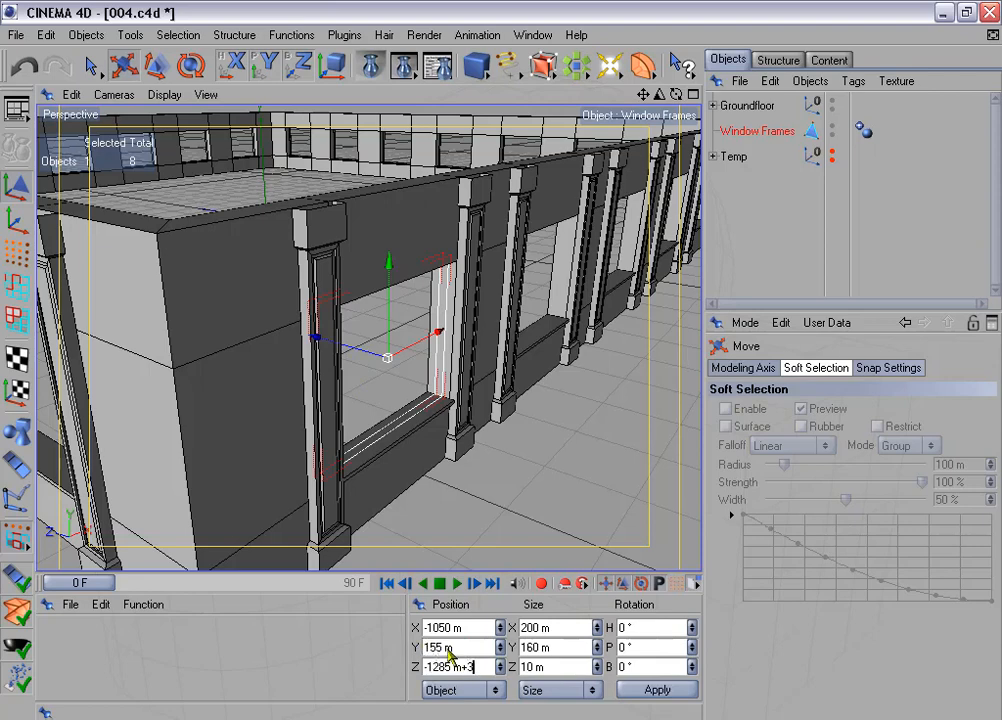
left_click(672, 692)
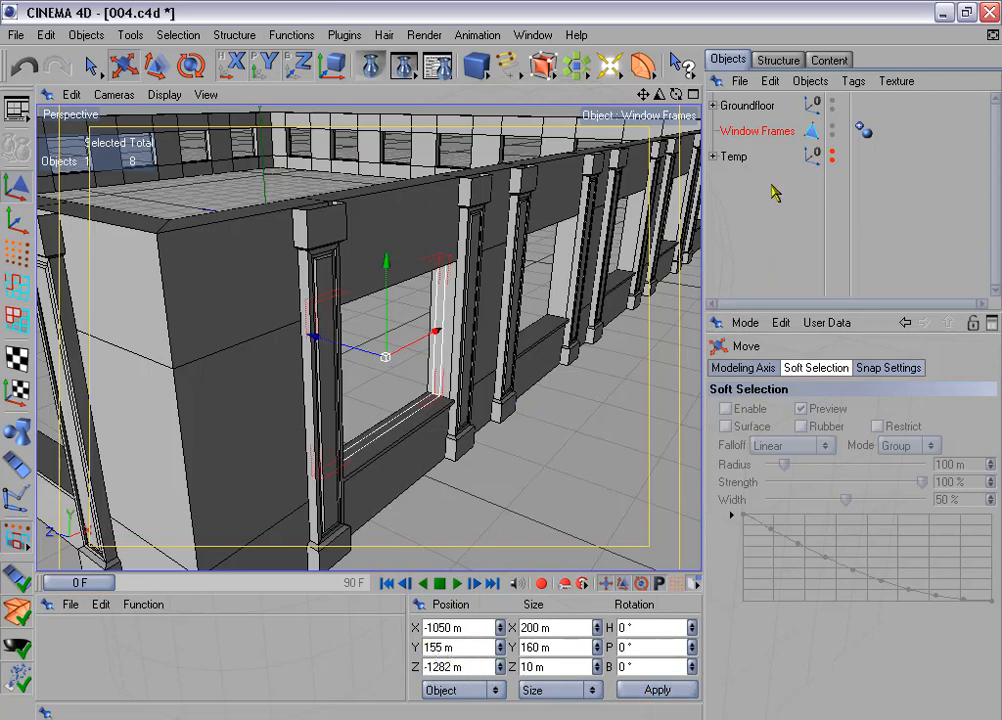
Hide the Groundfloor group in both the editor and the renderer.
left_click(831, 102)
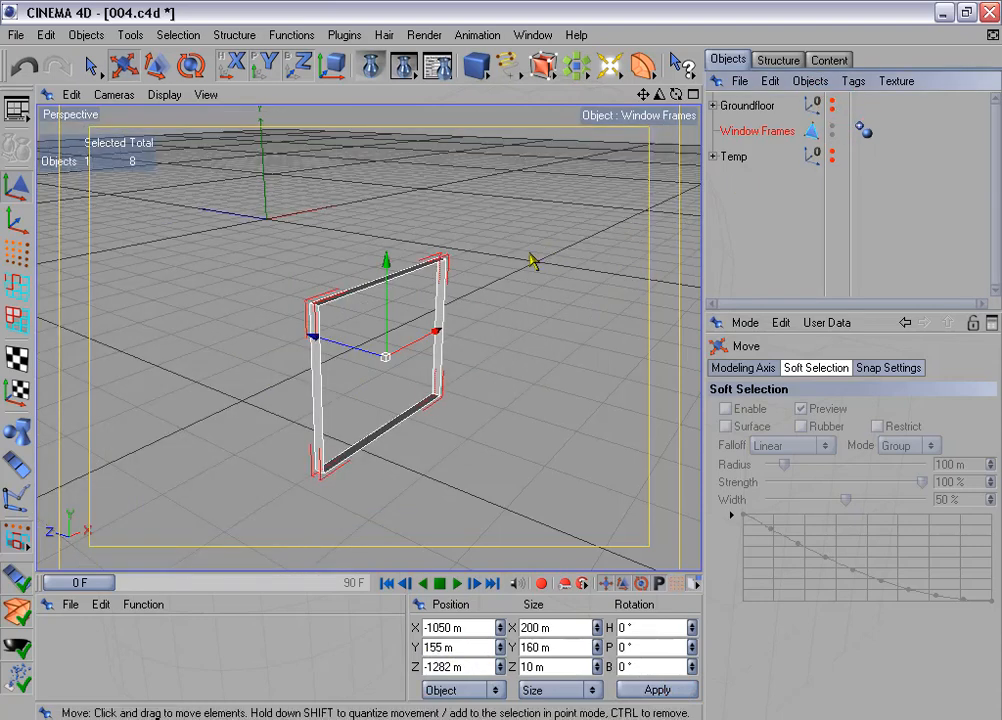
left_click_drag(533, 256, 508, 290, "alt")
middle_click_drag(475, 313, 468, 304, "alt")
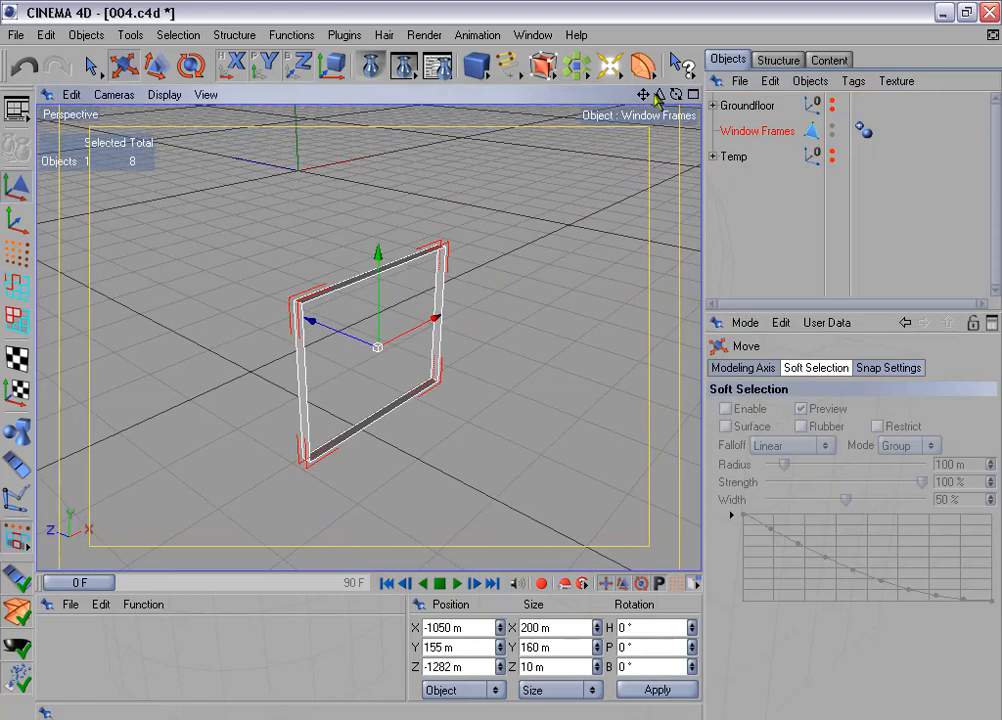
left_click_drag(658, 95, 730, 95)
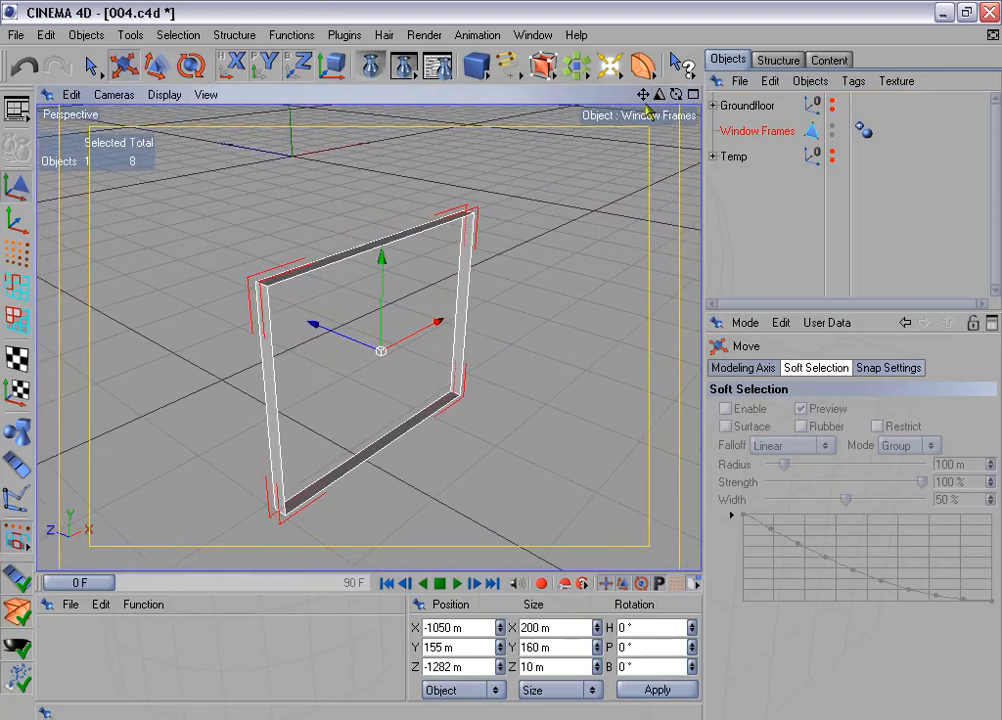
Extrude all Window Frames polygons with an offset of 4.5 m and Create Caps switched off.
left_click(19, 322)
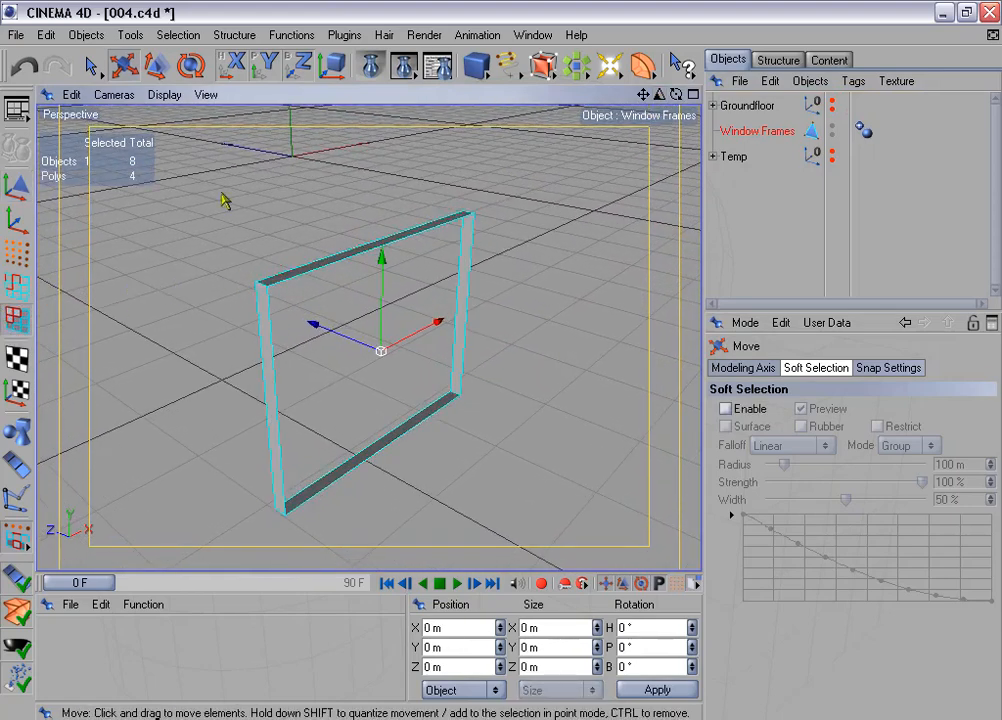
left_click(234, 35)
left_click(285, 392)
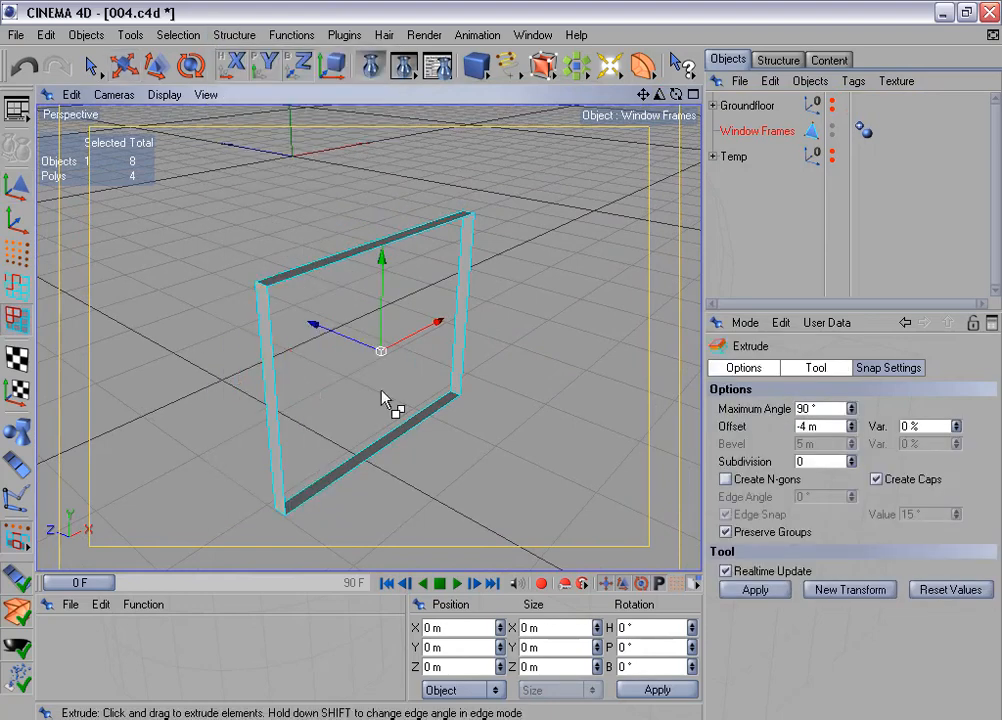
left_click(876, 479)
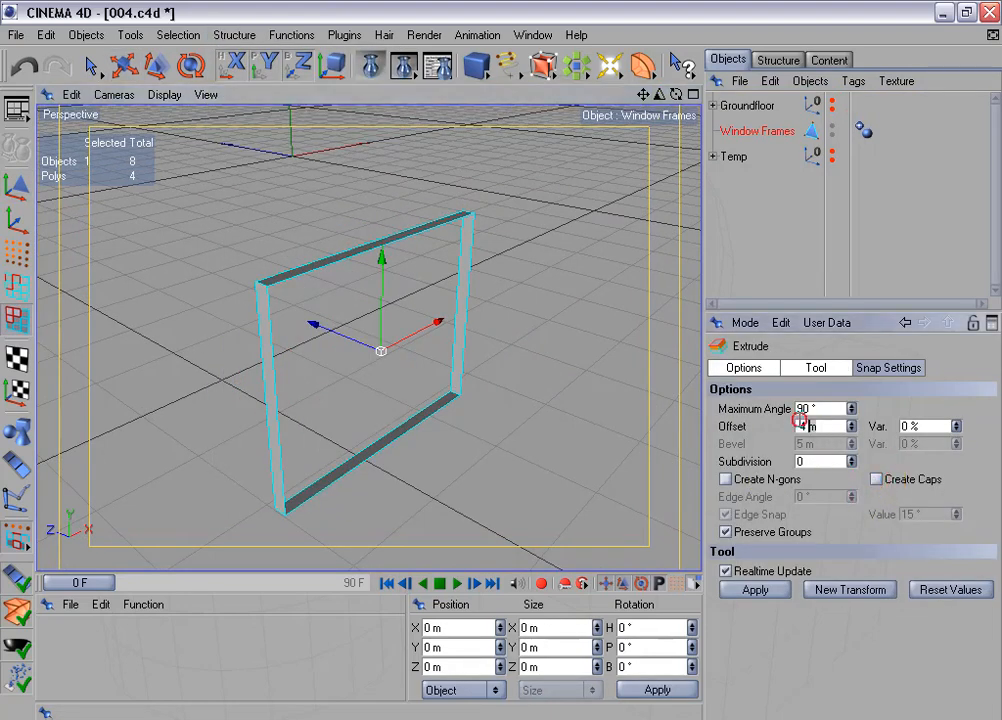
left_click(800, 426)
type("4.5")
left_click(775, 590)
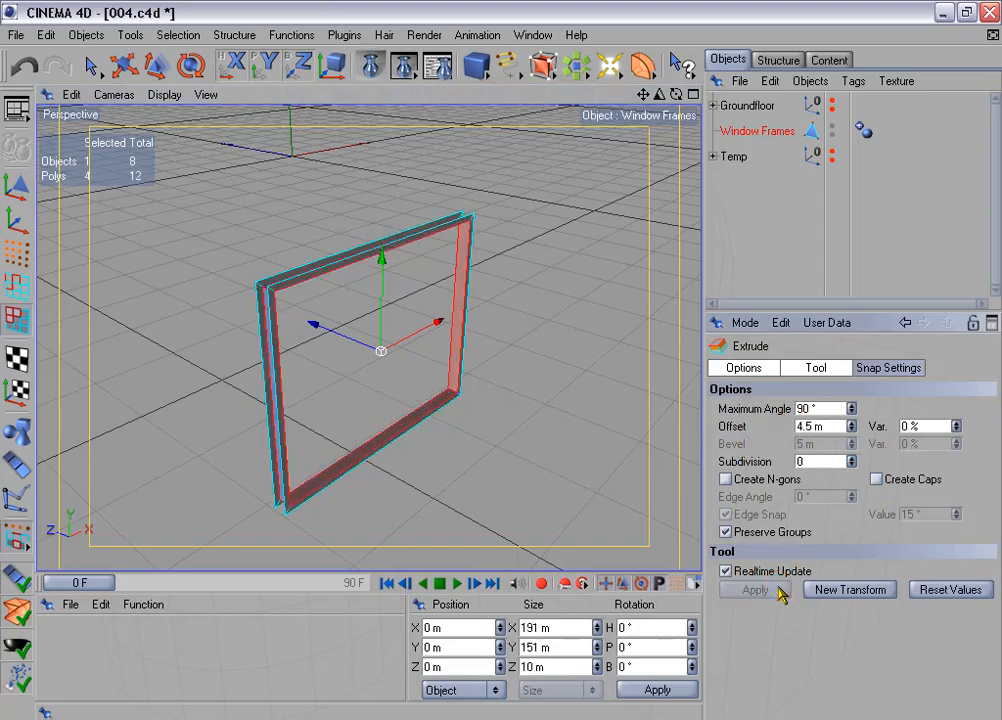
Extrude Inner the selected inner polygons of the window frame with a maximum angle of 90° and an offset of 2.5 m.
left_click_drag(659, 94, 750, 94)
left_click(234, 34)
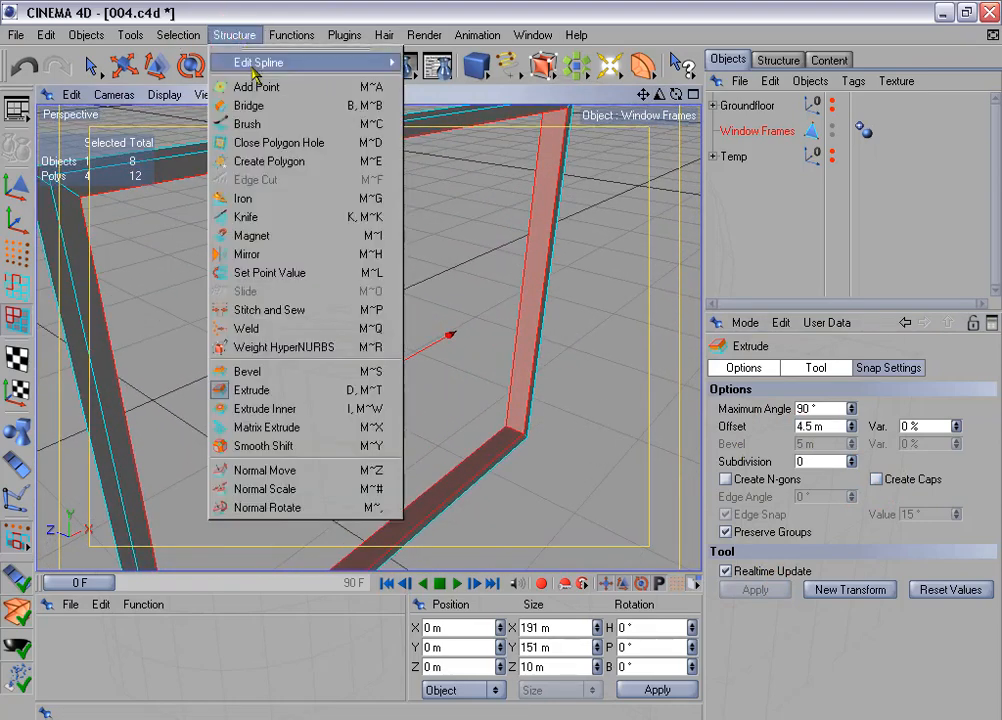
left_click(314, 410)
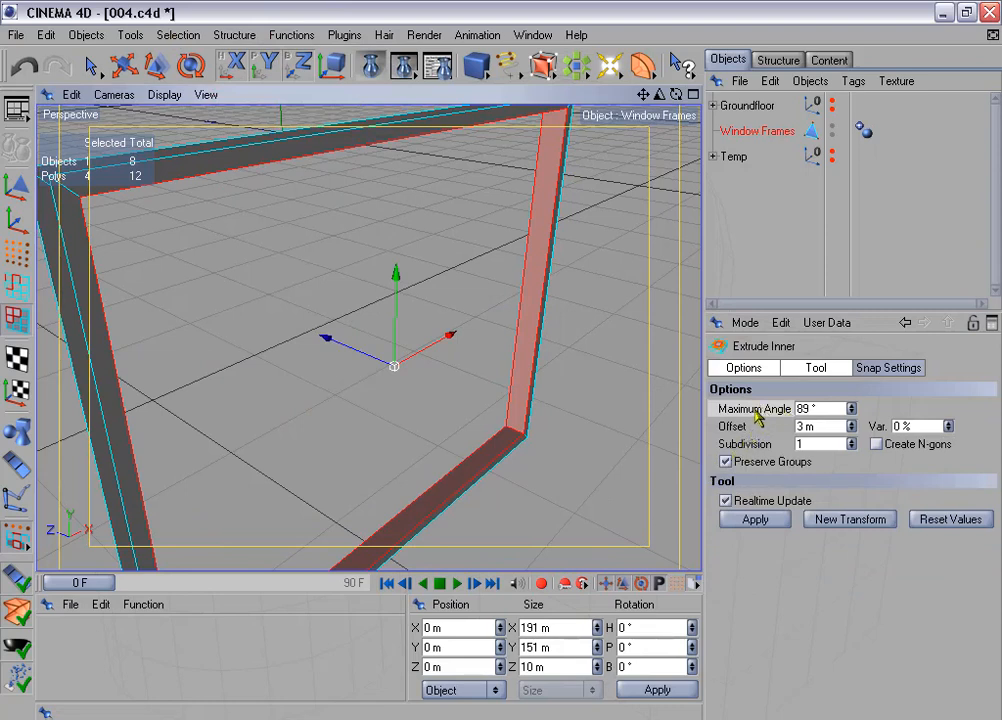
left_click(852, 406)
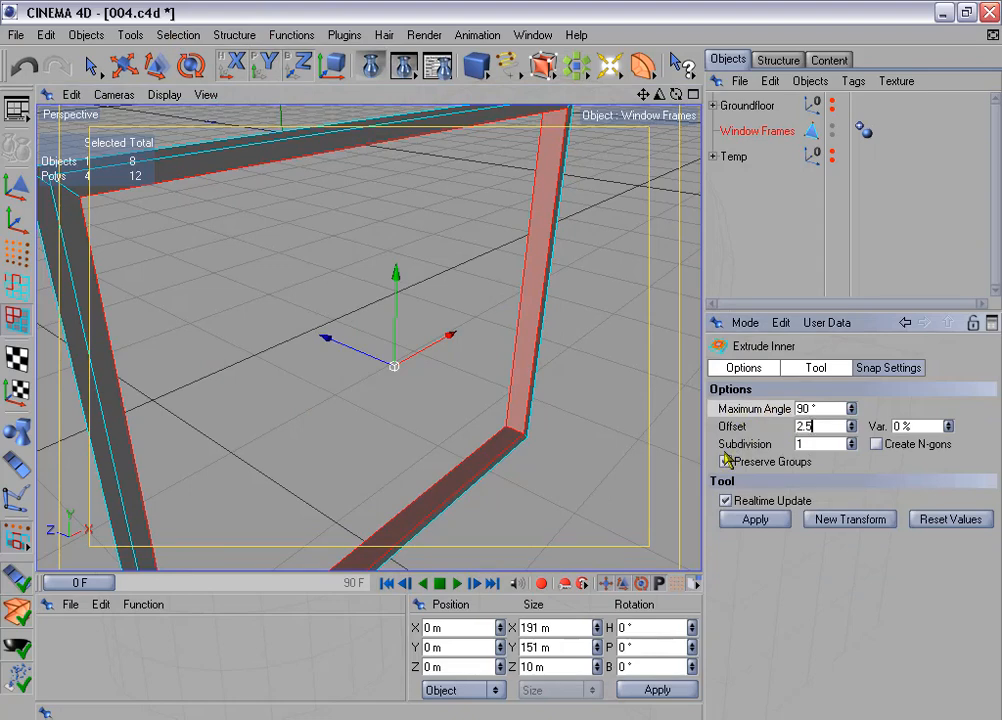
key("Return")
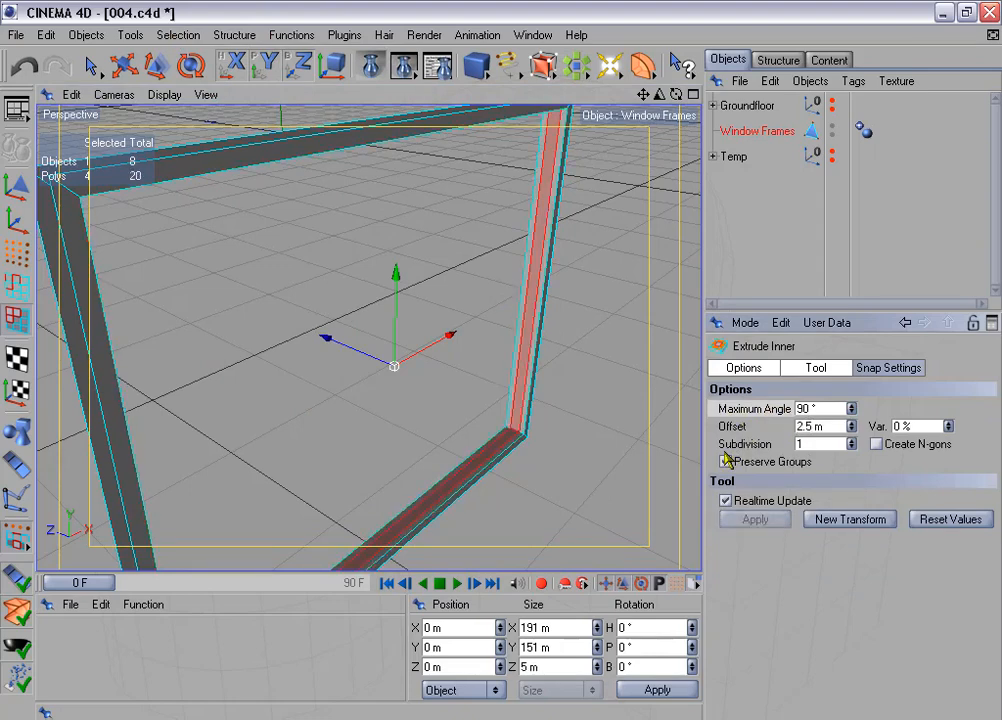
Extrude the inset frame polygons with an offset of 2.5 m.
left_click(236, 35)
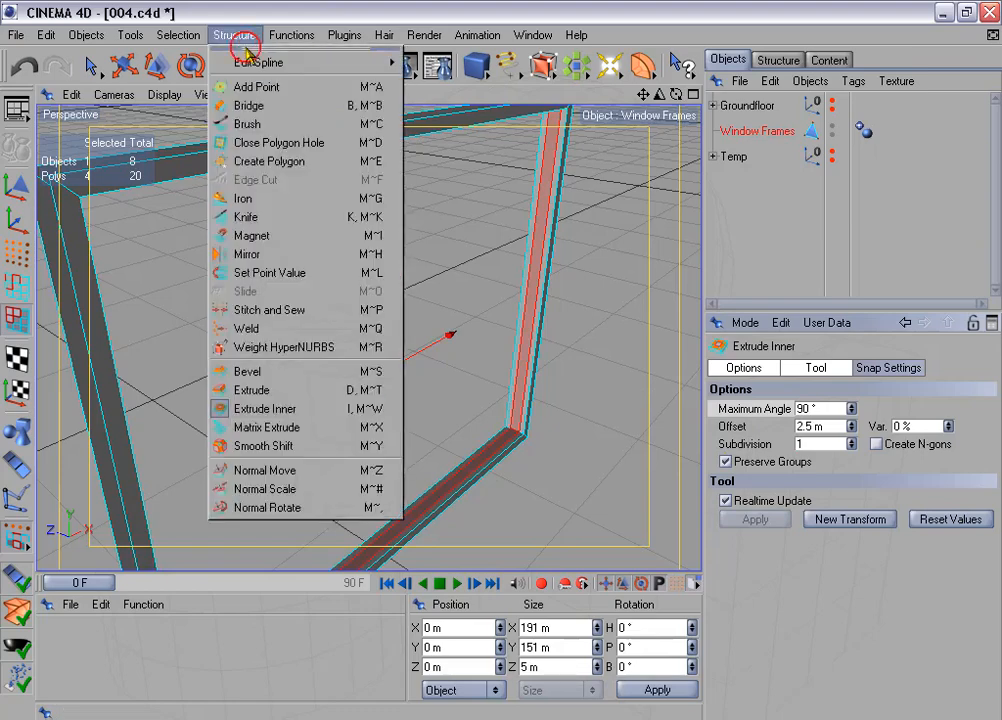
left_click(304, 389)
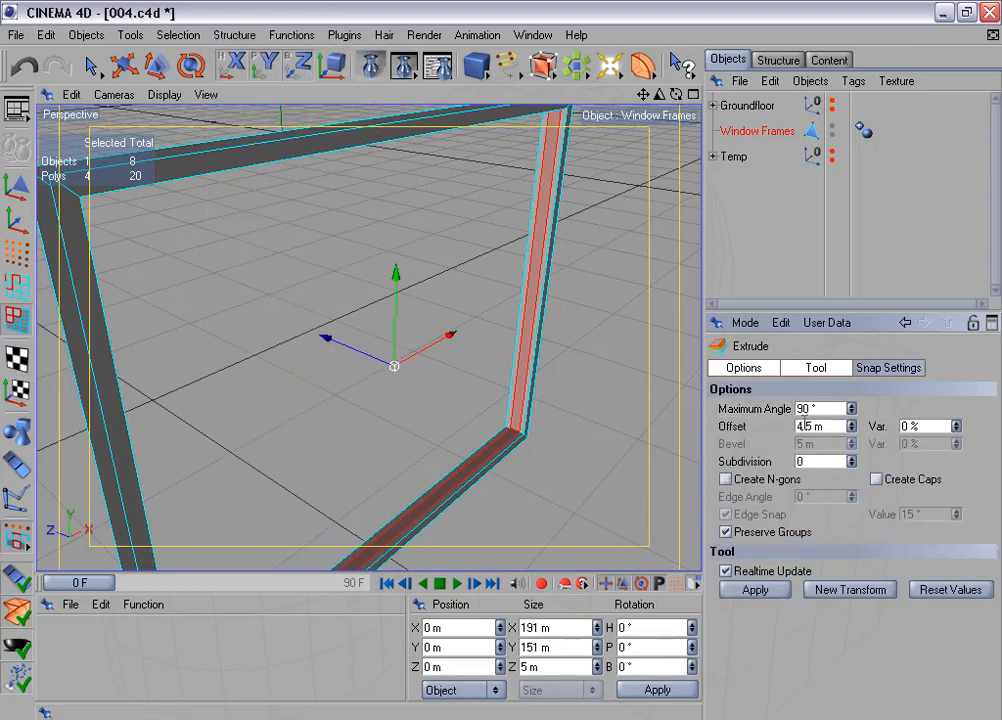
left_click(799, 426)
type("2")
left_click(755, 589)
Extrude Inner the selected frame polygons again with an offset of 1.5 m.
left_click(240, 35)
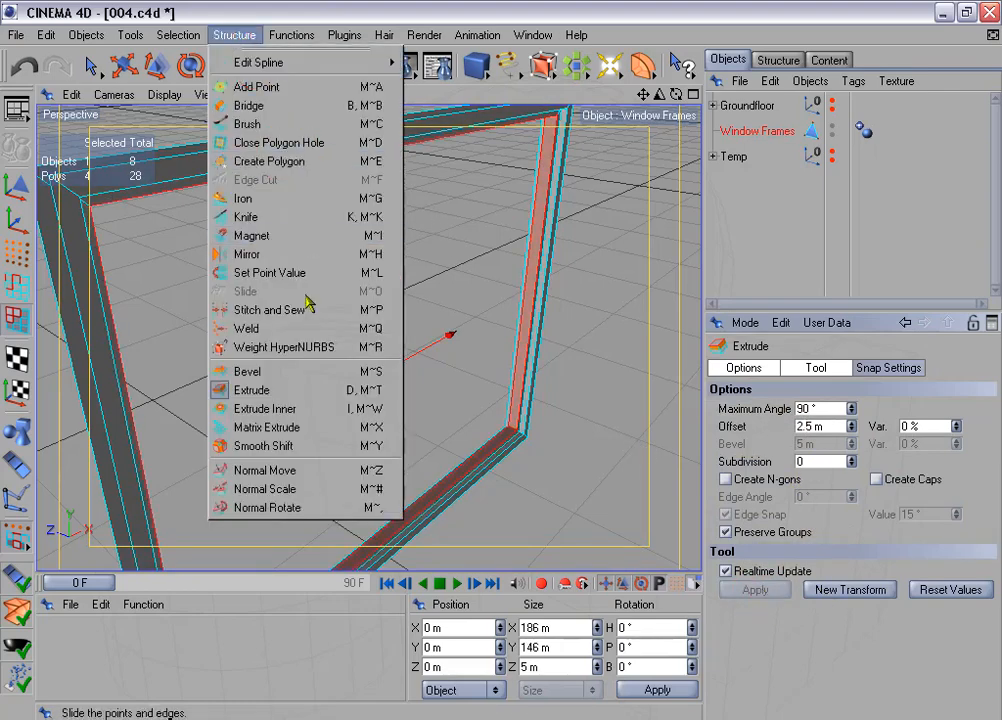
left_click(305, 408)
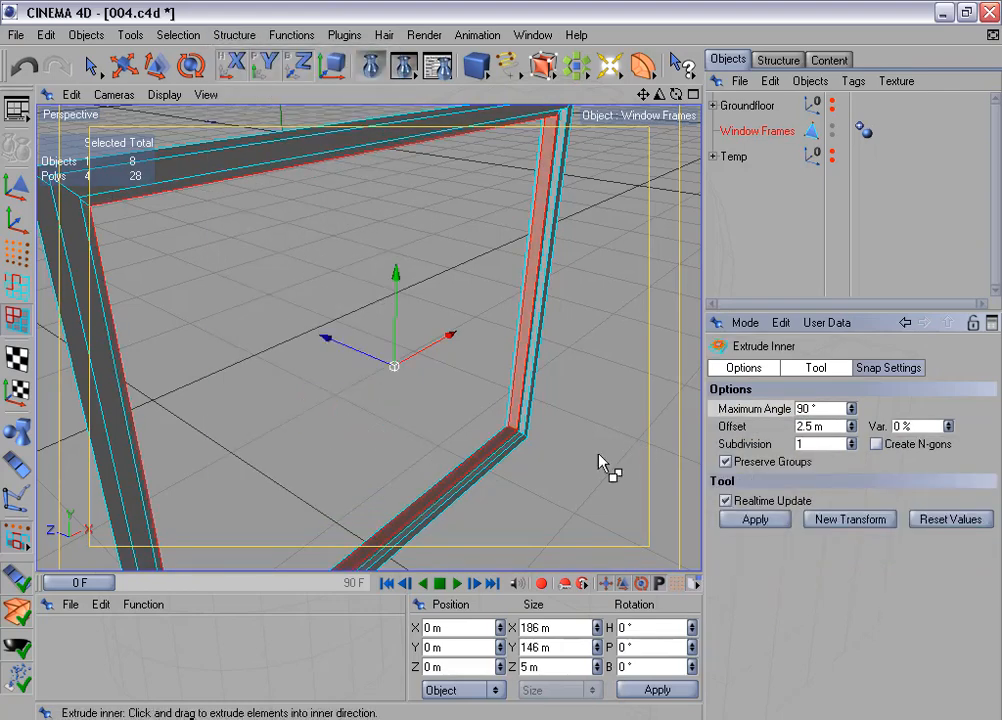
left_click(797, 426)
key("Delete")
type("1")
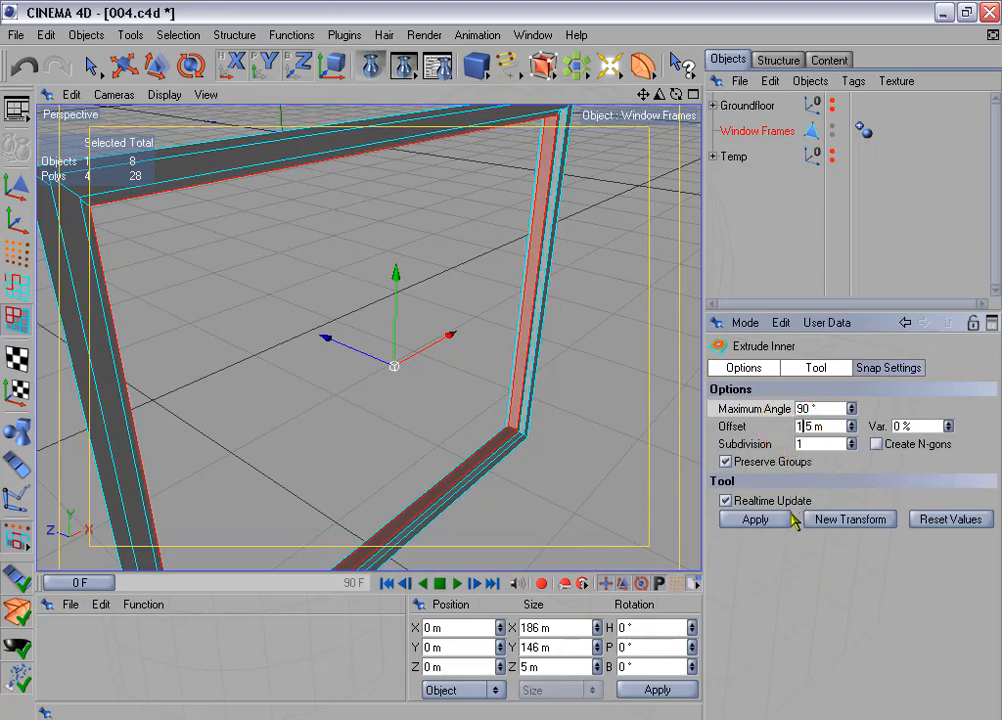
left_click(774, 520)
Extrude the narrow inset polygons of the frame with an offset of 4 m.
left_click(255, 34)
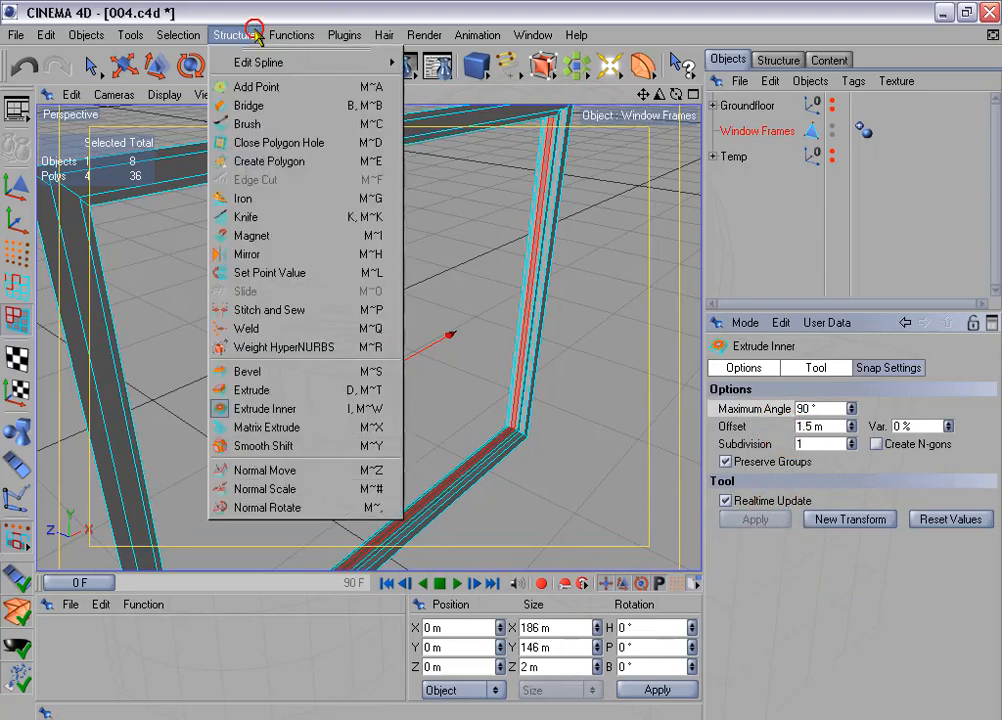
left_click(252, 390)
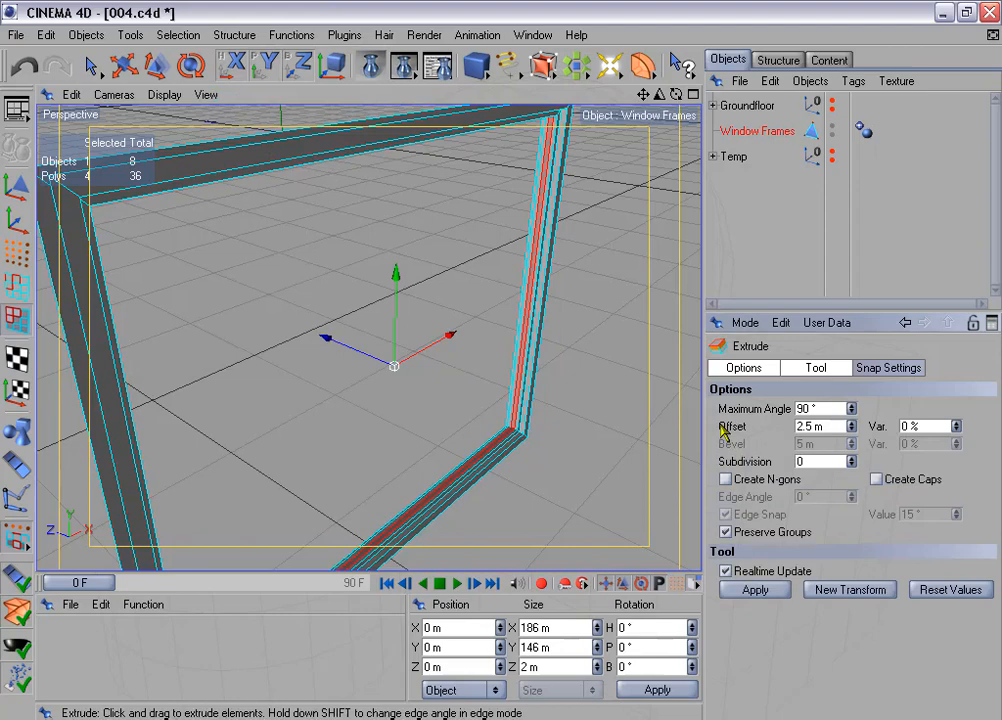
double_click(821, 425)
type("4")
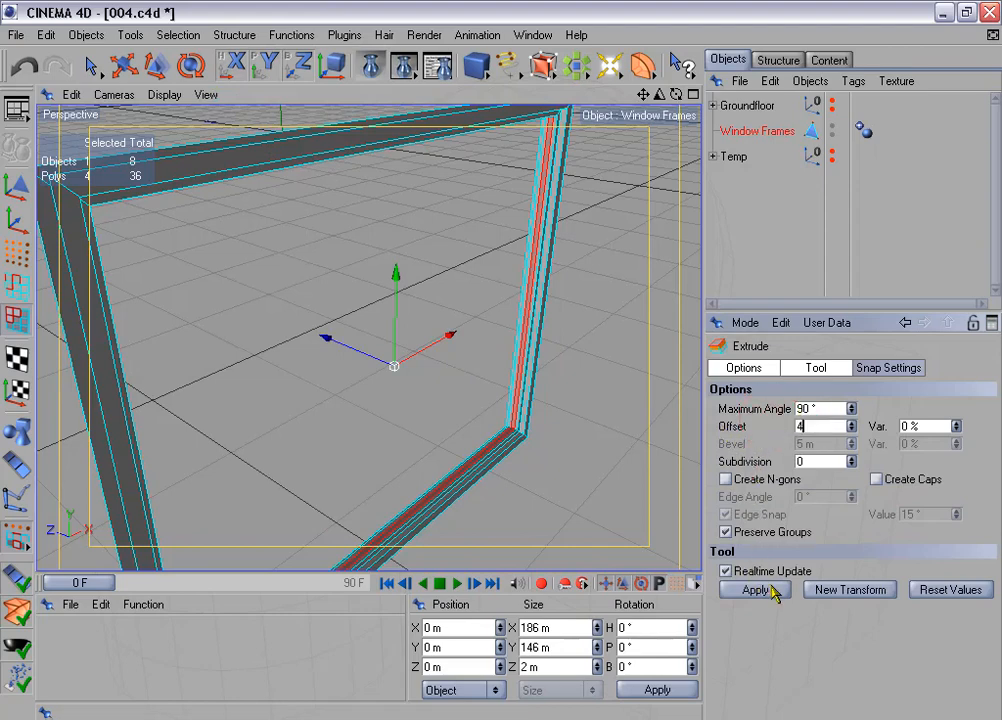
left_click(772, 590)
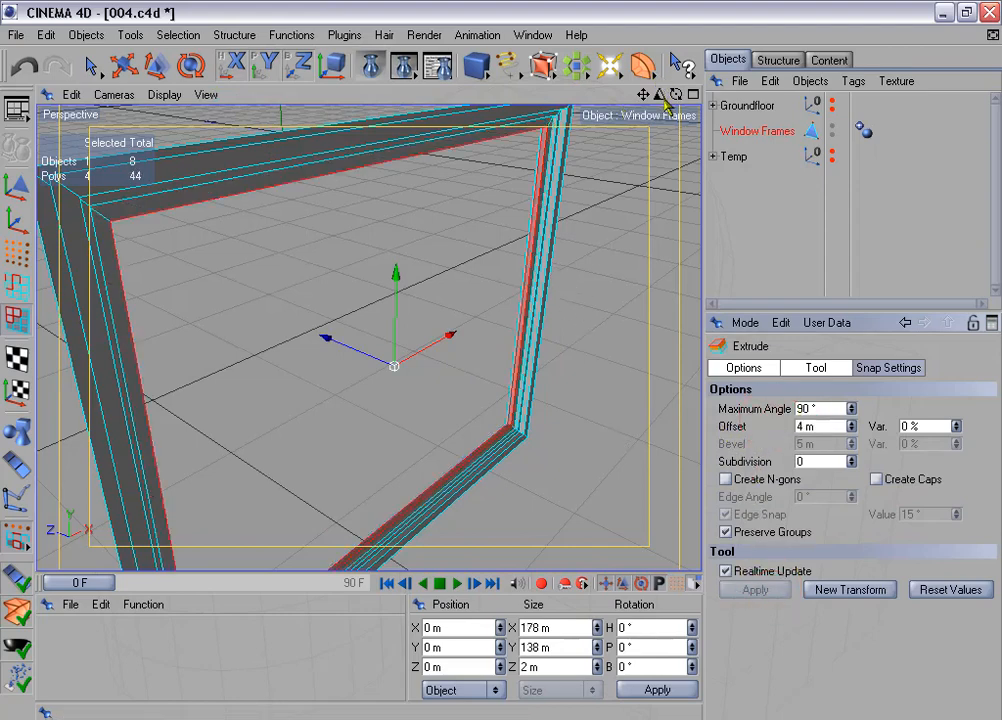
Render the perspective view to check the stepped profile of the window frame.
left_click_drag(661, 96, 620, 130)
left_click_drag(661, 96, 570, 108)
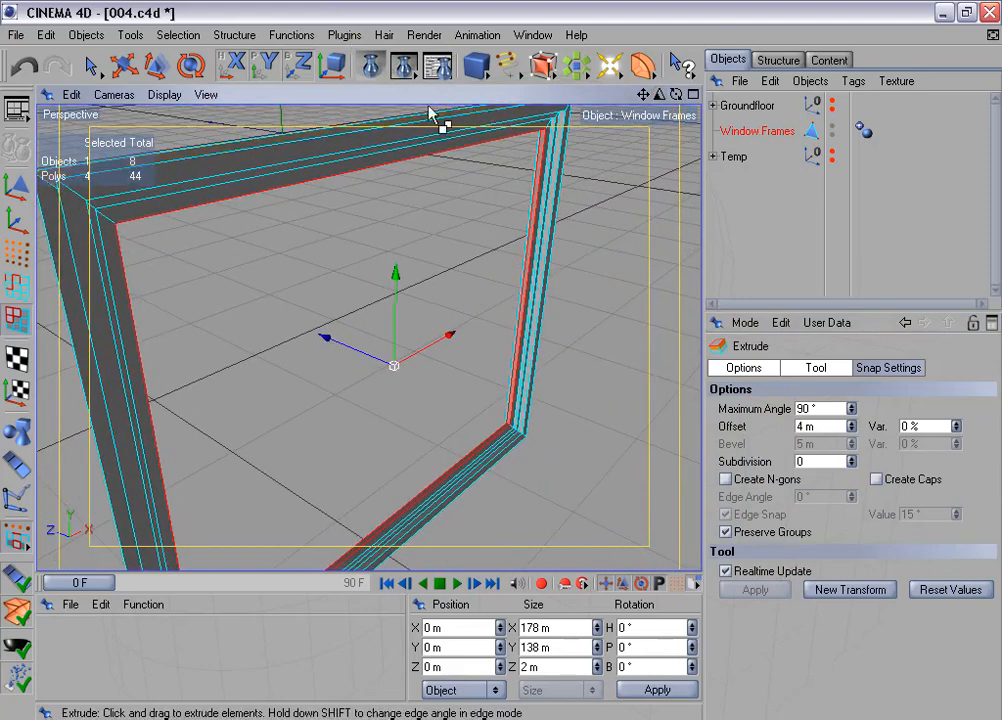
left_click(370, 65)
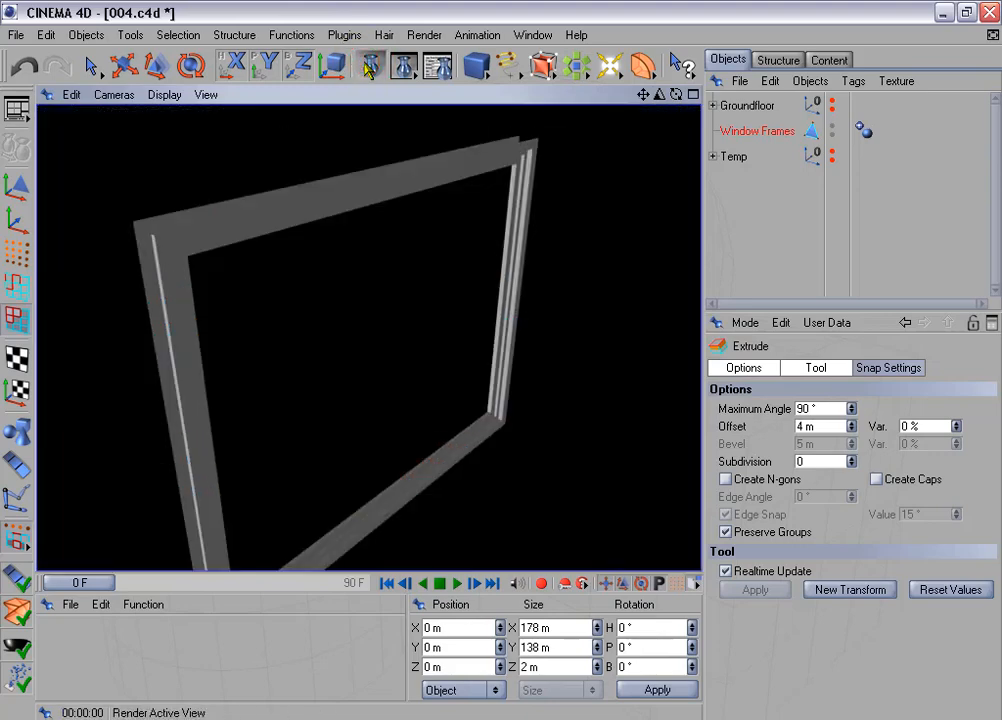
scroll(503, 358, "up", 6)
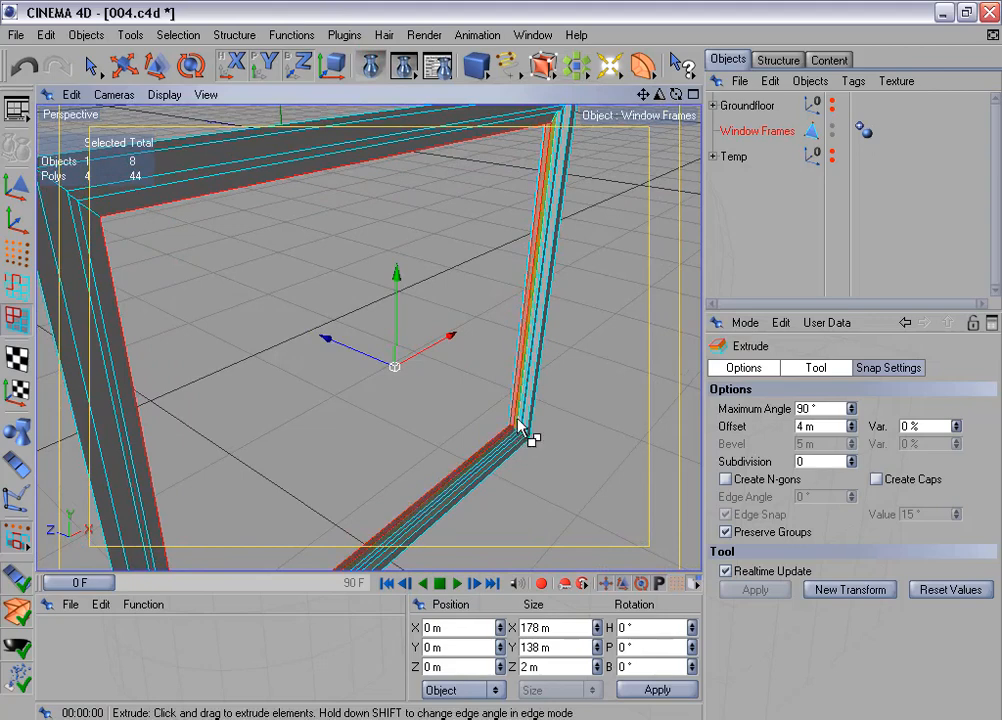
Split the selected inner polygons into a separate object and rename it Window Panes.
left_click(291, 34)
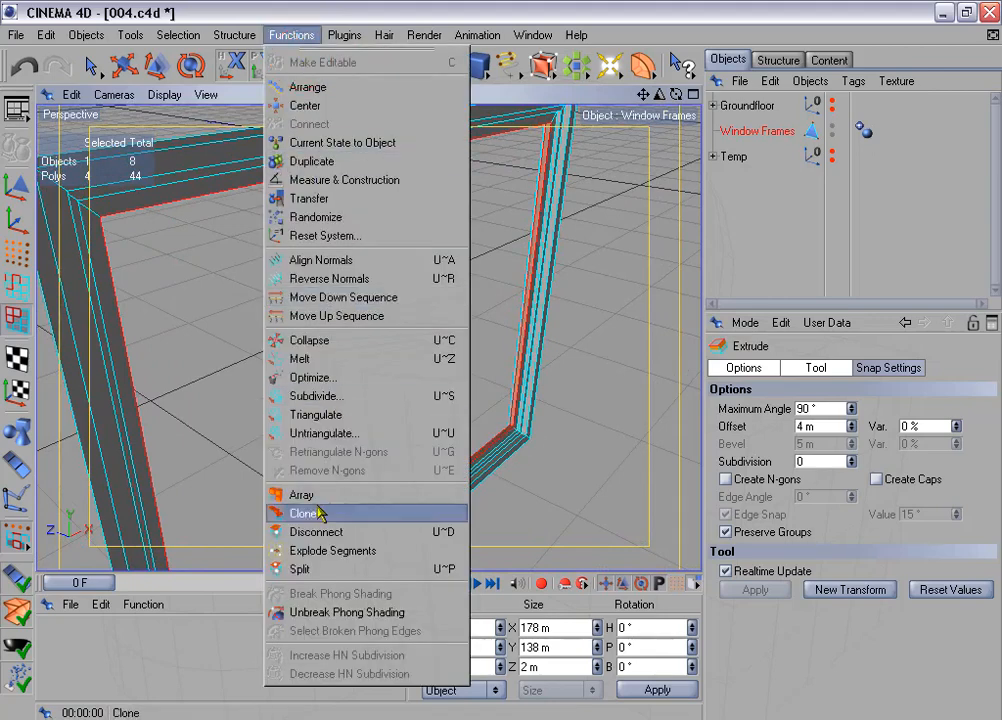
left_click(331, 569)
double_click(744, 156)
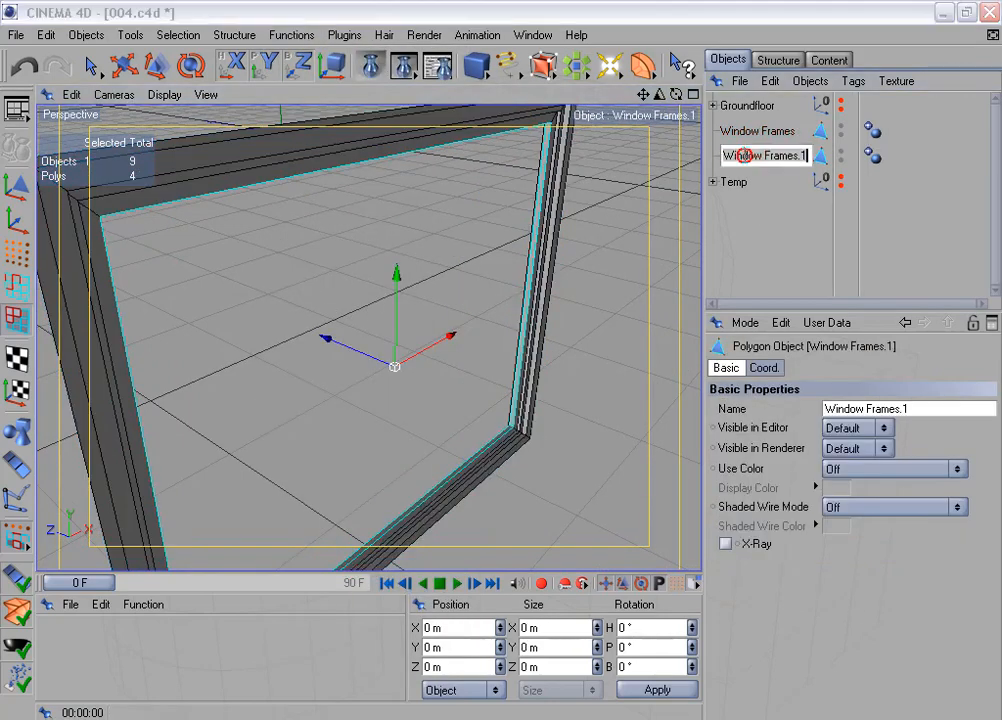
left_click_drag(766, 156, 804, 157)
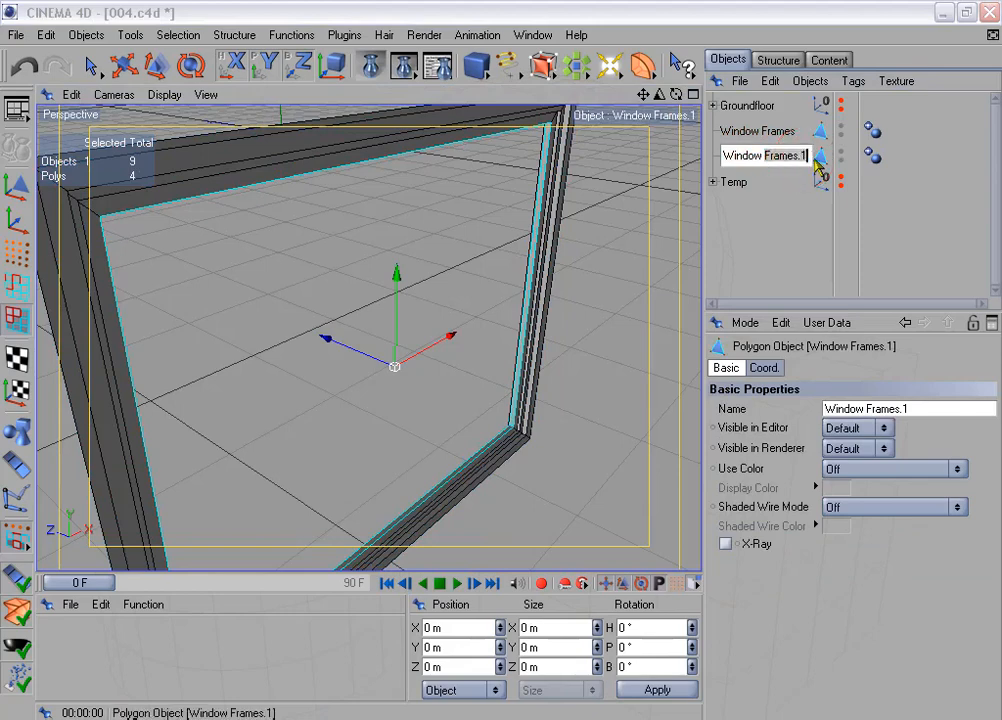
type("Pan")
key("Return")
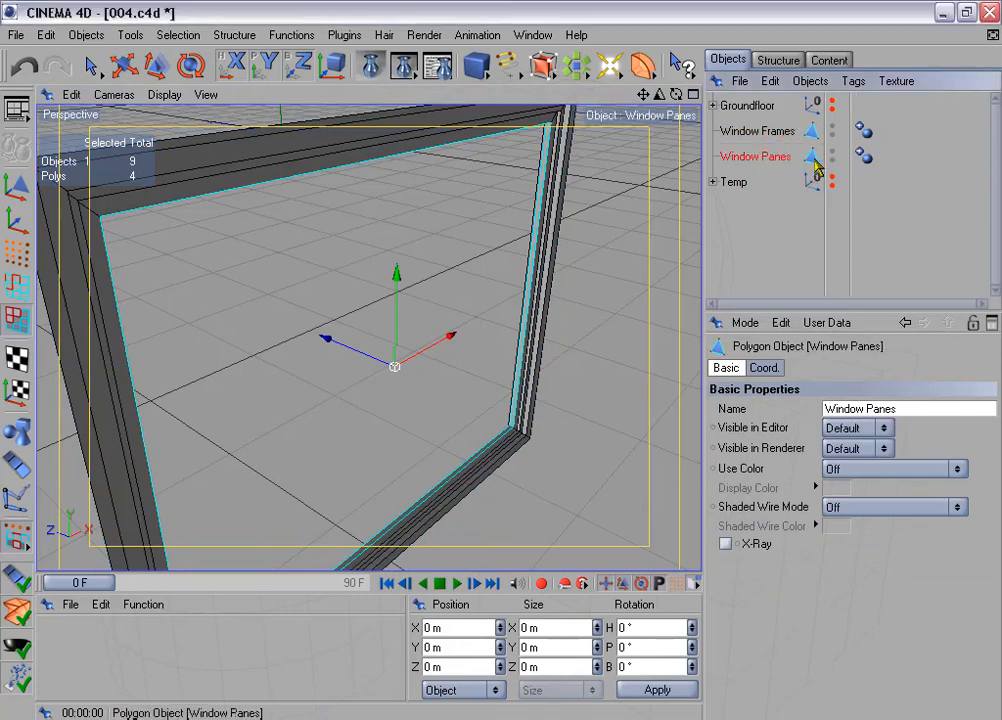
Move the Window Panes object into the Temp group and collapse the group.
left_click_drag(750, 156, 731, 190)
left_click(724, 158)
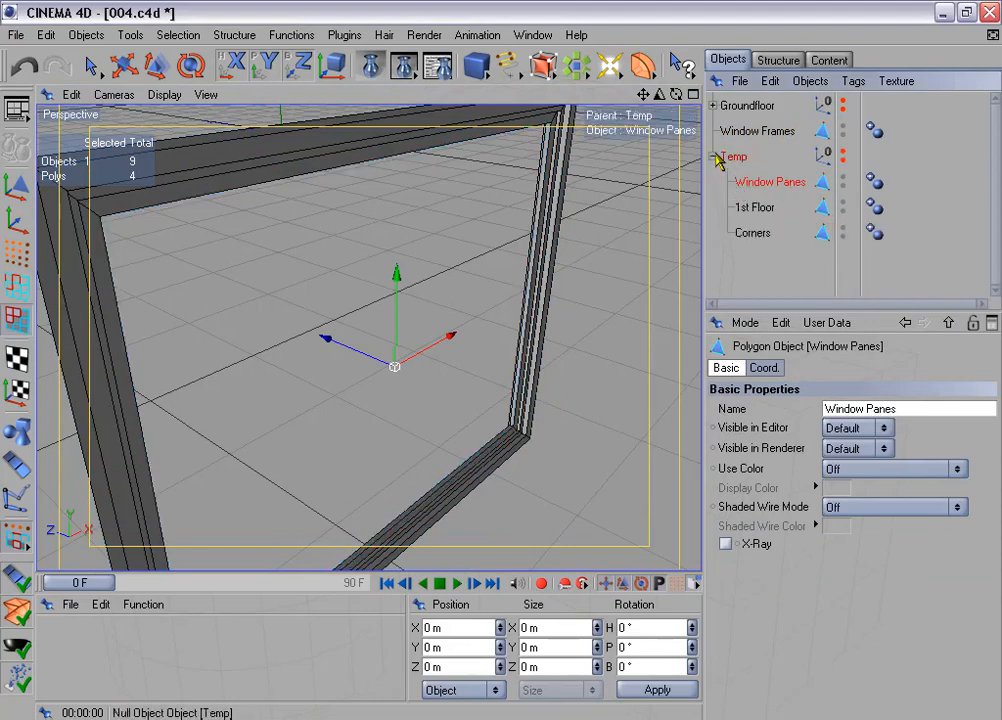
left_click(713, 156)
Check the object information of Window Frames for its point and polygon counts, and close the report.
left_click(758, 132)
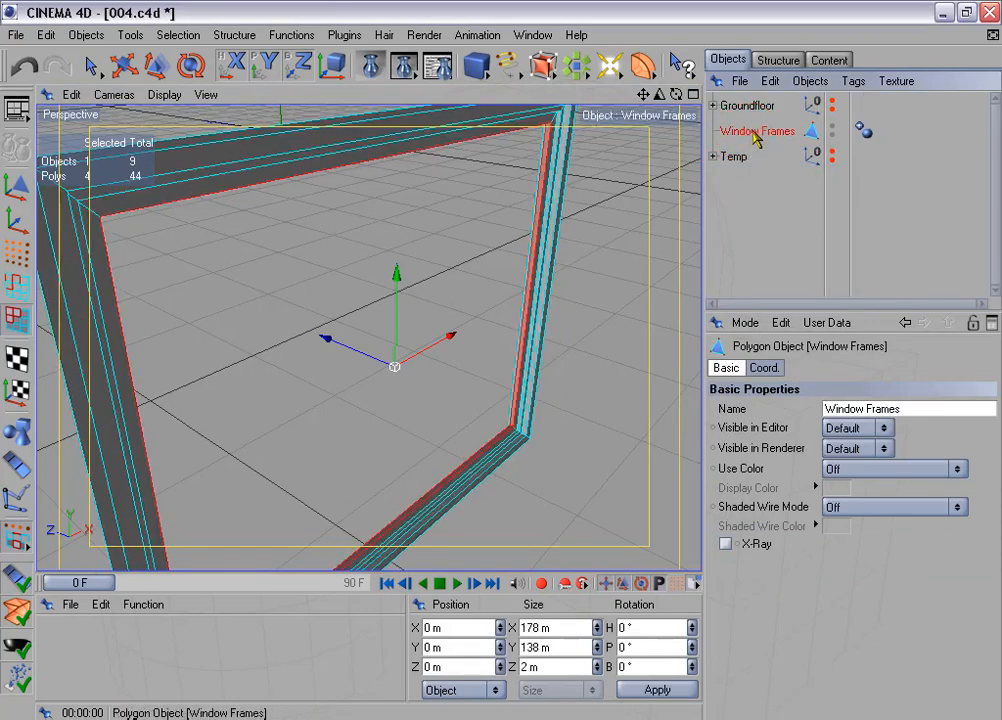
left_click_drag(660, 96, 610, 98)
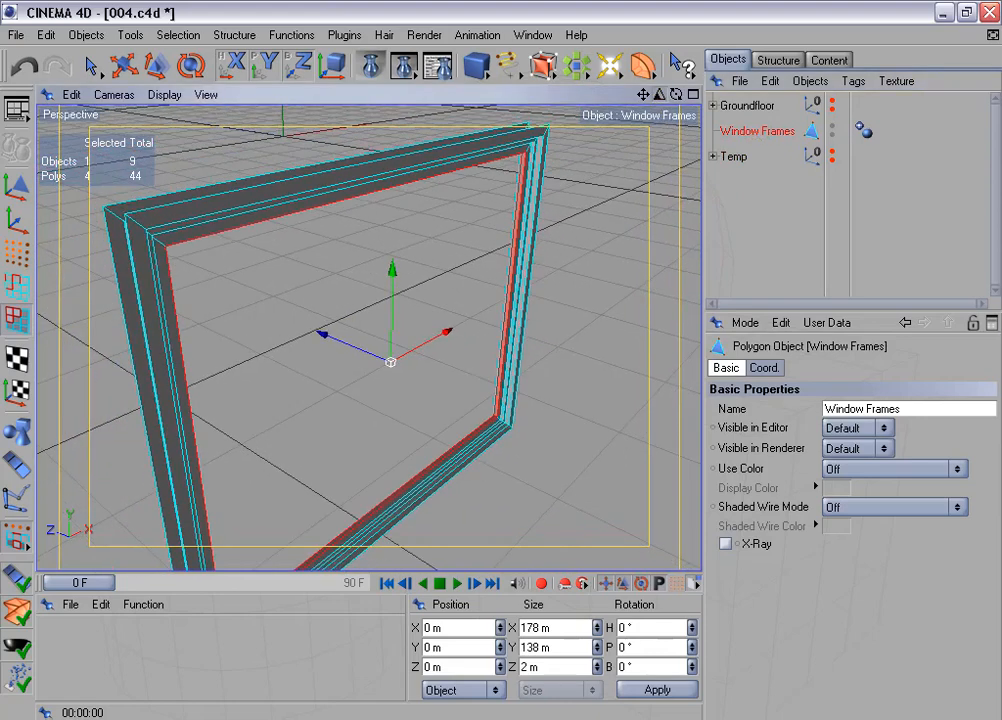
right_click(771, 140)
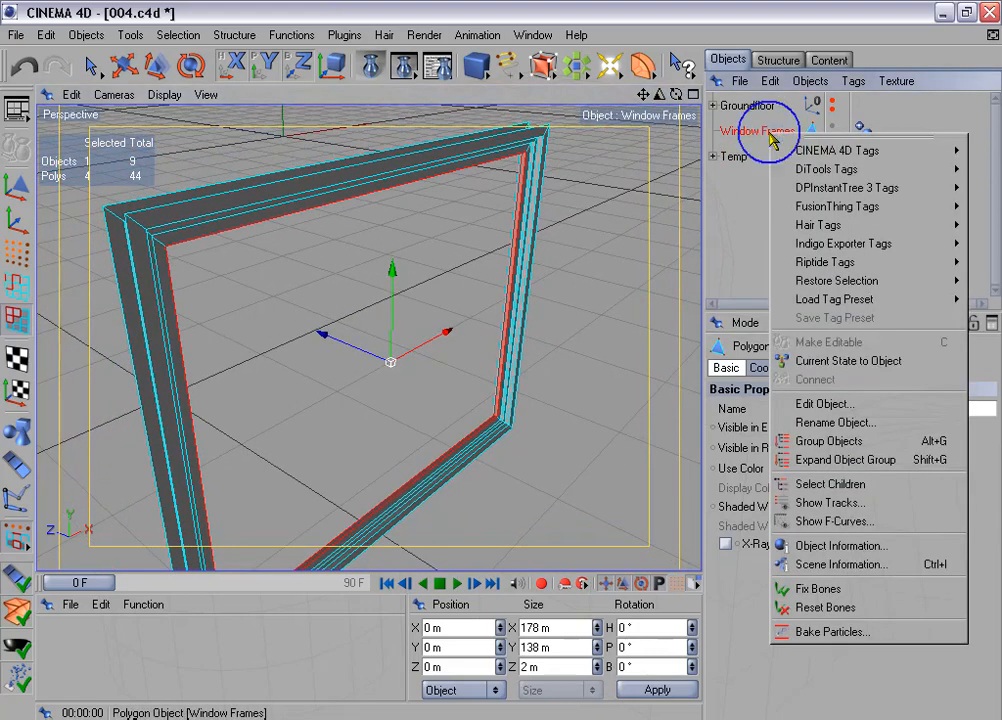
left_click(910, 553)
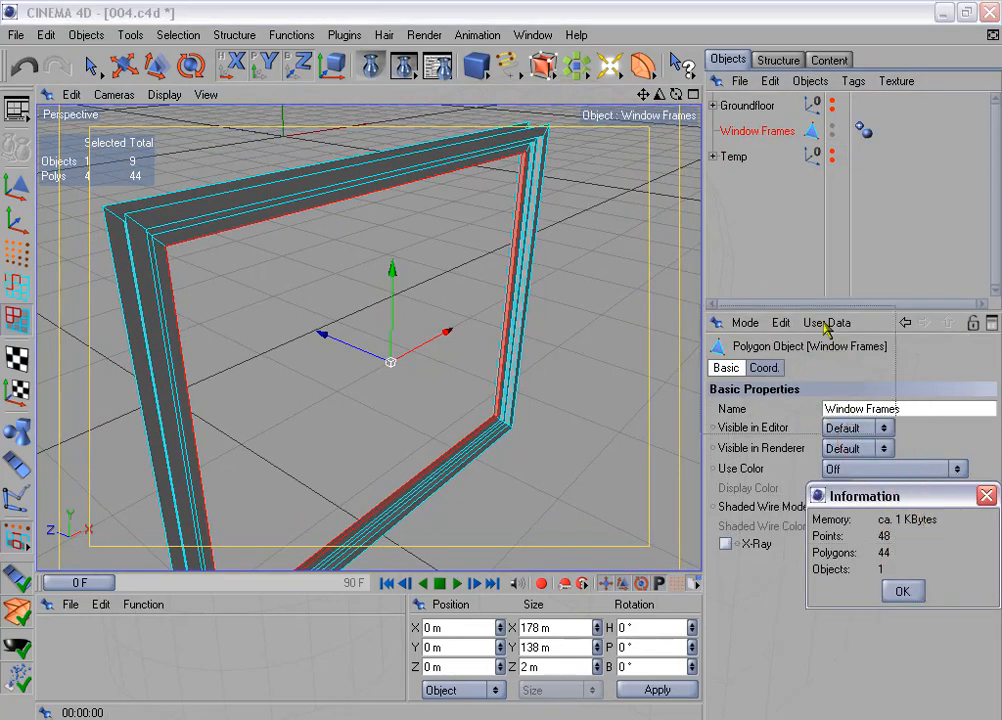
mouse_move(850, 203)
left_mouse_down()
mouse_move(856, 190)
mouse_move(856, 201)
left_mouse_up()
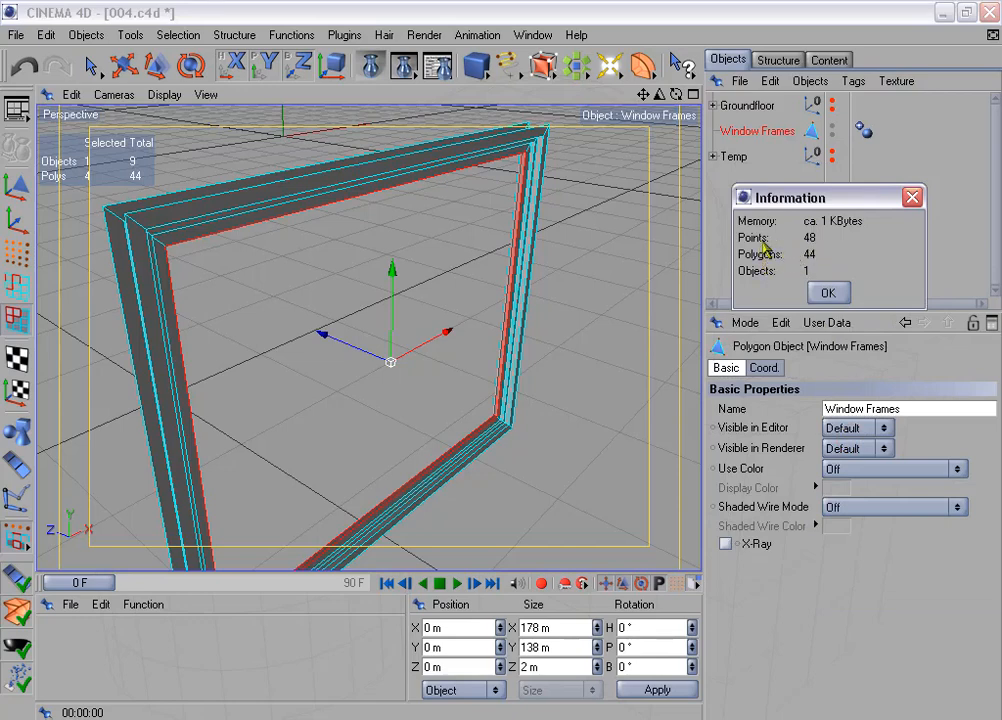
left_click(831, 293)
left_click_drag(604, 365, 475, 490, "alt")
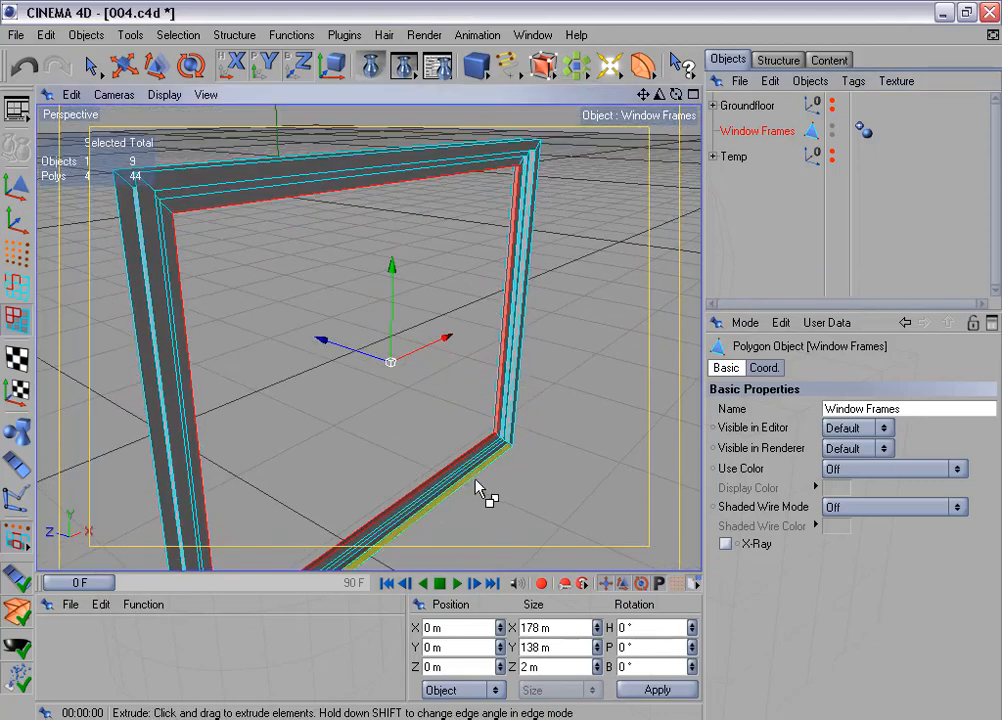
left_click_drag(659, 95, 600, 95)
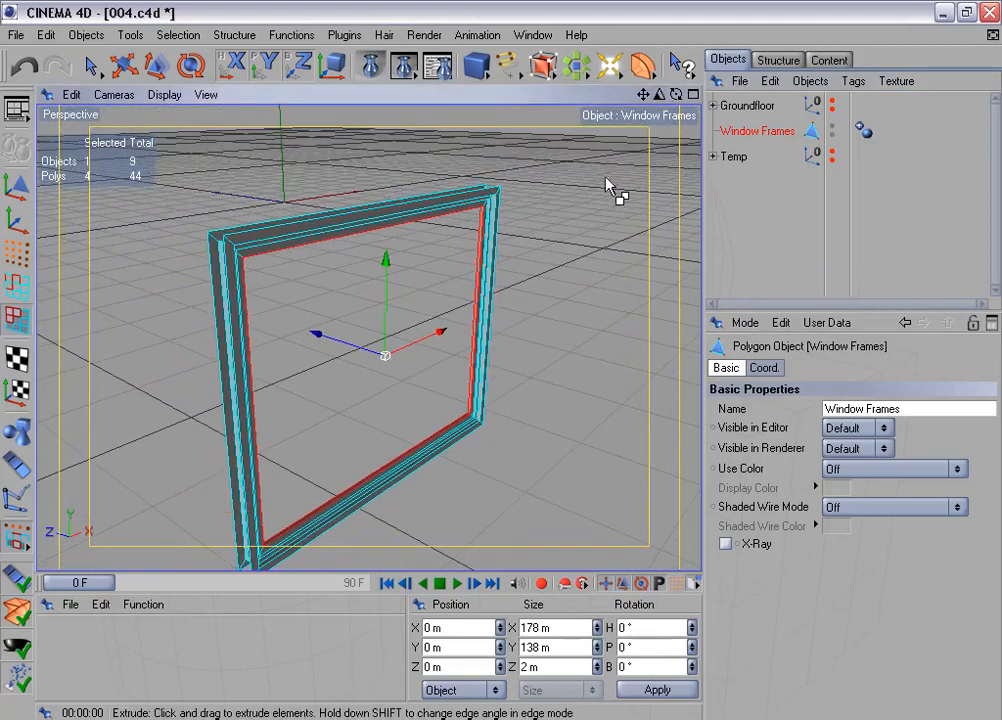
left_click_drag(608, 185, 505, 291, "alt")
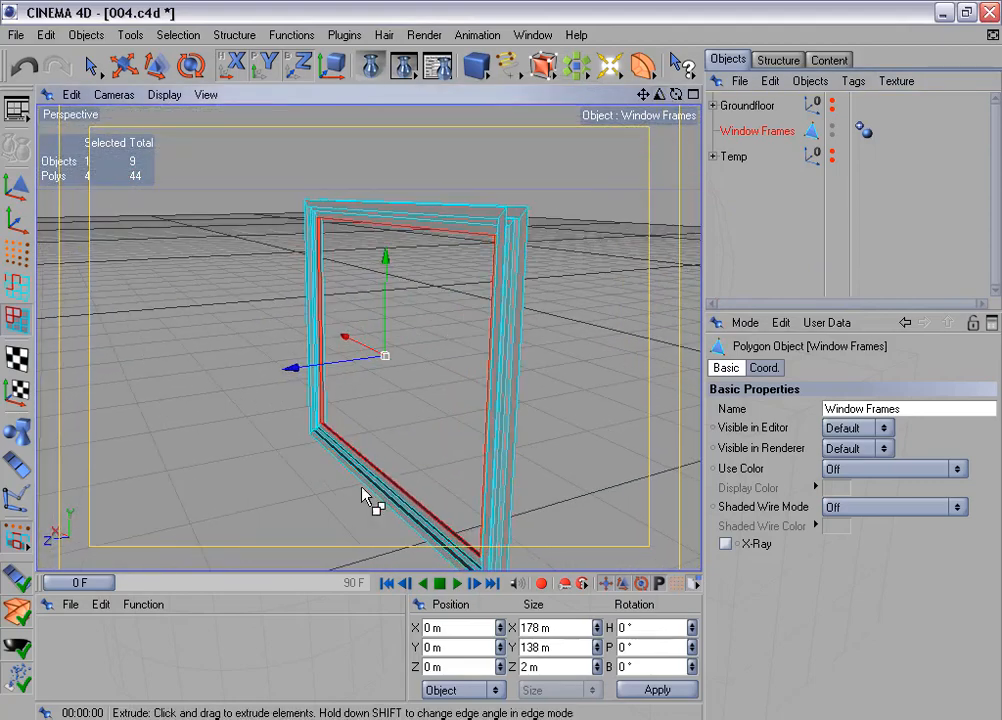
left_click_drag(676, 95, 428, 105)
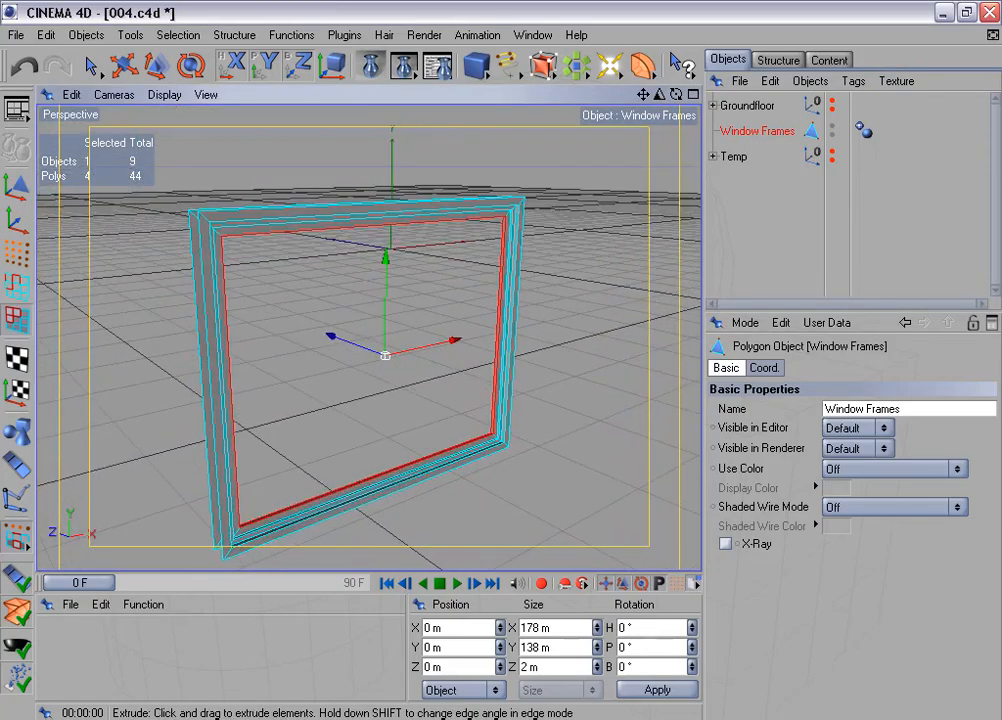
middle_click_drag(446, 355, 466, 331, "alt")
left_click_drag(534, 341, 663, 341, "alt")
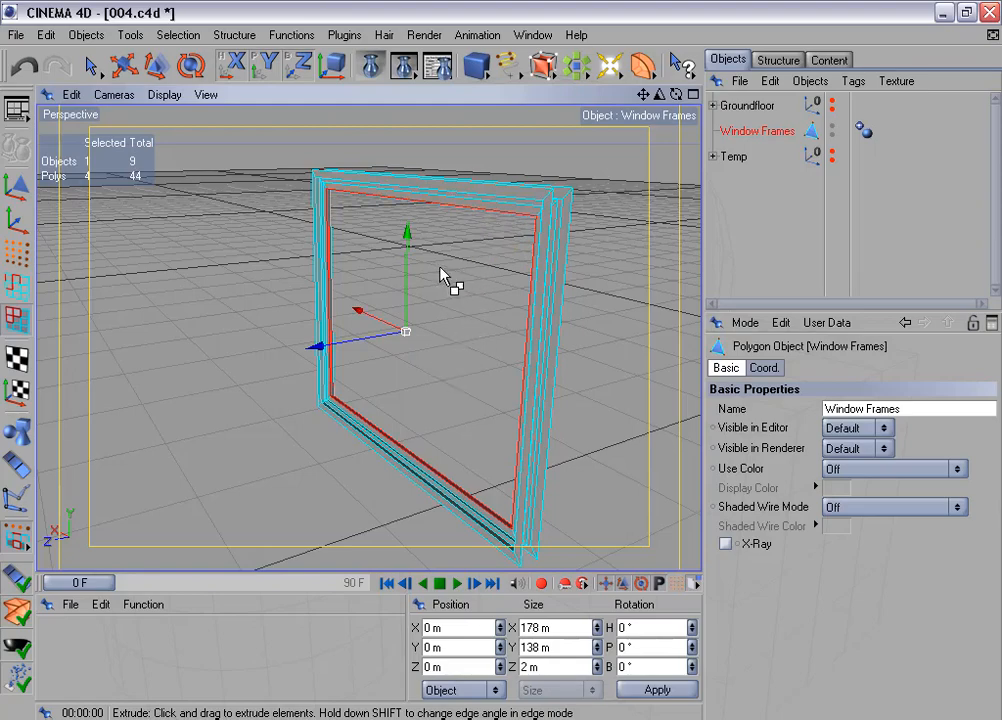
left_click_drag(438, 268, 432, 300, "alt")
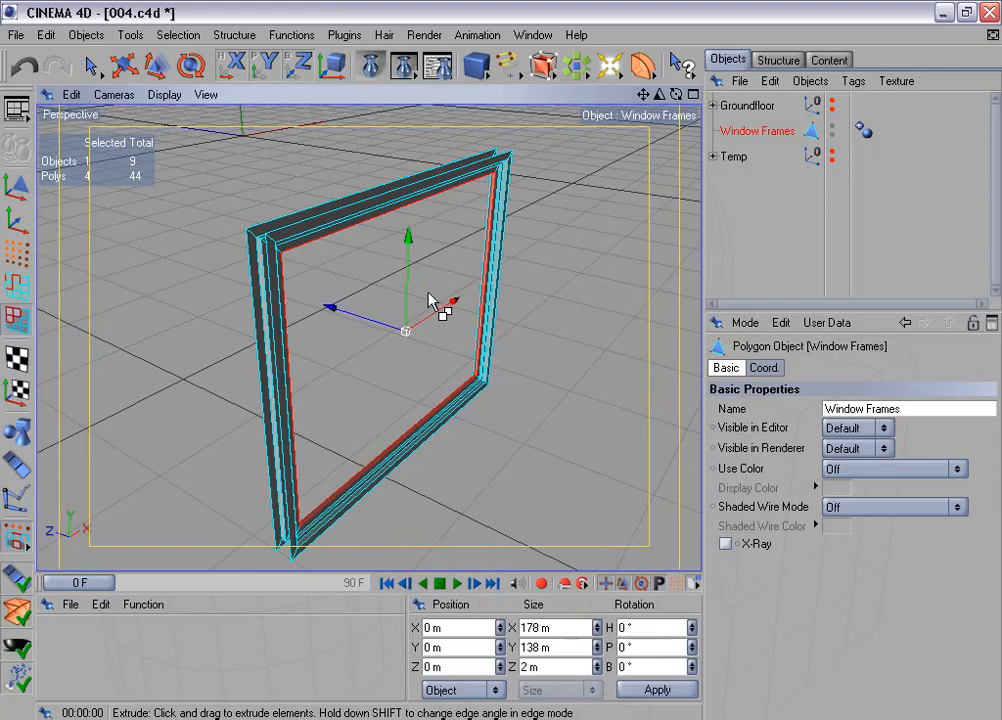
Show the Window Frames object in the Right view and switch to editing its points with Rectangle Selection.
middle_click(424, 349)
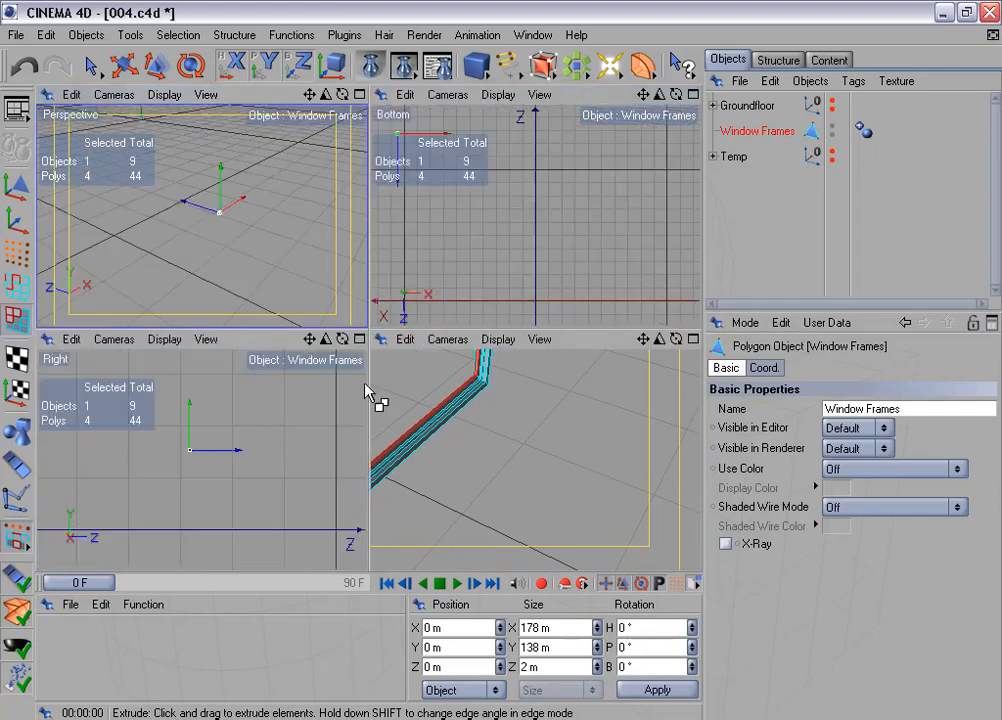
middle_click(317, 437)
scroll(313, 420, "up", 5)
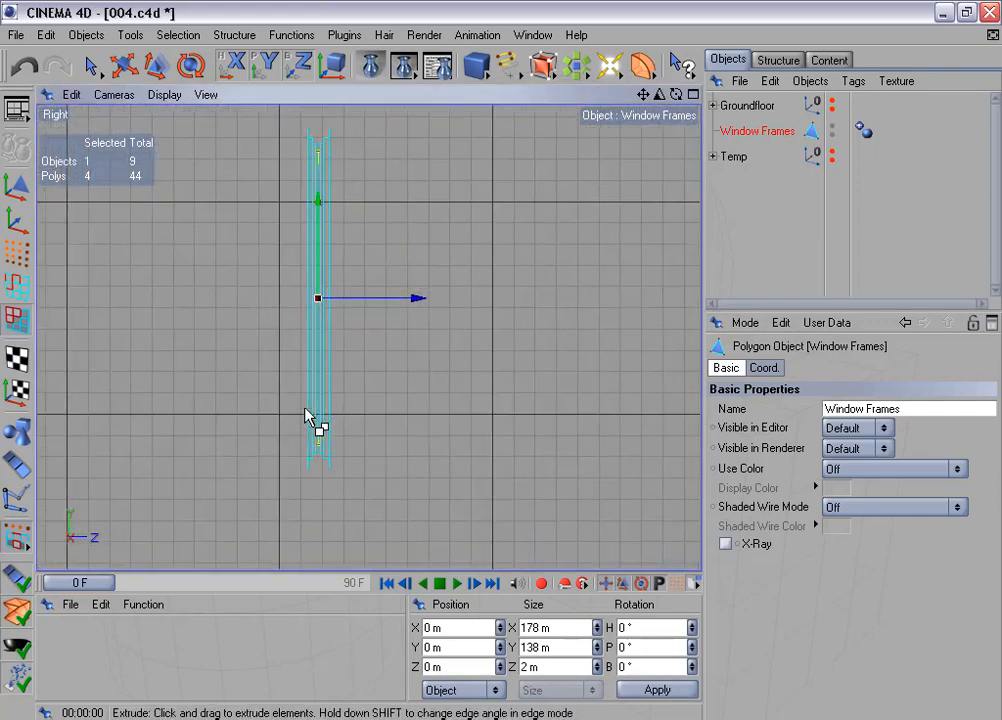
left_click(17, 255)
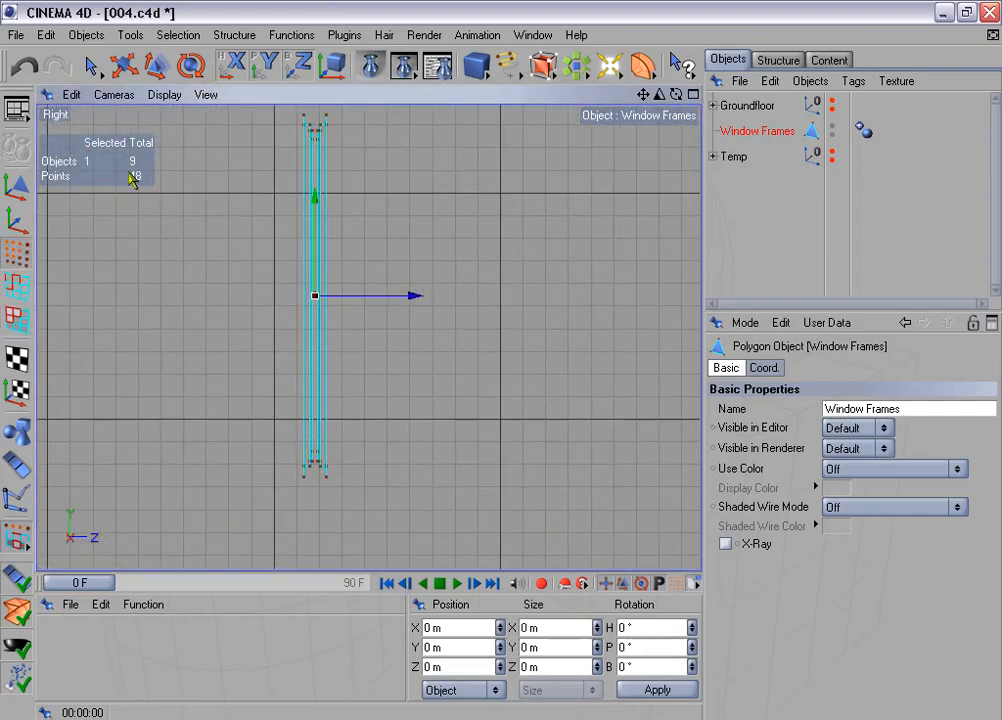
left_click_drag(90, 65, 150, 83)
Select the two innermost points on the positive Z side of the lower frame profile and check their Z position.
scroll(277, 336, "up", 2)
scroll(277, 328, "up", 4)
middle_click_drag(338, 441, 396, 229, "alt")
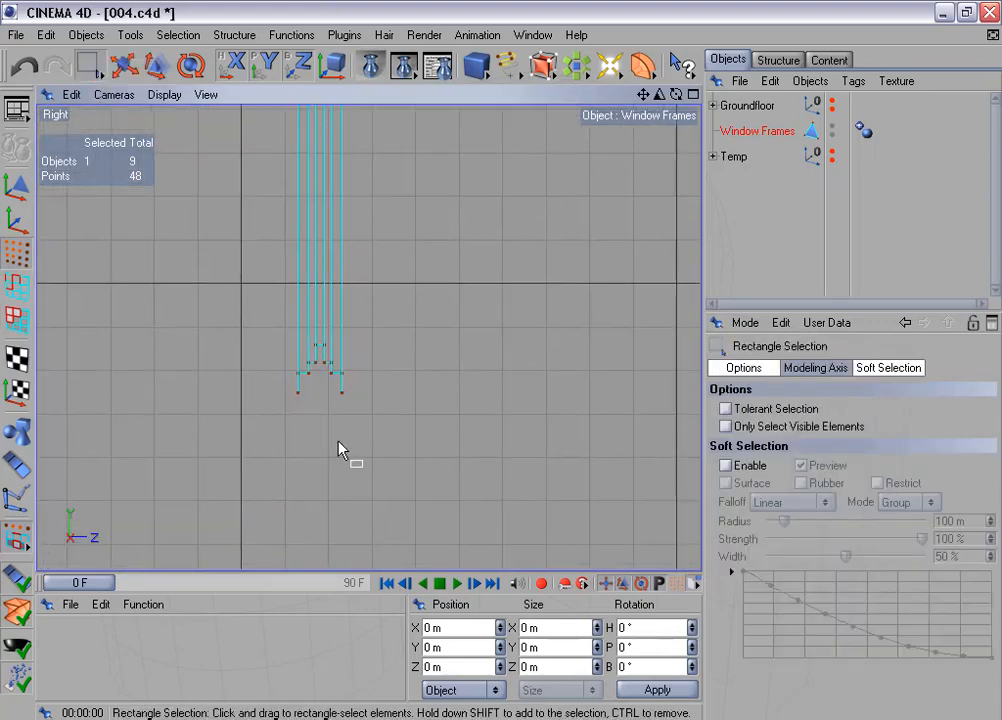
scroll(338, 441, "up", 3)
scroll(338, 441, "up", 2)
left_click_drag(271, 341, 287, 363)
scroll(347, 446, "up", 2)
middle_click_drag(347, 446, 445, 419, "alt")
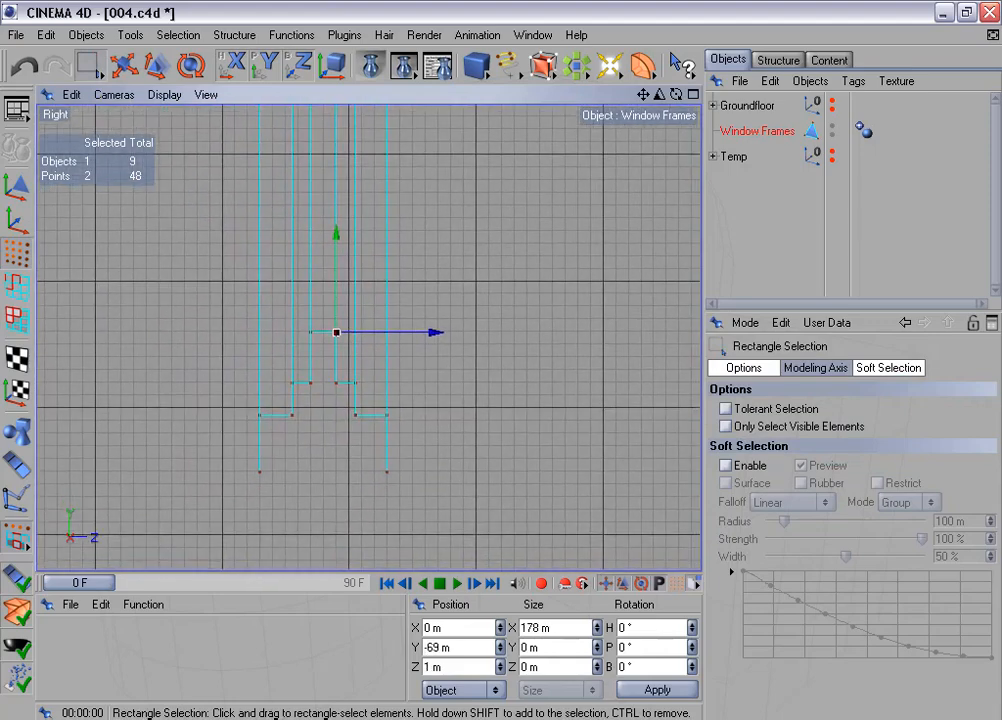
double_click(440, 665)
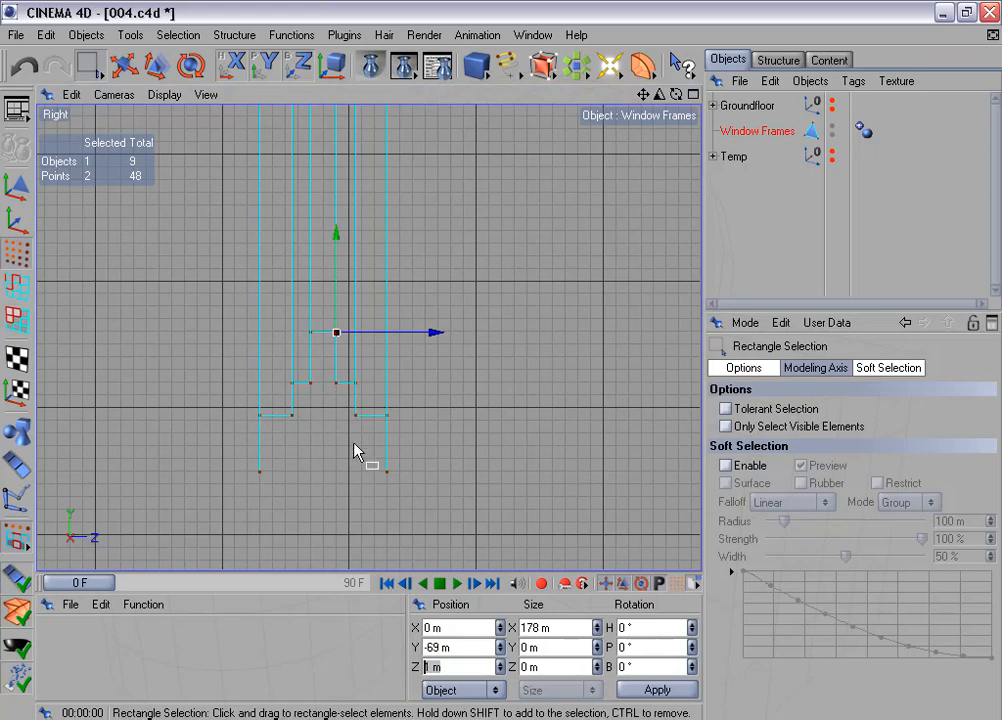
Flatten the stepped positive Z side of the frame profile by setting its points' Z size to 0 m and Z position to 1 m.
left_click_drag(319, 363, 418, 502)
middle_click_drag(472, 278, 455, 648, "alt")
left_click_drag(322, 217, 387, 297)
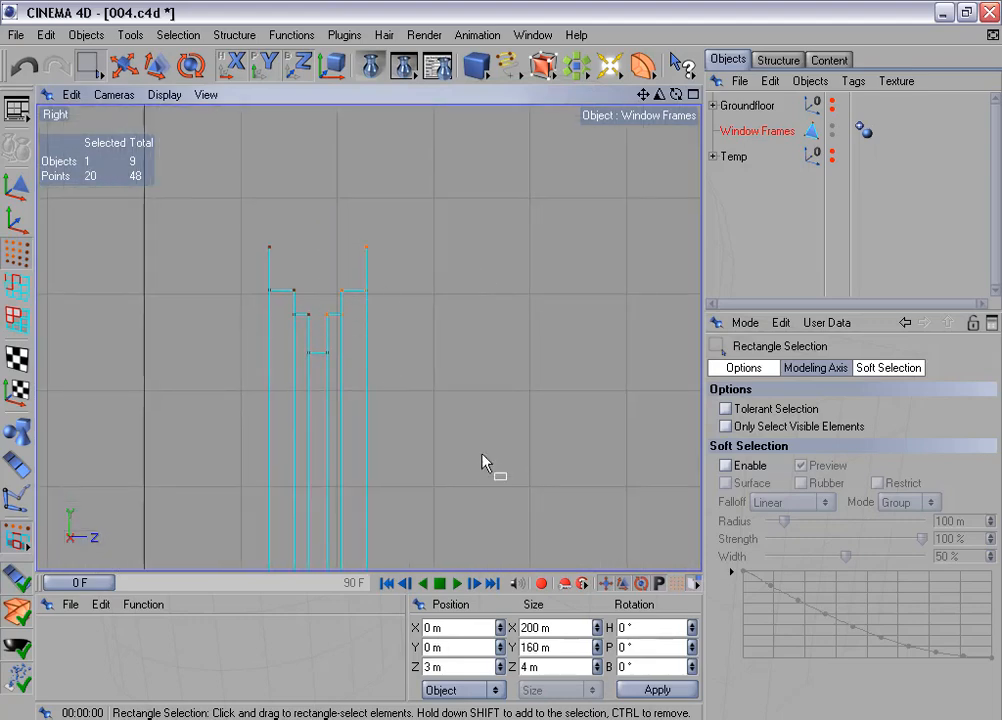
middle_click_drag(483, 461, 501, 403, "alt")
double_click(557, 667)
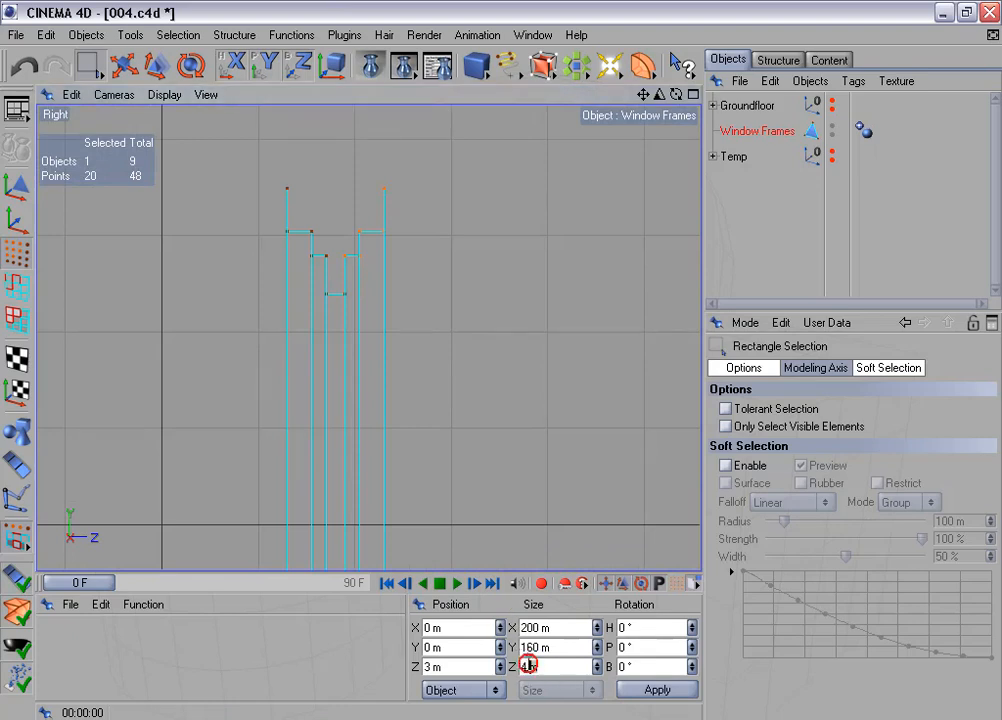
type("0")
left_click(680, 689)
double_click(440, 666)
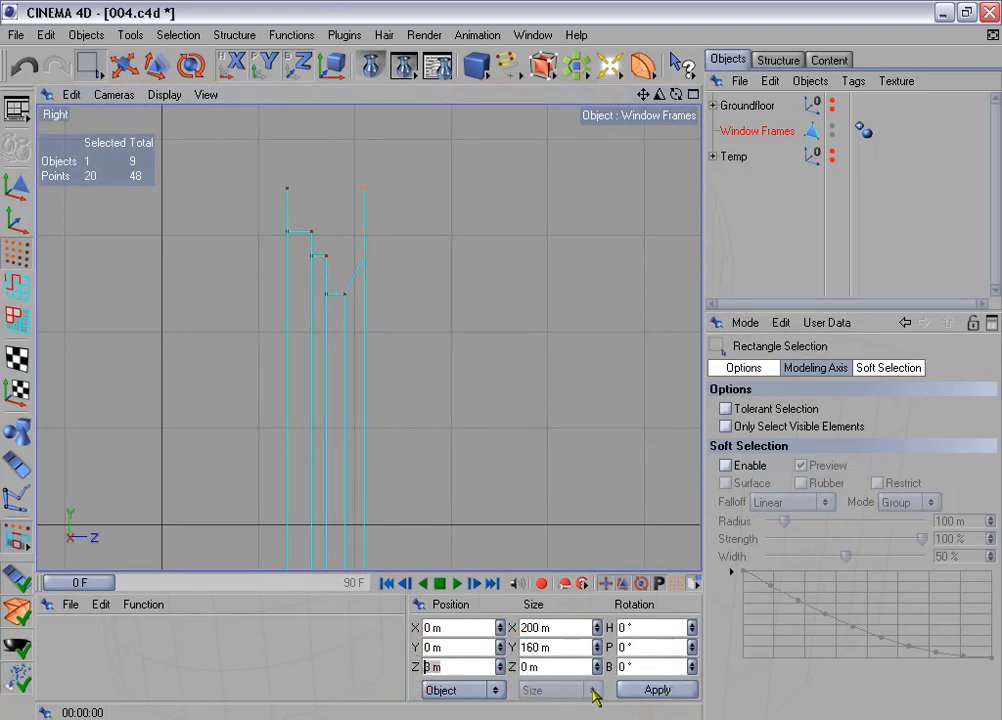
type("1")
left_click(657, 689)
scroll(530, 425, "down", 3)
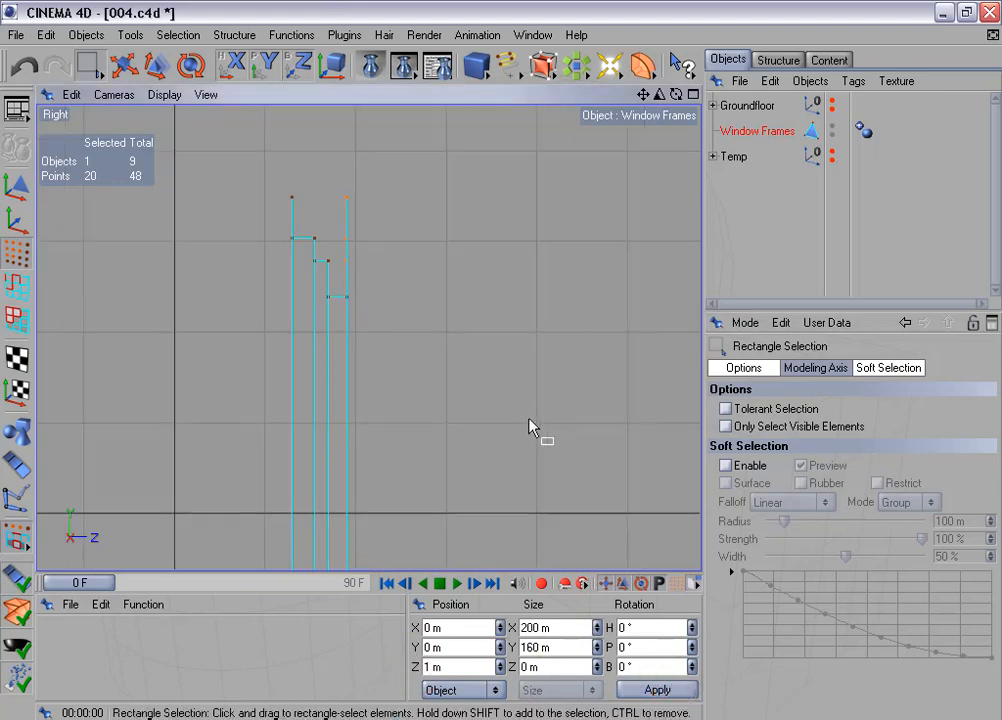
middle_click_drag(485, 370, 487, 382, "alt")
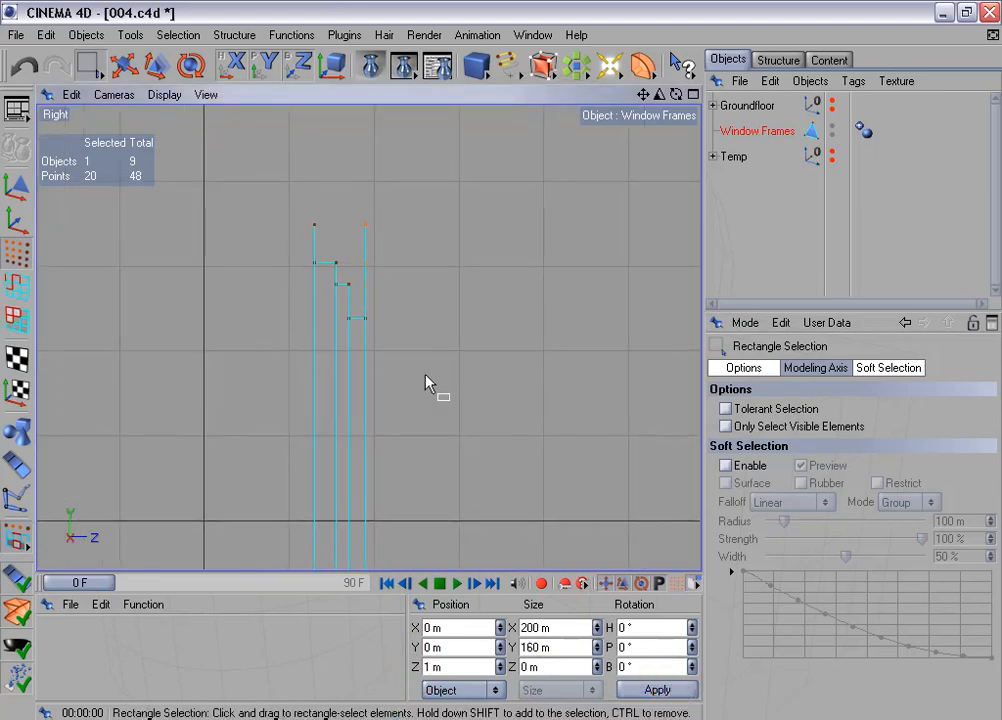
Deselect all points and optimize the mesh's polygons, unused points and points with a tolerance of 0.01 m.
left_click(178, 35)
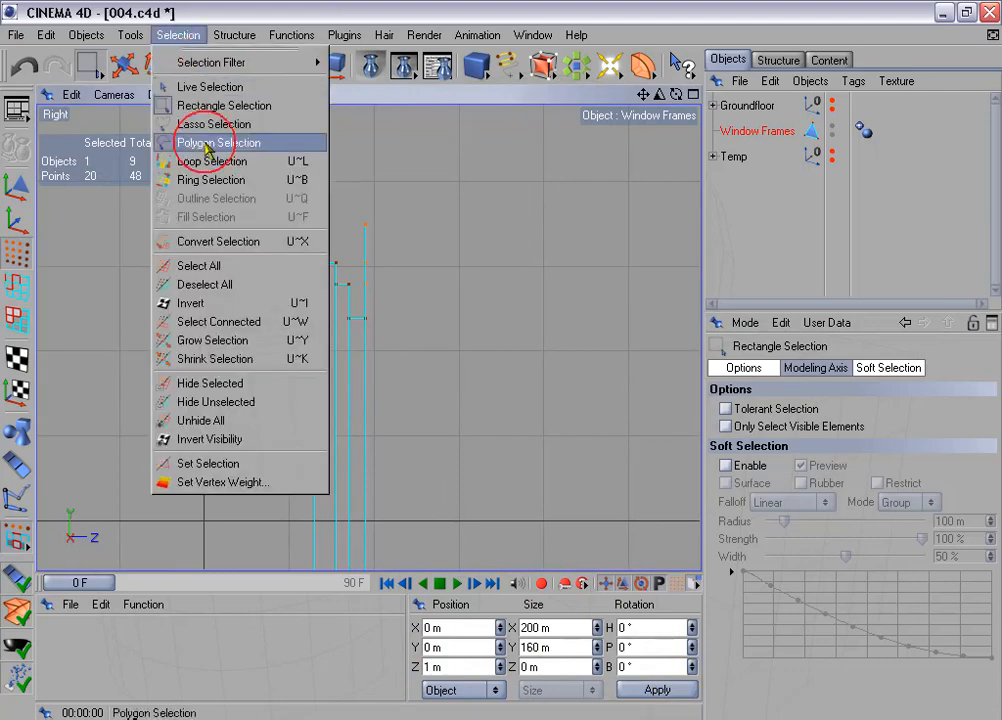
left_click(254, 284)
left_click(298, 38)
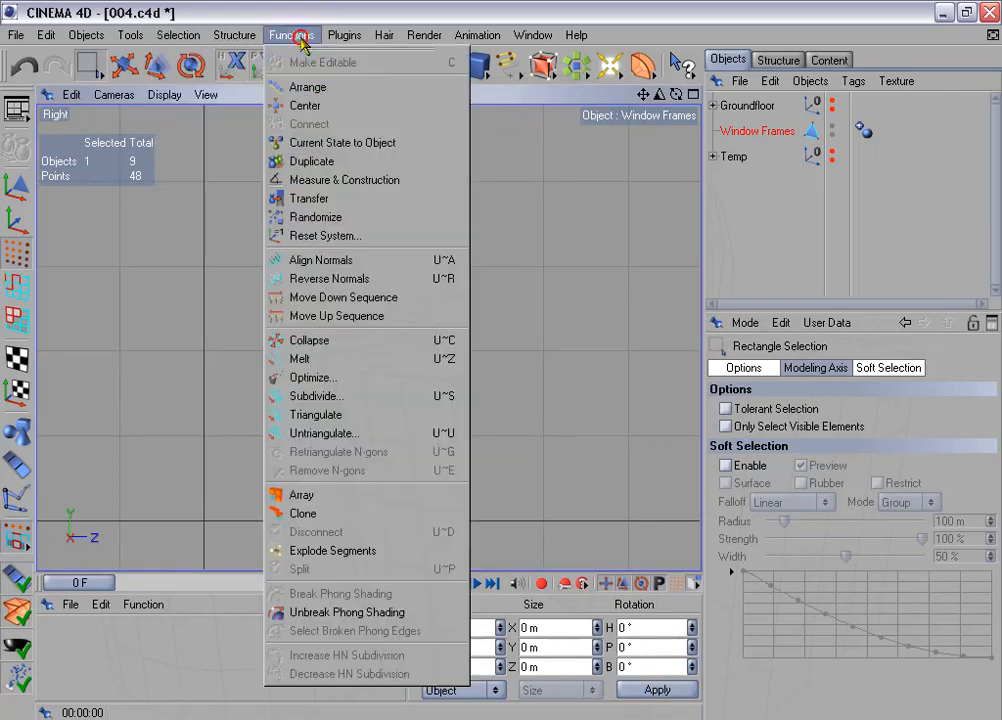
left_click(355, 384)
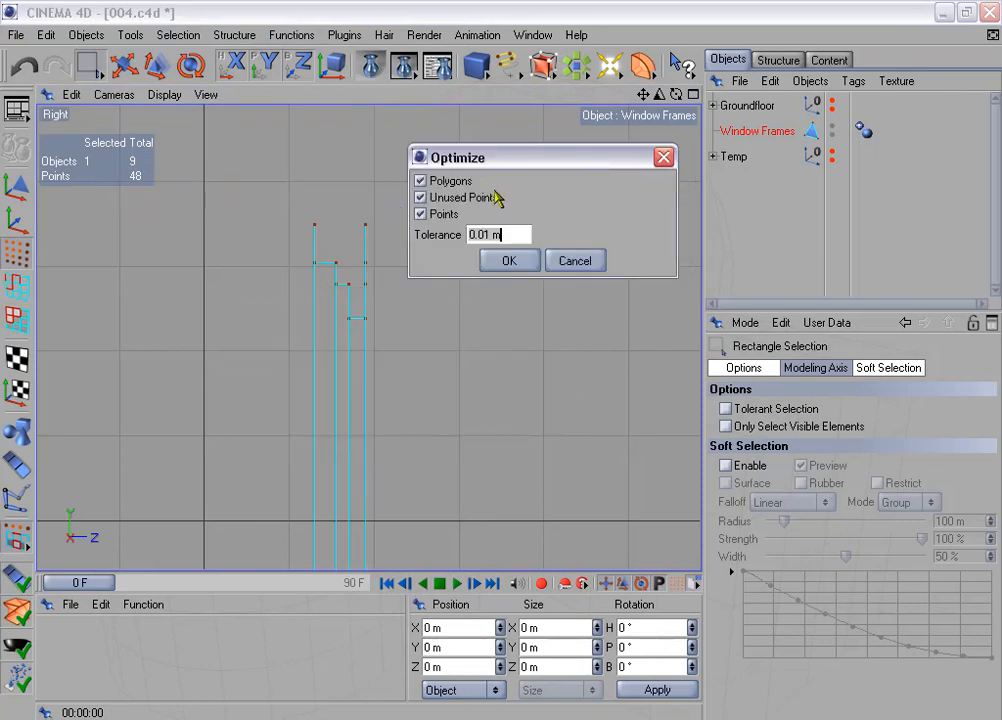
left_click(526, 266)
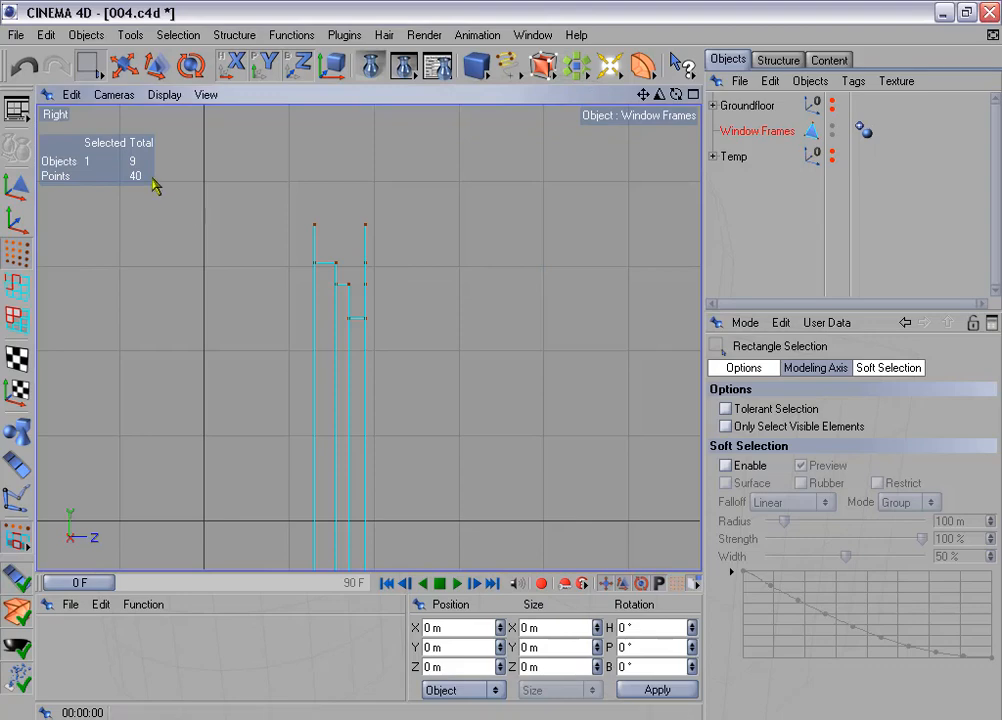
Change the Front viewport to the Back camera and frame the Window Frames object in it.
middle_click(376, 358)
middle_click(445, 447)
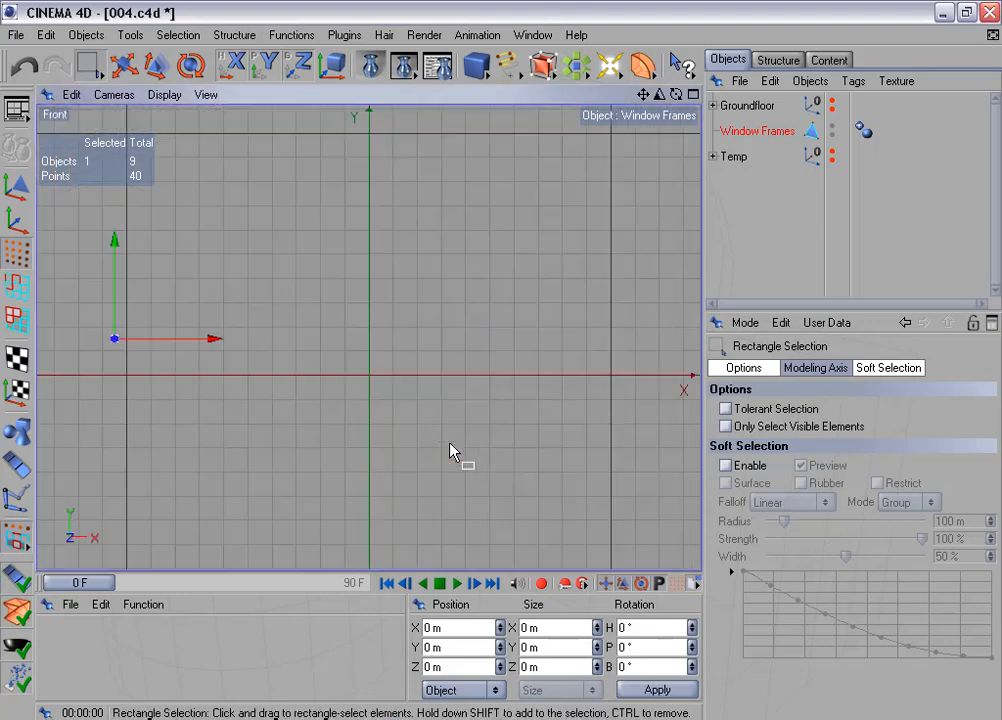
left_click(120, 94)
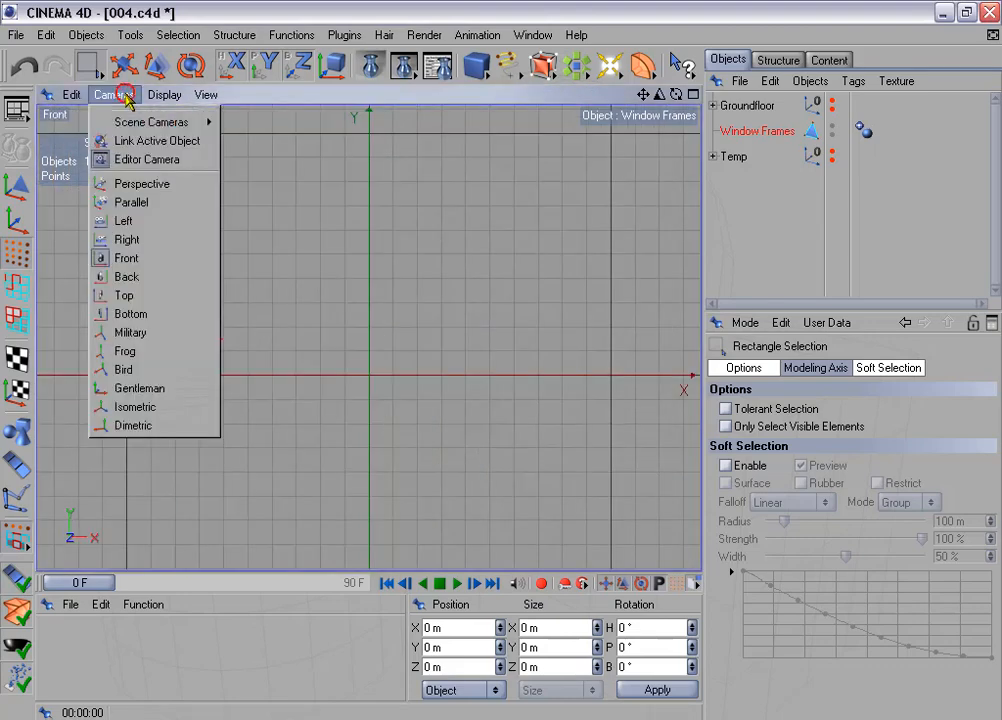
left_click(168, 279)
key("o")
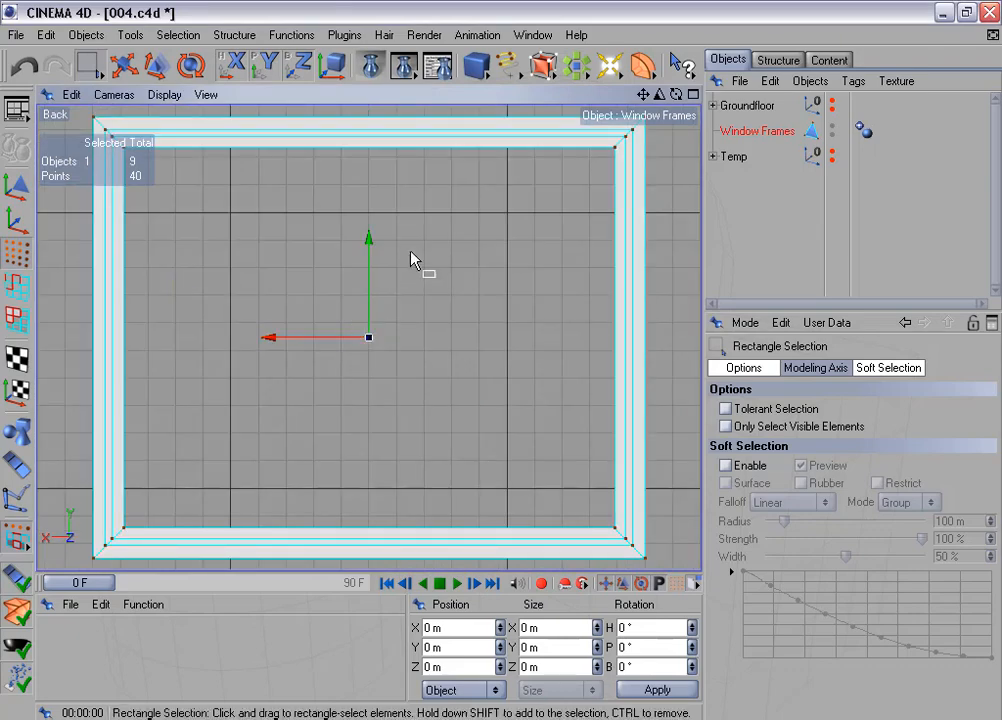
middle_click_drag(411, 252, 423, 326, "alt")
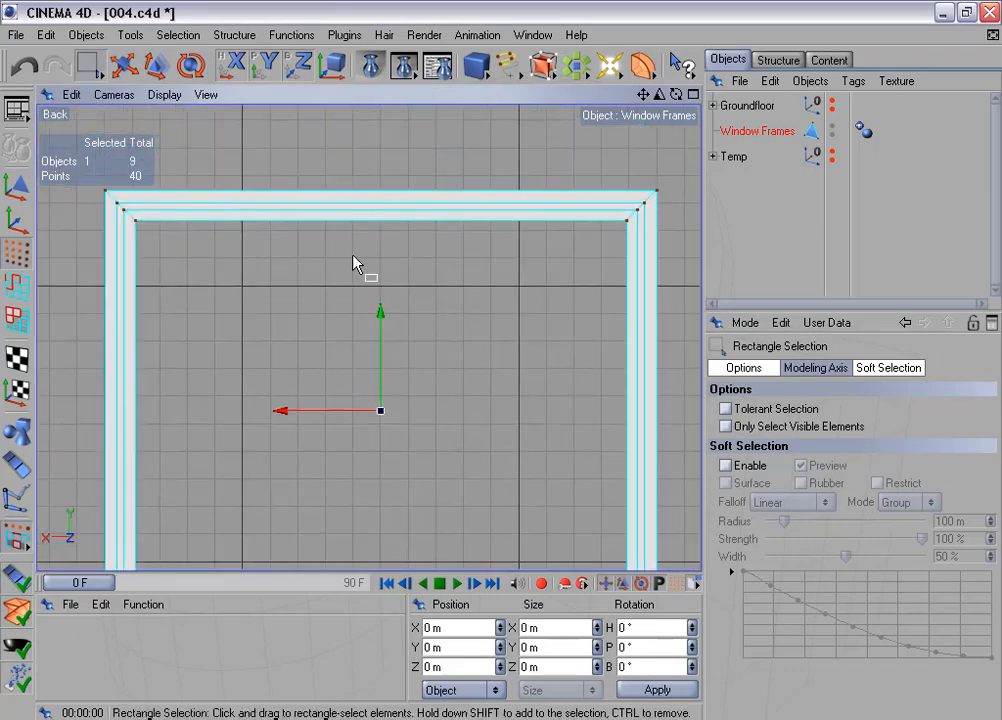
Melt the three polygon strips along the top of the frame's flat back face into a single polygon.
left_click(16, 320)
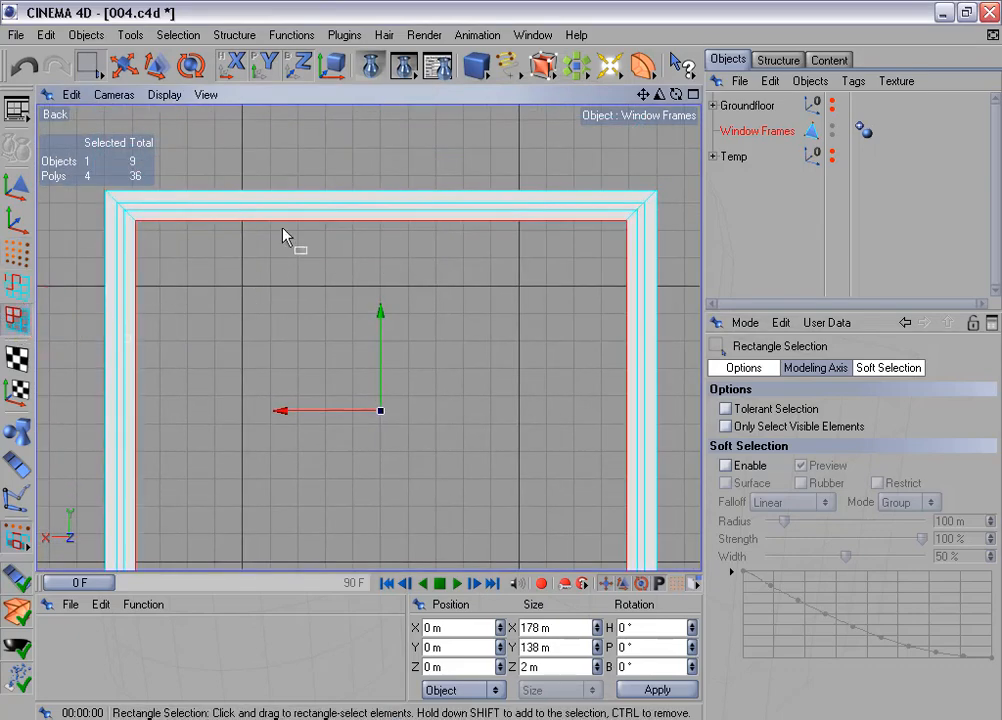
left_click_drag(90, 68, 116, 84)
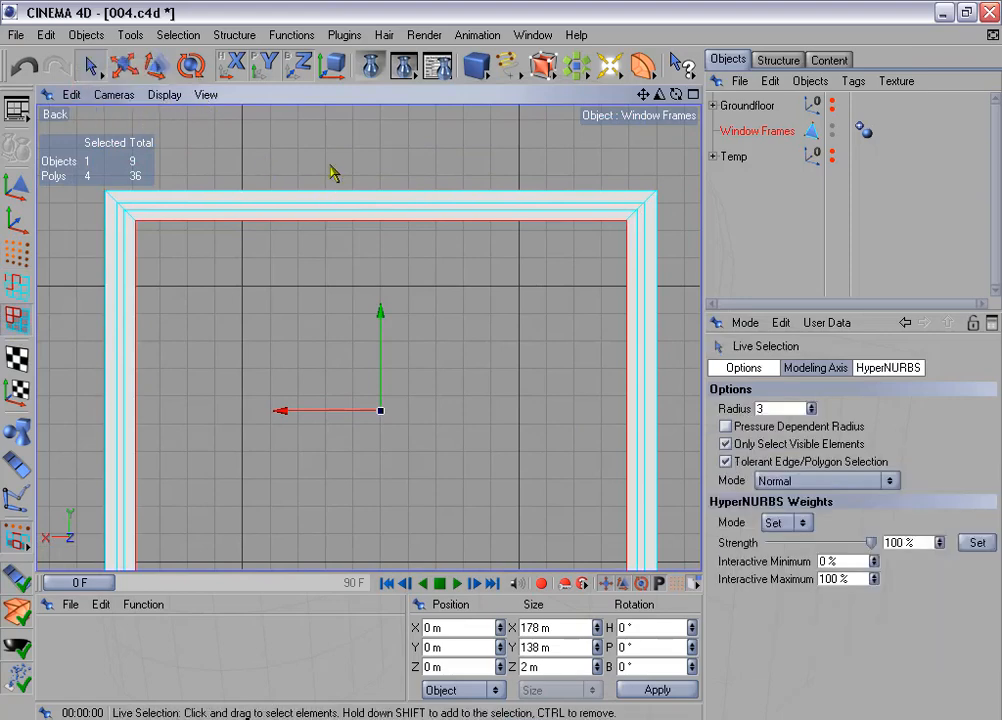
left_click_drag(334, 175, 342, 226)
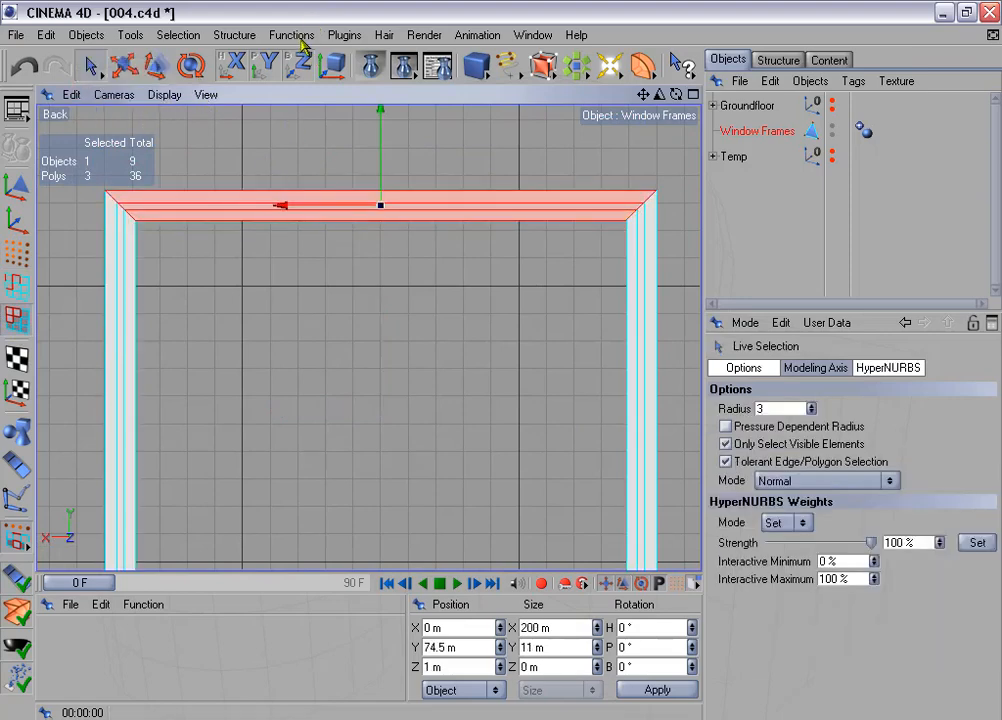
left_click(296, 36)
left_click(345, 360)
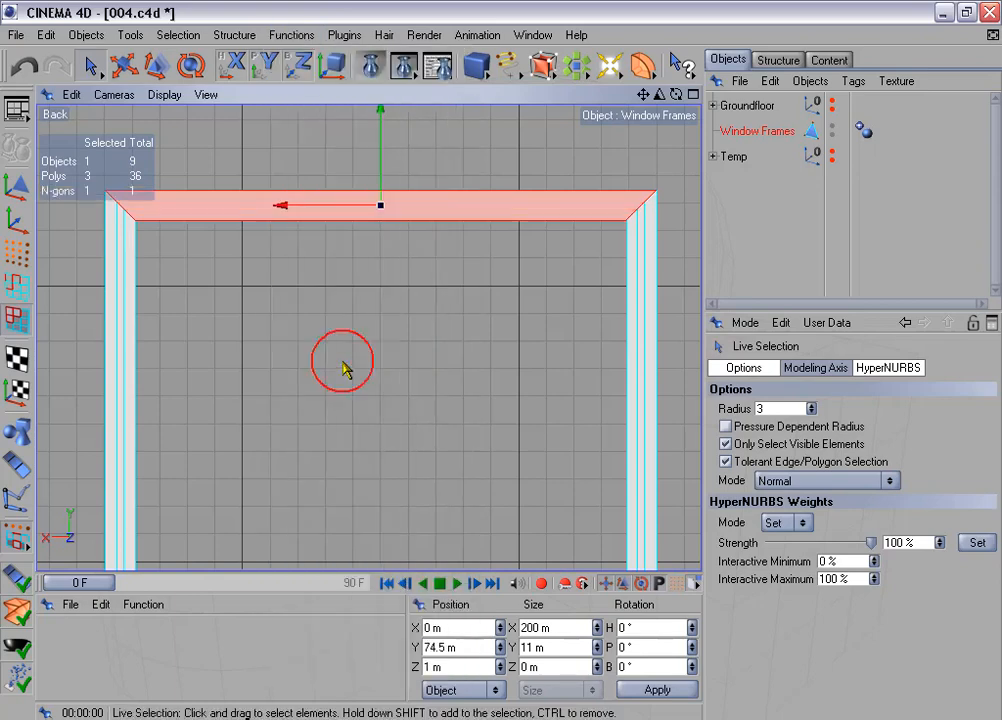
scroll(400, 273, "down", 1)
middle_click_drag(408, 274, 420, 326, "alt")
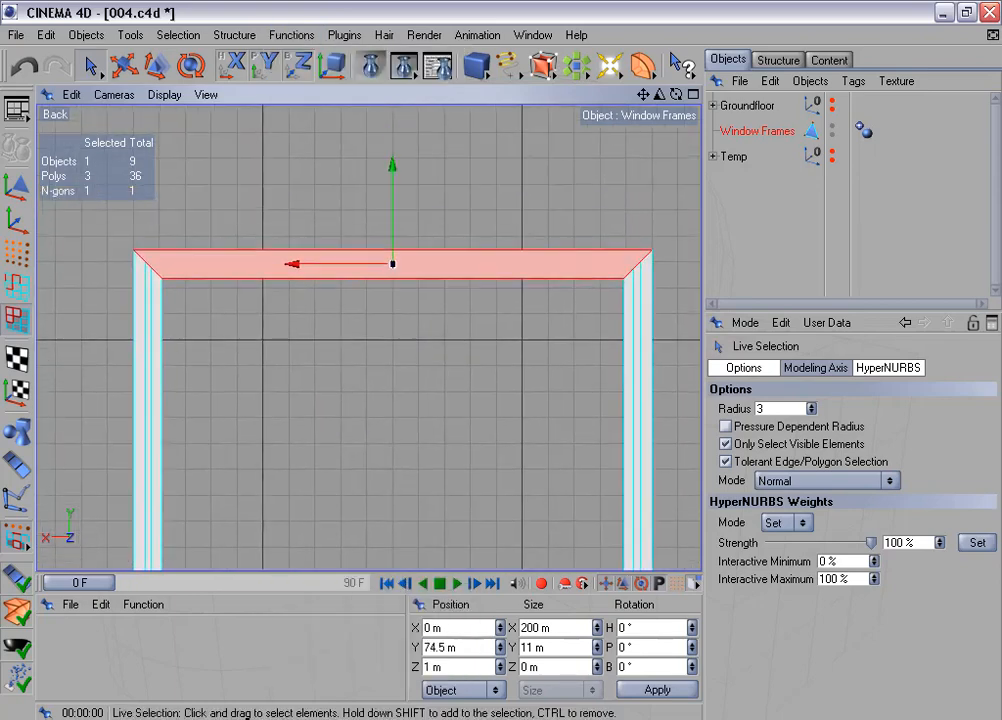
left_click(453, 280)
middle_click_drag(424, 375, 363, 255, "alt")
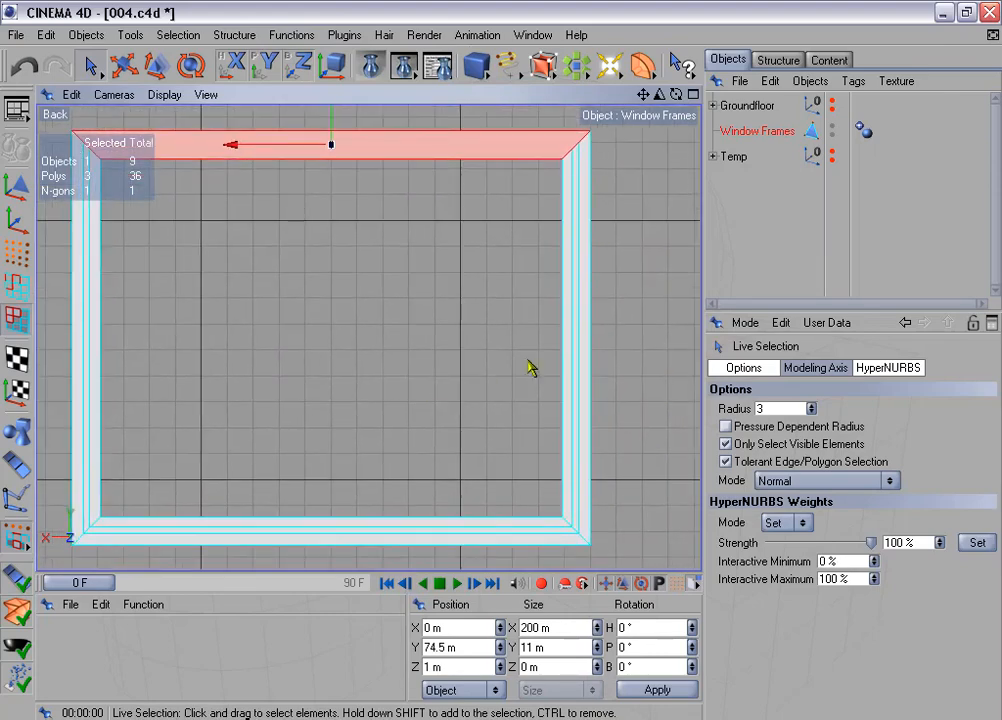
Melt the three polygon strips on the right side and those along the bottom of the back face into one polygon each.
left_click_drag(538, 334, 588, 335)
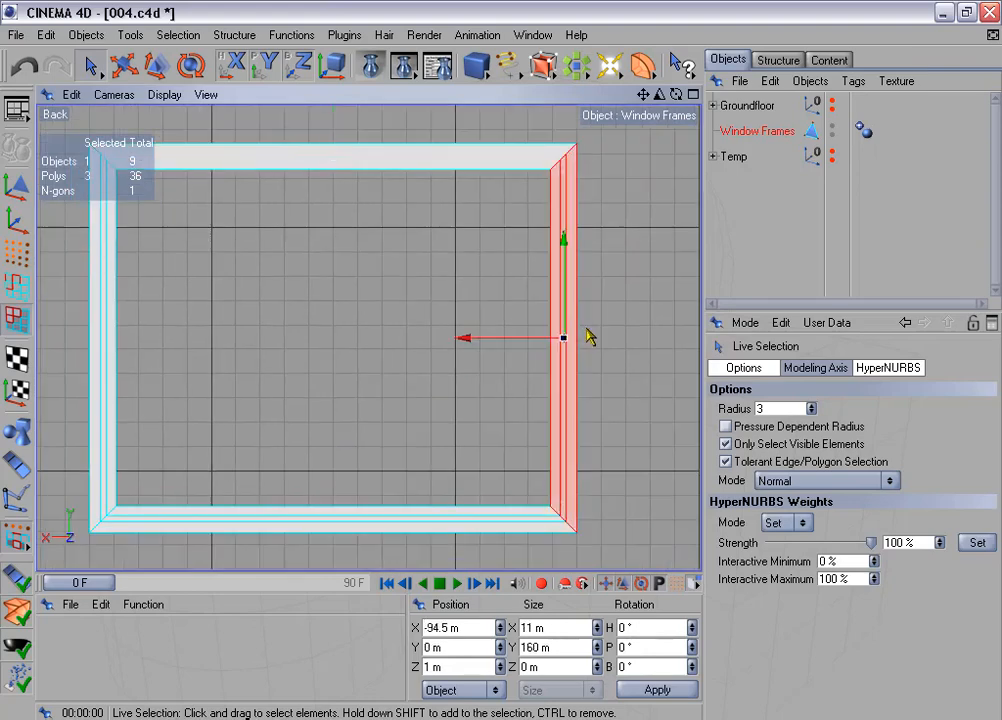
left_click(291, 34)
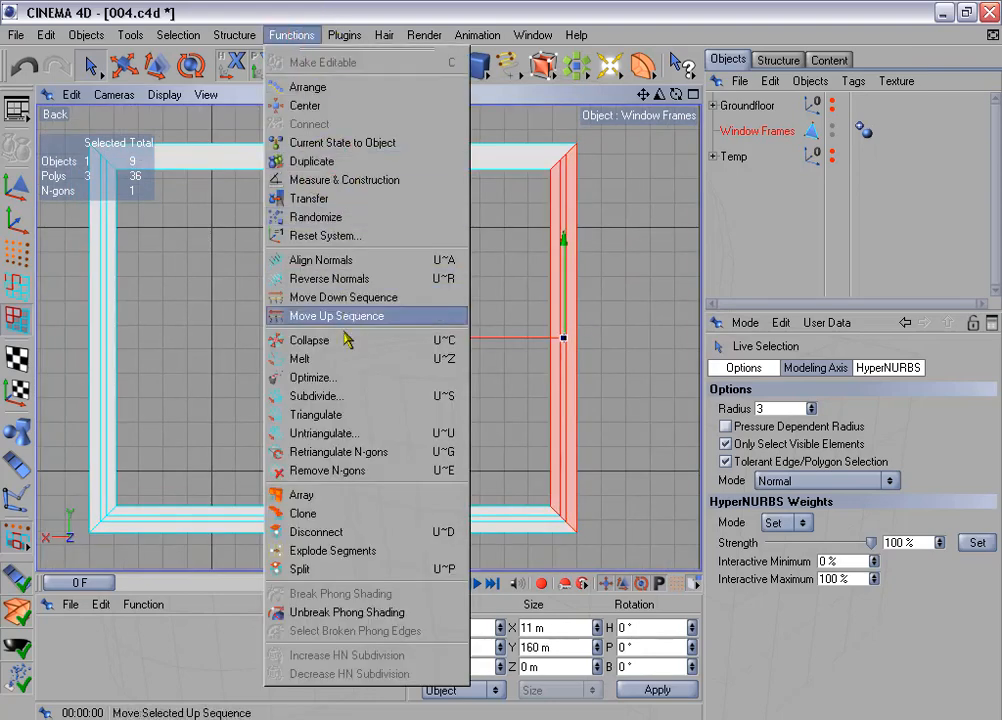
left_click(338, 359)
left_click_drag(297, 471, 298, 548)
left_click(234, 34)
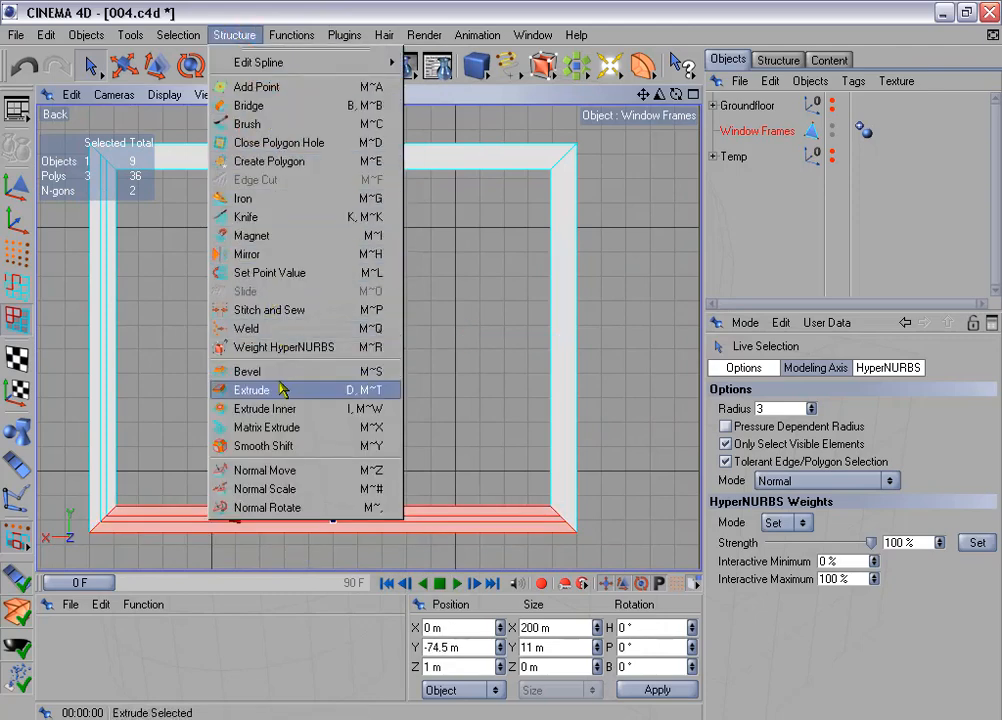
mouse_move(291, 34)
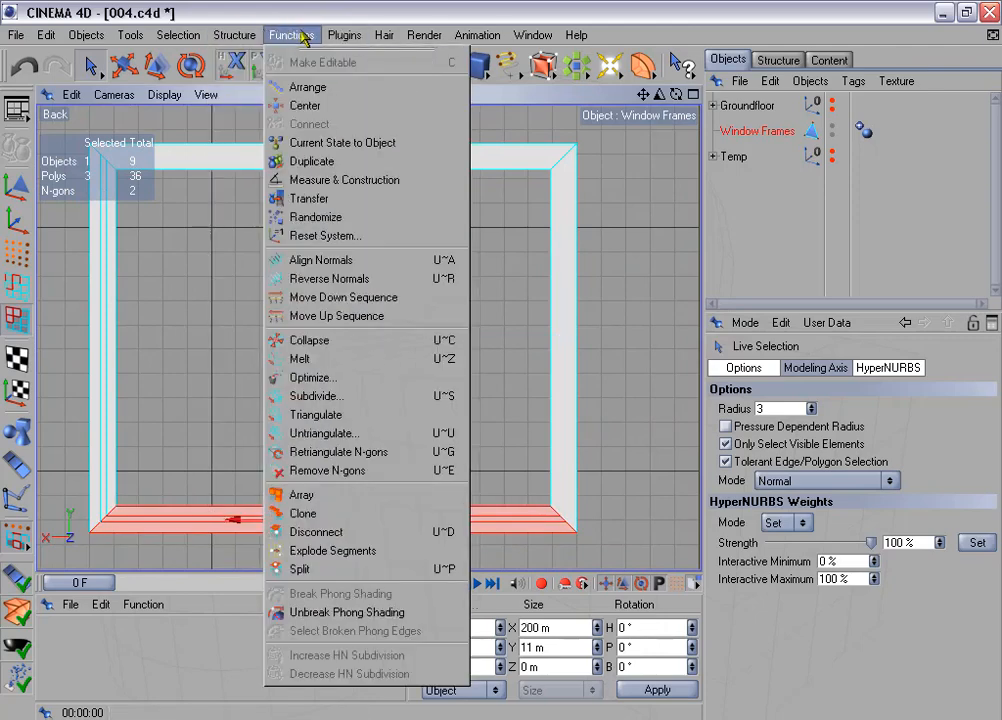
left_click(325, 359)
Melt the three polygon strips on the left side of the frame's back face into a single polygon.
mouse_move(96, 130)
left_mouse_down()
mouse_move(96, 362)
mouse_move(101, 335)
left_mouse_up()
left_click(291, 34)
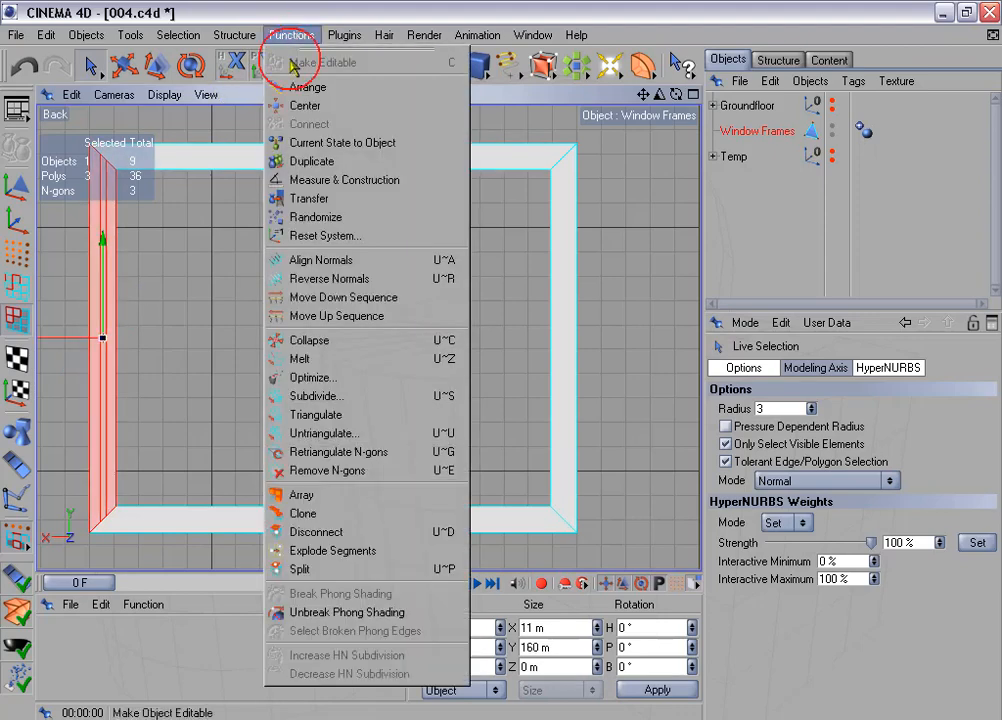
left_click(347, 361)
middle_click_drag(345, 321, 445, 331, "alt")
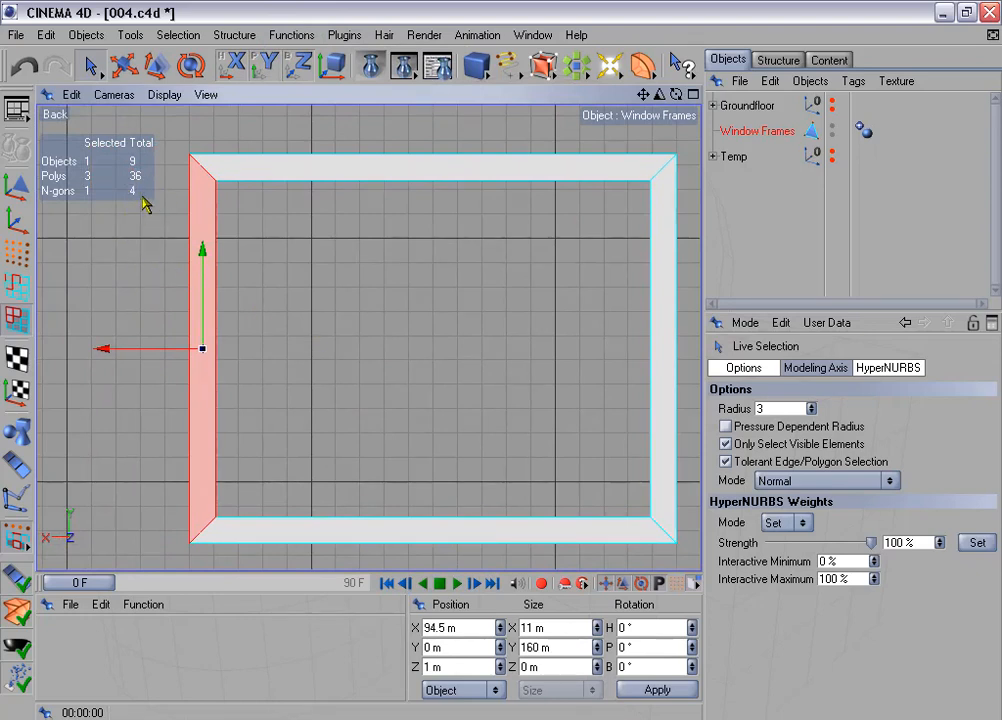
Delete the leftover intermediate points along the four mitred corners of the frame's back face.
left_click(16, 252)
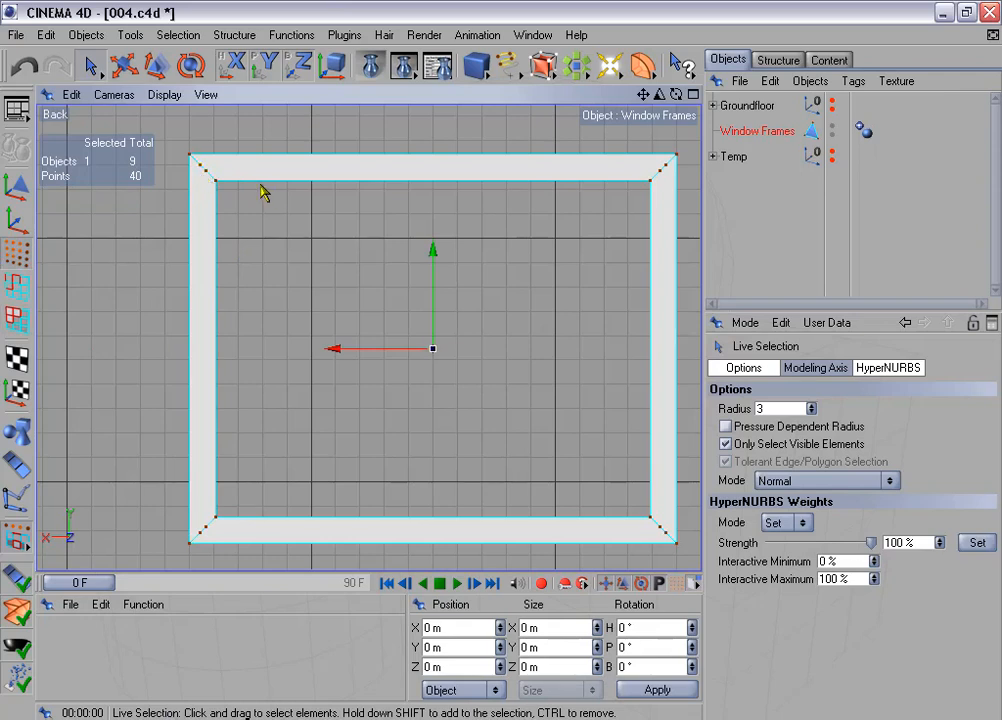
left_click(206, 170)
left_click(662, 172, "shift")
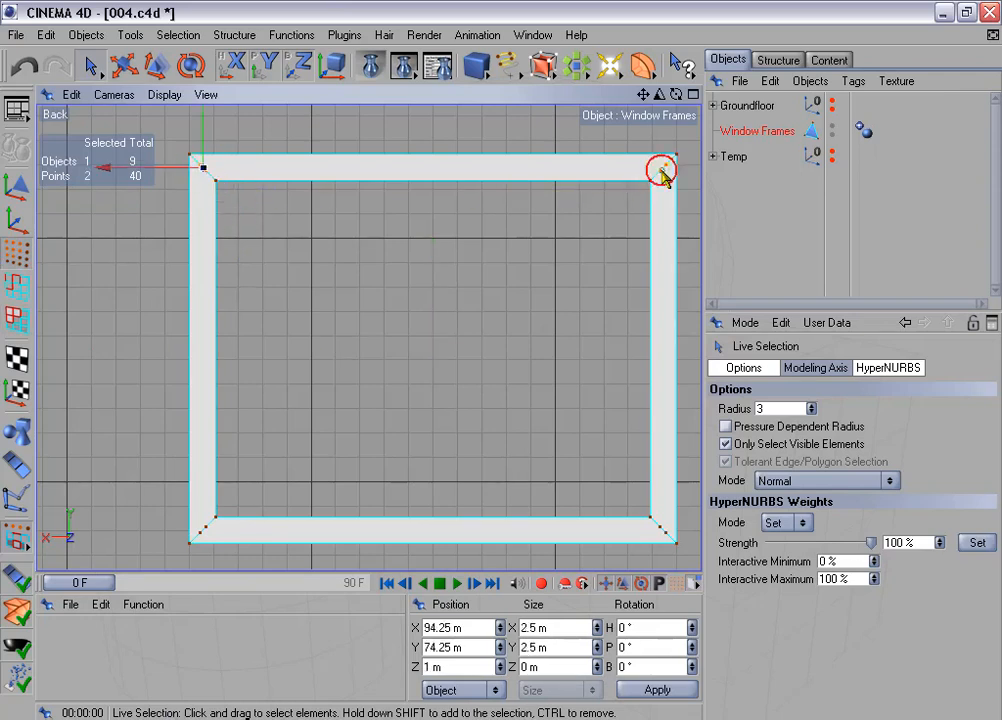
left_click(663, 530, "shift")
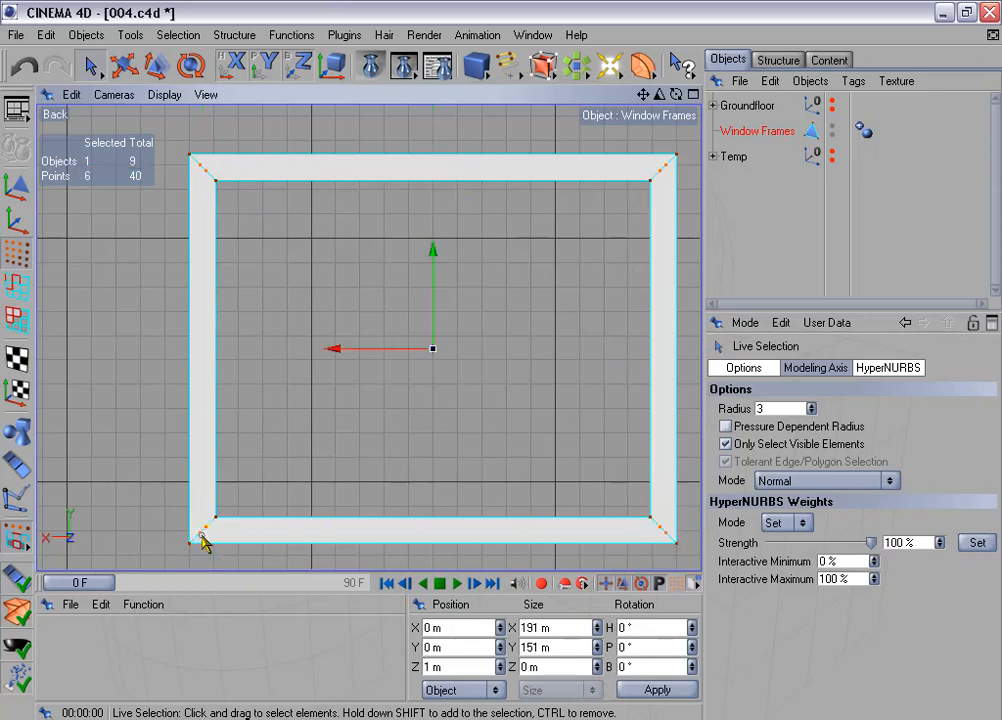
left_click(275, 506)
middle_click(373, 380)
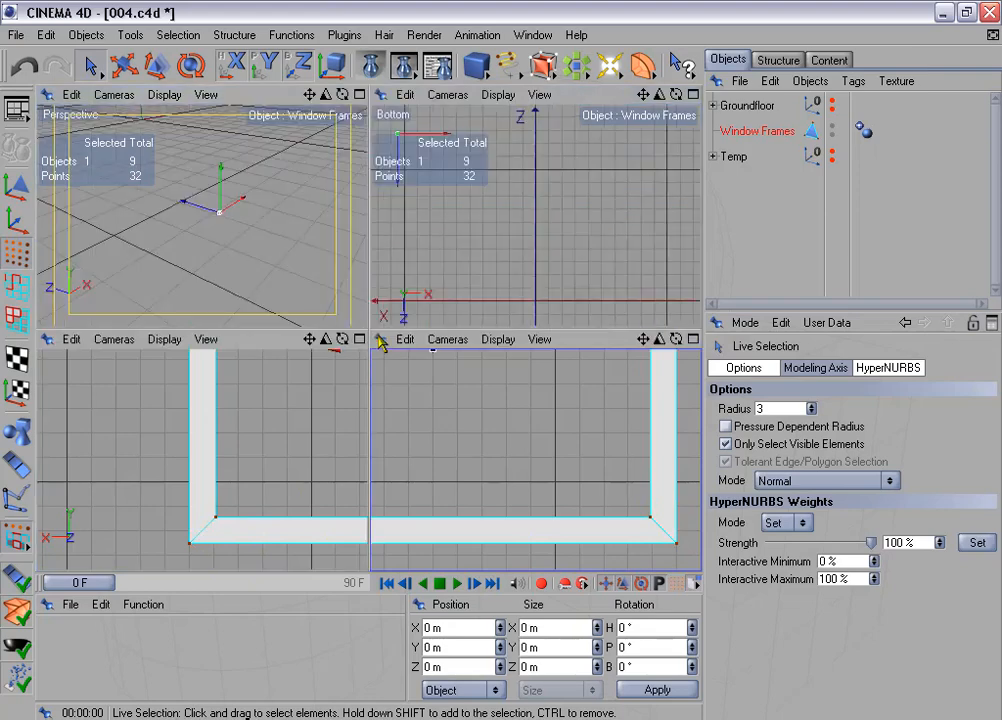
Render the perspective view and examine the cleaned-up window frame from its back and front.
middle_click(302, 240)
left_click_drag(480, 216, 365, 368, "alt")
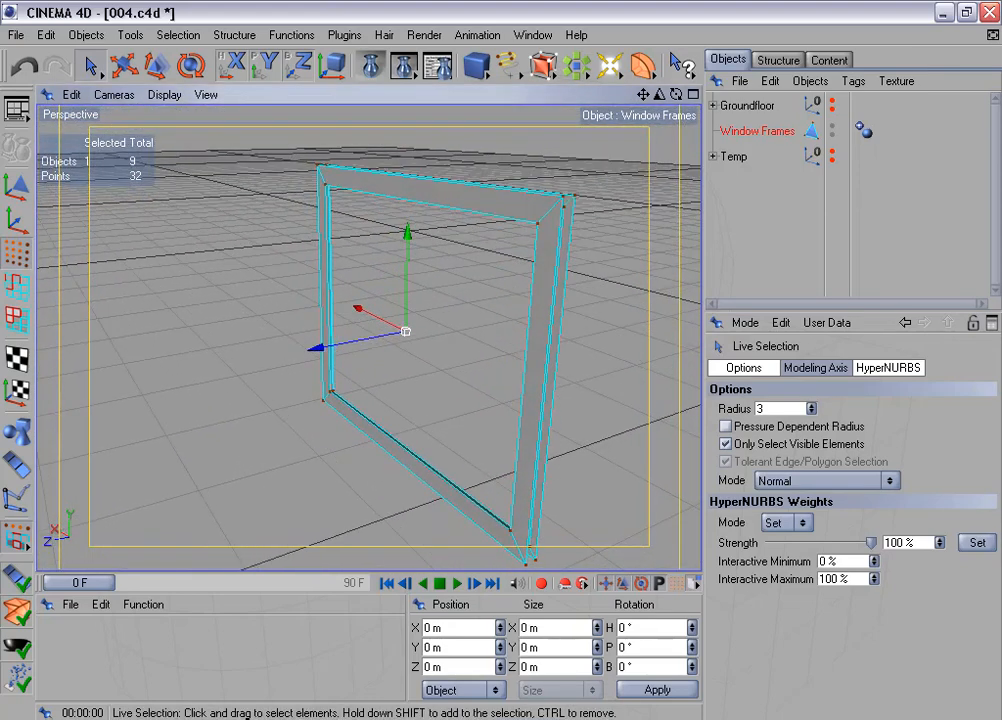
left_click(370, 65)
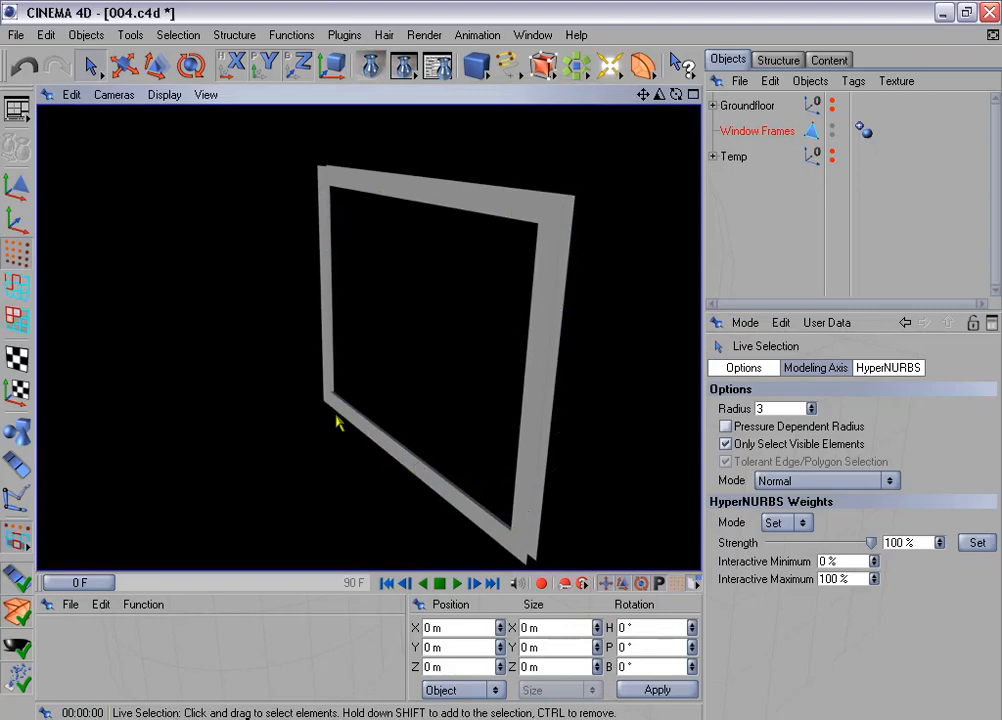
left_click_drag(308, 332, 185, 334, "alt")
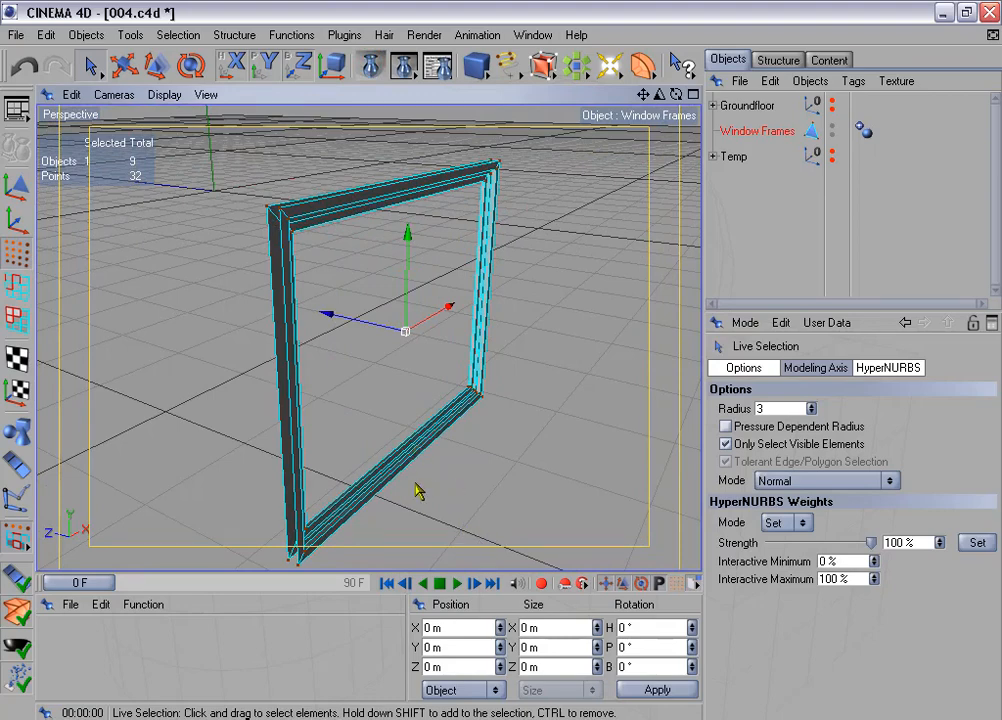
left_click_drag(470, 405, 501, 398, "alt")
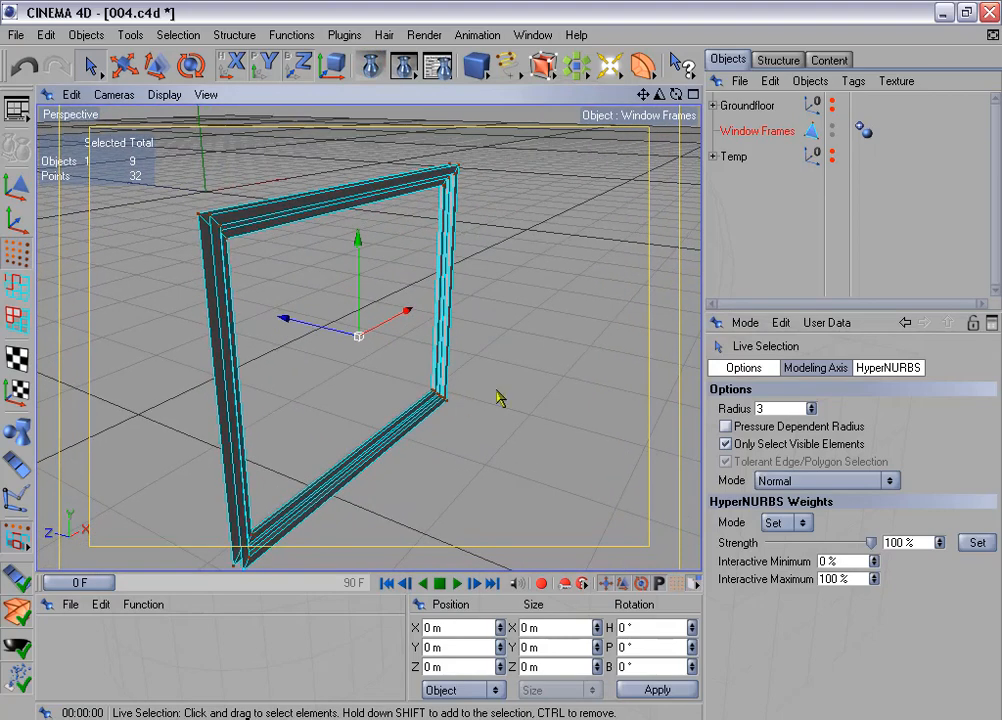
Check the point and polygon counts of the Window Frames object in its object information.
right_click(770, 139)
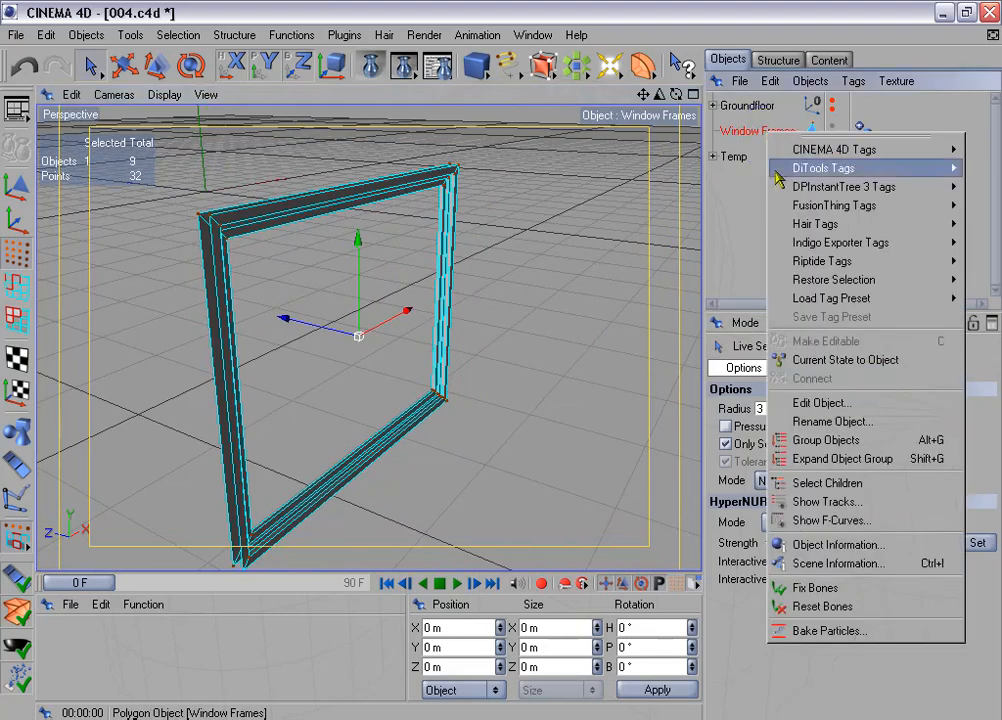
left_click(840, 545)
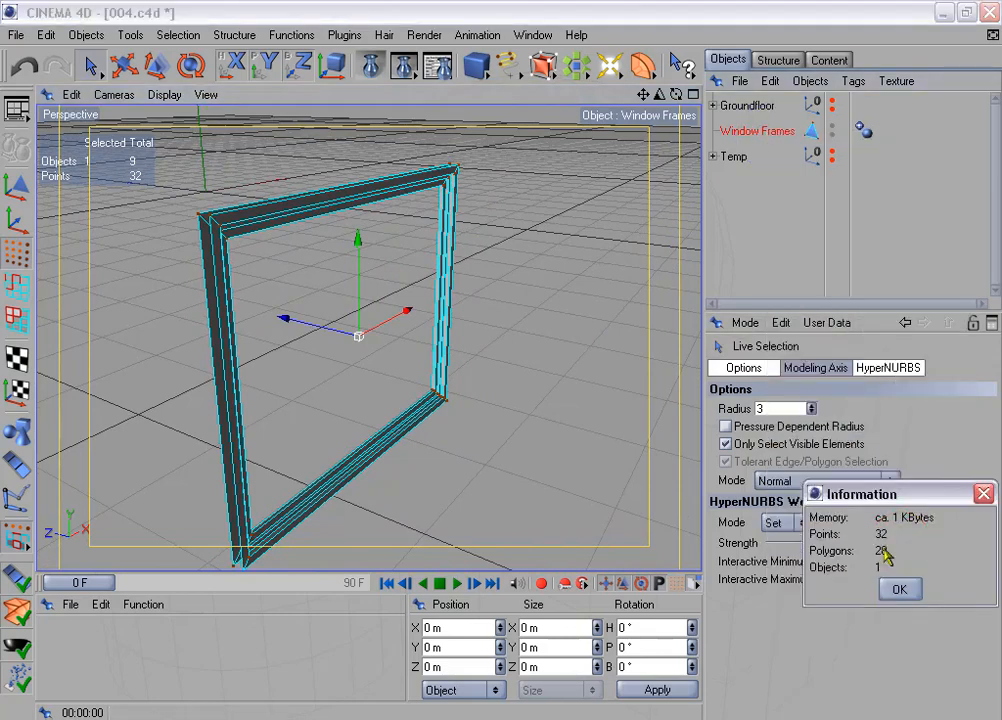
left_click_drag(848, 202, 845, 210)
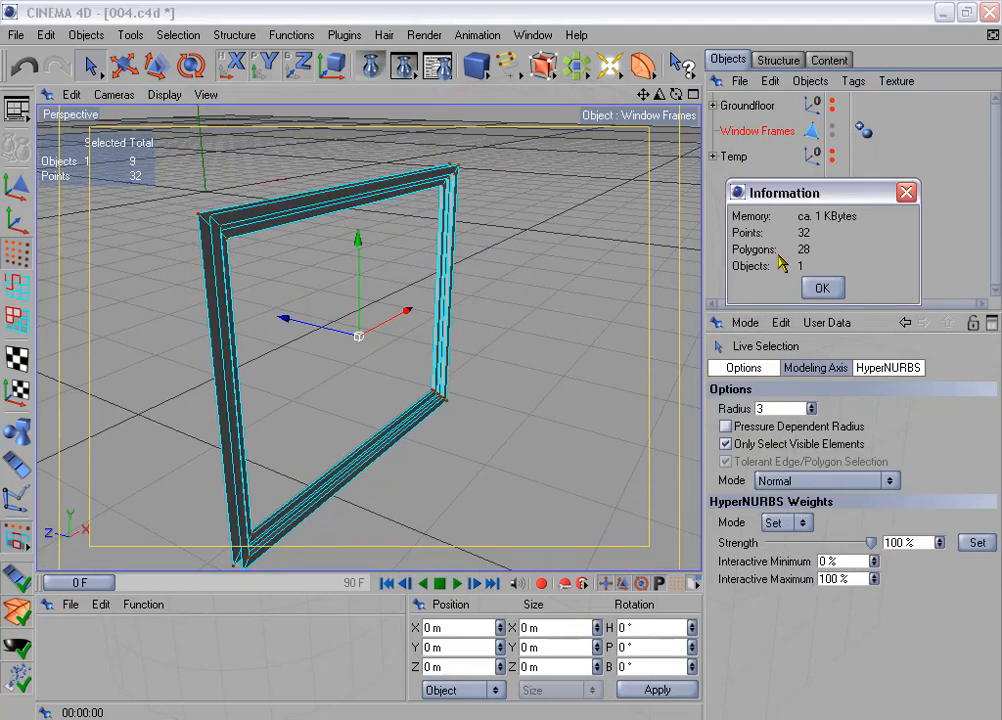
left_click(825, 287)
Switch to edge editing and clear the existing edge selection on the window frame, with a lower corner in close view.
scroll(365, 336, "down", 3)
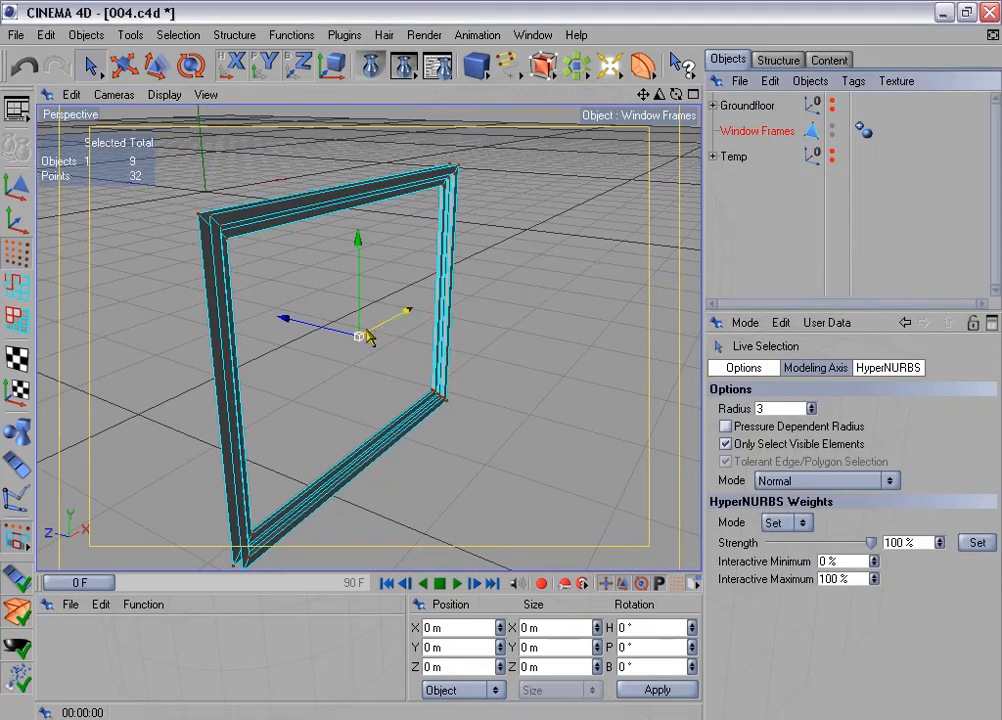
scroll(500, 361, "down", 3)
left_click_drag(501, 361, 464, 350, "alt")
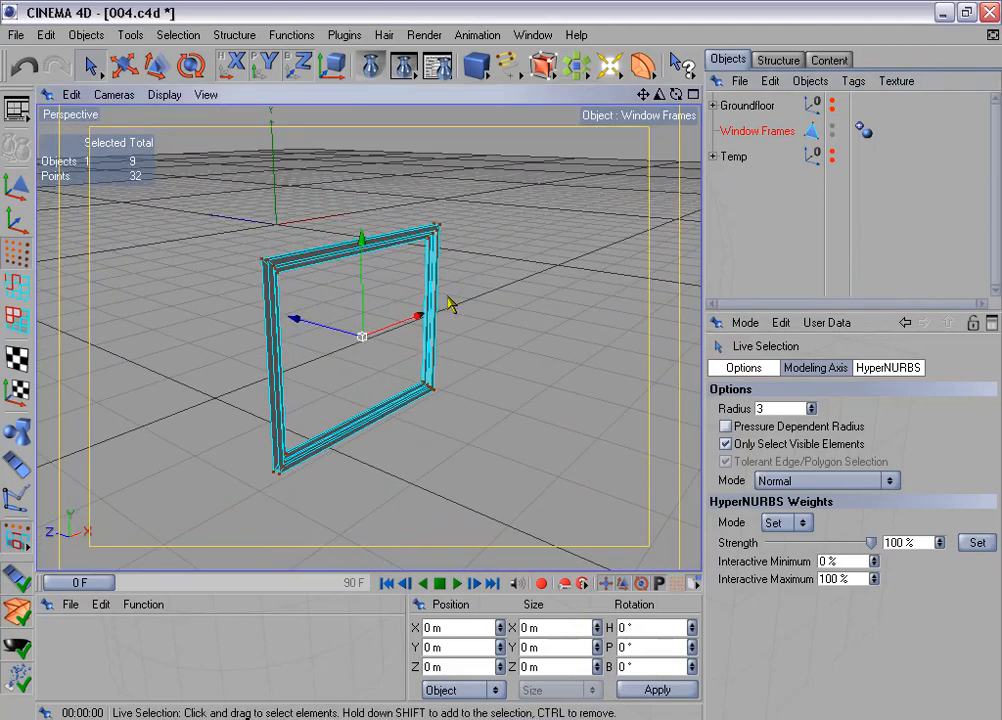
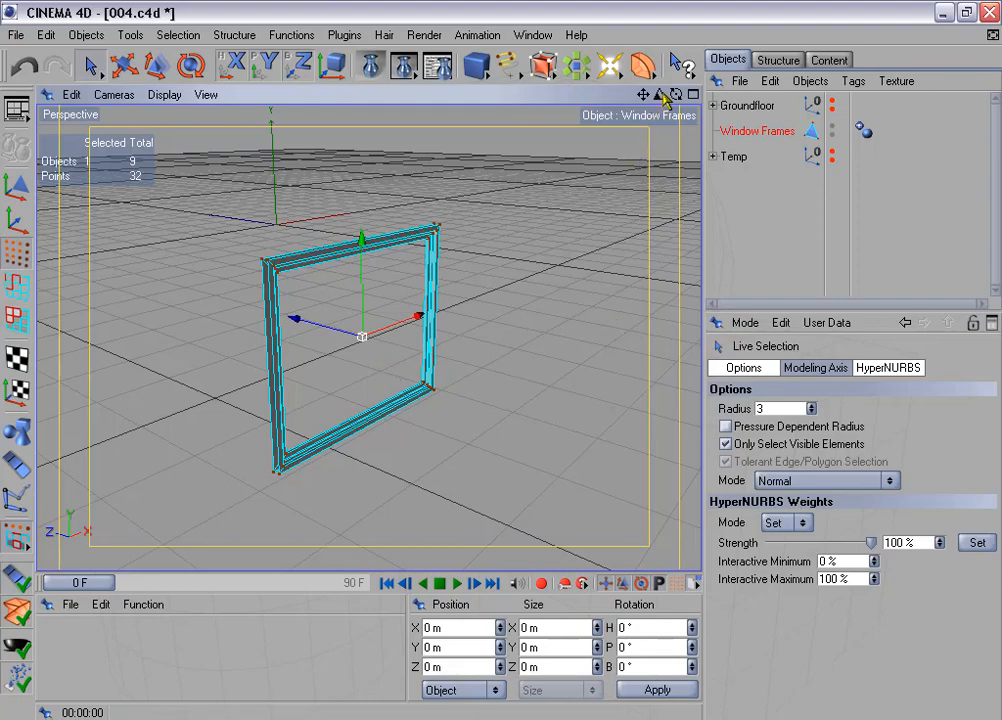
left_click_drag(660, 95, 785, 95)
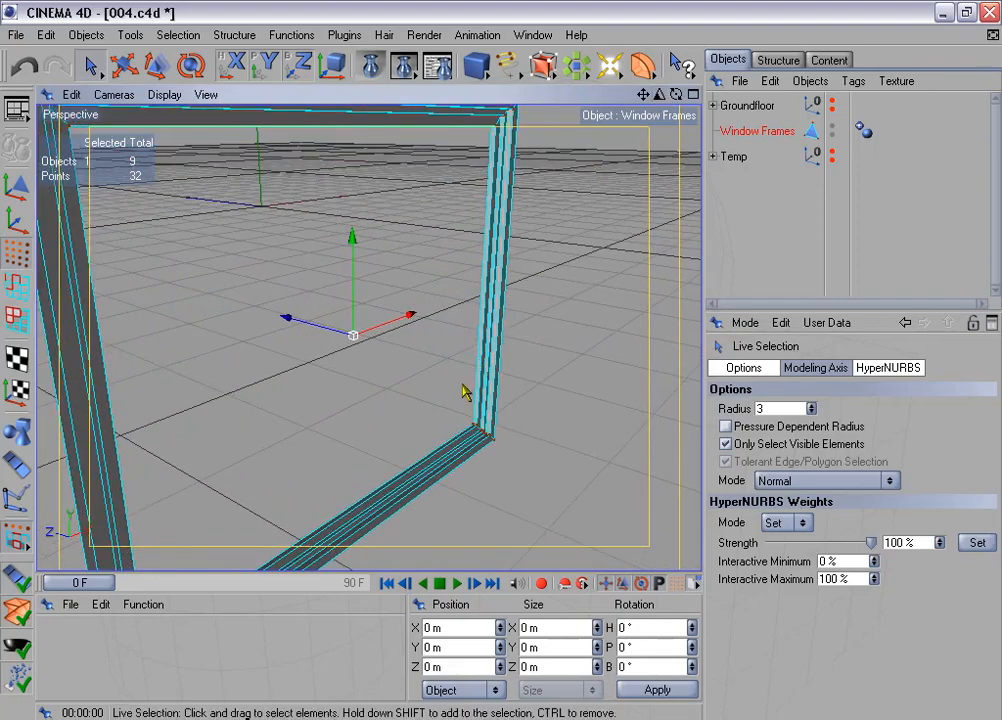
left_click_drag(518, 355, 485, 428, "alt")
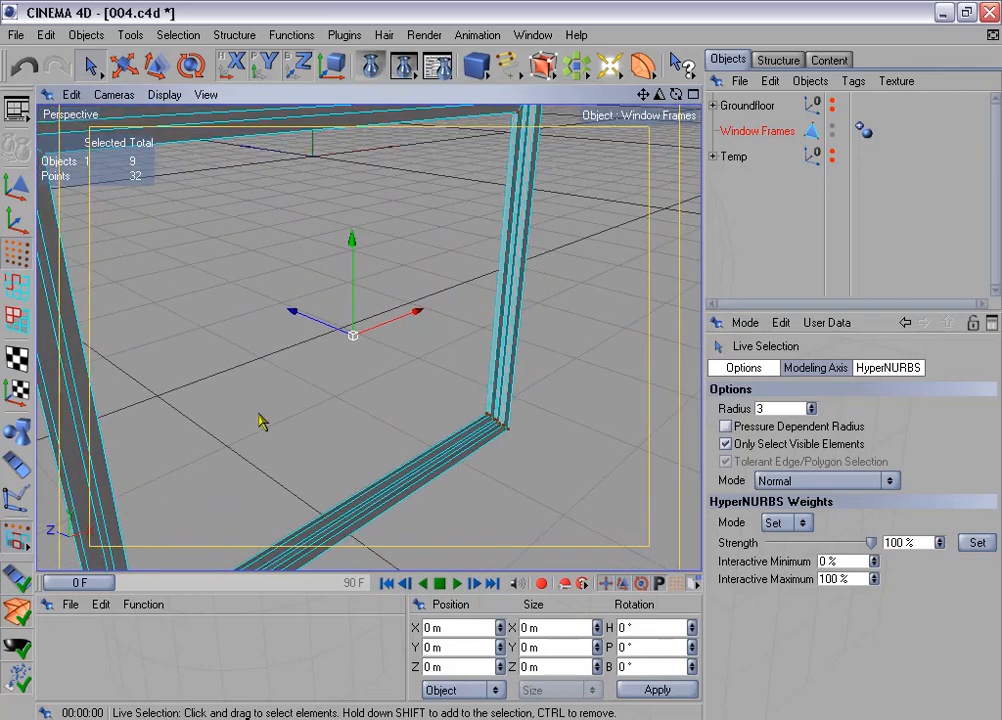
left_click(16, 287)
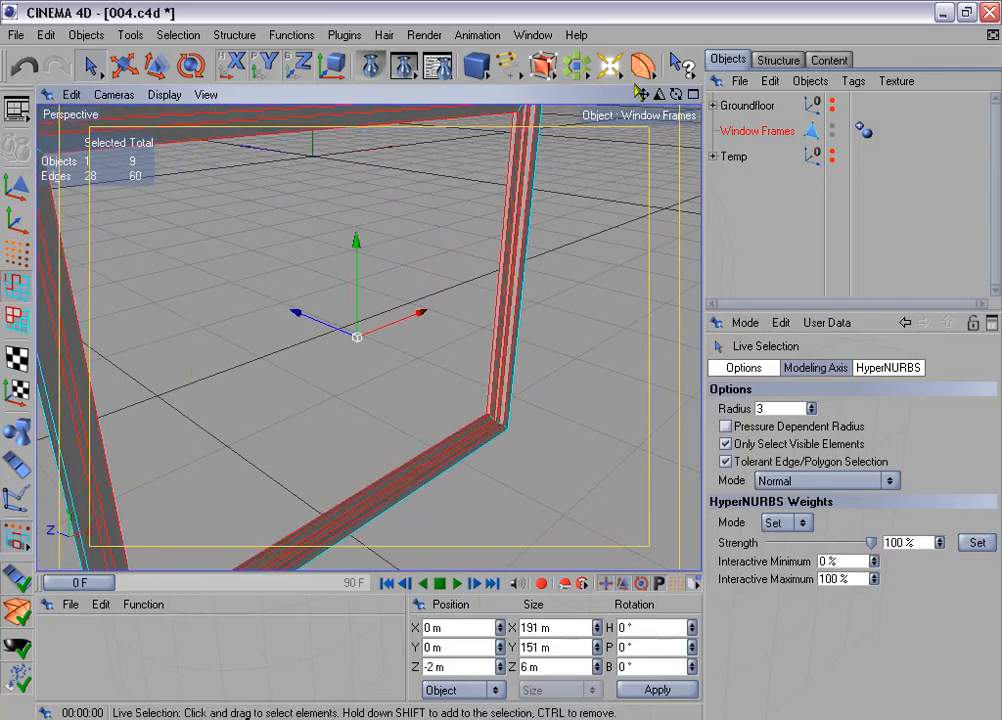
left_click_drag(659, 95, 712, 95)
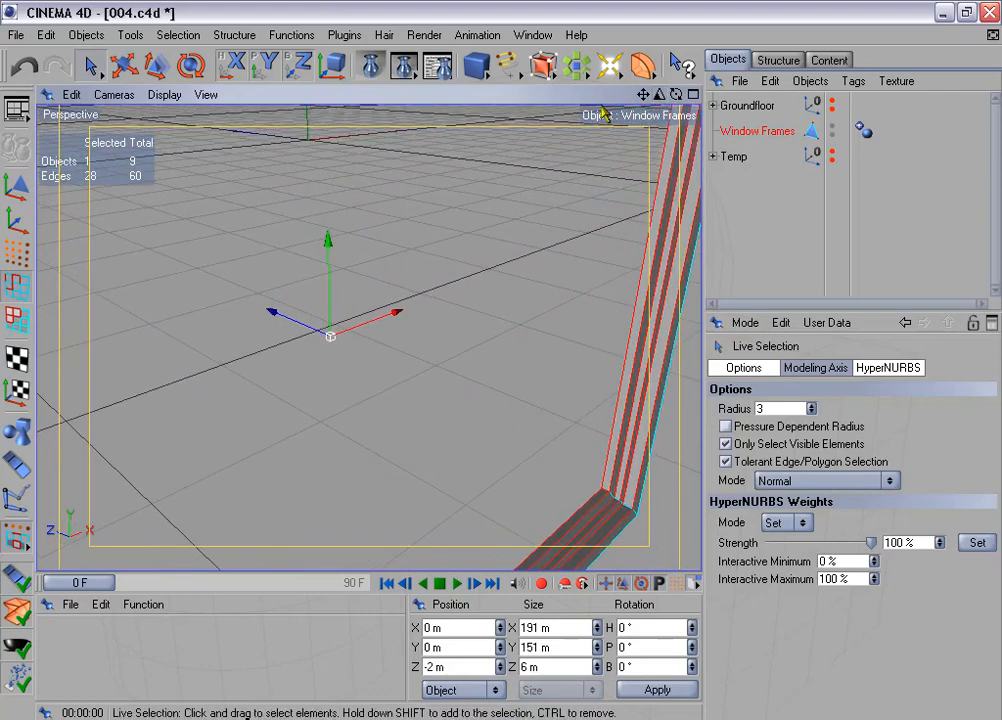
middle_click_drag(553, 240, 421, 153, "alt")
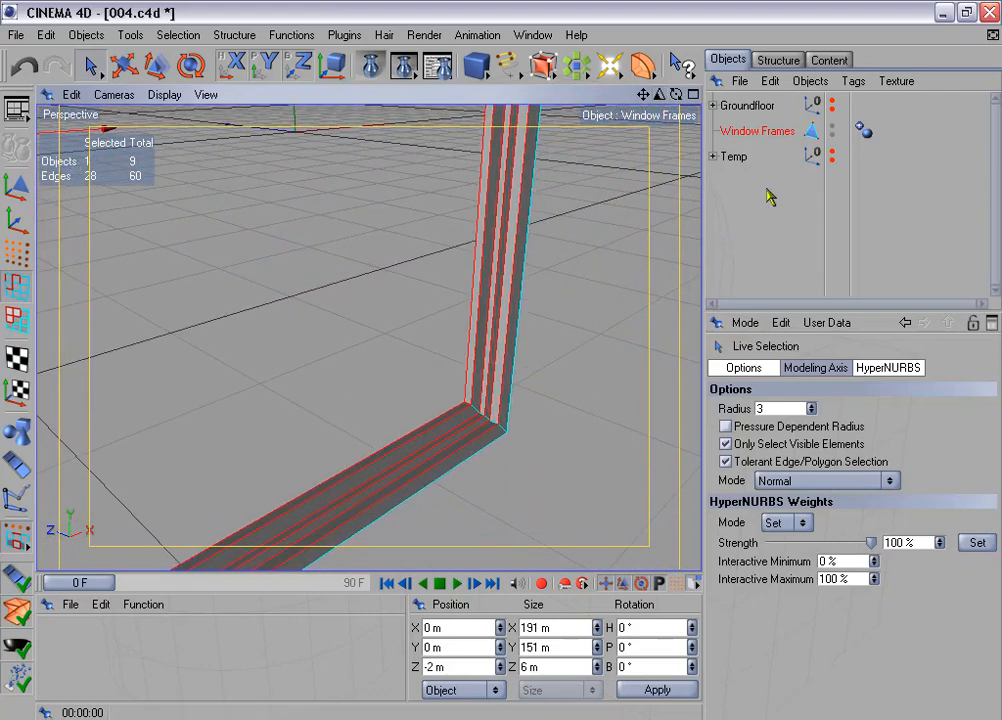
right_click_drag(499, 360, 607, 352, "alt")
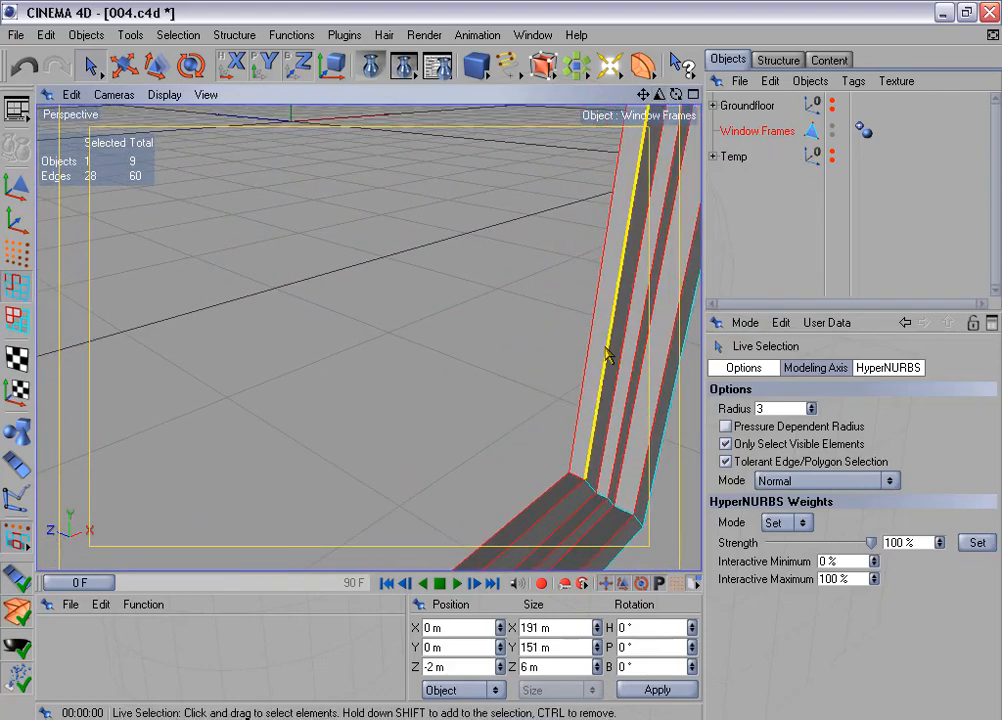
middle_click_drag(607, 352, 517, 283, "alt")
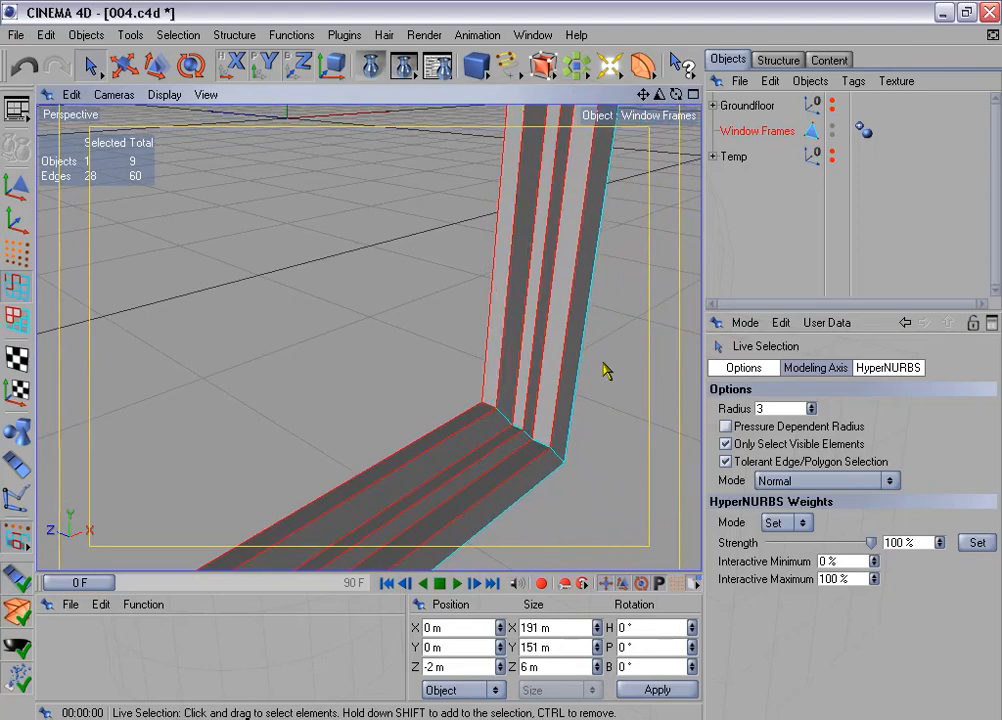
left_click(604, 370)
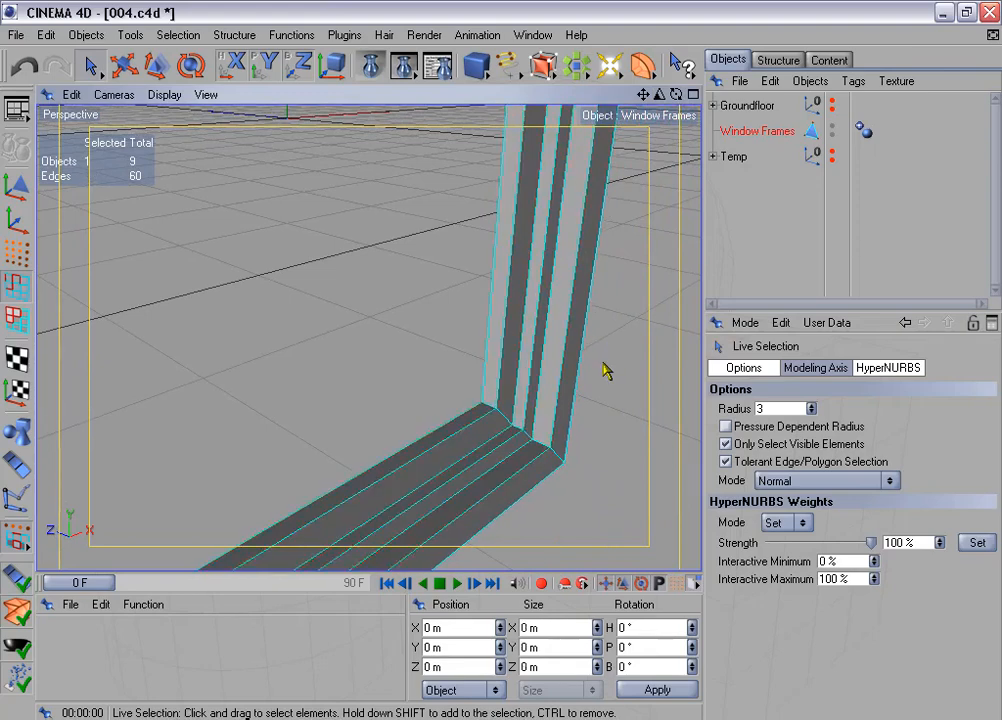
Loop-select the five edge loops along the frame's stepped profile, leaving out its innermost and outermost borders.
left_click(168, 34)
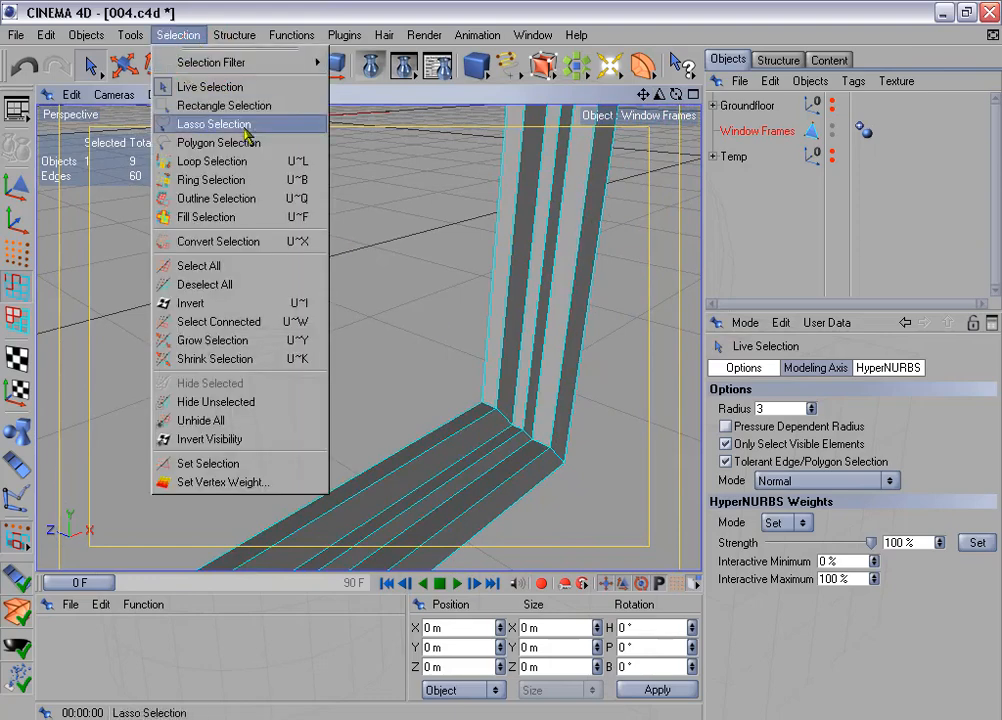
left_click(250, 161)
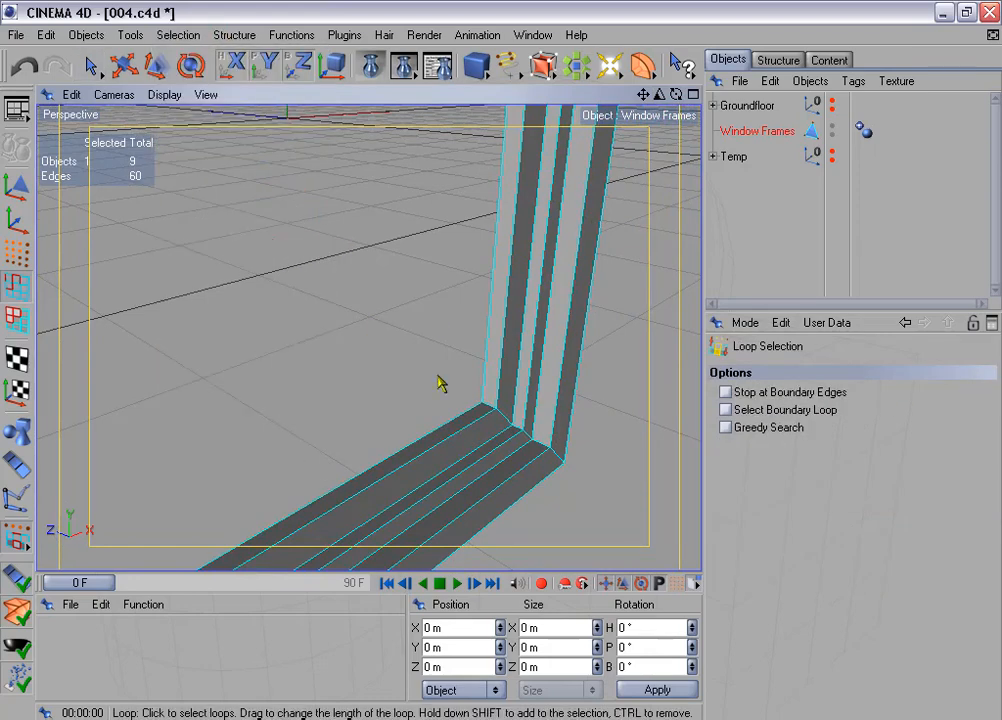
left_click(488, 430)
left_click(500, 447, "shift")
left_click(516, 460, "shift")
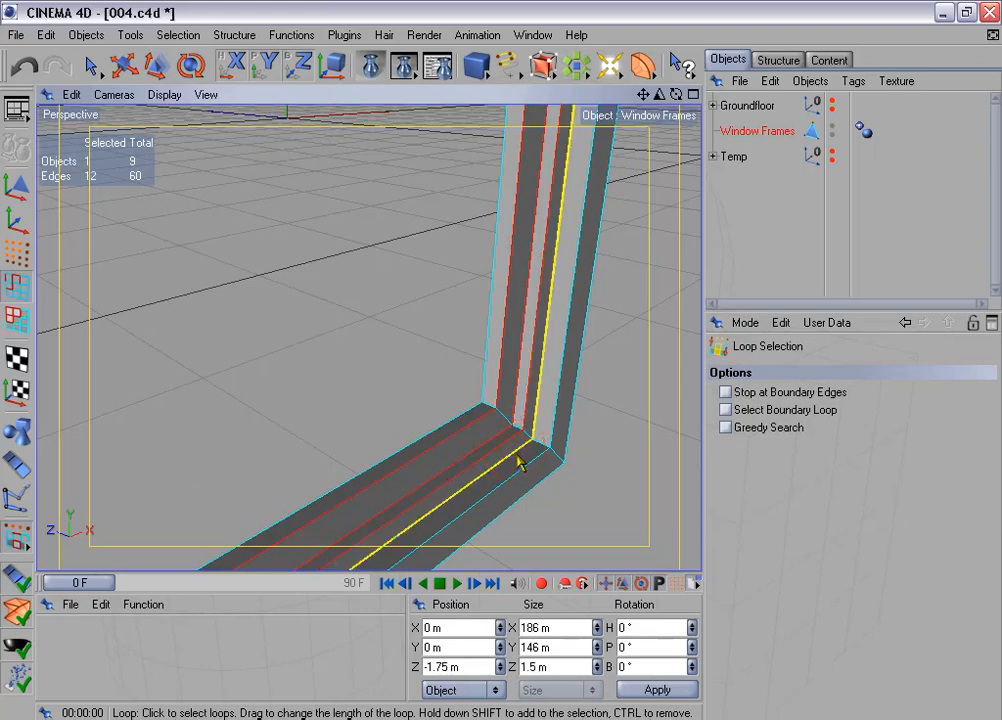
left_click(528, 463, "shift")
left_click(526, 470, "shift")
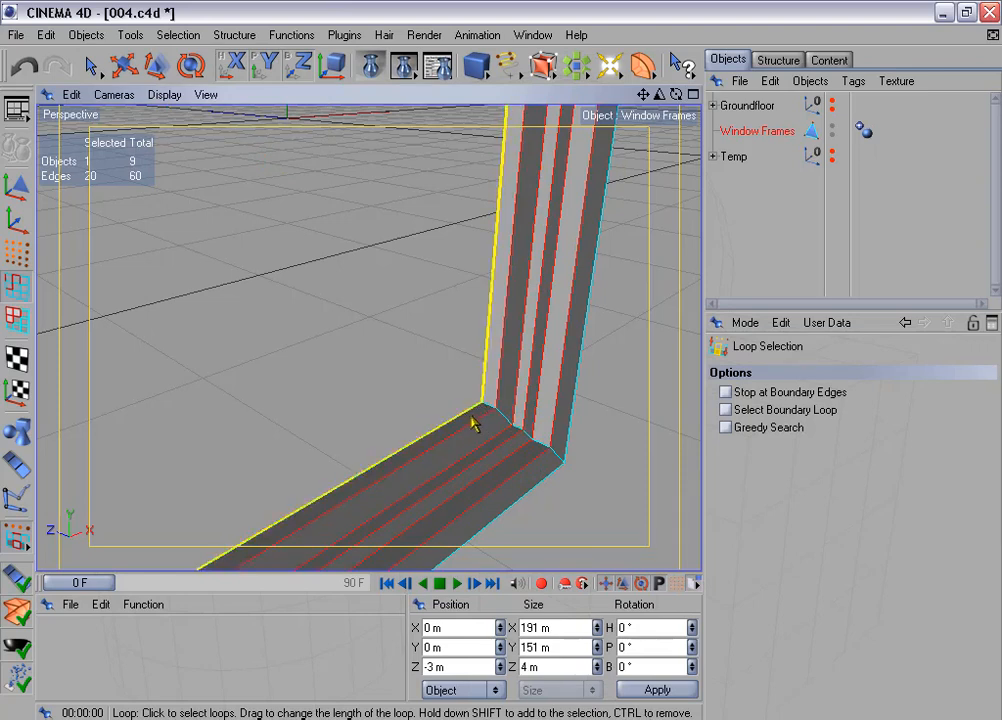
Add three rings of short mitred corner edges to the loops with Ring Selection and store the result as an edge selection tag.
left_click(183, 35)
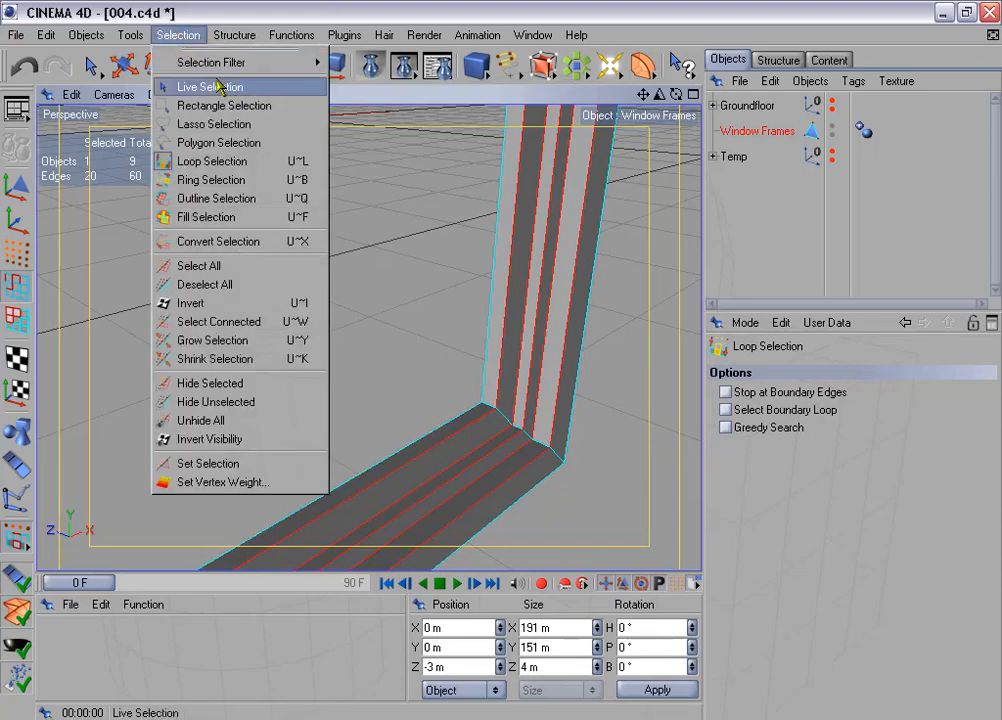
left_click(255, 181)
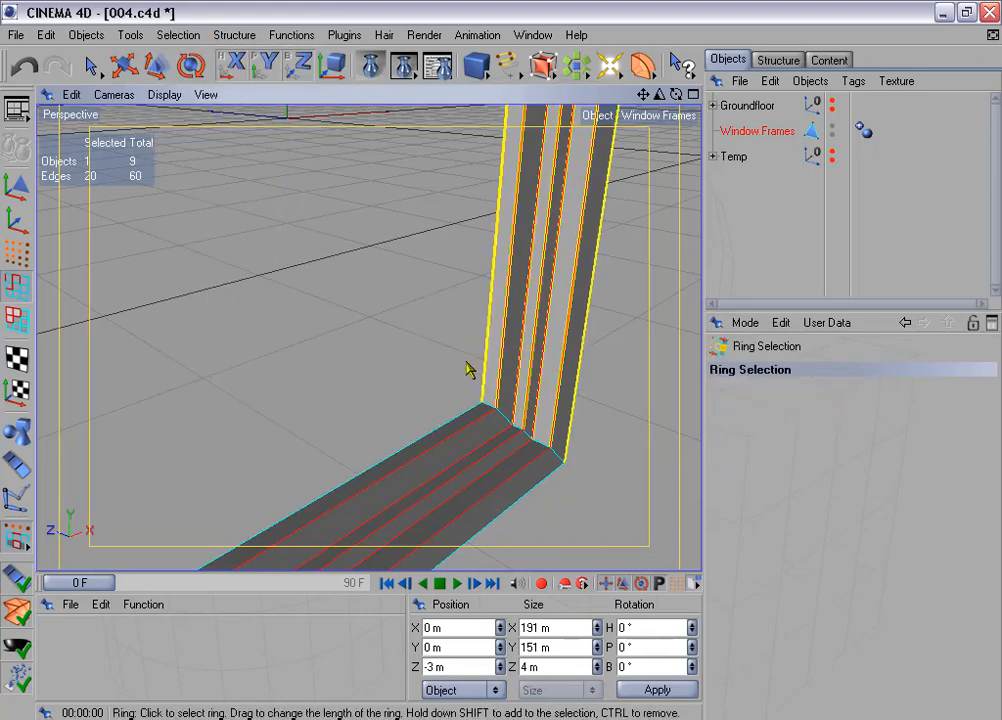
left_click(488, 409)
key("ctrl+z")
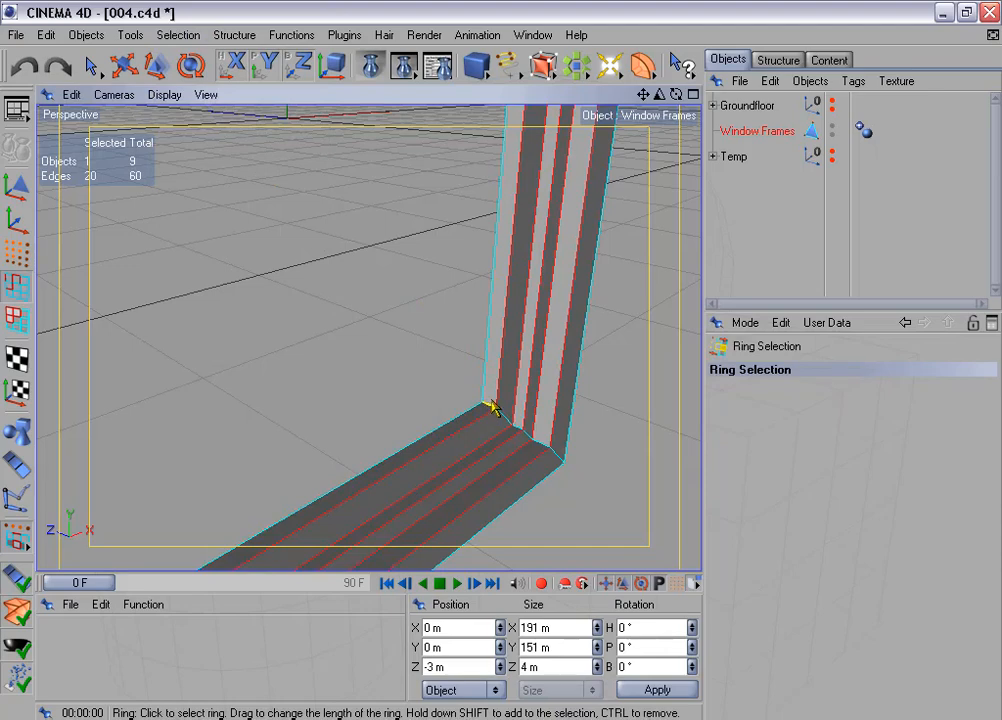
left_click(490, 405, "shift")
left_click(516, 428, "shift")
left_click(538, 448, "shift")
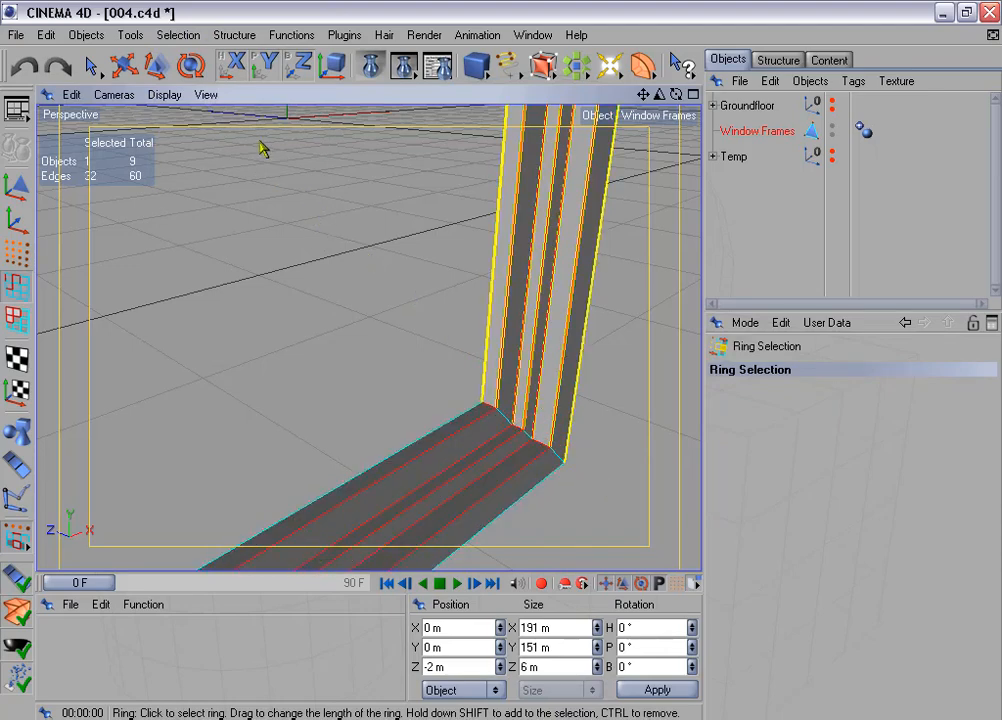
left_click(176, 35)
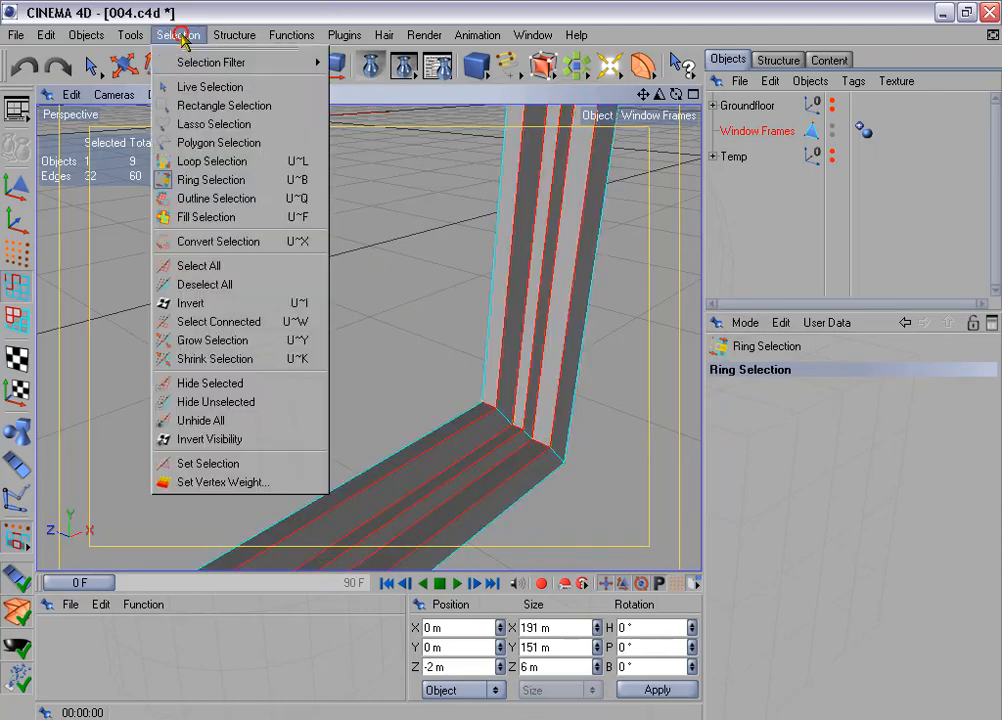
left_click(259, 466)
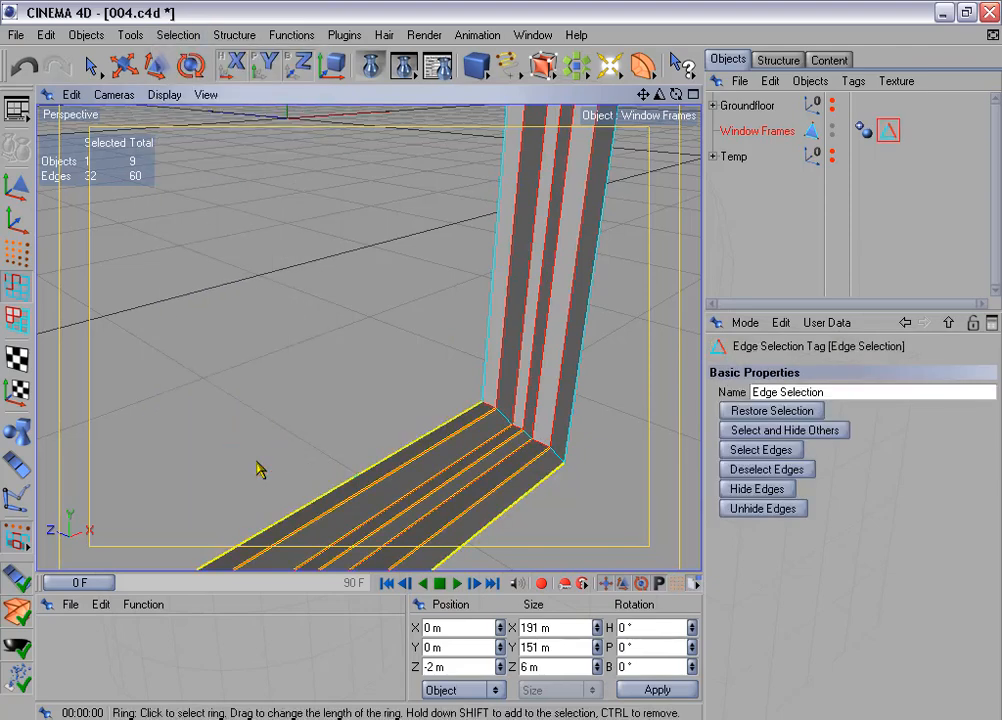
Bevel the selected frame edges with an inner offset of 0.1 m, linear type and 0 subdivisions.
left_click(238, 36)
left_click(293, 371)
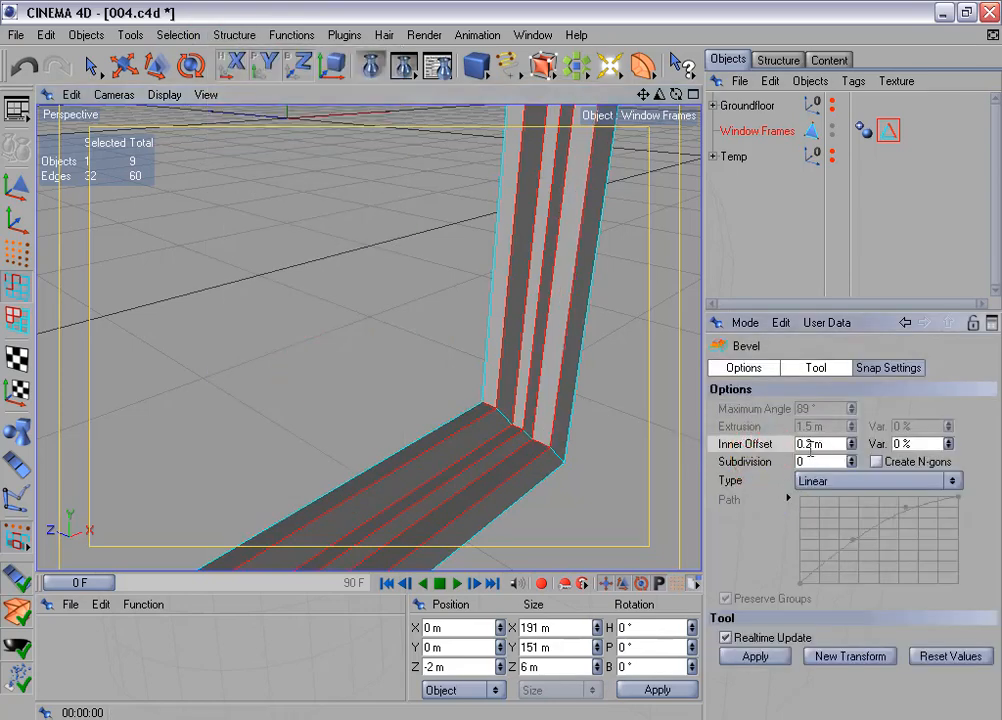
left_click(808, 444)
key("BackSpace")
key("BackSpace")
key("BackSpace")
type("1")
key("Return")
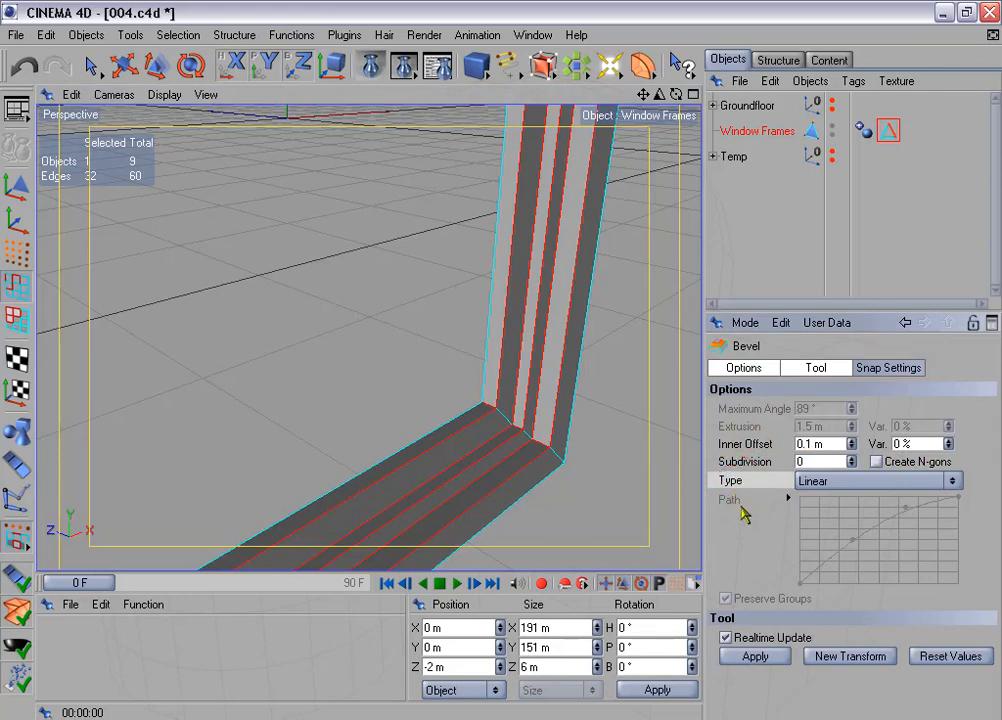
left_click(757, 657)
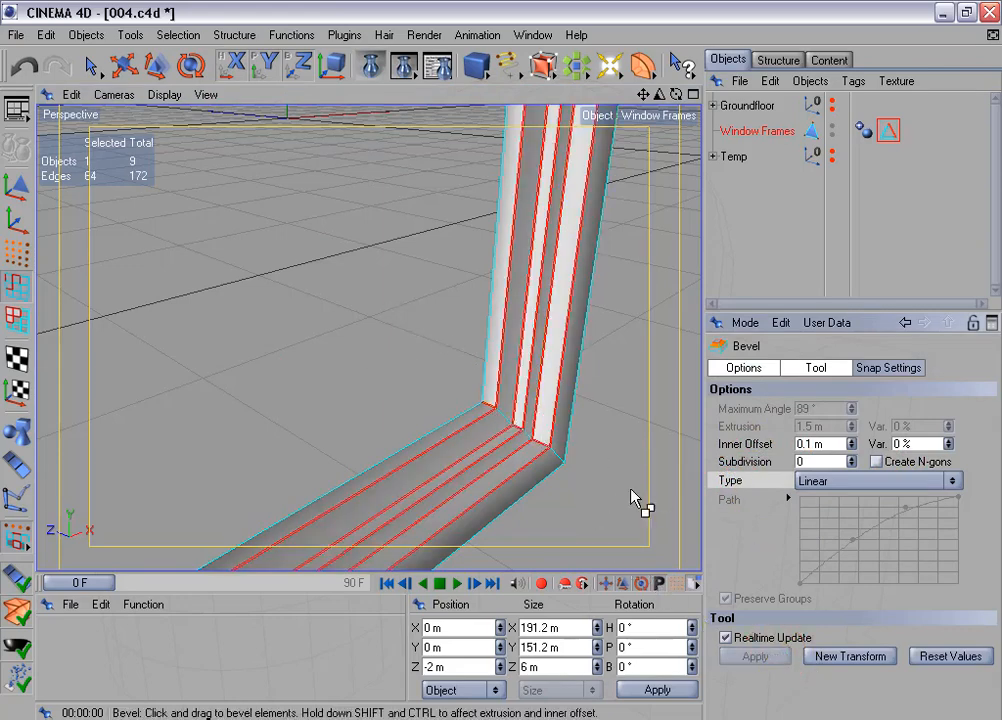
Set the Window Frames Phong tag's angle to 44° and render the view to check the bevelled edges.
left_click_drag(632, 497, 594, 480, "alt")
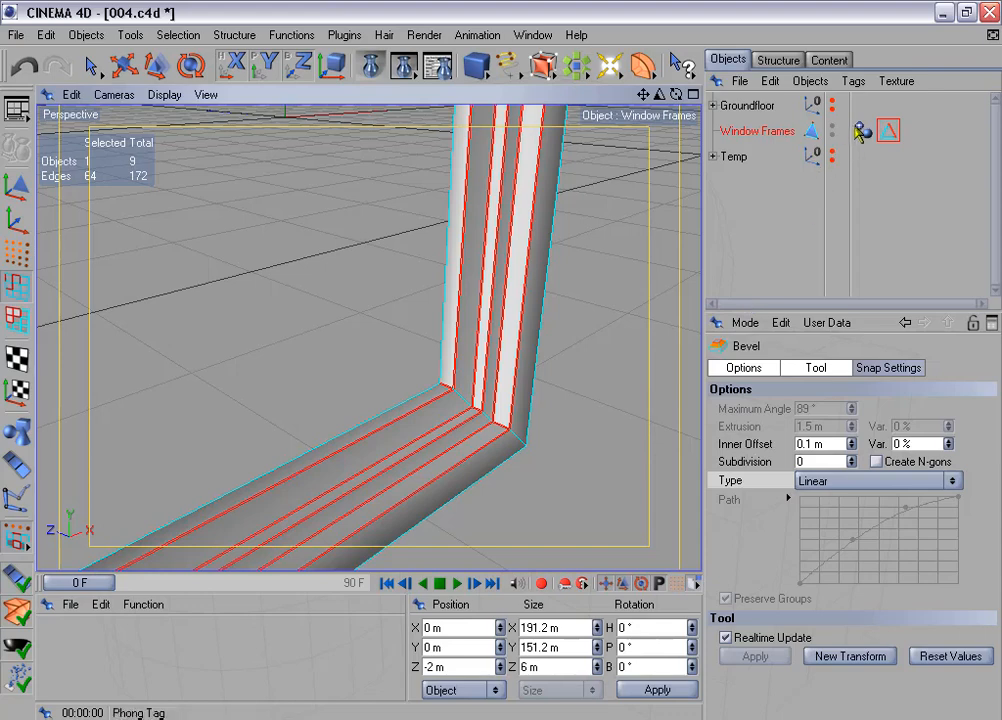
left_click(864, 131)
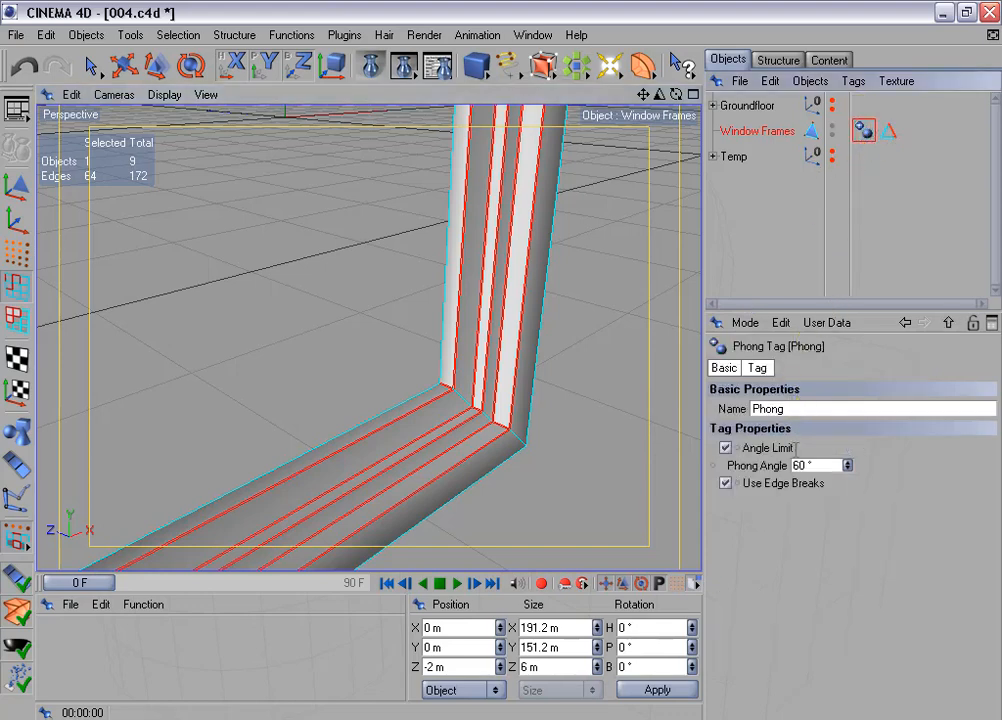
left_click_drag(848, 466, 848, 482)
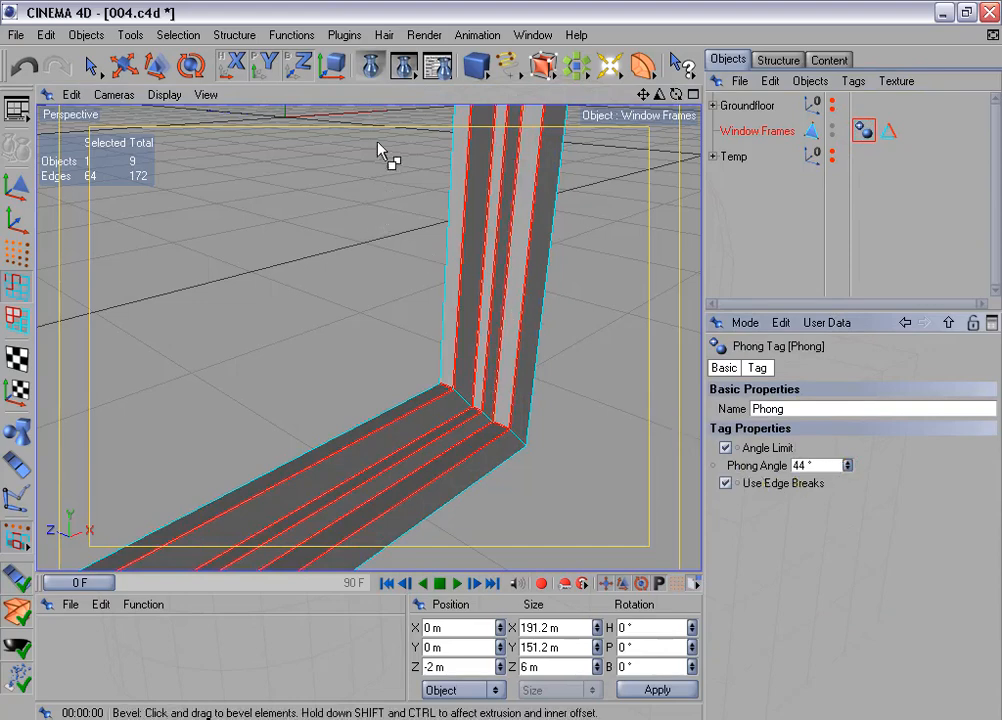
left_click(371, 65)
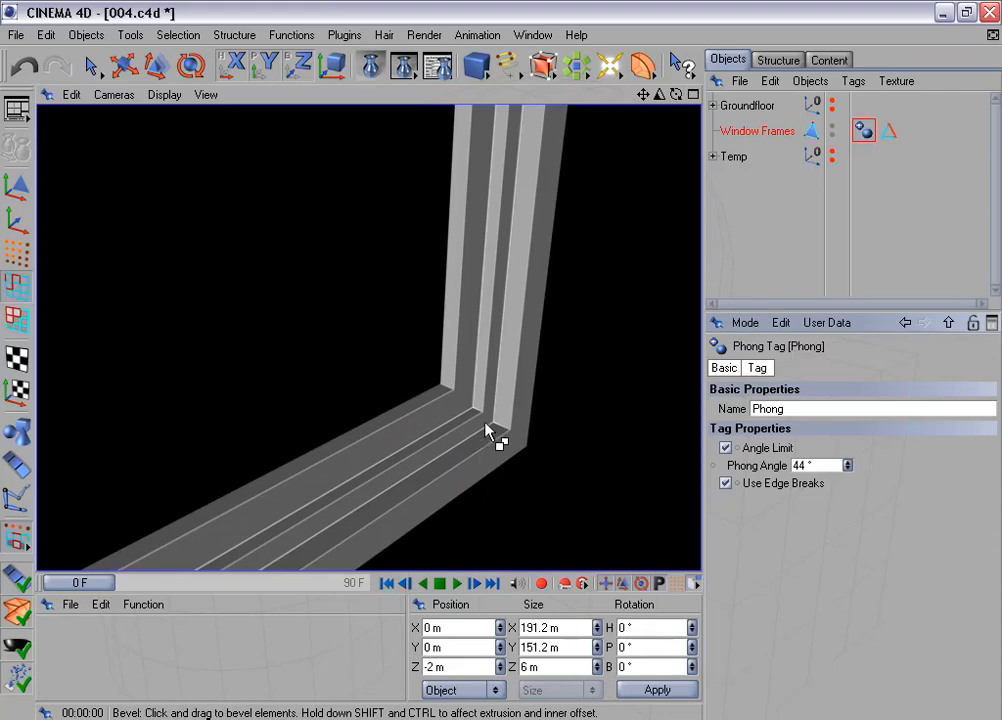
Undo the Phong angle change and the bevel on the window frame's edges.
mouse_move(663, 98)
left_mouse_down()
mouse_move(690, 98)
mouse_move(663, 98)
left_mouse_up()
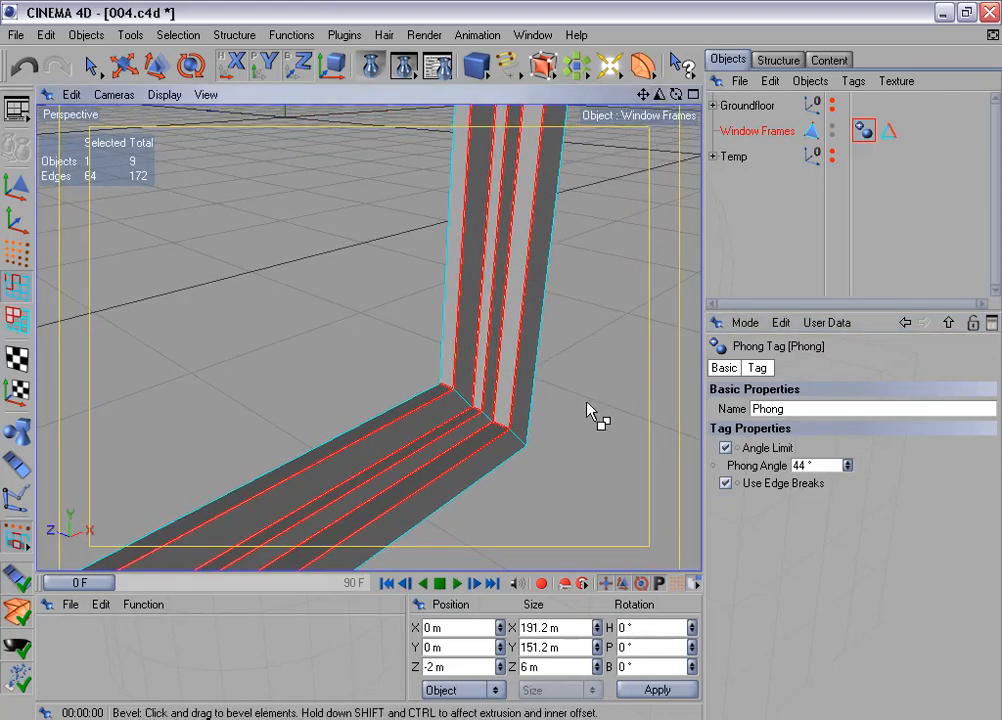
key("ctrl+z")
key("ctrl+z")
key("ctrl+z")
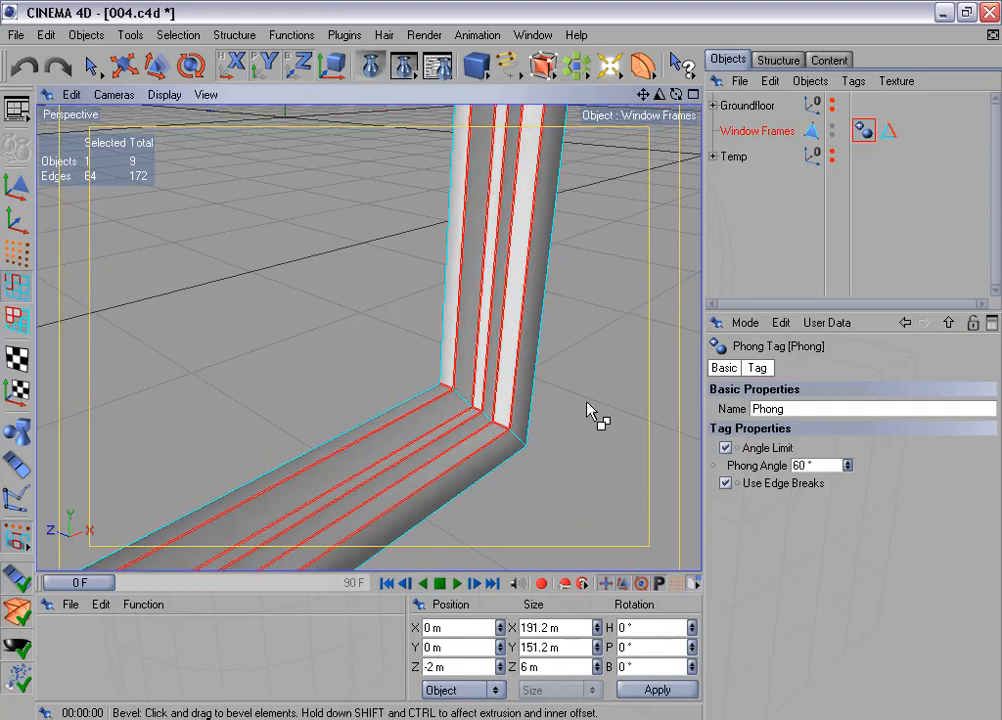
key("ctrl+z")
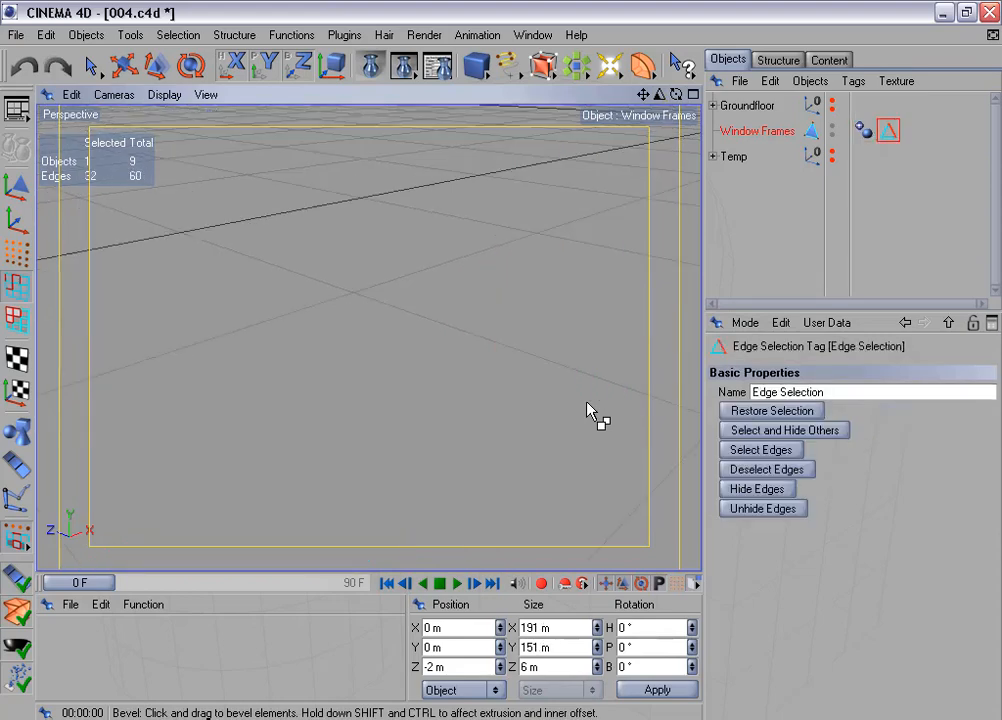
Make the Groundfloor group visible again in the editor and the renderer.
middle_click_drag(587, 403, 578, 396, "alt")
scroll(587, 404, "down", 10)
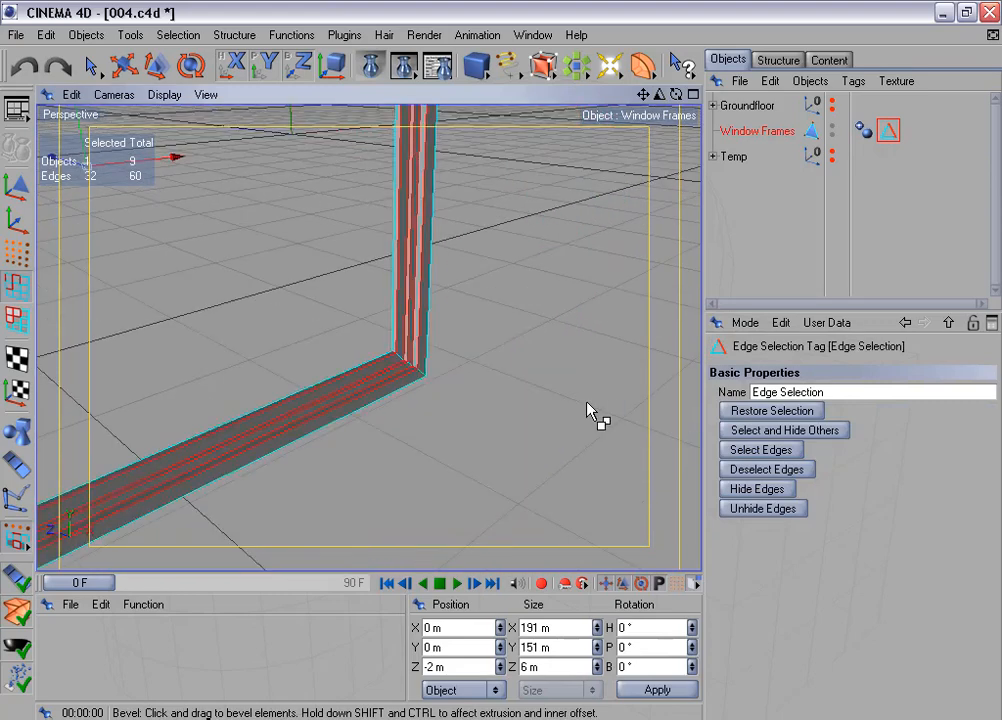
left_click_drag(552, 345, 676, 268, "alt")
left_click(832, 103)
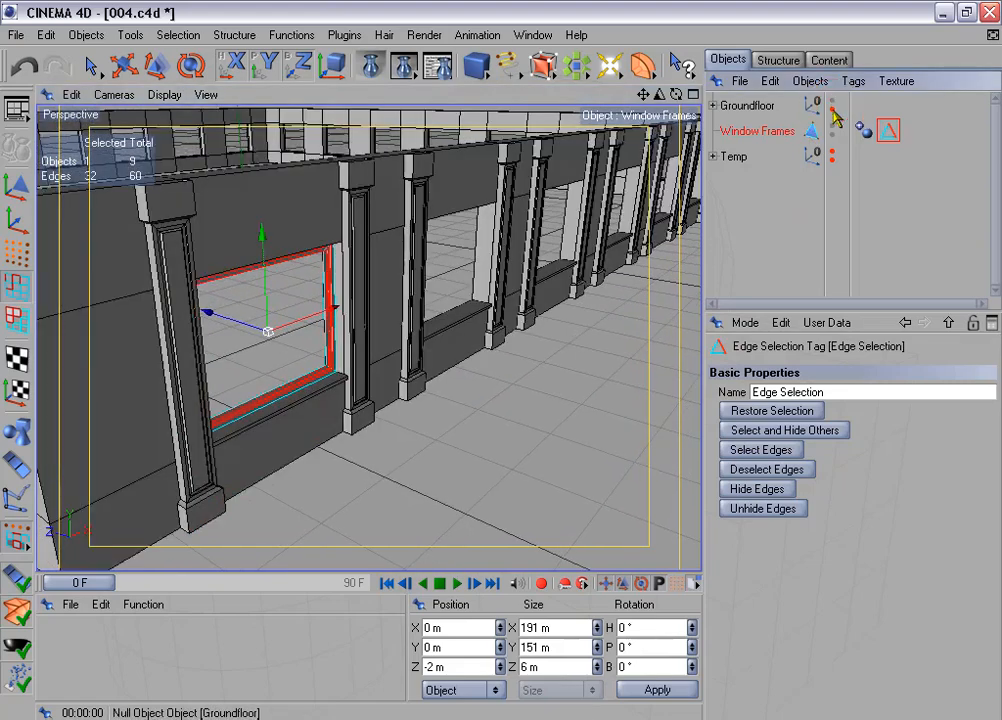
middle_click_drag(588, 293, 553, 319, "alt")
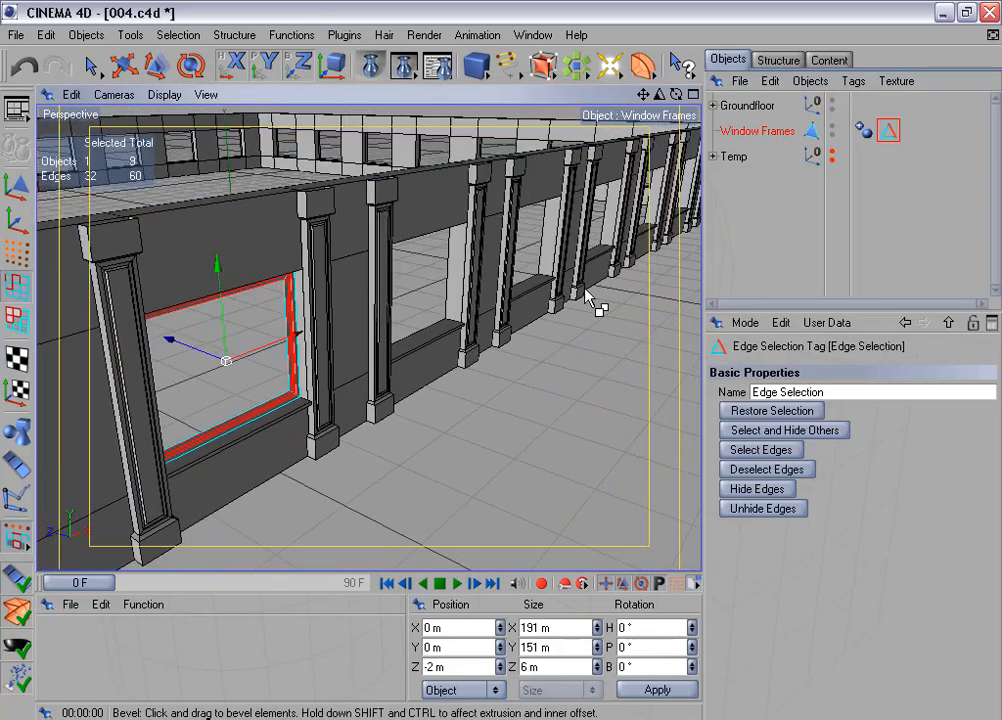
Duplicate the window frame along the facade as 6 linear copies, moved 350 m in X per step, with rotation disabled.
left_click(291, 35)
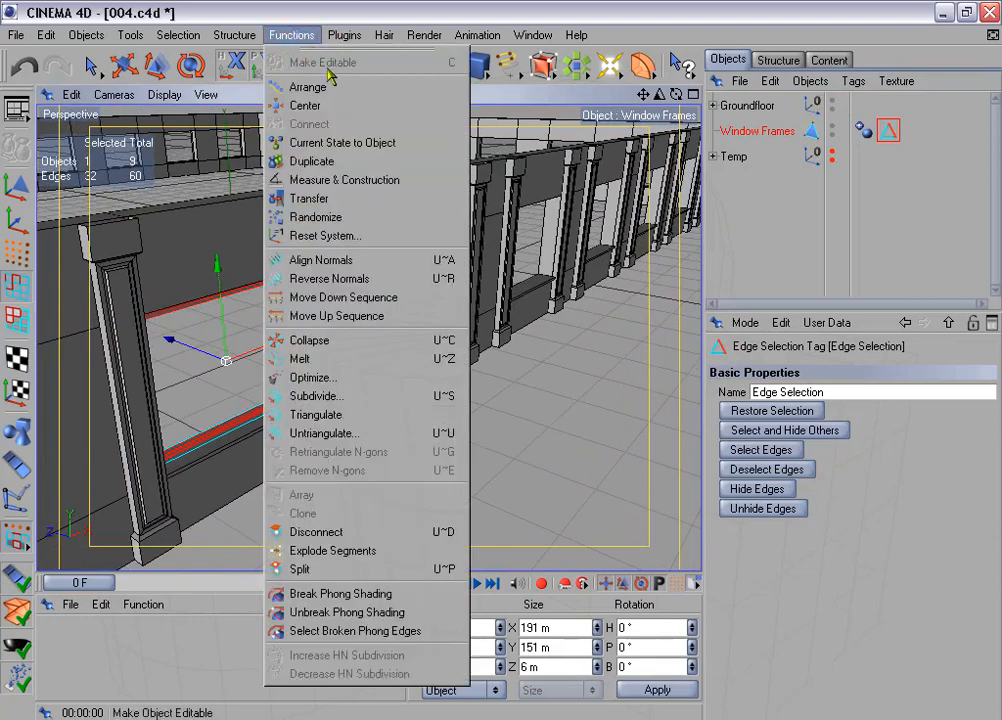
left_click(367, 160)
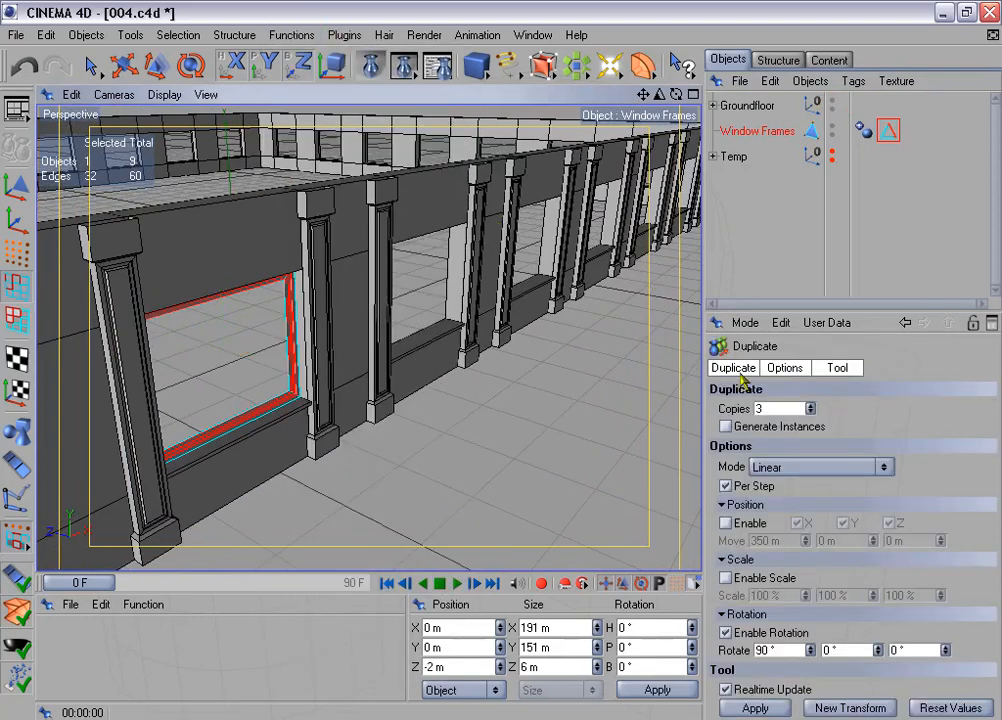
left_click(810, 405)
left_click(810, 405)
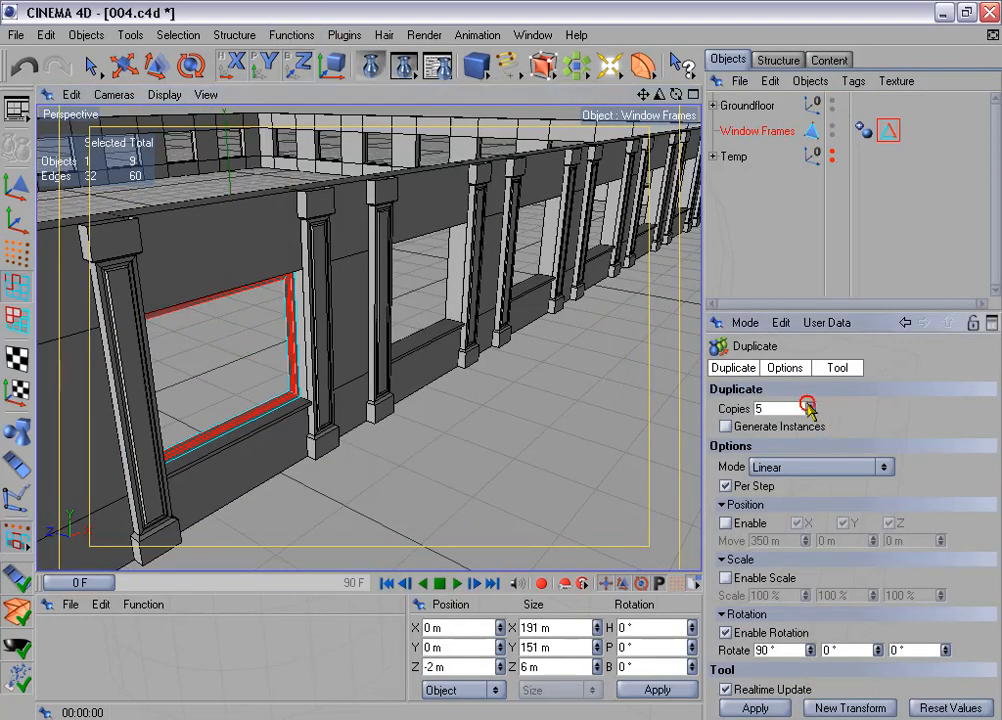
left_click(726, 523)
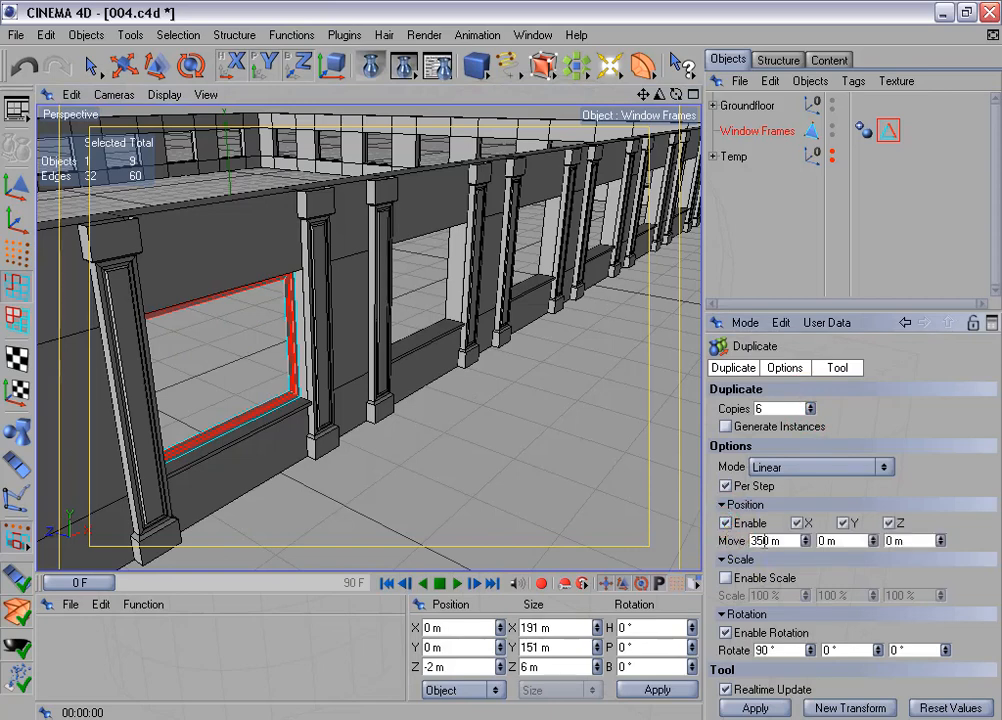
left_click(753, 540)
left_click(725, 633)
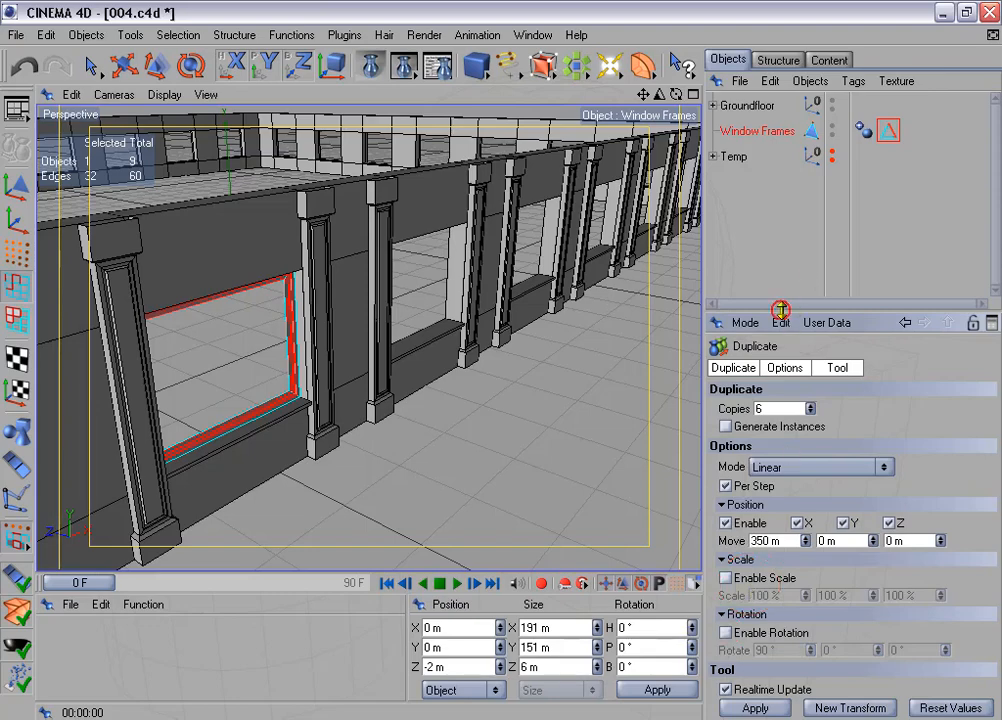
left_click_drag(781, 312, 781, 245)
left_click(752, 643)
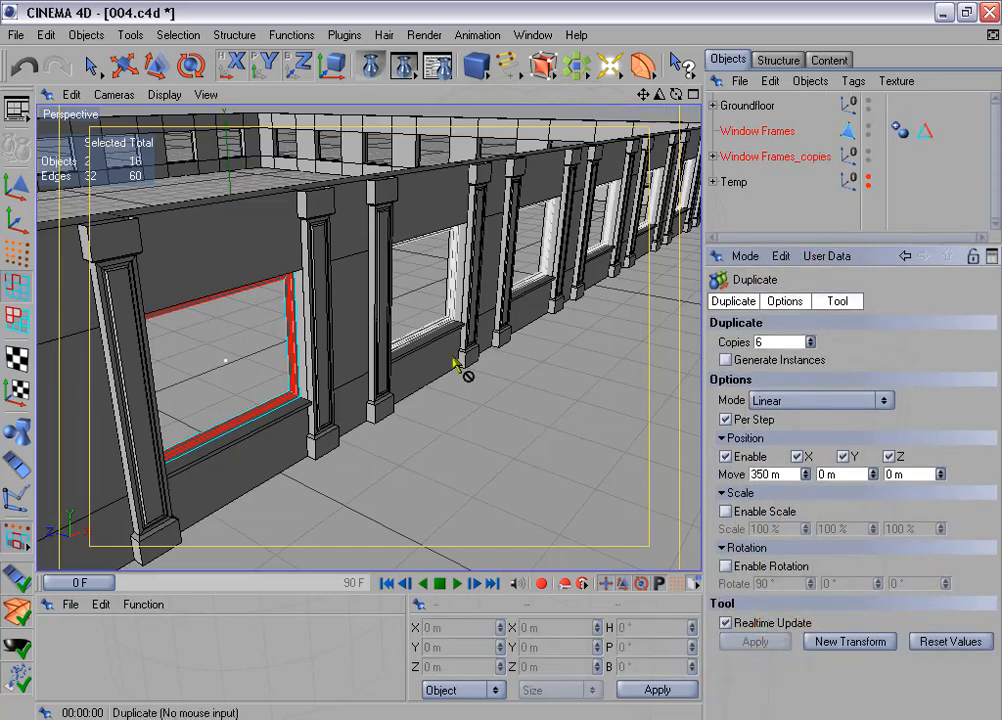
scroll(462, 365, "down", 3)
scroll(452, 356, "down", 1)
middle_click_drag(548, 277, 478, 296, "alt")
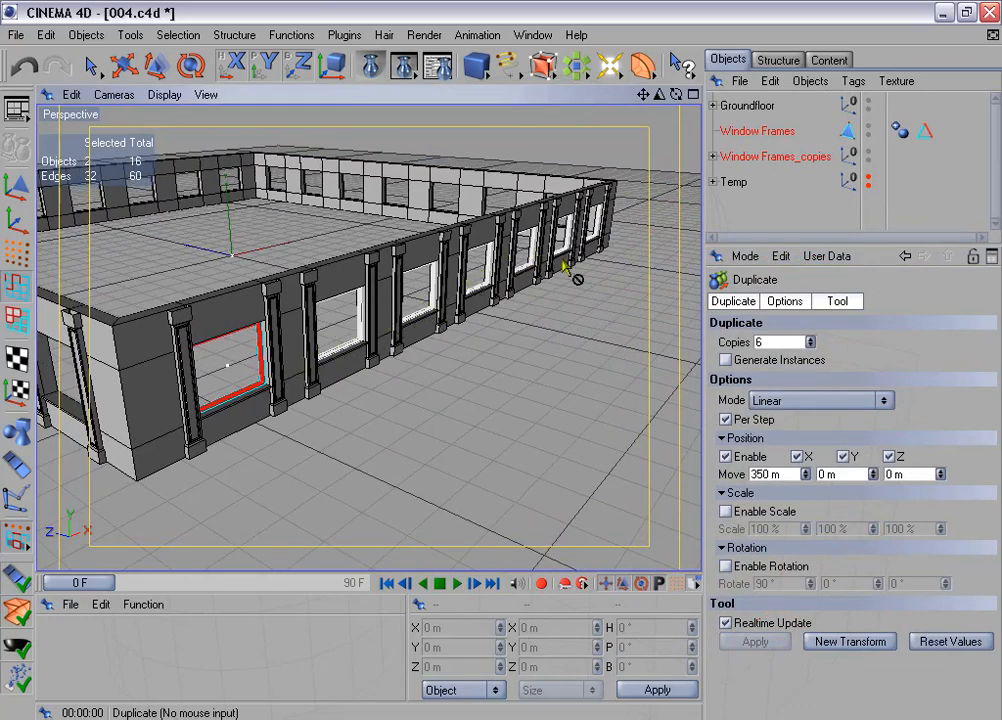
Connect the original window frame and its six copies into one polygon object.
left_click_drag(764, 246, 764, 324)
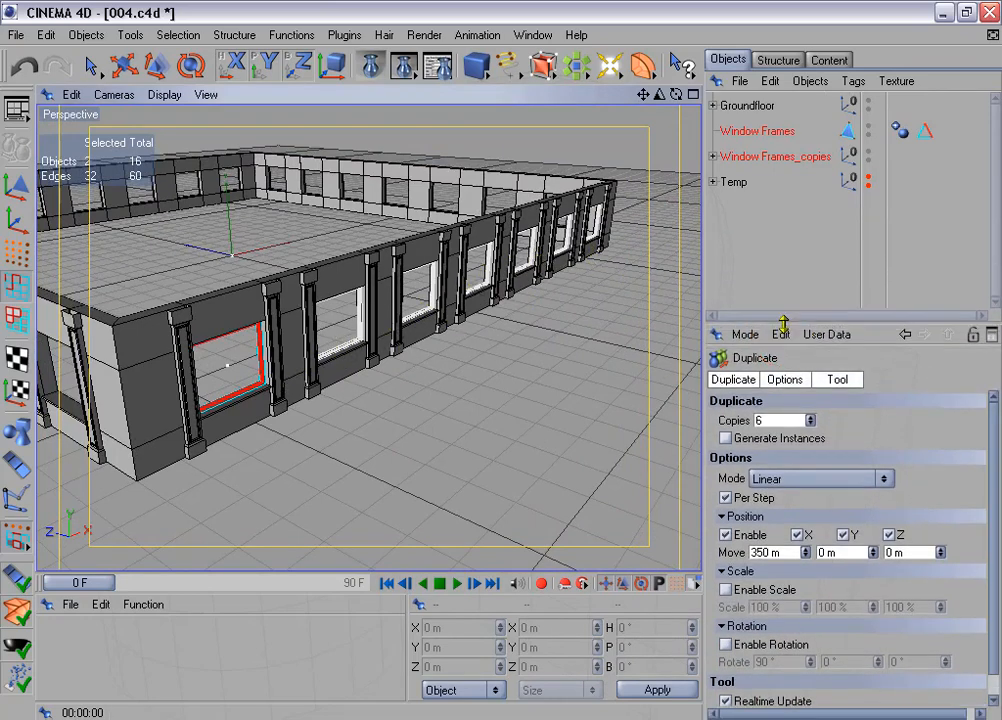
left_click(758, 138)
left_click(712, 156)
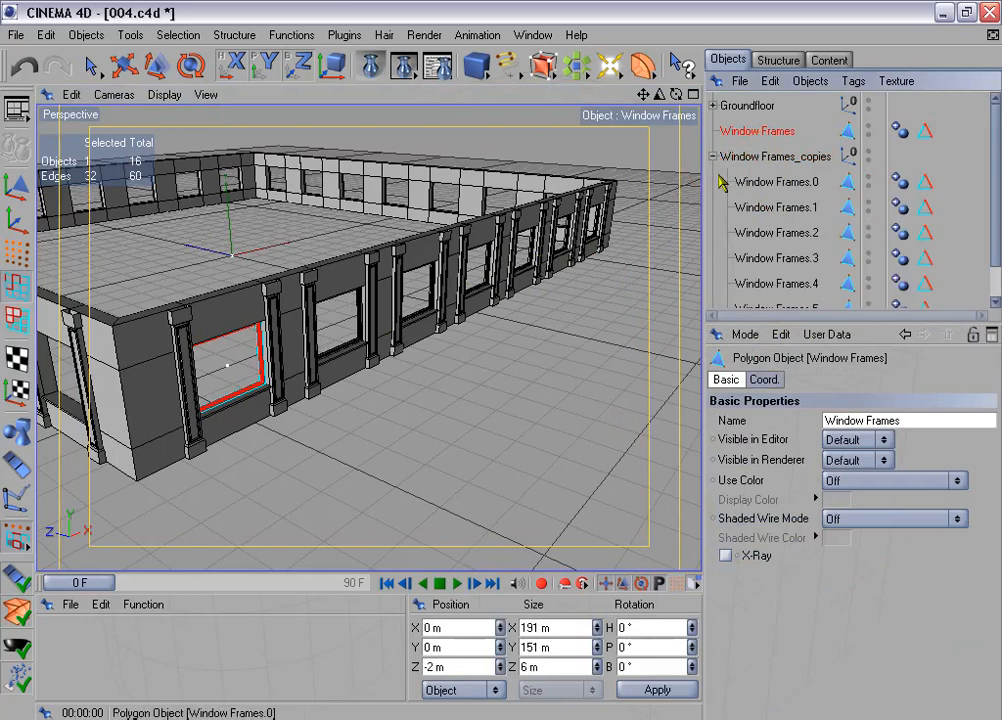
scroll(786, 300, "down", 2)
left_click(785, 276, "shift")
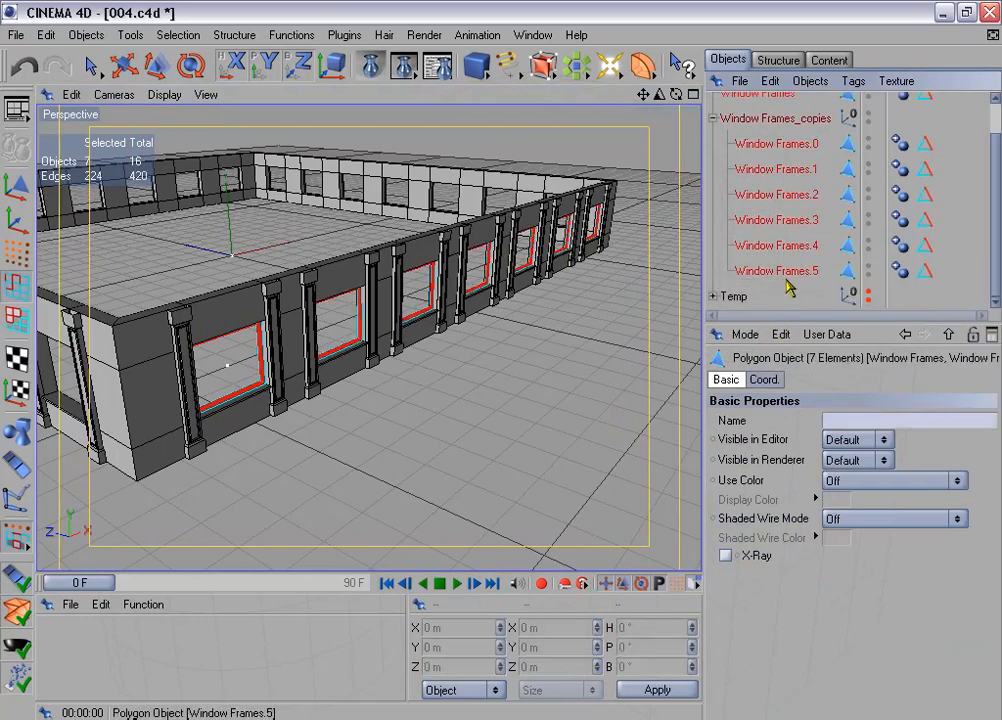
left_click(292, 35)
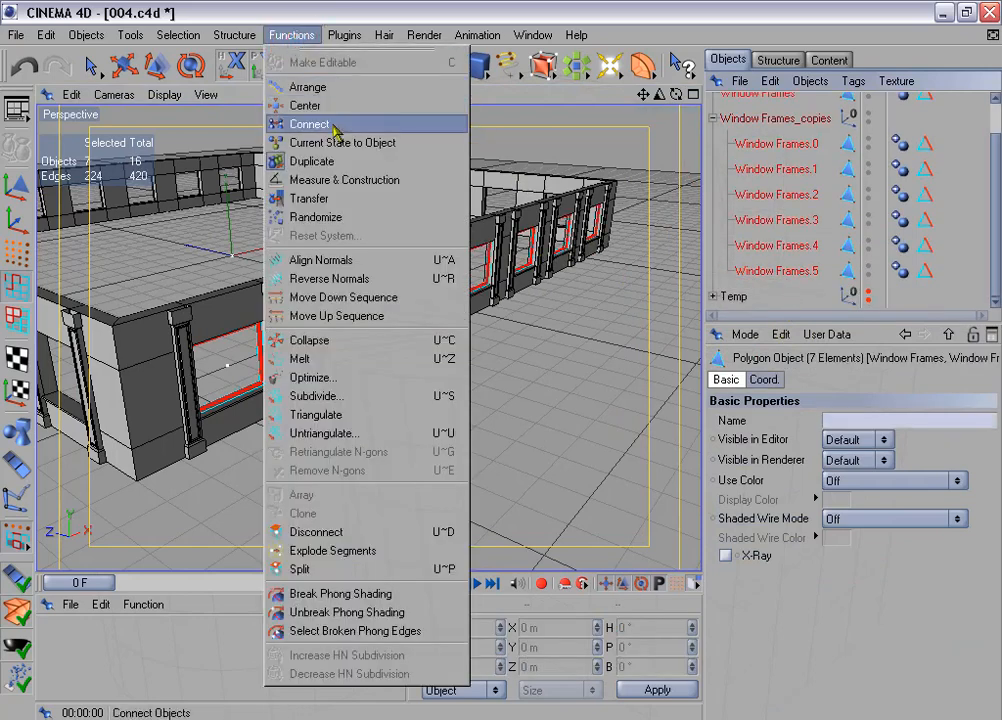
right_click(785, 176)
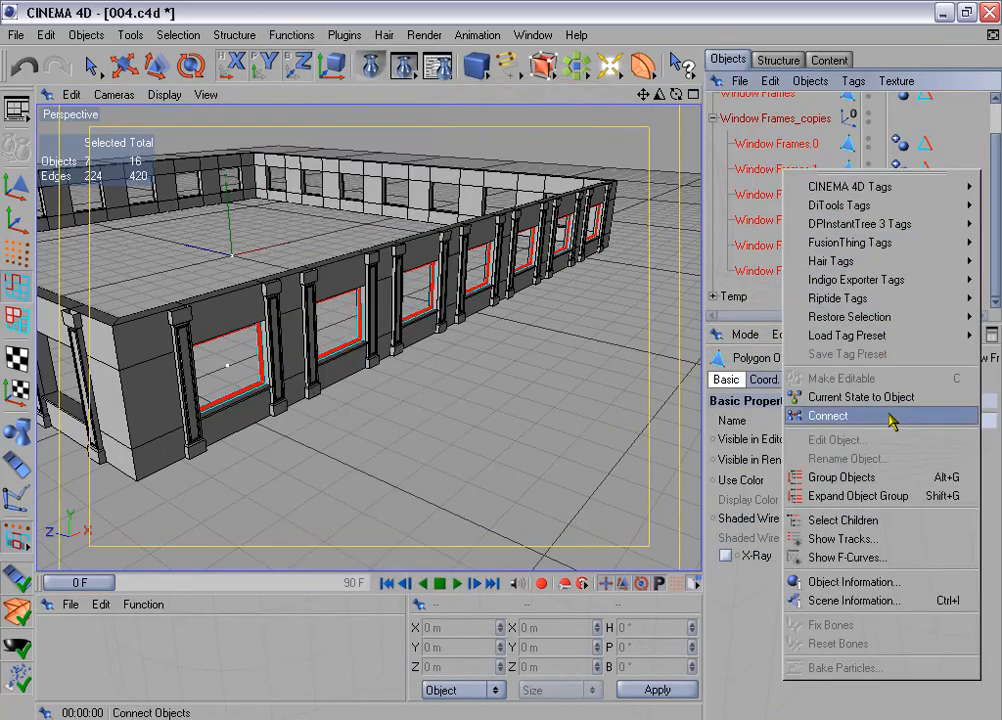
left_click(858, 416)
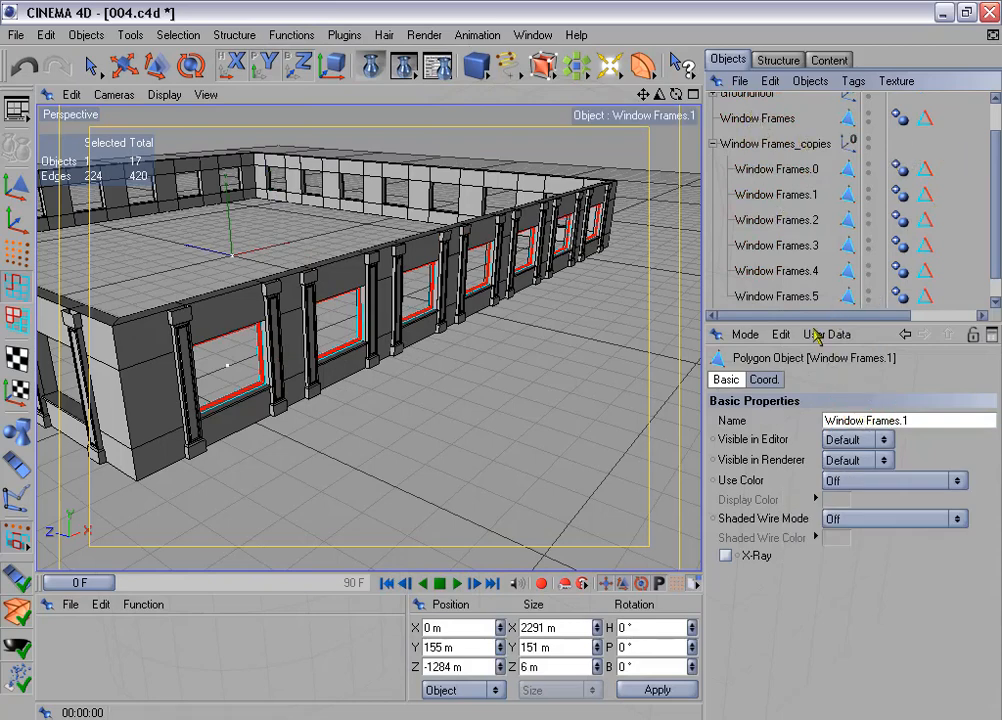
Delete the original Window Frames object and the Window Frames_copies group, keeping the connected object.
left_click_drag(812, 321, 803, 404)
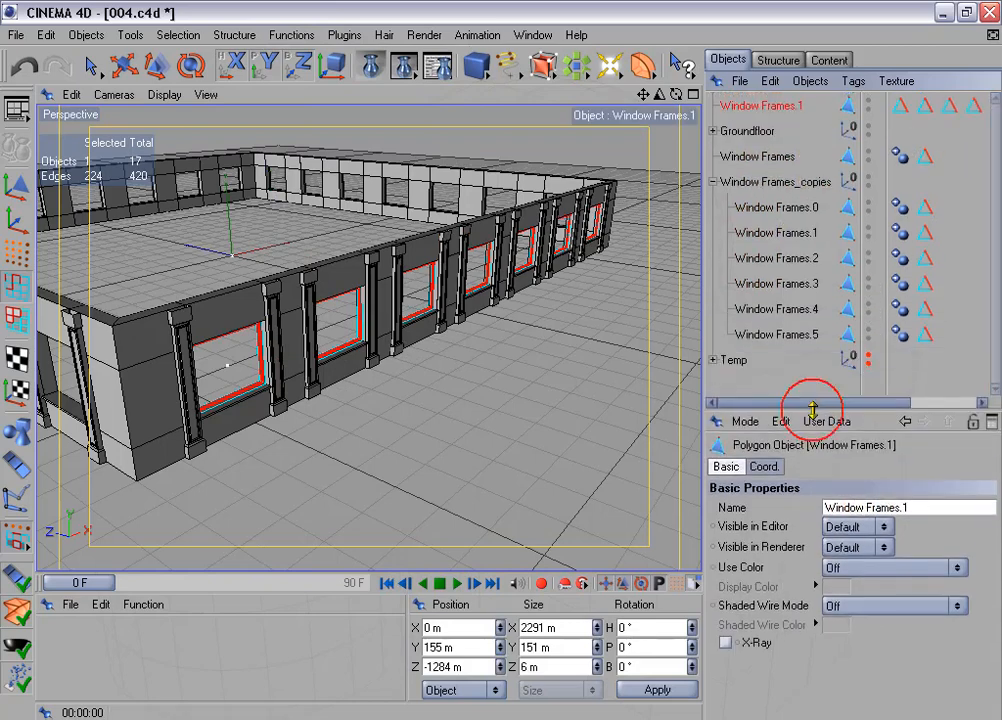
left_click(760, 157)
left_click(765, 182, "shift")
key("Delete")
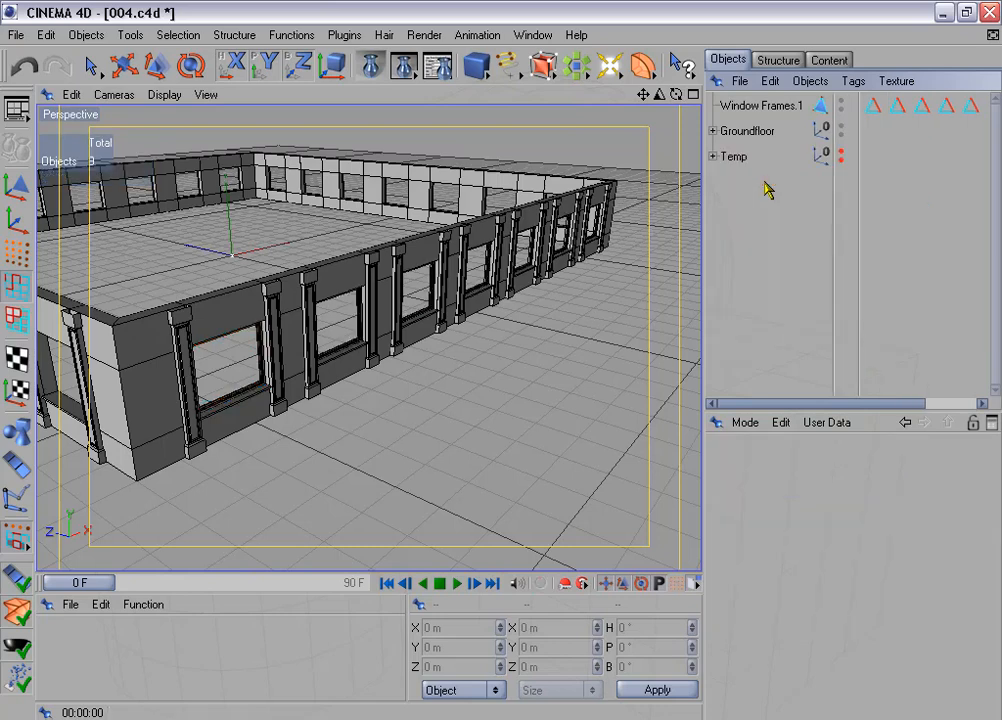
Store the selected edges of all seven frames in the first edge selection tag and delete the other six edge selection tags.
left_click_drag(703, 278, 644, 271)
left_click(718, 106)
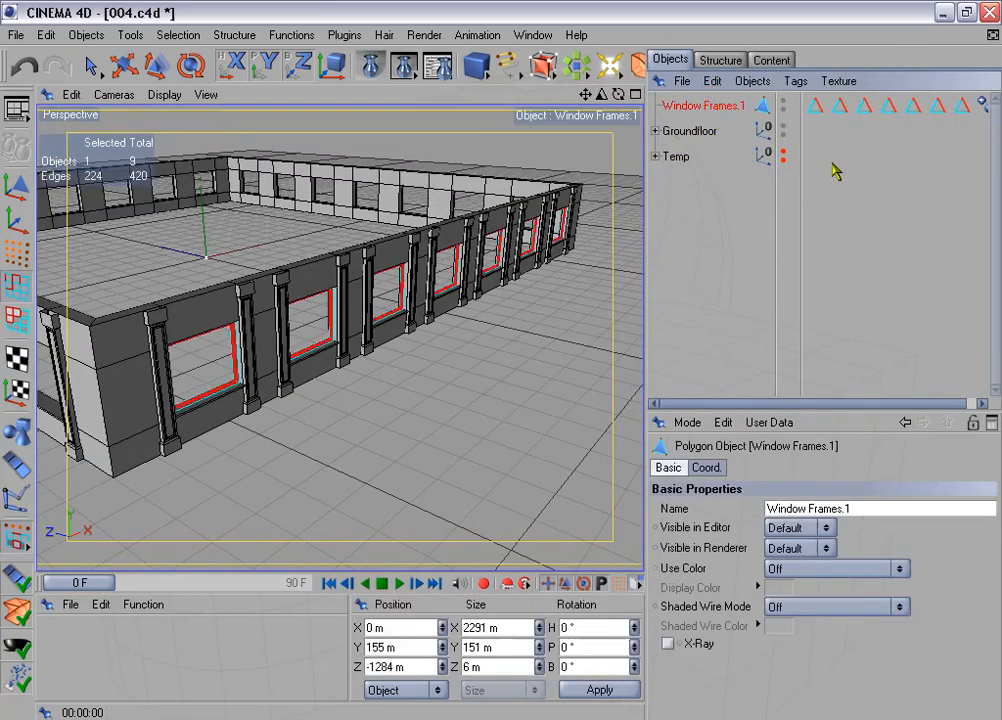
left_click(962, 107, "shift")
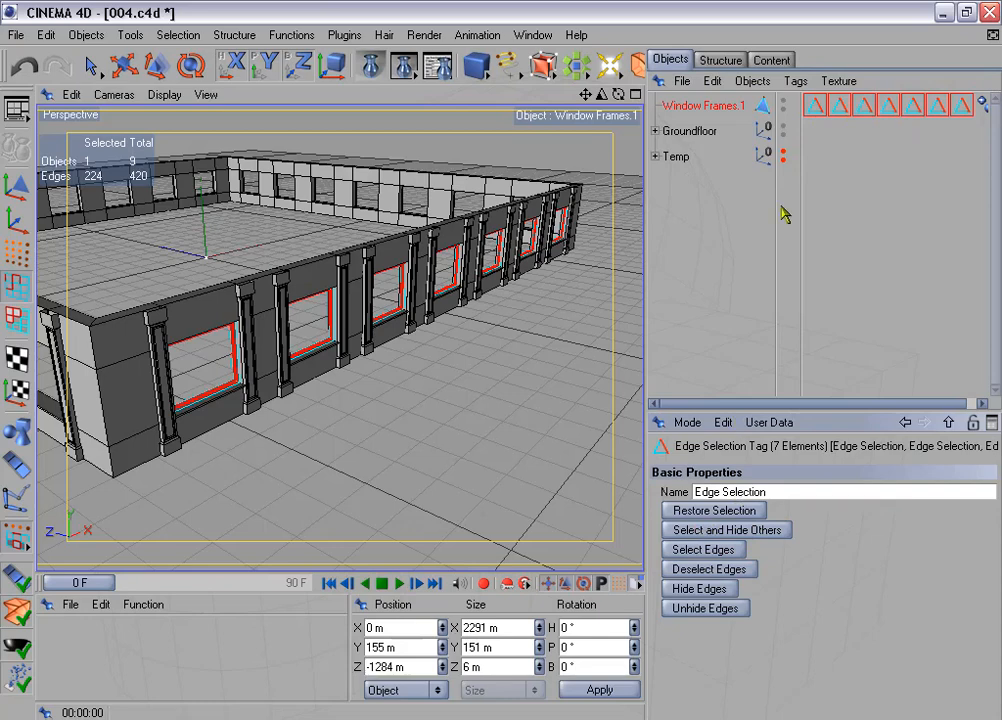
left_click(165, 35)
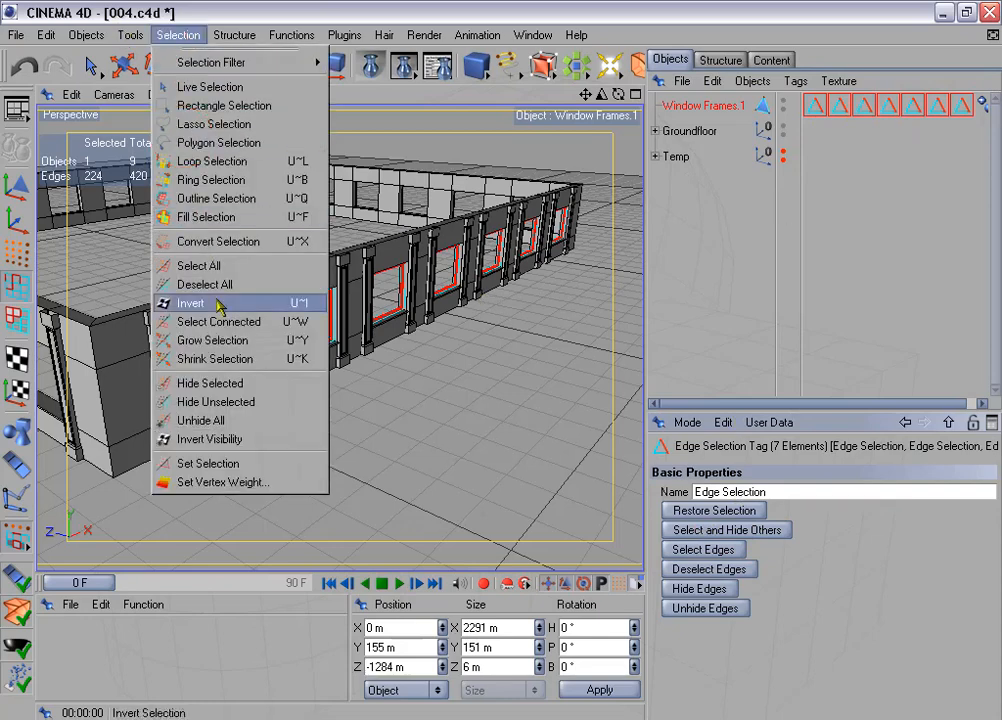
left_click(250, 464)
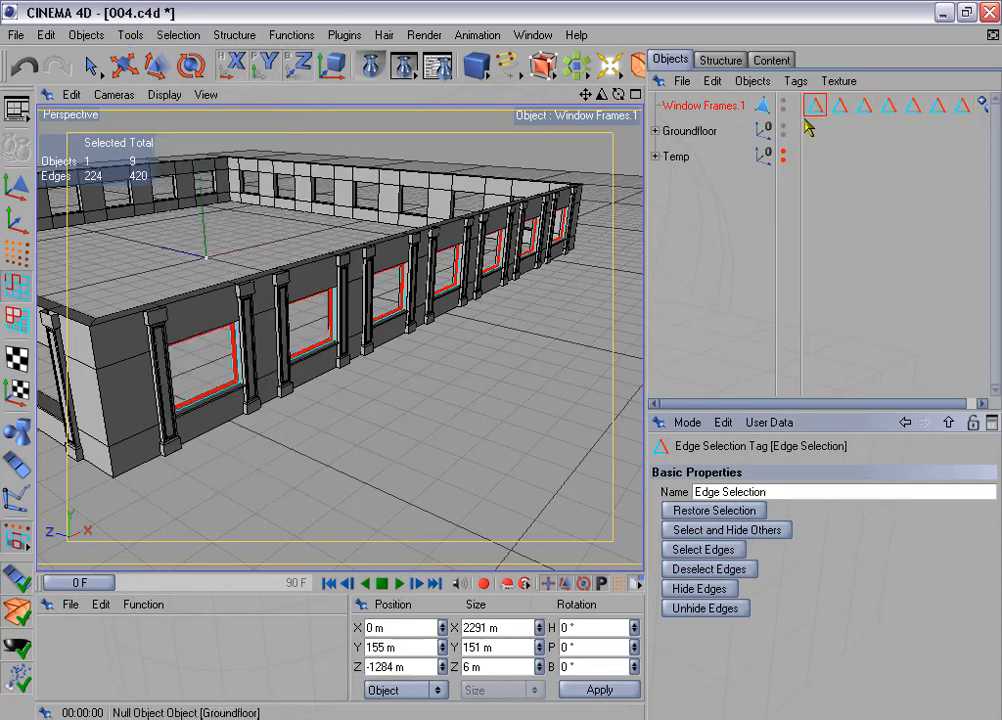
left_click_drag(839, 140, 970, 110)
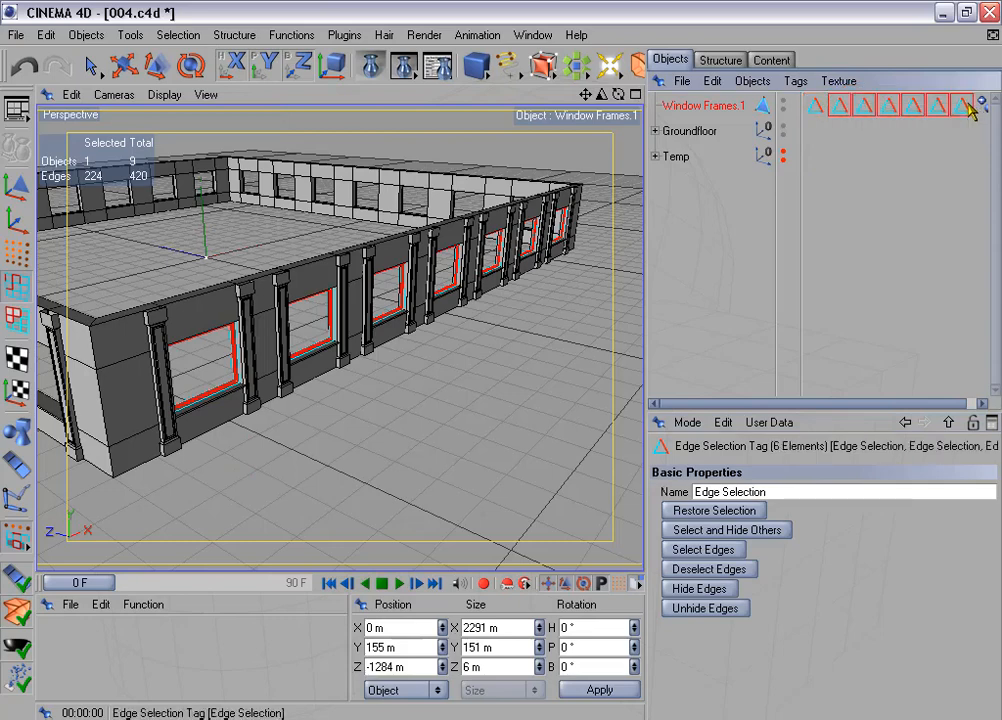
key("Delete")
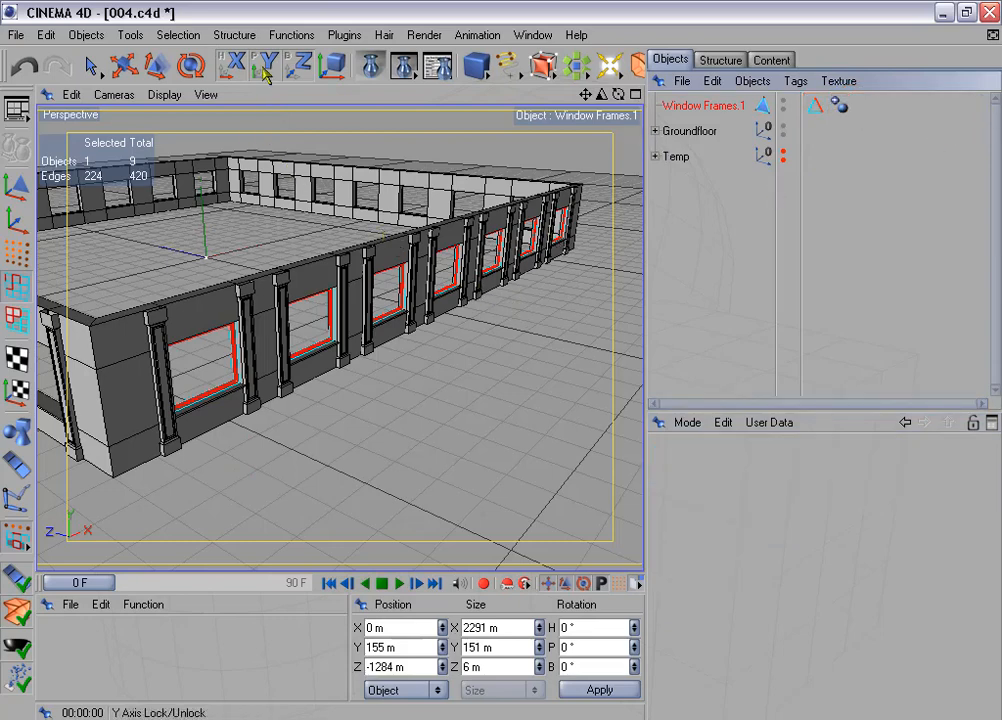
Duplicate the connected frame row as 3 copies rotated 90° per step around the building, with position offset disabled.
left_click(291, 35)
left_click(369, 170)
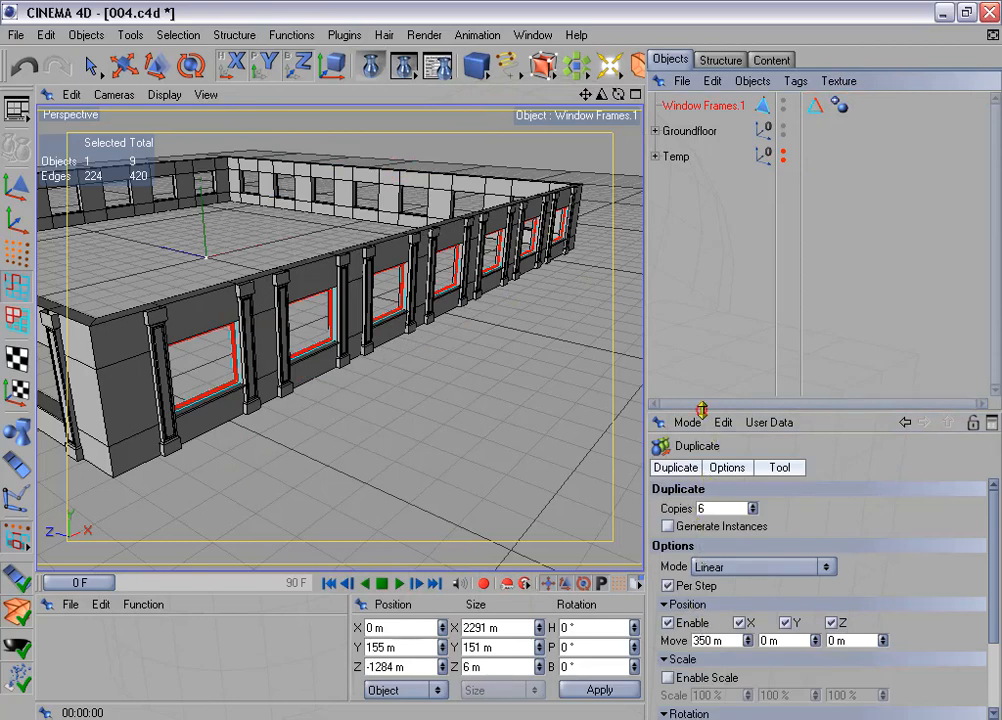
left_click_drag(701, 410, 705, 257)
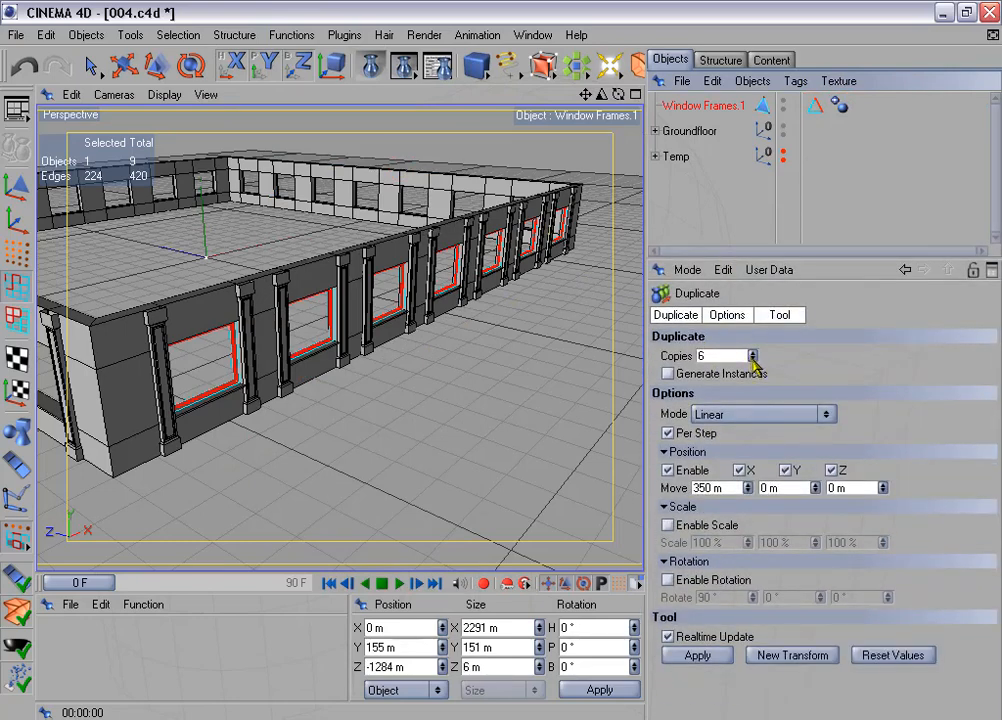
left_click(753, 359)
left_click(753, 359)
left_click(753, 359)
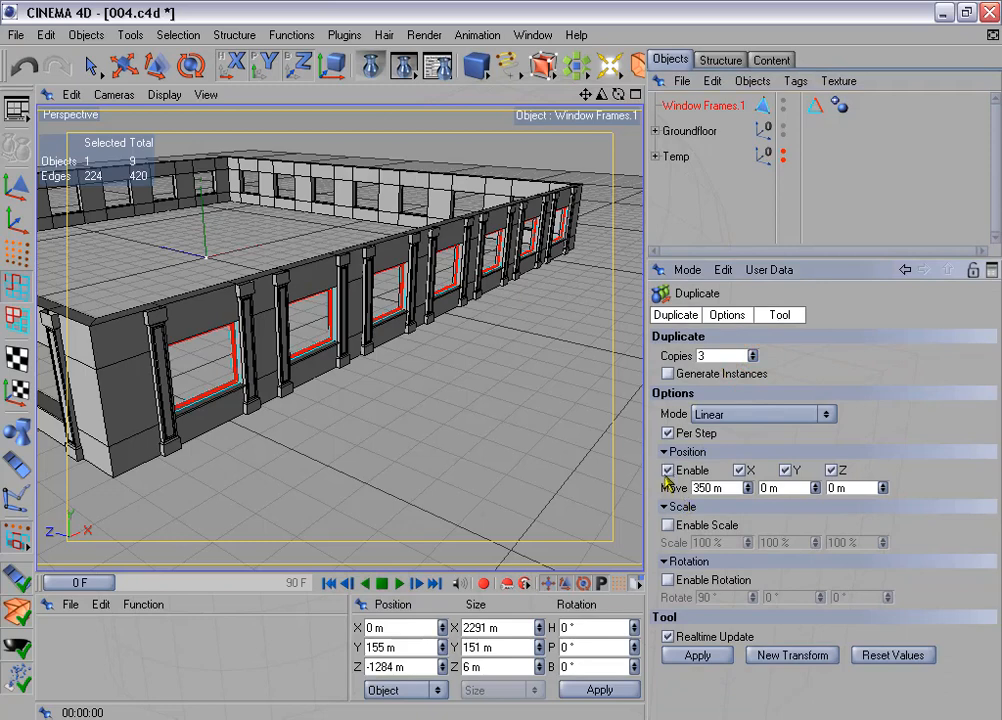
left_click(666, 472)
left_click(668, 581)
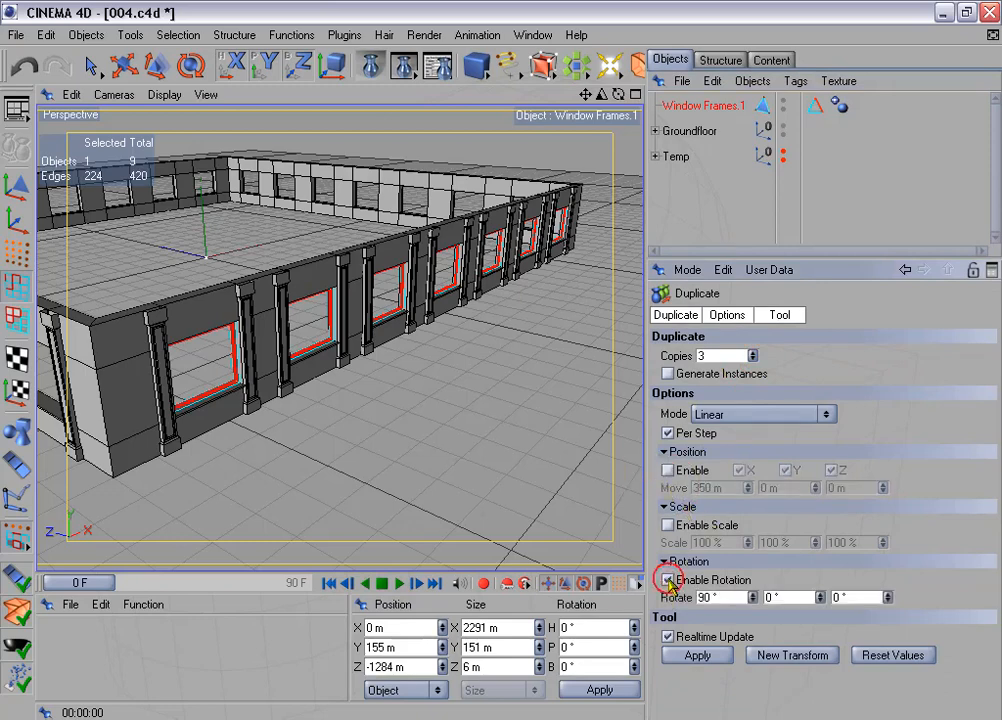
left_click_drag(732, 596, 676, 621)
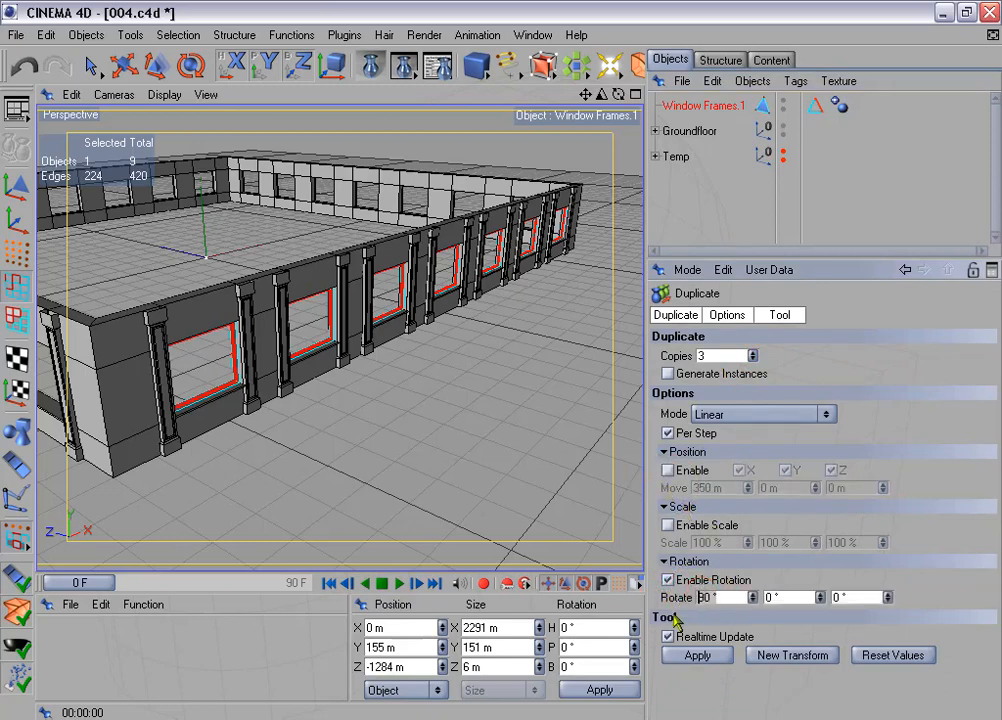
left_click(721, 659)
left_click_drag(467, 395, 570, 404, "alt")
middle_click_drag(459, 431, 494, 446, "alt")
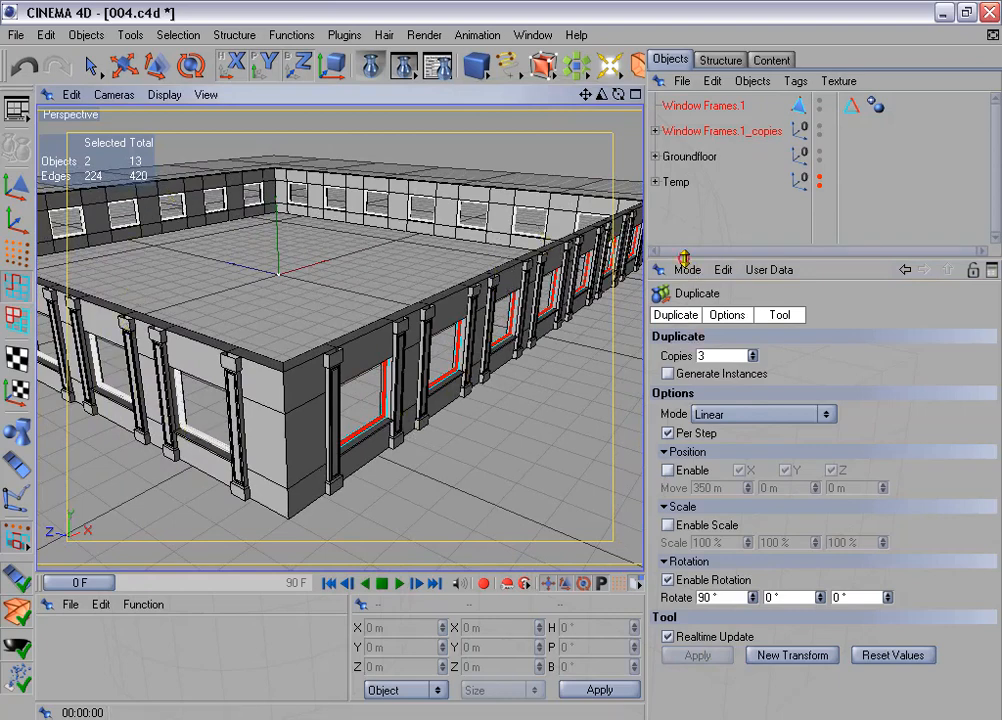
Connect the original frame row and its three rotated copies into one polygon object.
left_click_drag(684, 260, 685, 366)
left_click(690, 105)
left_click(655, 131)
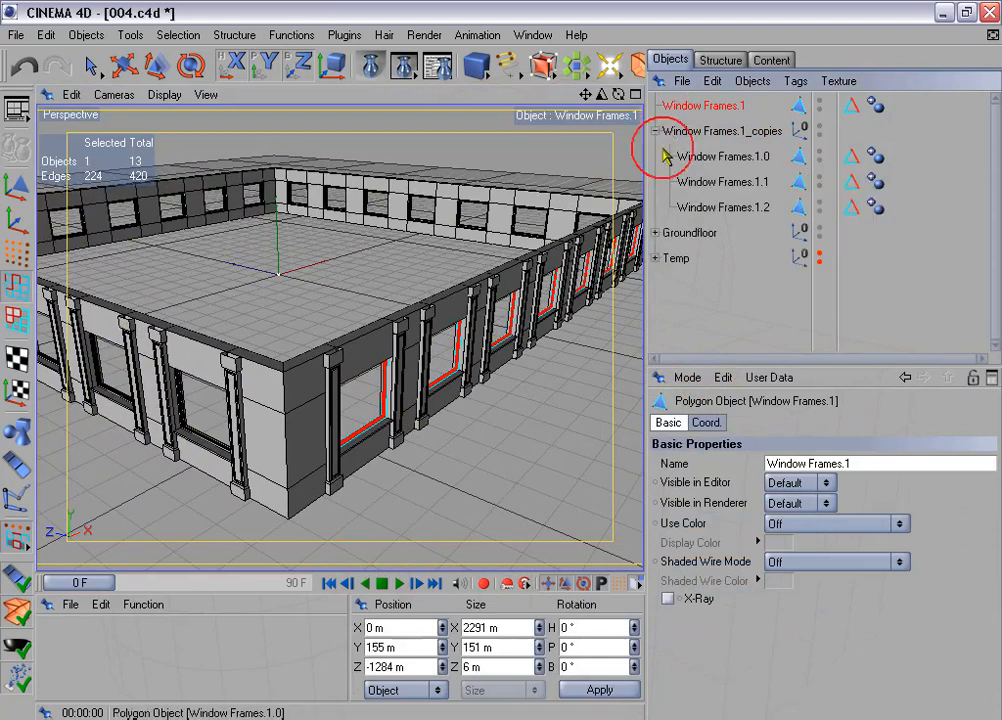
left_click(670, 160, "ctrl")
left_click(692, 182, "ctrl")
left_click(705, 207, "ctrl")
right_click(708, 207)
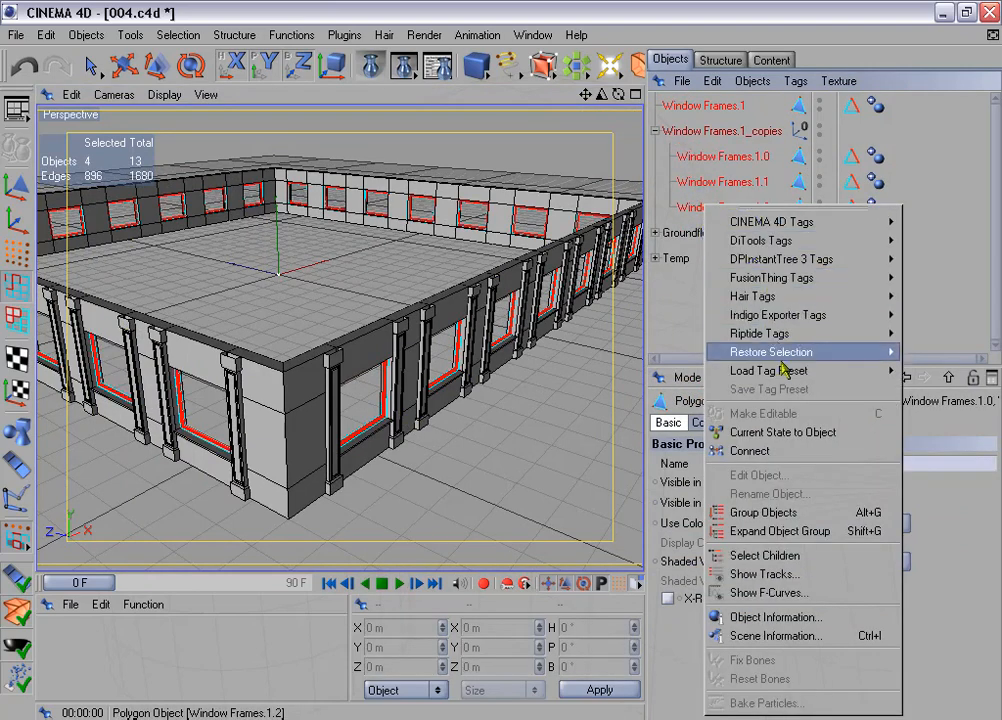
left_click(778, 450)
Delete the Window Frames.1 object and the Window Frames.1_copies group, keeping the newly connected object.
left_click(705, 131)
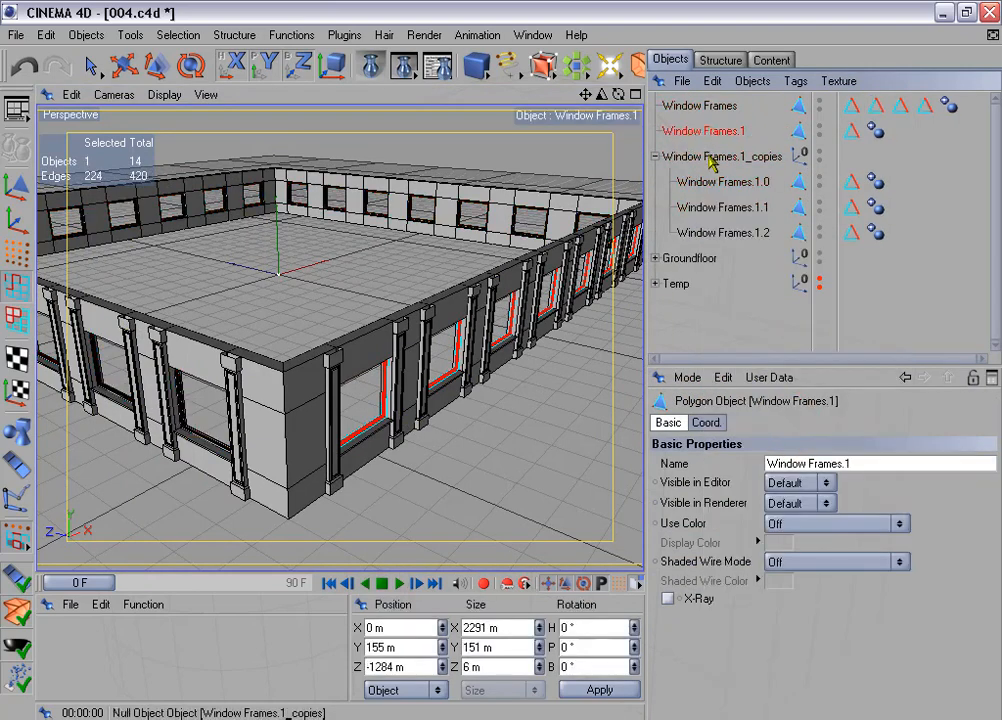
left_click(712, 155, "ctrl")
key("Delete")
Store the selected edges of all four sides in the first edge selection tag and delete the other three tags.
left_click(718, 106)
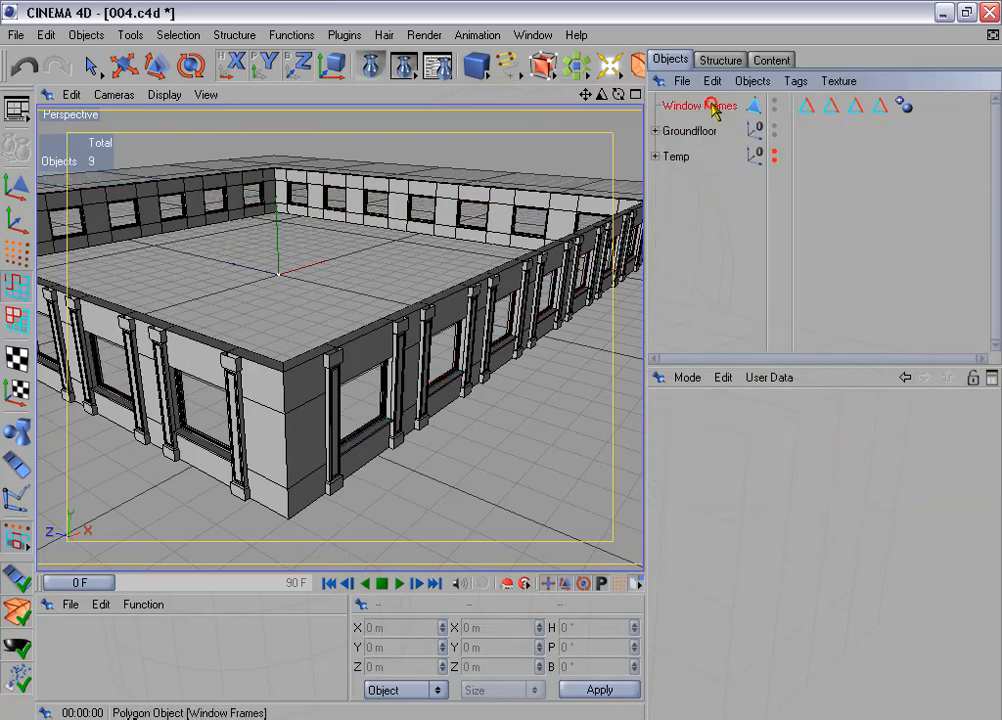
left_click_drag(824, 124, 876, 108)
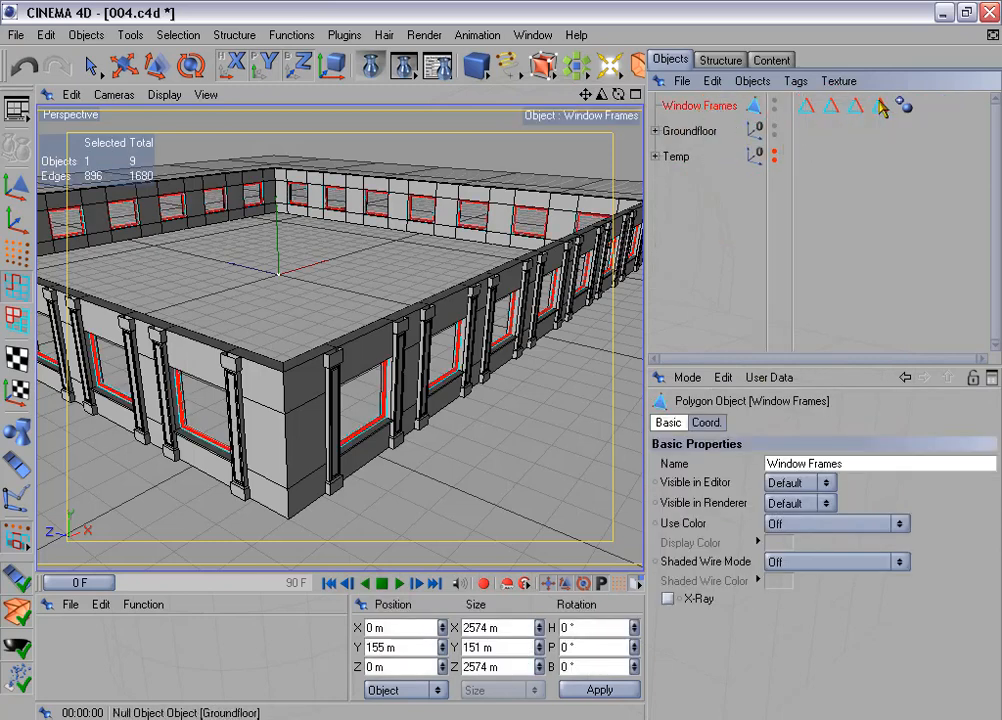
left_click(881, 106, "shift")
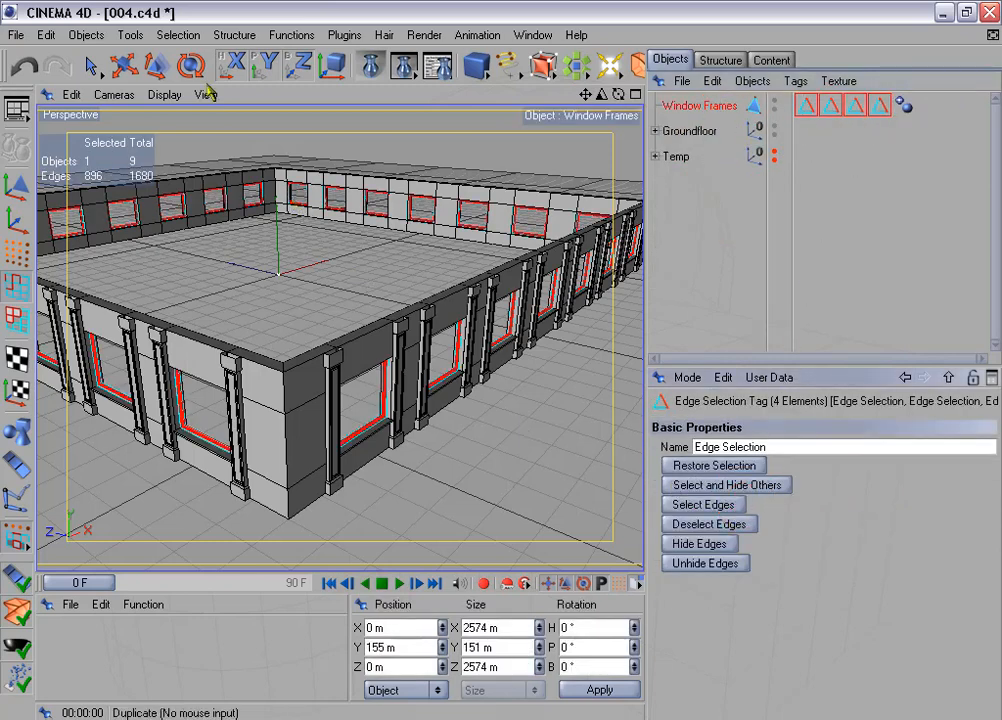
left_click(185, 35)
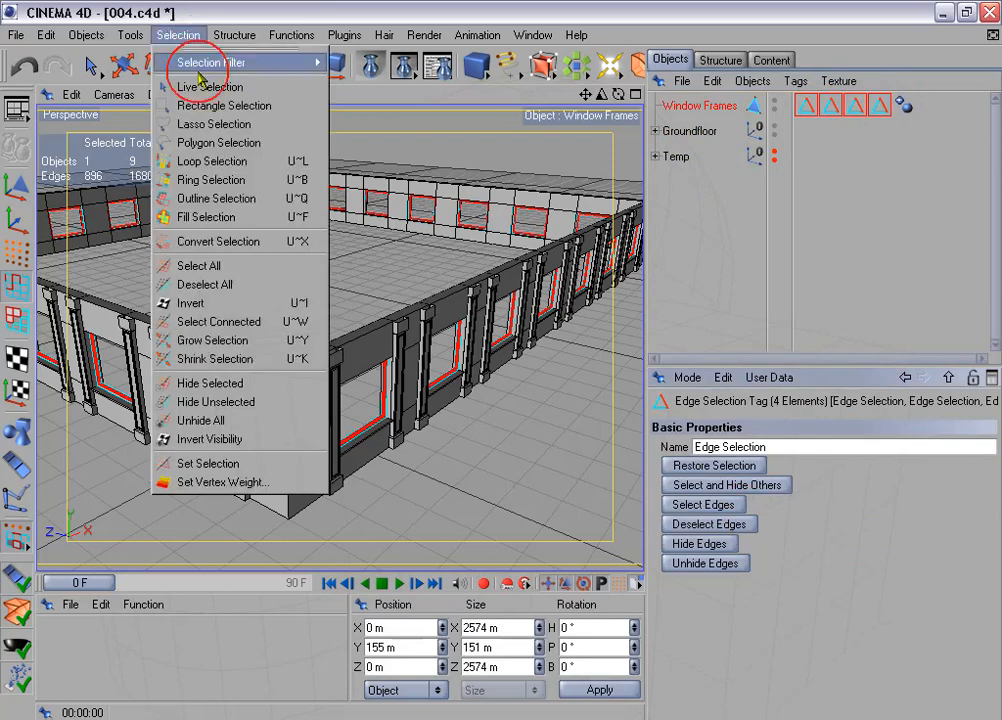
left_click(250, 464)
left_click_drag(837, 131, 881, 106)
key("Delete")
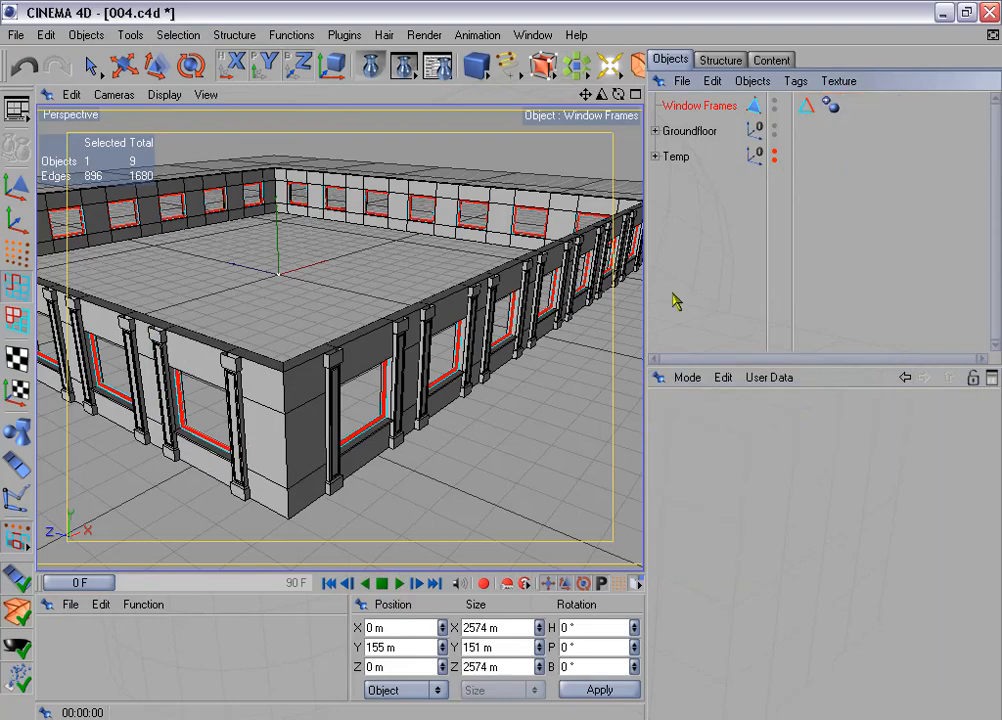
Render the building in a separate picture window to inspect the window frames on all sides.
left_click_drag(646, 317, 743, 311)
left_click_drag(518, 202, 510, 168, "alt")
left_click(406, 65)
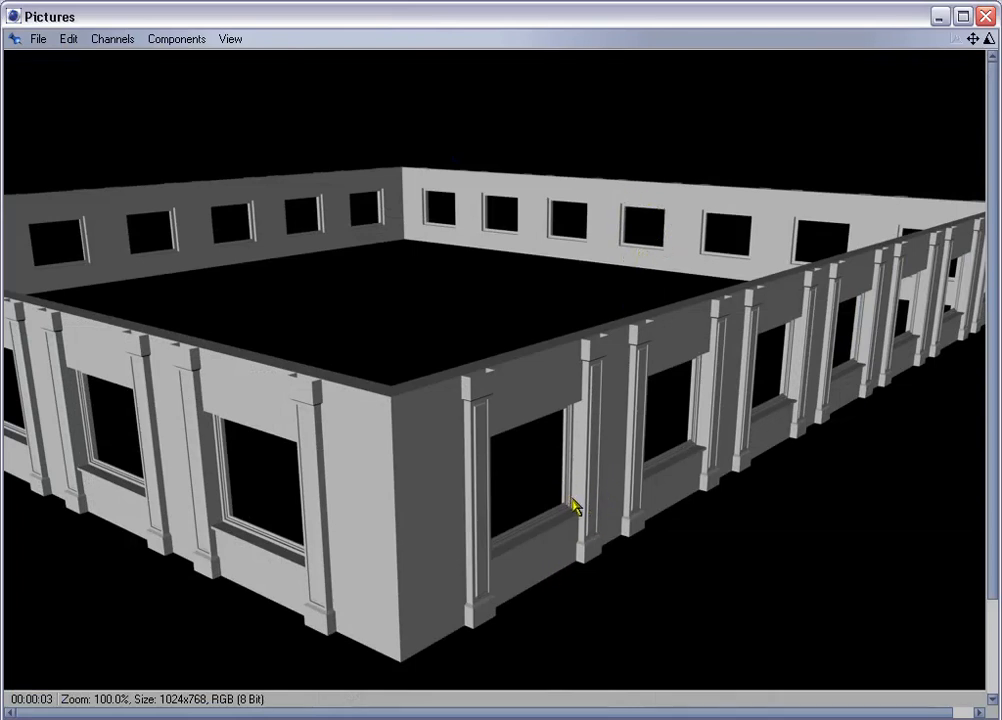
left_click(989, 17)
left_click_drag(519, 228, 600, 230, "alt")
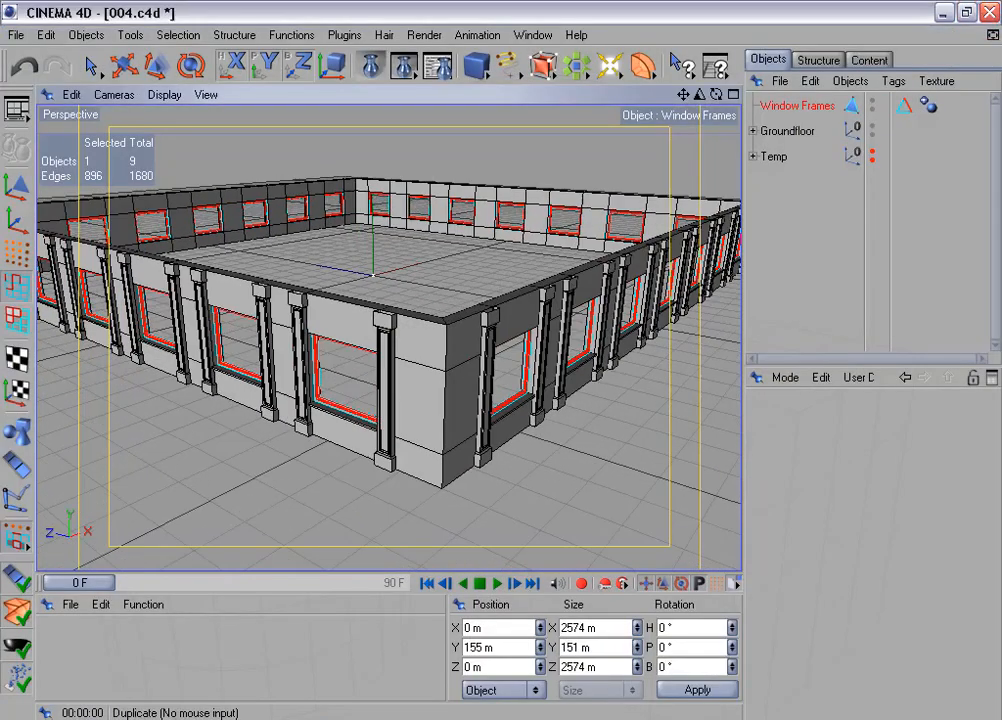
mouse_move(519, 228)
left_mouse_down("alt")
mouse_move(485, 229)
mouse_move(519, 228)
left_mouse_up("alt")
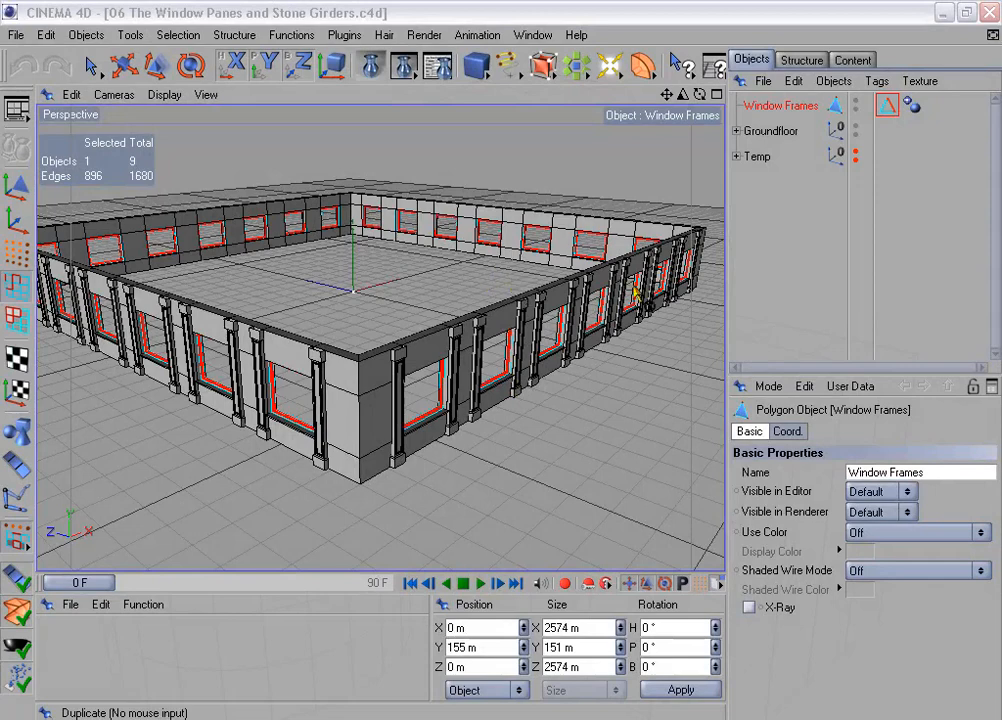
Rename the edge selection tag of Window Frames as "Edges for beveling".
left_click(884, 108)
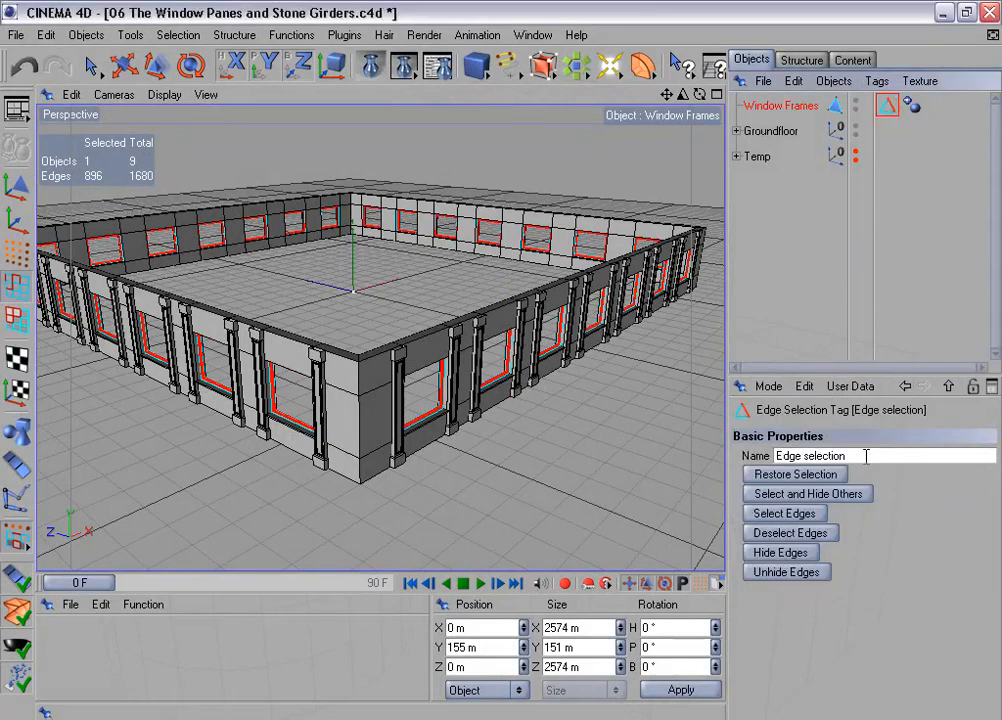
type("s")
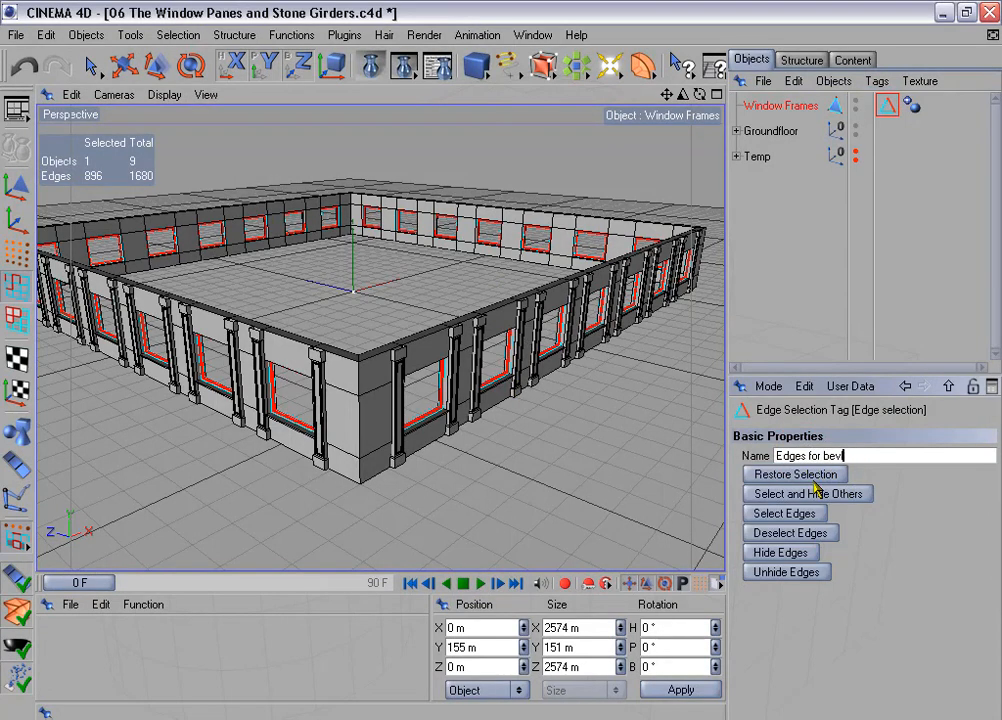
key("Return")
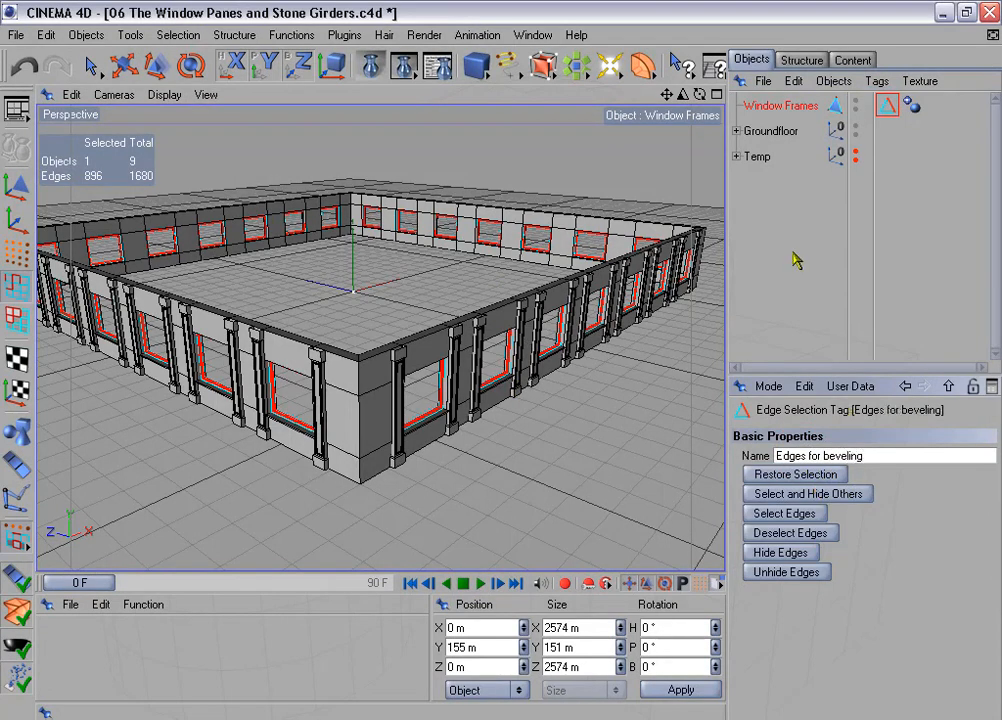
Move Window Frames into the Groundfloor group and take Window Pane out to the top level of the hierarchy.
left_click_drag(786, 106, 783, 255)
left_click(737, 105)
left_click(737, 105)
left_click(737, 131)
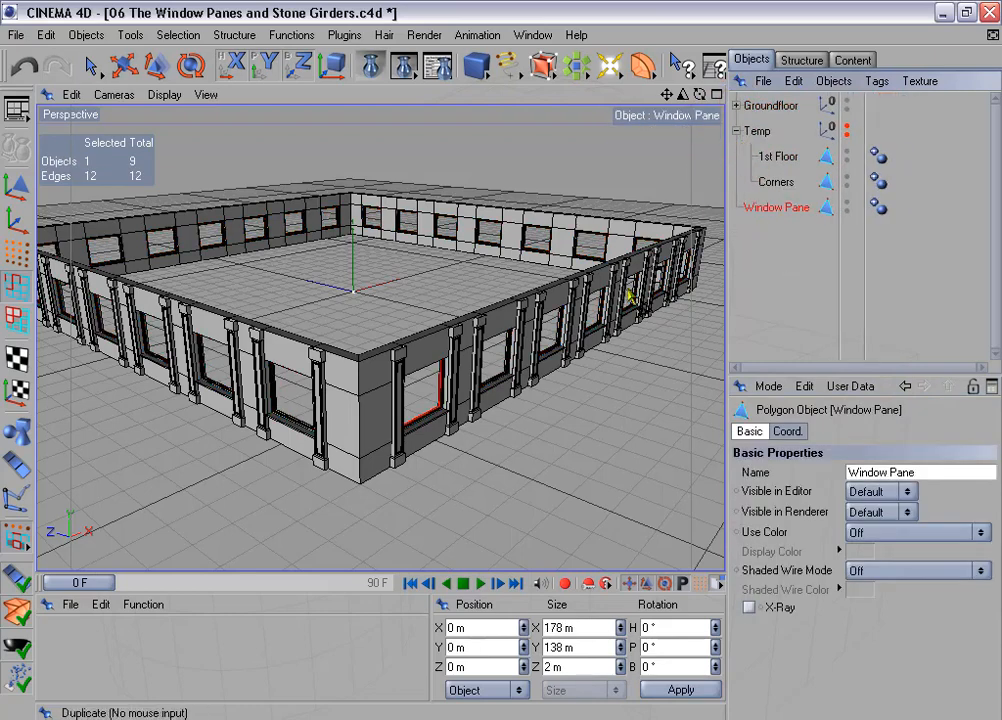
Hide the Groundfloor group in the editor and close one open side of the Window Pane with Close Polygon Hole.
left_click(845, 100)
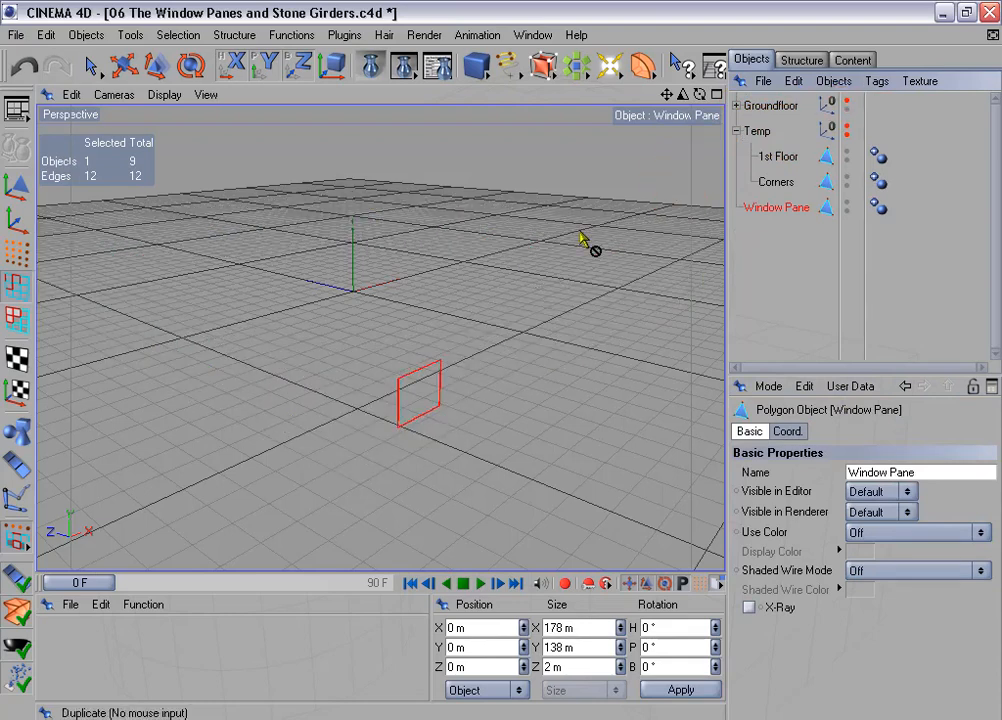
key("o")
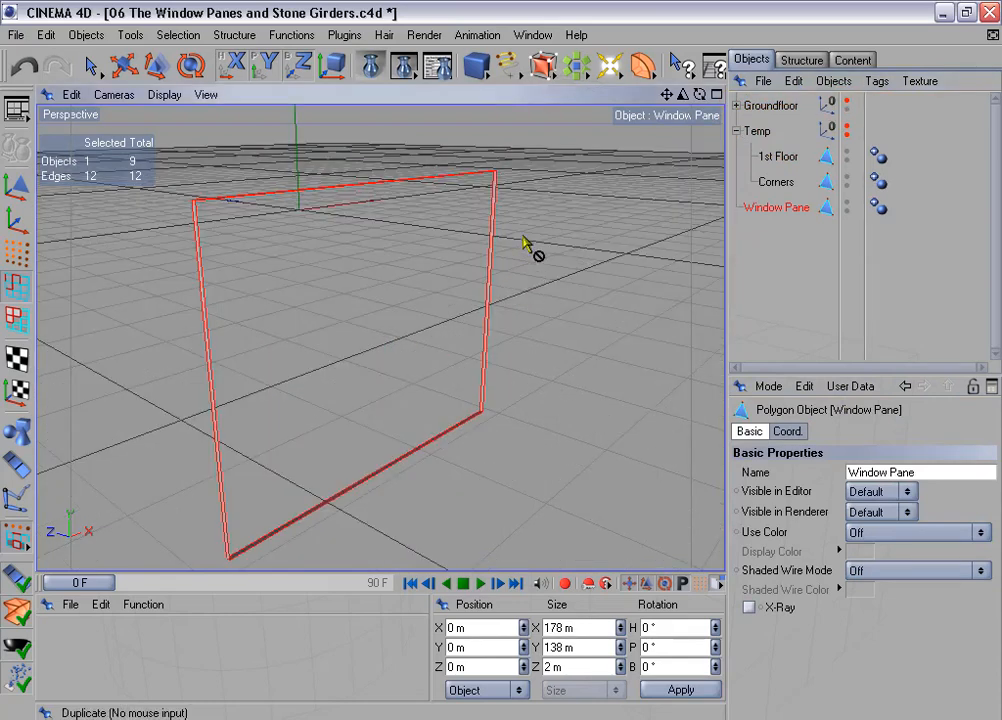
left_click_drag(501, 361, 539, 238, "alt")
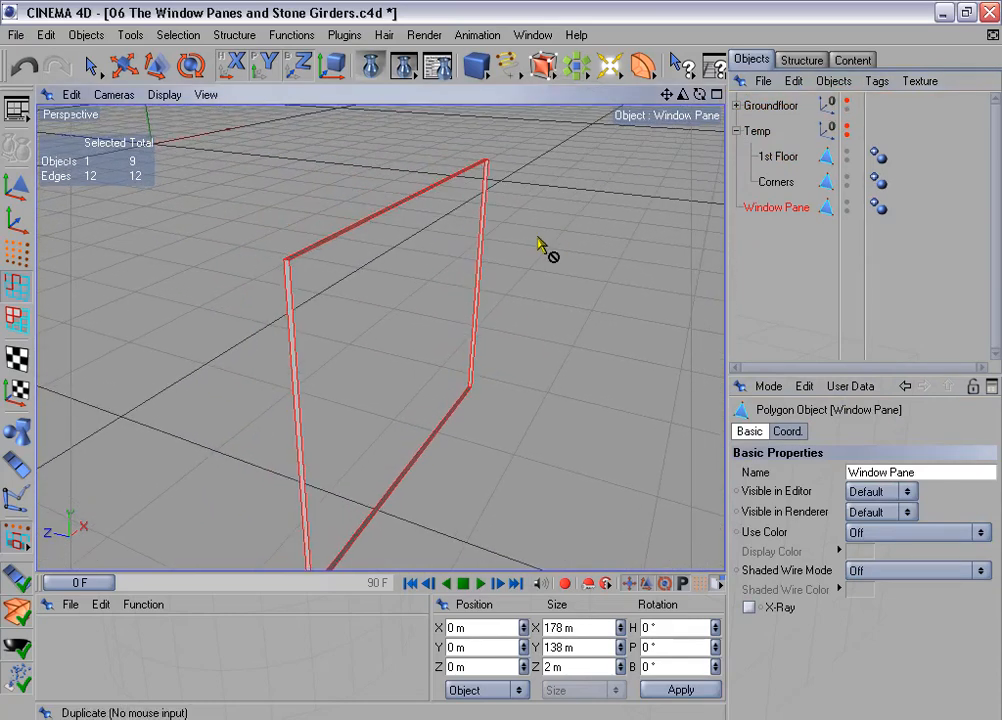
left_click(234, 35)
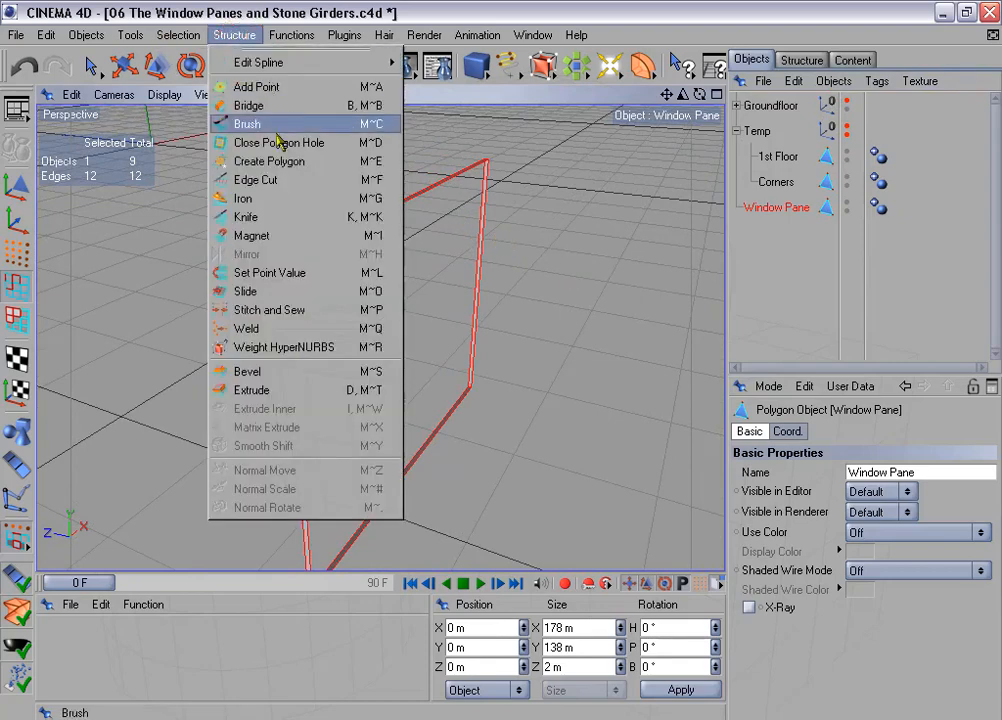
left_click(331, 155)
left_click_drag(552, 190, 478, 283, "alt")
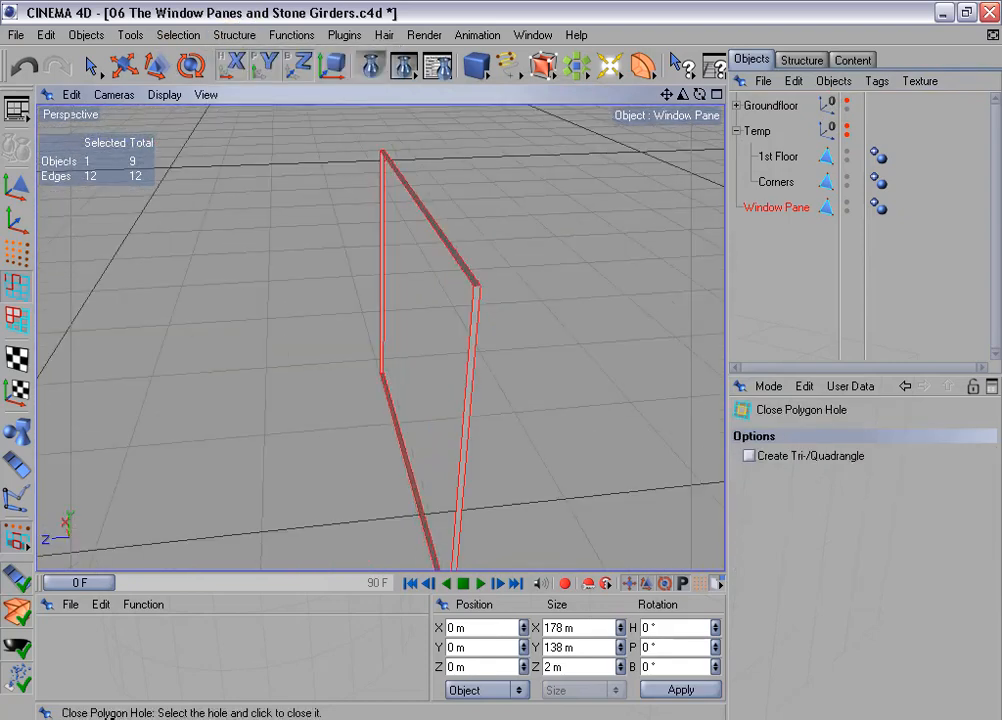
left_click(475, 323)
left_click_drag(545, 282, 555, 250, "alt")
Loop-select the four edges around the Window Pane's remaining open side and delete them, leaving one flat polygon.
left_click(17, 284)
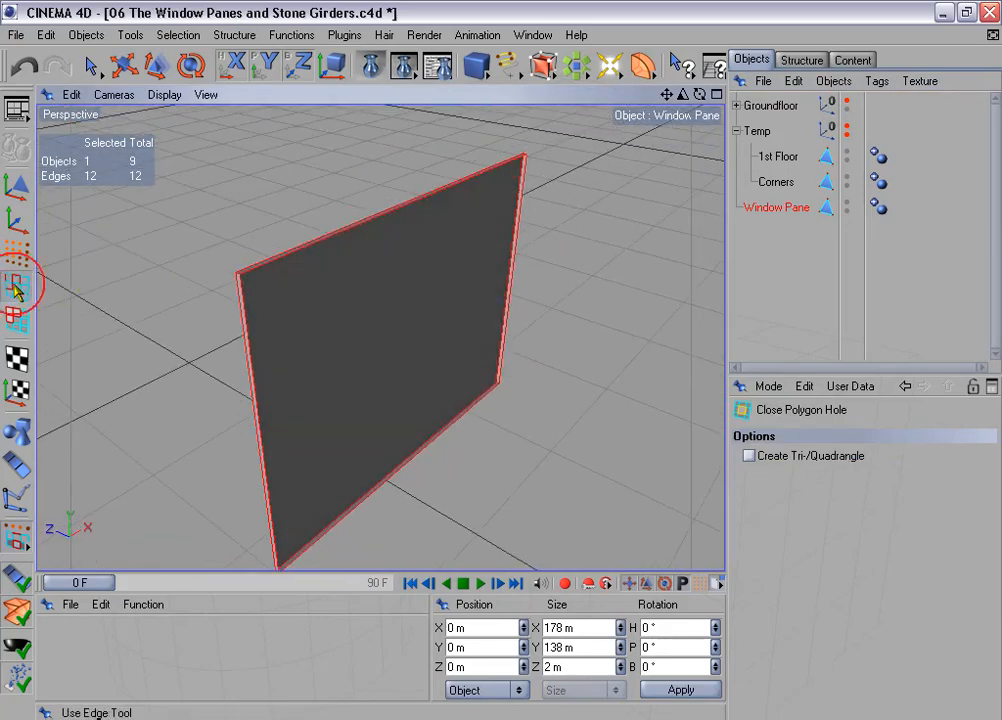
left_click(178, 35)
left_click(245, 162)
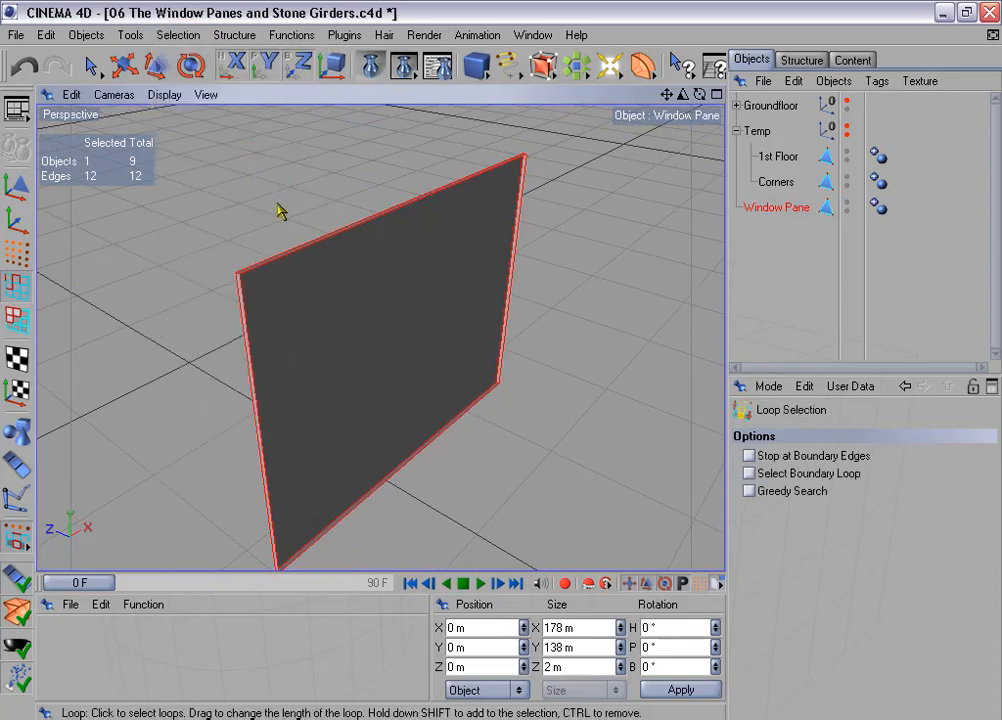
left_click(272, 261)
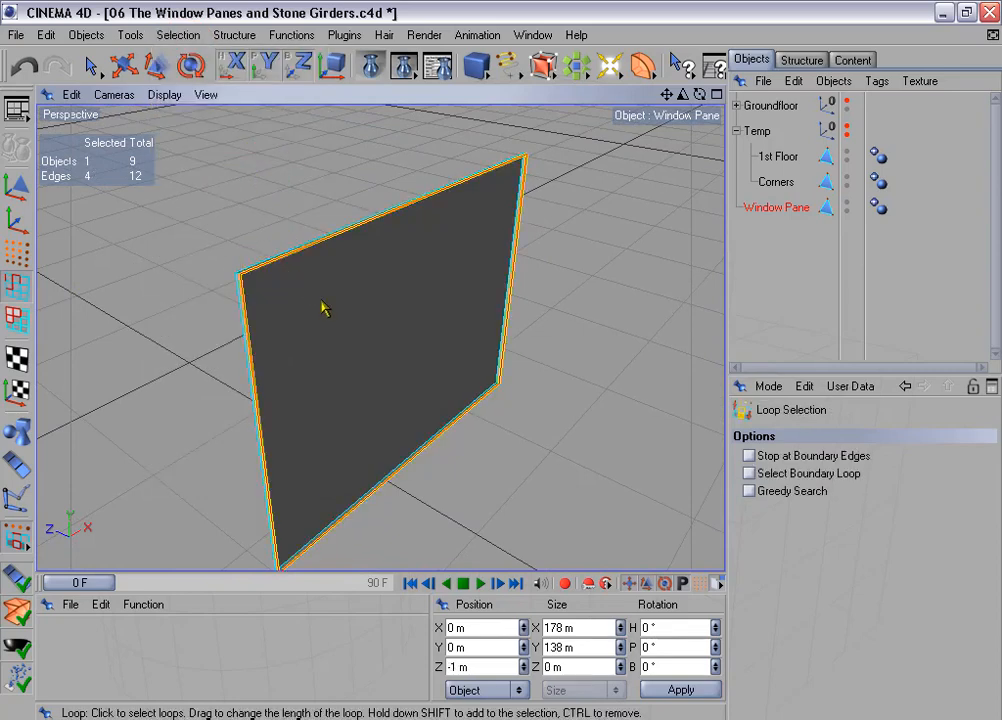
key("Delete")
left_click_drag(506, 365, 372, 190, "alt")
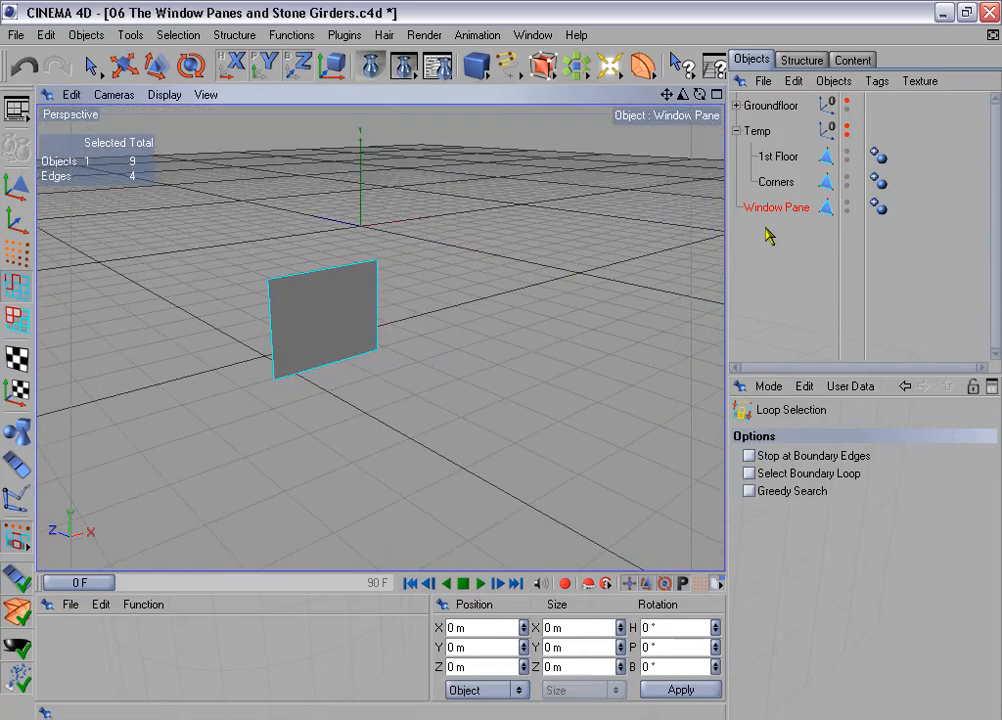
Copy the Window Pane as "Window Grid" and store the copy in the Temp group.
left_click_drag(766, 217, 776, 233, "ctrl")
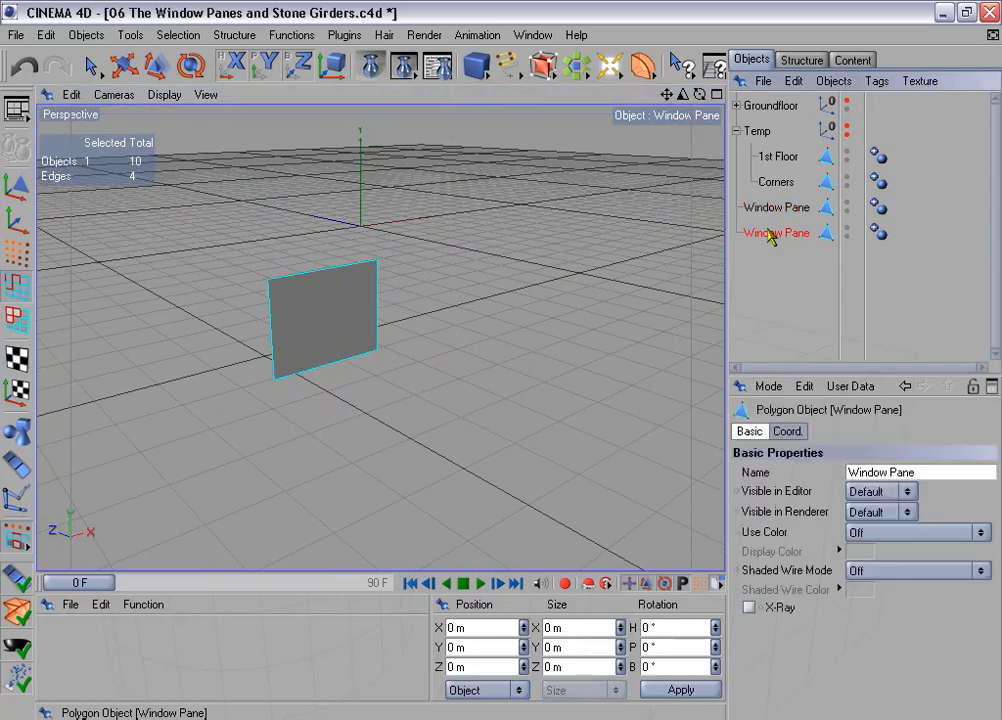
double_click(789, 232)
left_click(814, 232)
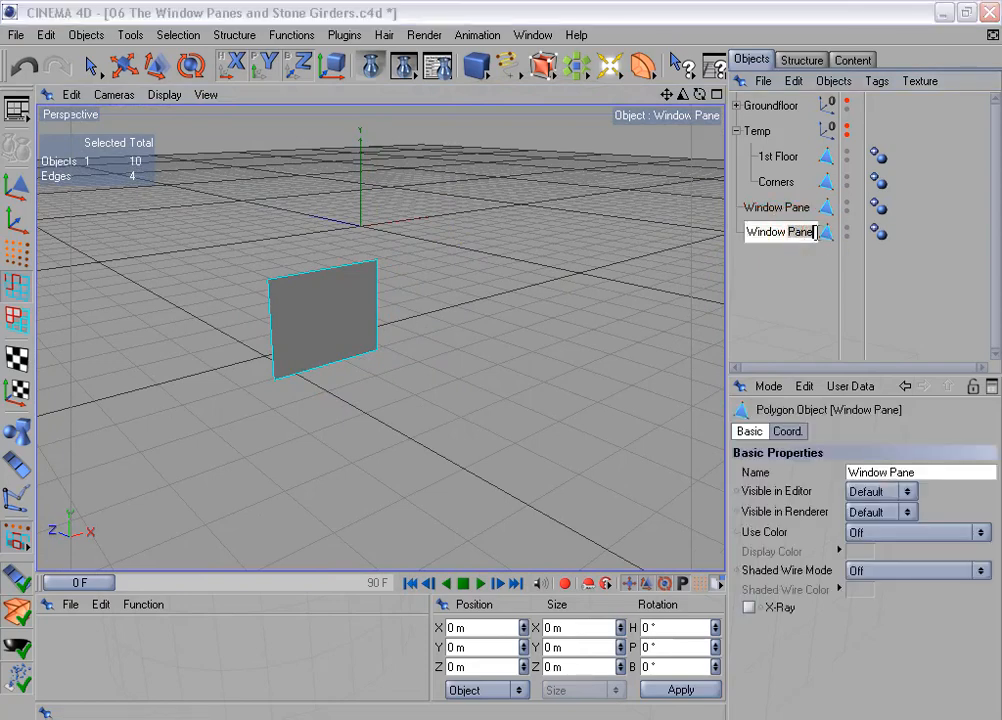
type("Grid")
key("Return")
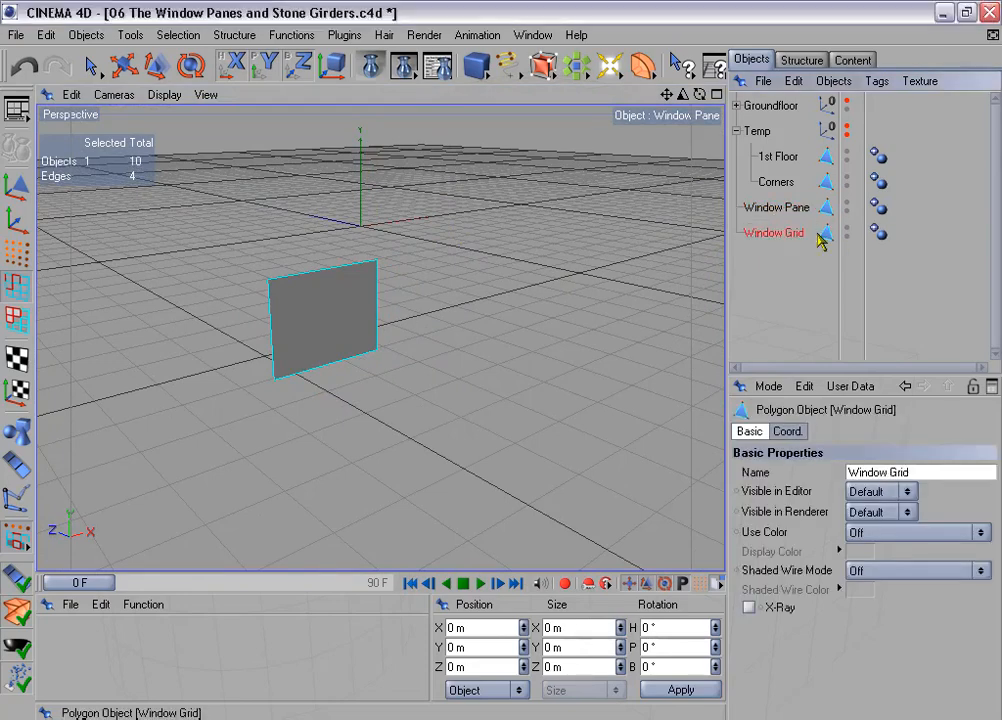
left_click_drag(776, 238, 766, 133)
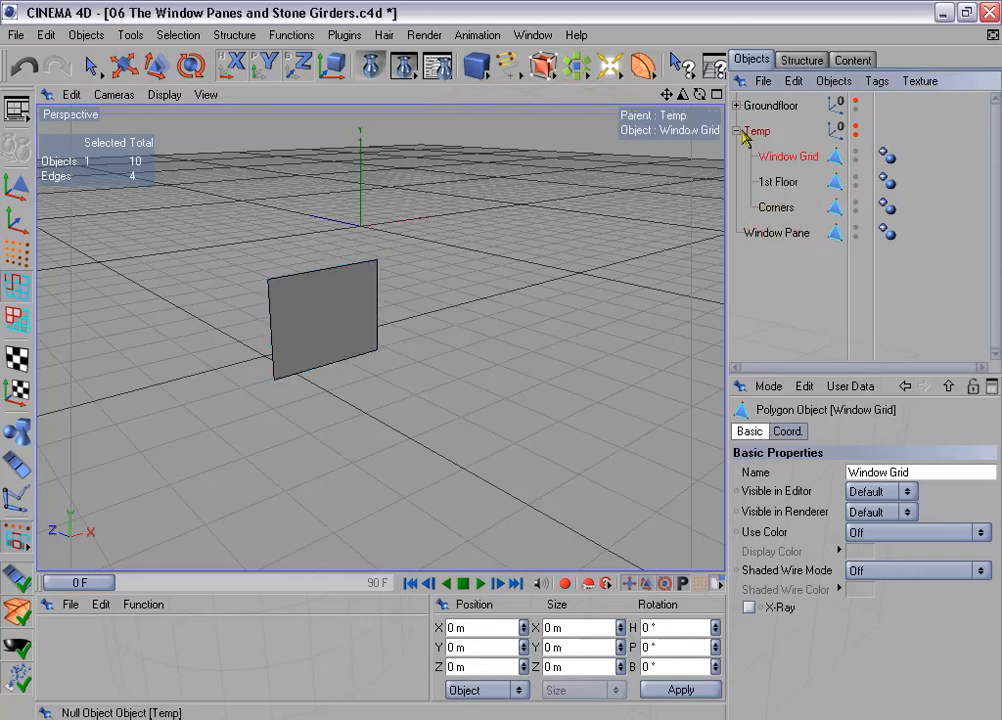
left_click(737, 131)
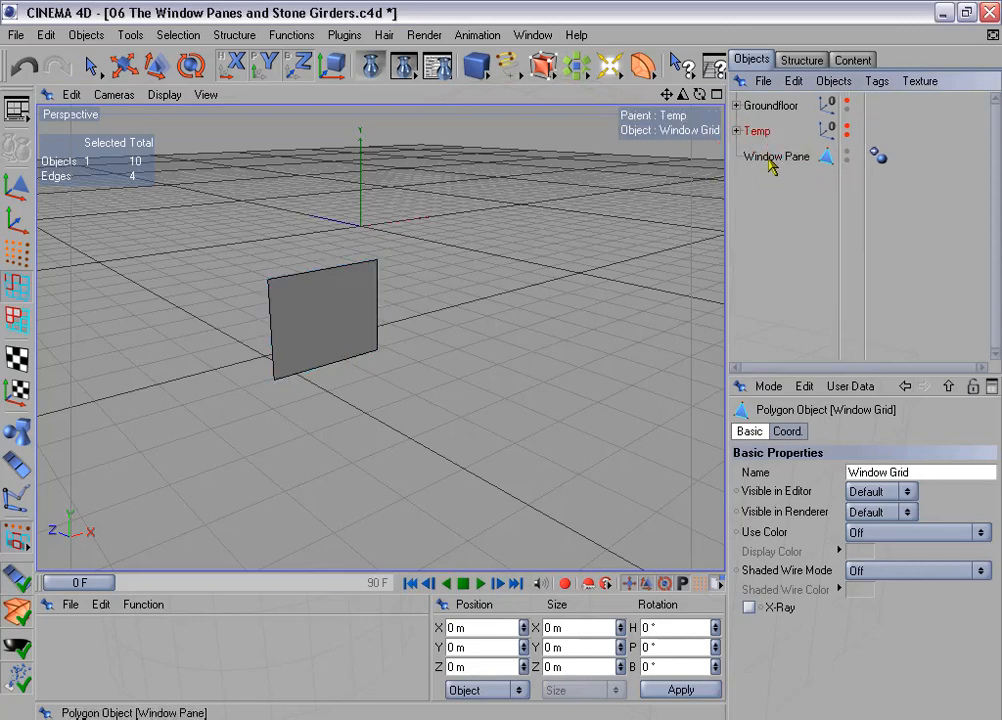
Select the Window Pane and make the Groundfloor group visible in the editor again.
left_click(770, 160)
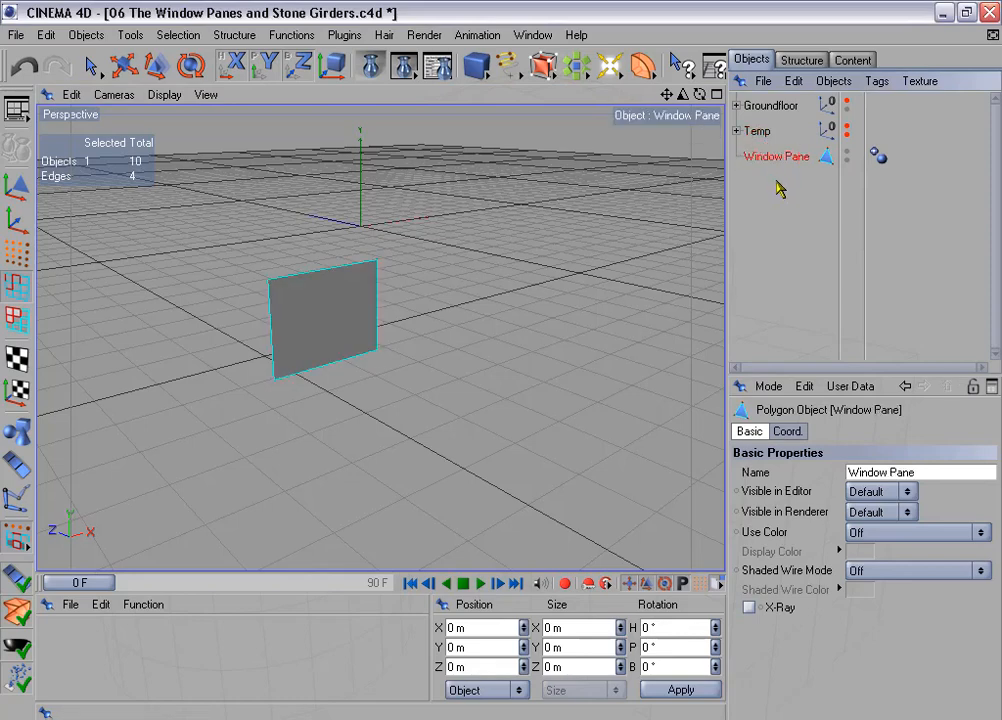
left_click(847, 104)
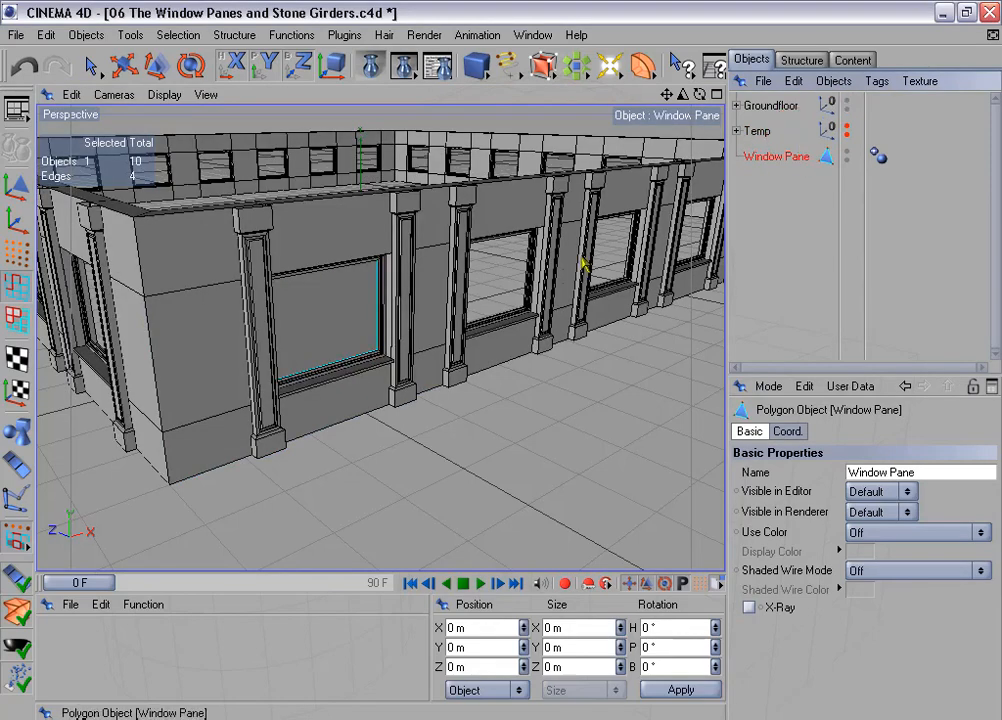
middle_click_drag(560, 208, 497, 229, "alt")
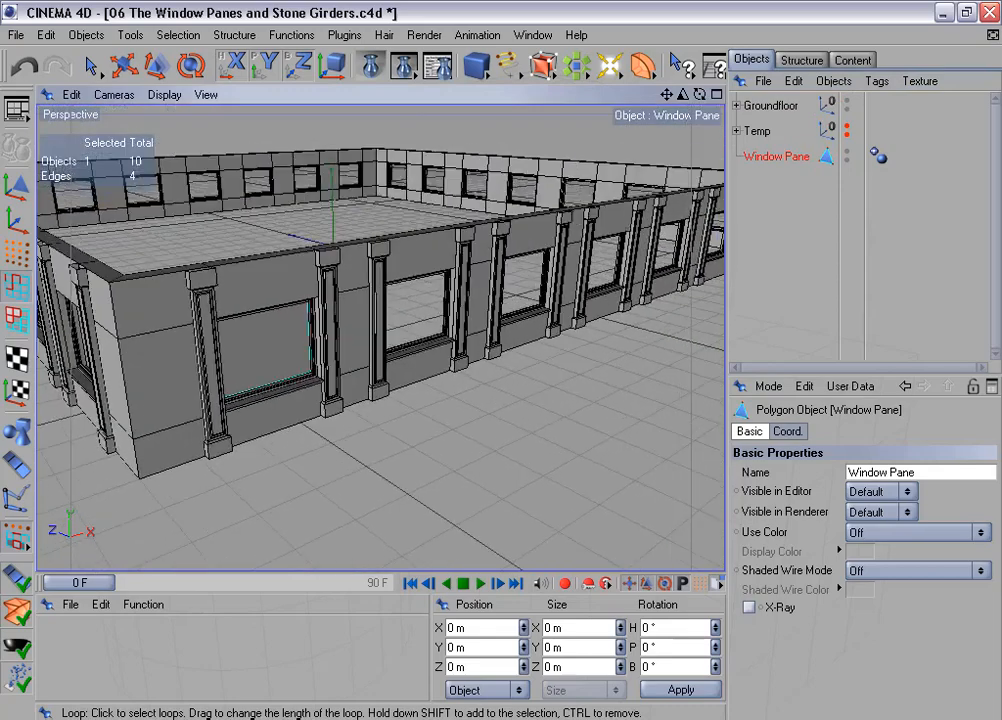
left_click_drag(562, 211, 462, 156, "alt")
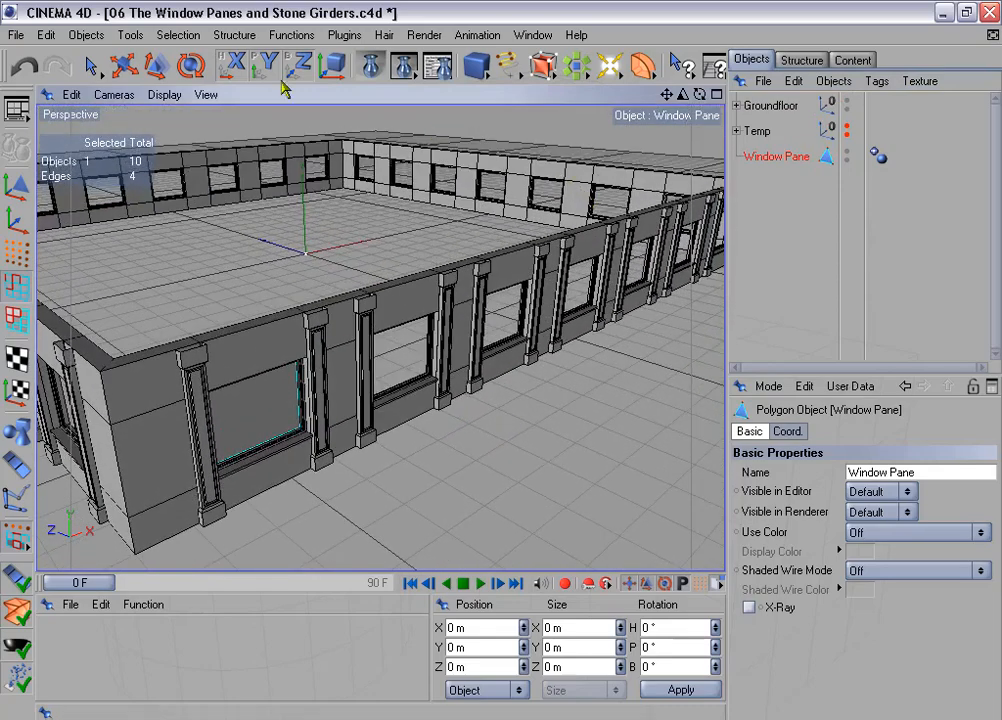
Start the Duplicate function for the Window Pane with 6 copies.
left_click(291, 34)
left_click(350, 162)
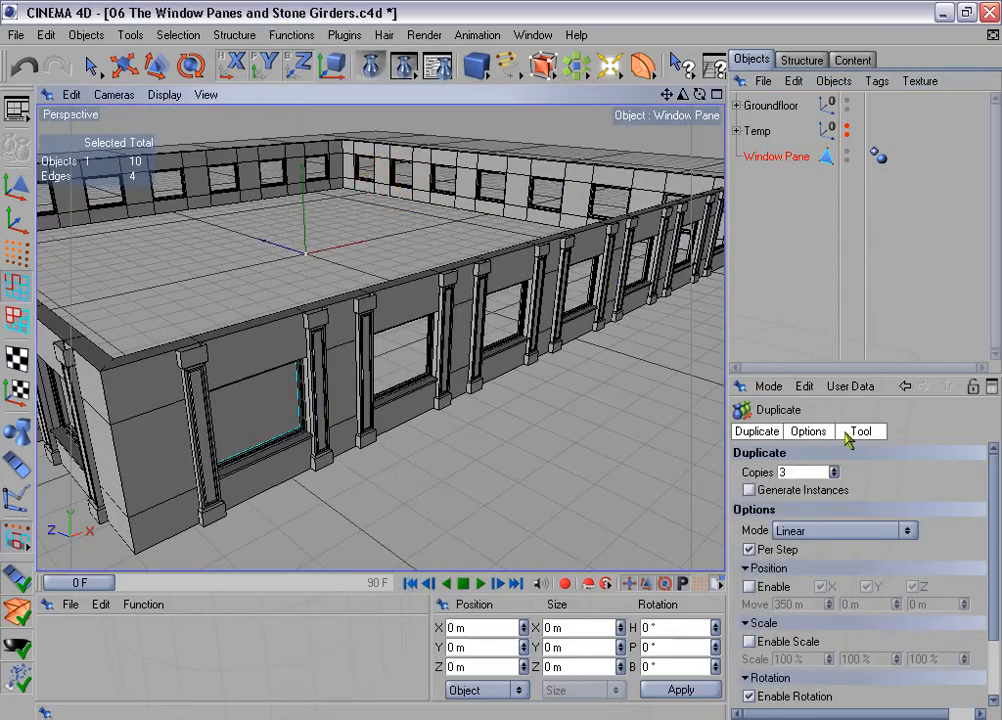
left_click(782, 473)
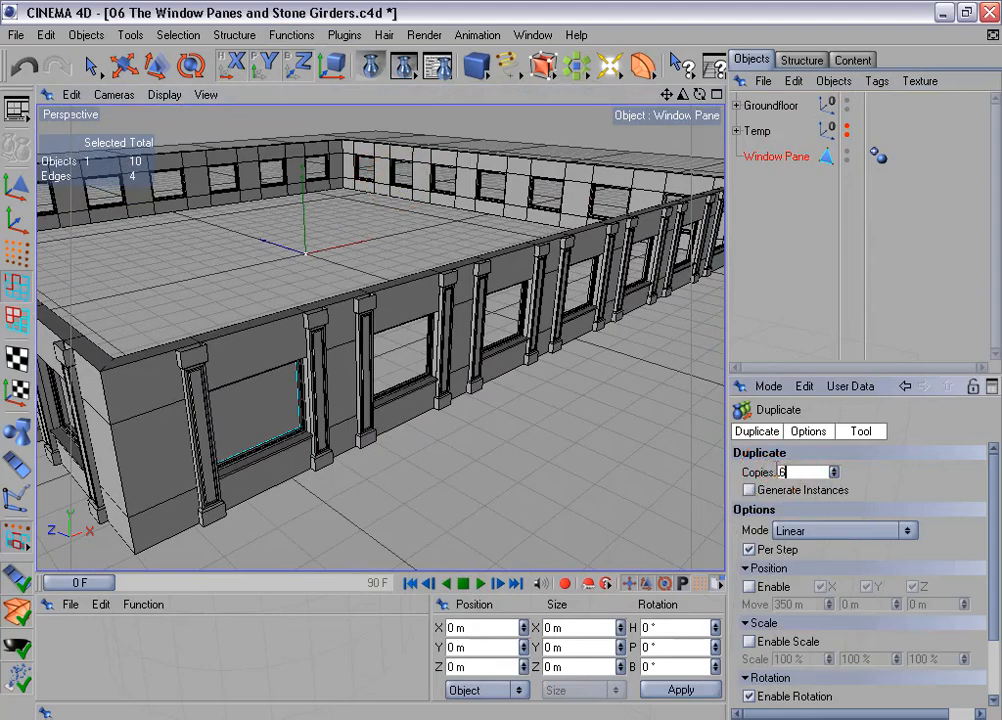
Duplicate the window pane as 6 linear copies offset 350 m per step along X, with position enabled and rotation disabled.
left_click(749, 587)
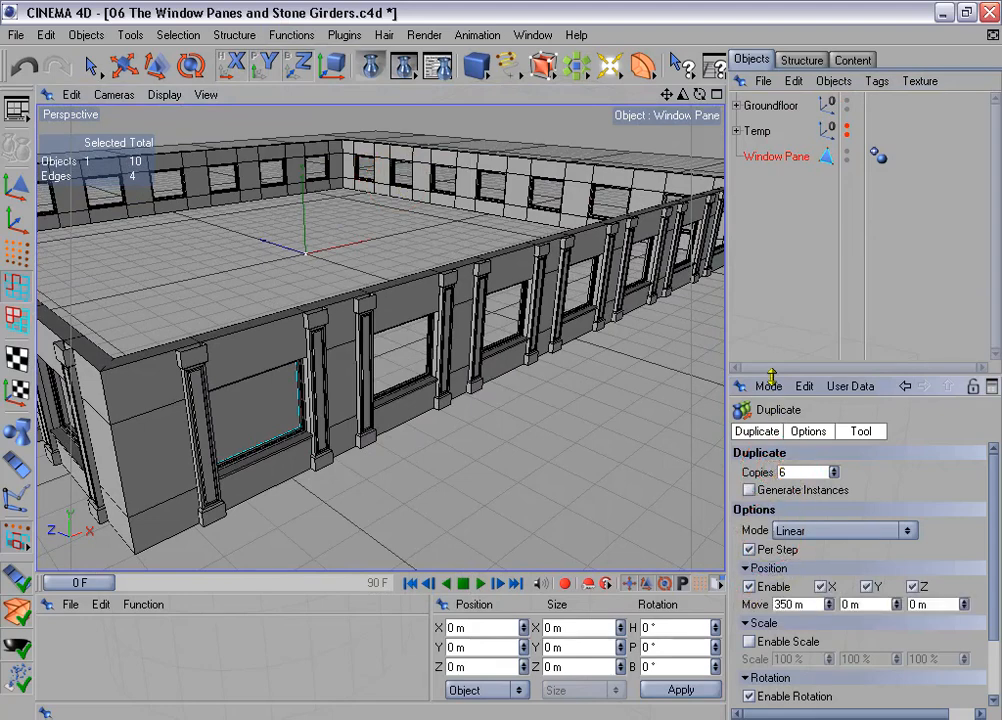
left_click_drag(768, 372, 768, 268)
left_click(750, 593)
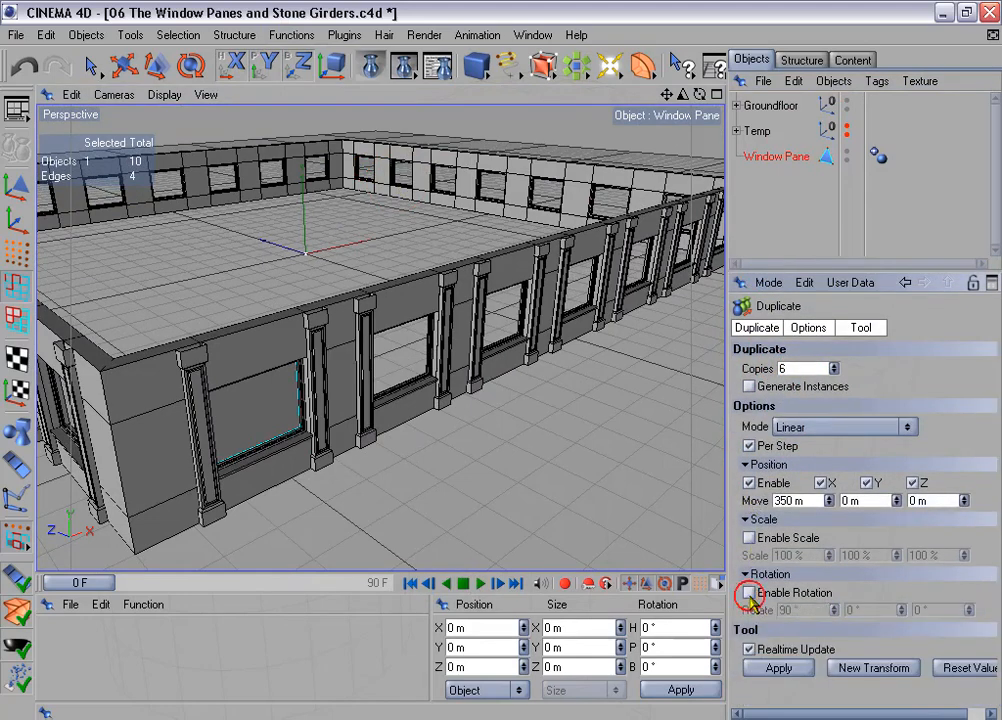
left_click(798, 668)
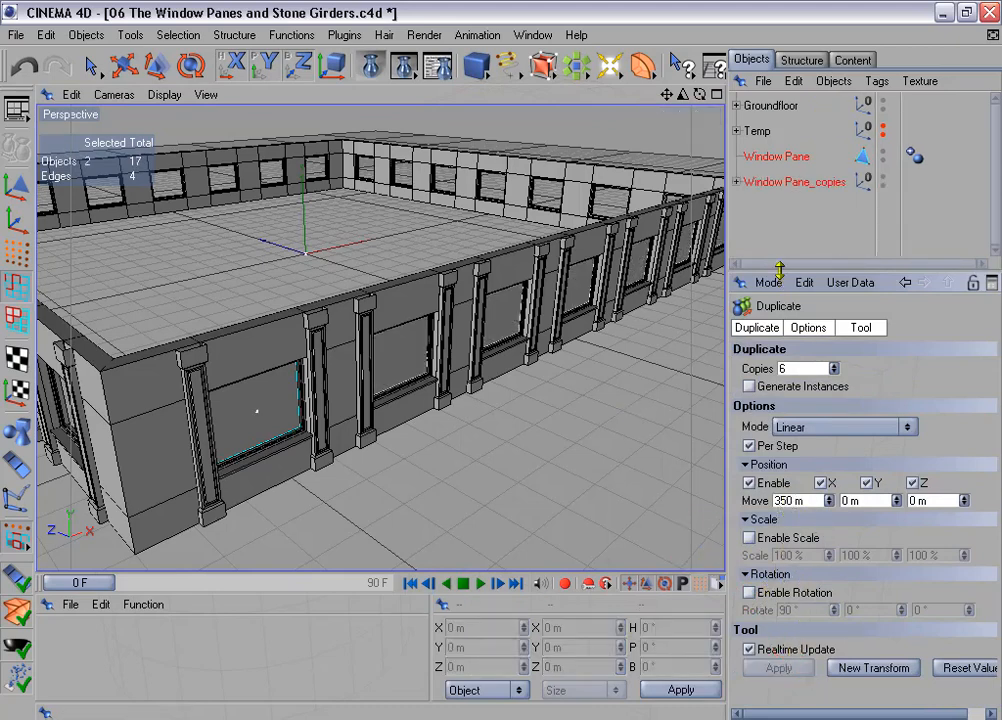
Connect the original window pane and its six copies into a single polygon object.
left_click_drag(779, 271, 801, 437)
left_click(737, 183)
left_click(752, 157)
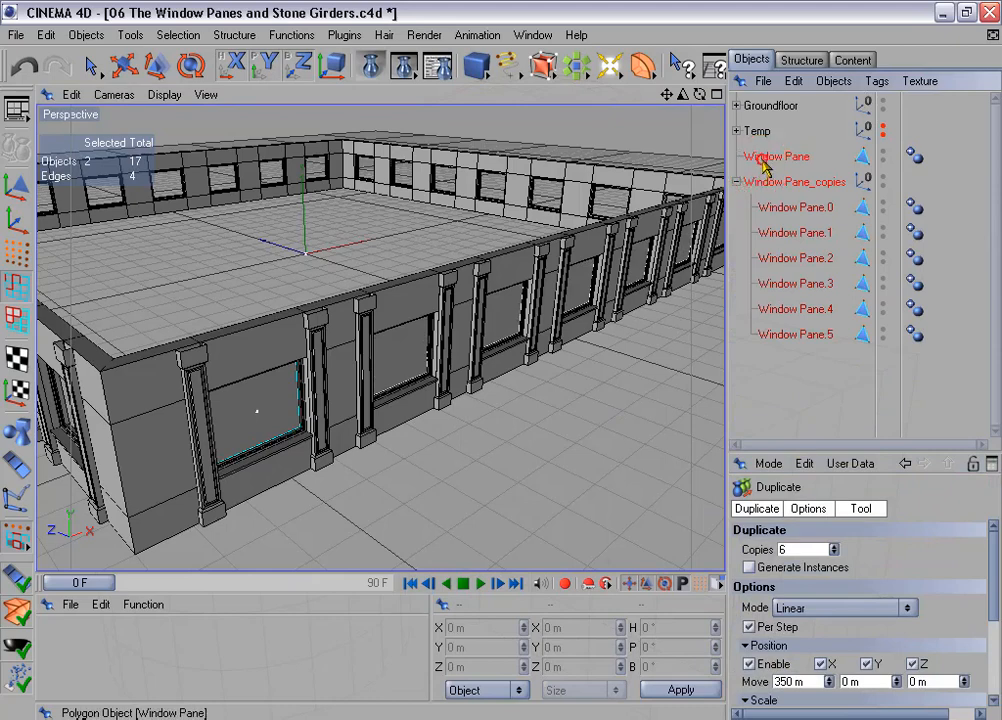
left_click_drag(751, 201, 826, 335)
right_click(826, 335)
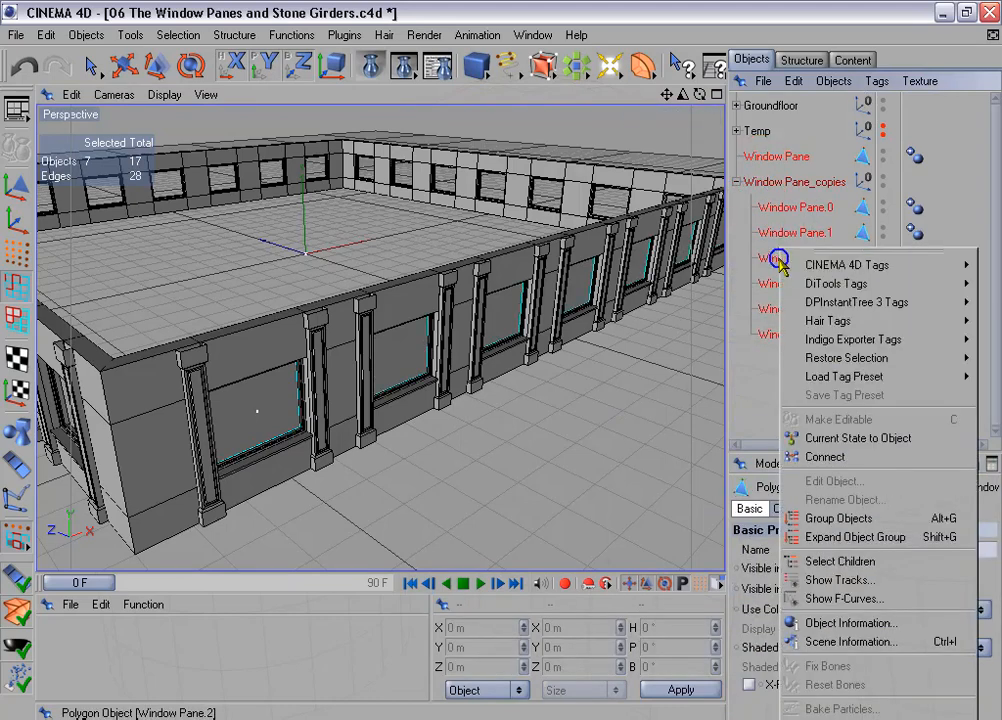
left_click(826, 457)
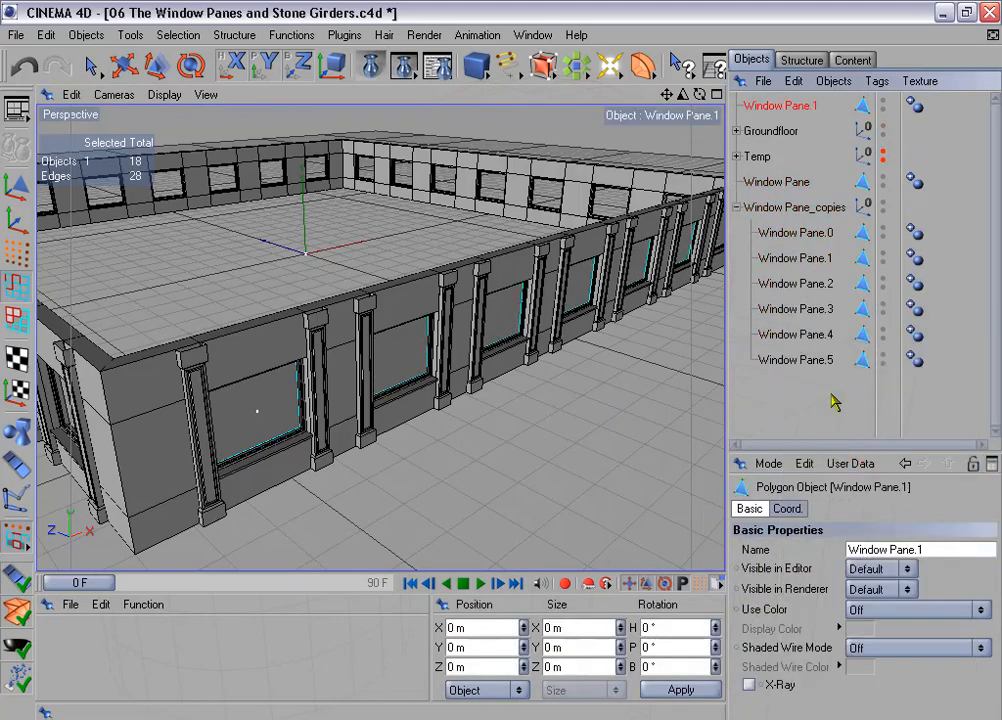
Delete the original Window Pane and the Window Pane_copies group, keeping the connected object.
left_click(778, 182)
left_click(785, 207, "ctrl")
key("Delete")
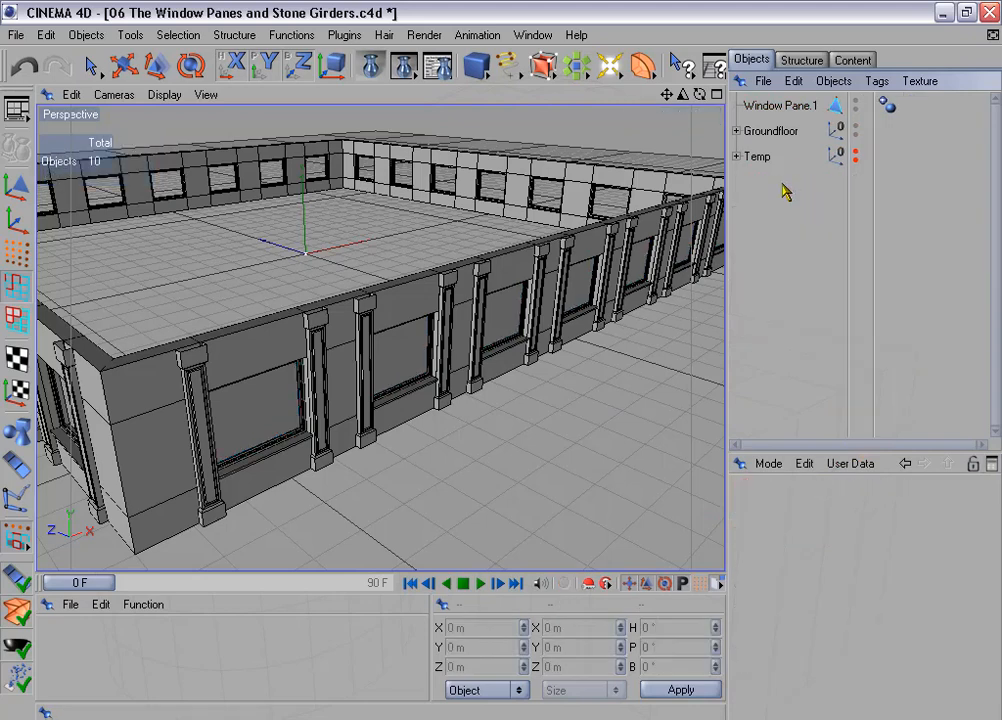
Duplicate the connected row of panes as 3 copies rotated 90° per step in heading, with position offset disabled.
left_click(779, 105)
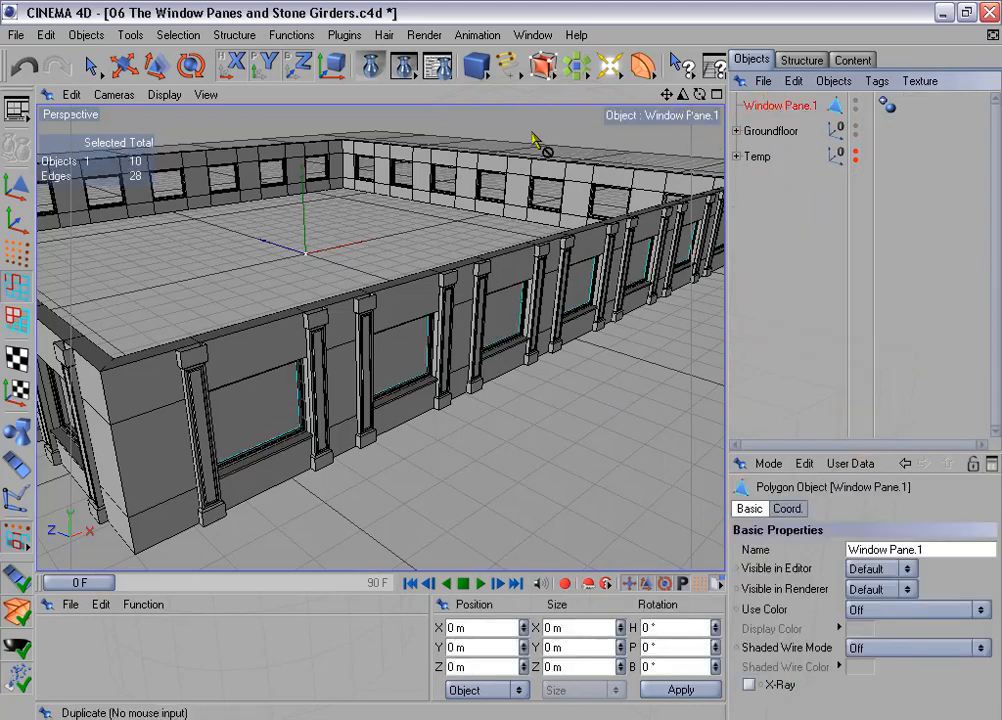
left_click(291, 34)
left_click(336, 162)
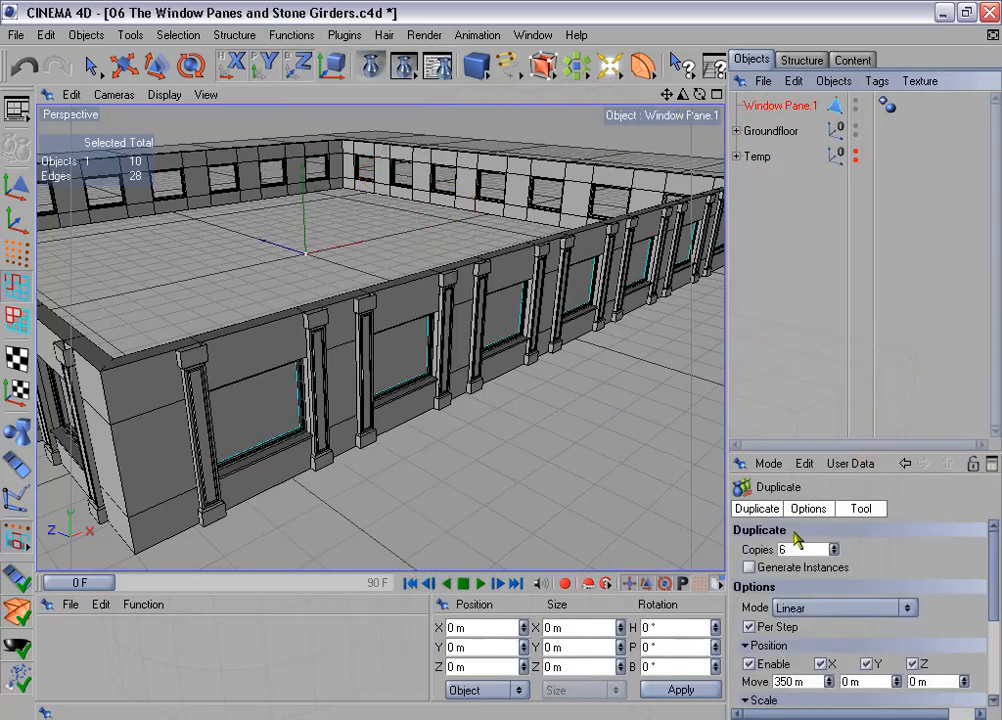
left_click_drag(773, 452, 765, 330)
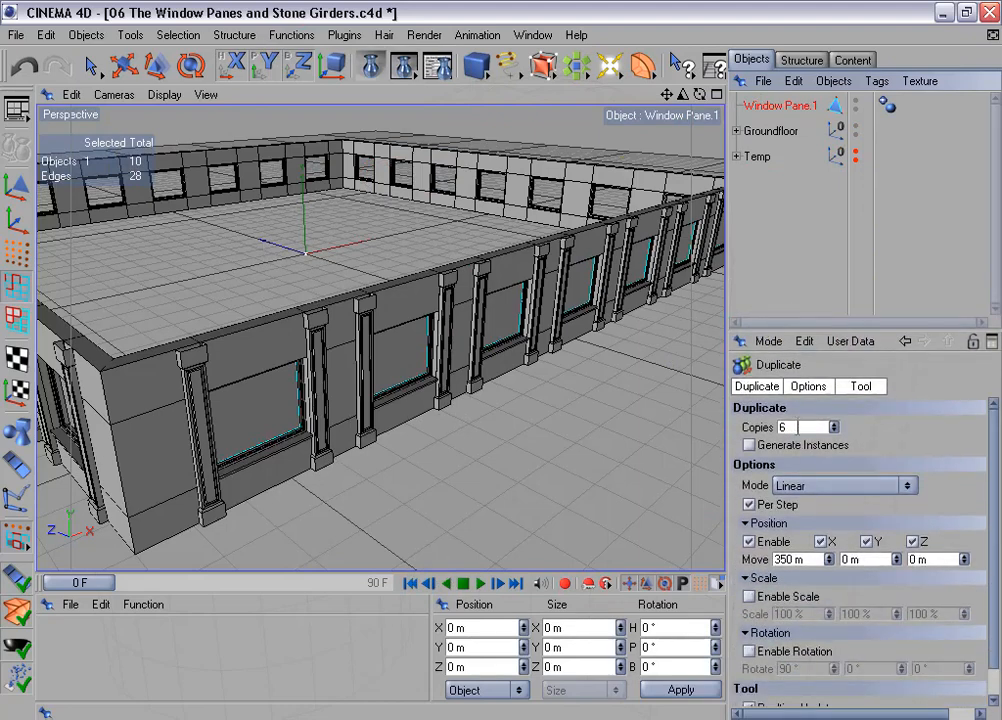
left_click_drag(798, 427, 760, 426)
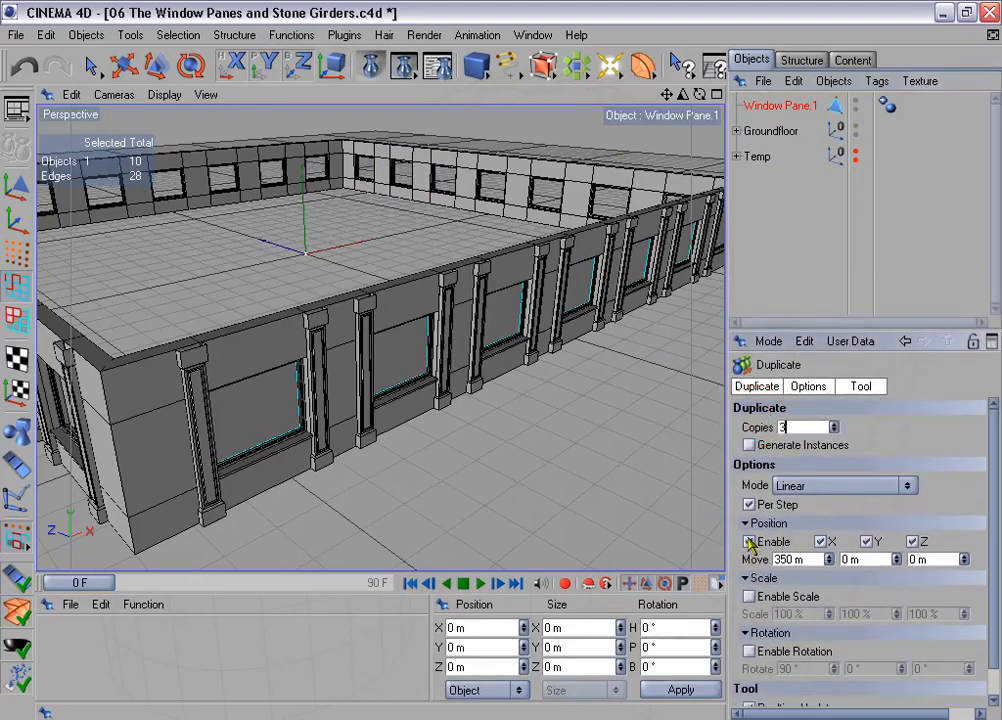
left_click(750, 542)
left_click(749, 651)
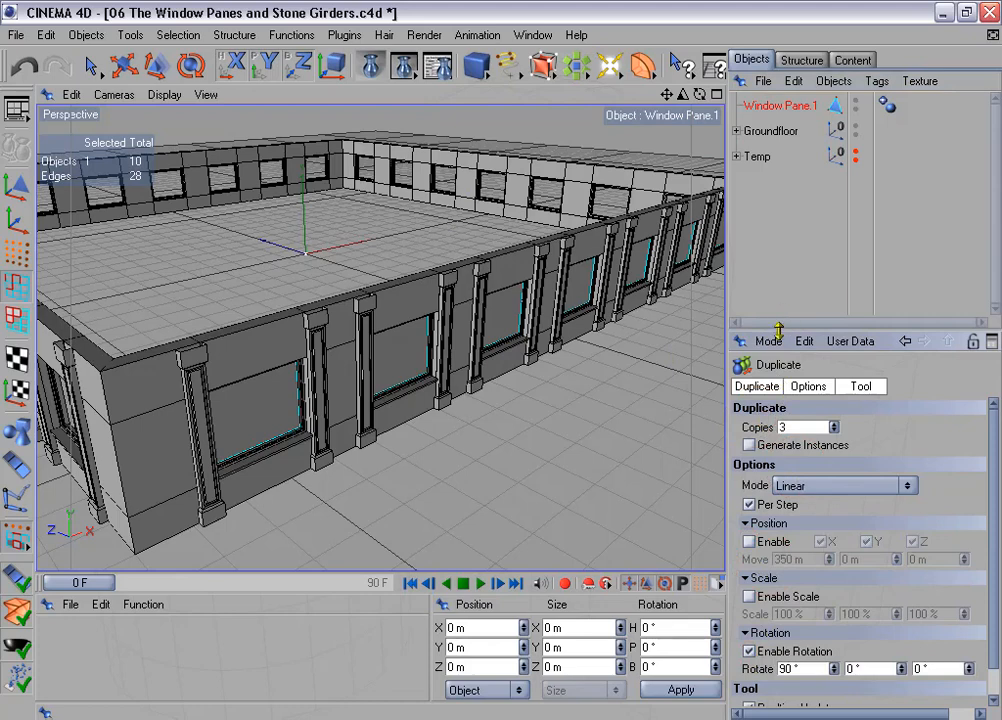
left_click_drag(777, 331, 777, 262)
left_click(797, 660)
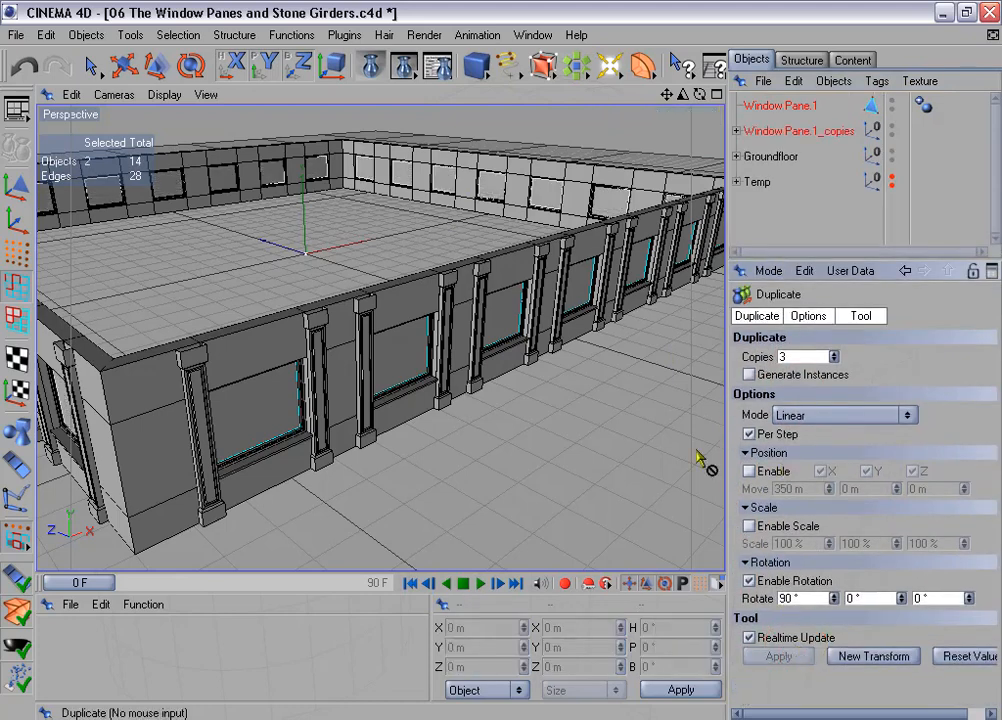
Connect the front row of panes and its three rotated copies into one object.
scroll(519, 340, "down", 3)
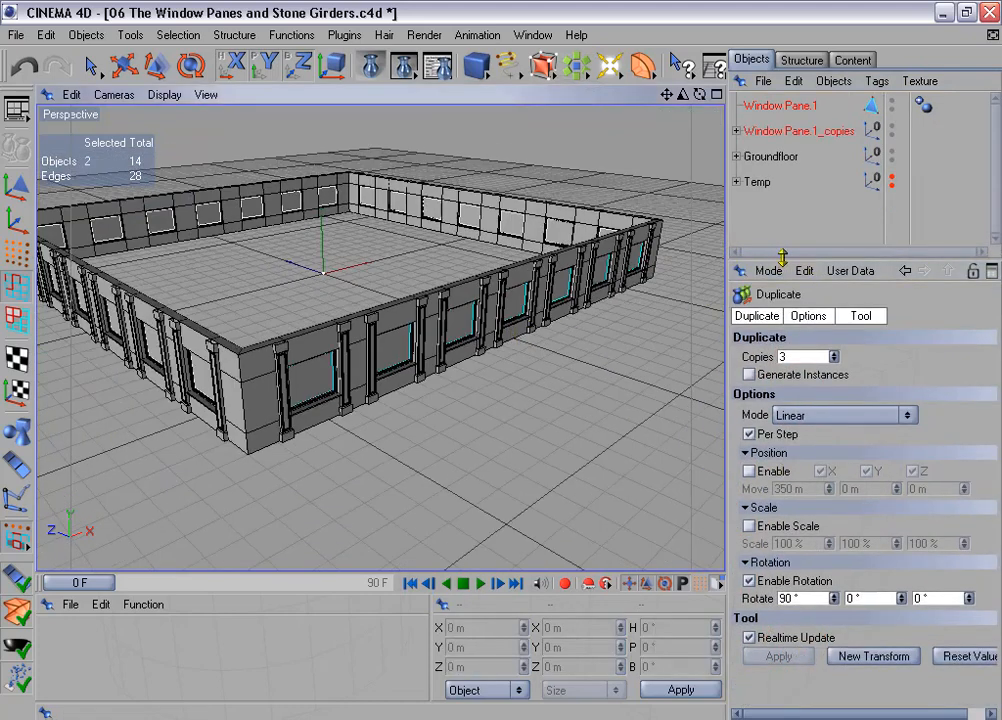
left_click_drag(783, 258, 791, 336)
left_click(737, 132)
left_click(765, 107)
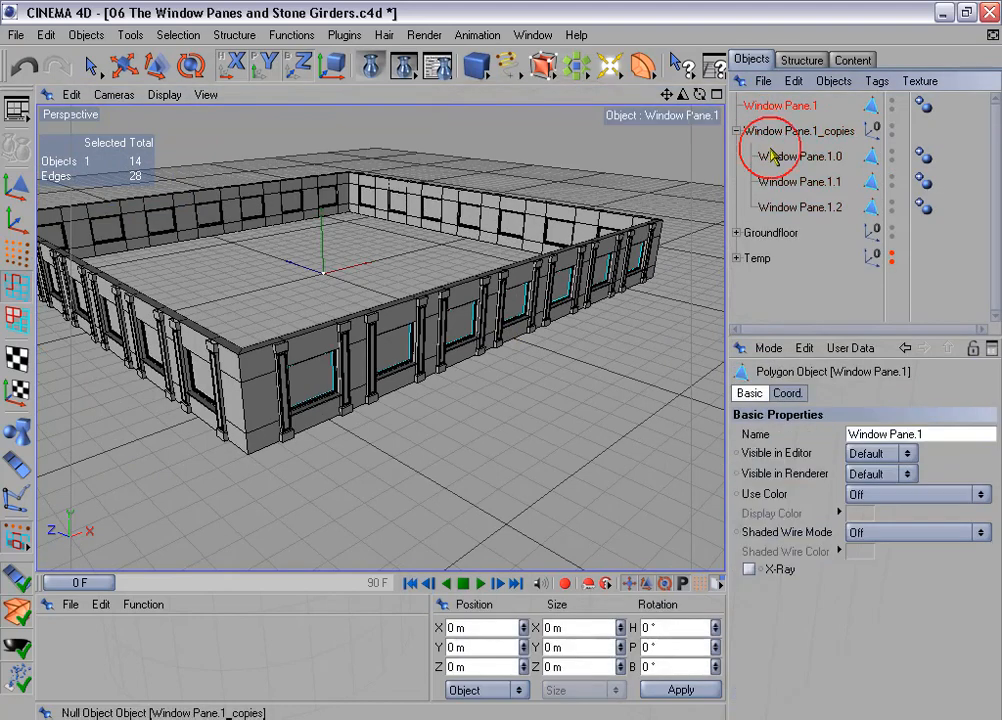
left_click(772, 155, "ctrl")
left_click(783, 183, "ctrl")
left_click(785, 207, "ctrl")
right_click(785, 208)
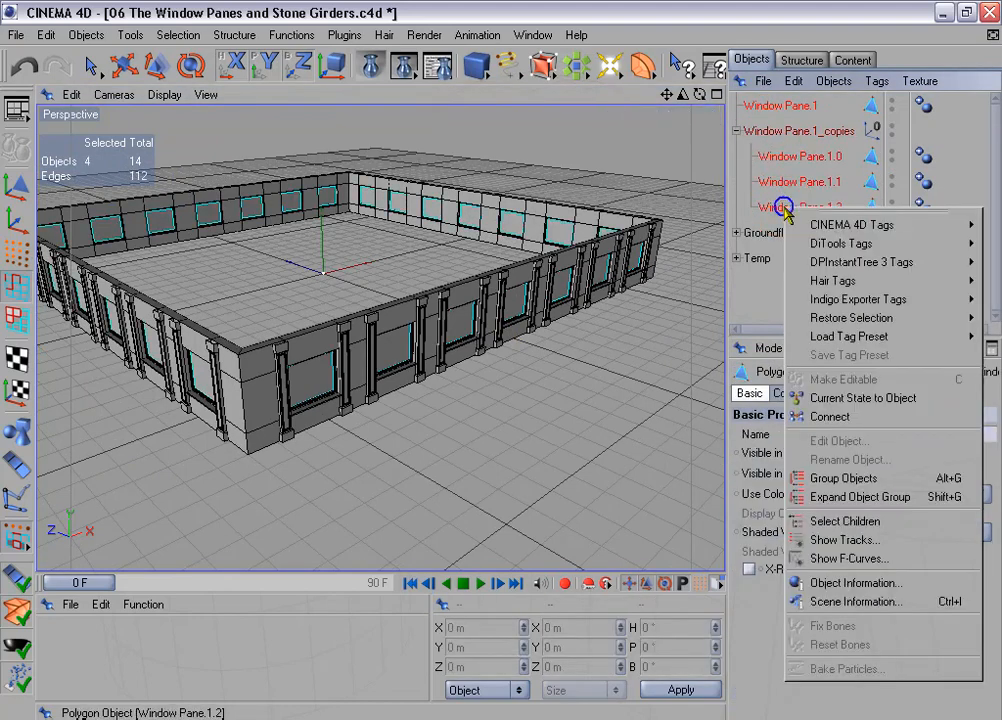
left_click(840, 416)
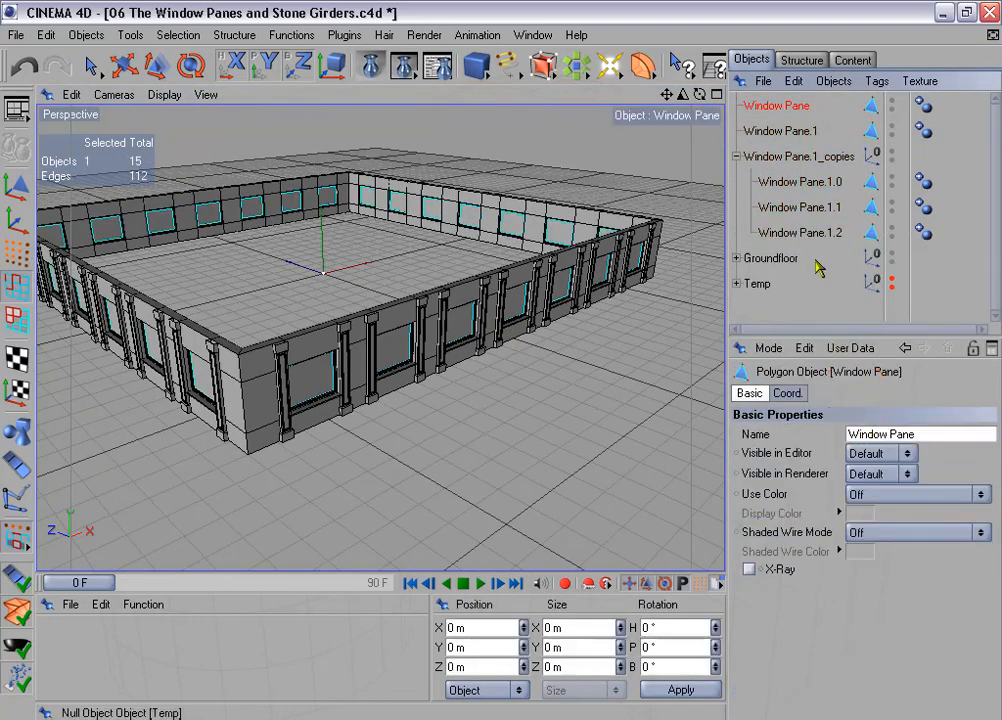
Delete Window Pane.1 and the Window Pane.1_copies group.
left_click(780, 131)
left_click(793, 159, "ctrl")
key("Delete")
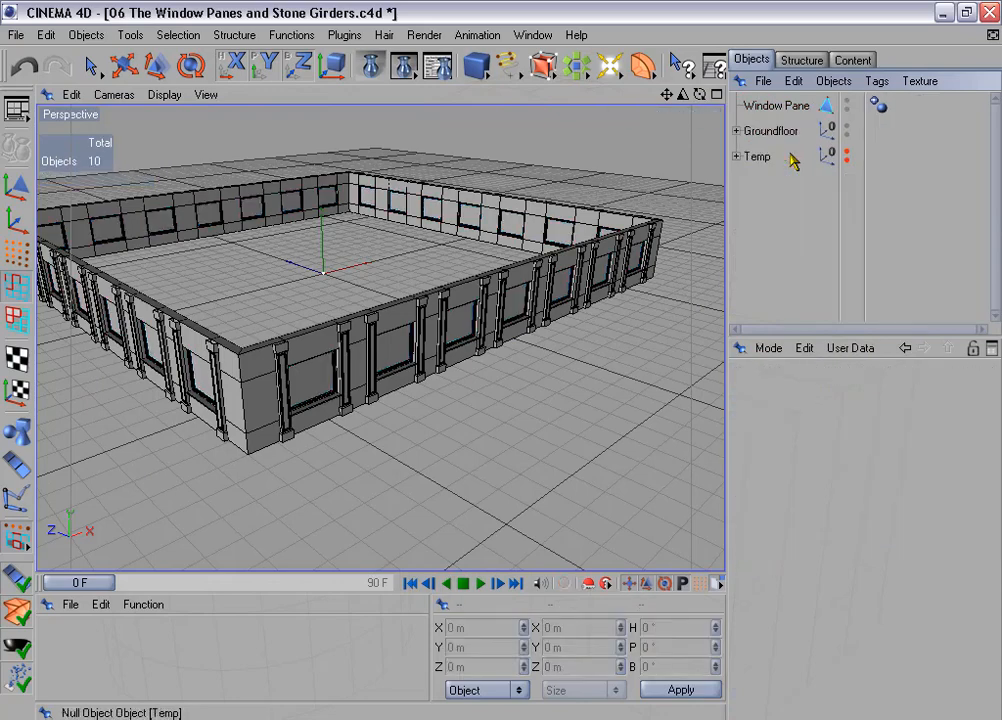
Move the connected Window Pane object into the Groundfloor group and expand the group.
left_click_drag(415, 145, 445, 175, "alt")
left_click_drag(507, 366, 468, 334, "alt")
left_click_drag(768, 108, 772, 132)
left_click(737, 105)
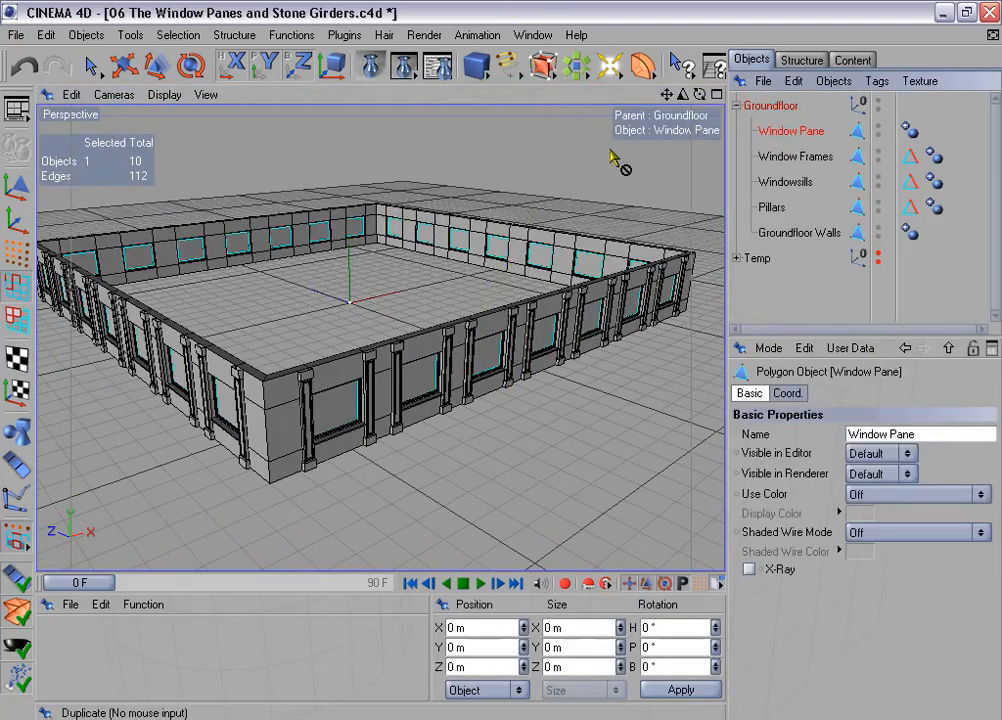
Select the Groundfloor Walls polygon above the first front window and split it into a separate object.
left_click(792, 234)
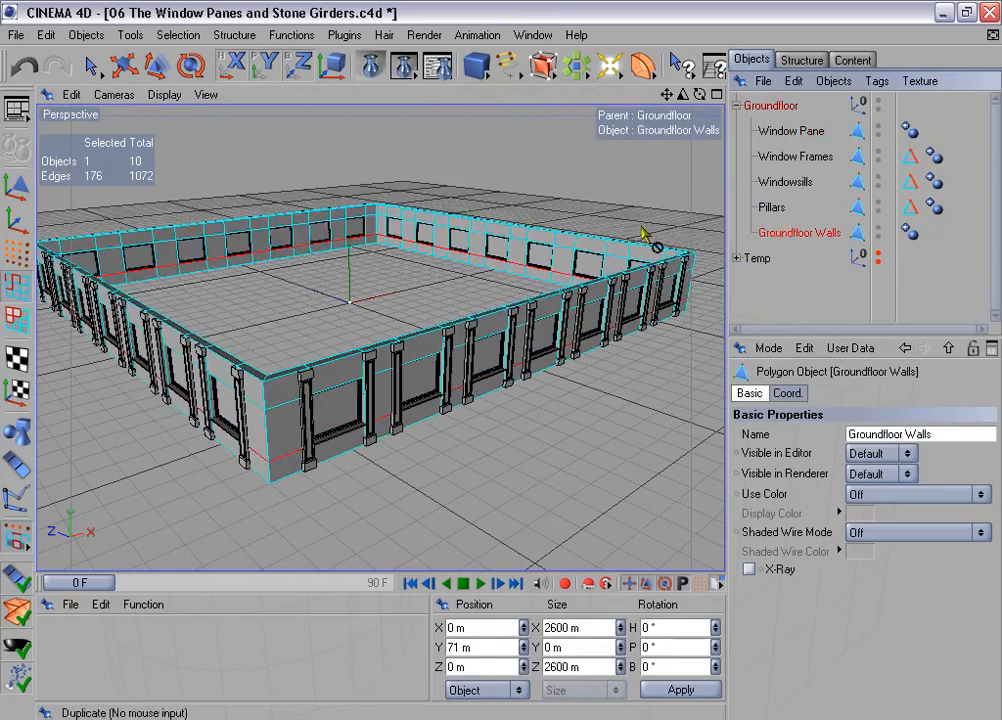
left_click(16, 318)
left_click(91, 67)
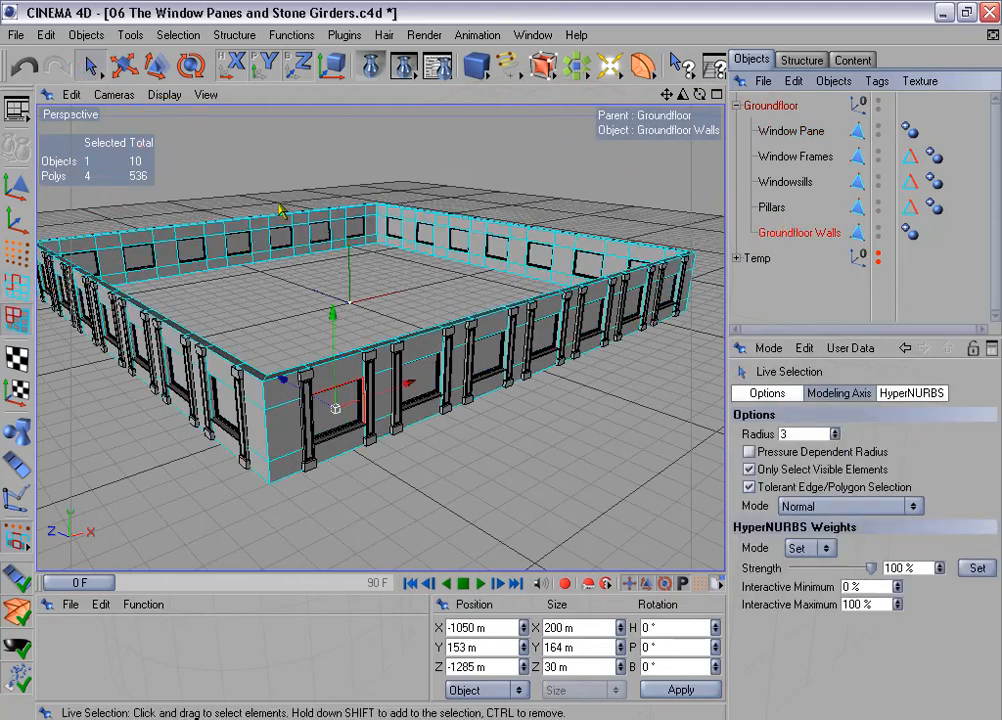
left_click(324, 374)
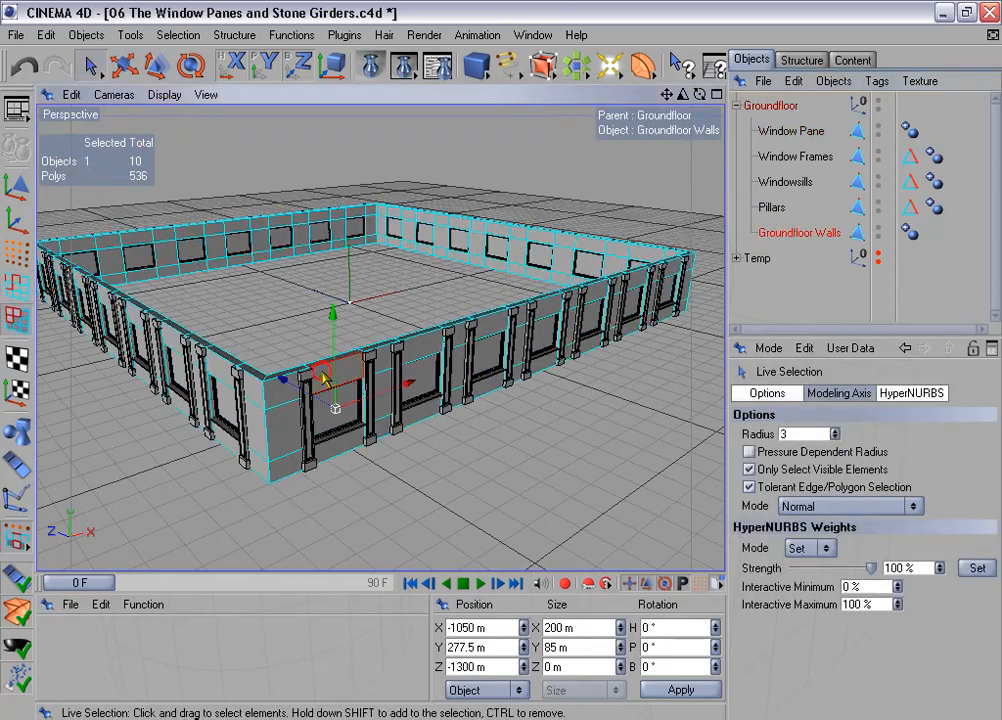
left_click(291, 35)
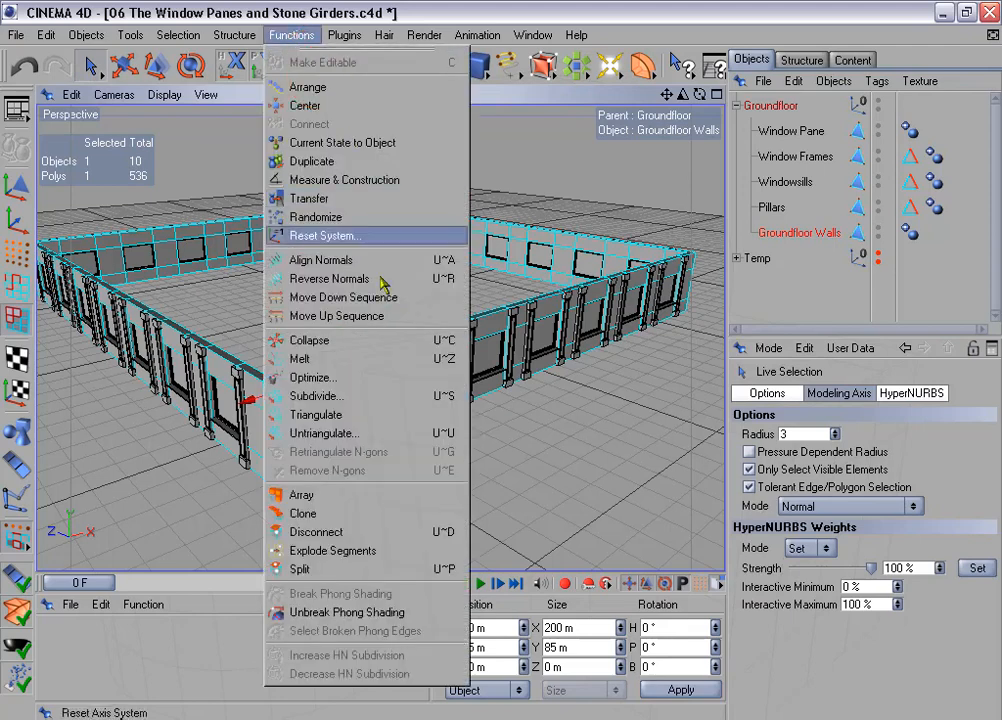
left_click(385, 568)
Move Groundfloor Walls.1 out of the Groundfloor group, then collapse and hide the group.
left_click(820, 262)
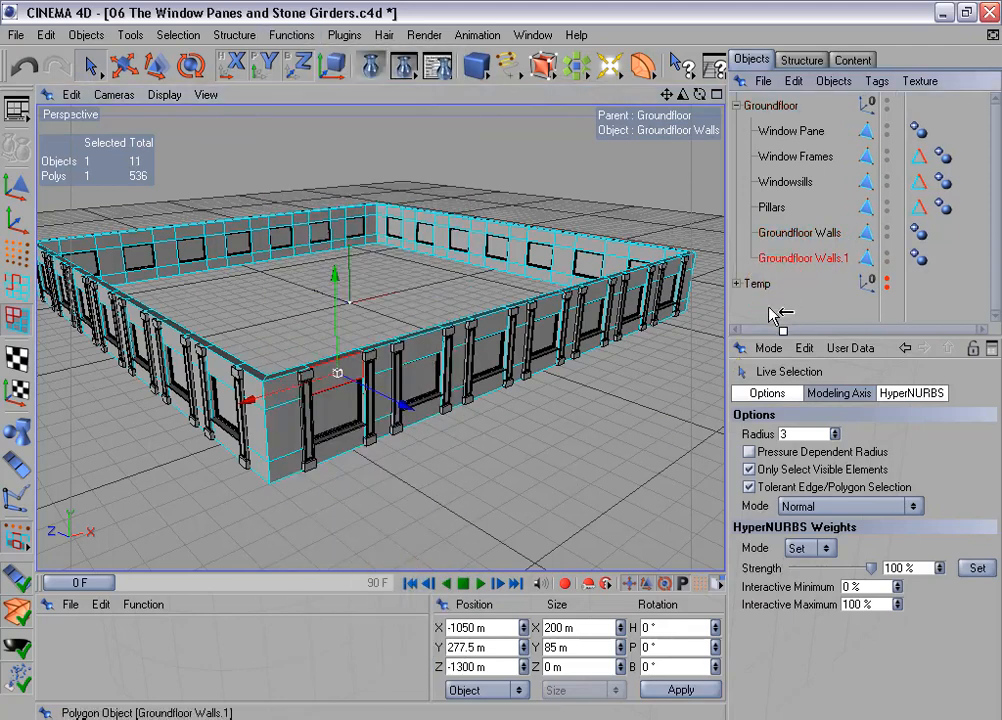
left_click_drag(775, 316, 776, 312)
left_click(736, 105)
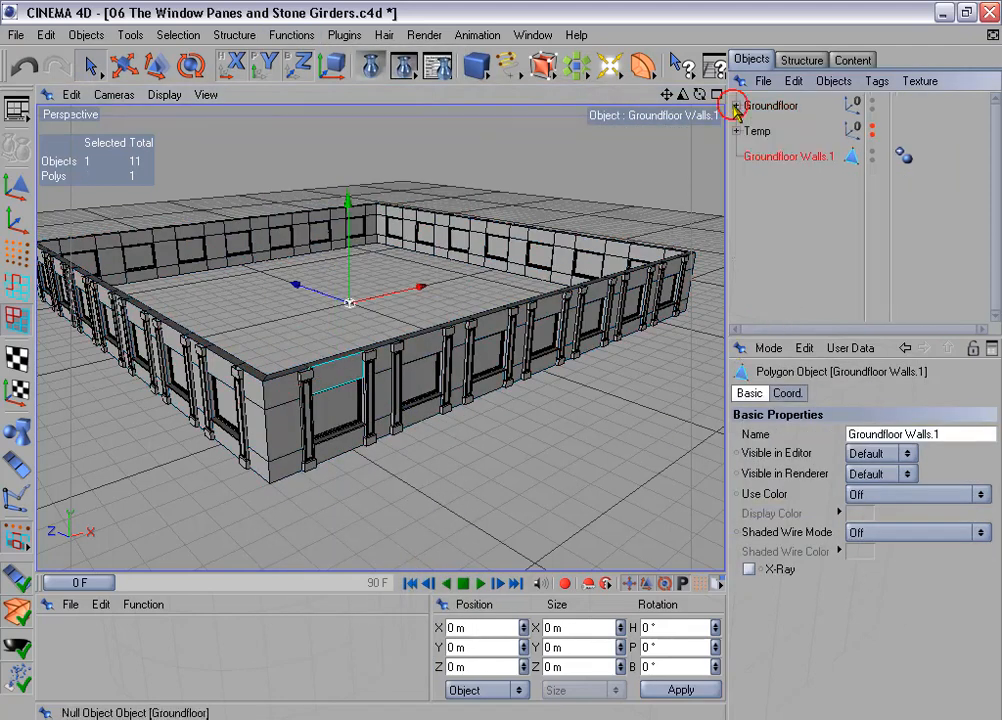
left_click(868, 102)
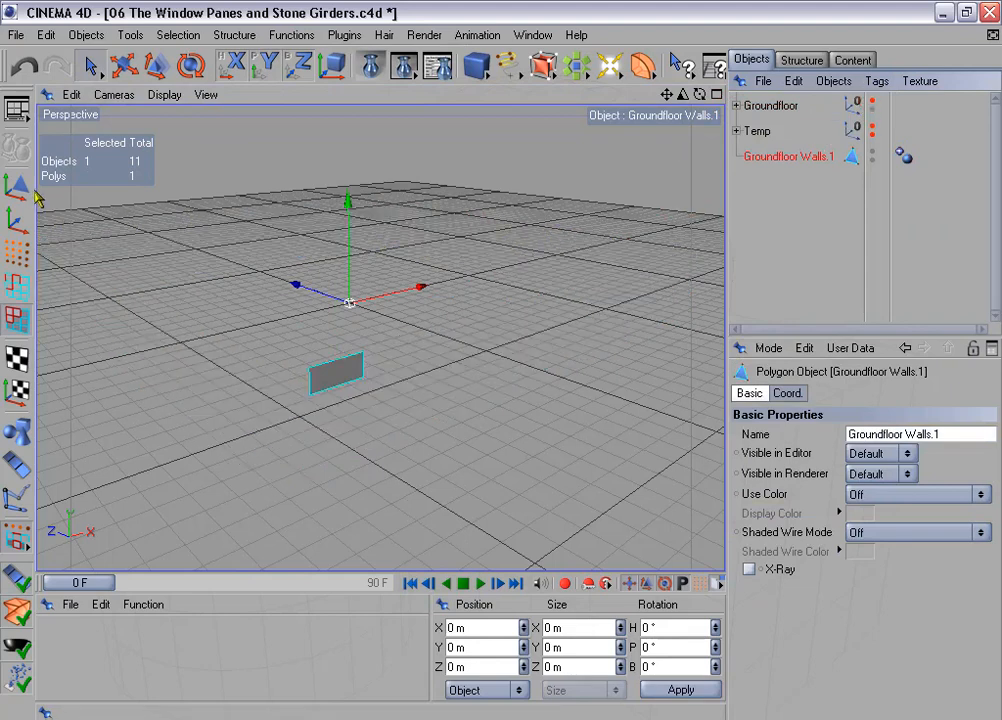
Centre the axis of Groundfloor Walls.1 on all its points with the Axis Center plugin, using 0 % offsets.
left_click(17, 148)
left_click(344, 34)
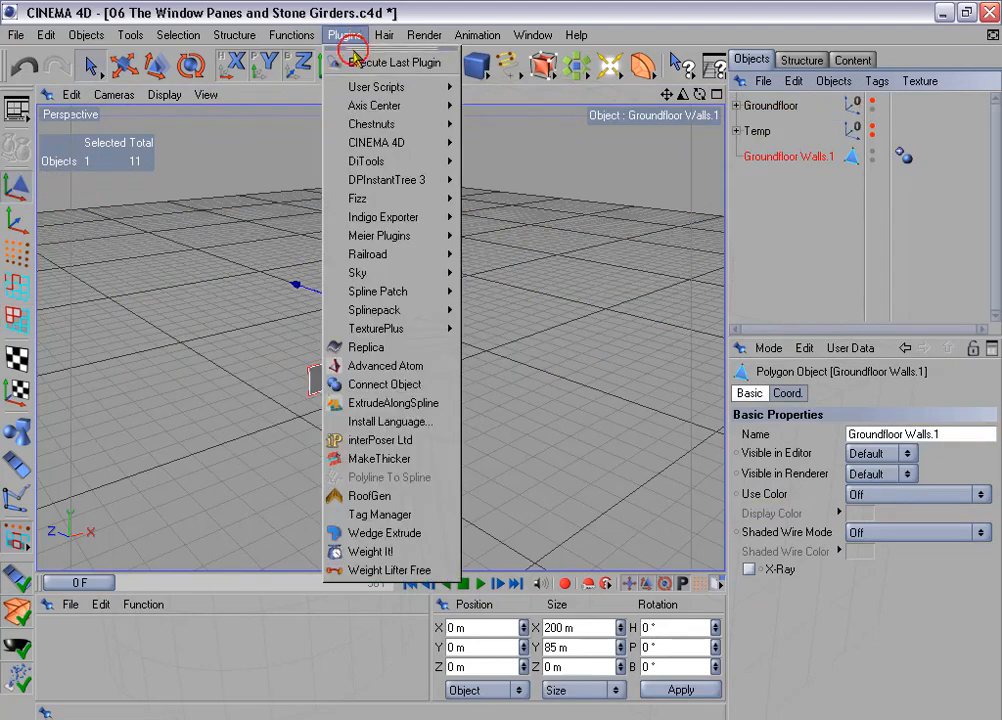
mouse_move(440, 105)
left_click(533, 112)
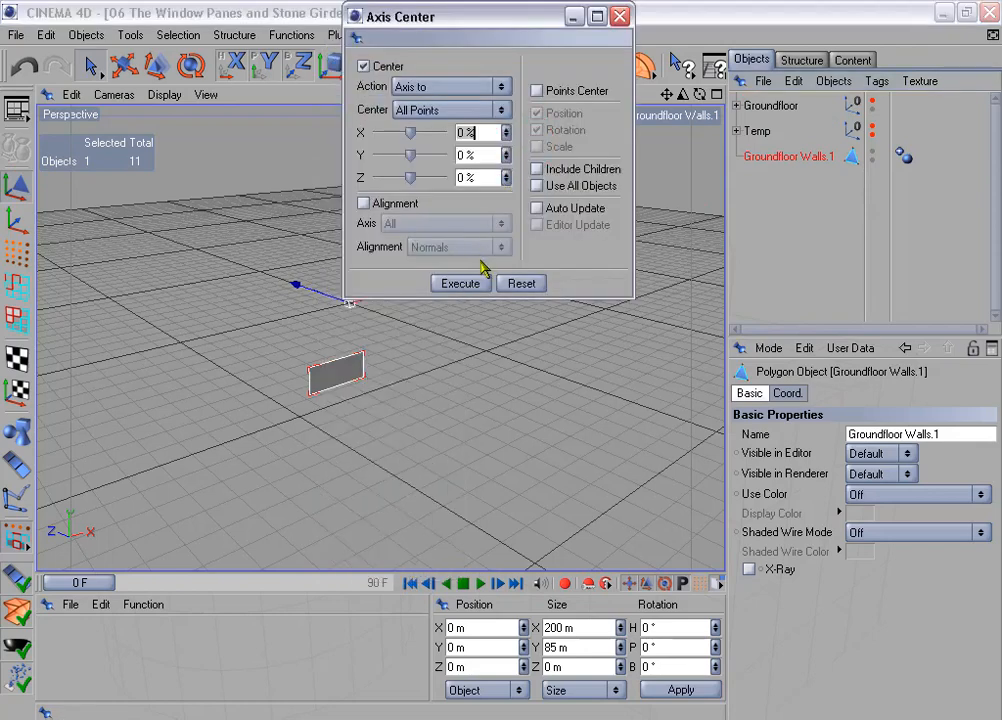
left_click(461, 283)
left_click(617, 17)
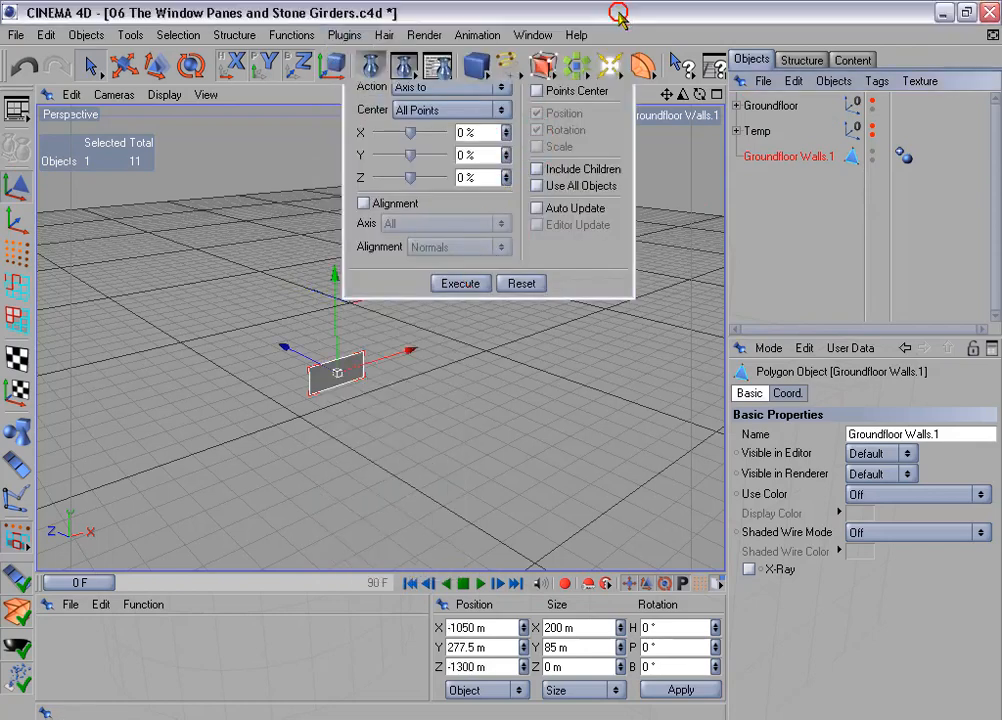
Move the panel's axis down to its bottom edge in the Back view, with Edge and Midpoint snapping on and Polygon Center off.
middle_click(530, 390)
middle_click(531, 432)
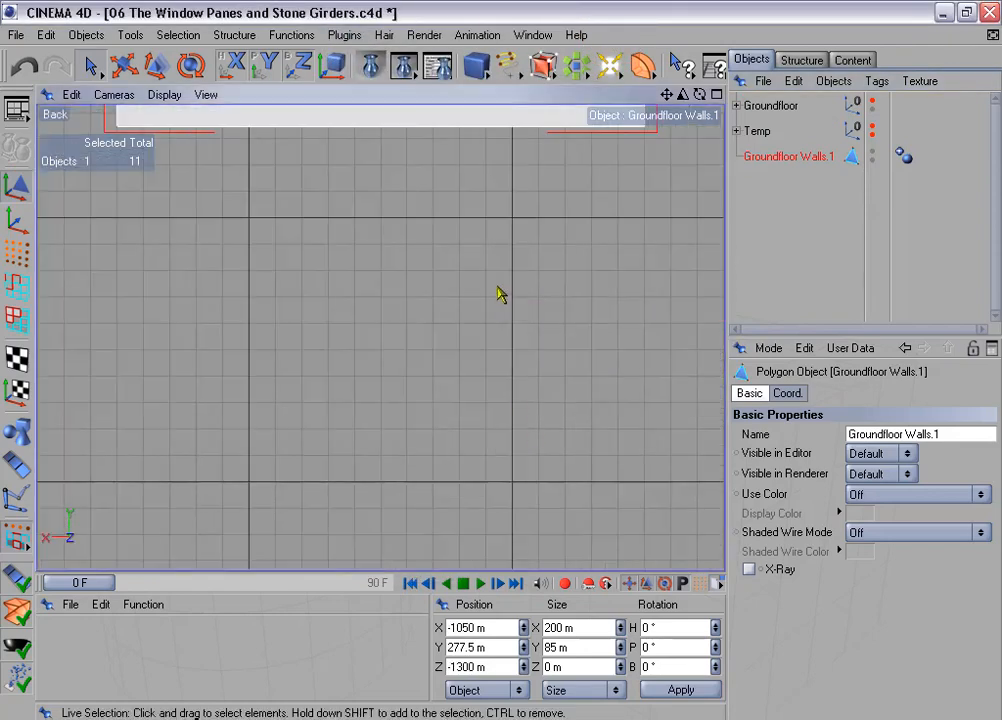
key("o")
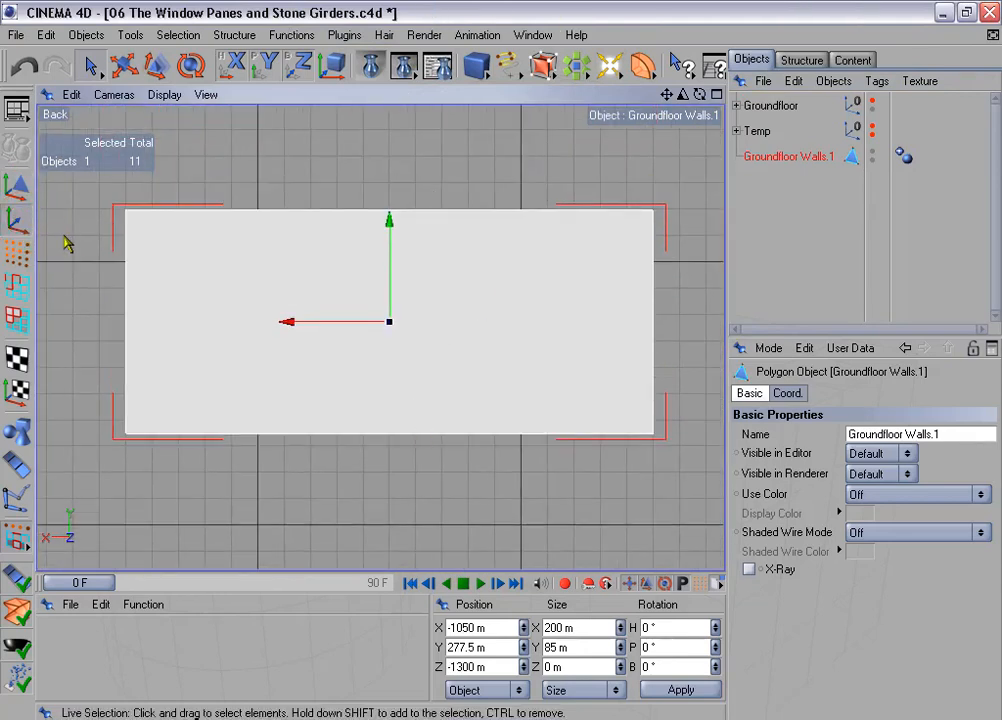
left_click(123, 65)
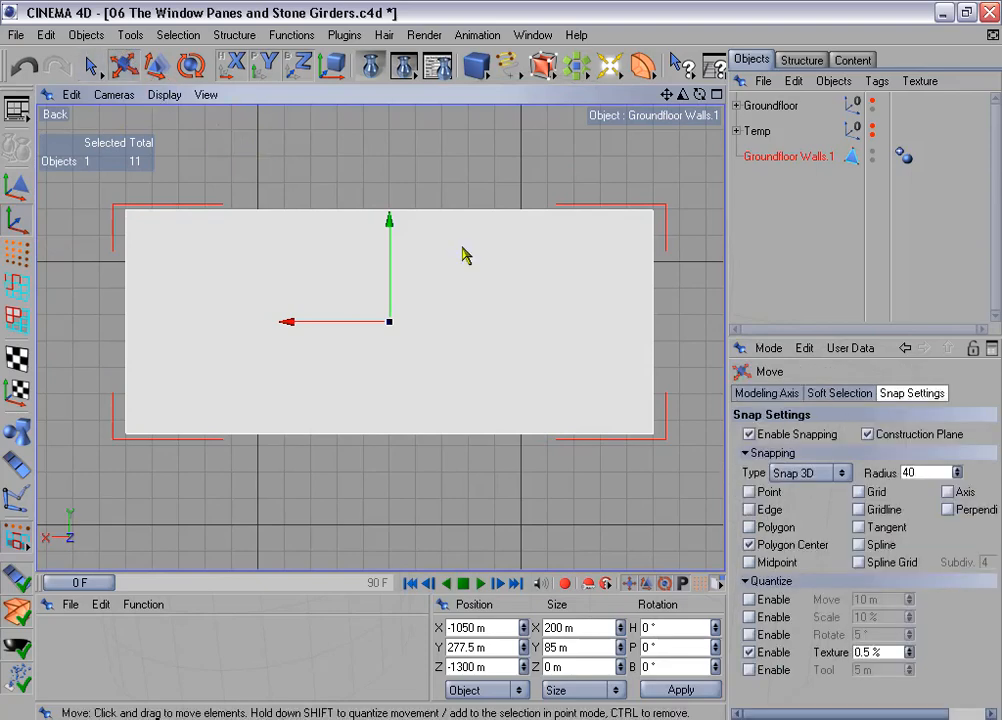
left_click_drag(790, 338, 792, 269)
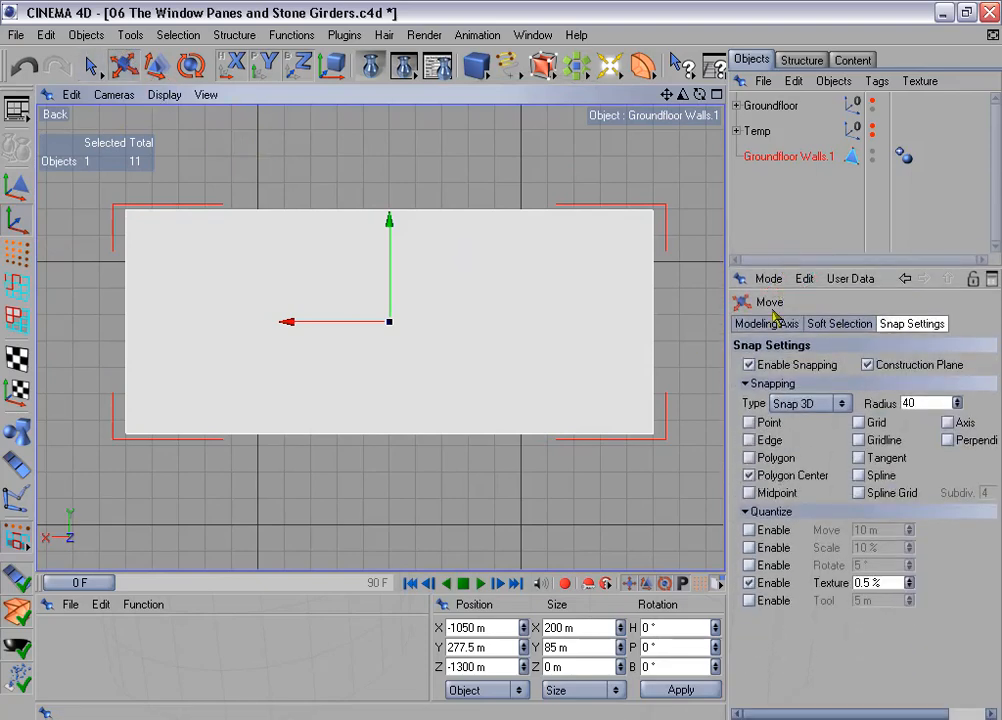
left_click(749, 440)
left_click(749, 492)
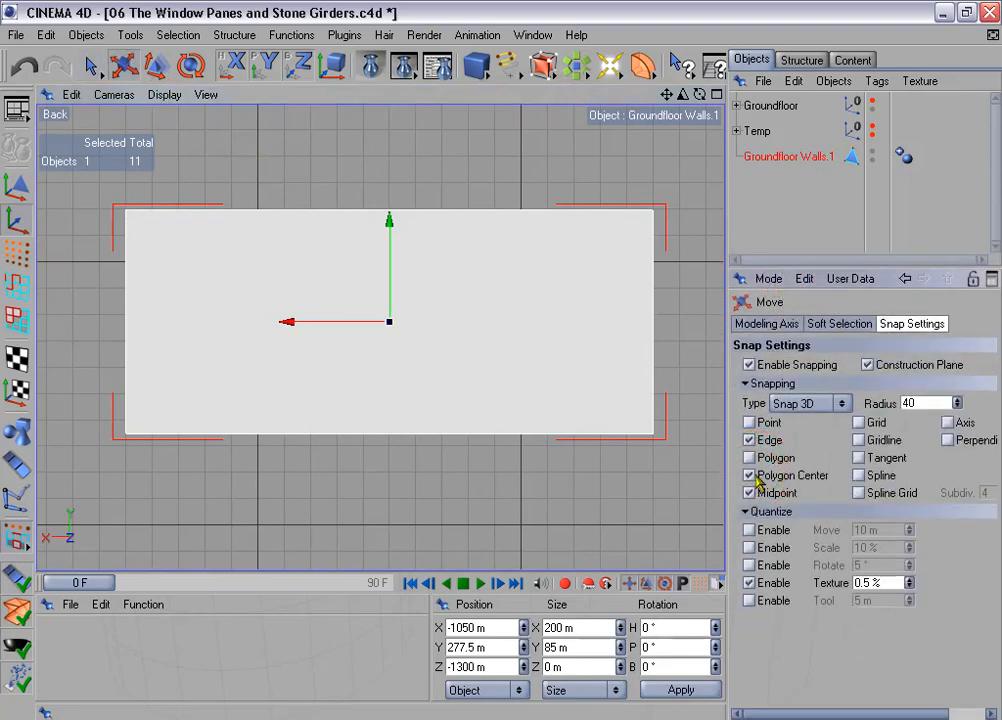
left_click(750, 475)
left_click_drag(390, 226, 390, 339)
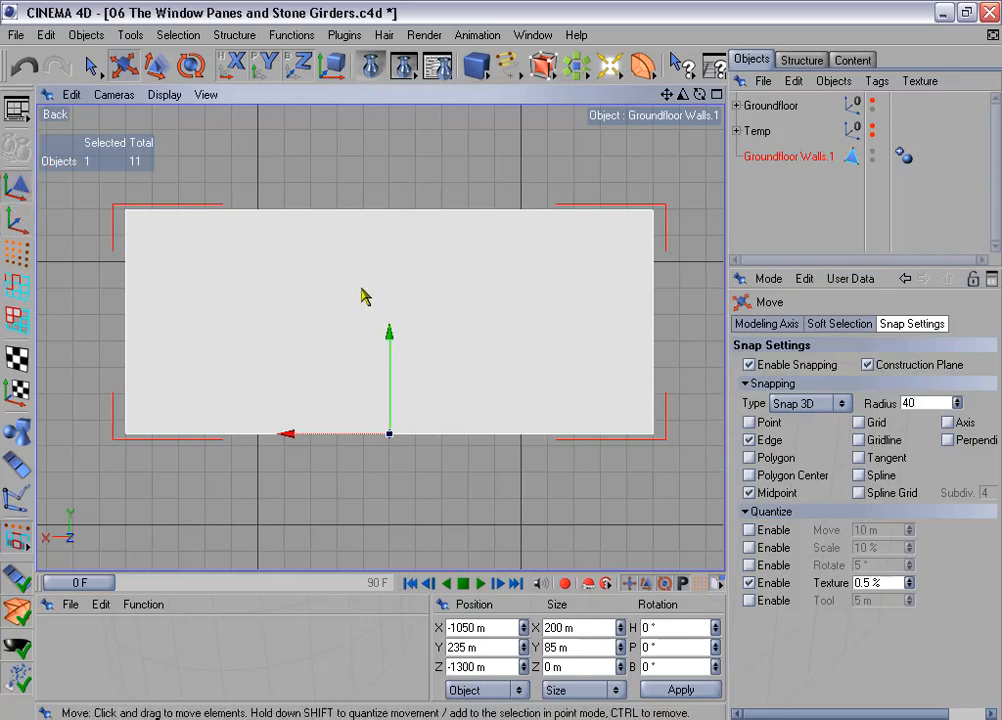
Return to the Perspective view and make the Groundfloor group visible again around the split-off panel.
middle_click(293, 267)
middle_click(293, 267)
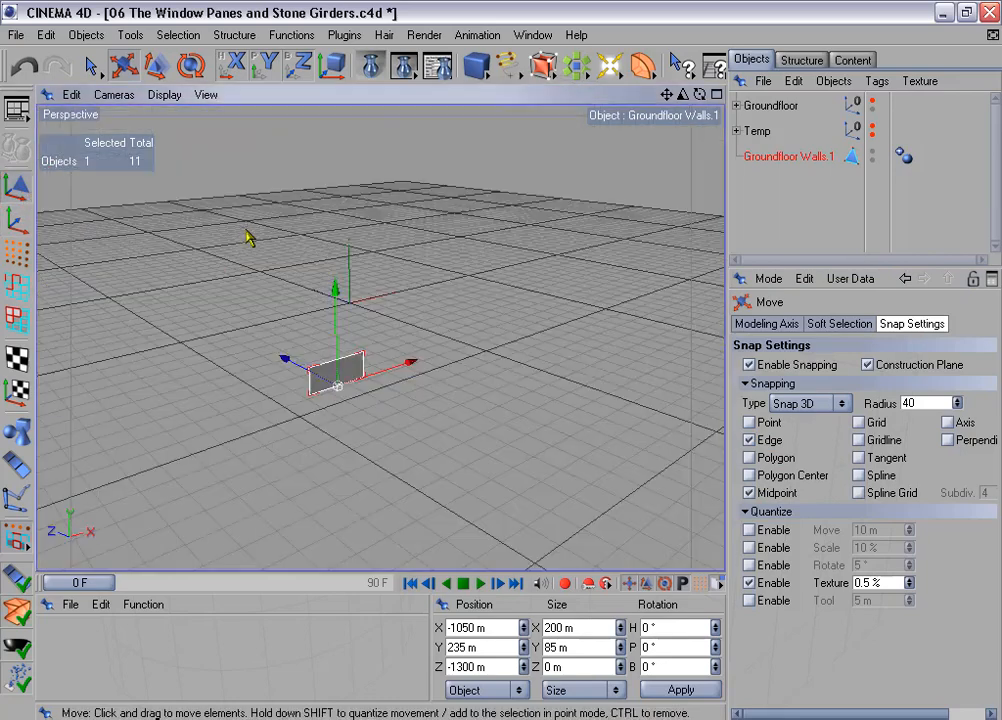
left_click(873, 104)
scroll(553, 268, "up", 3)
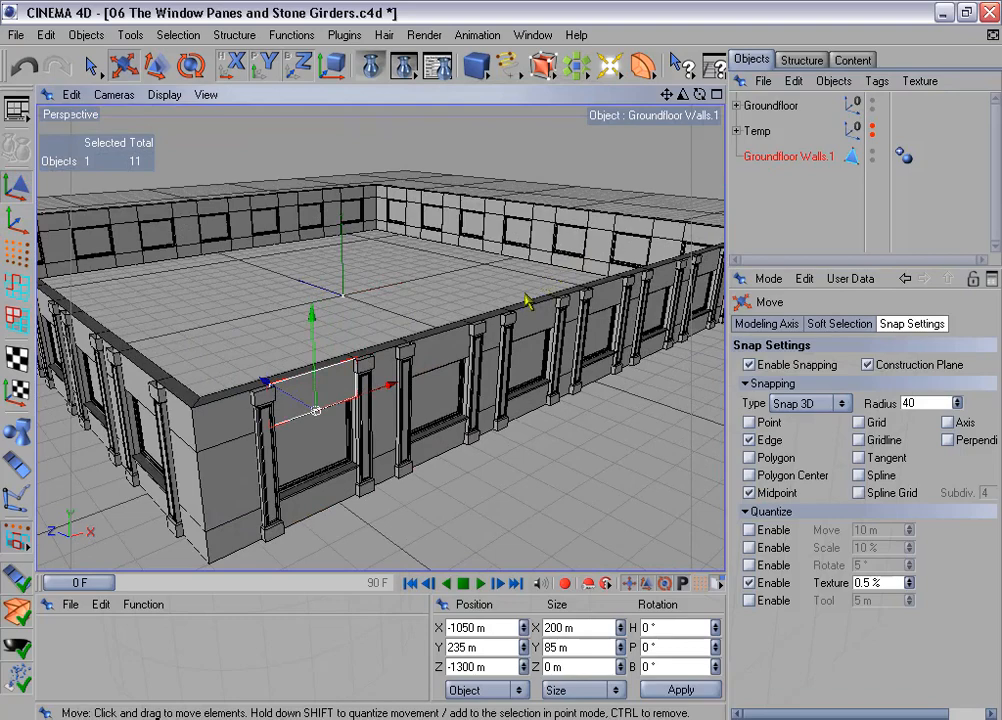
left_click_drag(527, 300, 490, 315, "alt")
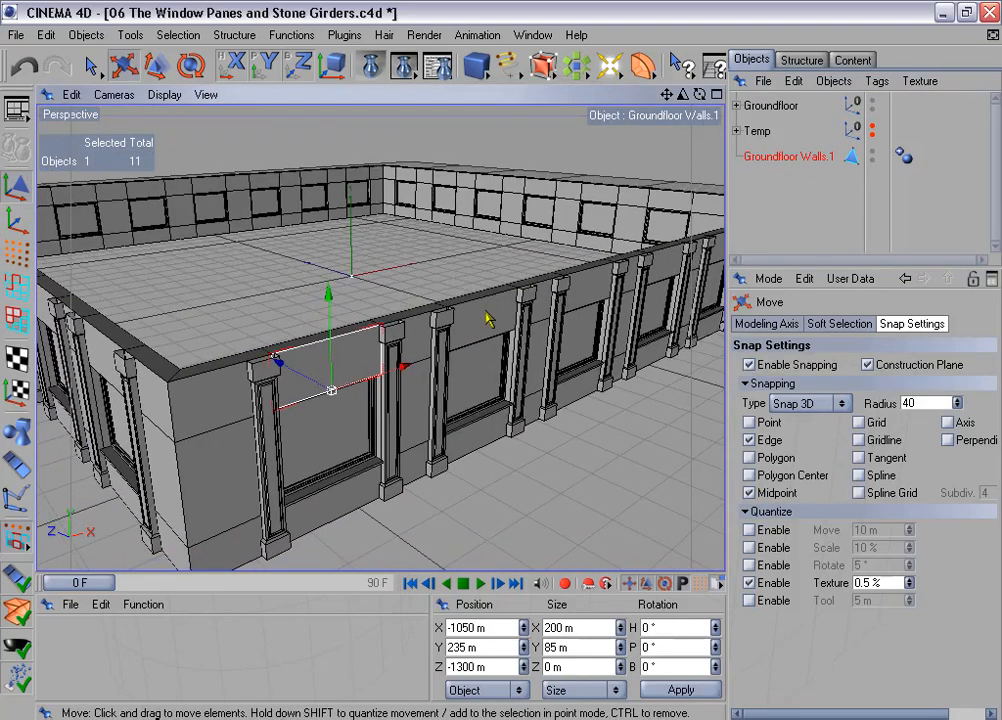
Rename the Groundfloor Walls.1 object to "Stone Girder".
double_click(762, 158)
type("Ston")
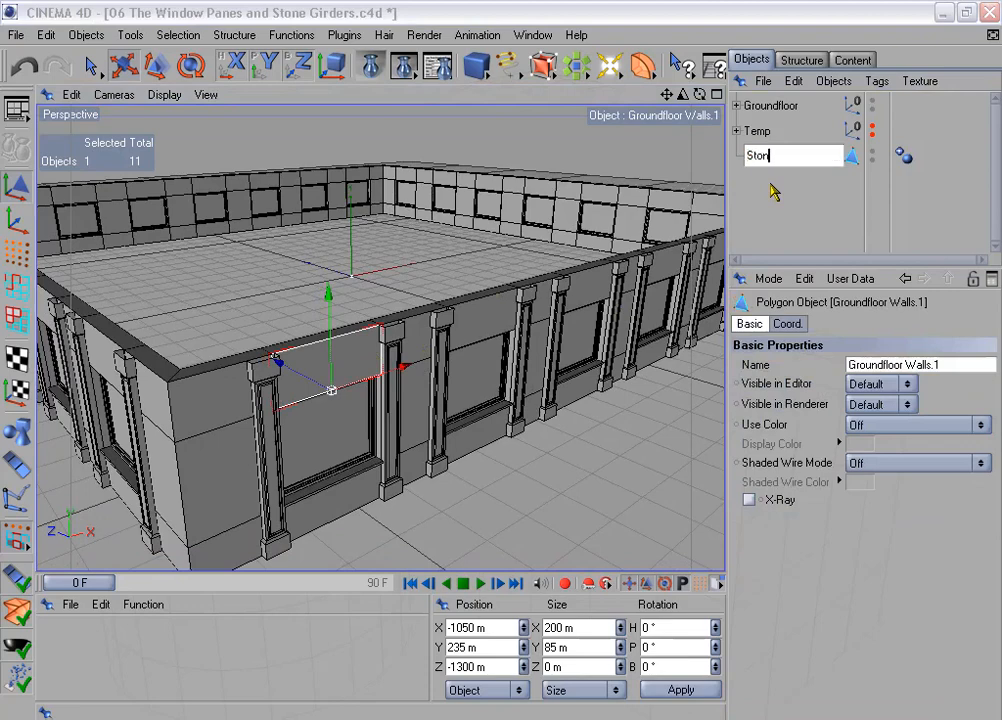
type("e Girder")
key("Return")
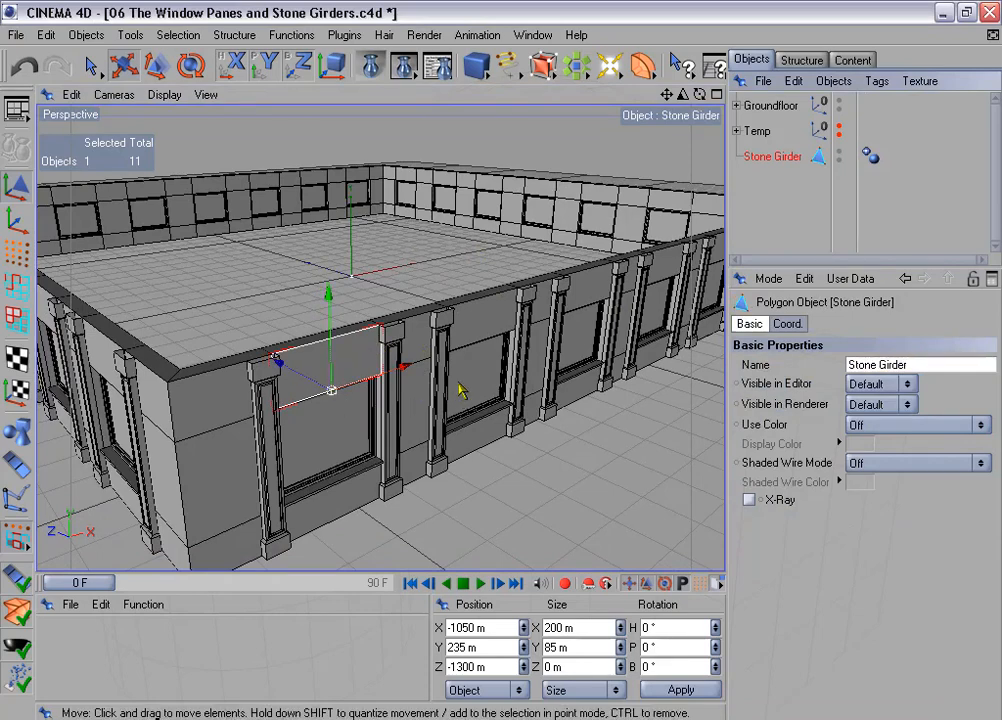
Reduce the Stone Girder panel's Y size to 20 m.
middle_click_drag(468, 364, 493, 356, "alt")
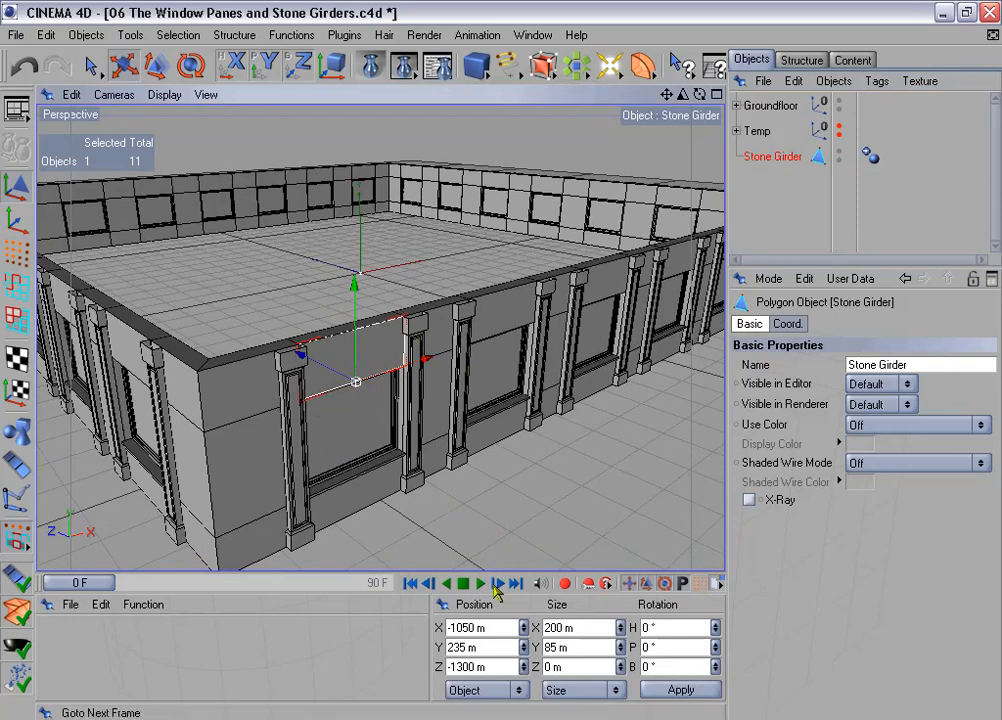
left_click(585, 645)
left_click_drag(585, 645, 493, 641)
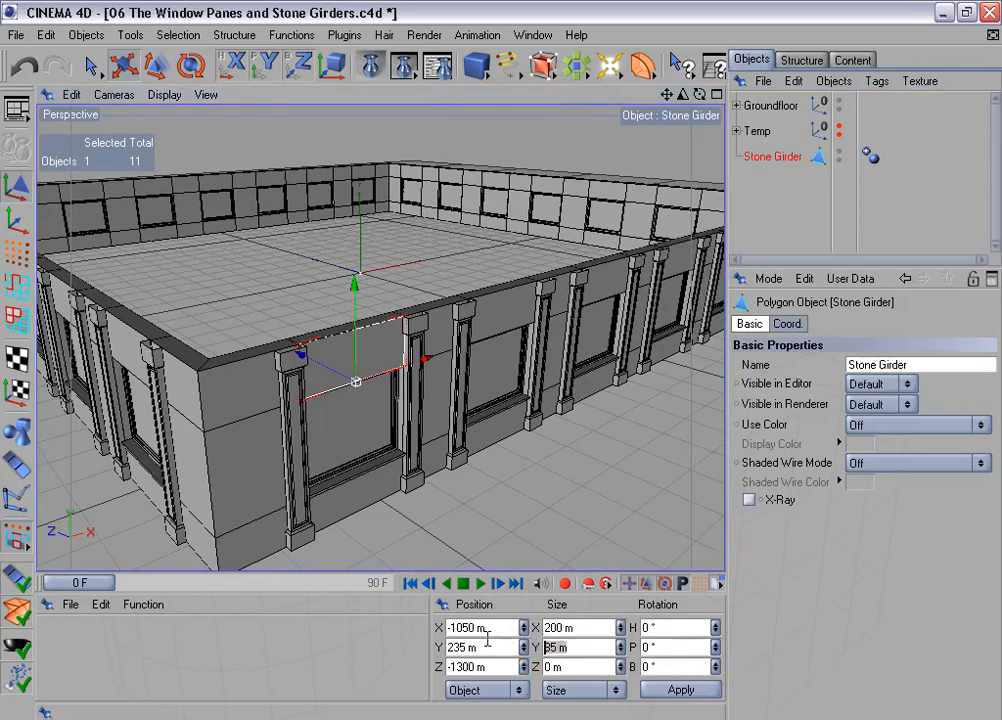
type("20")
key("Return")
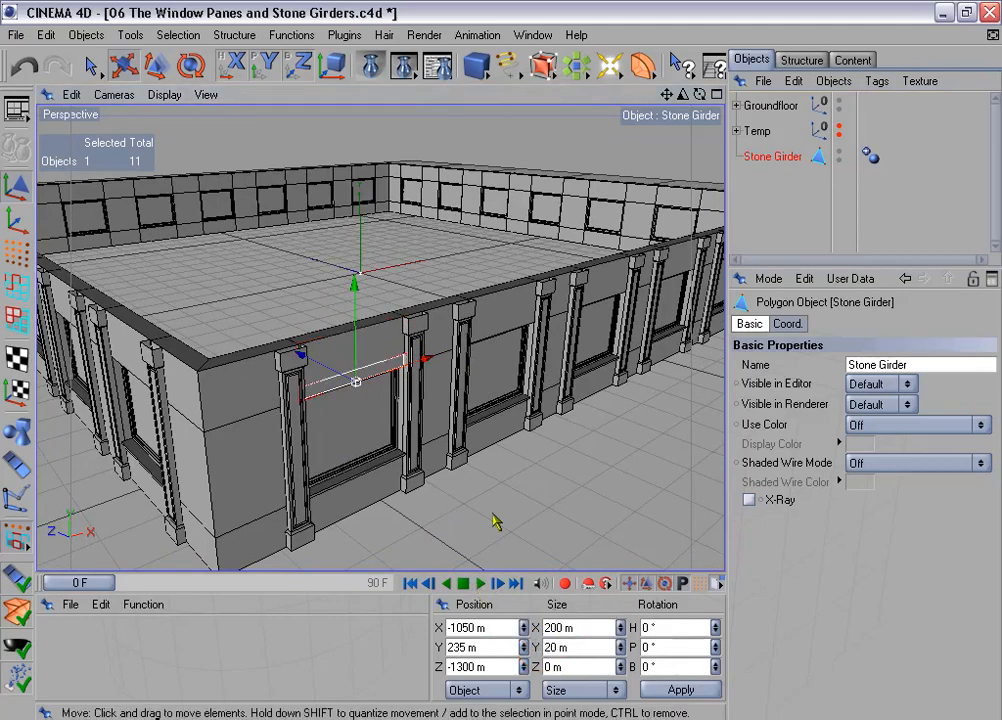
Set the Stone Girder panel's Y size to 25 m.
scroll(474, 414, "up", 3)
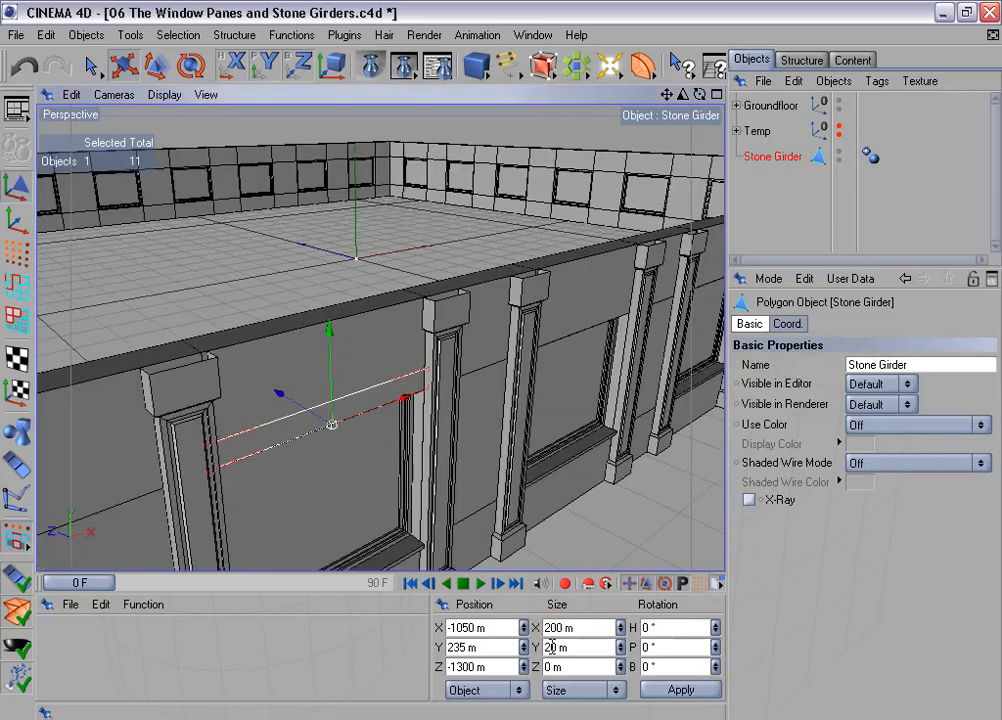
double_click(552, 647)
type("25")
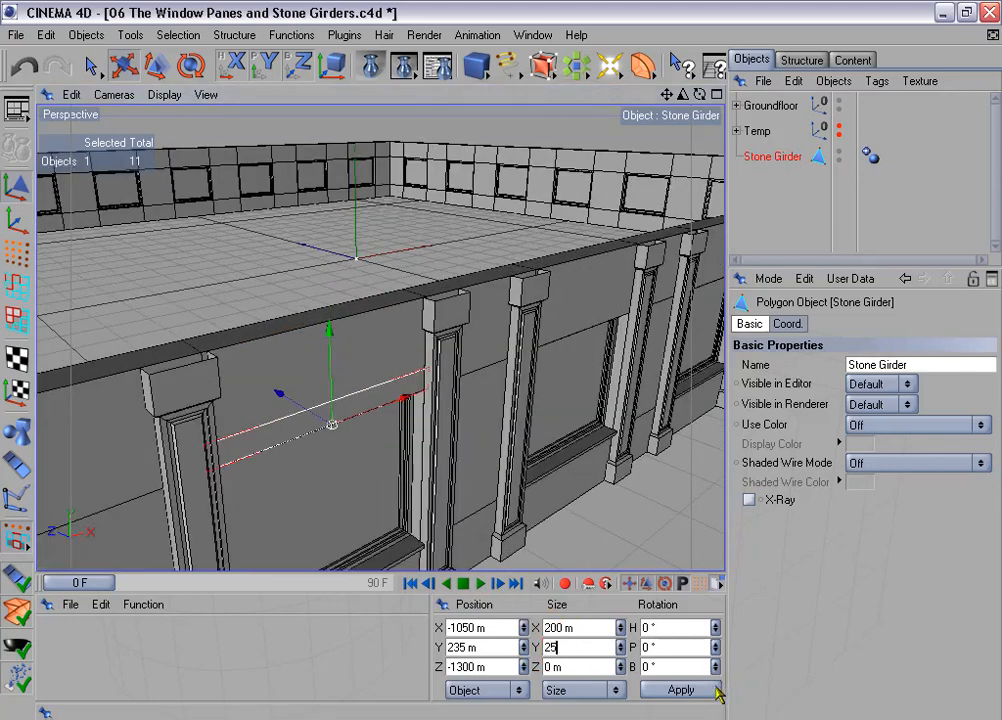
left_click(717, 694)
scroll(610, 478, "down", 2)
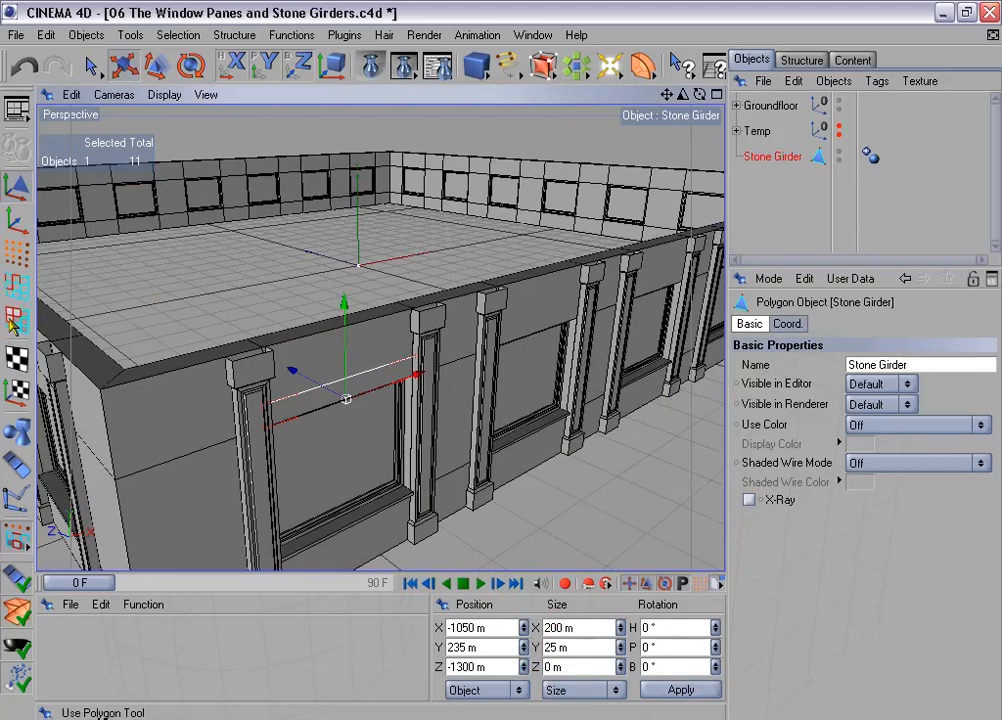
Extrude the Stone Girder's polygon with a 7 m offset, without caps.
left_click(16, 318)
left_click(236, 35)
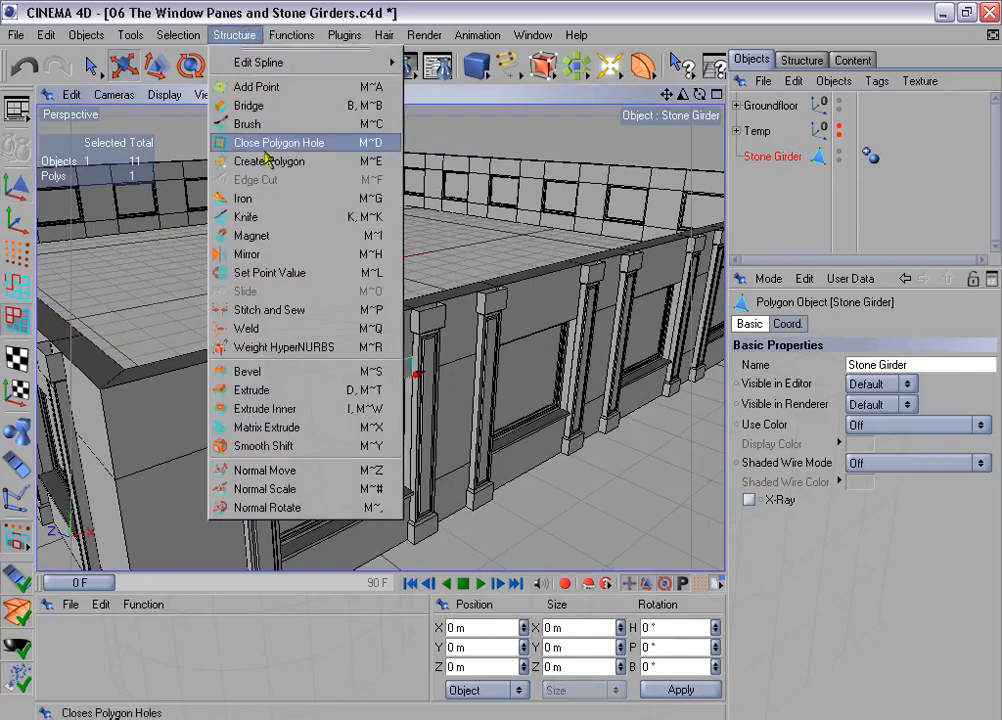
left_click(288, 391)
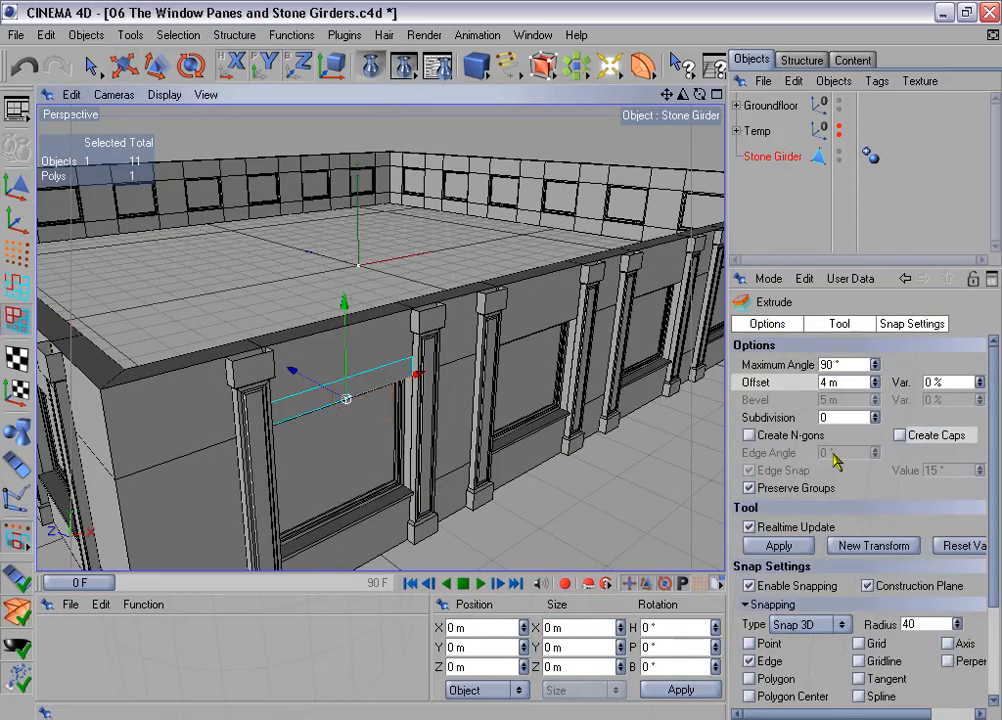
double_click(828, 382)
type("7")
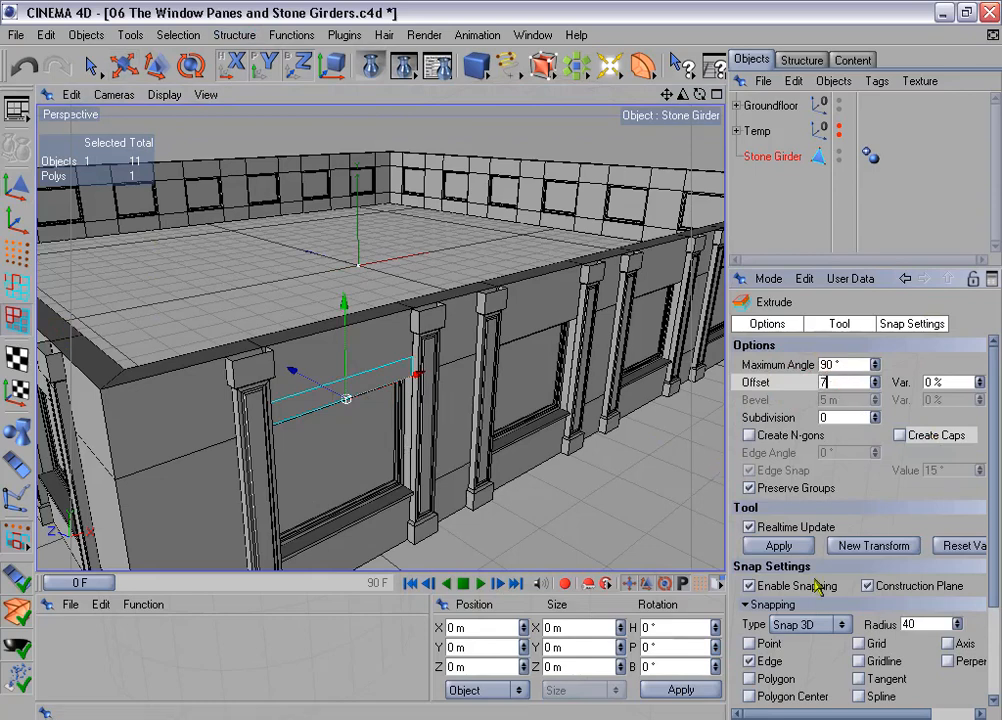
left_click(776, 545)
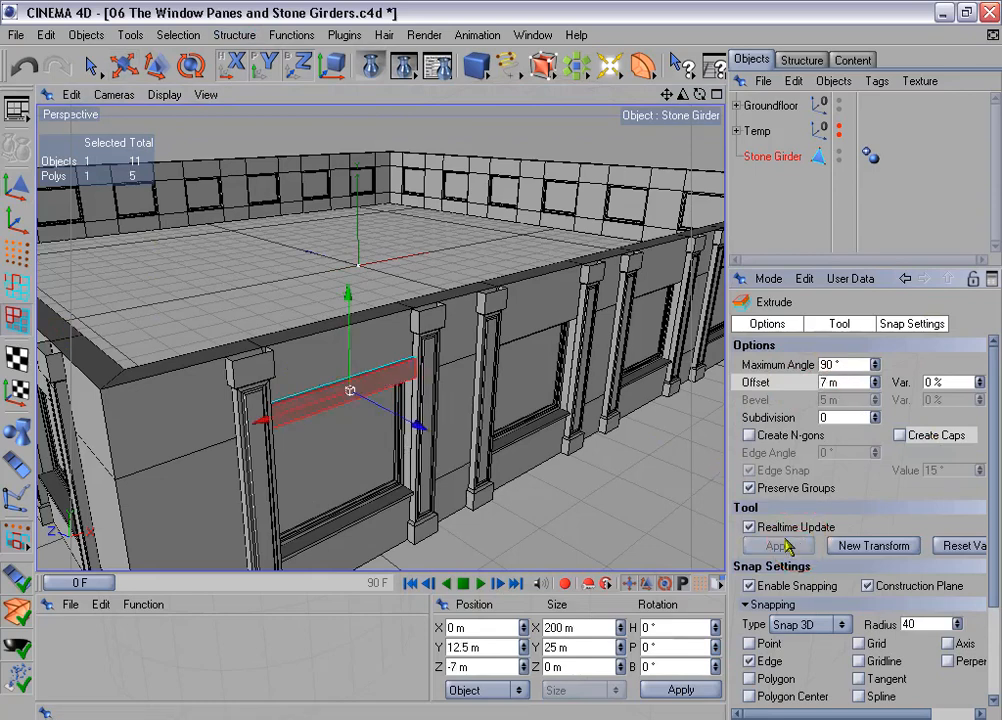
Hide the Groundfloor group and delete the two narrow end polygons of the Stone Girder.
left_click(839, 104)
left_click(90, 65)
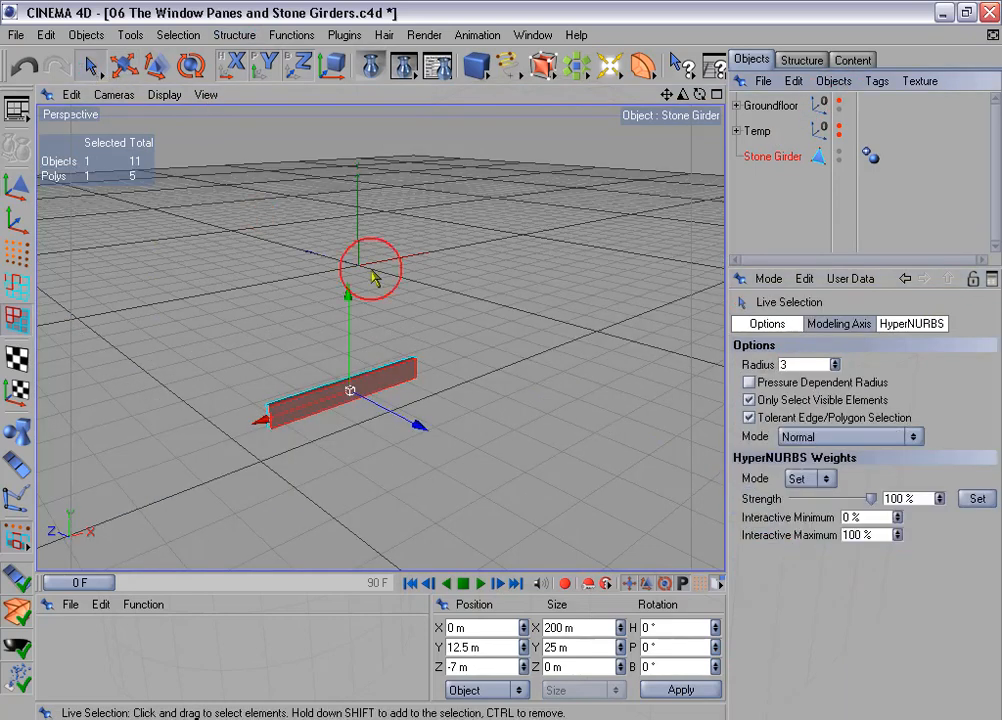
scroll(409, 307, "up", 5)
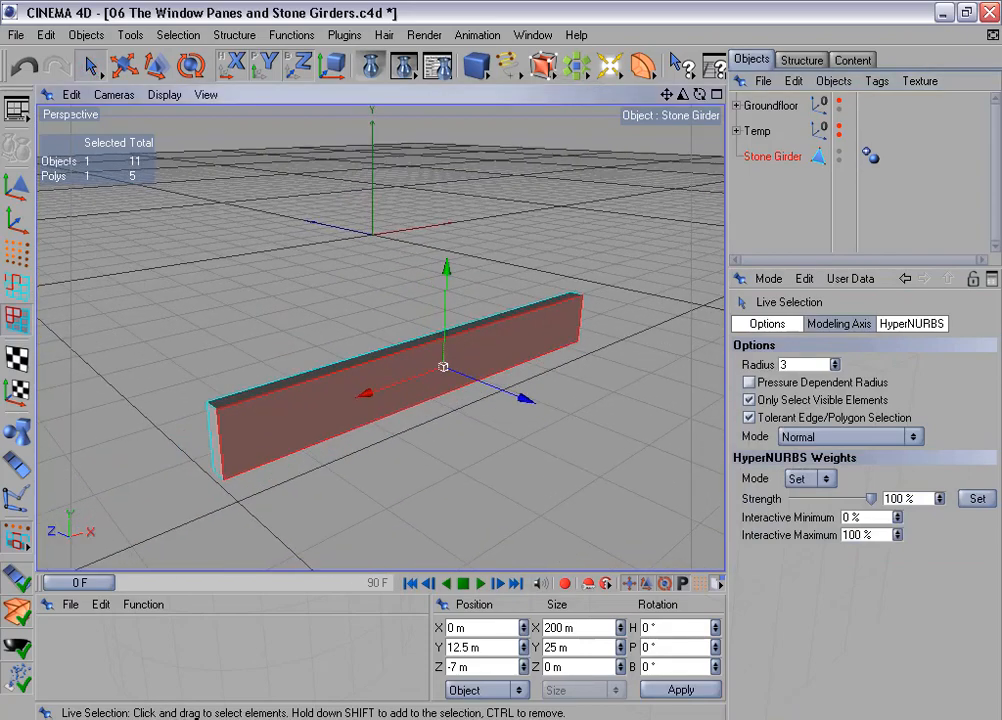
left_click(214, 431)
scroll(459, 250, "down", 5)
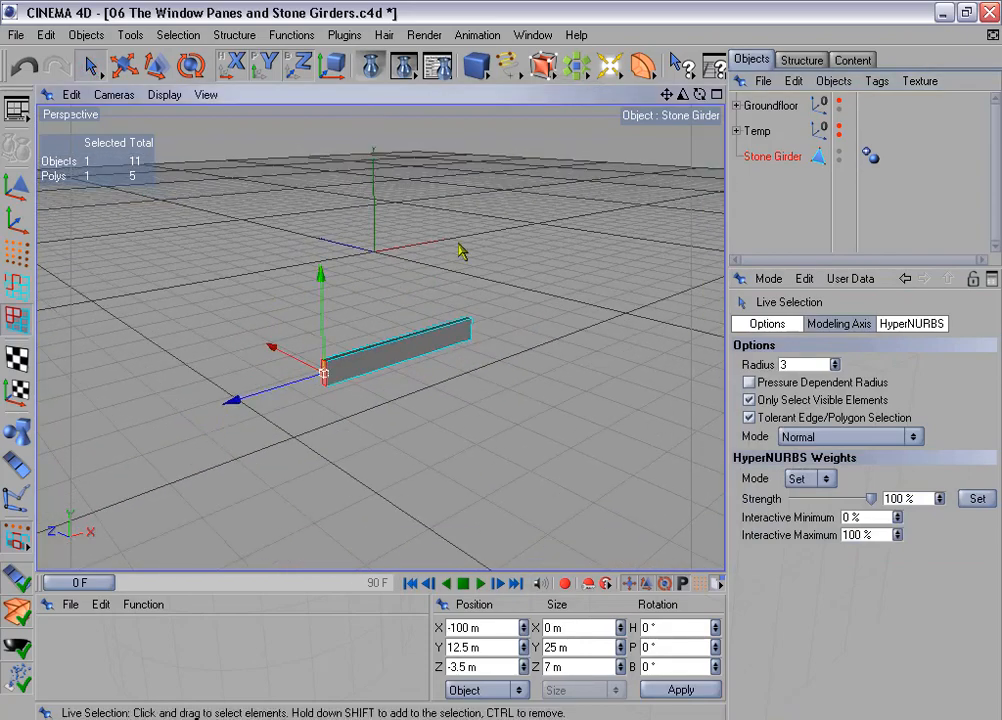
left_click_drag(459, 250, 240, 188, "alt")
left_click(410, 400, "shift")
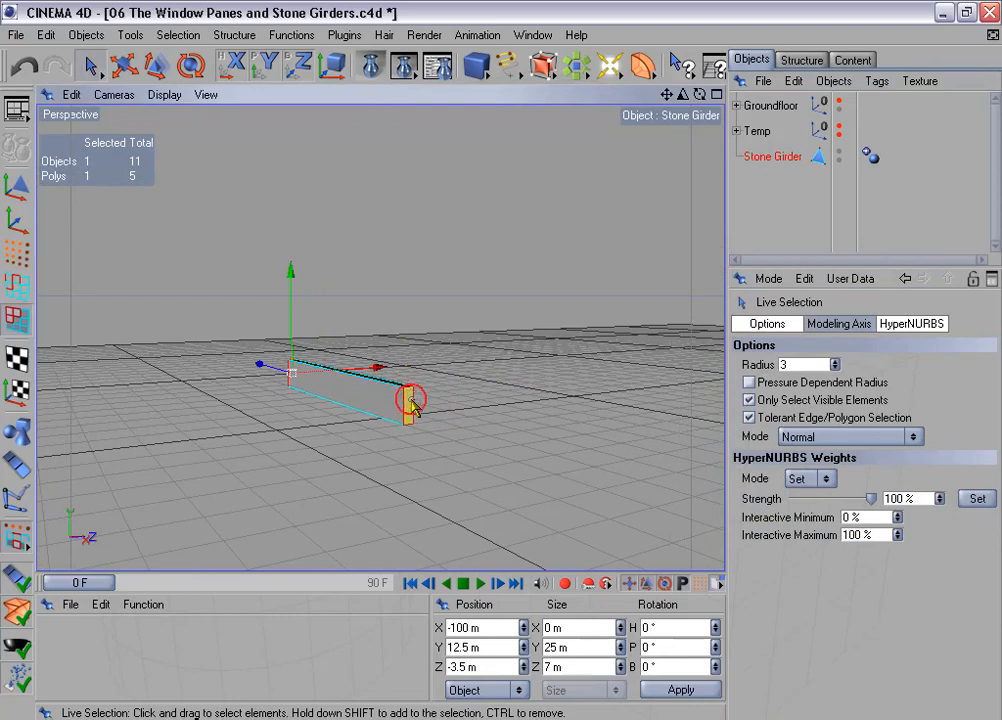
key("Delete")
left_click_drag(464, 422, 545, 320, "alt")
Select the two long front edges of the Stone Girder and store them in an edge selection tag named "Edges for beveling".
left_click(12, 290)
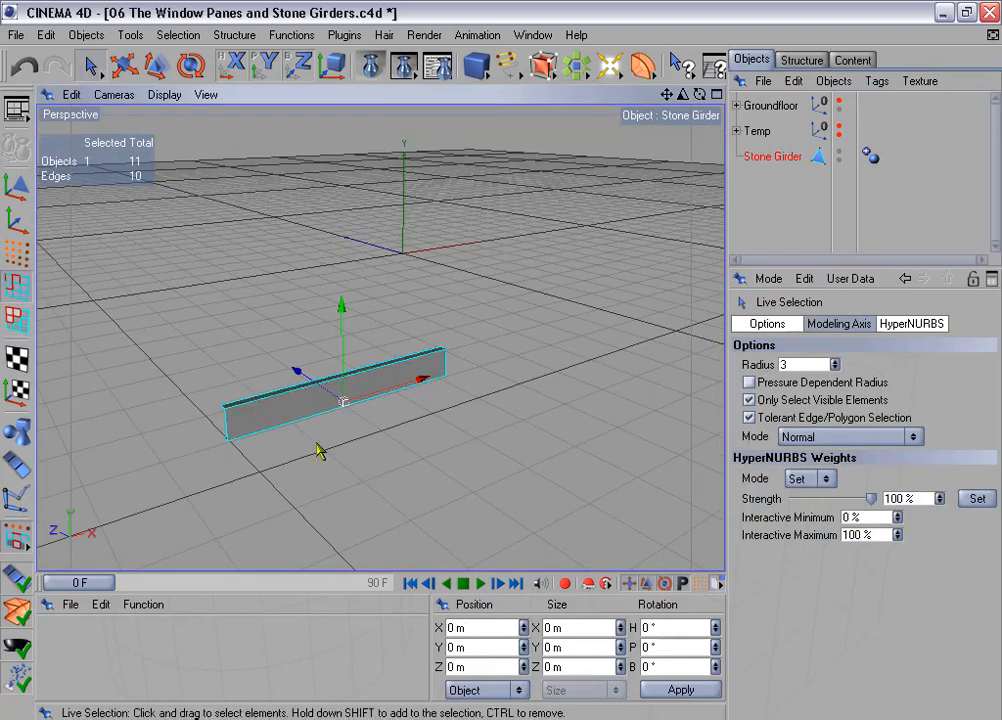
left_click(270, 400)
left_click(276, 430, "shift")
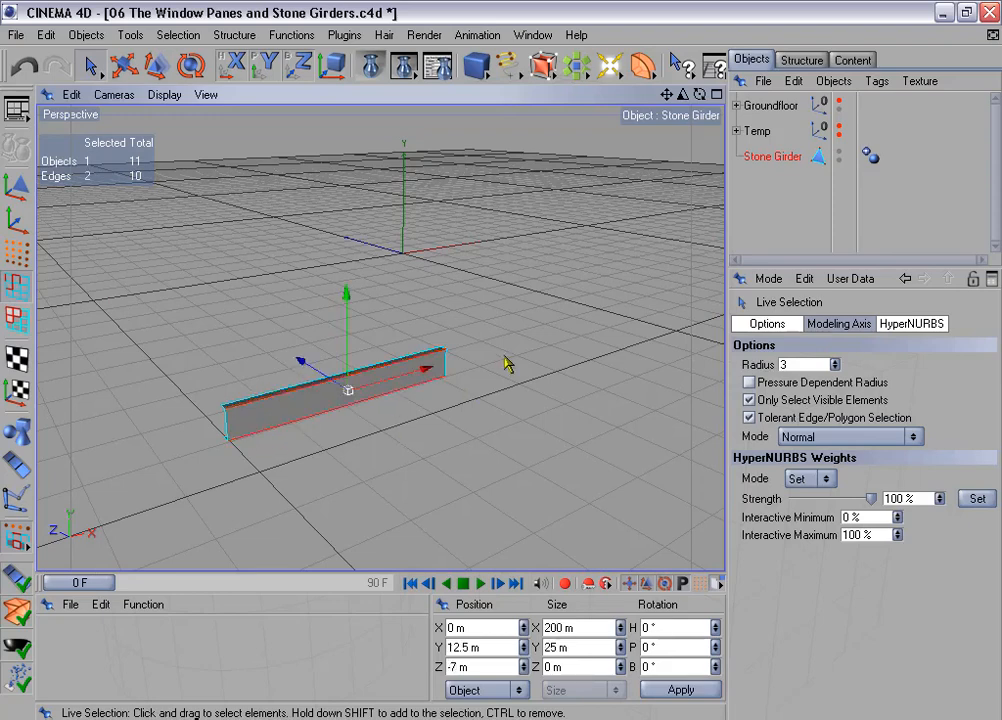
left_click_drag(510, 360, 376, 224, "alt")
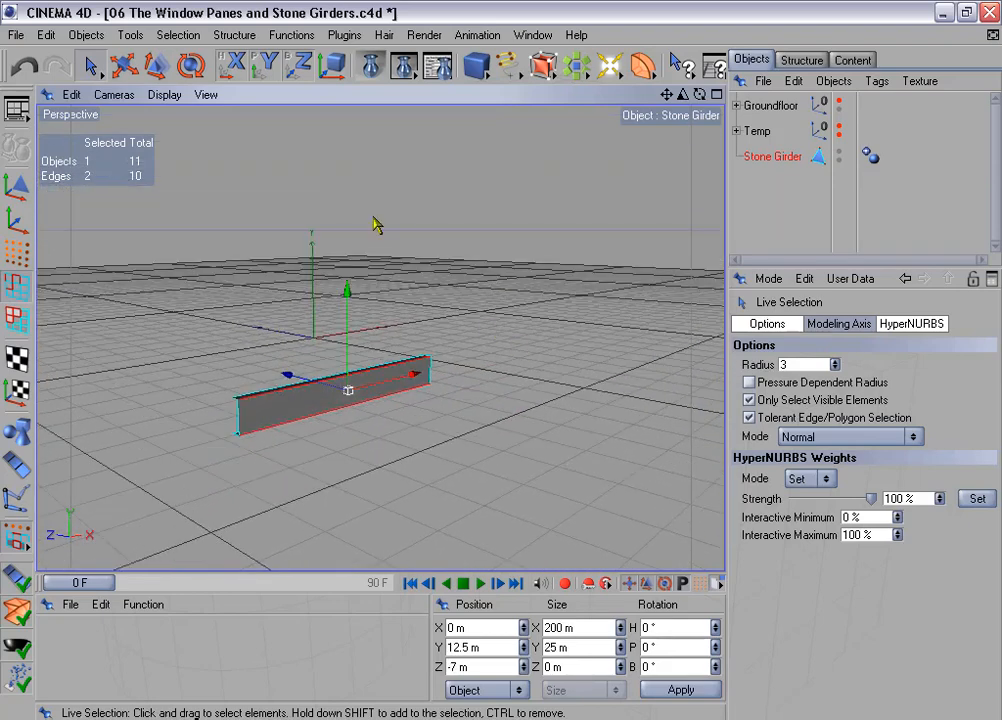
left_click(172, 35)
left_click(208, 463)
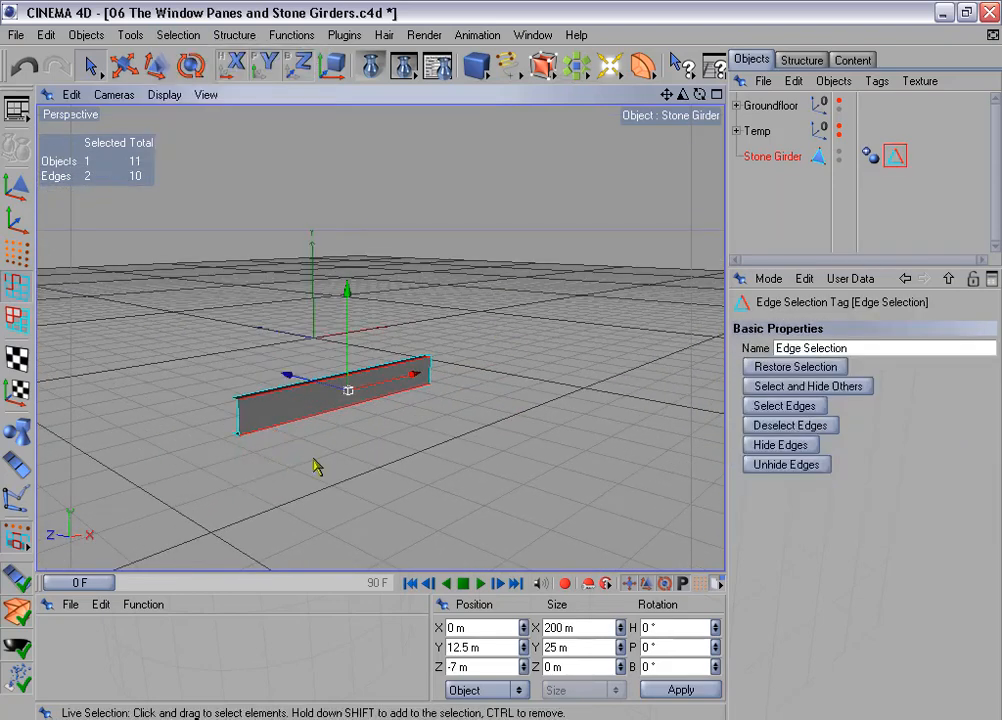
left_click_drag(857, 347, 804, 347)
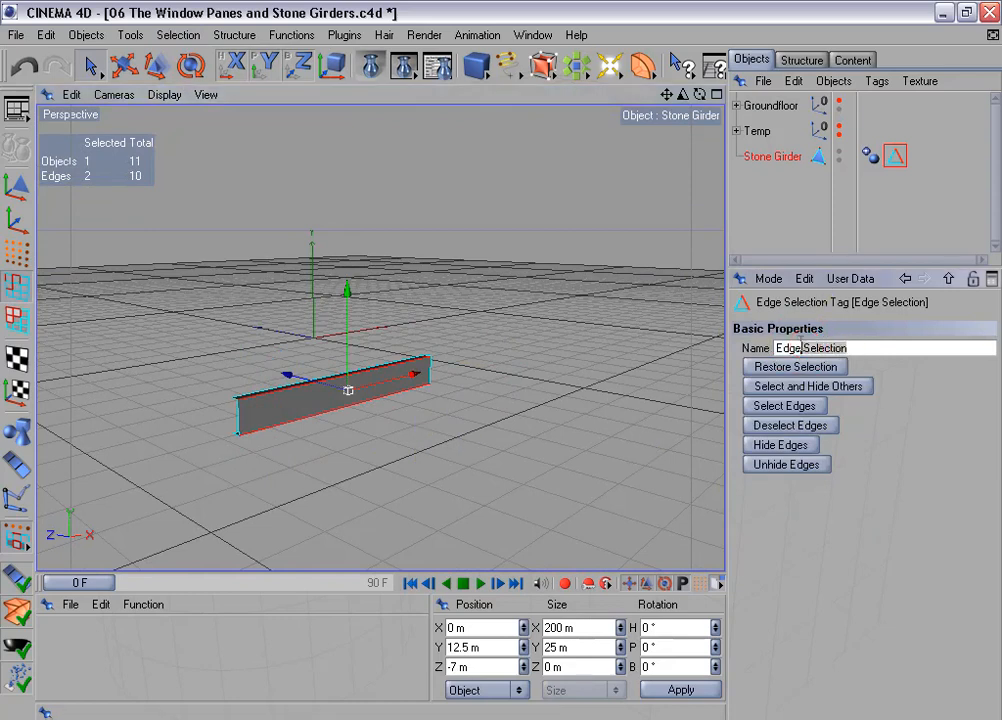
key("BackSpace")
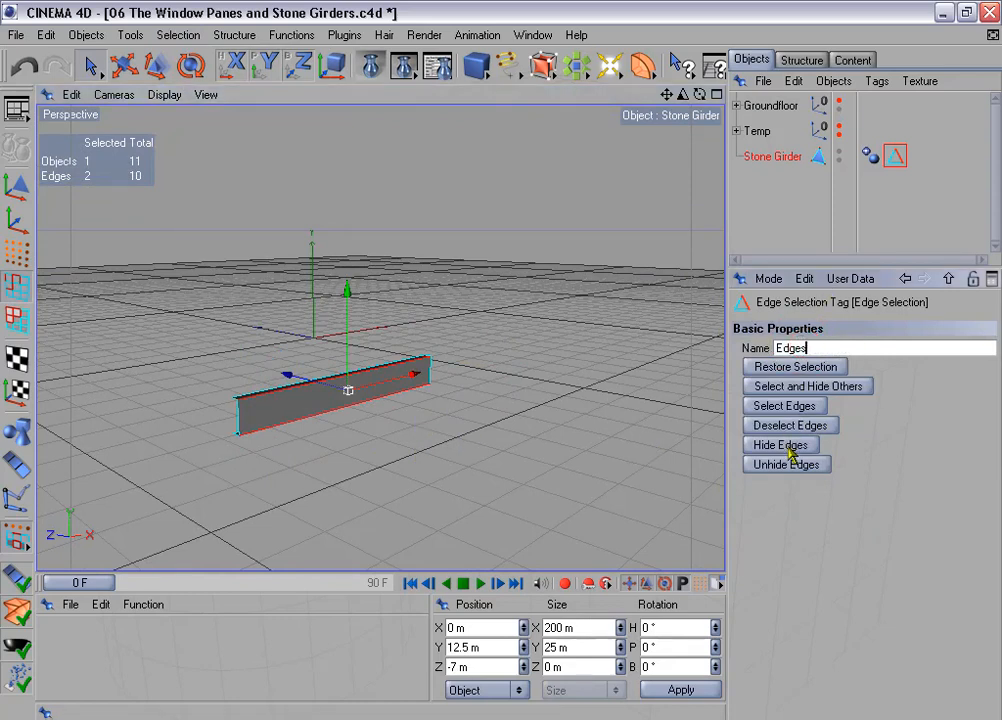
type("s for beveling")
key("Return")
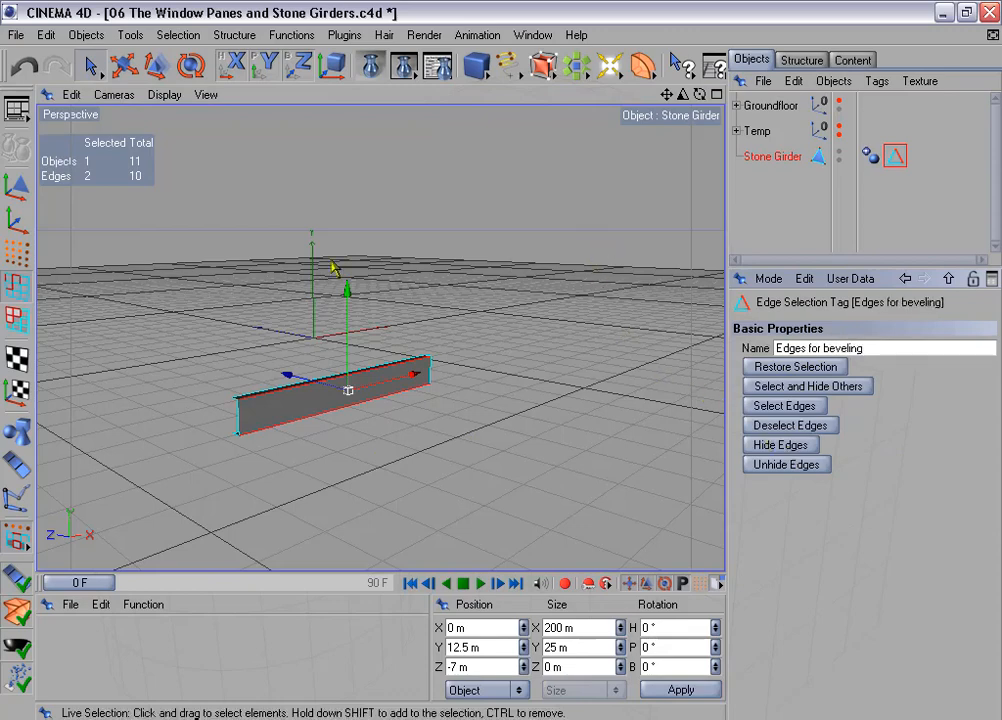
Show the Groundfloor group and duplicate the Stone Girder with 6 linear copies, moved 350 m in X per step, with rotation disabled.
scroll(333, 268, "down", 2)
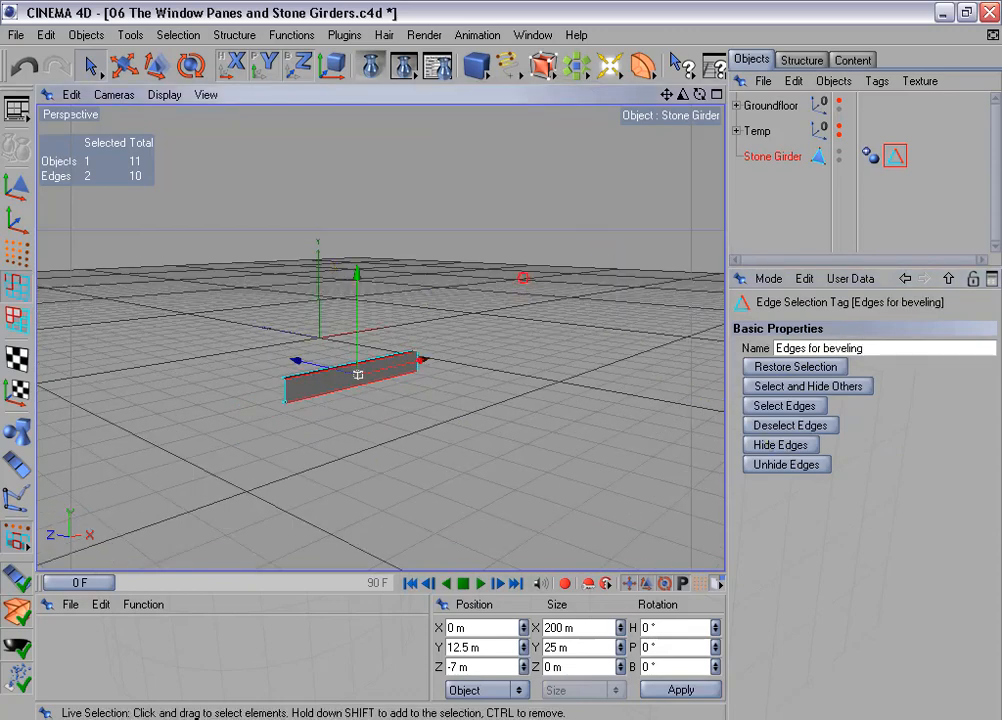
left_click_drag(523, 277, 502, 326, "alt")
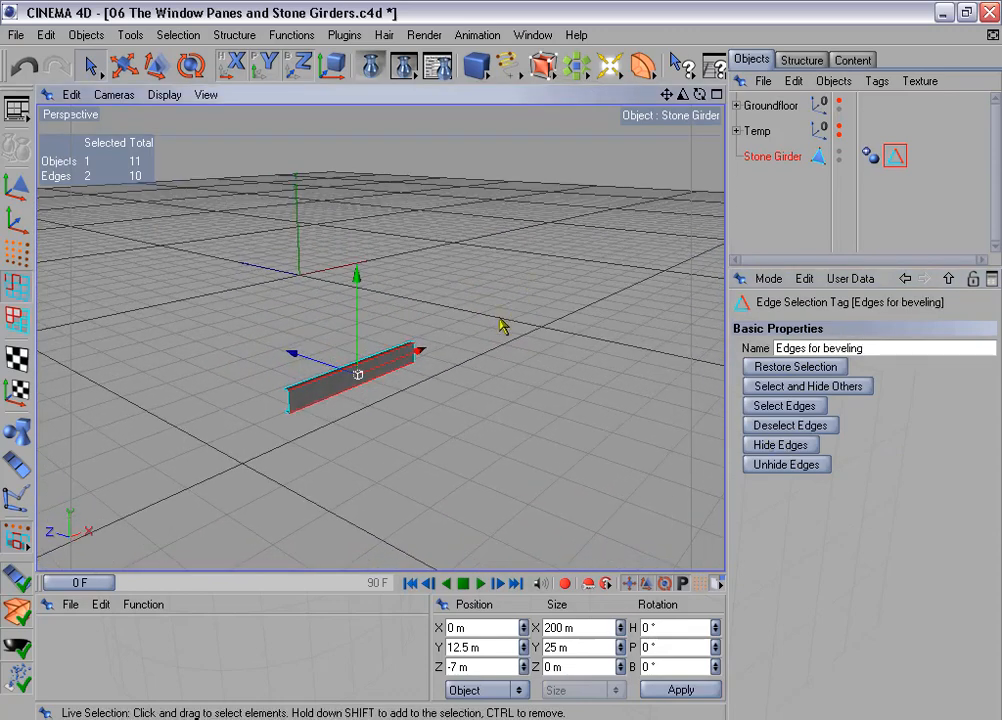
left_click(839, 101)
left_click_drag(519, 323, 320, 392, "alt")
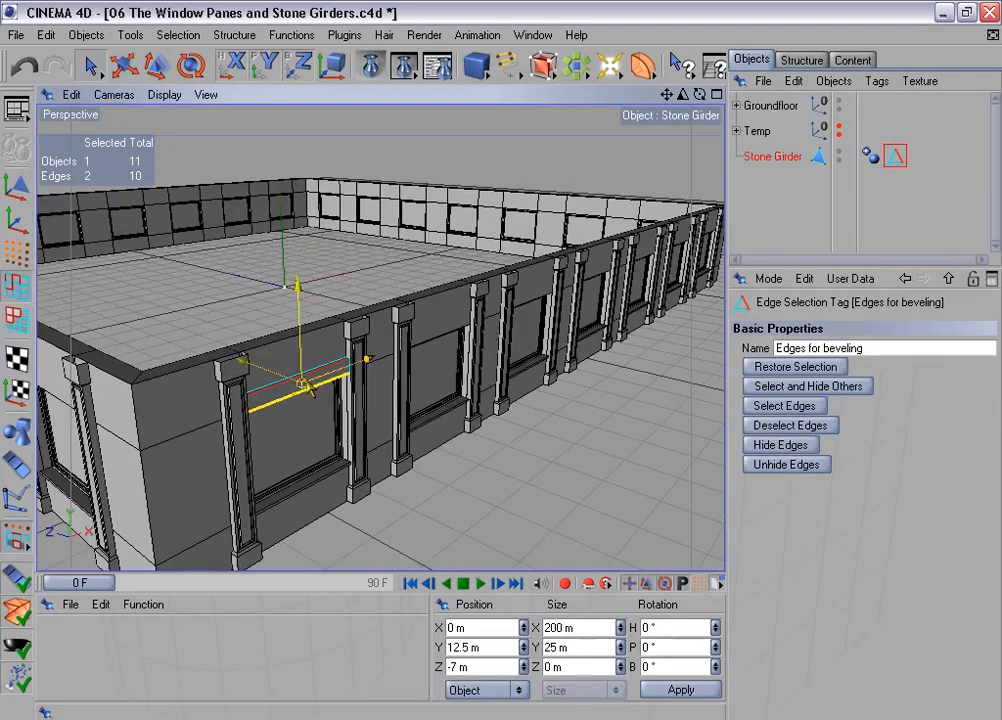
left_click(289, 36)
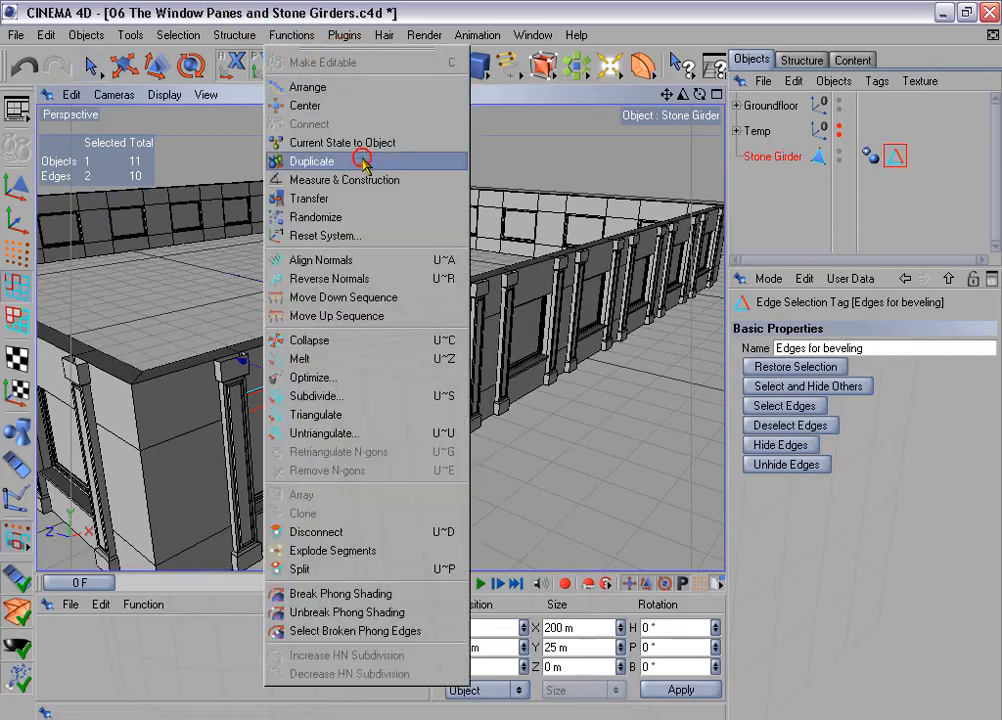
left_click(350, 162)
double_click(803, 366)
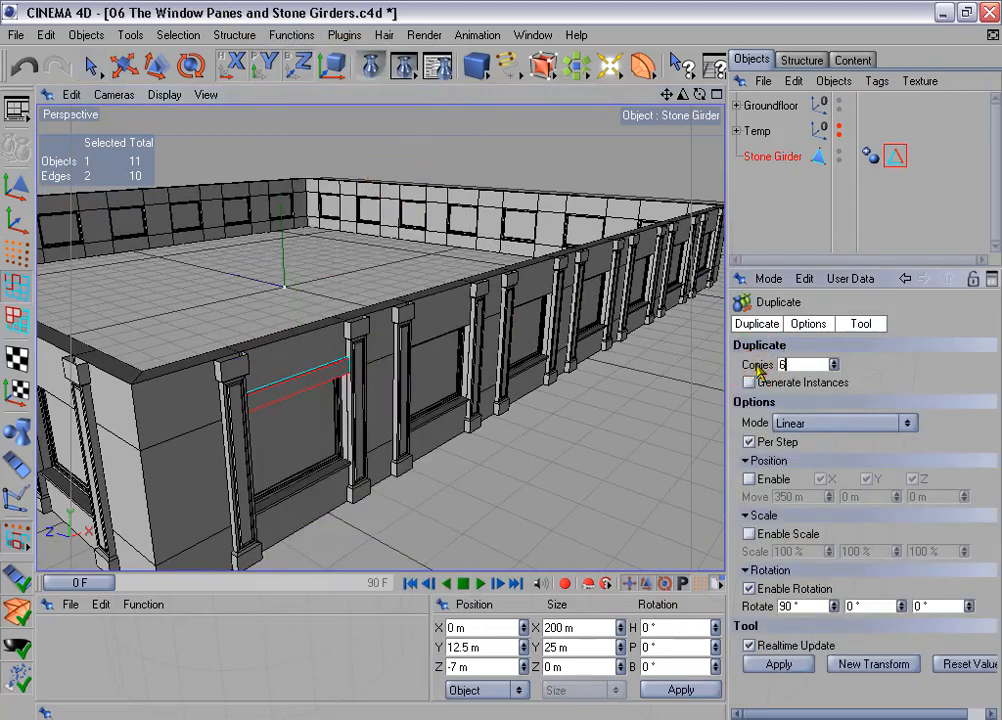
left_click(749, 479)
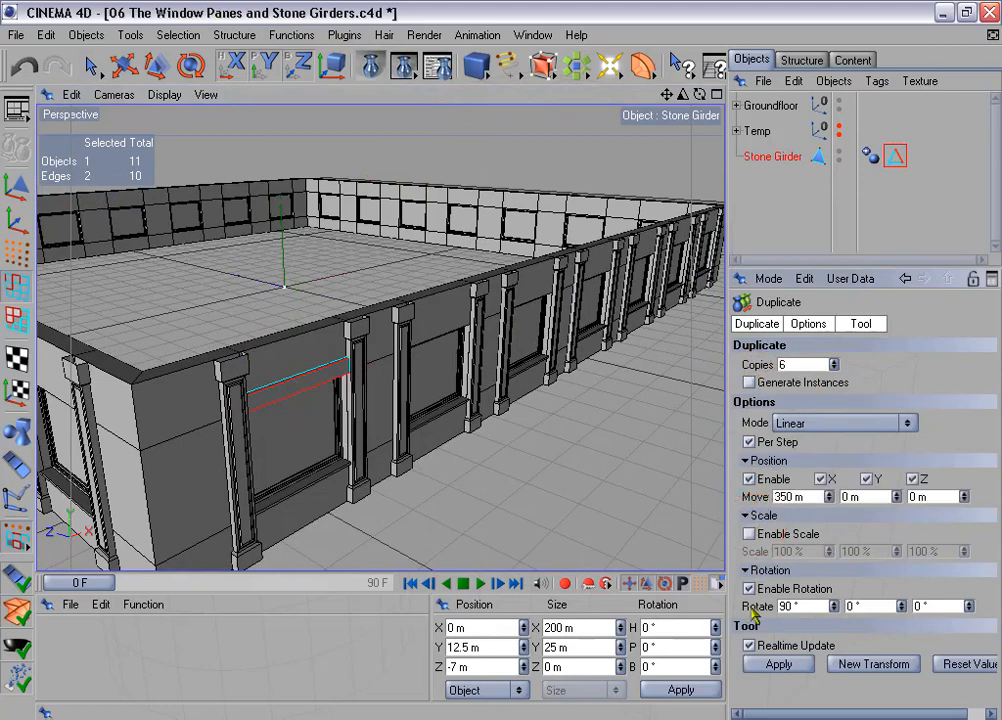
left_click(749, 589)
left_click(797, 663)
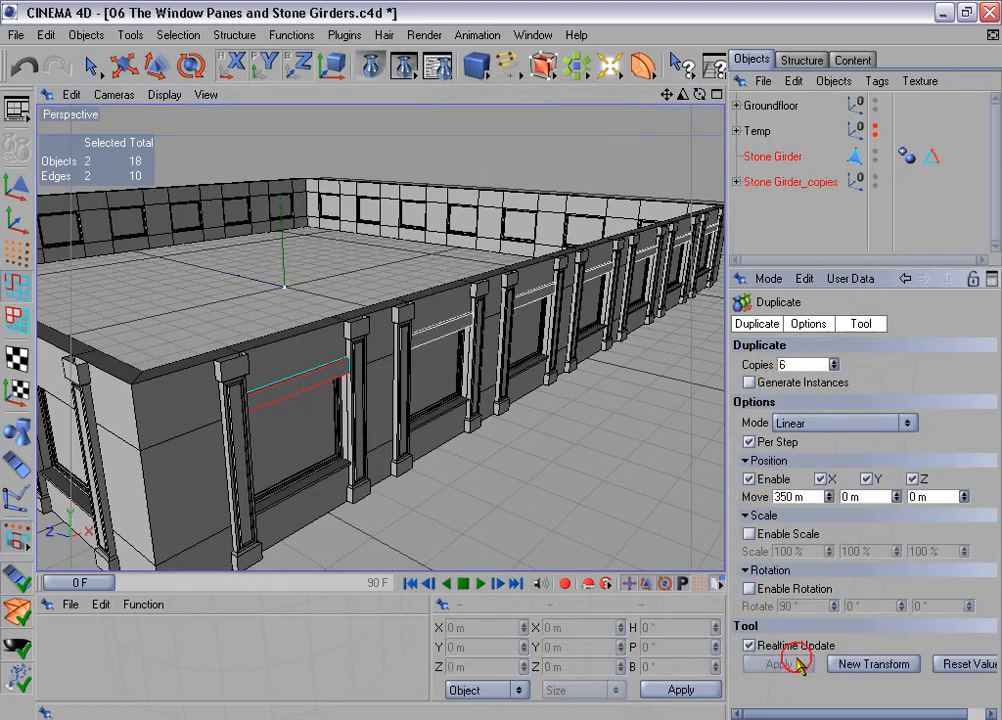
Connect the Stone Girder and its six copies into a single object, and delete the source girder and the copies group.
left_click_drag(771, 267, 771, 446)
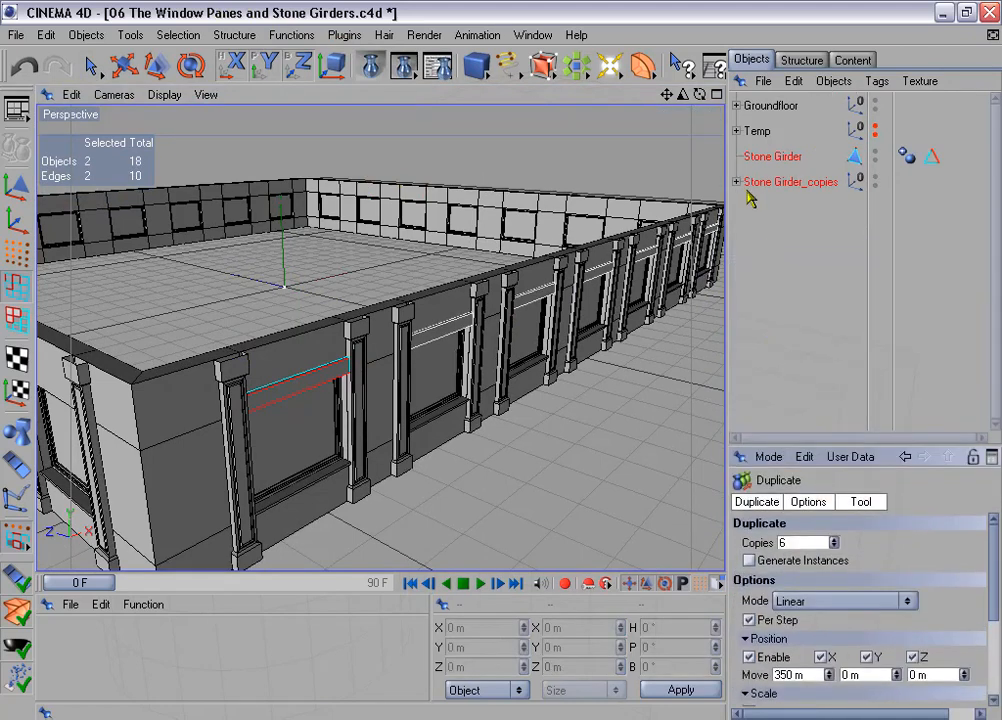
left_click(737, 182)
left_click(768, 160)
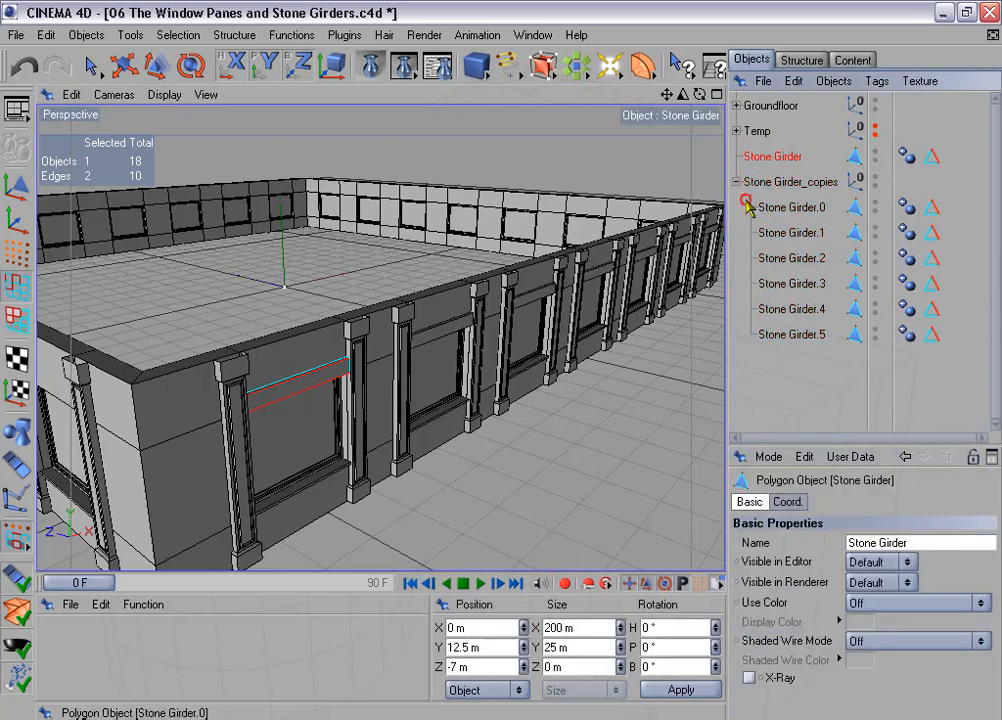
left_click_drag(746, 200, 807, 344, "shift")
right_click(787, 300)
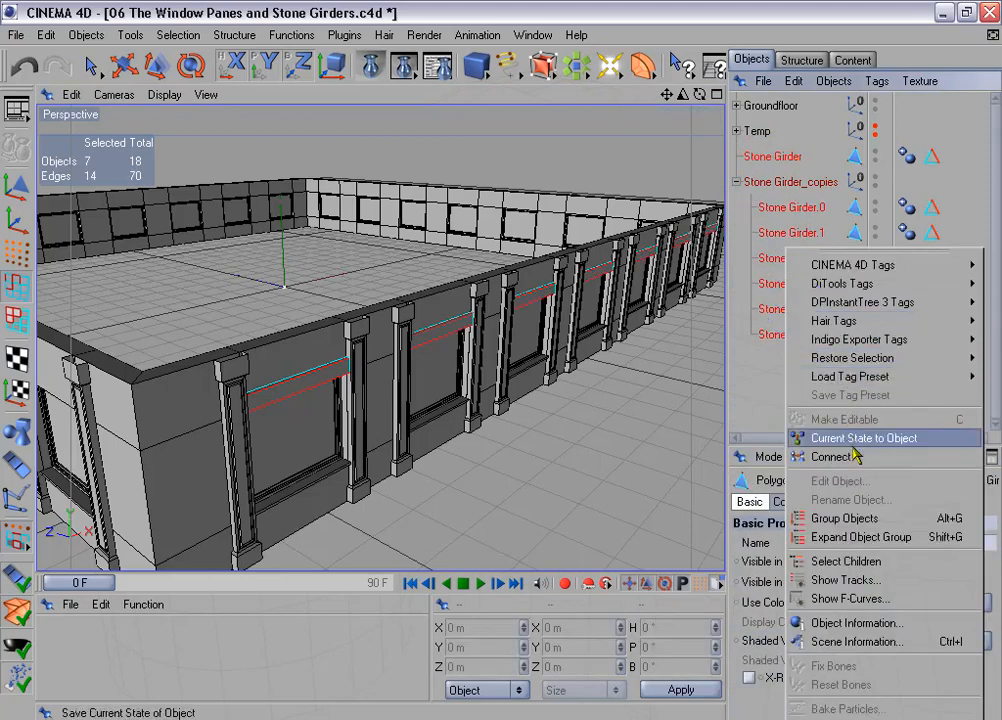
left_click(799, 458)
left_click(785, 183)
left_click(787, 206, "shift")
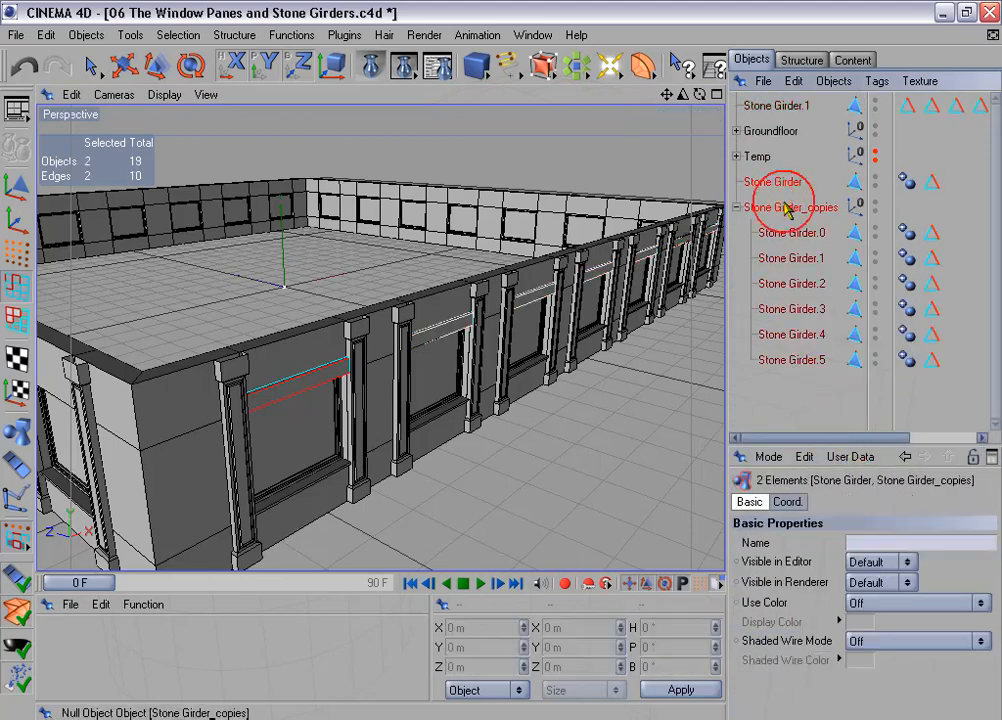
key("Delete")
Store the edges of all seven "Edges for beveling" tags on the connected girder in the first tag and delete the other six.
left_click_drag(733, 291, 651, 293)
left_click(693, 105)
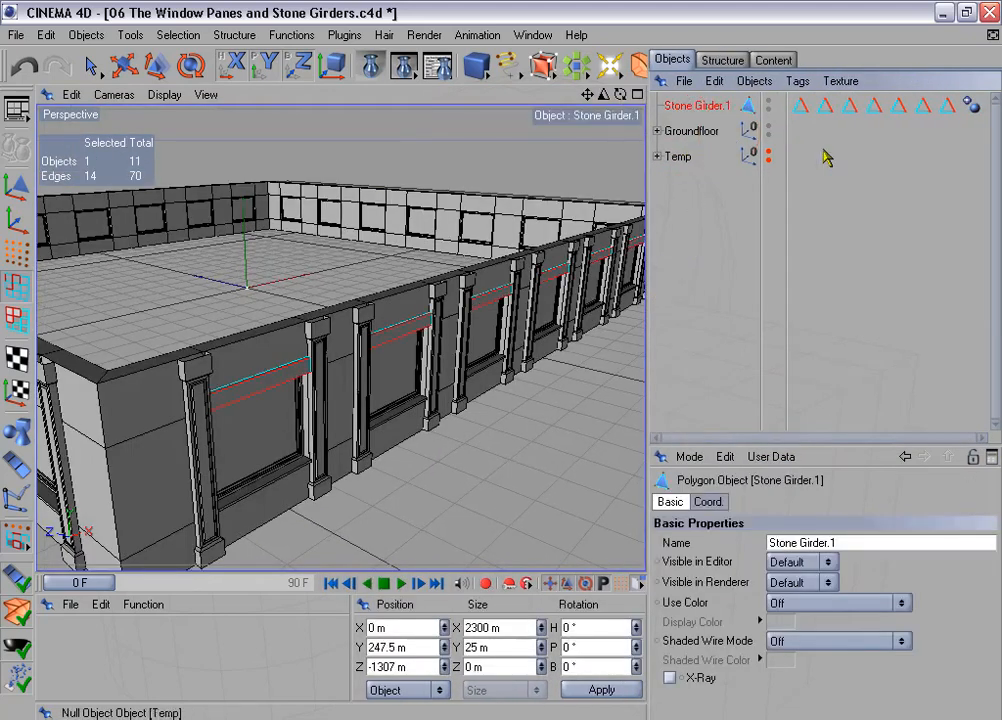
left_click_drag(800, 129, 950, 101)
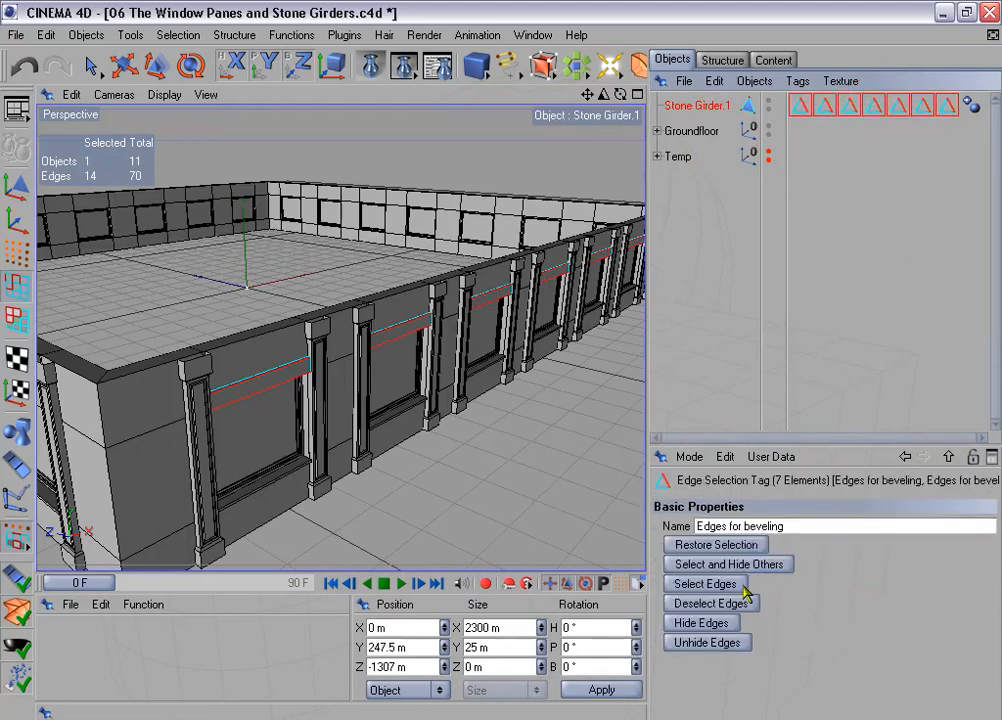
left_click(179, 36)
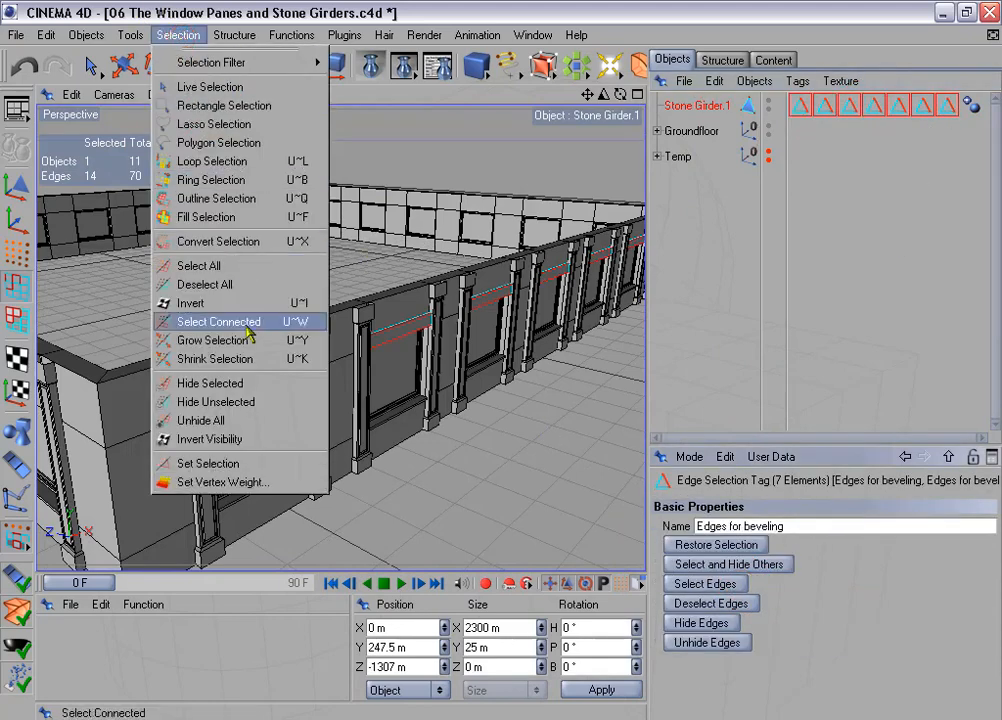
left_click(310, 460)
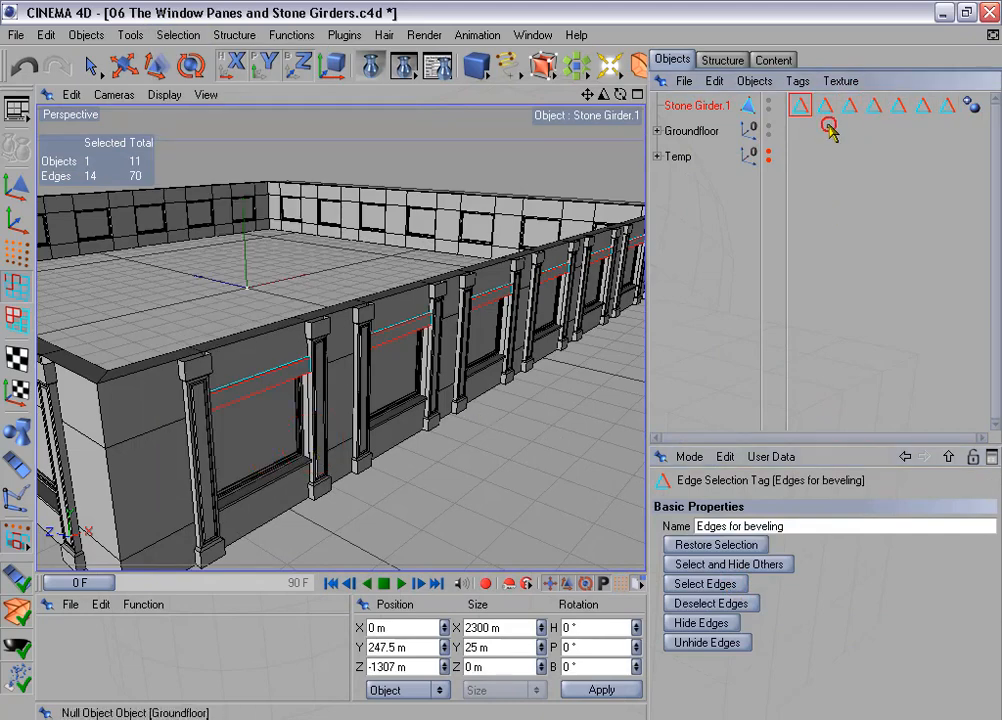
left_click_drag(818, 128, 940, 105)
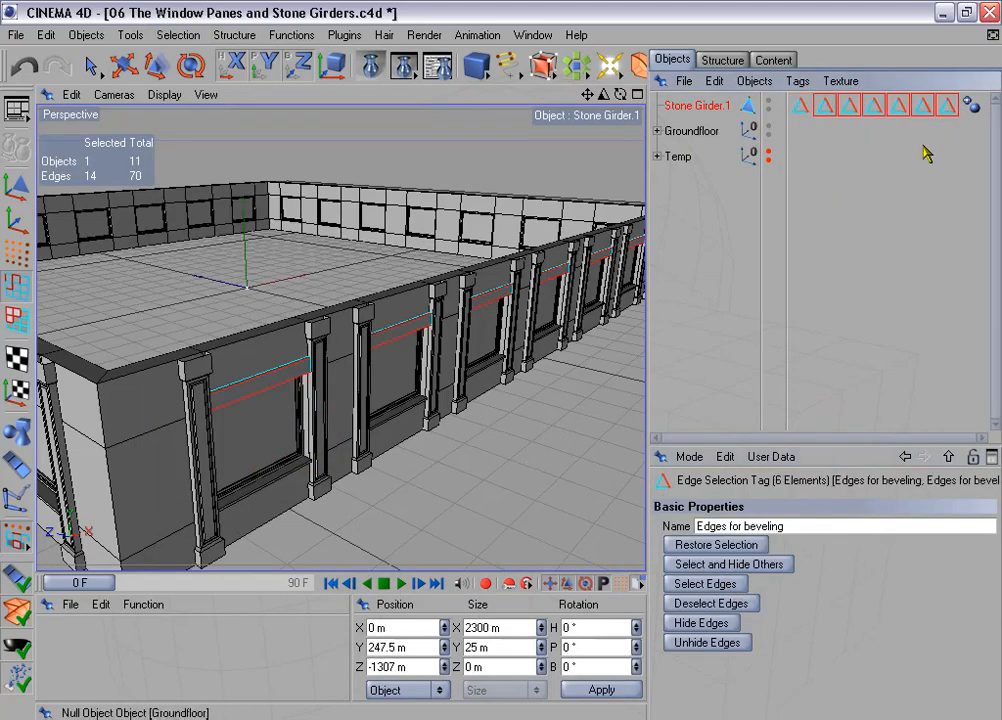
key("Delete")
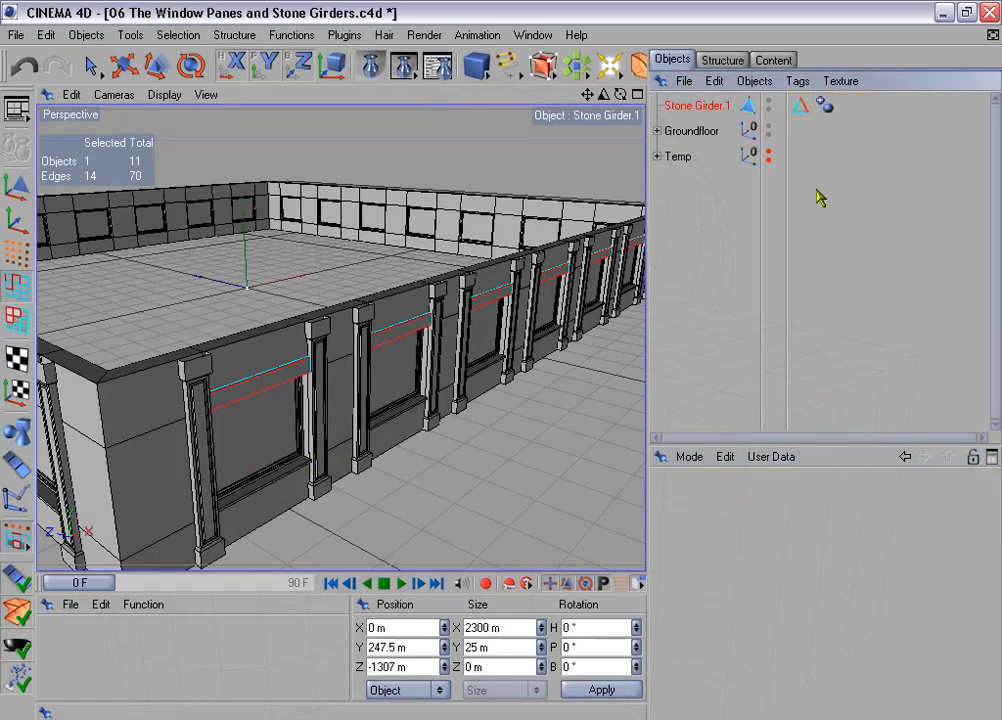
Duplicate the connected girder row with 3 linear copies, rotated 90° per step in heading, with position offset disabled.
left_click(292, 35)
left_click(374, 161)
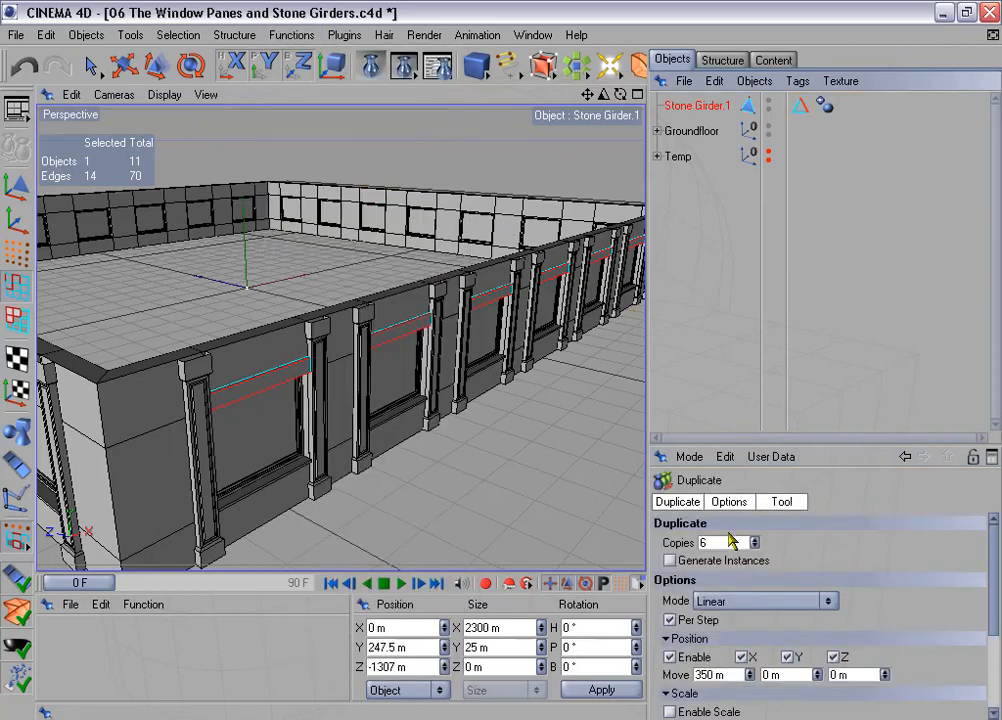
left_click(686, 541)
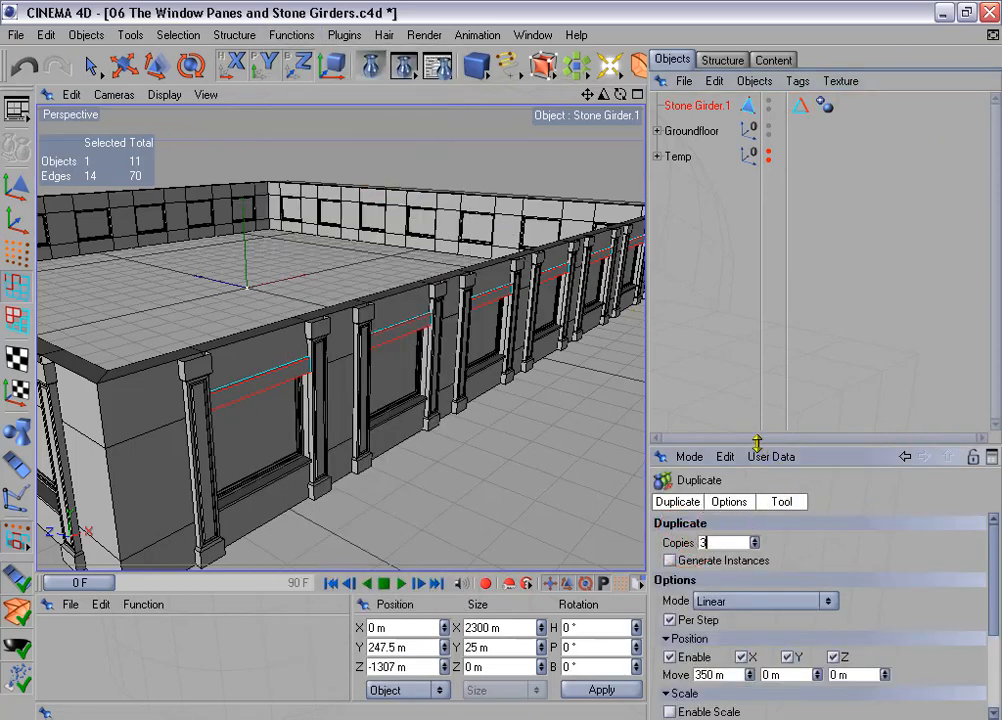
left_click_drag(757, 442, 757, 256)
left_click(670, 466)
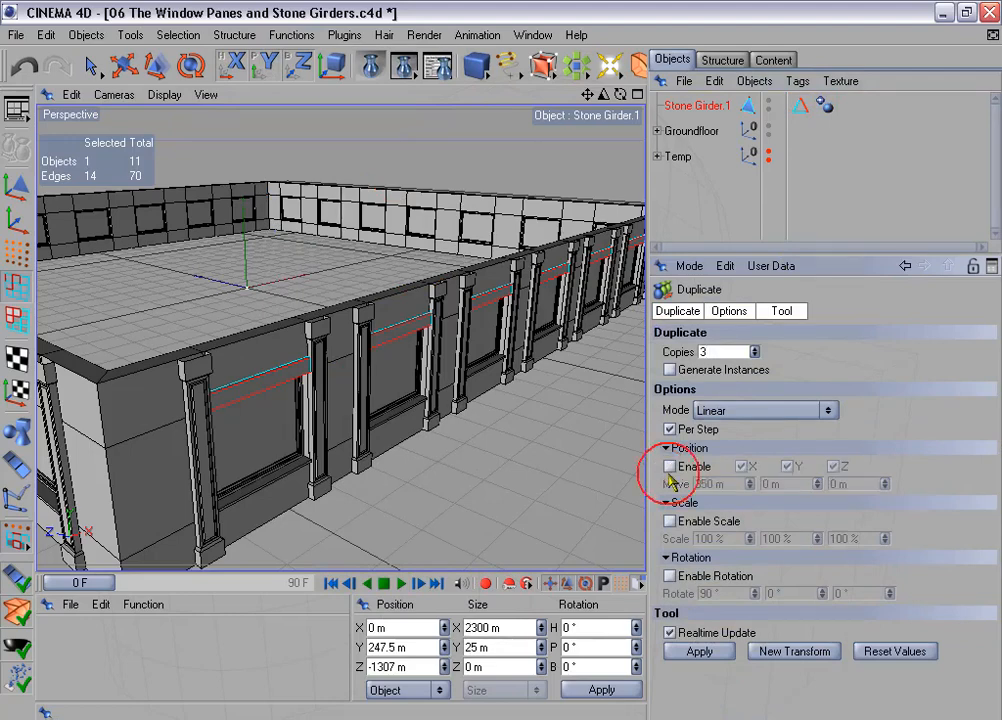
left_click(669, 576)
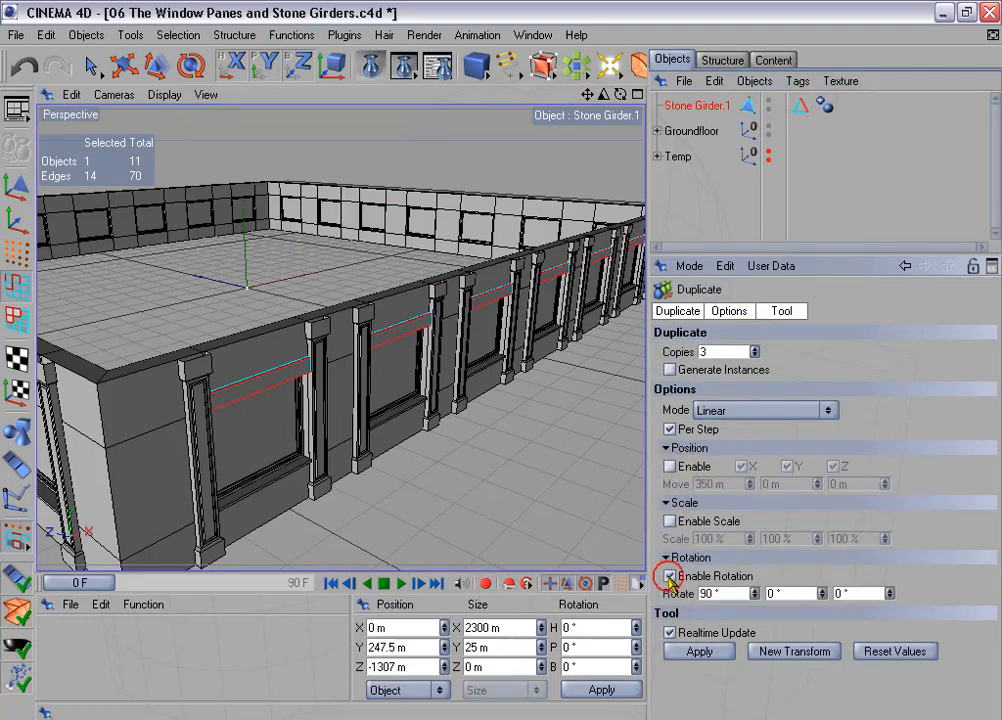
left_click(699, 651)
Connect the girder row and its three rotated copies into one Stone Girder object, and delete the source row and copies group.
left_click_drag(653, 411, 726, 410)
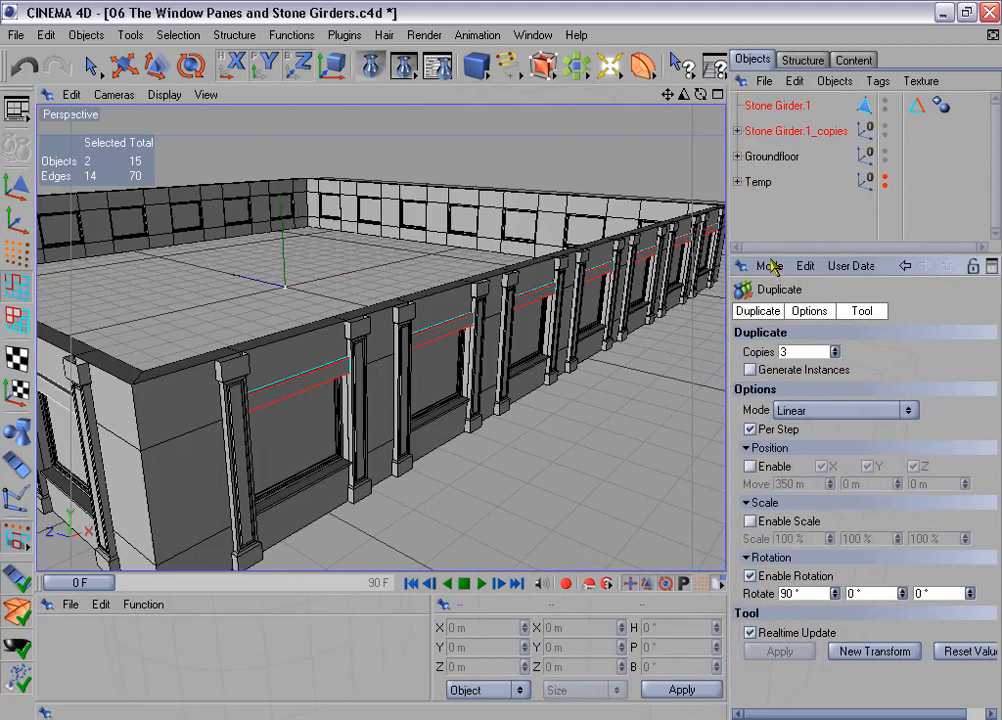
left_click_drag(768, 253, 768, 369)
left_click(737, 131)
left_click(767, 105)
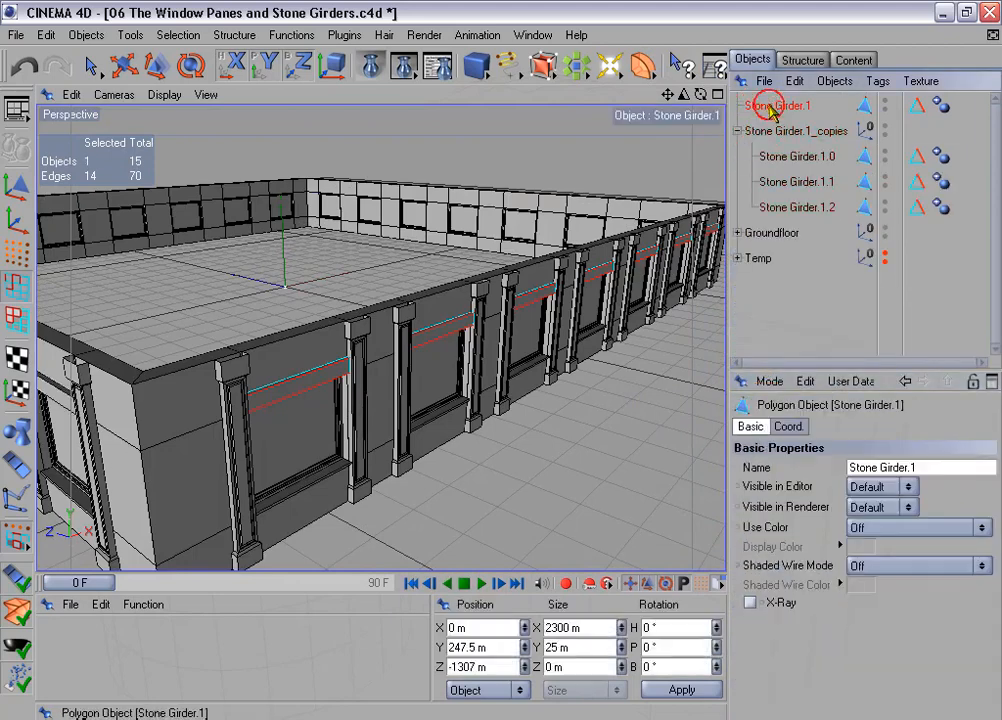
left_click(770, 156, "ctrl")
left_click(783, 181, "ctrl")
left_click(787, 208, "ctrl")
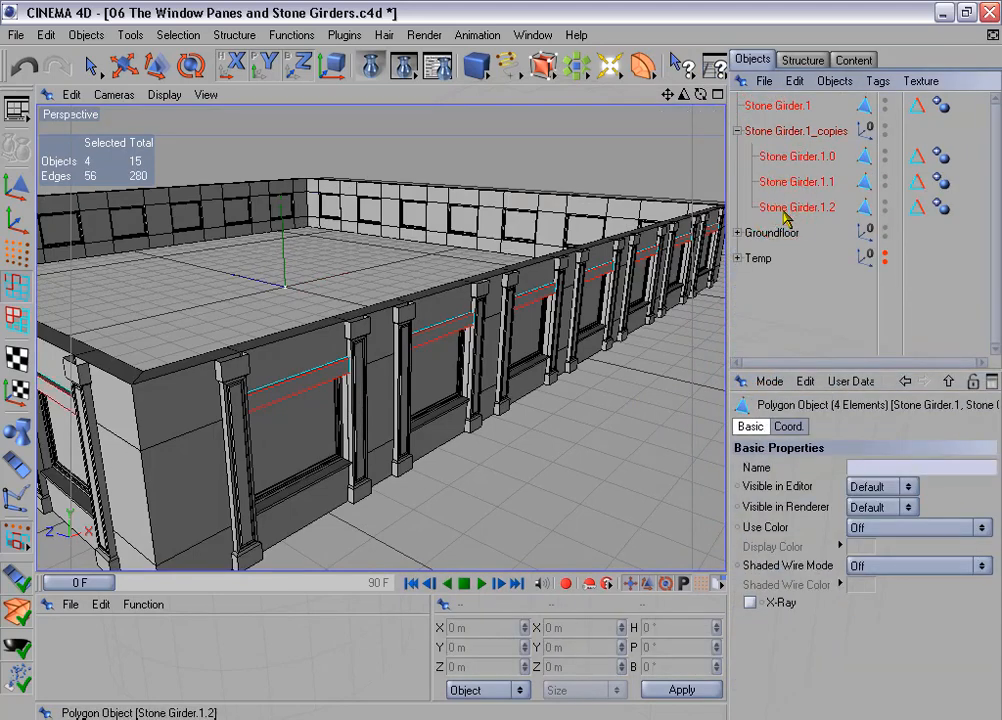
right_click(788, 210)
left_click(855, 420)
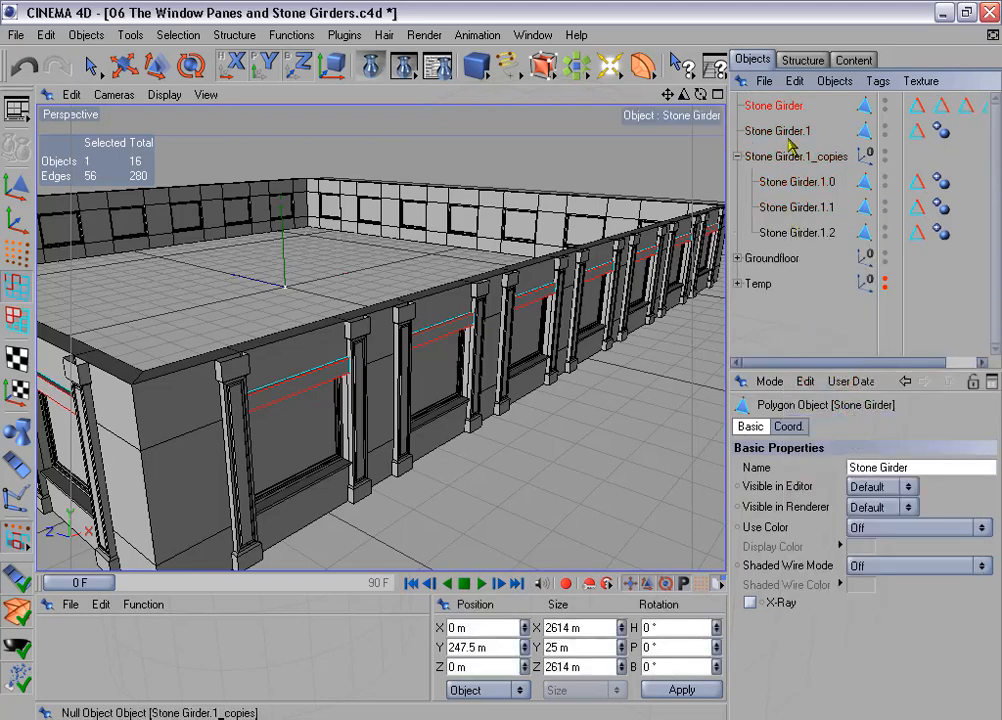
left_click(785, 134)
left_click(788, 157, "ctrl")
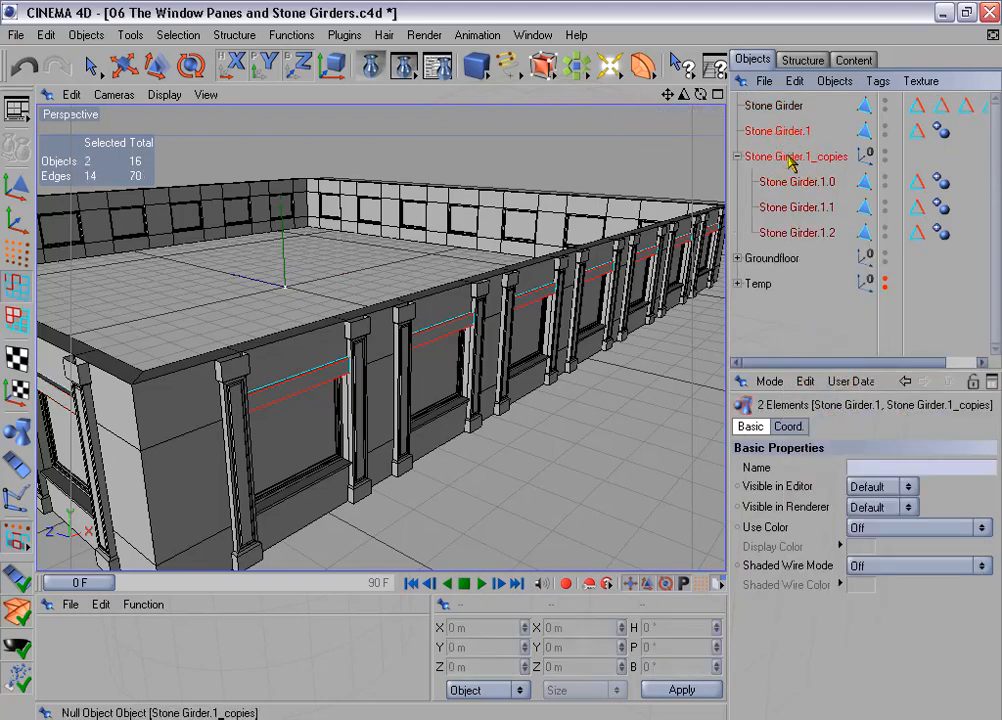
key("Delete")
Combine the Stone Girder's four edge selection tags into the first "Edges for beveling" tag and delete the other three.
left_click(770, 105)
left_click_drag(866, 125, 958, 114)
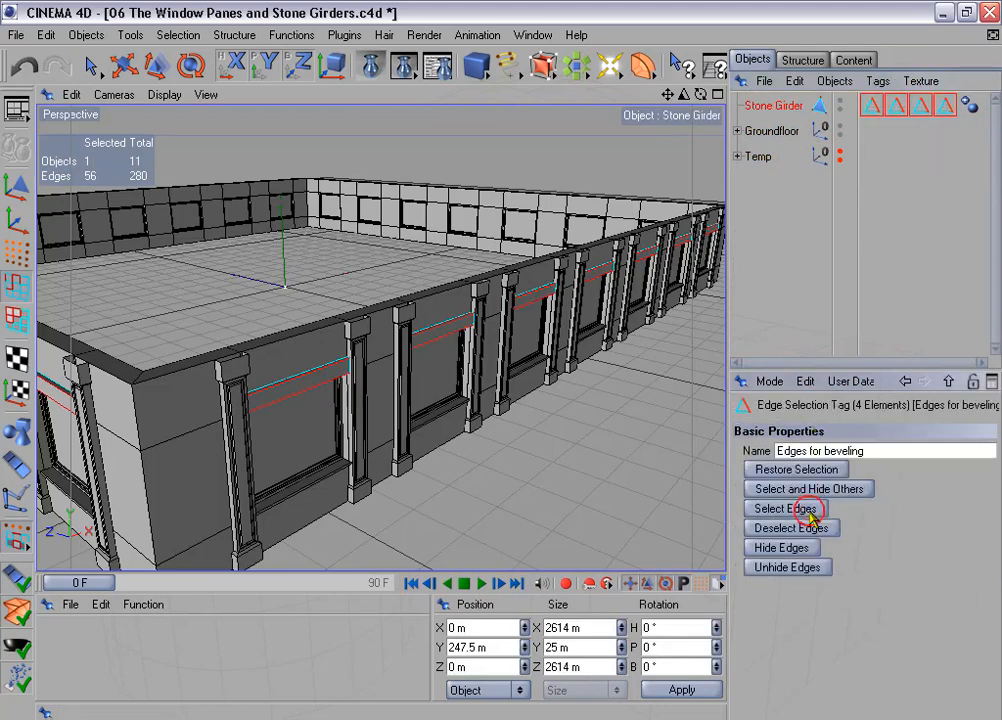
left_click(180, 35)
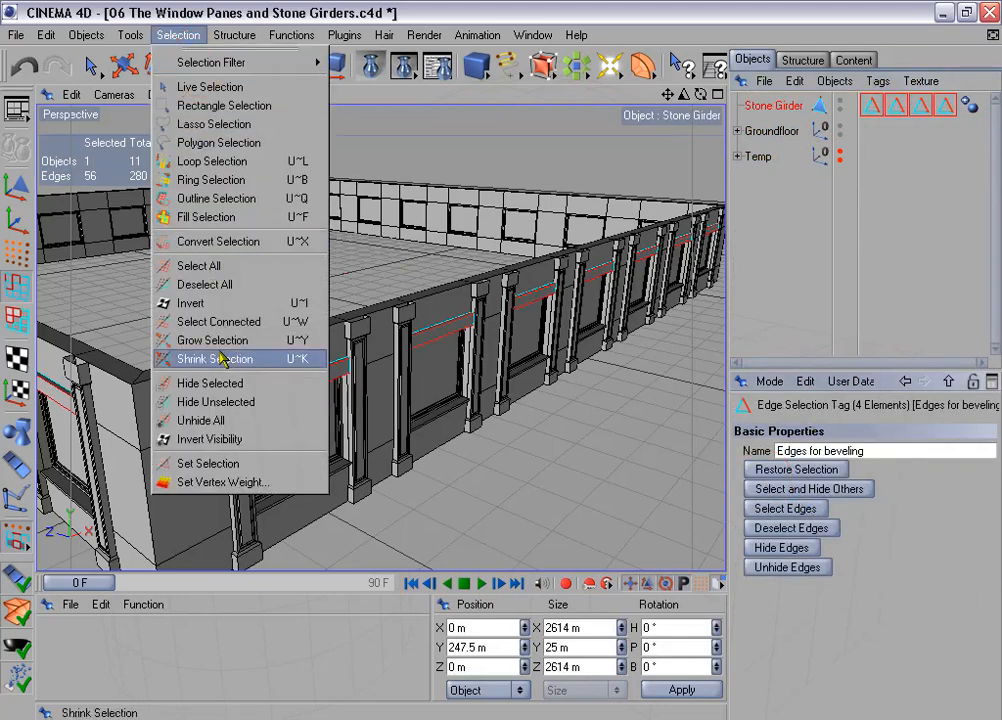
left_click(268, 462)
left_click_drag(893, 130, 951, 105)
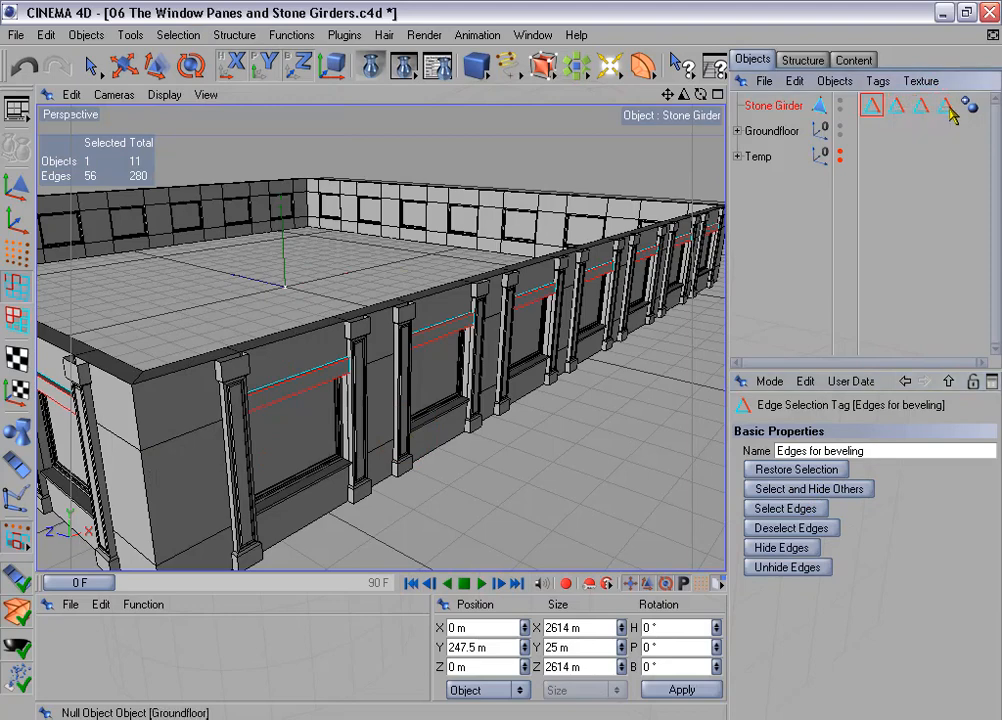
key("Delete")
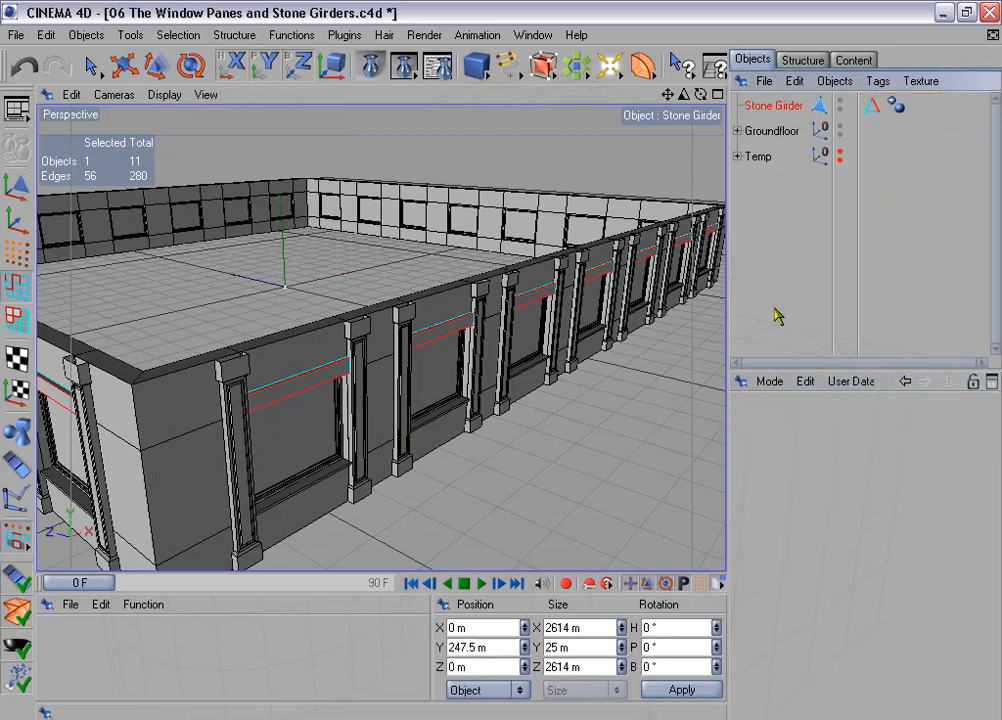
Move the Stone Girder object into the Groundfloor group and collapse the group.
left_click_drag(726, 308, 768, 306)
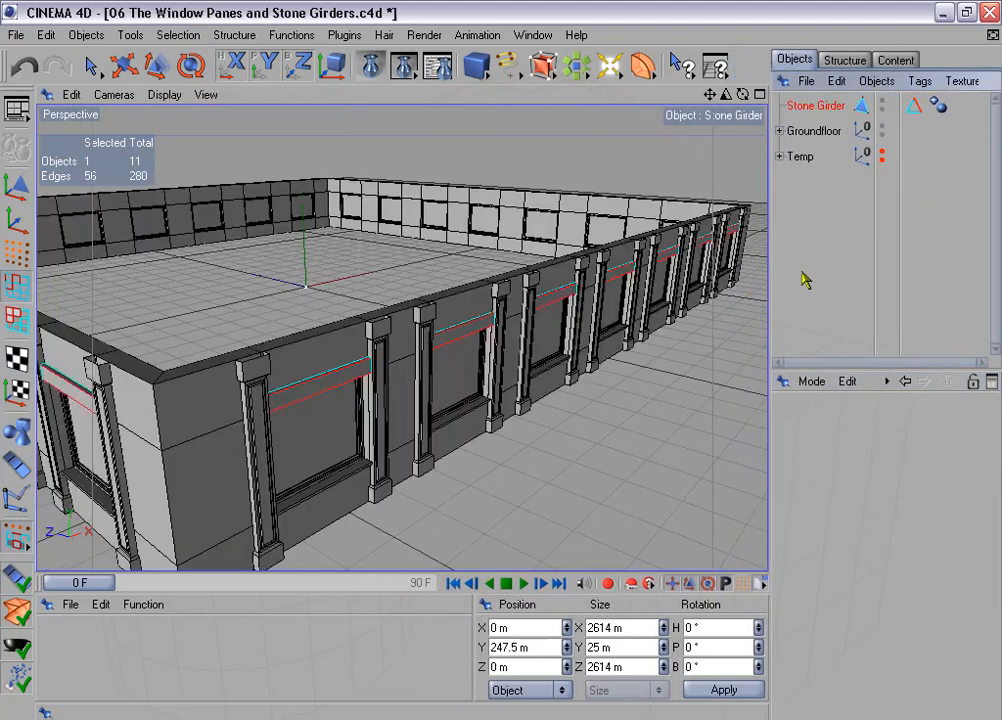
left_click_drag(818, 137, 818, 133)
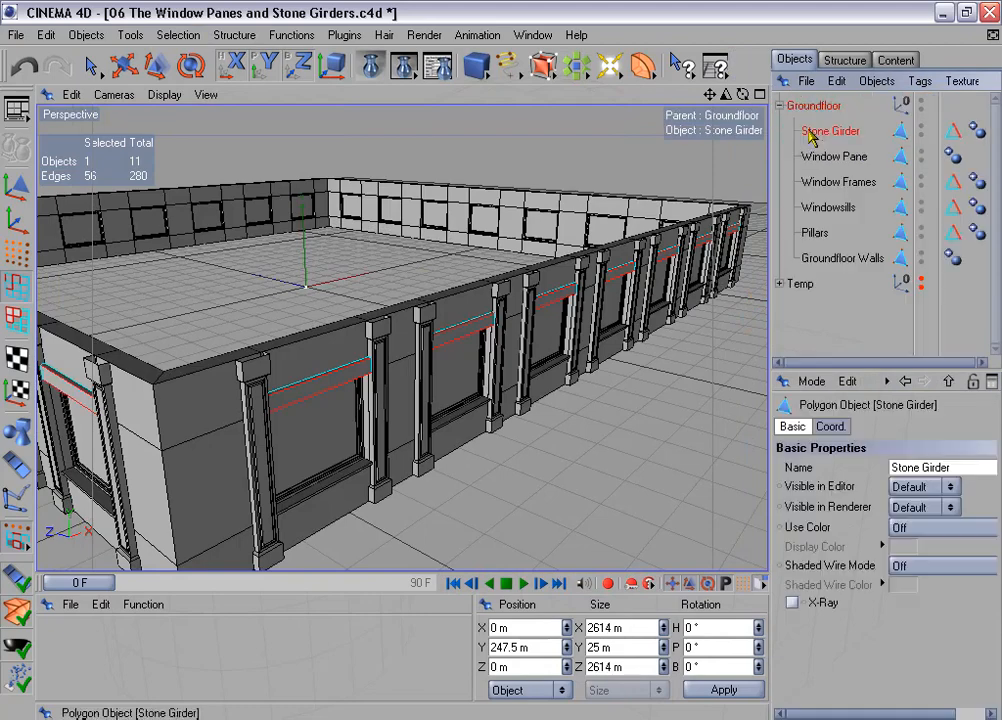
left_click(779, 105)
left_click_drag(561, 280, 497, 273, "alt")
left_click(405, 66)
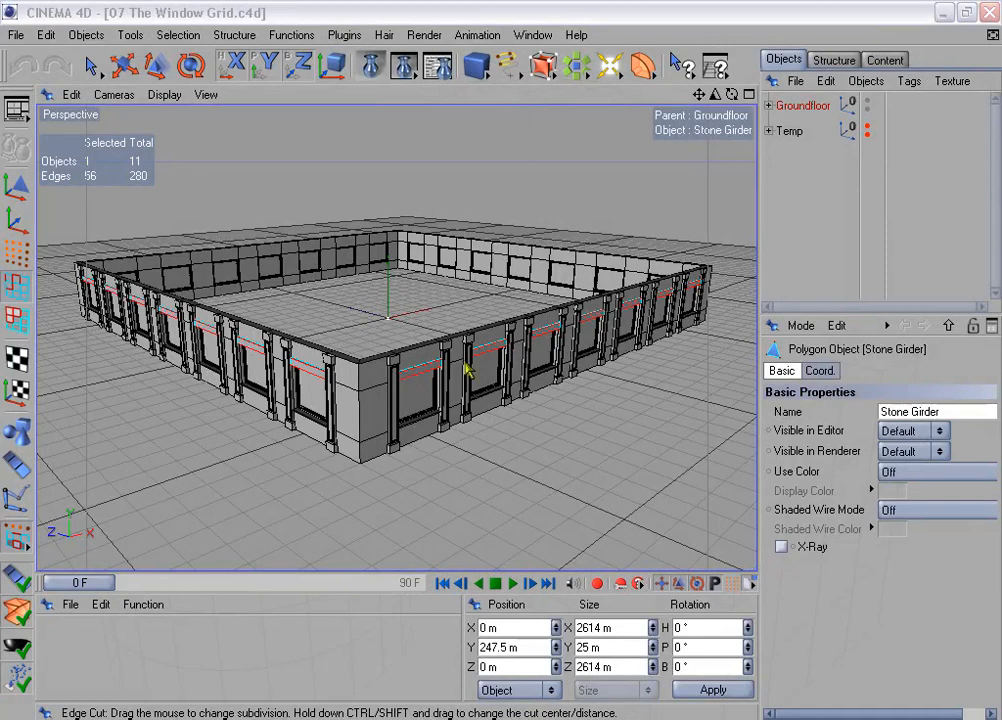
Hide the Groundfloor group and move the Window Grid object out of the Temp group to the top level of the hierarchy.
left_click(866, 102)
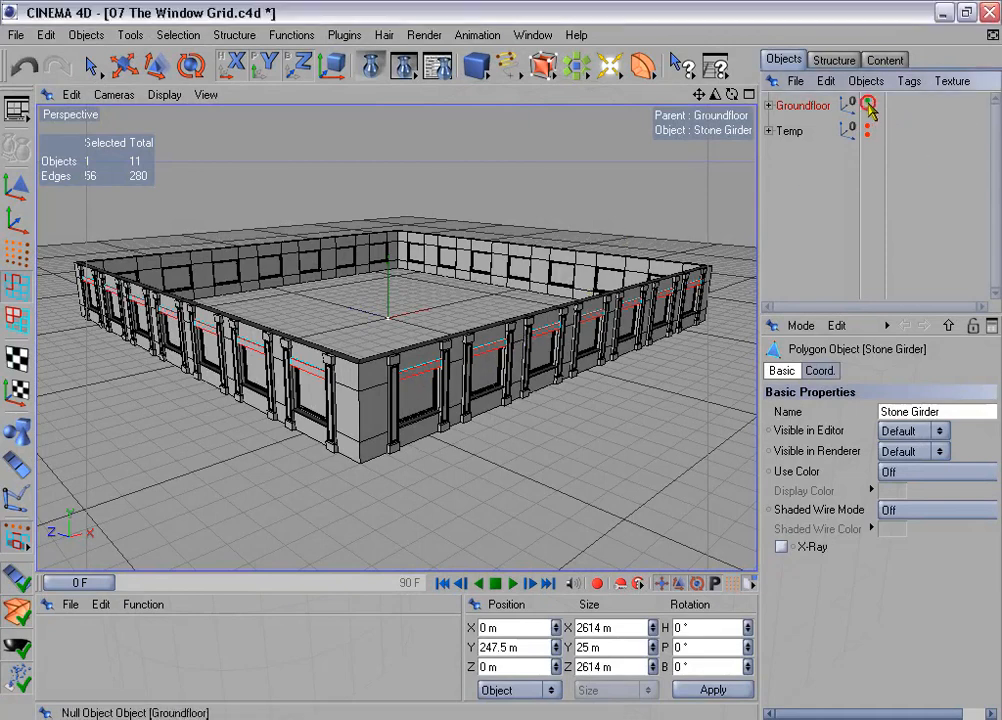
left_click(768, 130)
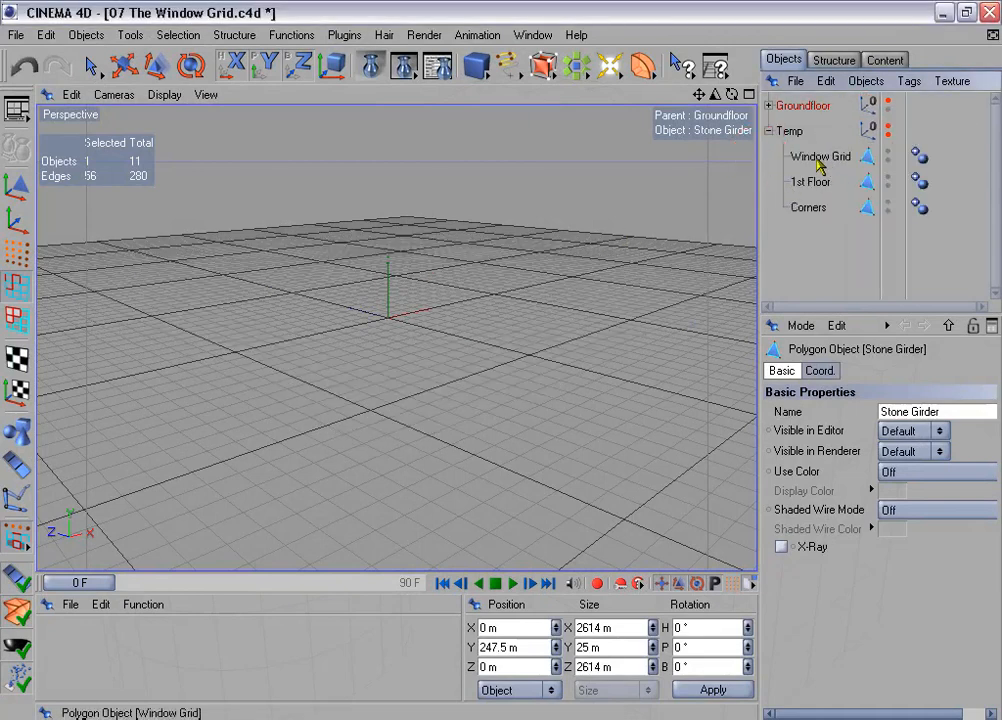
left_click(815, 160)
left_click_drag(815, 162, 819, 246)
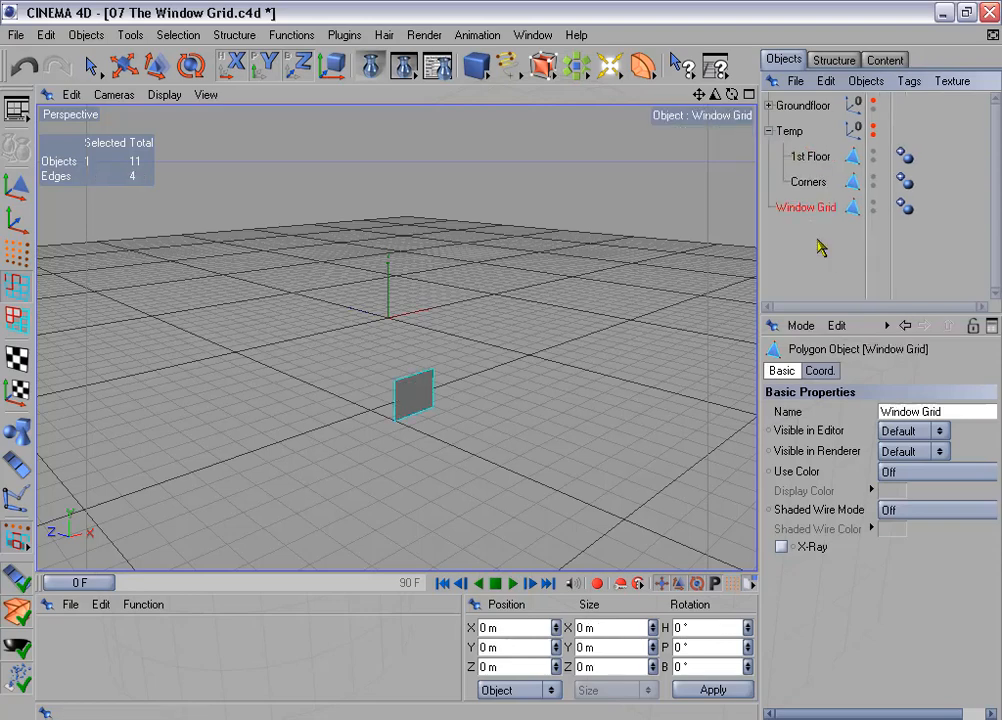
Set a single orthographic viewport to the Front camera and frame the Window Grid polygon in it.
middle_click(440, 305)
middle_click(514, 438)
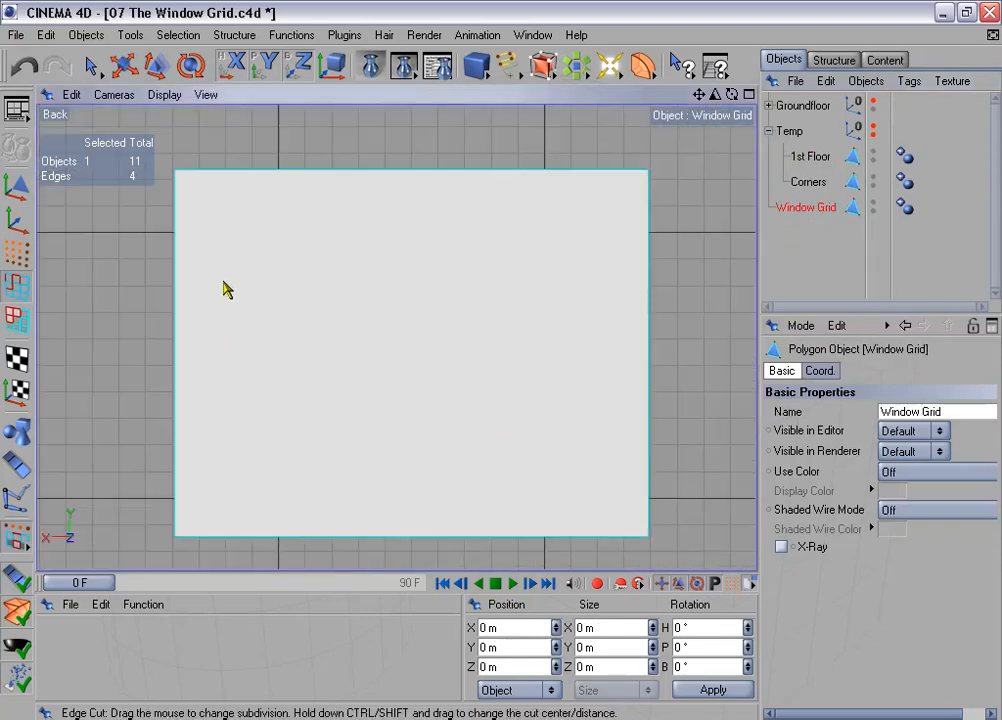
left_click(110, 94)
left_click(158, 258)
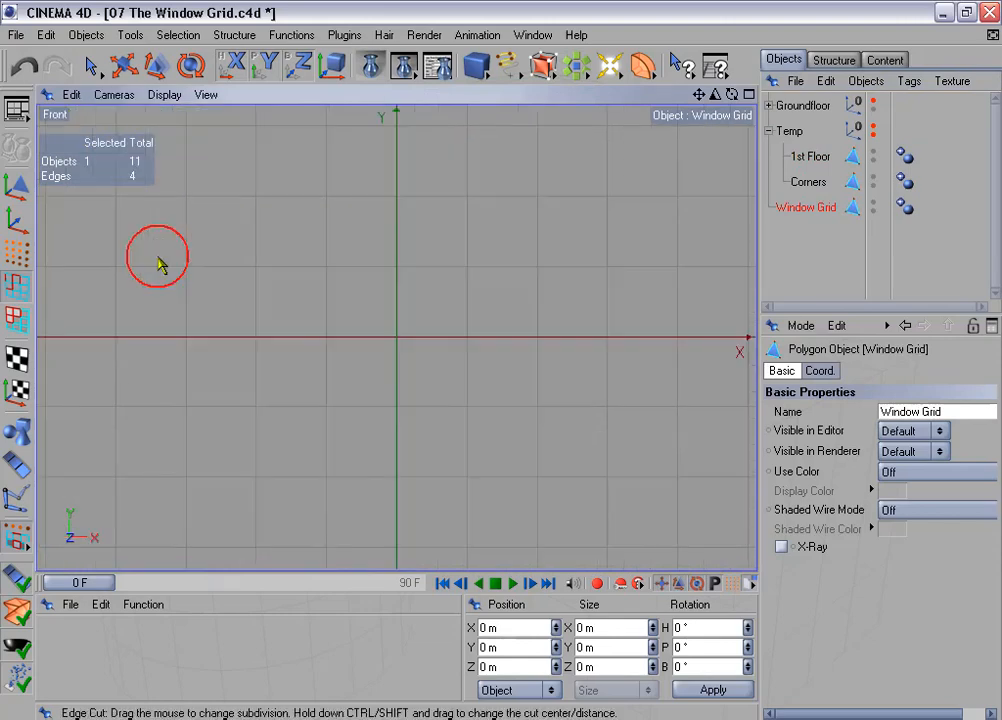
key("o")
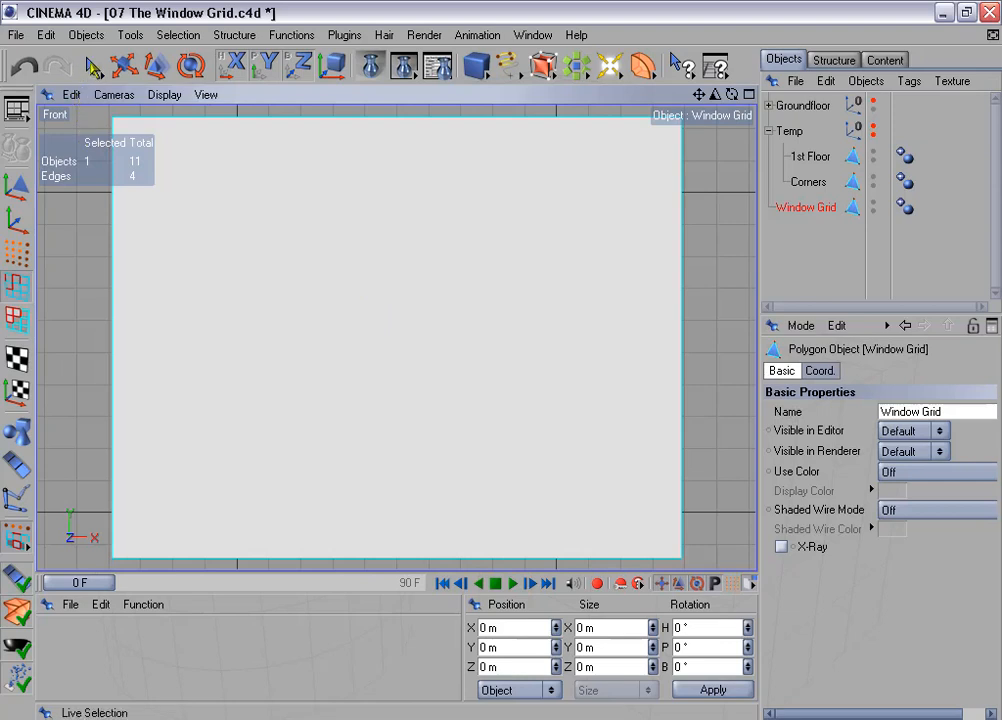
Cut the Window Grid polygon's two vertical side edges at 50 % offset using Edge Cut with 1 subdivision and Create N-gons off.
left_click(91, 67)
left_click(353, 331)
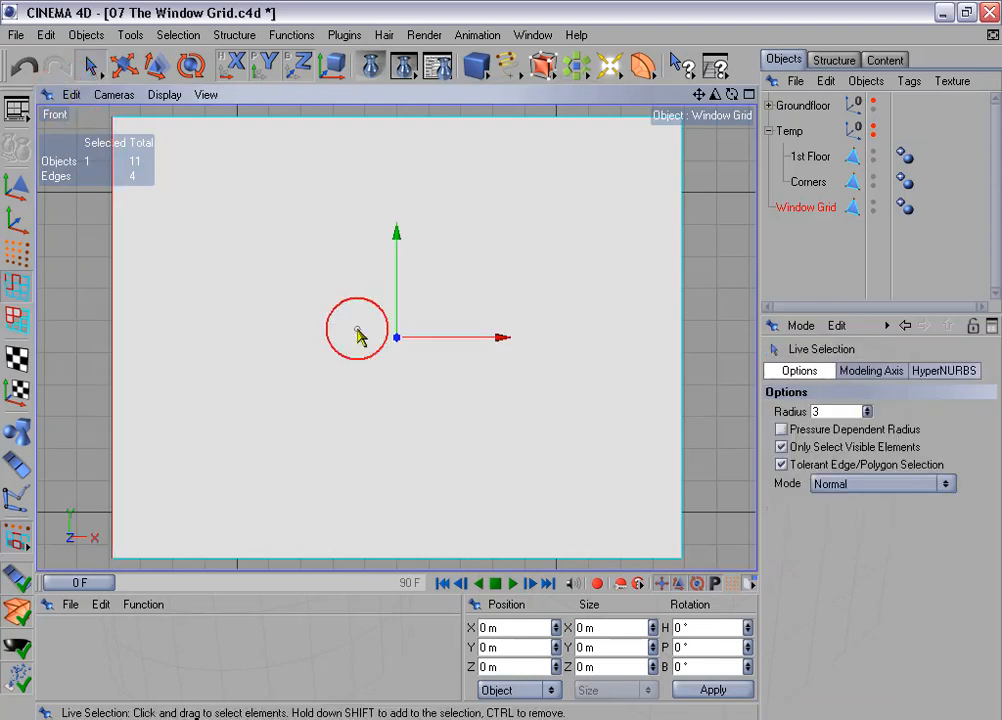
left_click(680, 366)
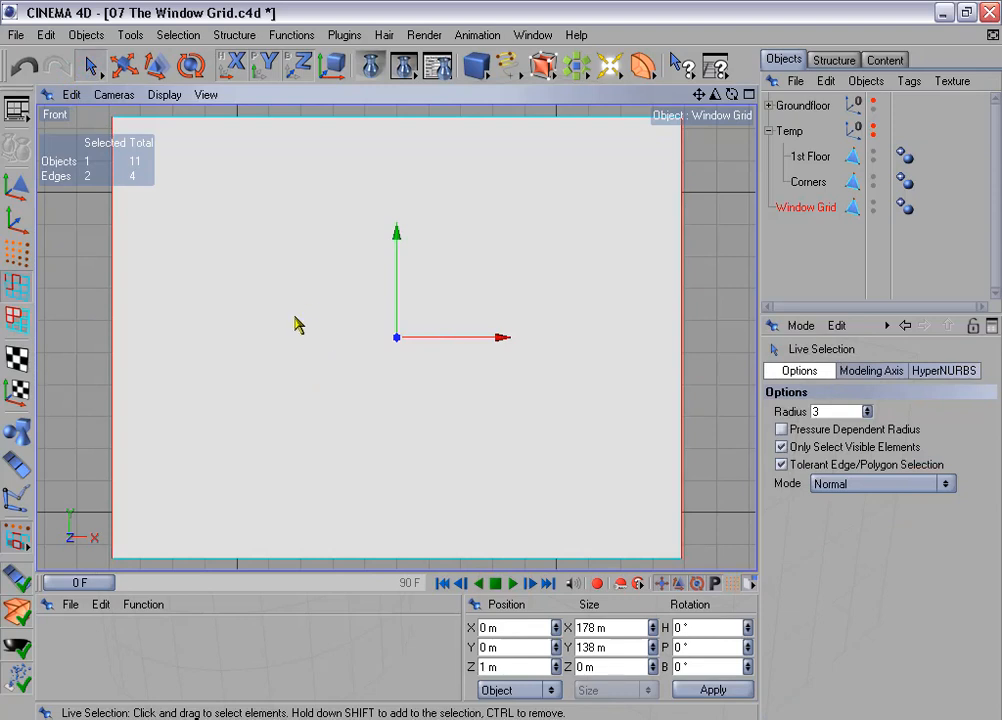
right_click(451, 284)
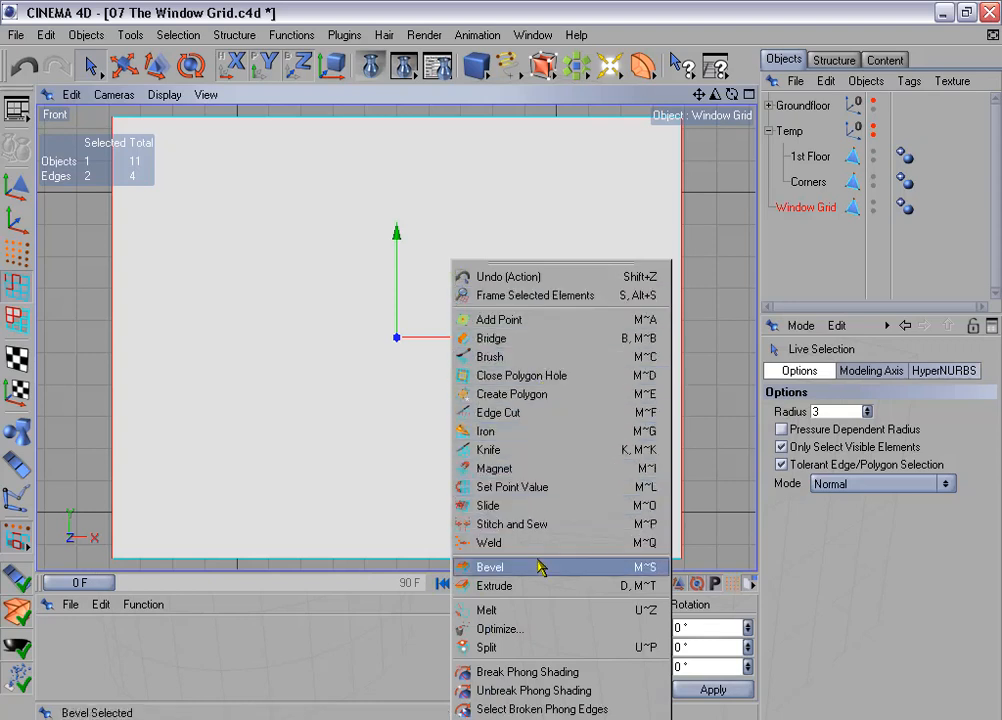
left_click(545, 420)
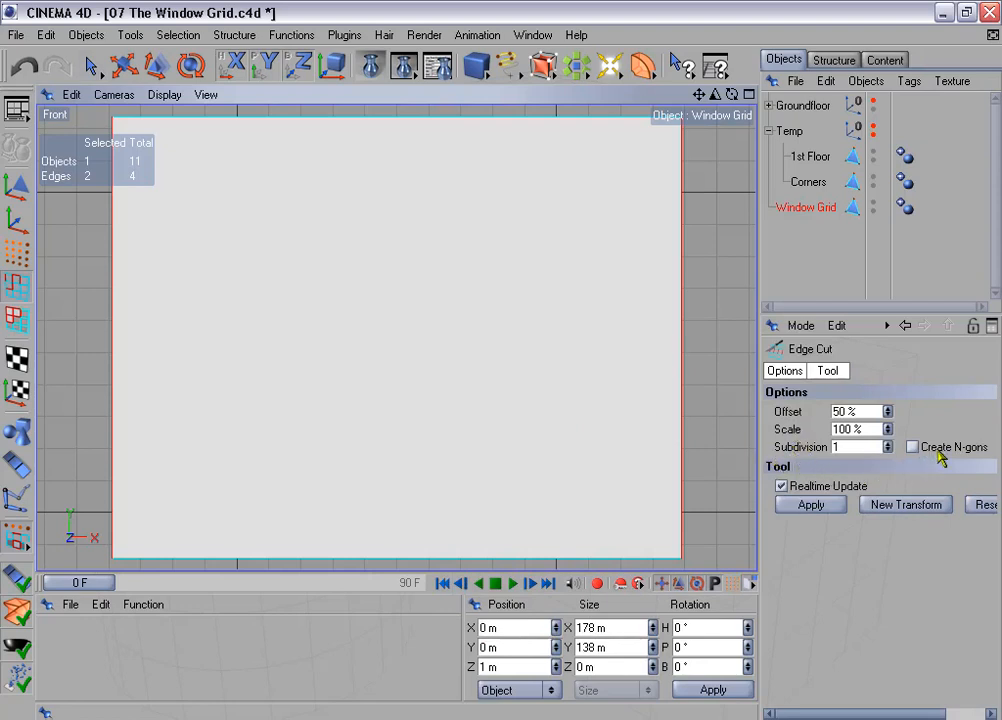
left_click(826, 510)
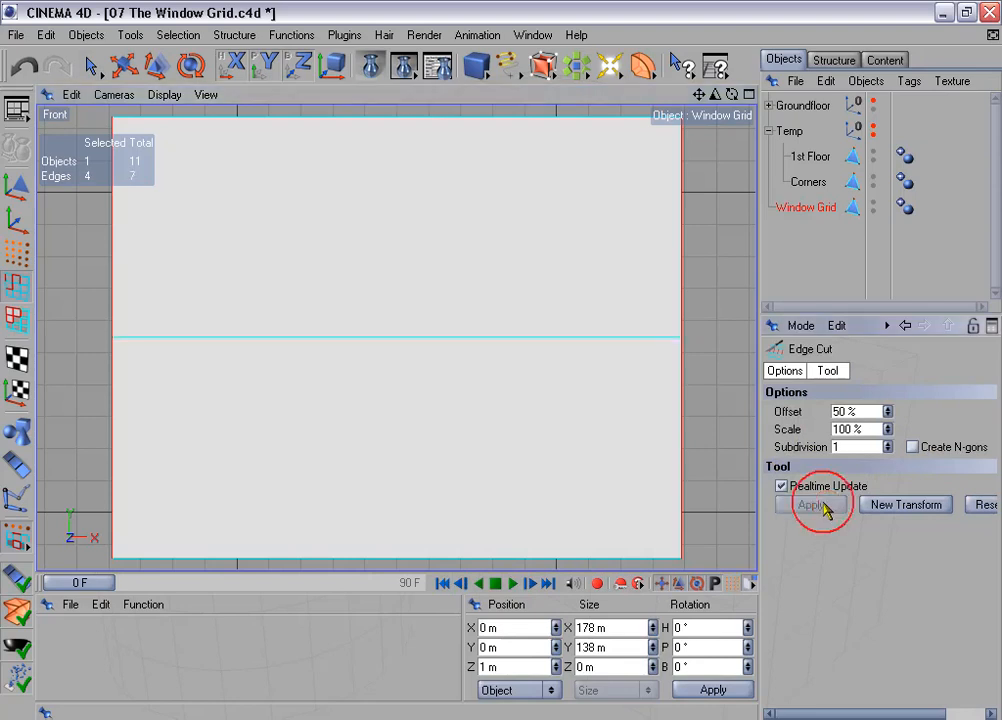
Select the horizontal edge made by the cut and set its Y position to 42.5 m.
left_click(90, 66)
left_click(228, 337)
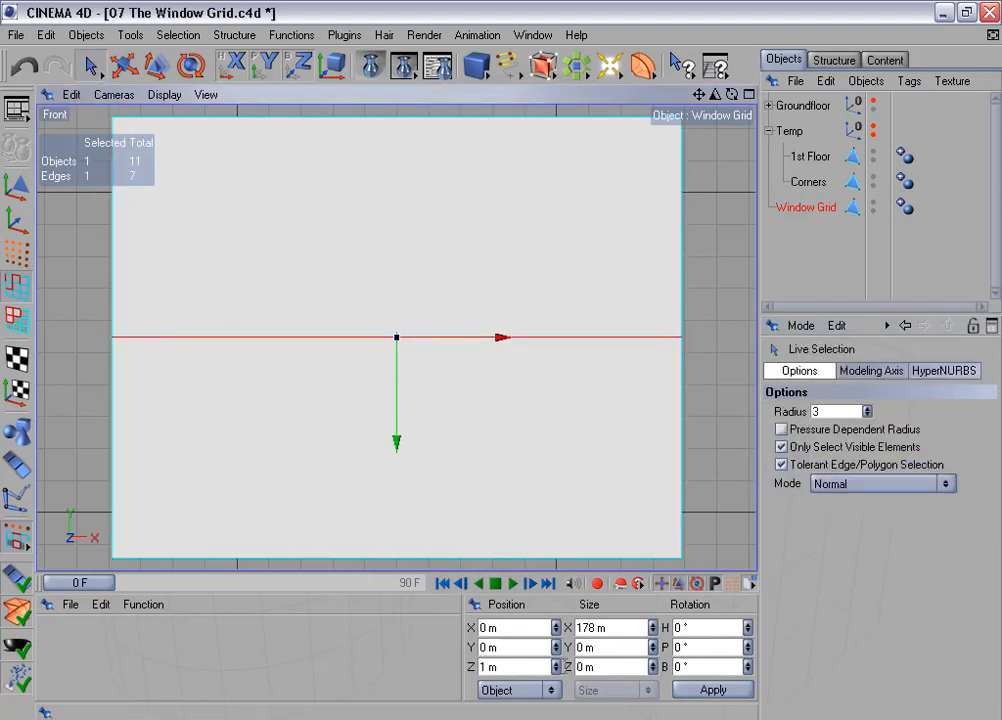
left_click_drag(509, 652, 385, 641)
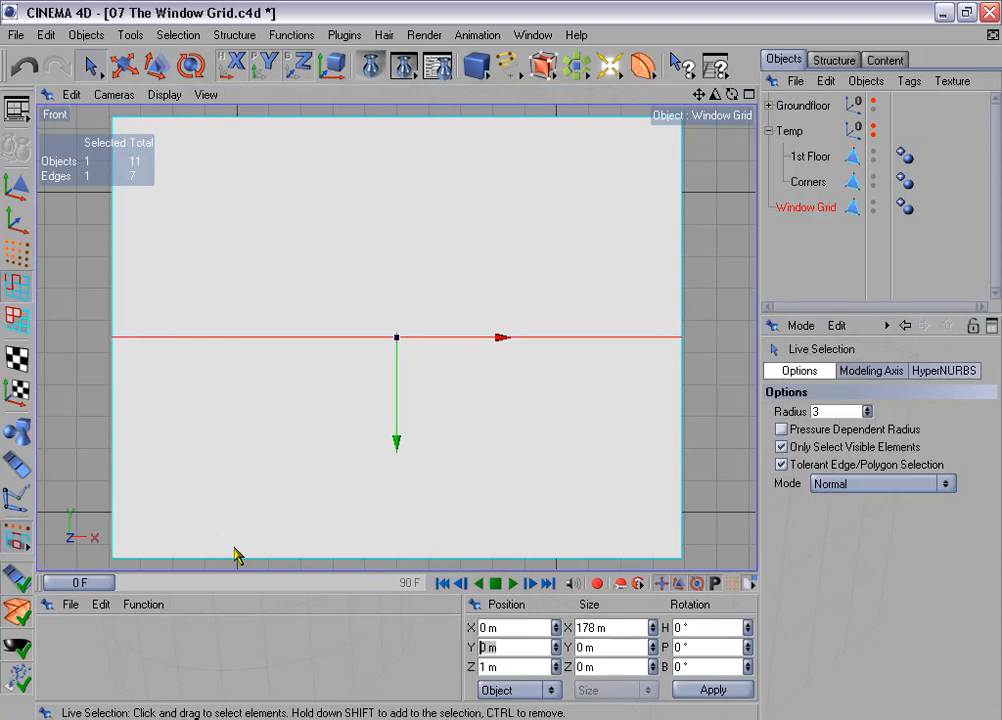
key("Return")
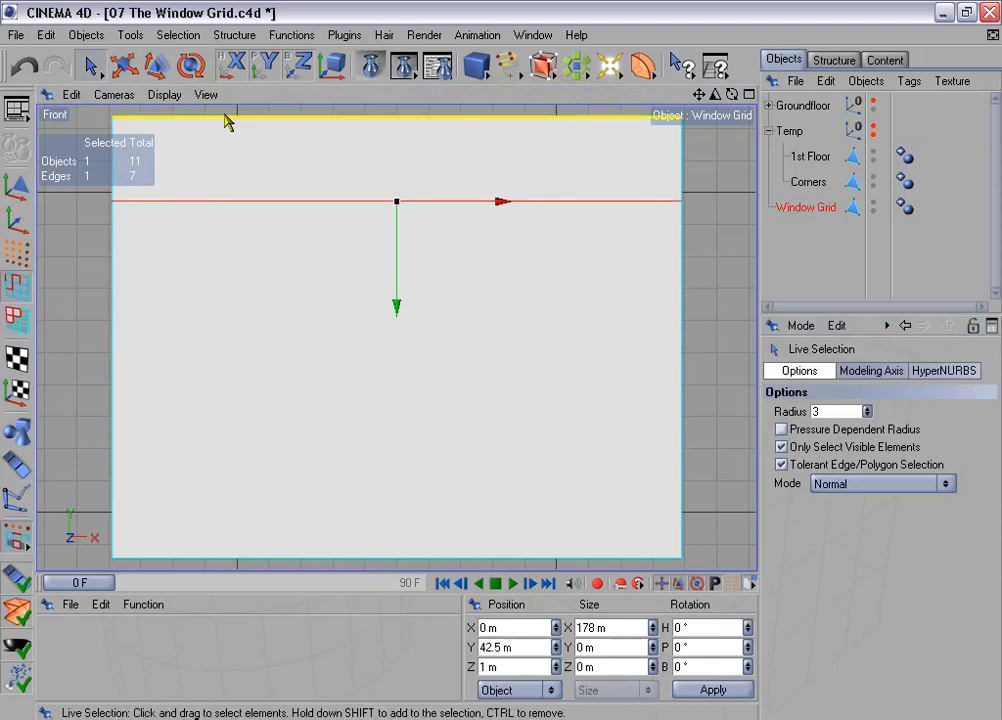
Select the polygon's three horizontal edges and apply an Edge Cut with 2 subdivisions to split them into three columns.
left_click(246, 212)
left_click_drag(246, 485, 240, 558)
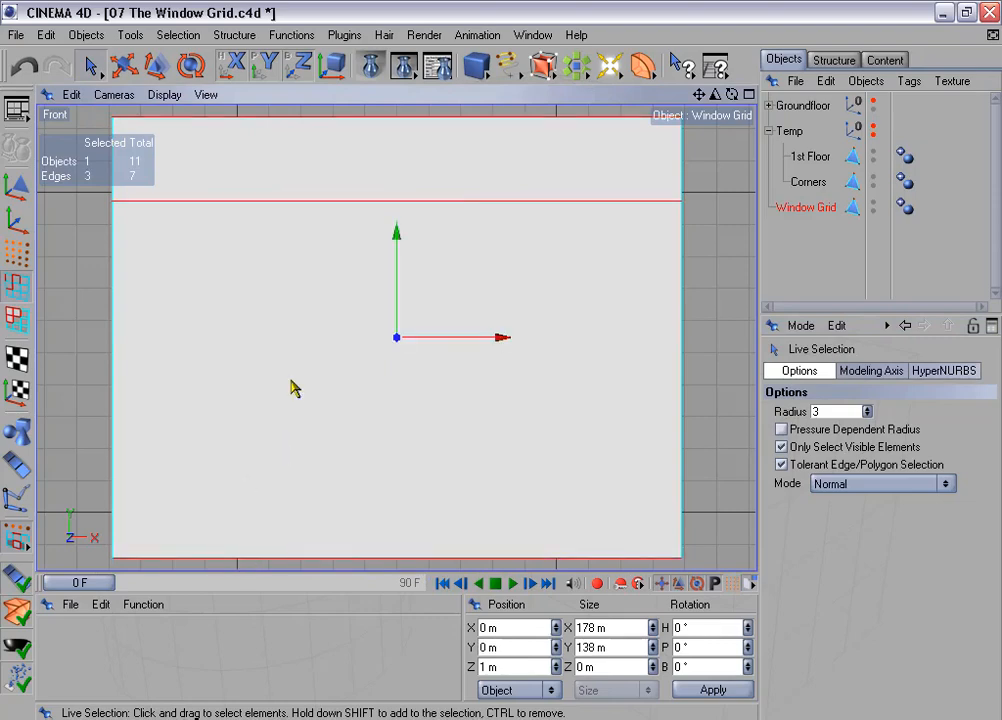
right_click(322, 304)
left_click(406, 411)
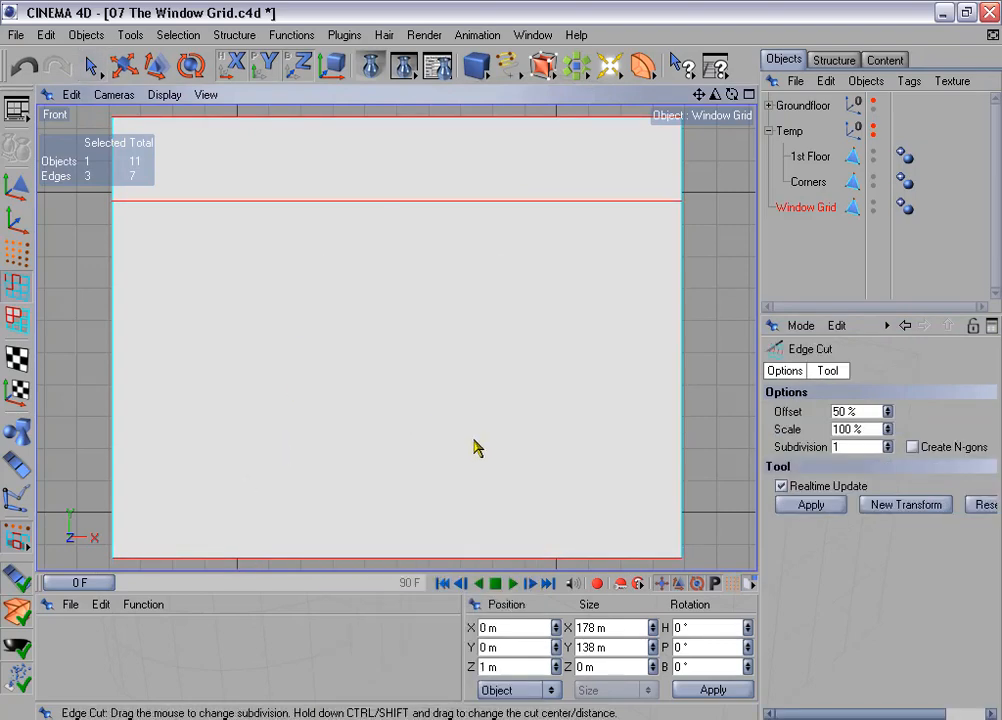
left_click(888, 443)
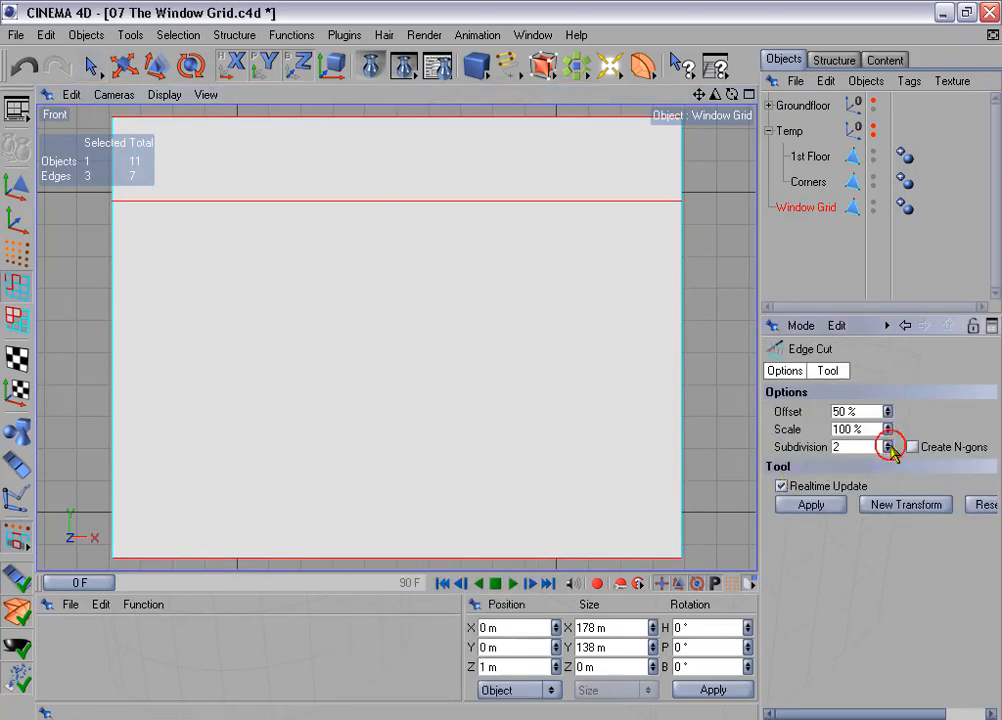
left_click(826, 505)
Select the edges around the middle column and scale them along X to a size of 125 m.
left_click_drag(90, 65, 118, 92)
left_click_drag(322, 142, 409, 459)
left_click(166, 65)
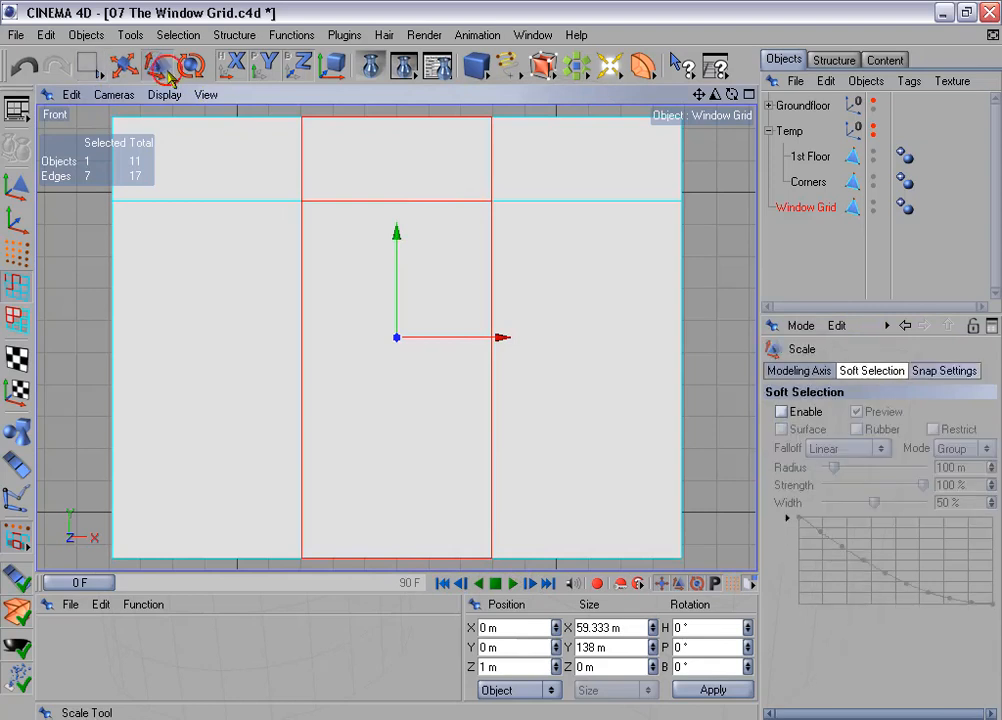
left_click_drag(506, 338, 506, 341)
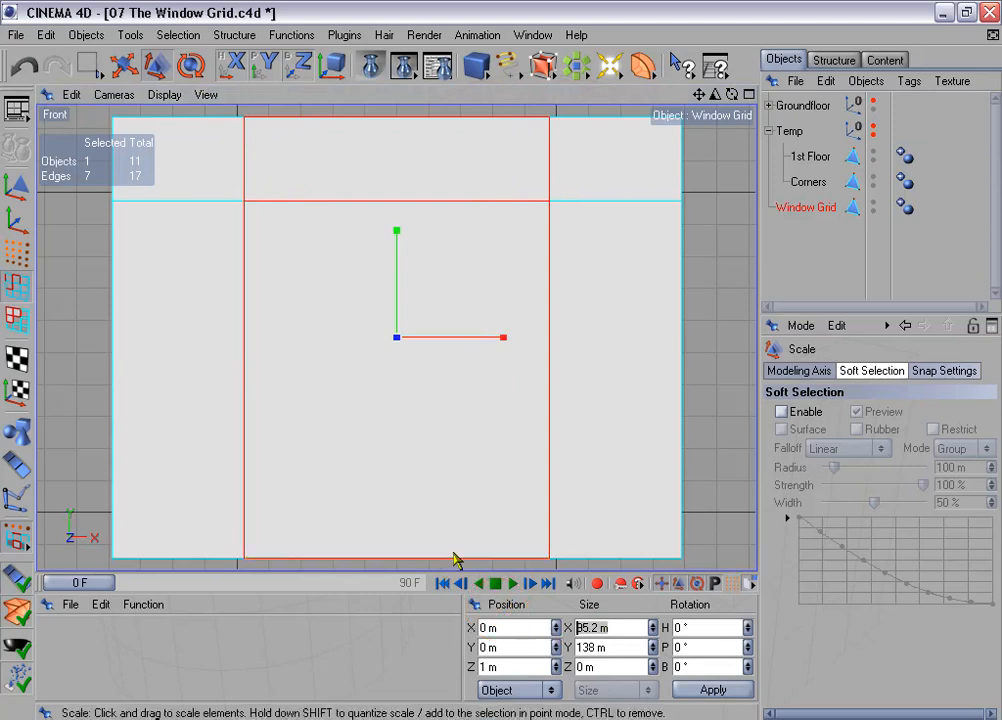
type("125")
key("Return")
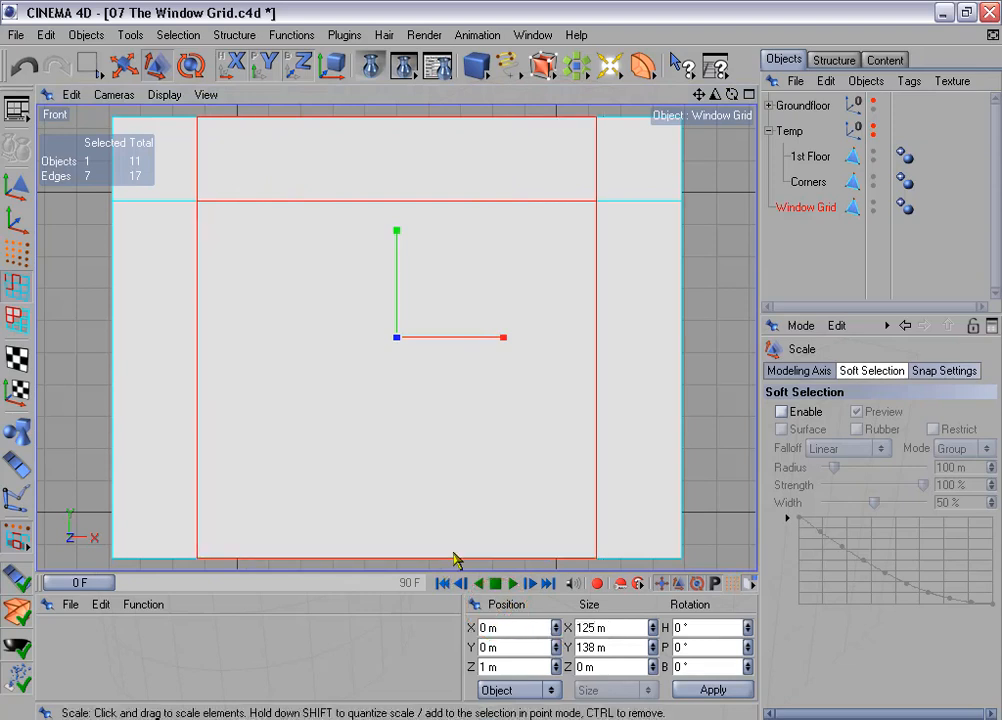
Select all inner horizontal and vertical edges of the Window Grid and bevel them with a 3.5 m inner offset.
left_click_drag(90, 65, 120, 85)
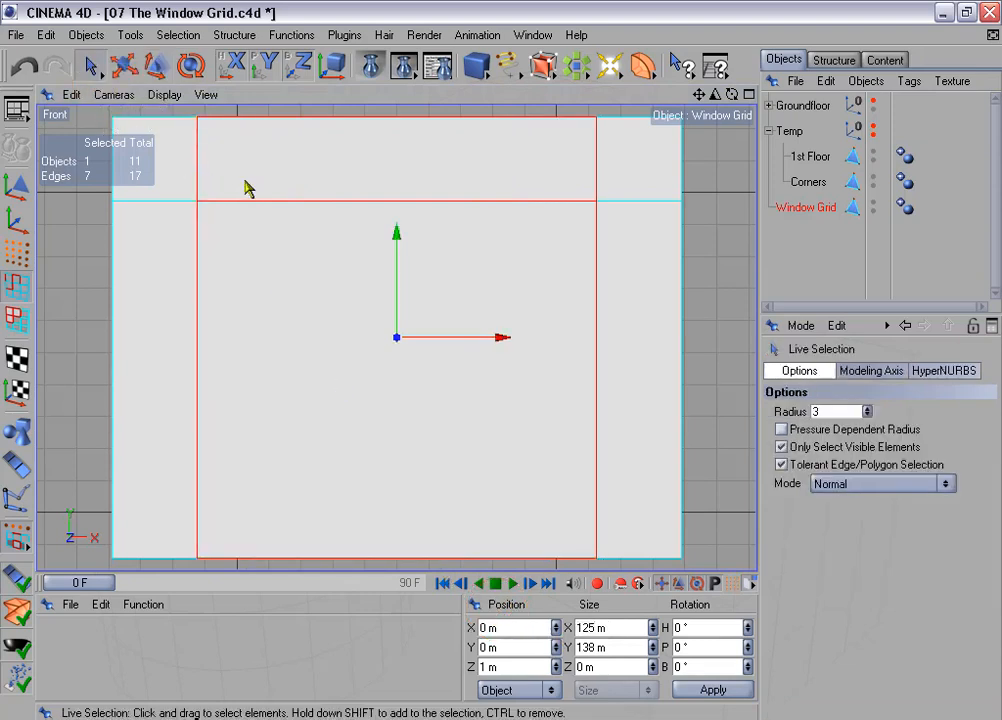
left_click(183, 193)
mouse_move(183, 193)
left_mouse_down()
mouse_move(268, 212)
mouse_move(553, 179)
mouse_move(611, 224)
mouse_move(575, 262)
left_mouse_up()
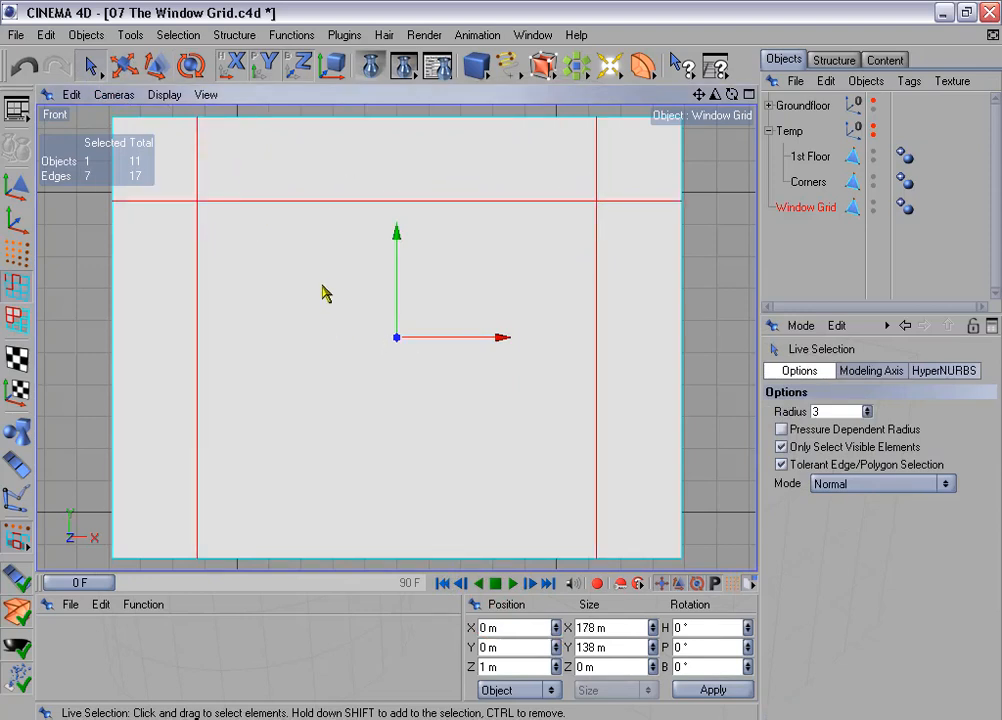
right_click(463, 265)
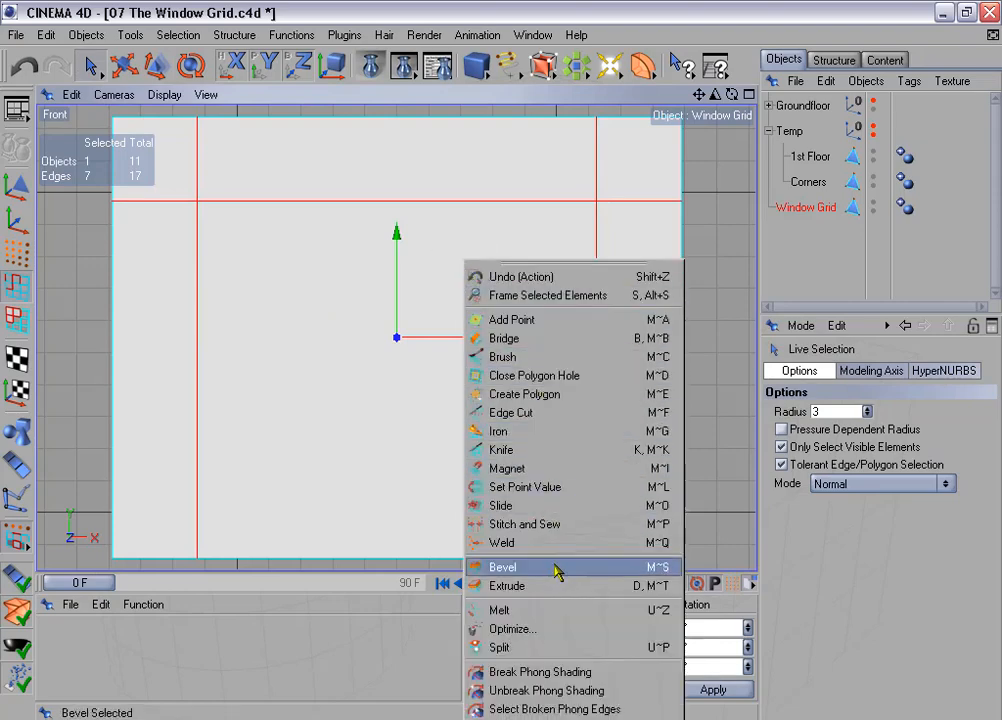
left_click(555, 567)
left_click_drag(382, 425, 400, 425)
left_click_drag(670, 350, 380, 418)
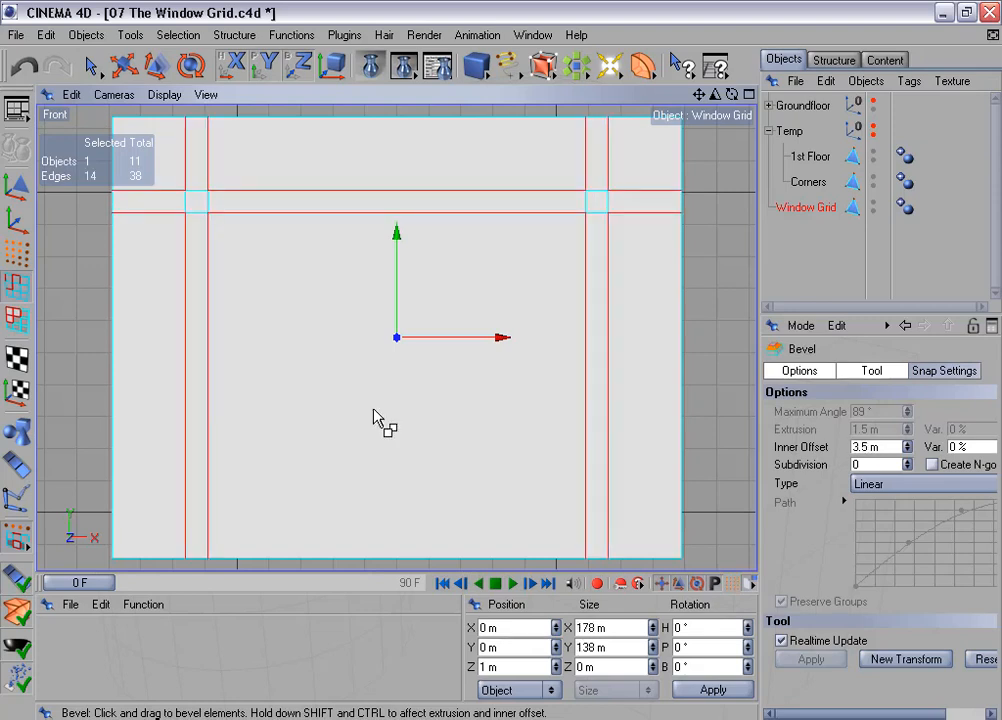
Select the six large pane polygons between the beveled strips and delete them, keeping only the grid bars.
left_click(16, 318)
left_click(90, 67)
left_click(150, 127)
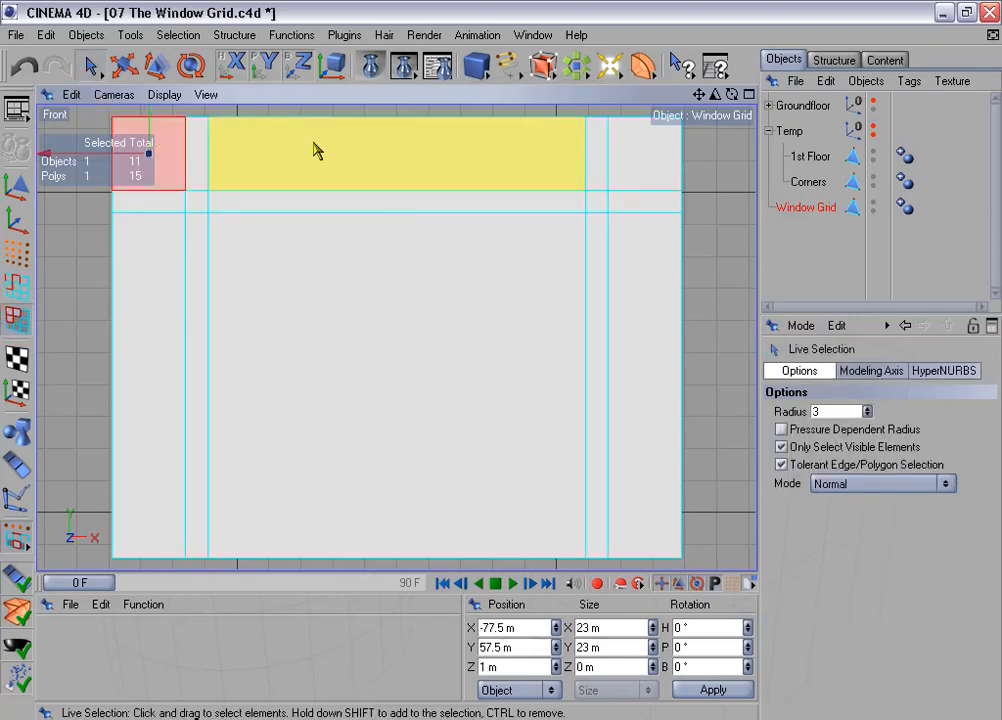
left_click(315, 150, "shift")
left_click(638, 193, "shift")
left_click(625, 260, "shift")
left_click(470, 297, "shift")
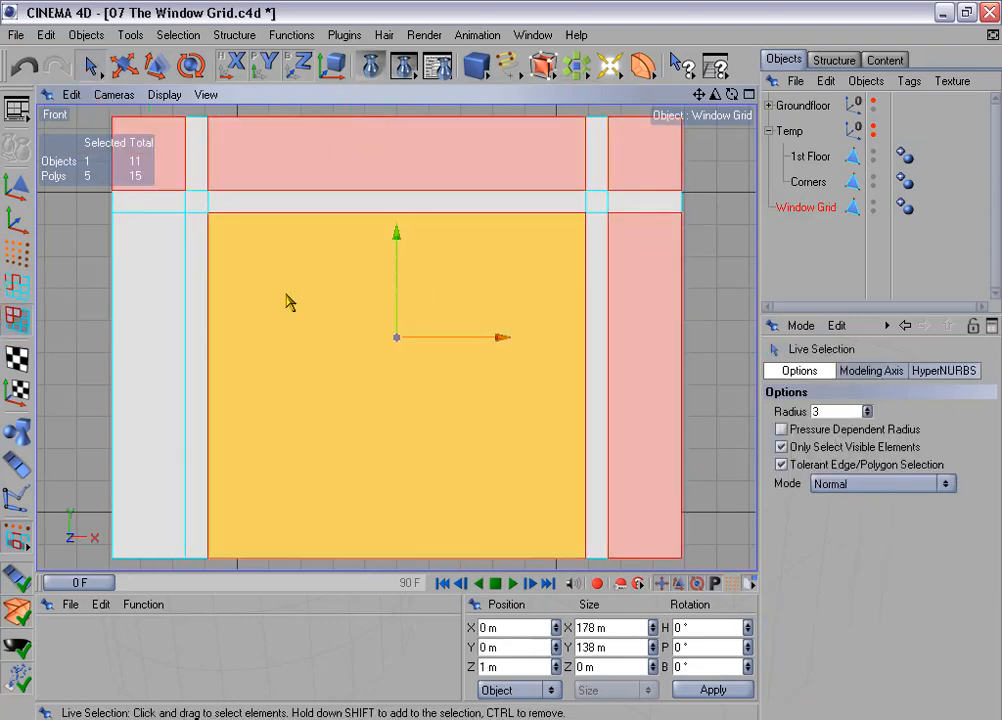
left_click(165, 286, "shift")
key("Delete")
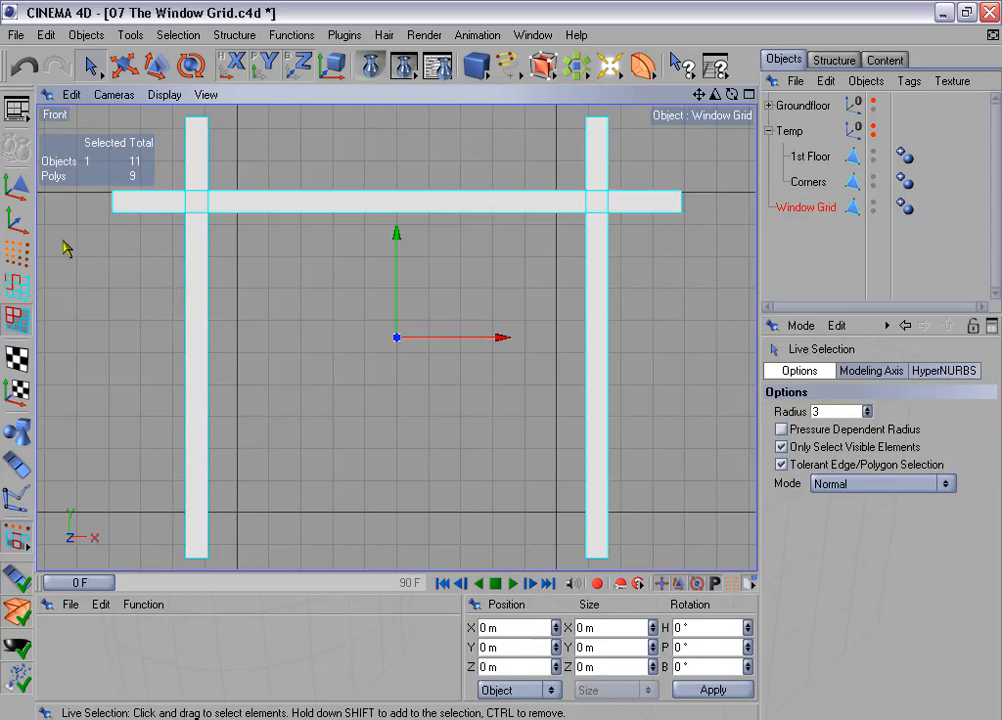
Deselect all points and optimize the Window Grid with a 0.01 m tolerance to remove unused points.
left_click(16, 252)
left_click(178, 35)
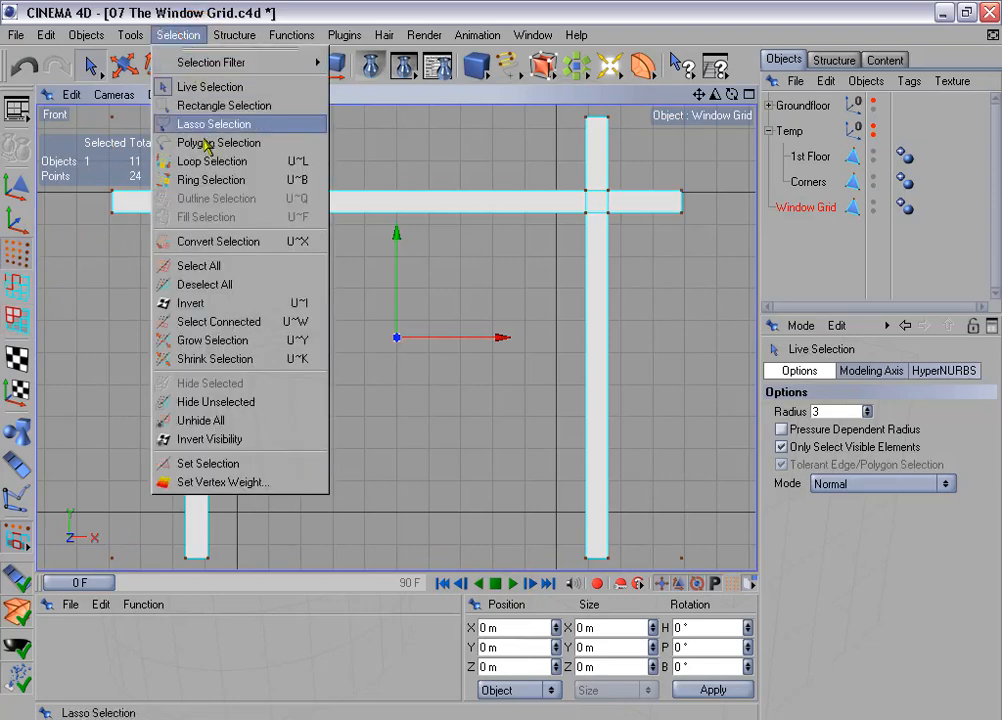
left_click(252, 286)
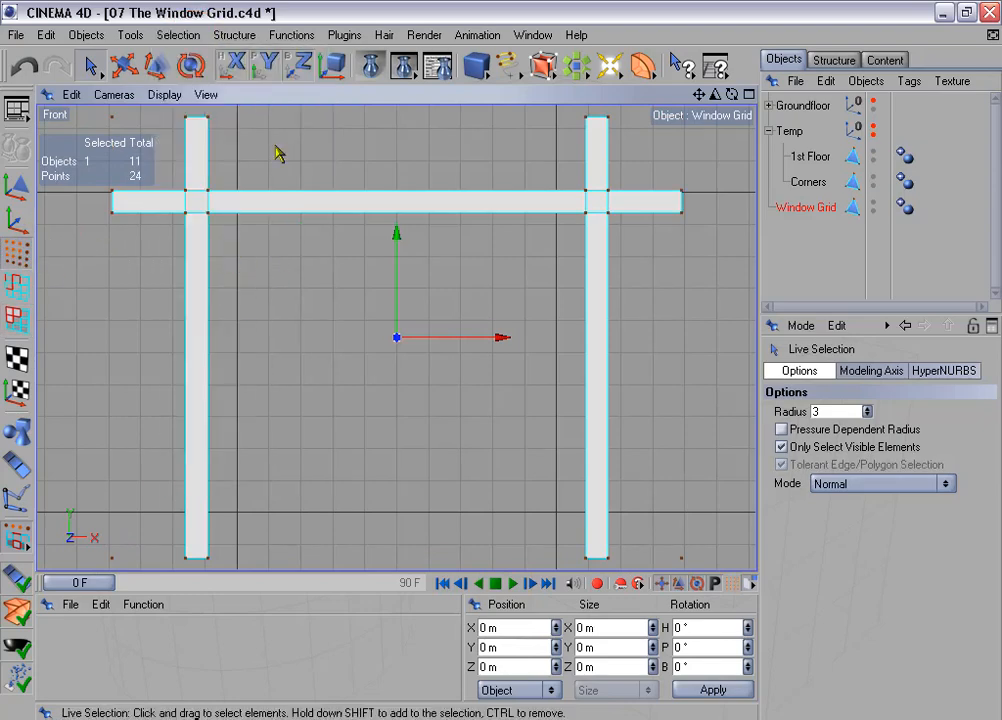
left_click(291, 35)
left_click(345, 378)
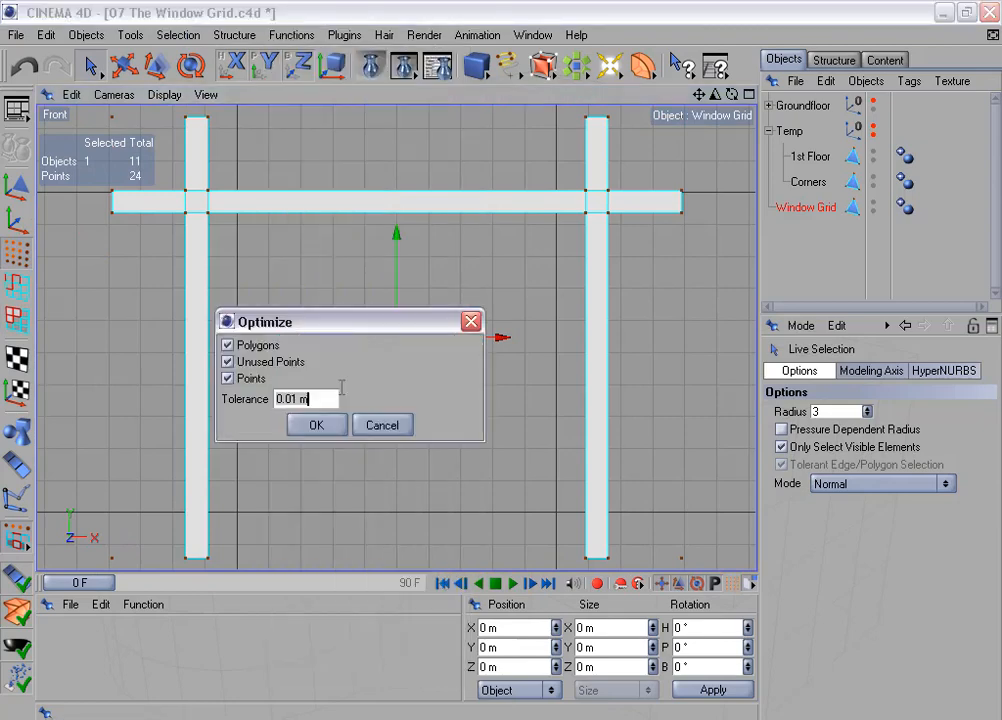
left_click(316, 425)
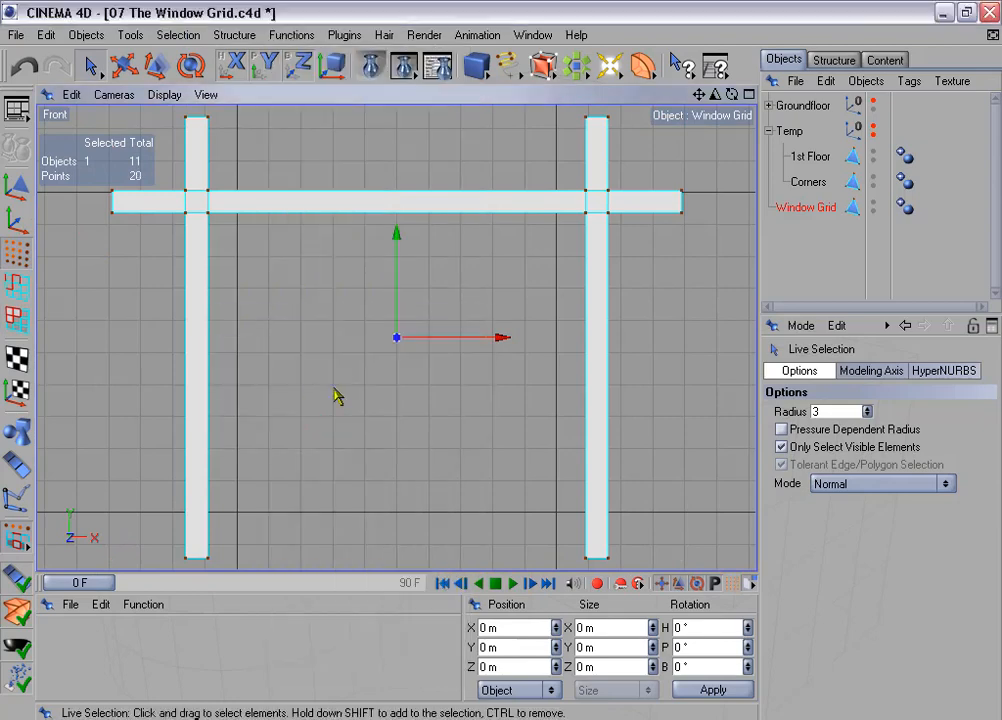
Switch to polygon mode and frame the Window Grid at an angle in a single perspective viewport.
left_click(16, 320)
middle_click(161, 336)
middle_click(167, 271)
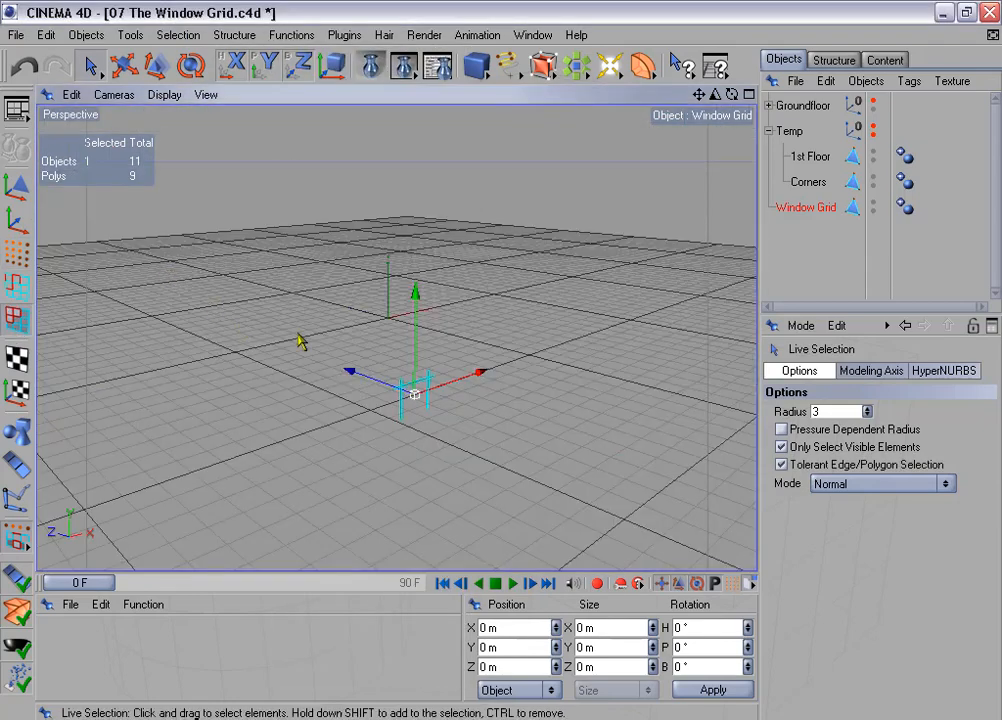
key("o")
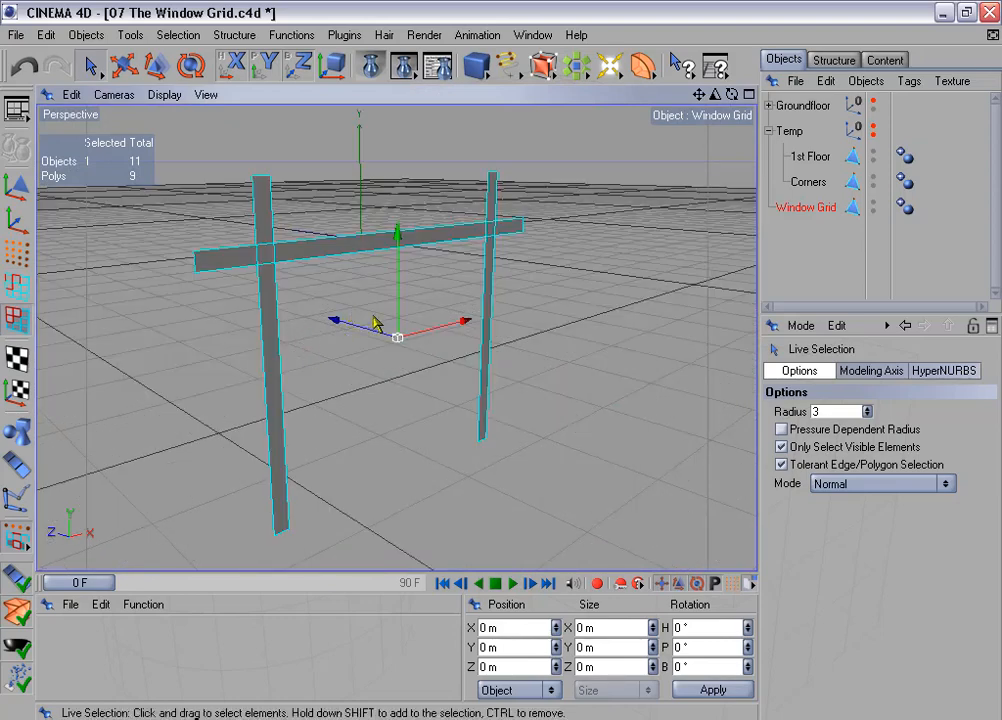
left_click_drag(540, 322, 520, 362, "alt")
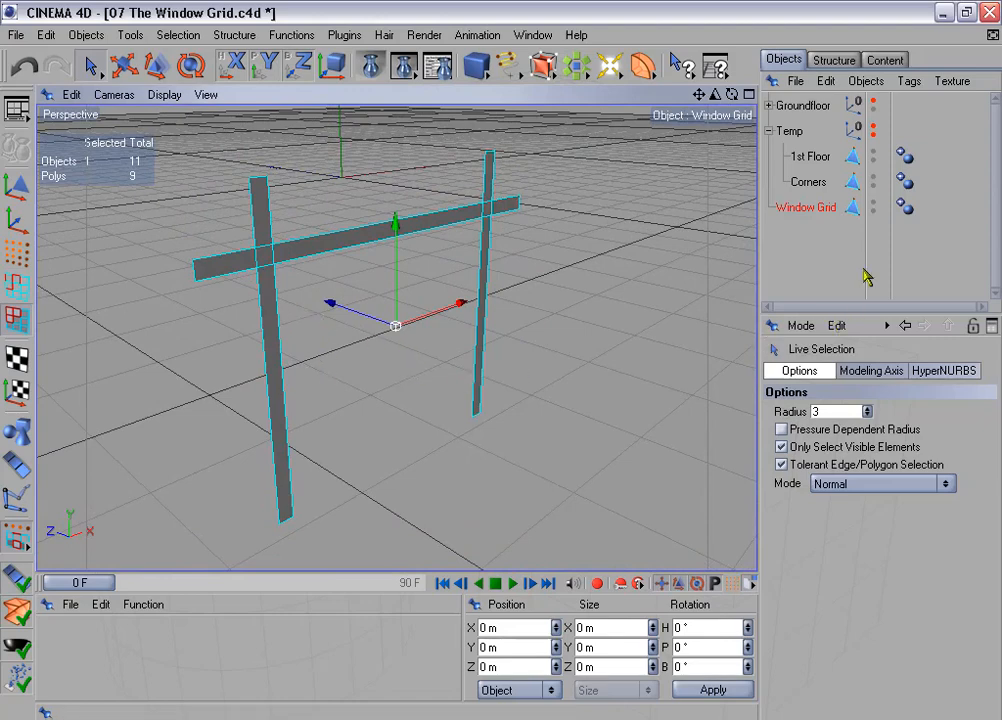
Expand and show the Groundfloor group, then select the inner bottom polygon of one window in Window Frames to check its depth.
left_click(769, 105)
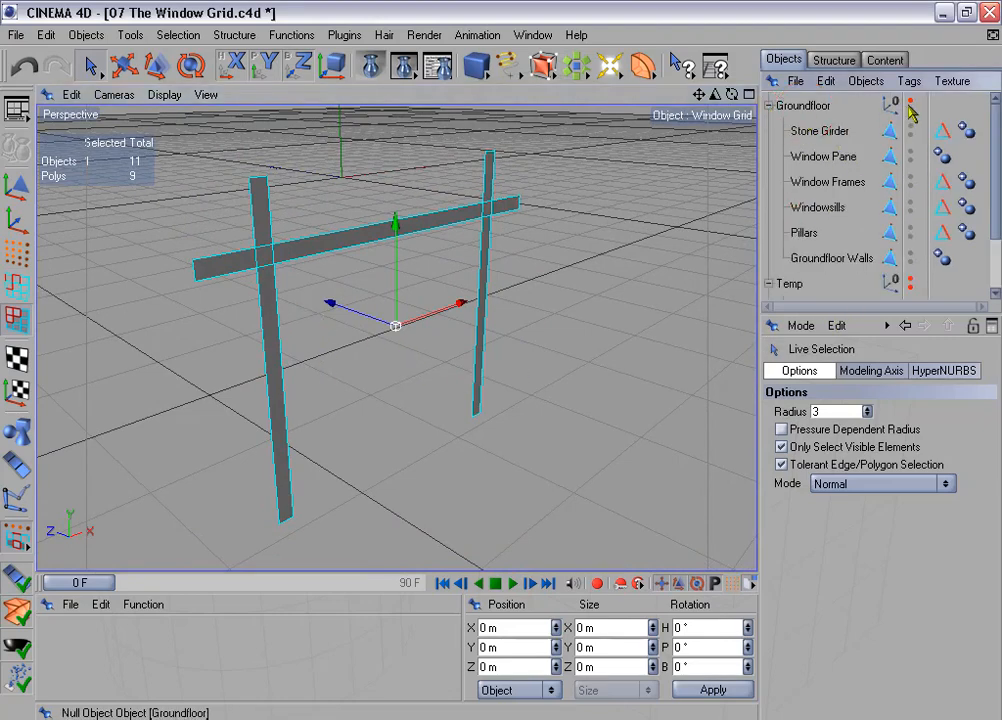
left_click(910, 101)
left_click(818, 186)
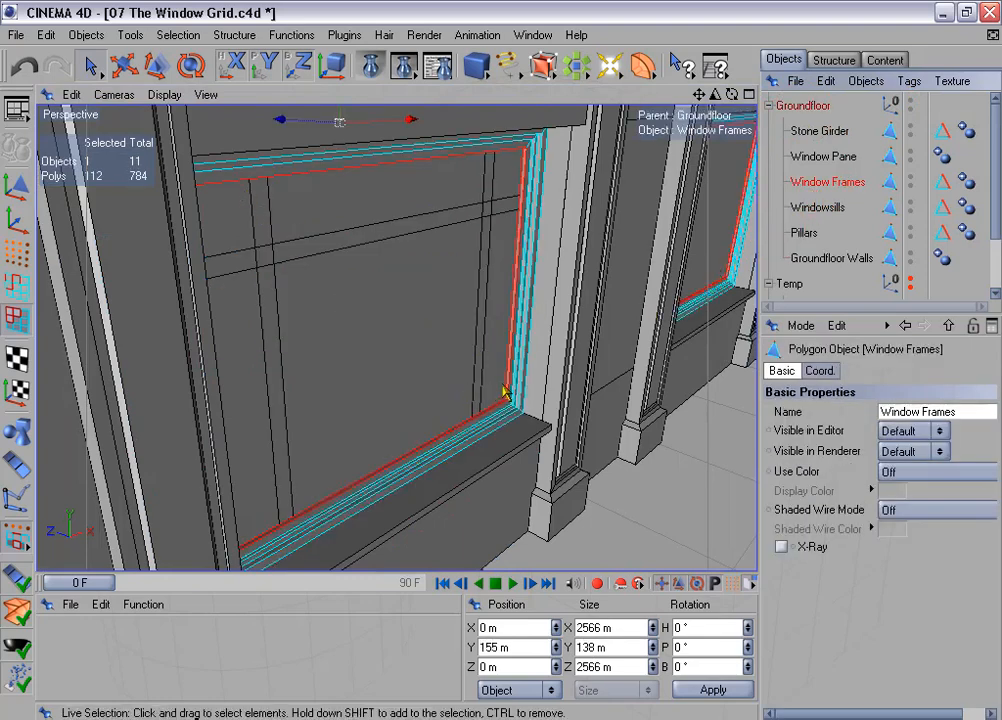
left_click_drag(501, 396, 506, 366, "alt")
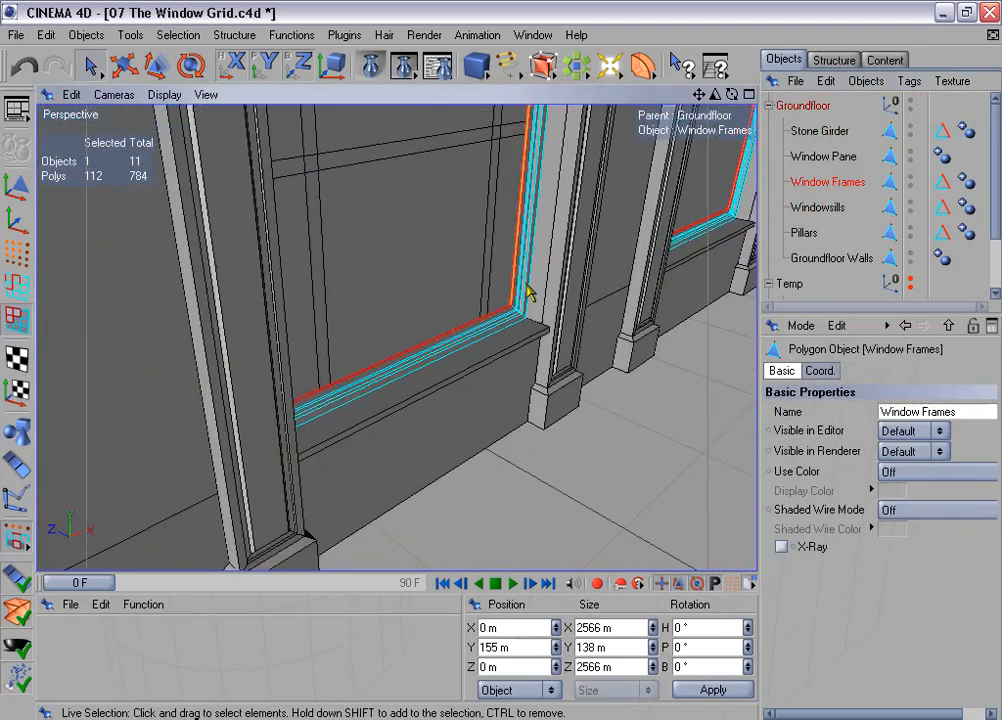
left_click_drag(715, 95, 748, 95)
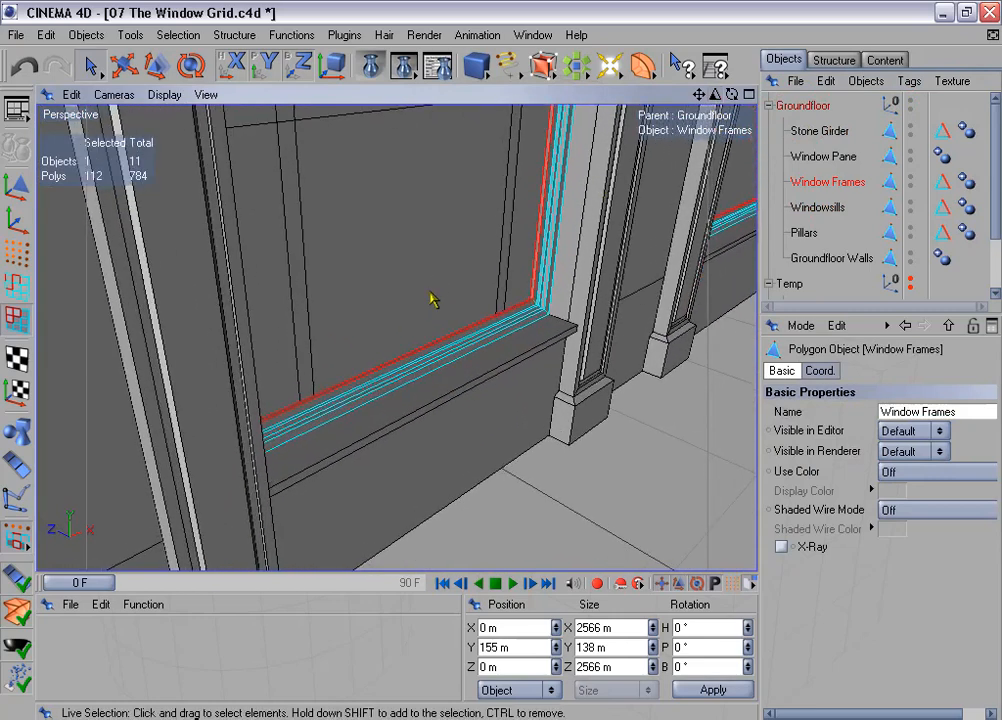
left_click(446, 312)
left_click_drag(463, 330, 467, 337)
scroll(455, 348, "up", 2)
scroll(475, 358, "down", 2)
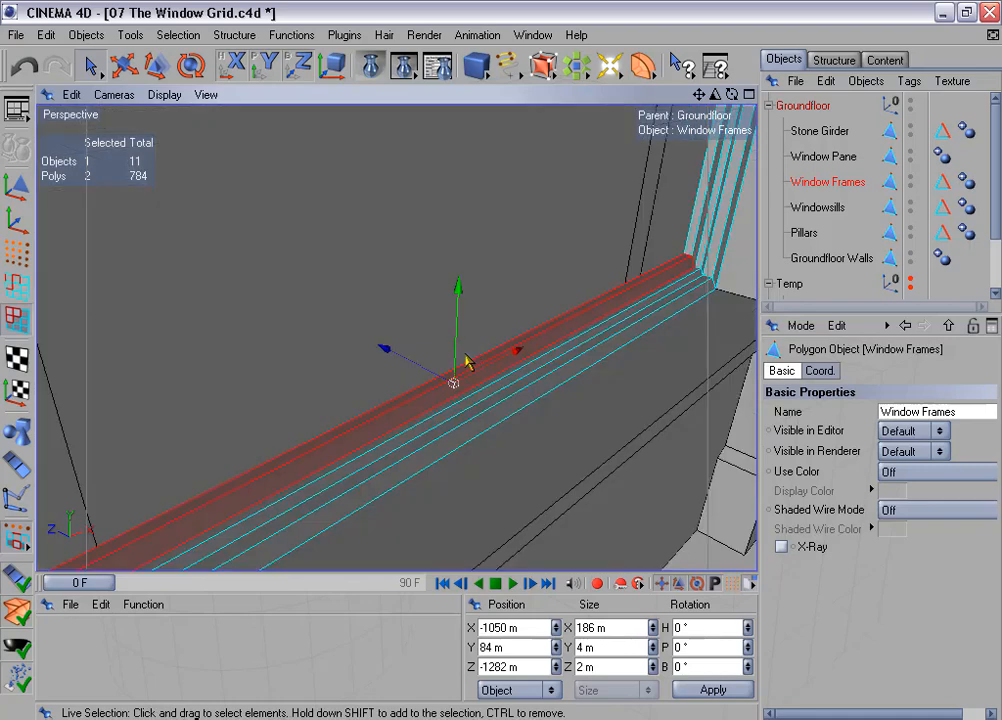
left_click(405, 420)
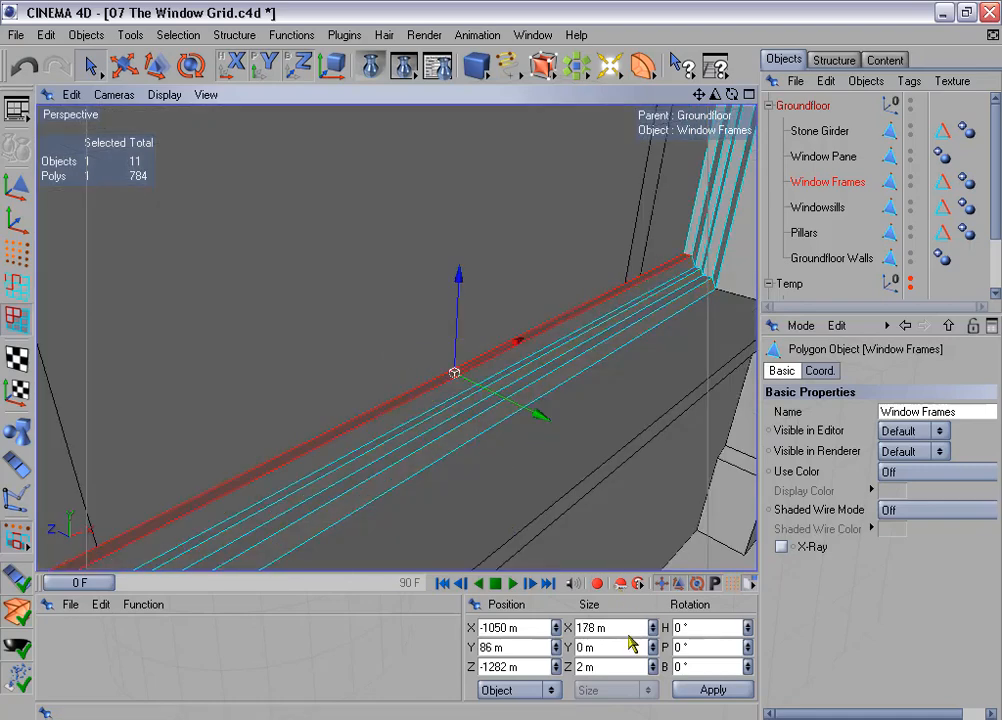
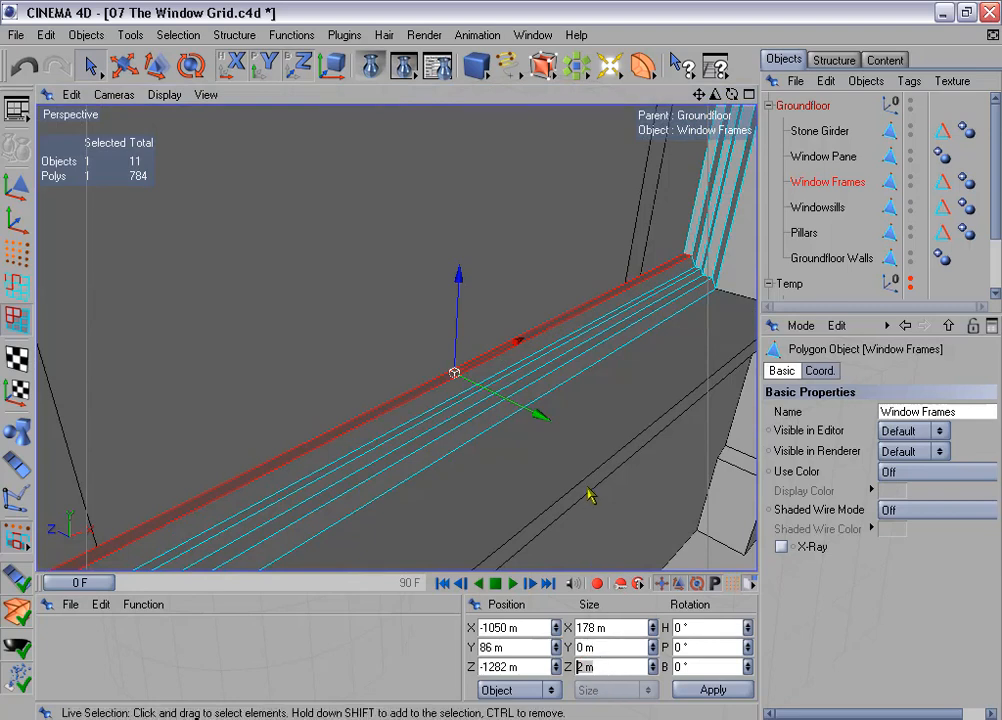
Collapse the Groundfloor group and extrude all polygons of the Window Grid with a 2 m offset.
scroll(590, 495, "down", 3)
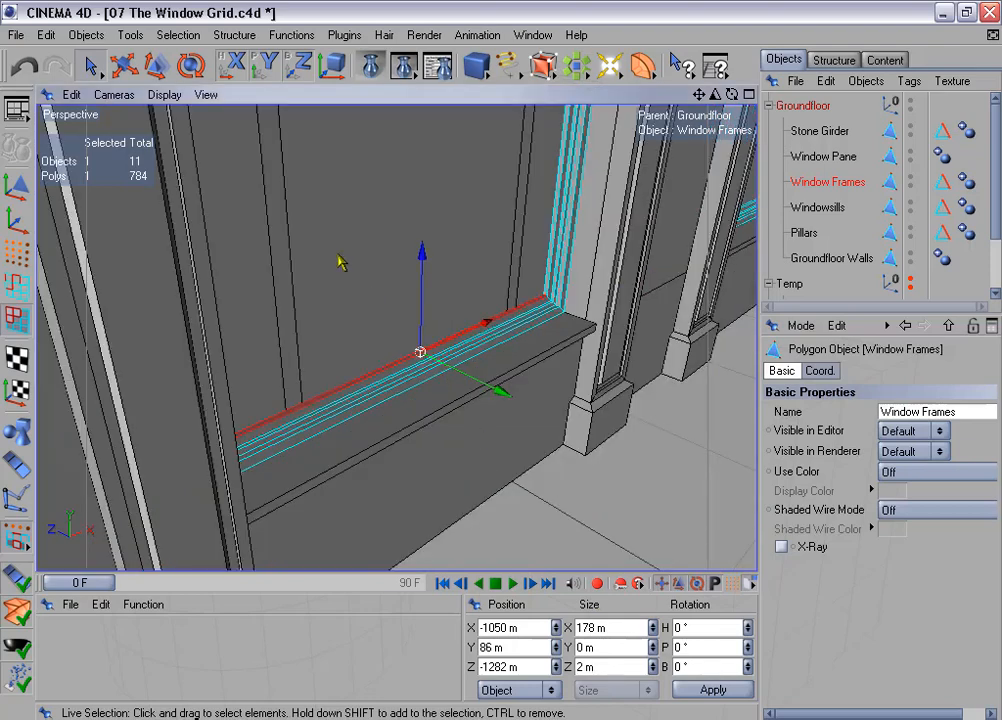
scroll(286, 270, "down", 3)
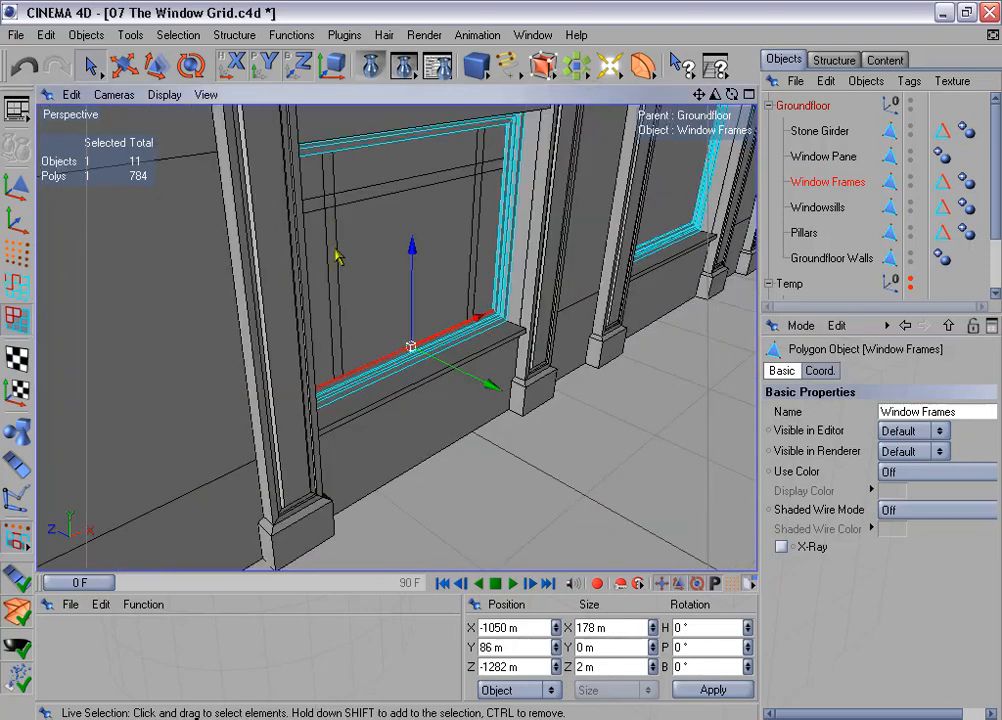
left_click(768, 105)
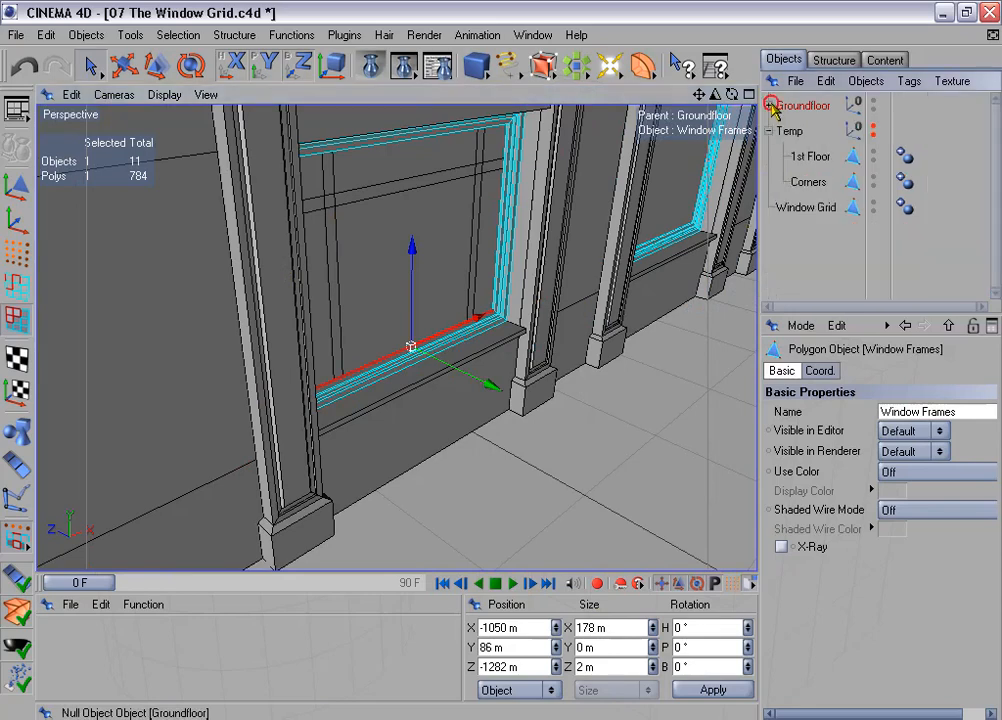
left_click(802, 209)
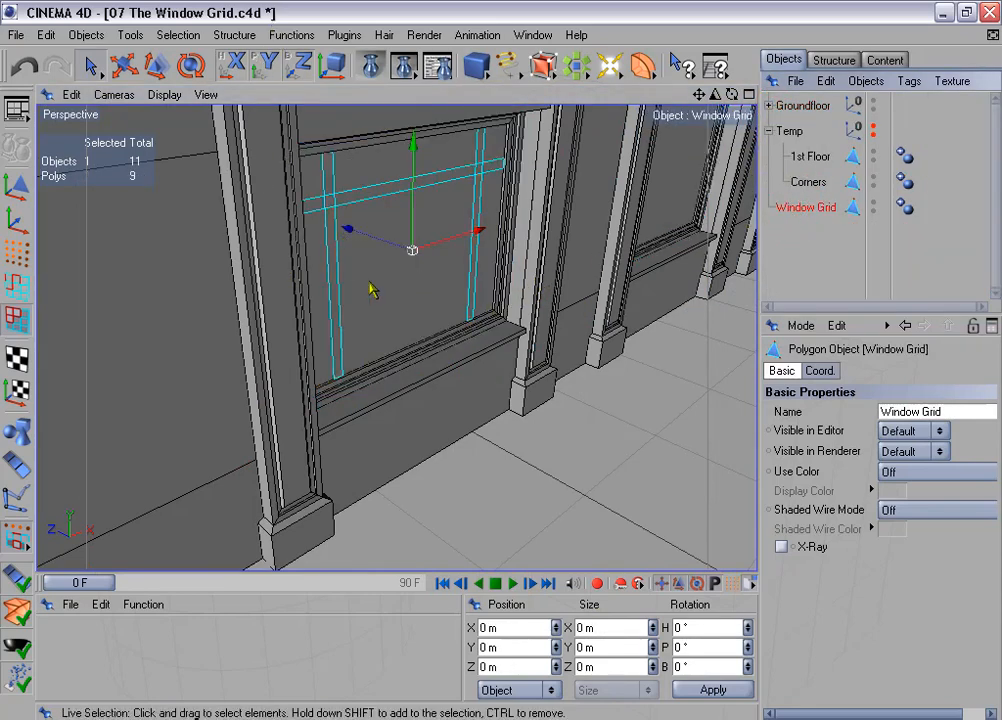
right_click(475, 299)
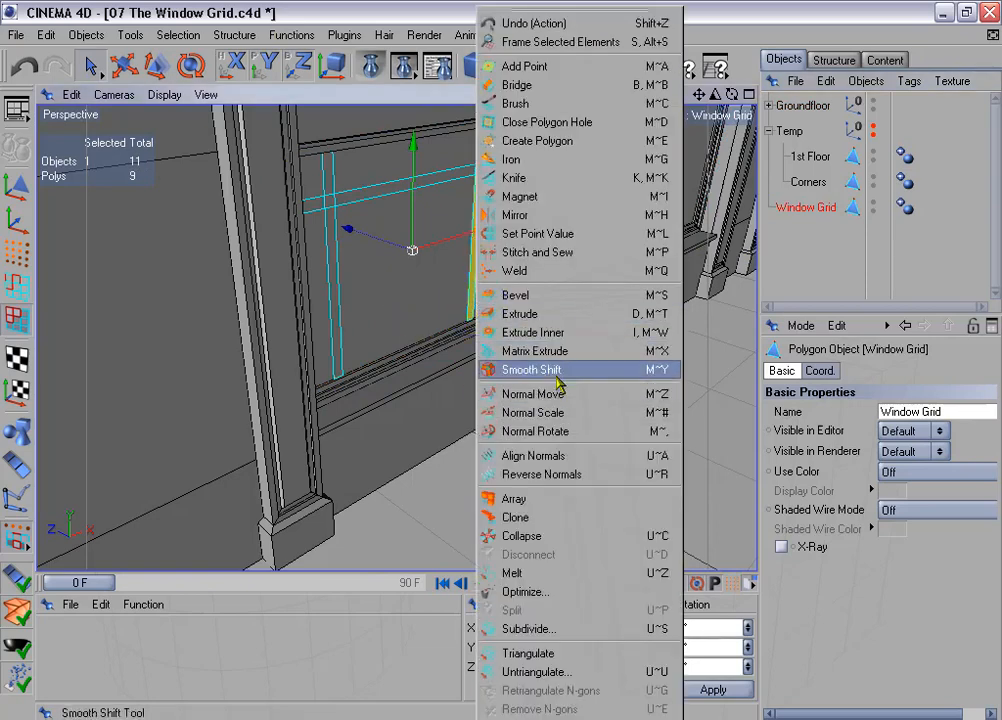
left_click(568, 316)
left_click(855, 429)
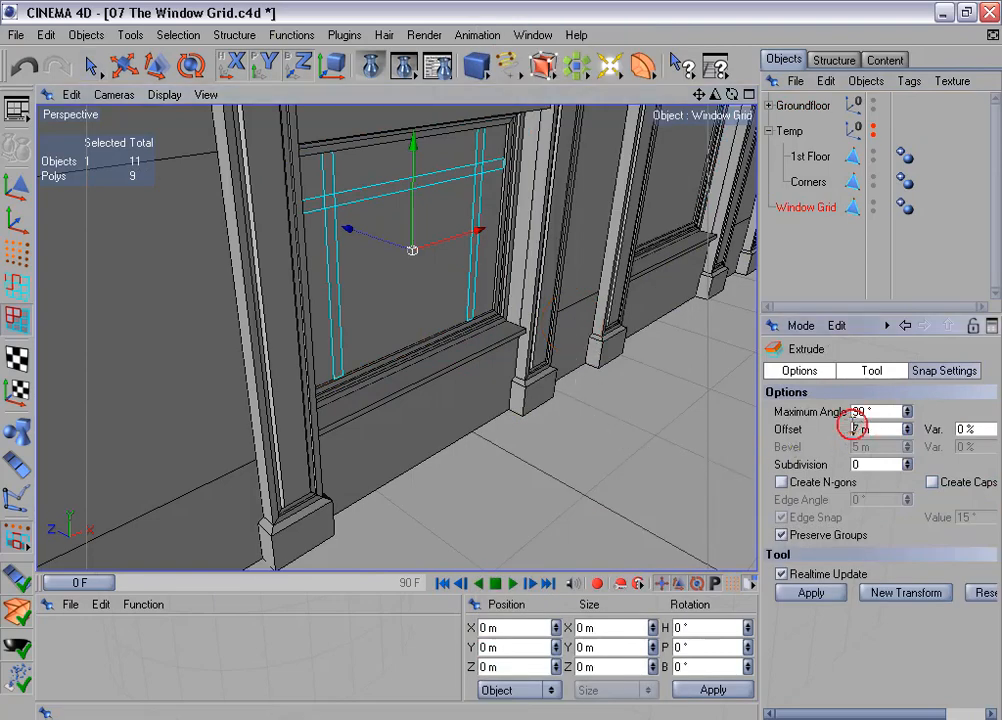
left_click(811, 592)
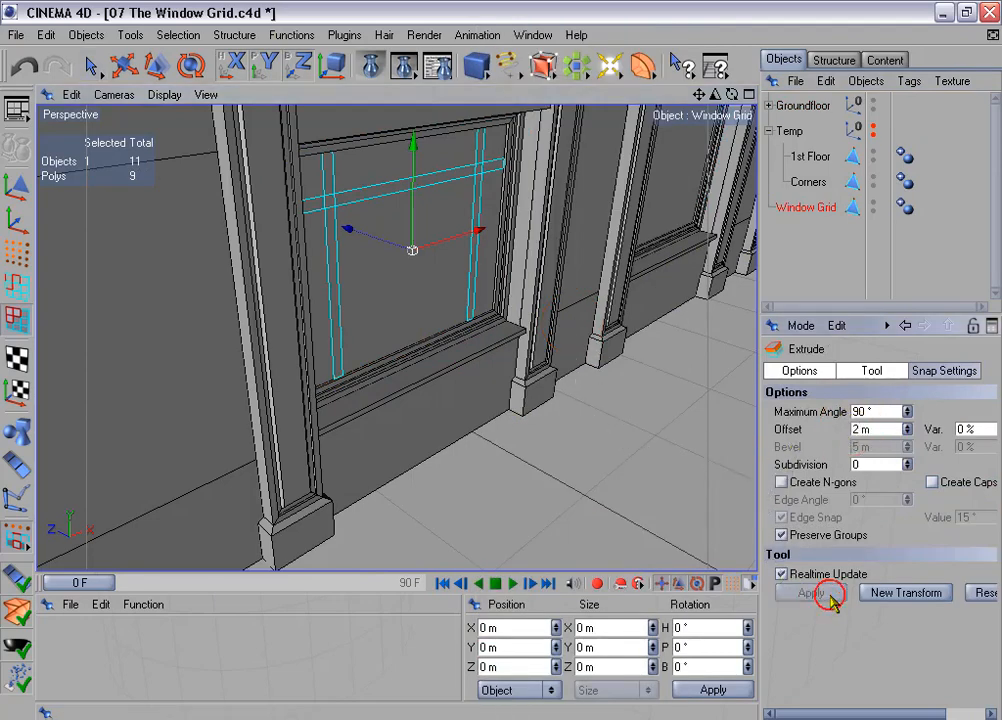
mouse_move(597, 444)
left_mouse_down("alt")
mouse_move(492, 369)
mouse_move(600, 436)
left_mouse_up("alt")
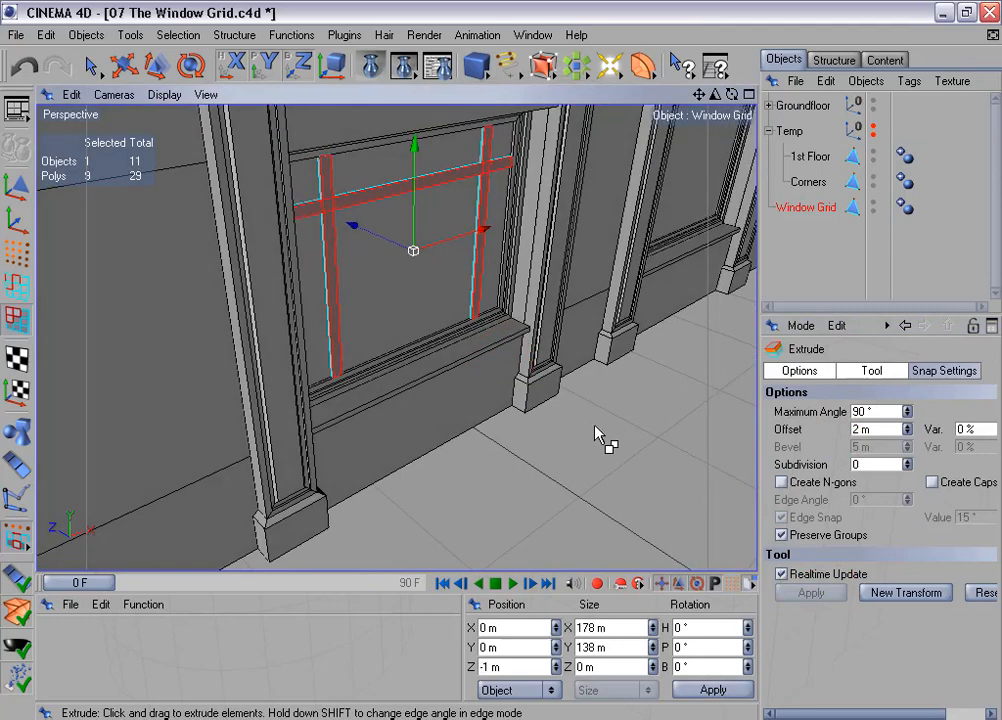
Hide the Groundfloor group in the editor and frame the extruded Window Grid bars up close.
double_click(875, 102, "alt")
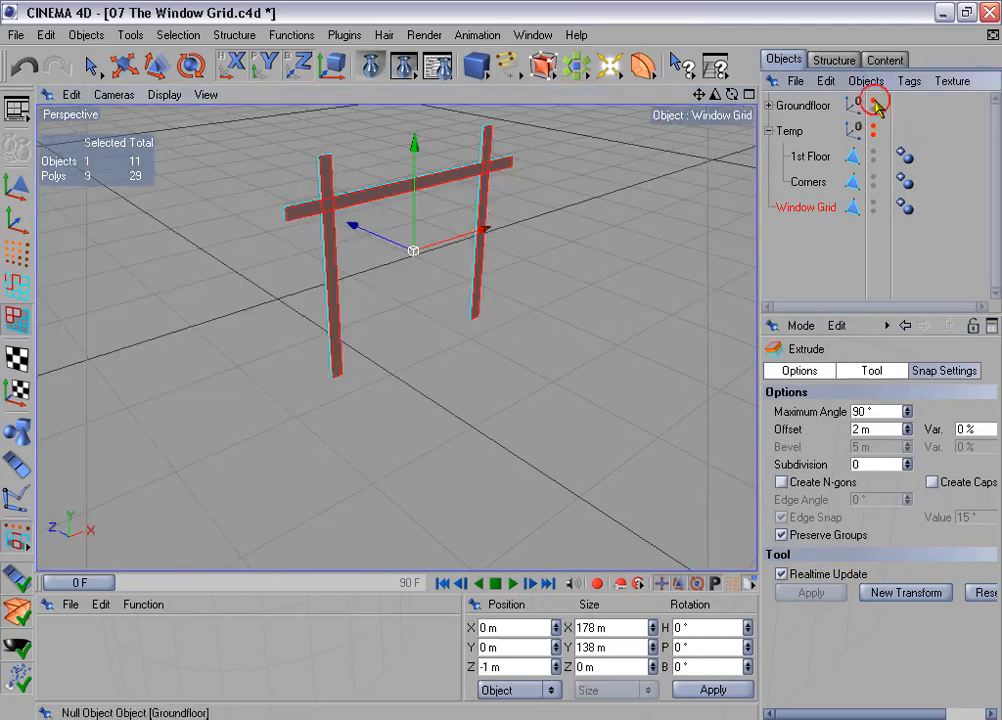
middle_click_drag(614, 219, 616, 304, "alt")
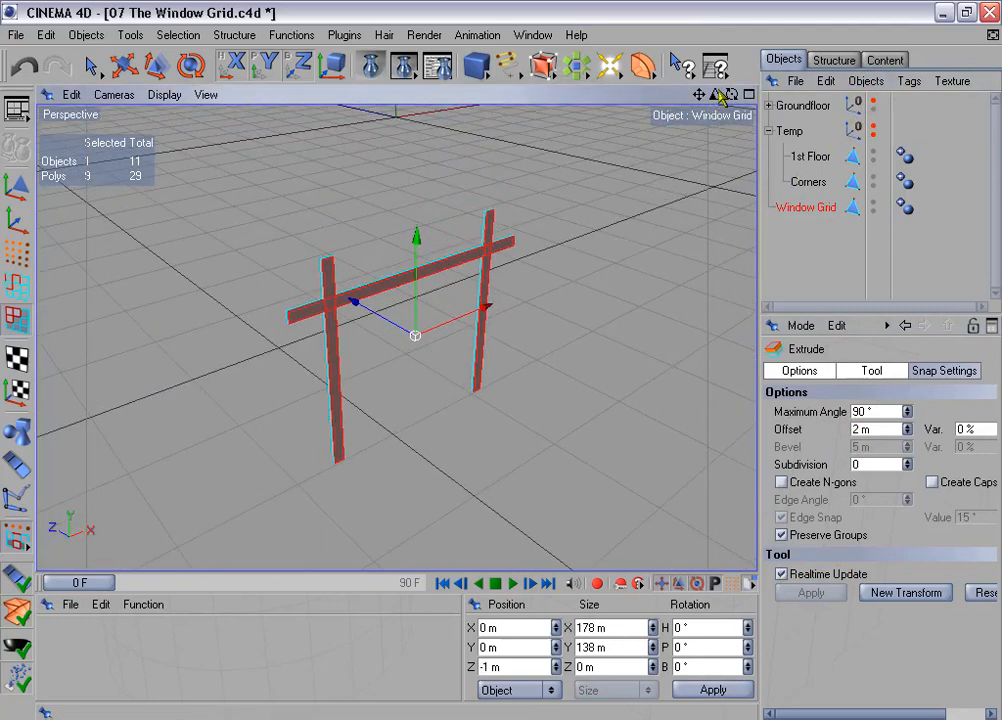
left_click_drag(716, 94, 731, 232)
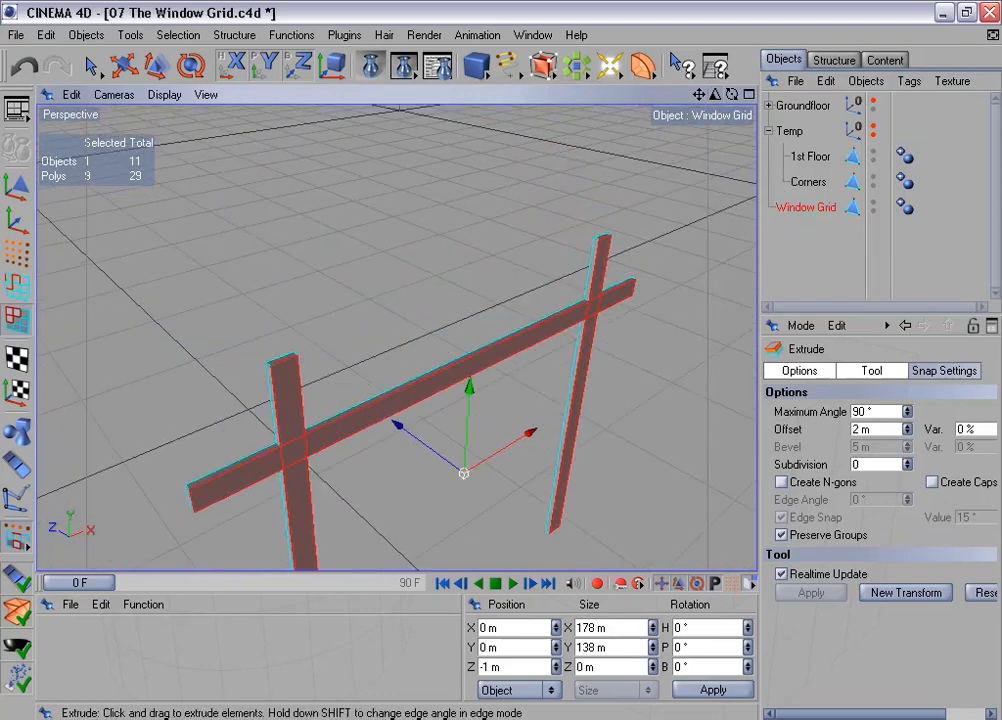
mouse_move(501, 362)
left_mouse_down("alt")
mouse_move(501, 390)
mouse_move(502, 373)
left_mouse_up("alt")
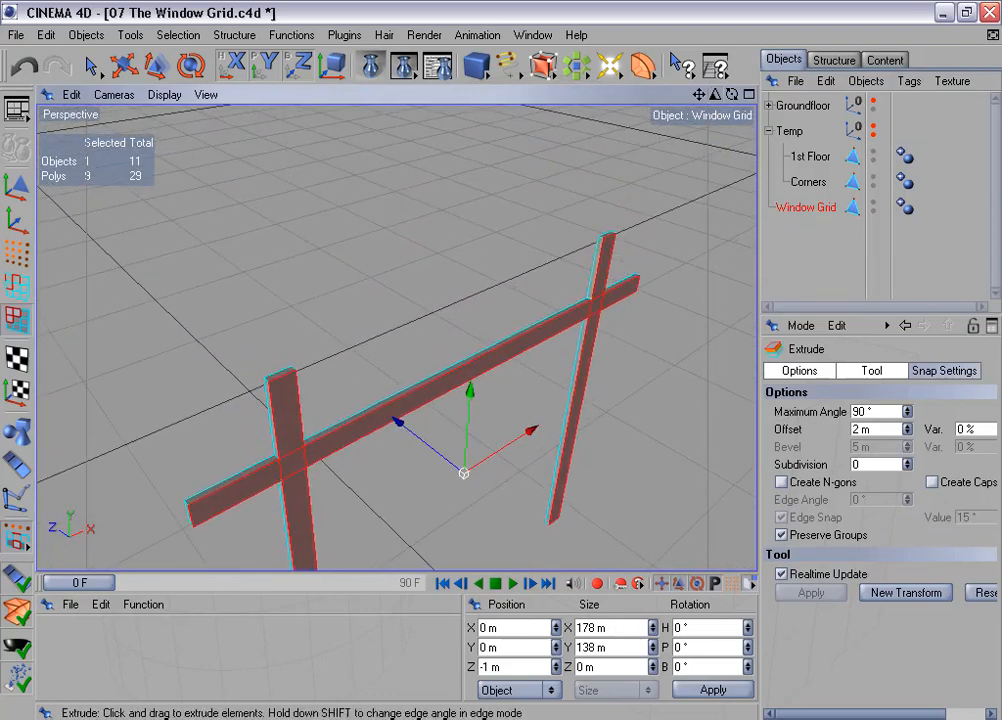
Select the six small end-cap polygons at the outer ends of the Window Grid bars and delete them.
left_click(91, 66)
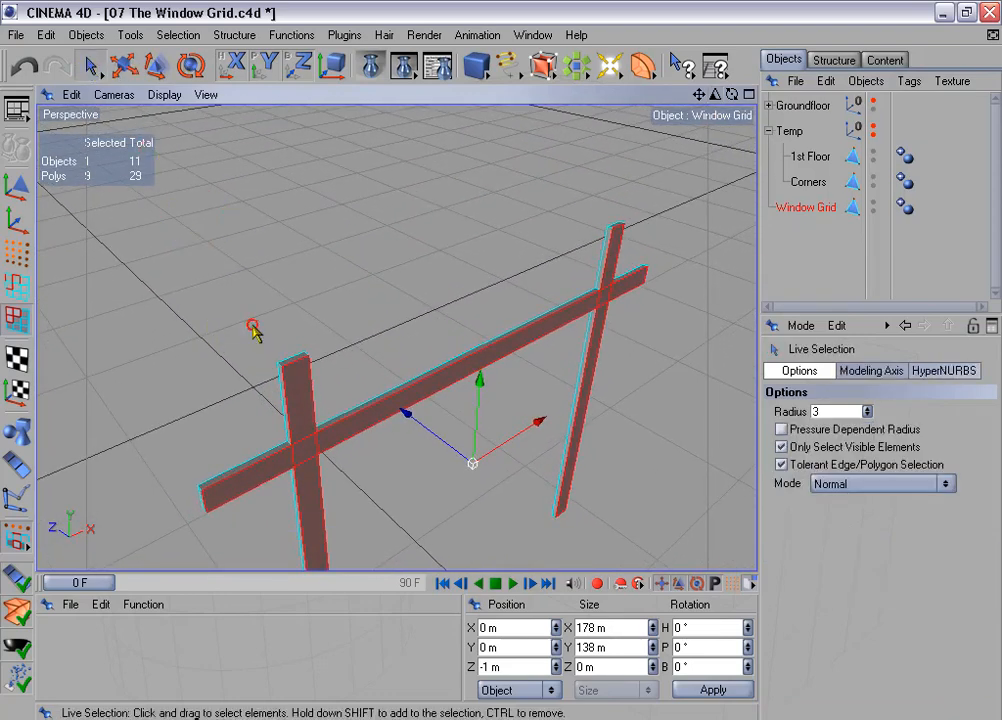
left_click(292, 358)
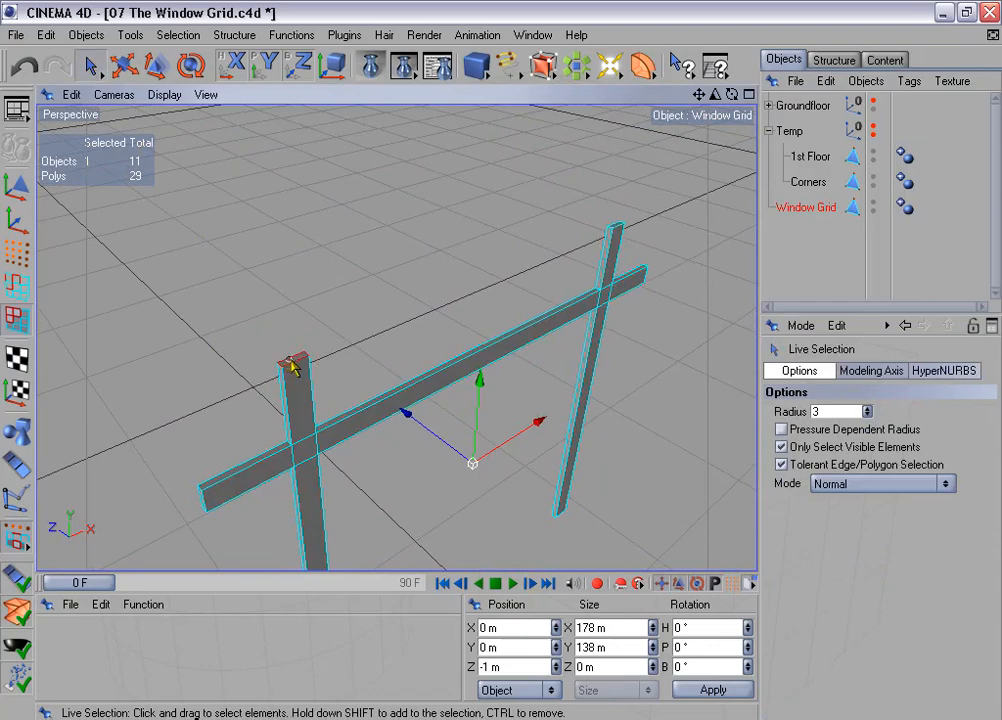
left_click(617, 230, "shift")
left_click_drag(532, 217, 376, 338, "alt")
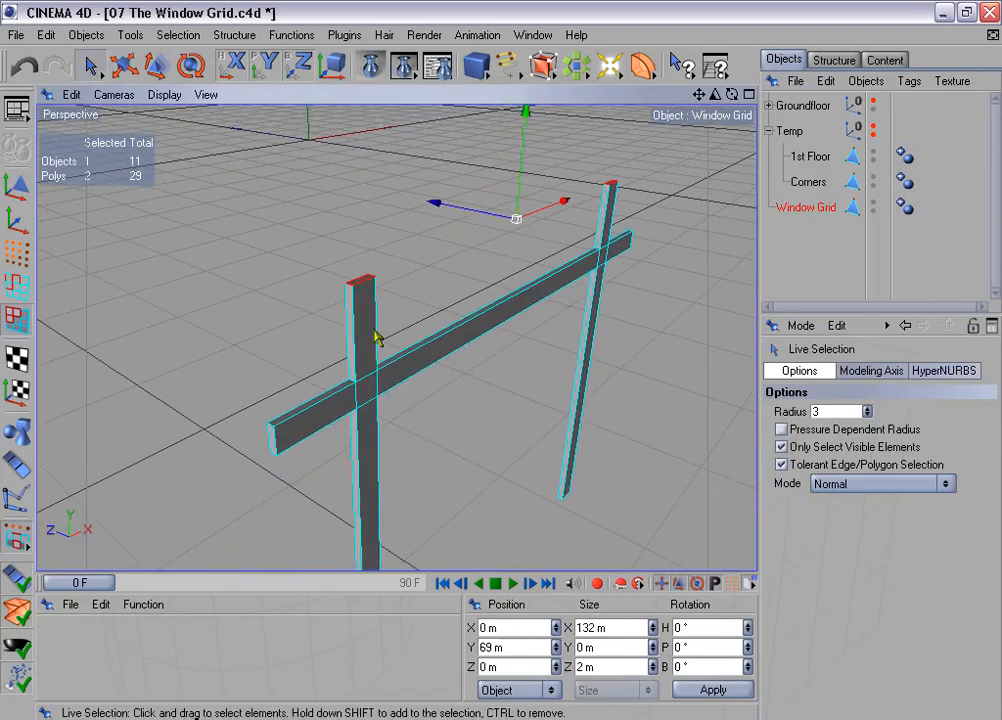
left_click(271, 442, "shift")
left_click_drag(319, 301, 197, 713, "alt")
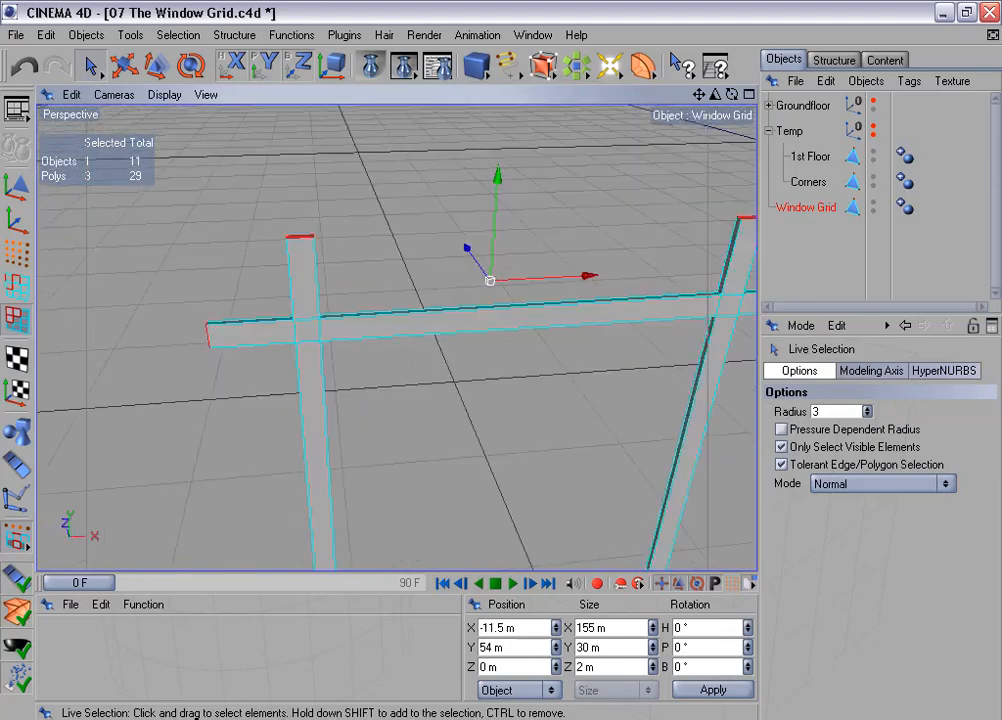
left_click_drag(300, 280, 447, 331, "alt")
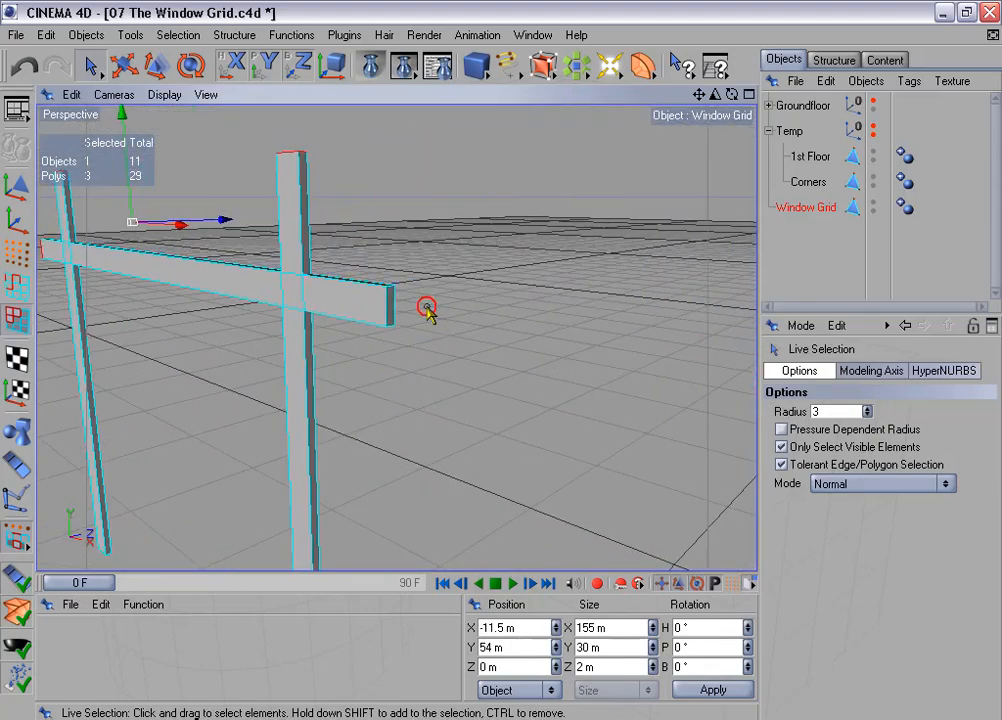
left_click(392, 306, "shift")
mouse_move(526, 235)
left_mouse_down("alt")
mouse_move(440, 150)
mouse_move(432, 118)
mouse_move(530, 239)
left_mouse_up("alt")
left_click(508, 383, "shift")
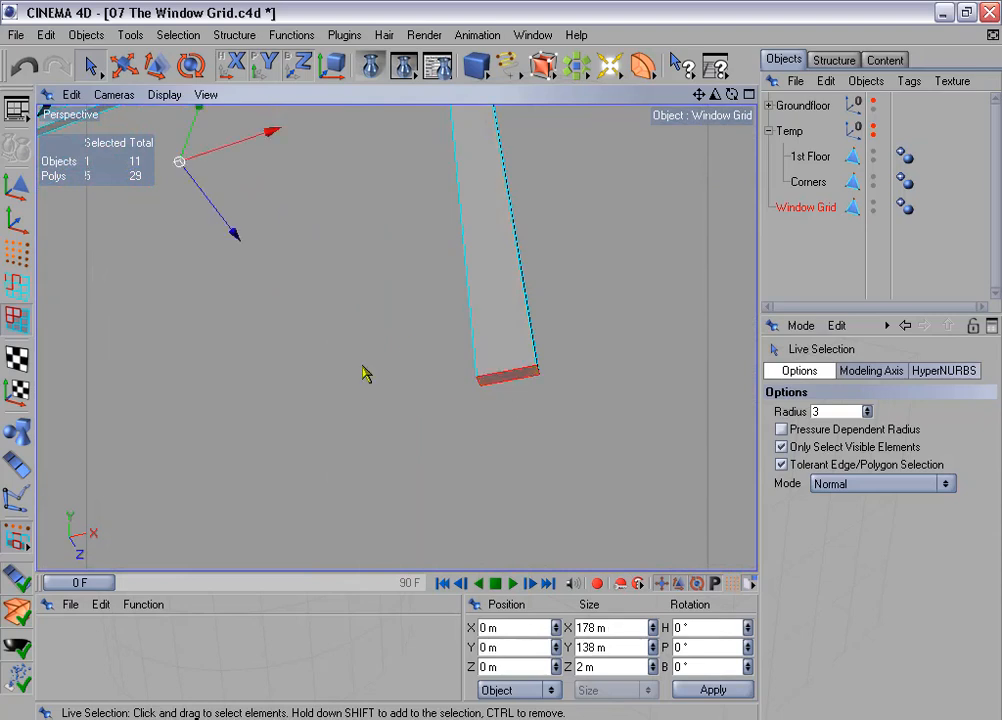
mouse_move(366, 373)
left_mouse_down("alt")
mouse_move(380, 362)
mouse_move(364, 370)
left_mouse_up("alt")
left_click(157, 424, "shift")
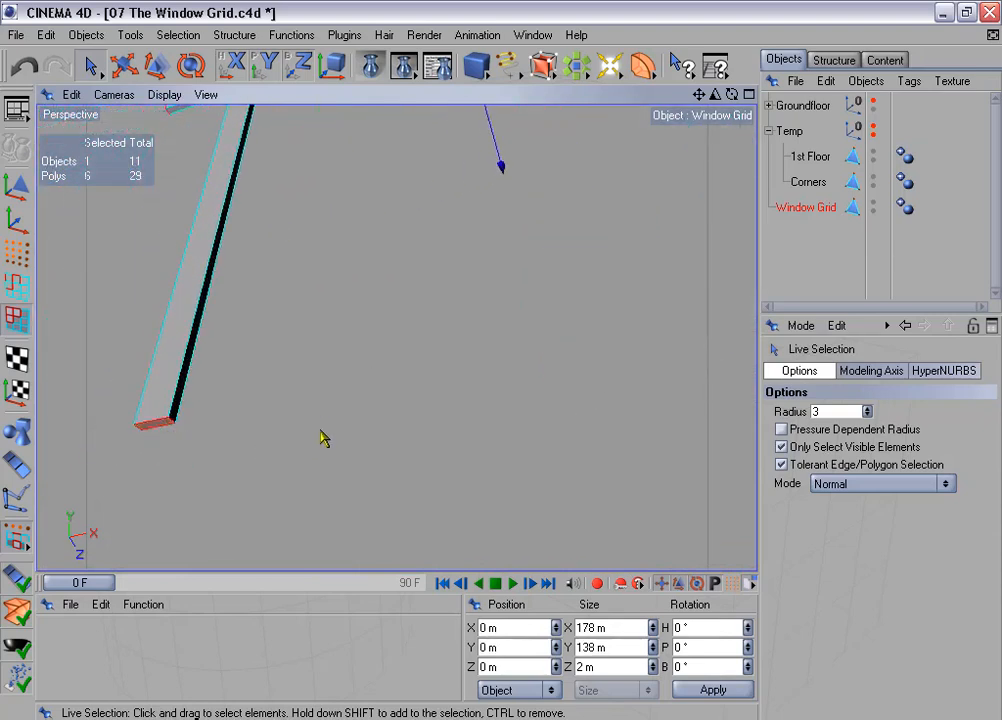
key("Delete")
left_click_drag(331, 414, 337, 389, "alt")
mouse_move(548, 337)
left_mouse_down("alt")
mouse_move(560, 330)
mouse_move(546, 315)
mouse_move(530, 318)
mouse_move(545, 320)
mouse_move(499, 358)
mouse_move(470, 350)
mouse_move(515, 322)
mouse_move(527, 288)
left_mouse_up("alt")
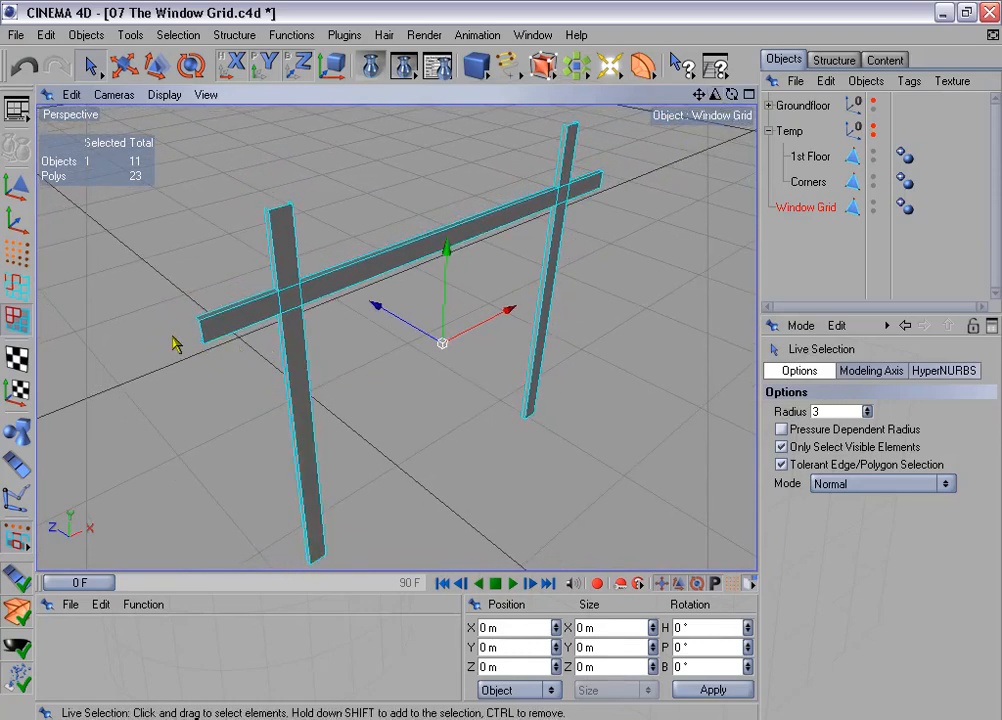
Switch to edge mode and deselect all edges of the Window Grid.
left_click(16, 287)
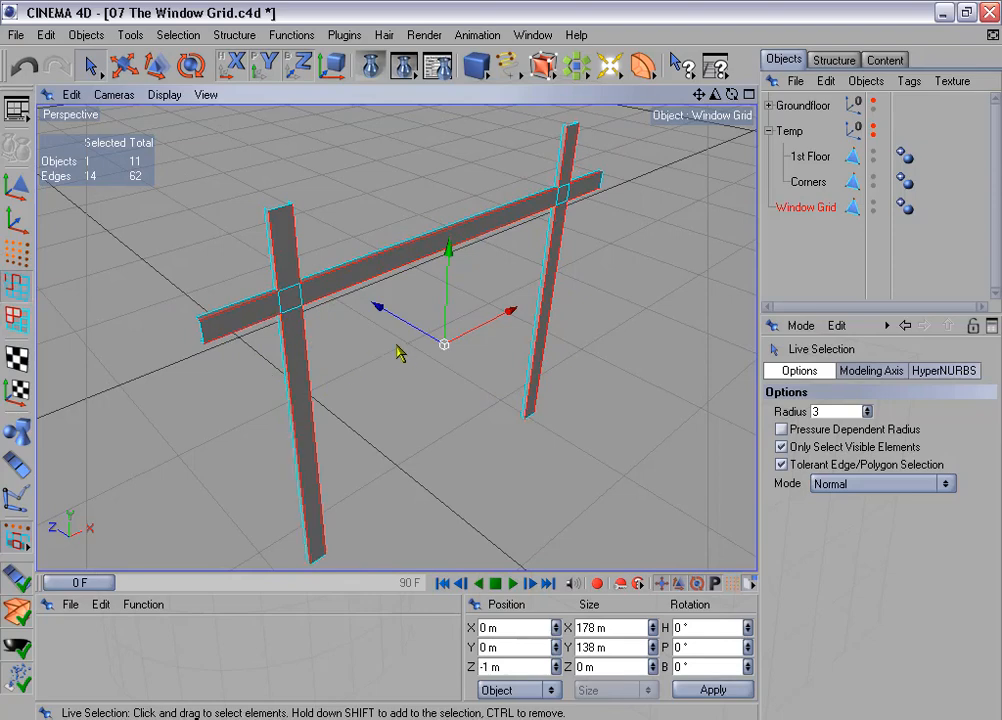
middle_click_drag(475, 324, 488, 327, "alt")
left_click(472, 340)
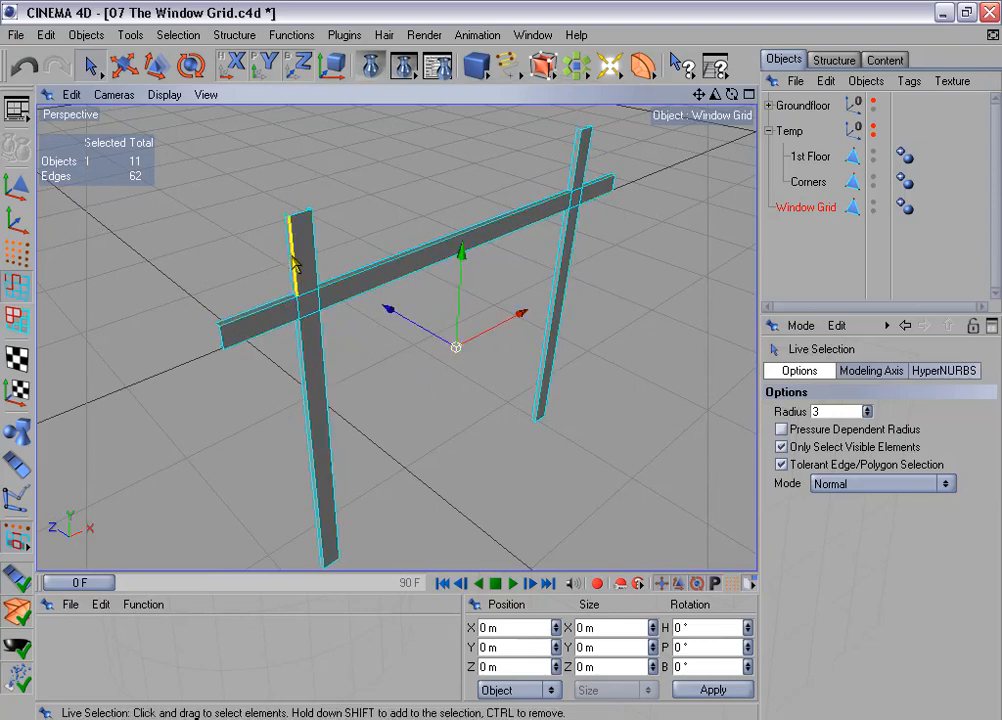
Use Loop Selection with Stop at Boundary Edges enabled to select all long front outline edges of the Window Grid bars.
left_click(180, 35)
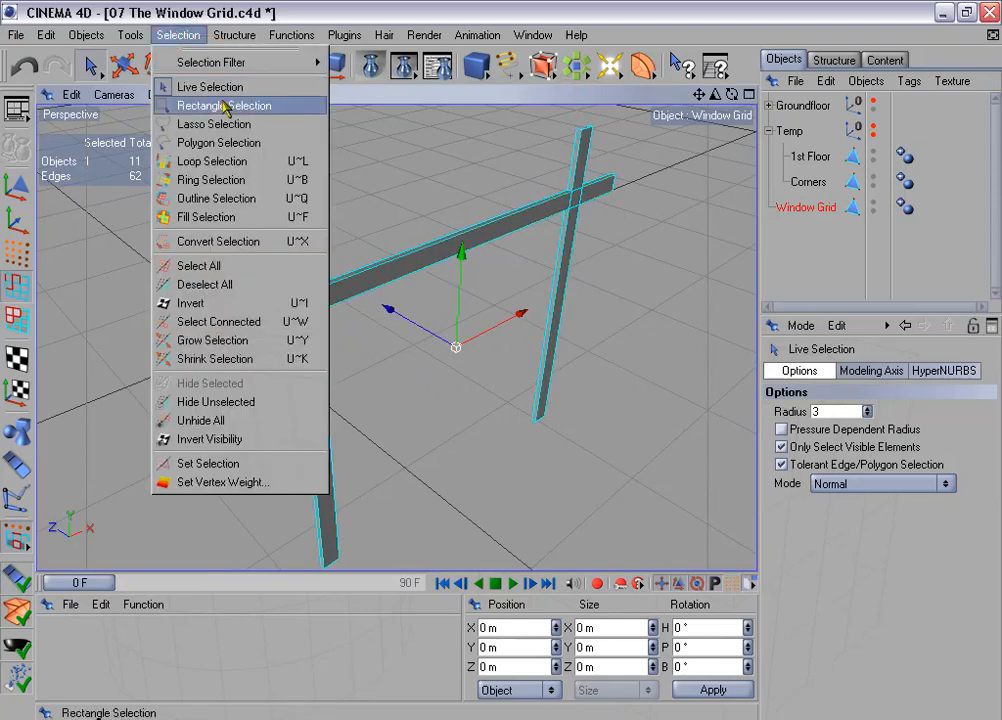
left_click(212, 161)
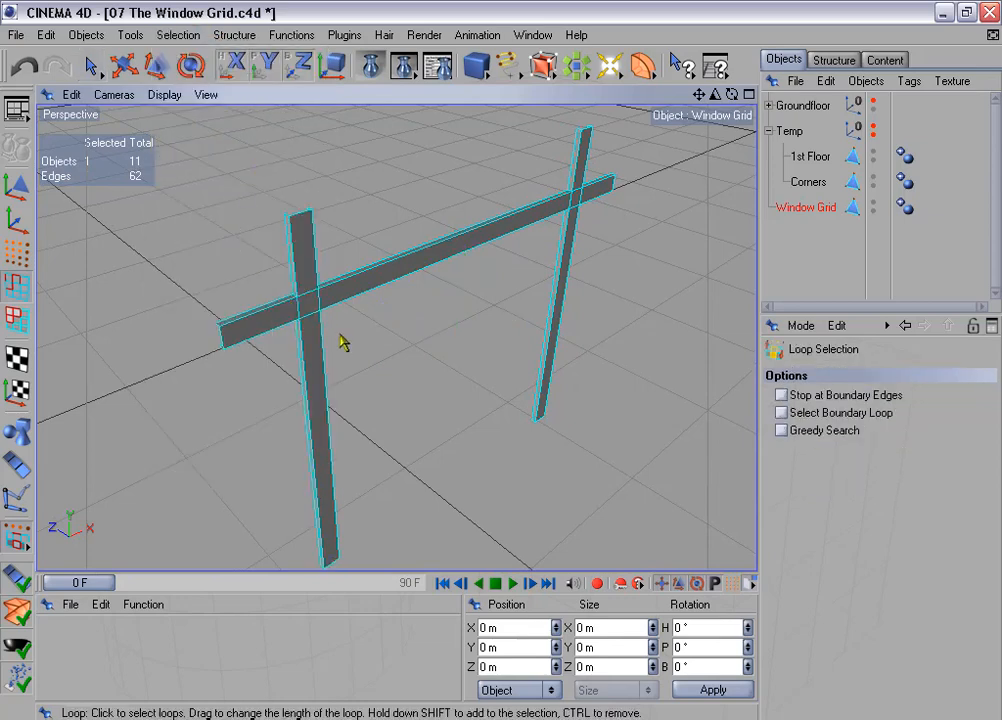
left_click(781, 395)
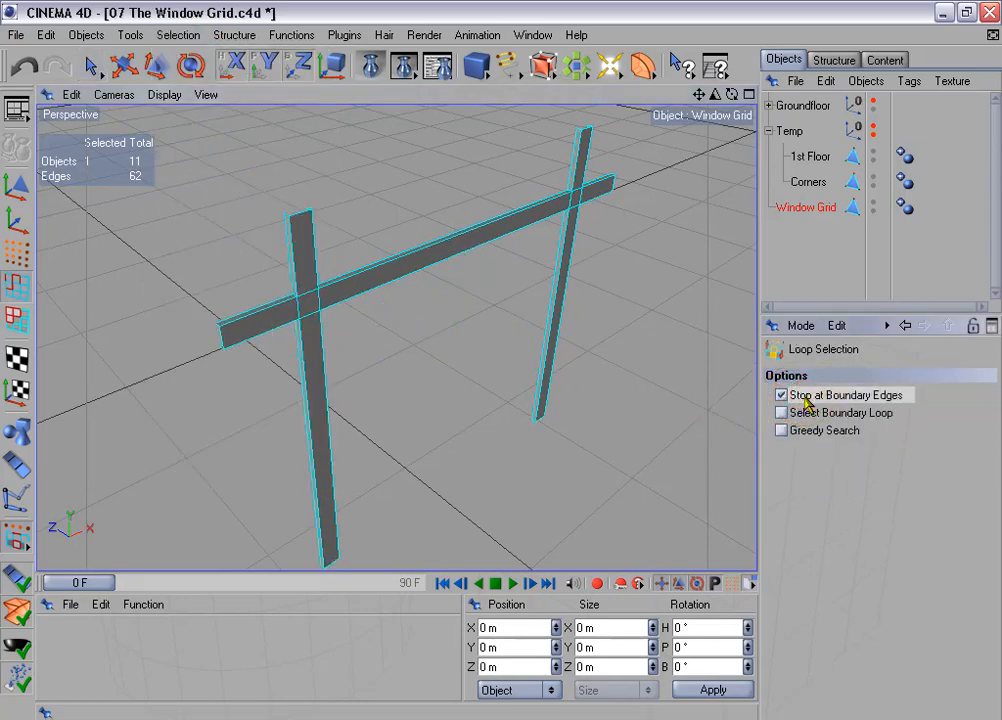
left_click(274, 311)
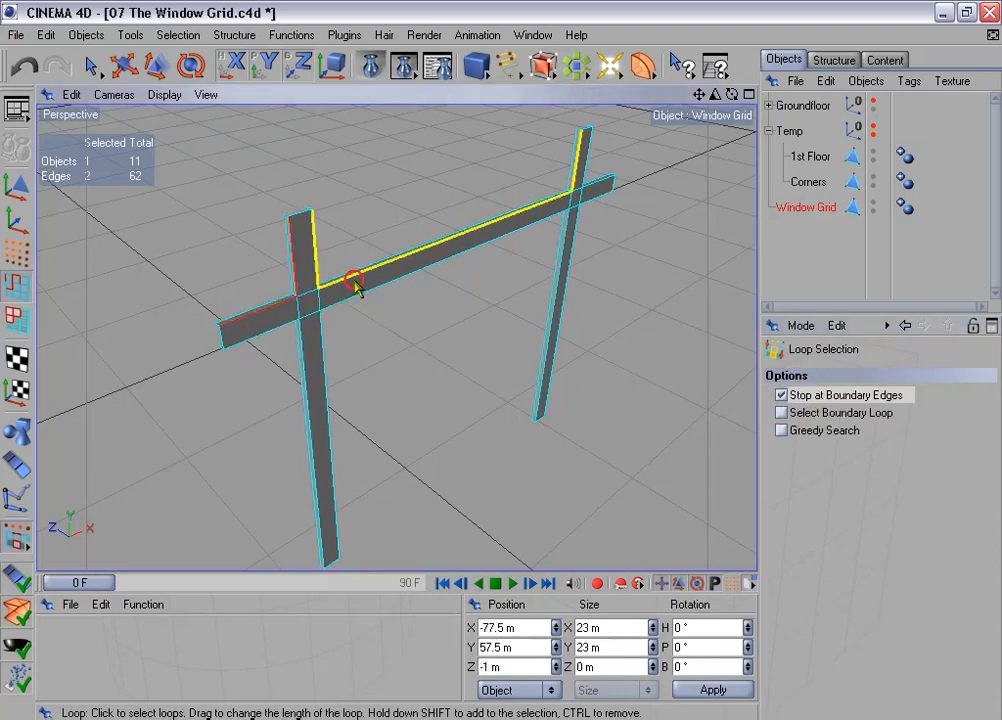
left_click(357, 285, "shift")
left_click(593, 195, "shift")
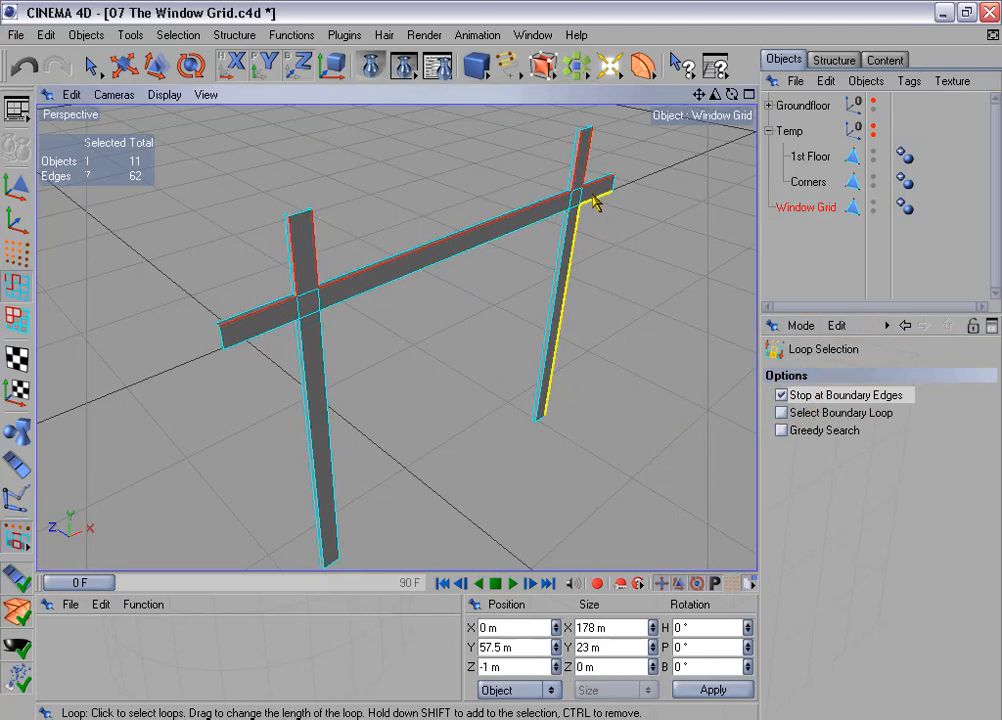
left_click(592, 198, "shift")
left_click(214, 330, "shift")
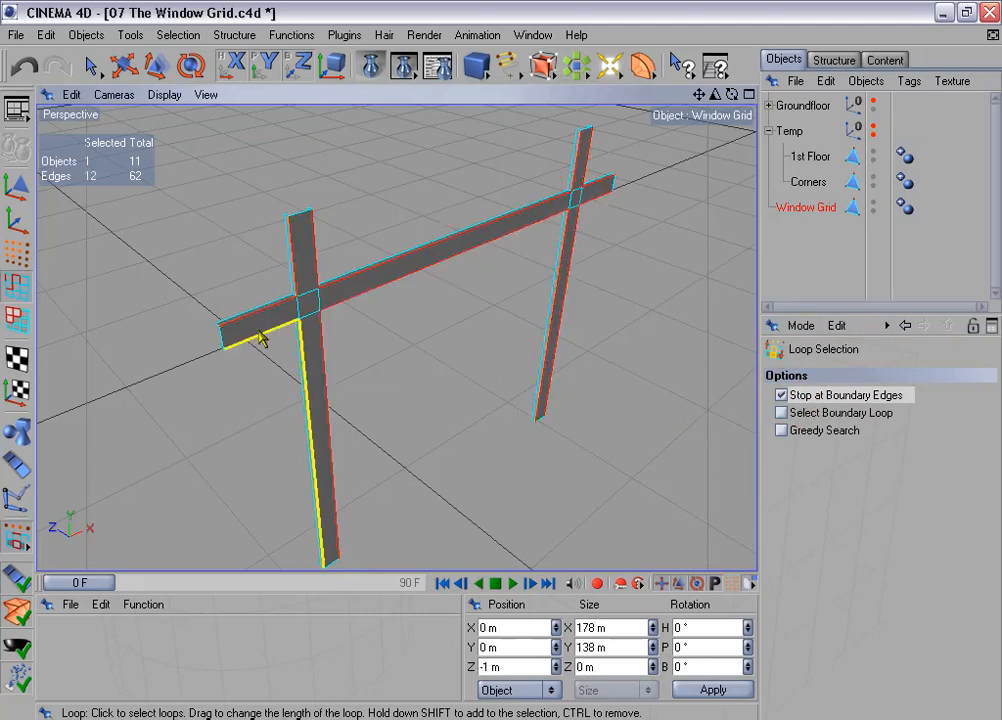
left_click(258, 334, "shift")
left_click_drag(577, 261, 608, 261, "alt")
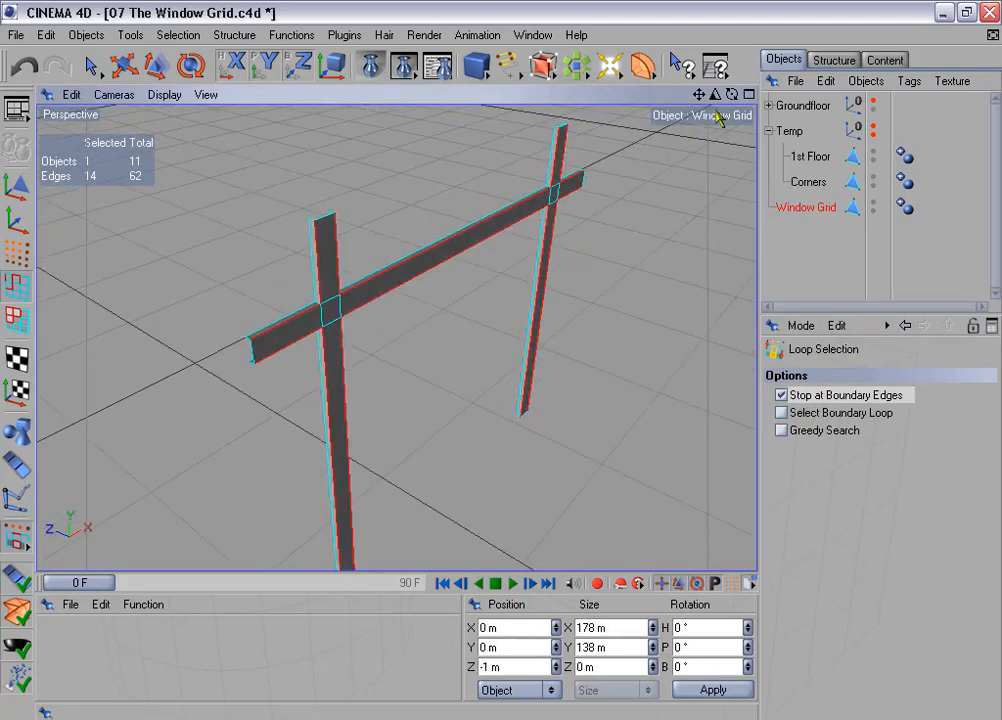
Add the short depth edges at the upper near-side corner of both bar crossings to the edge selection with Live Selection.
left_click_drag(715, 95, 770, 95)
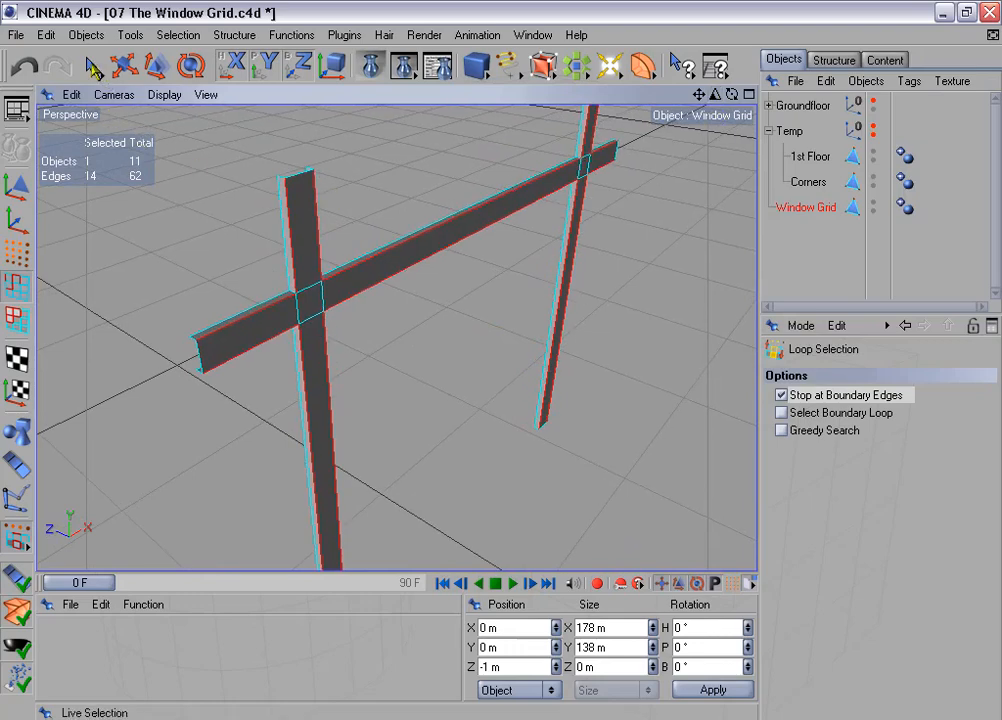
left_click(88, 66)
key("ctrl+Tab")
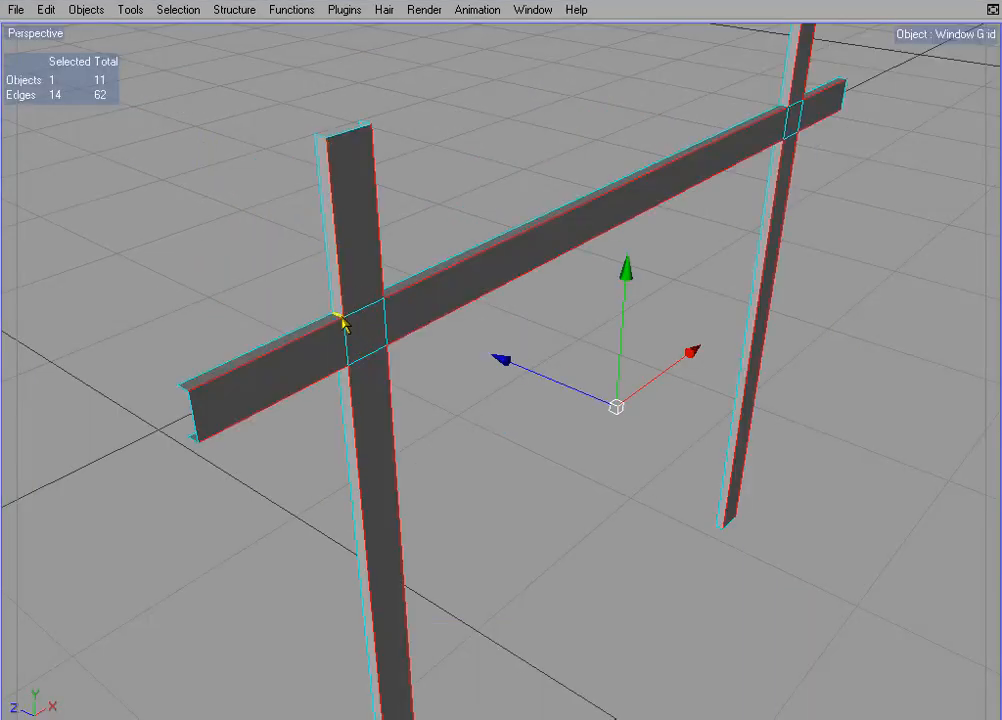
left_click(338, 318, "shift")
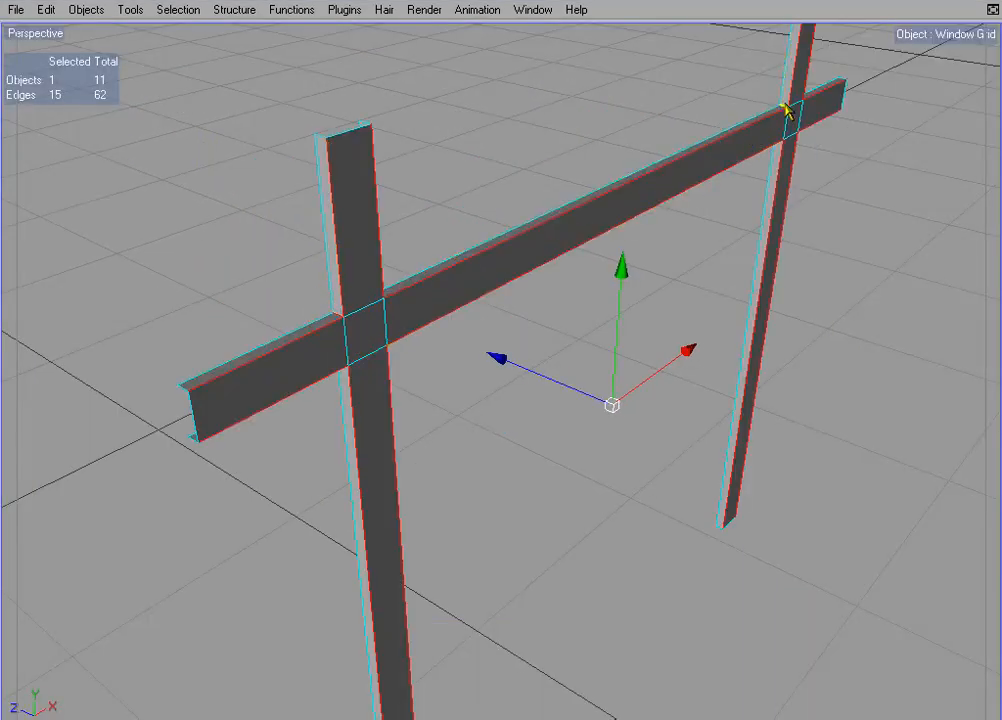
left_click(783, 107, "shift")
Add the short depth edges beneath the horizontal bar at both crossings to the selection, removing any long rear edge picked by mistake.
mouse_move(844, 98)
left_mouse_down("alt")
mouse_move(862, 20)
mouse_move(848, 107)
left_mouse_up("alt")
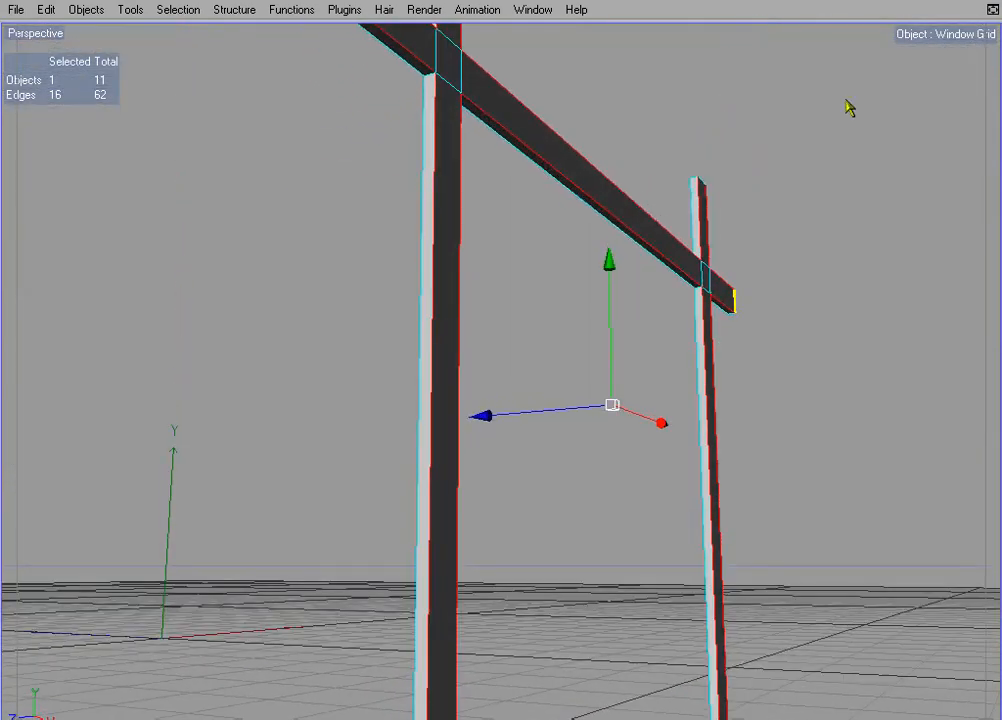
left_click(432, 84, "shift")
left_click(698, 302, "shift")
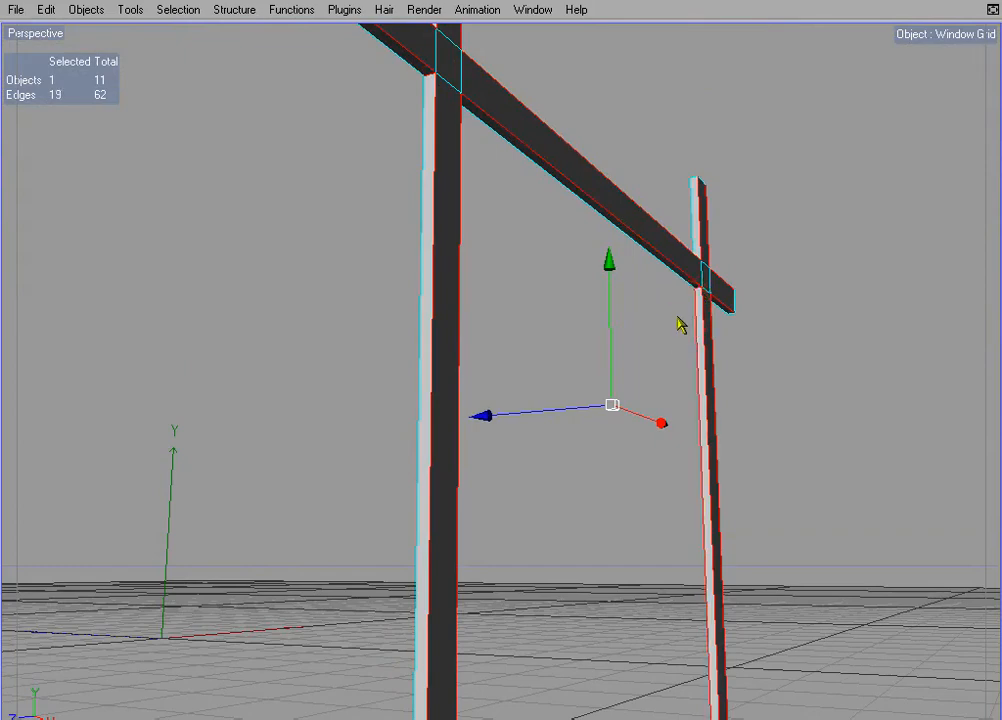
left_click(691, 321, "shift")
left_click(696, 325, "ctrl")
Add the remaining upper and lower short corner edges on the opposite side of both crossings, keeping the long rear edges unselected.
left_click_drag(601, 187, 483, 208, "alt")
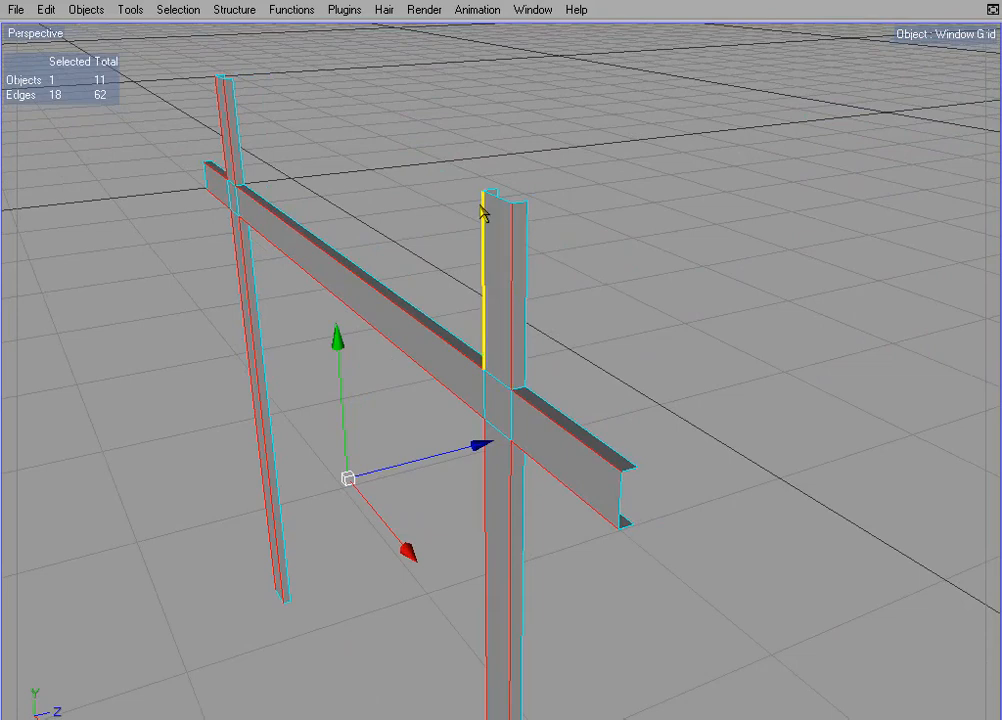
left_click(242, 188, "shift")
left_click(327, 226, "shift")
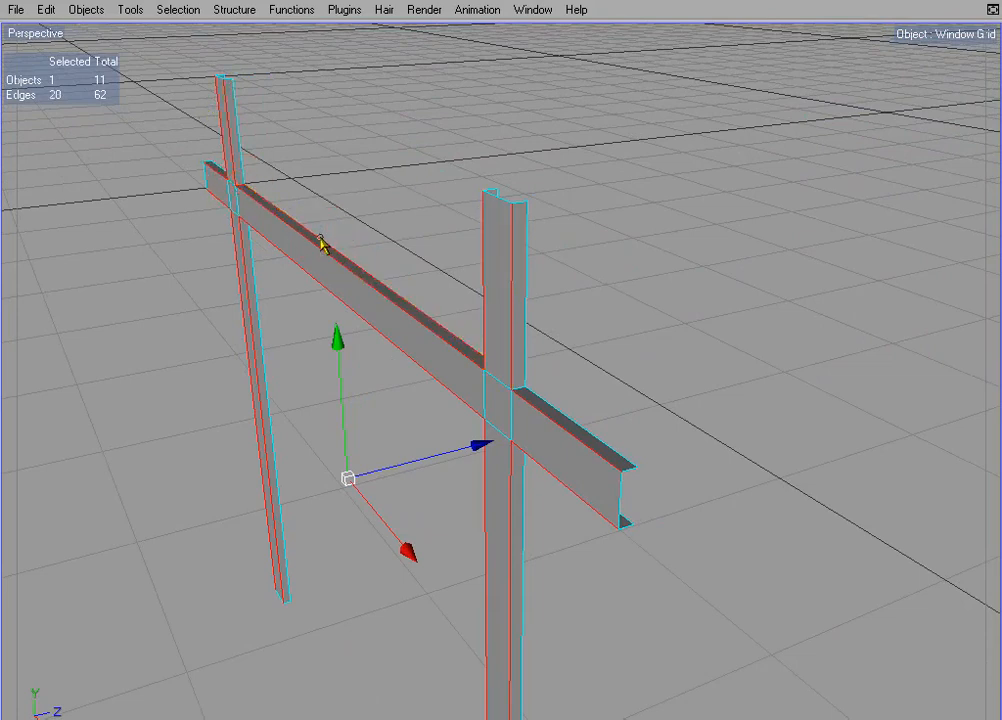
left_click(322, 243, "ctrl")
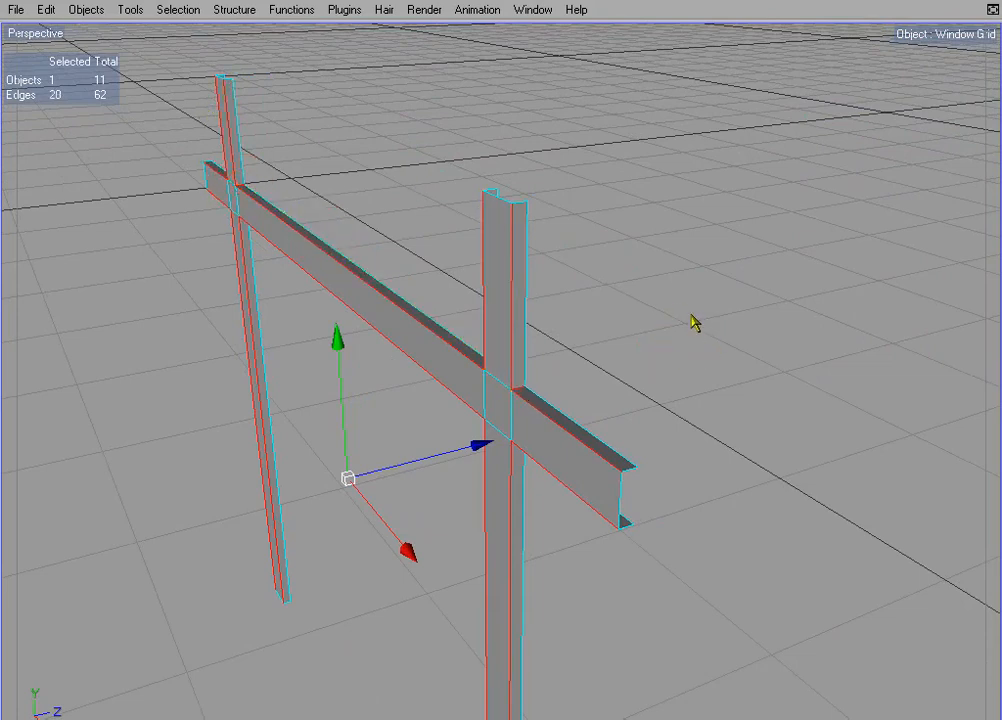
left_click_drag(693, 322, 664, 253, "alt")
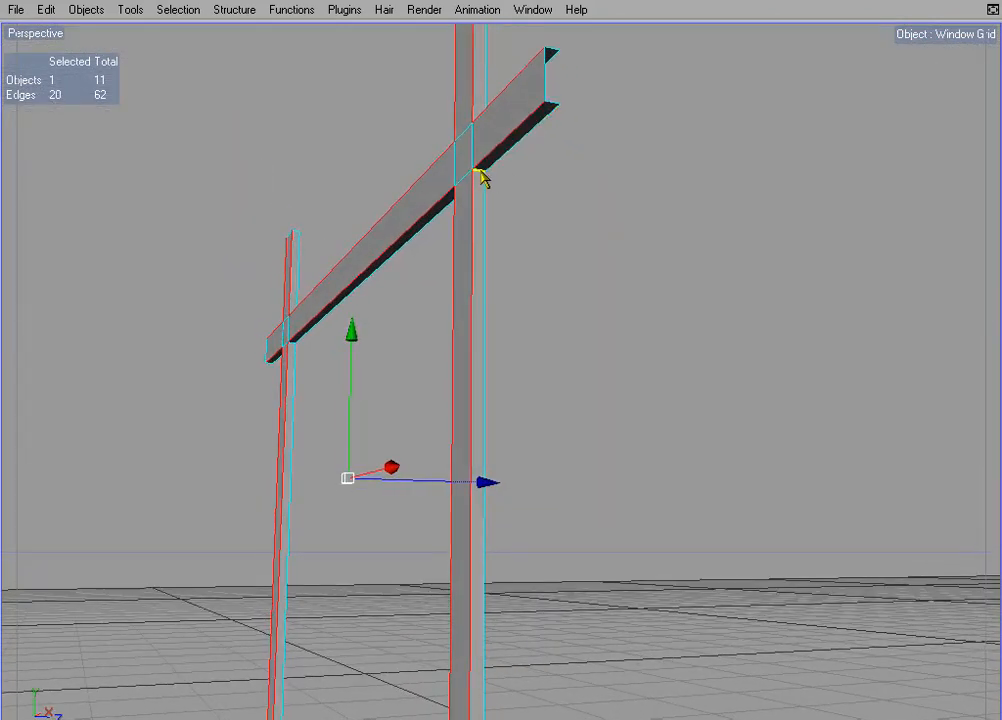
left_click(455, 188, "shift")
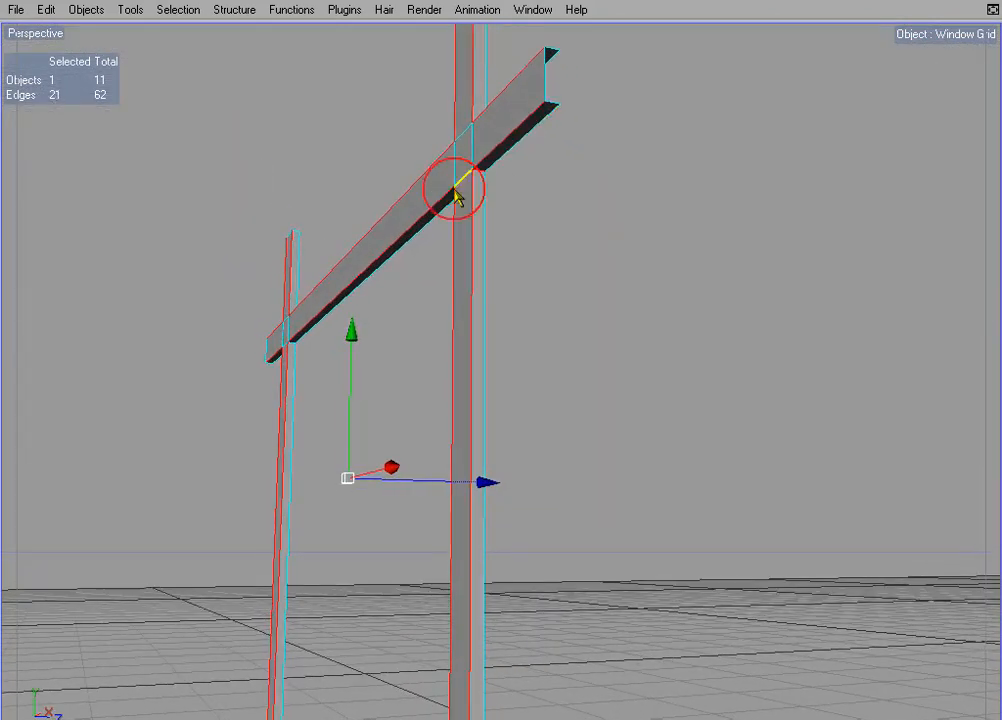
left_click(286, 369, "shift")
Store the selected Window Grid edges in an edge selection tag using Set Selection.
left_click_drag(491, 351, 590, 388, "alt")
key("ctrl+Tab")
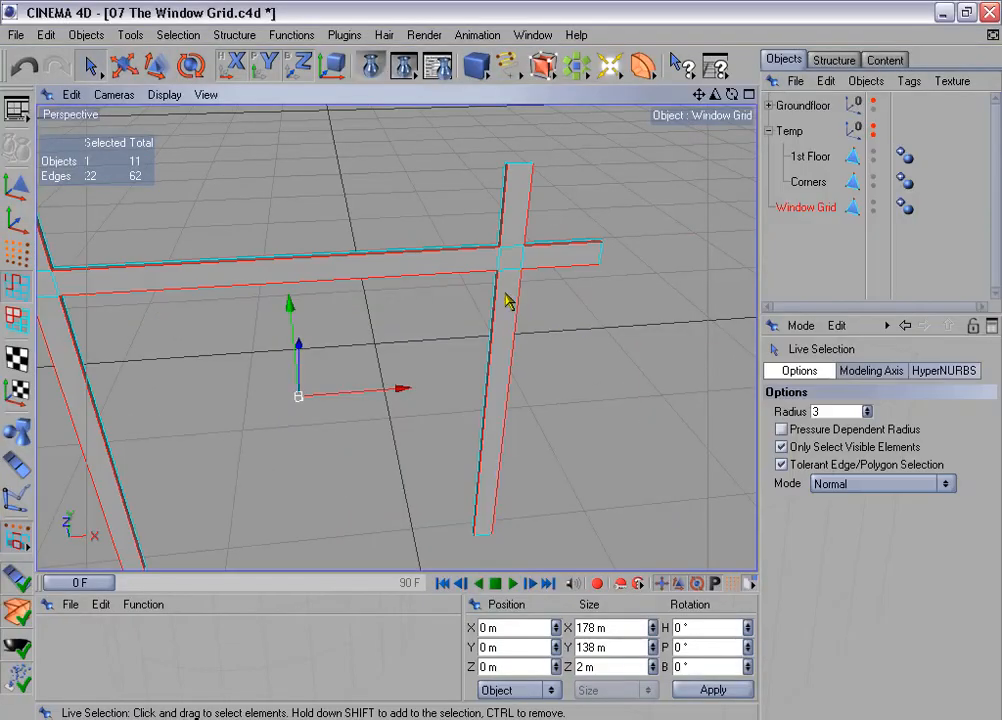
scroll(506, 290, "down", 3)
left_click_drag(507, 276, 600, 280, "alt")
middle_click_drag(505, 268, 594, 241, "alt")
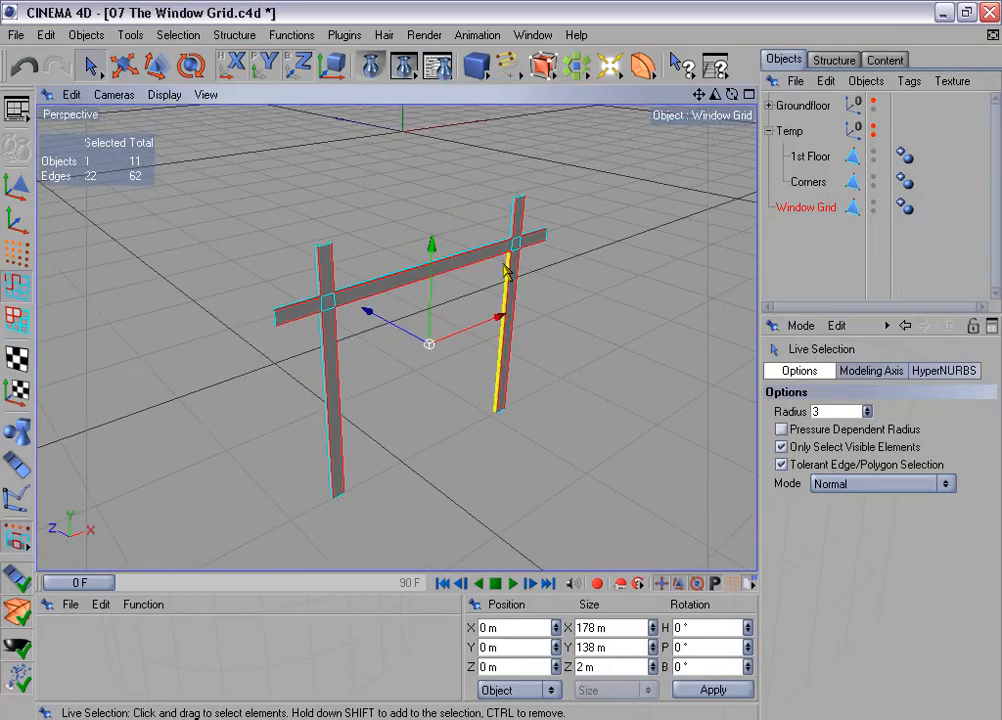
left_click(178, 34)
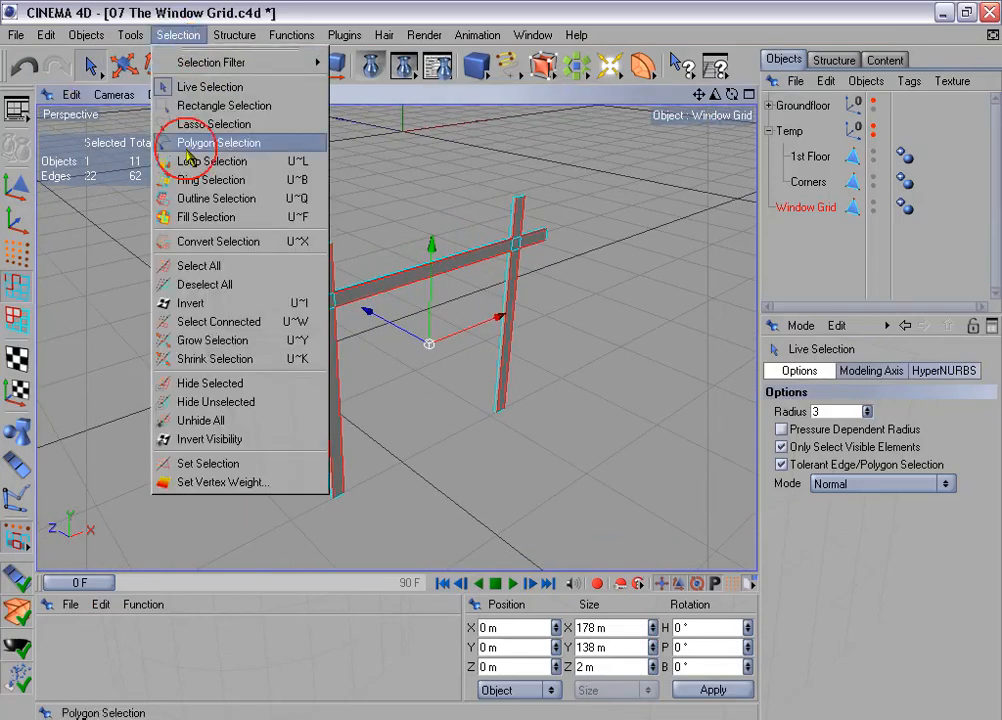
left_click(250, 463)
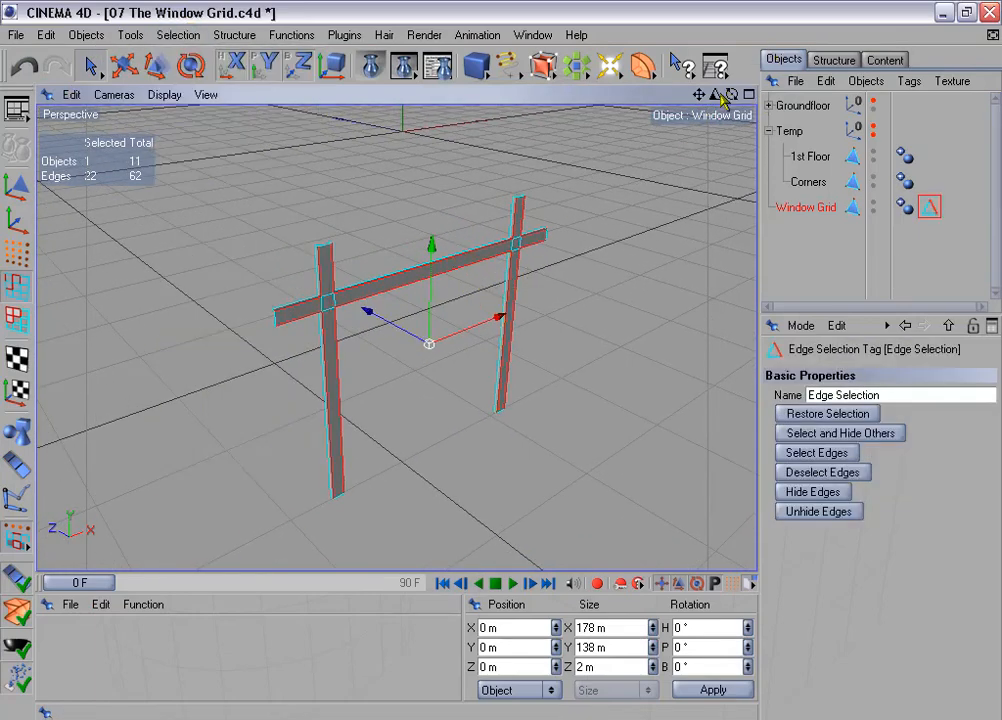
Bevel the selected Window Grid edges with a linear inner offset of 0.1 m.
left_click_drag(718, 95, 815, 95)
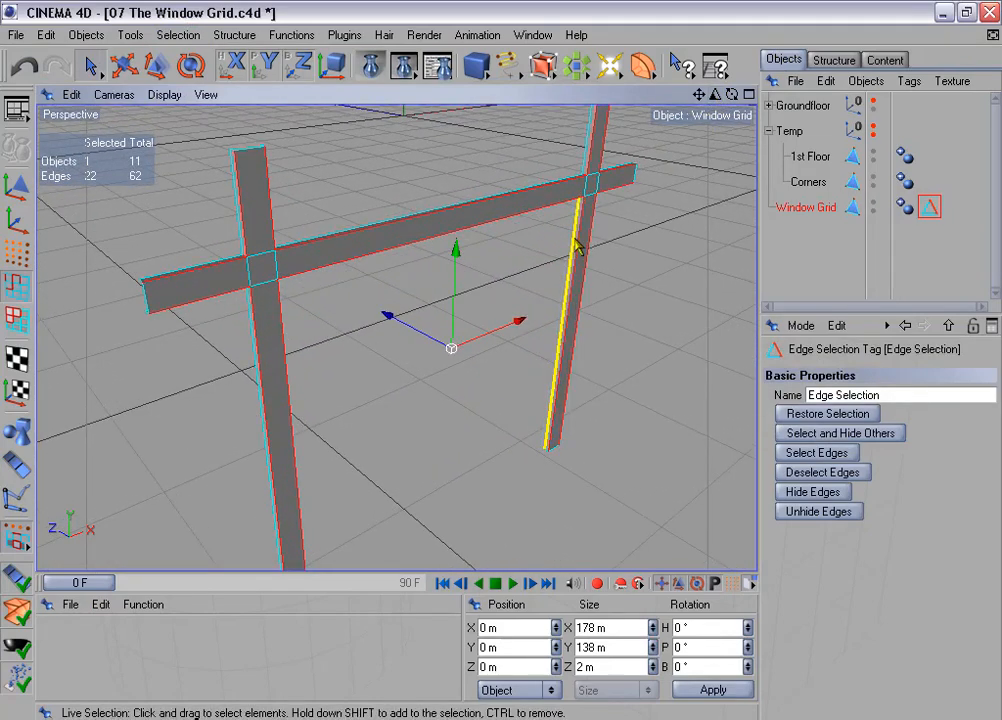
left_click_drag(575, 245, 599, 238)
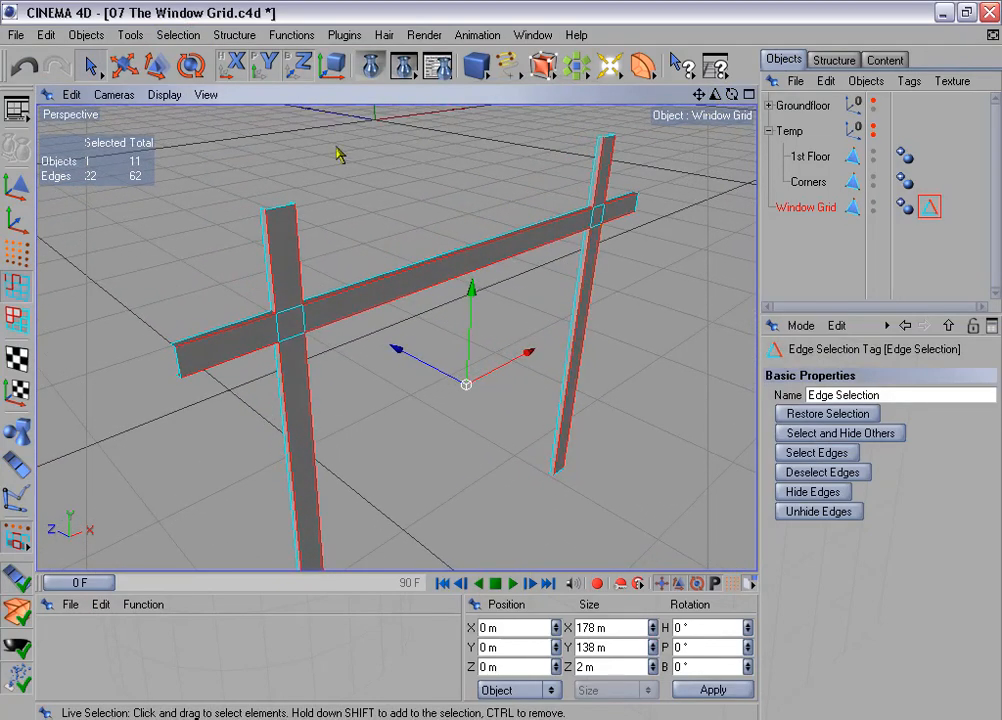
right_click(430, 228)
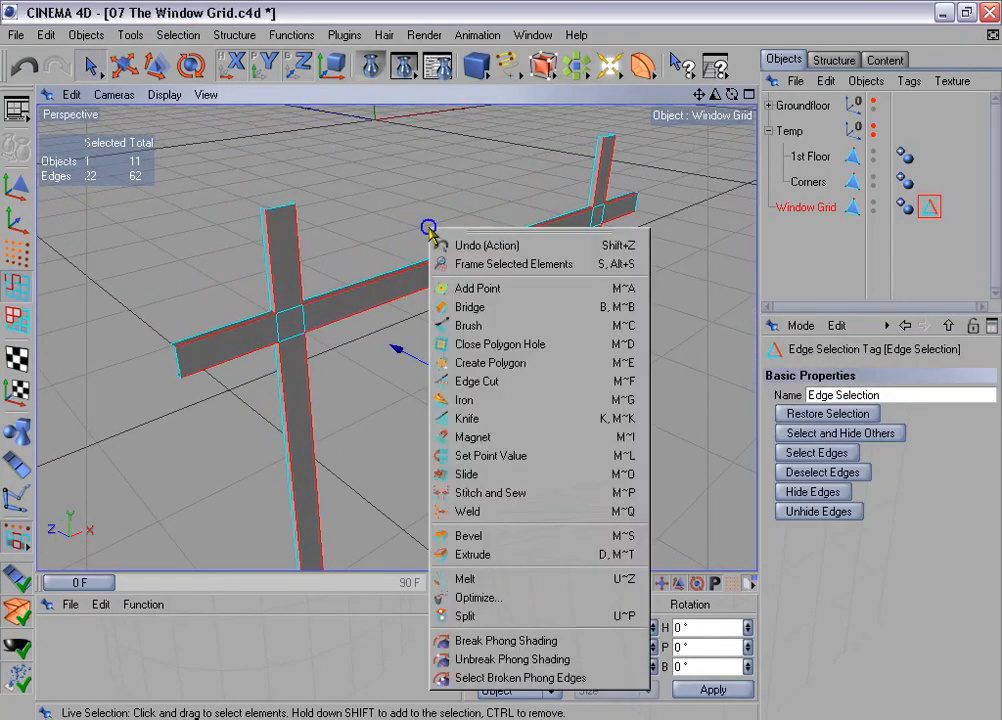
left_click(528, 538)
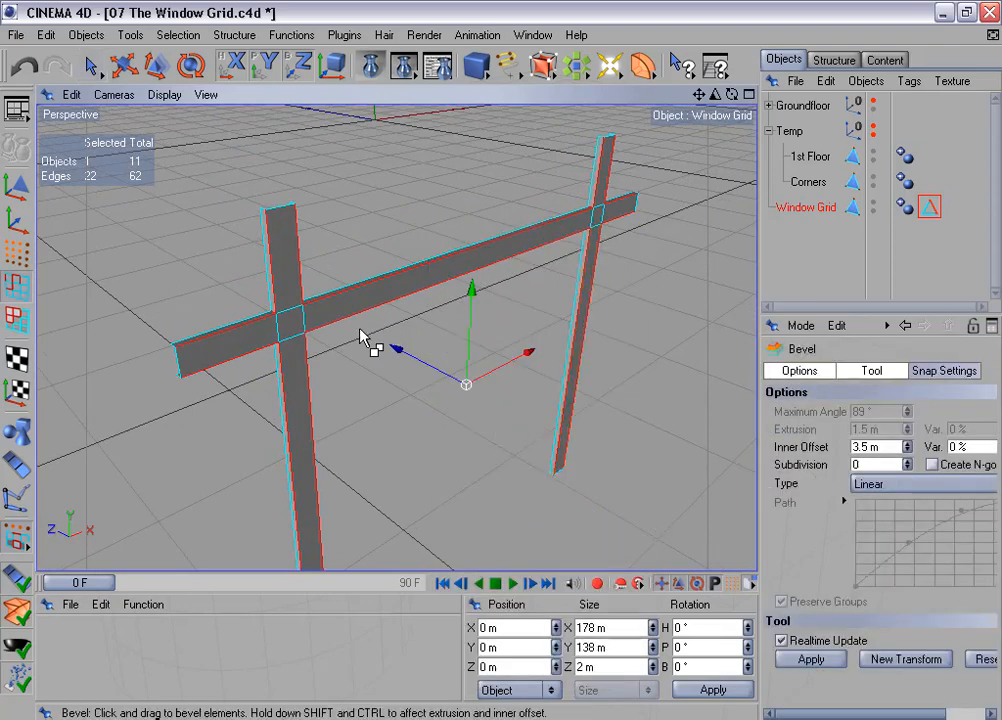
left_click_drag(718, 97, 754, 97)
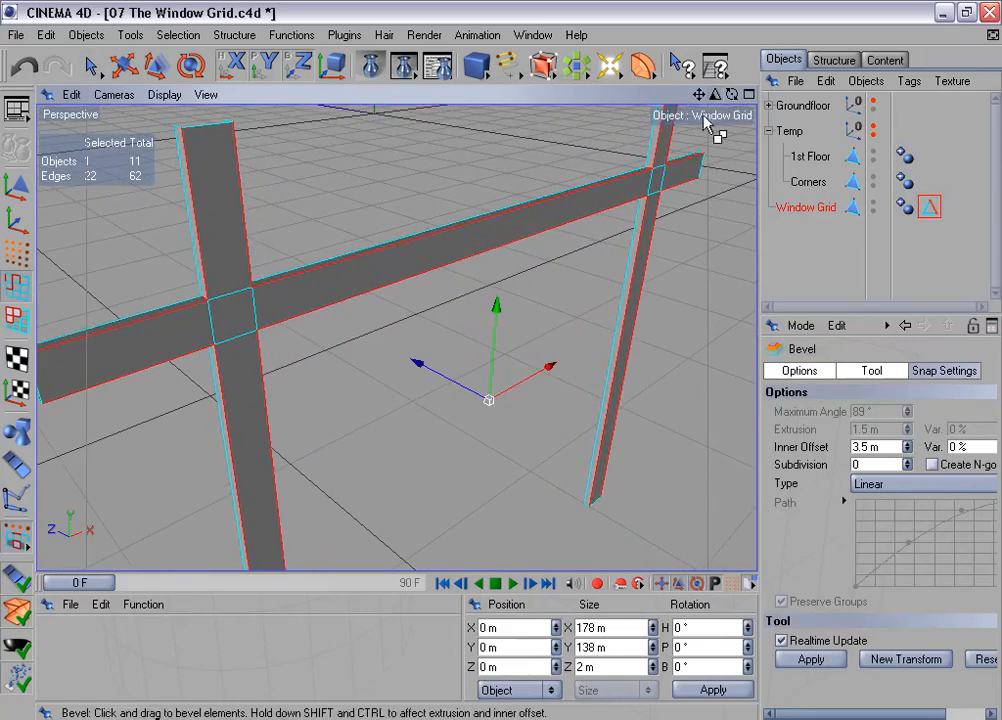
middle_click_drag(573, 222, 592, 237, "alt")
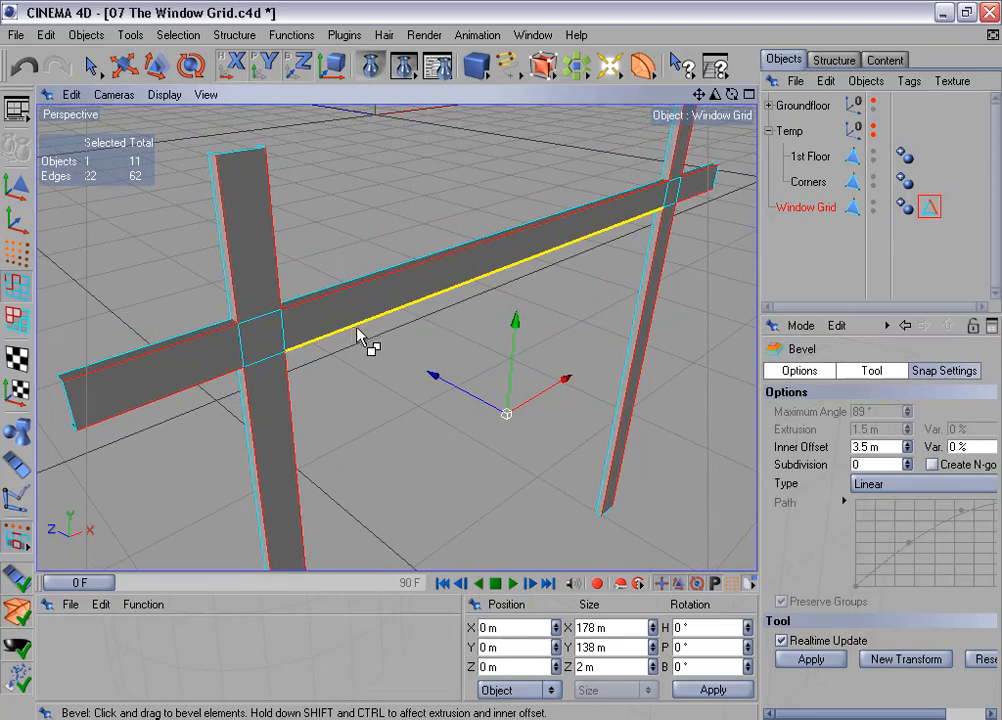
left_click_drag(882, 448, 849, 453)
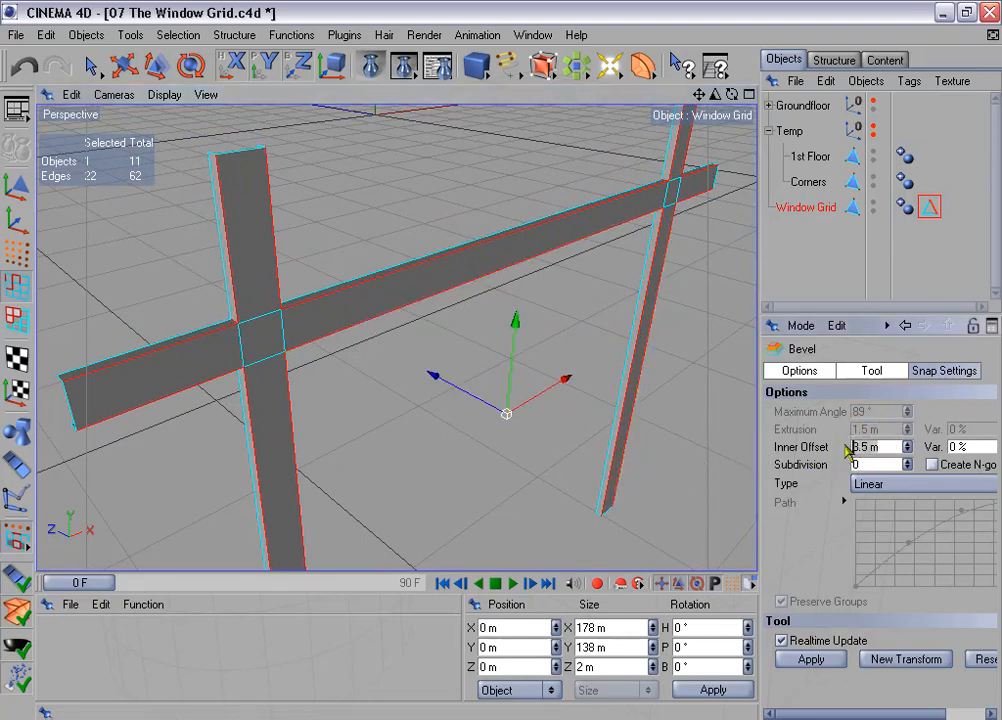
type(".1")
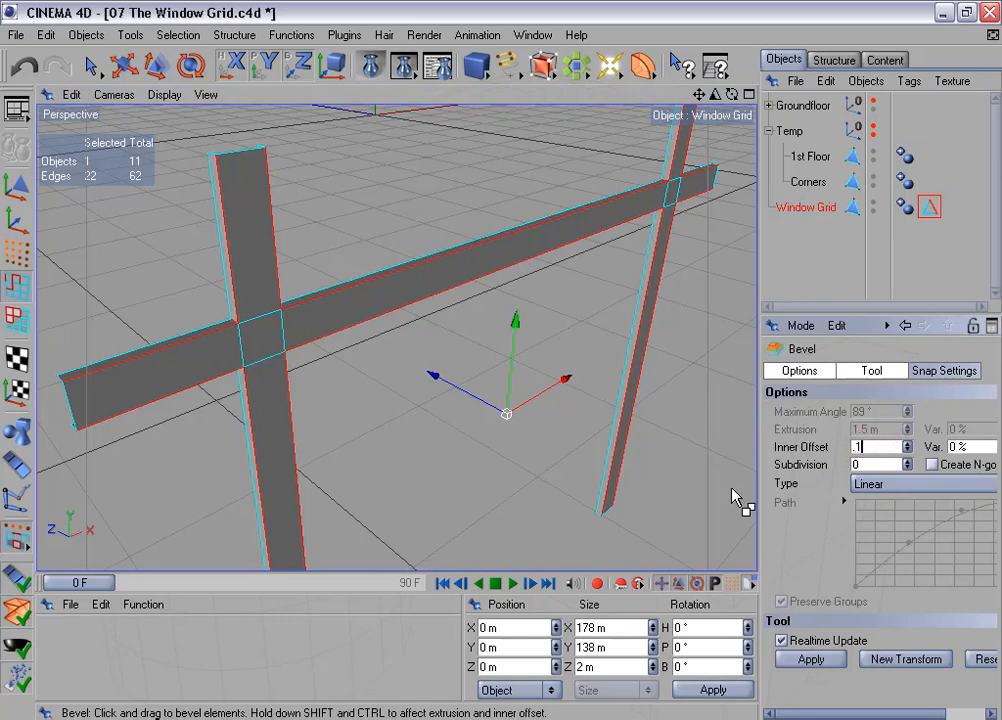
left_click(812, 658)
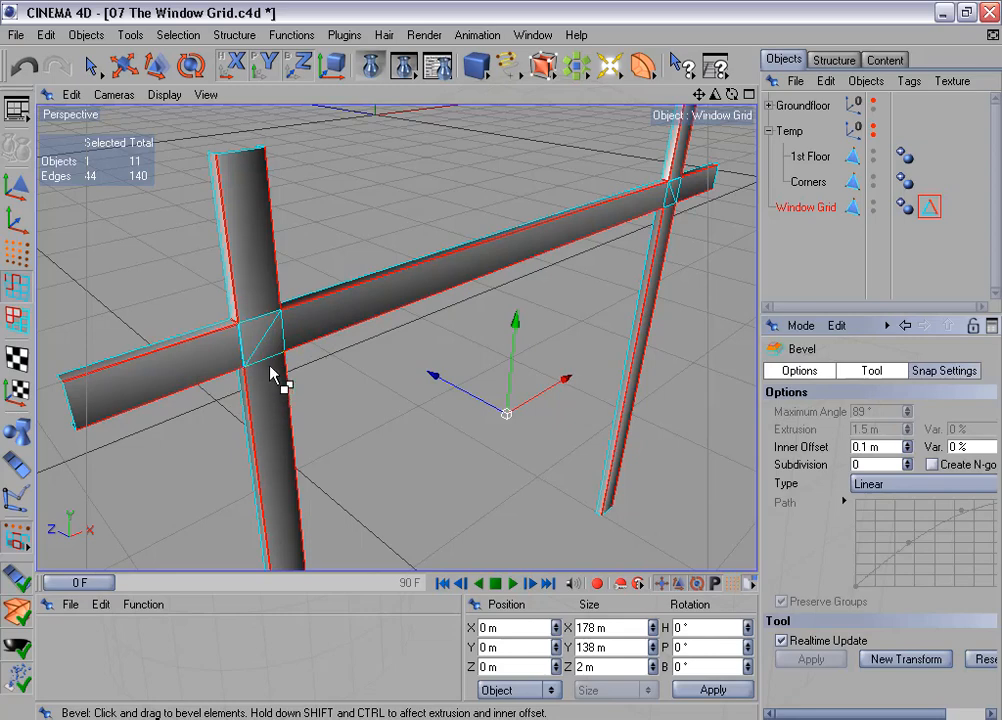
Render the perspective view to check the shading of the bevelled Window Grid bars.
left_click_drag(502, 371, 502, 357, "alt")
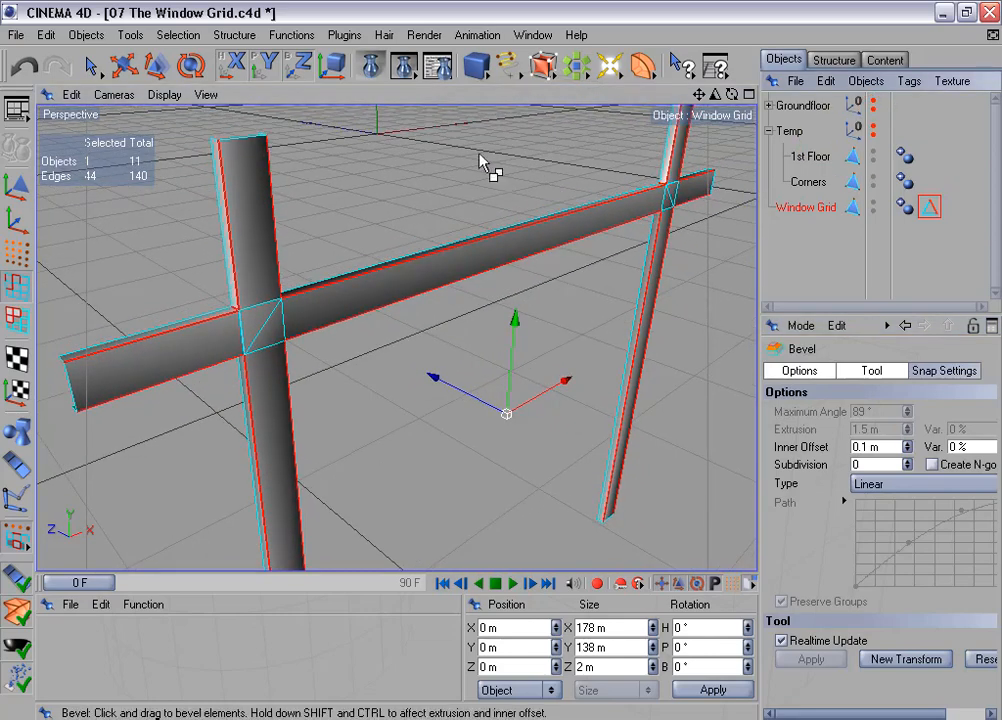
left_click(370, 65)
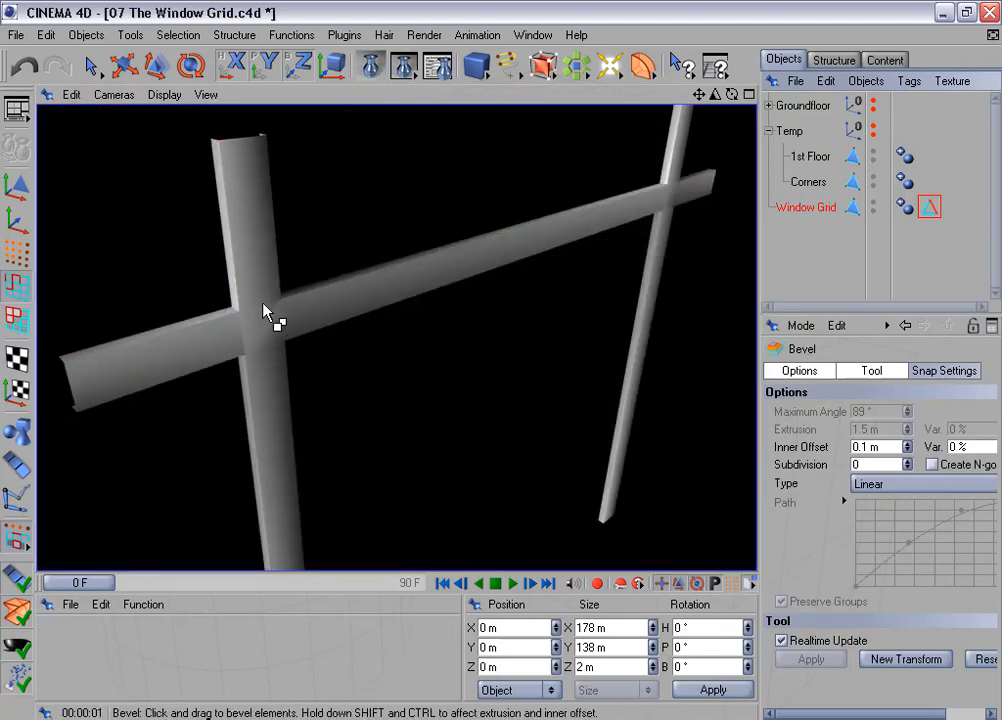
left_click_drag(387, 333, 396, 324, "alt")
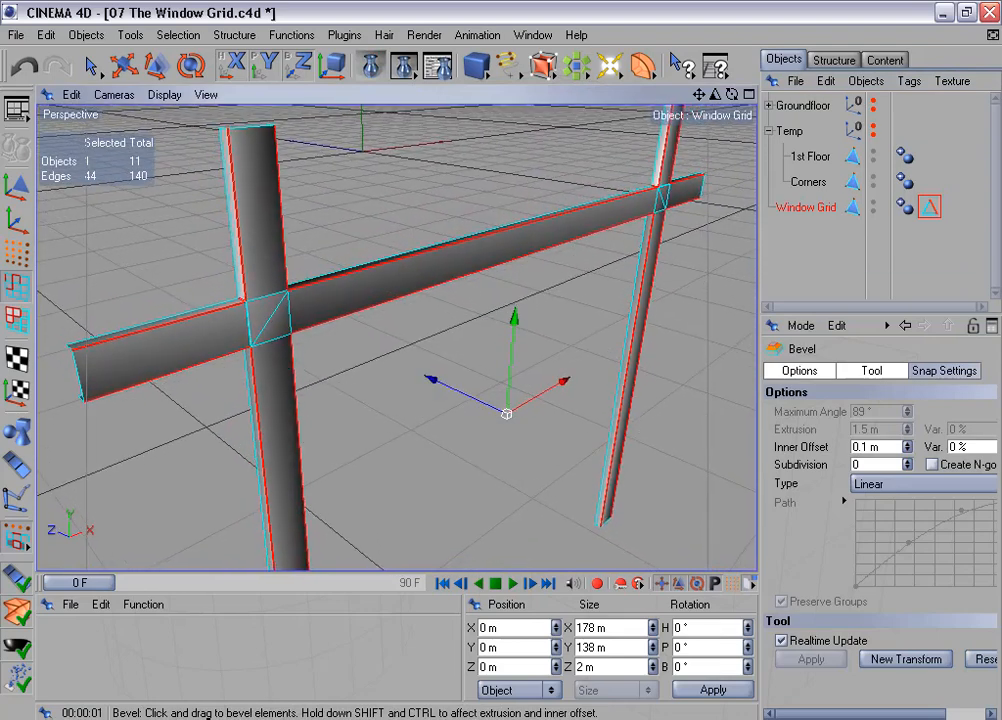
left_click_drag(455, 265, 470, 268, "alt")
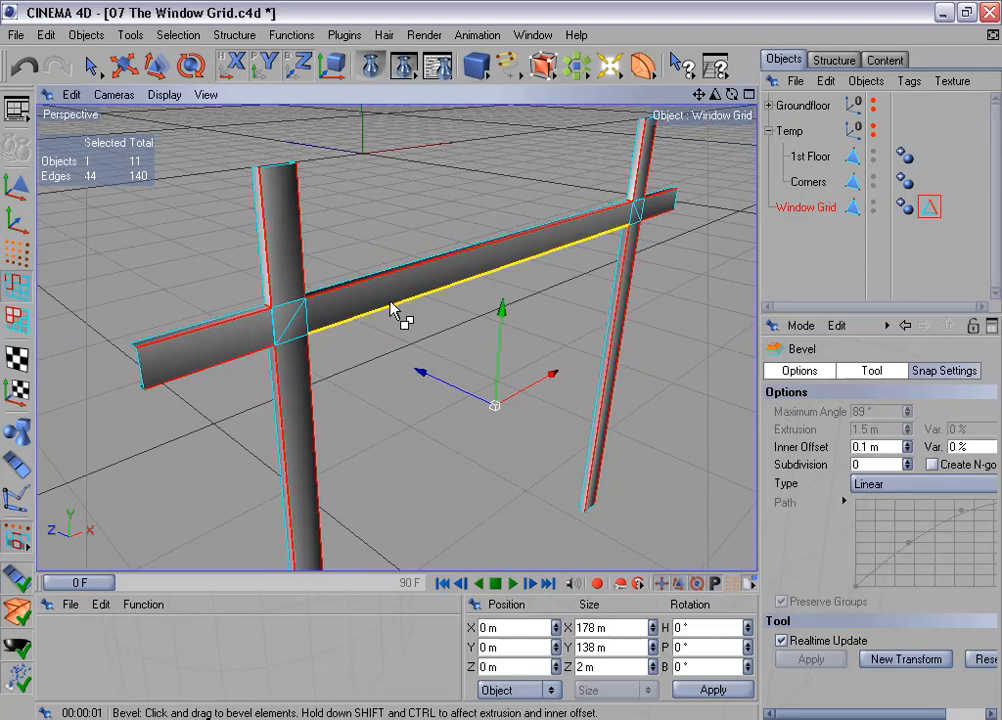
Set the Window Grid's Phong Angle to 25° and render the view to check the shading.
left_click(906, 210)
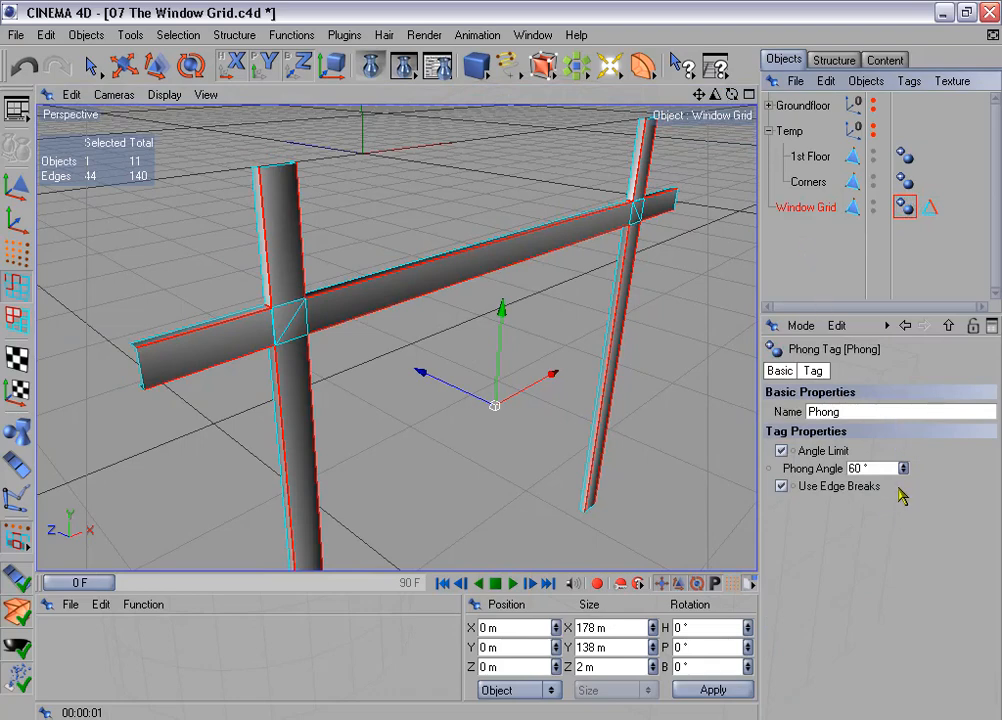
left_click_drag(902, 472, 896, 481)
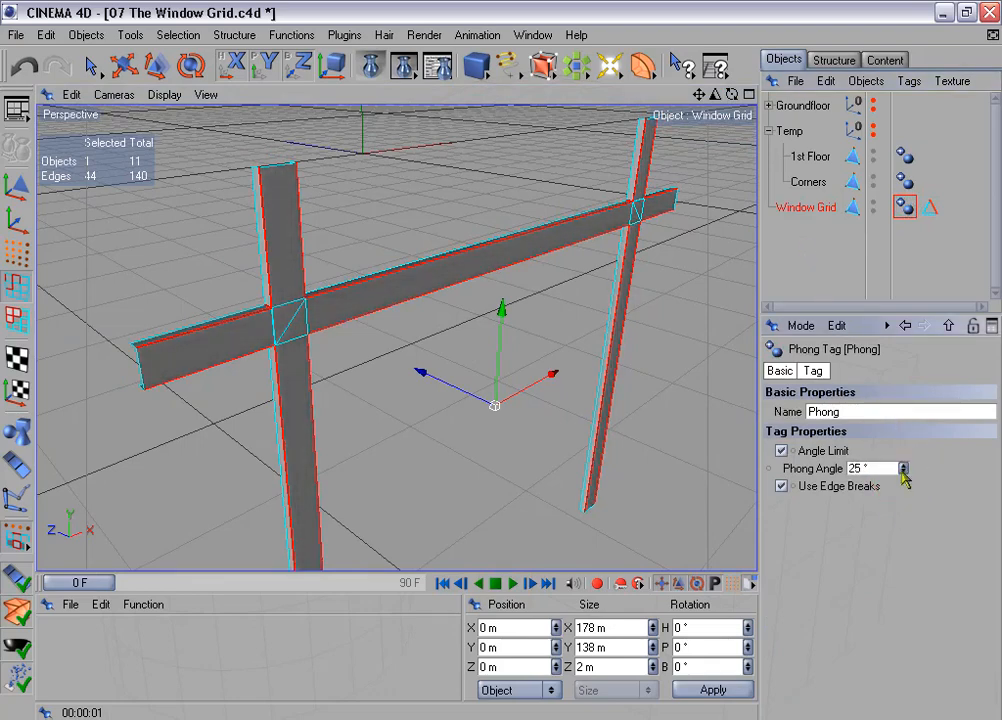
left_click(371, 66)
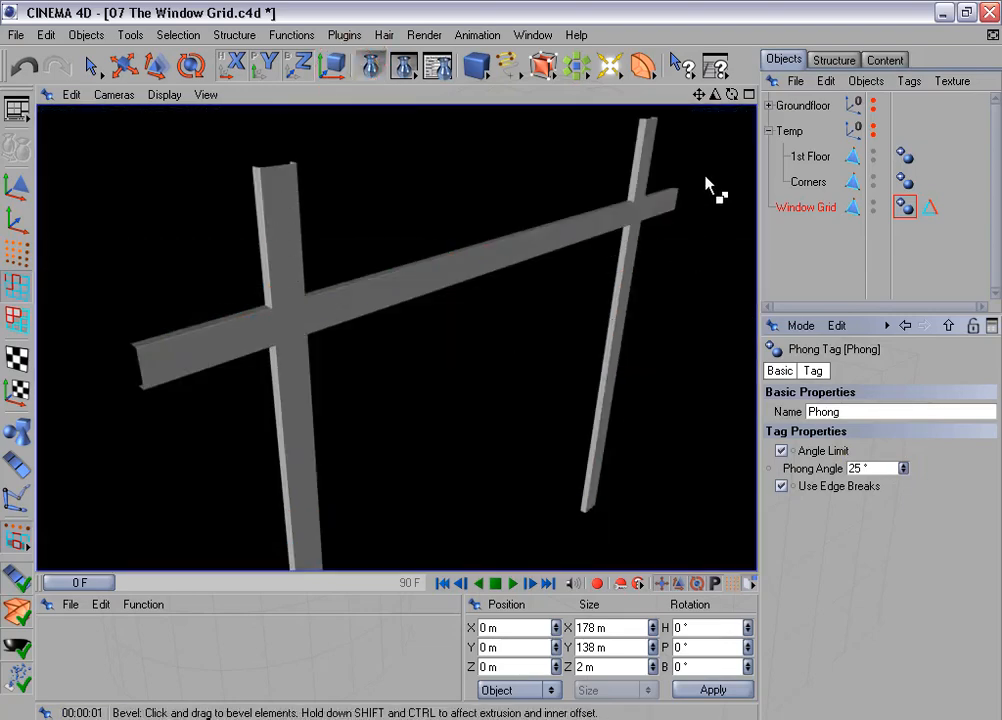
mouse_move(716, 96)
left_mouse_down()
mouse_move(729, 96)
mouse_move(720, 96)
left_mouse_up()
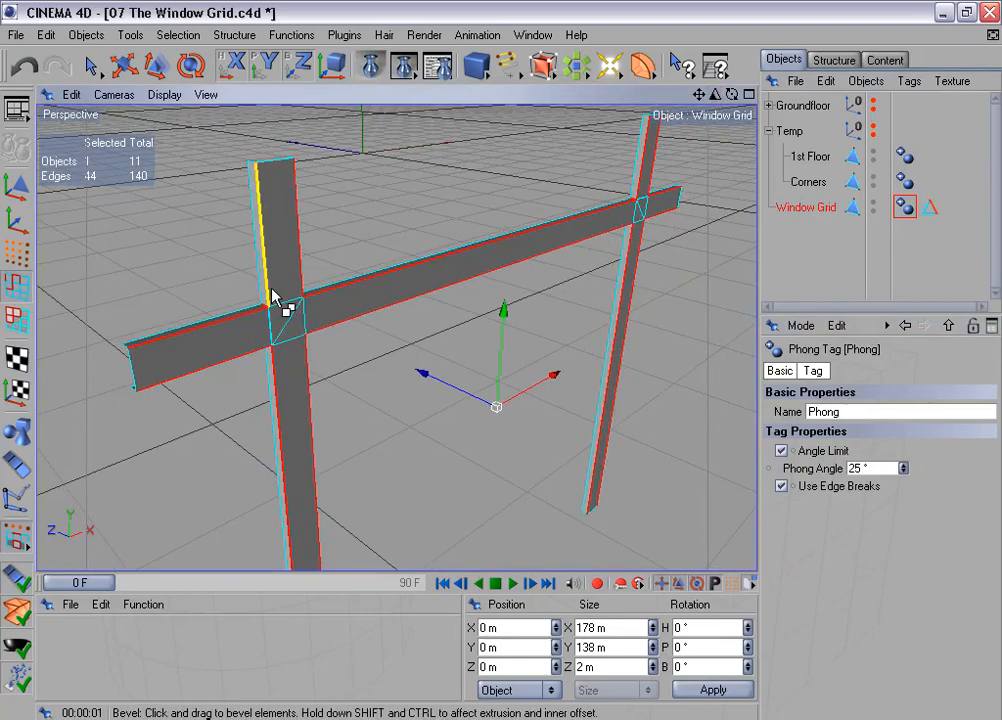
left_click_drag(732, 95, 735, 115)
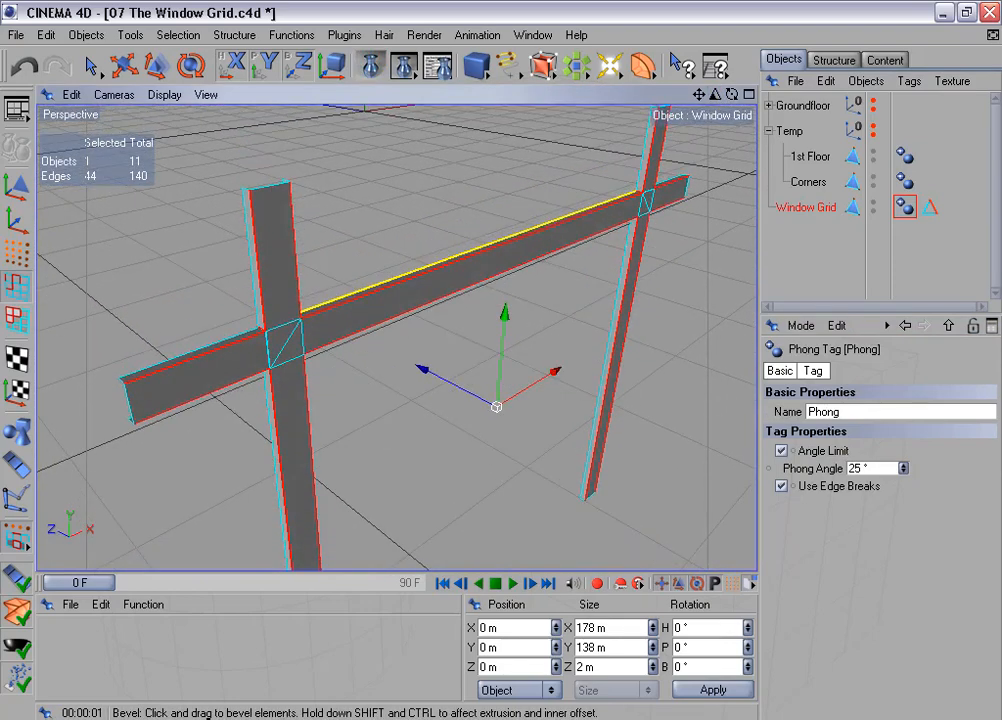
left_click_drag(523, 225, 533, 215, "alt")
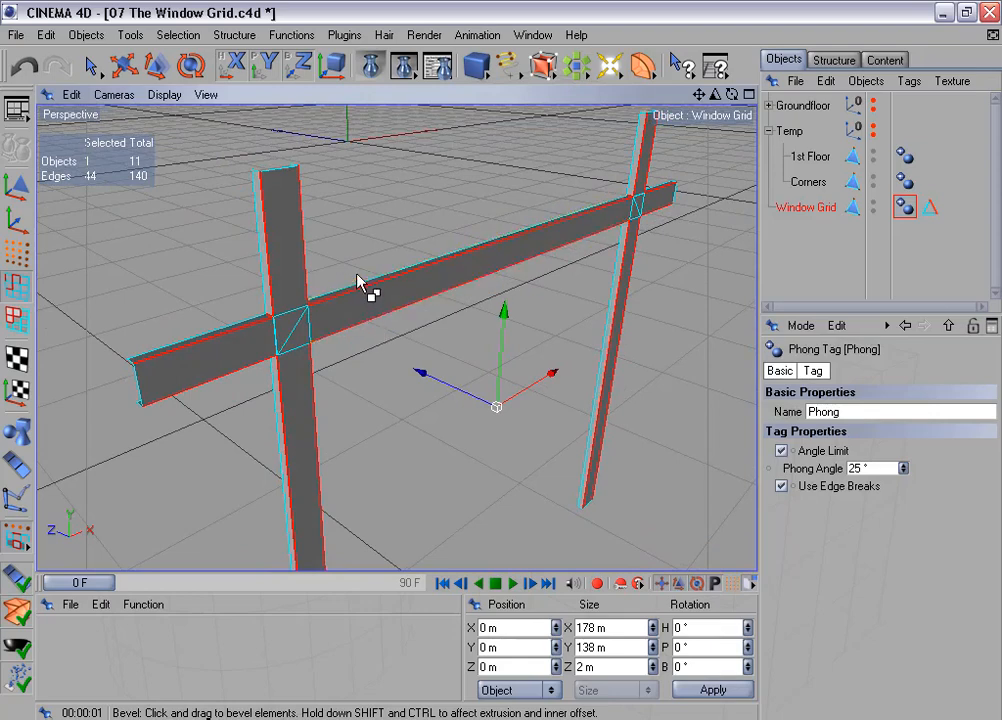
mouse_move(561, 264)
left_mouse_down("alt")
mouse_move(563, 294)
mouse_move(566, 273)
left_mouse_up("alt")
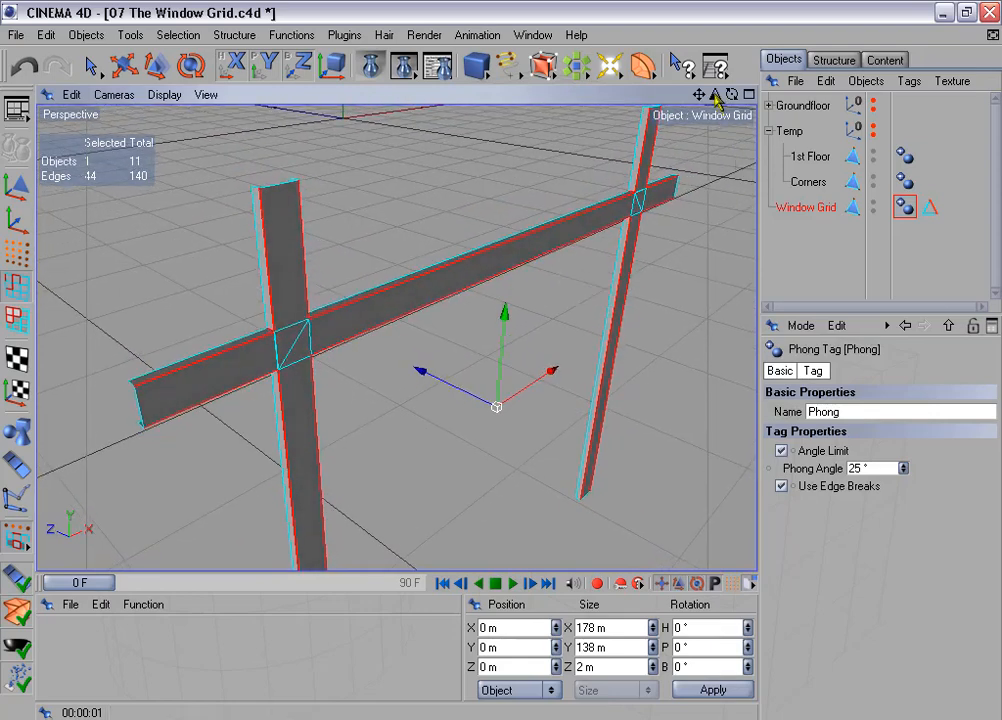
left_click_drag(714, 96, 785, 96)
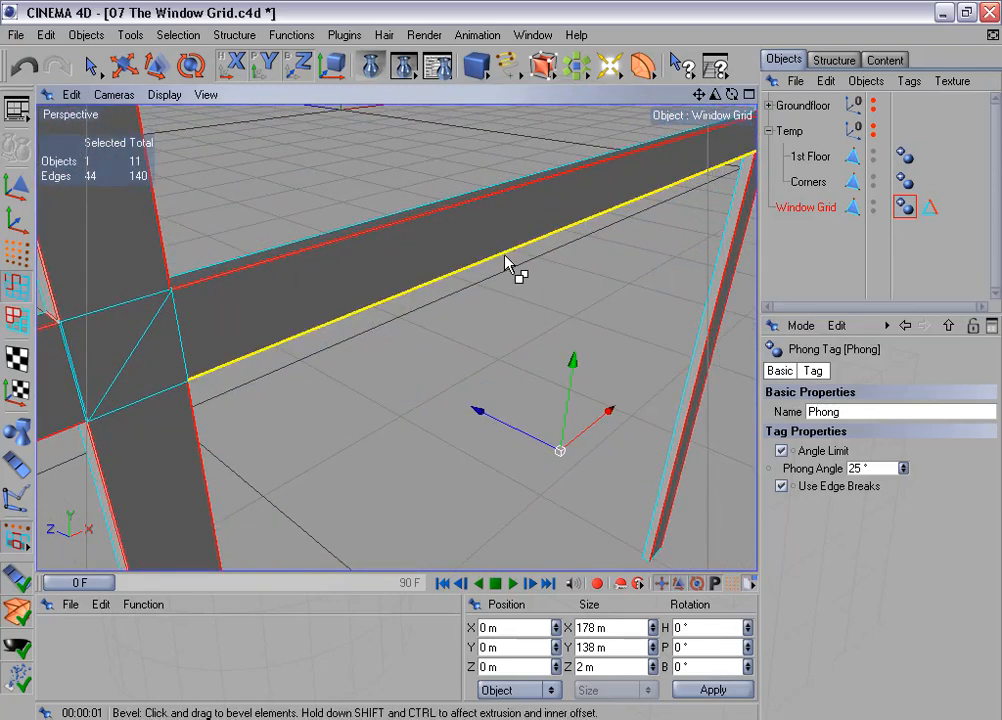
Undo the Window Grid's bevel while keeping its edge selection tag, and switch to Live Selection.
middle_click_drag(505, 256, 606, 256, "alt")
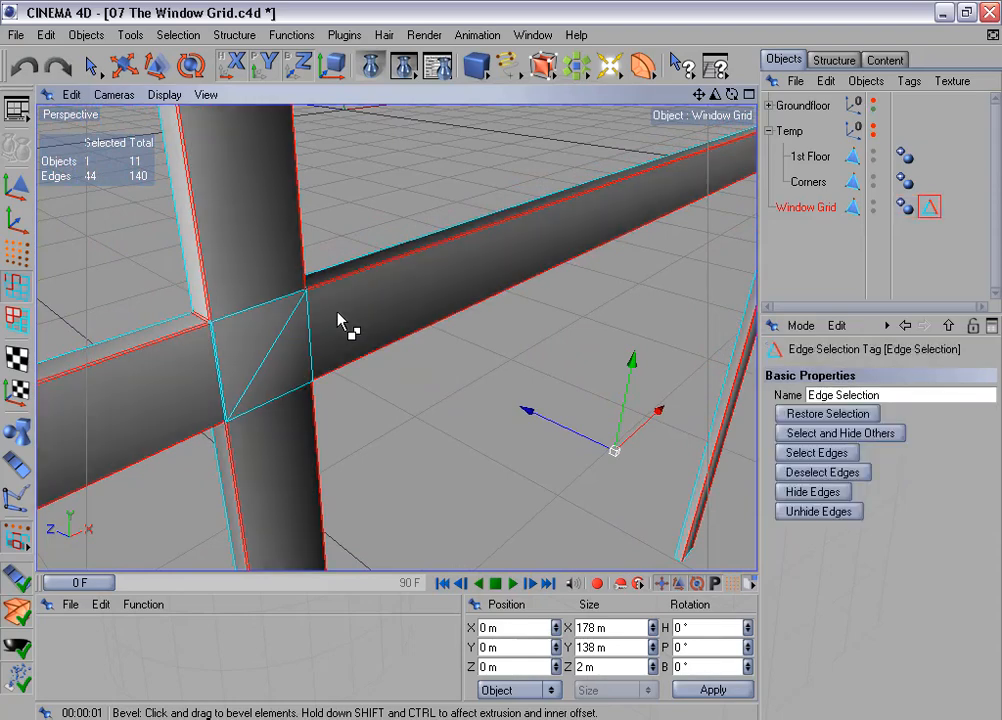
key("ctrl+z")
key("ctrl+z")
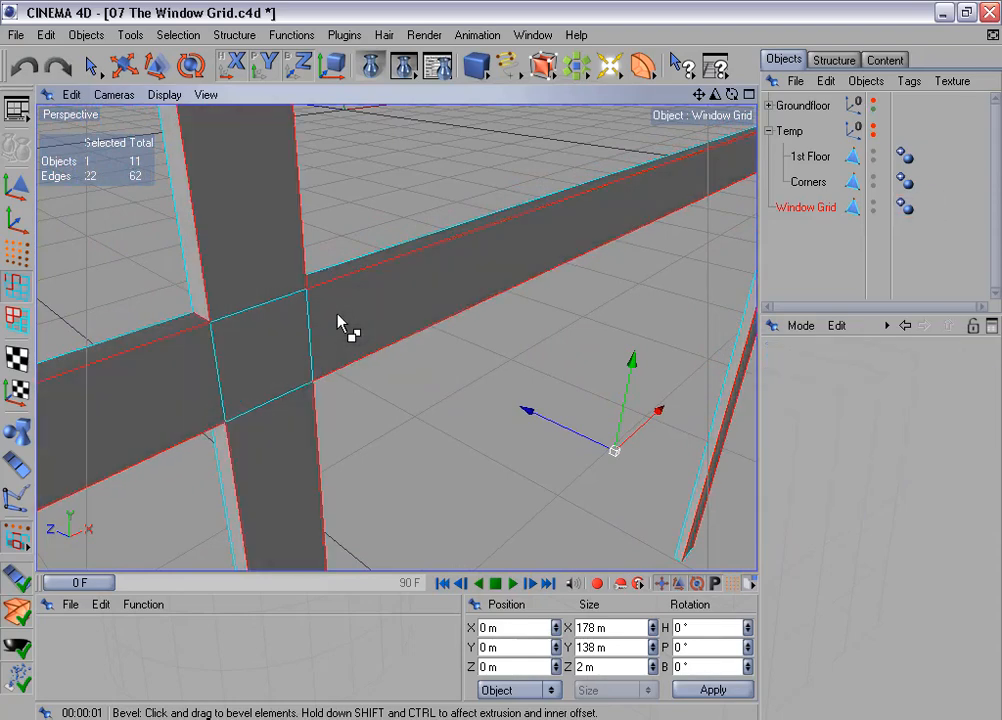
left_click(57, 66)
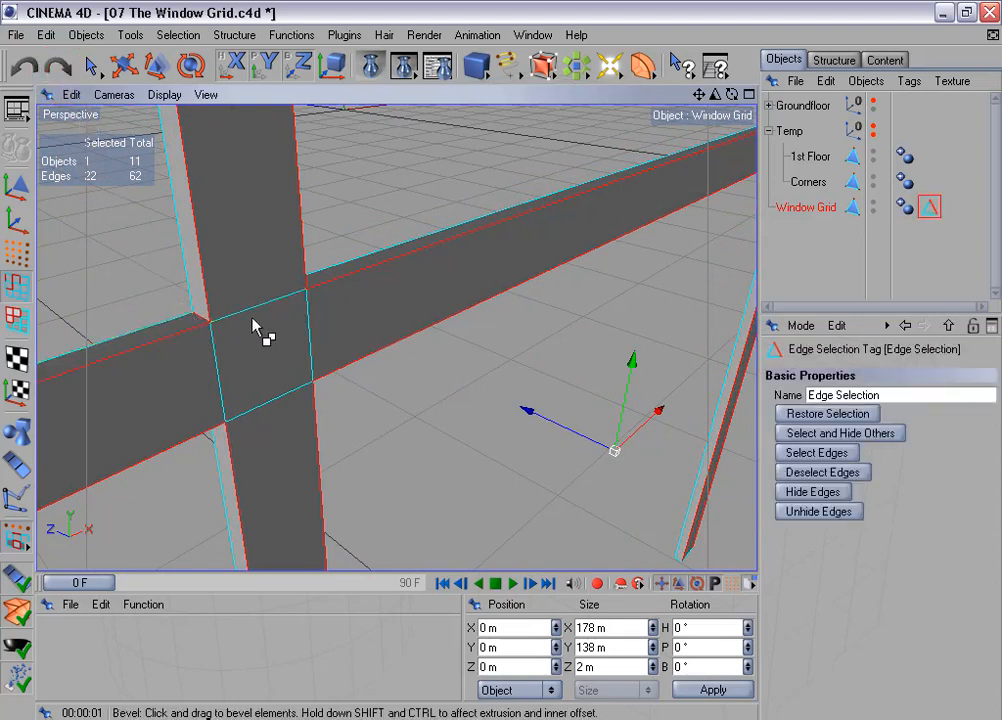
left_click(92, 67)
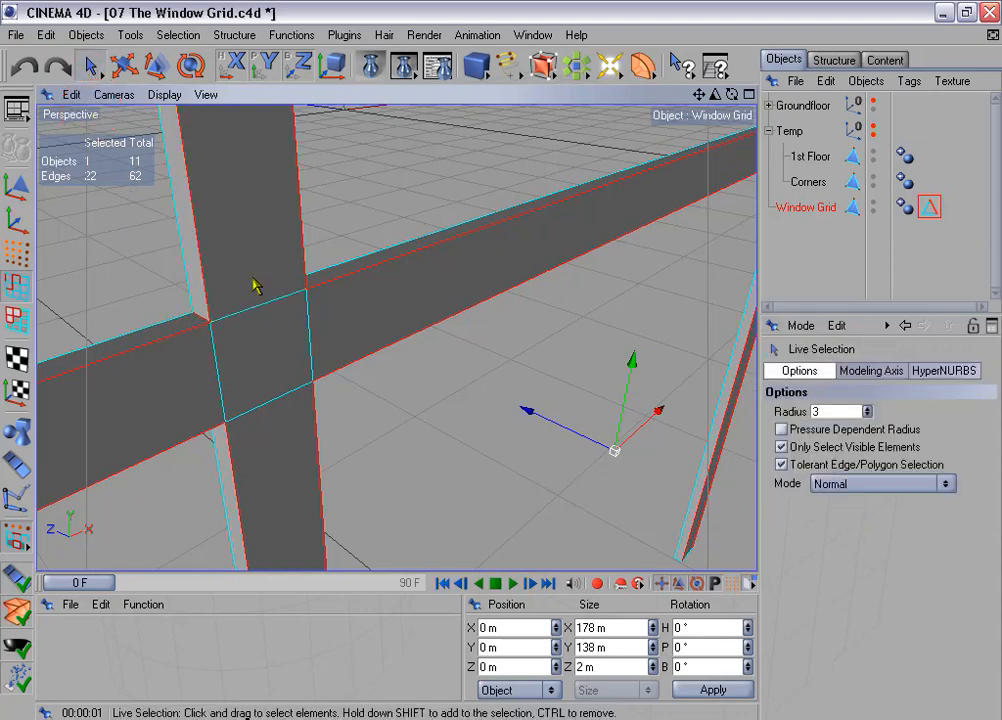
left_click_drag(255, 288, 277, 414)
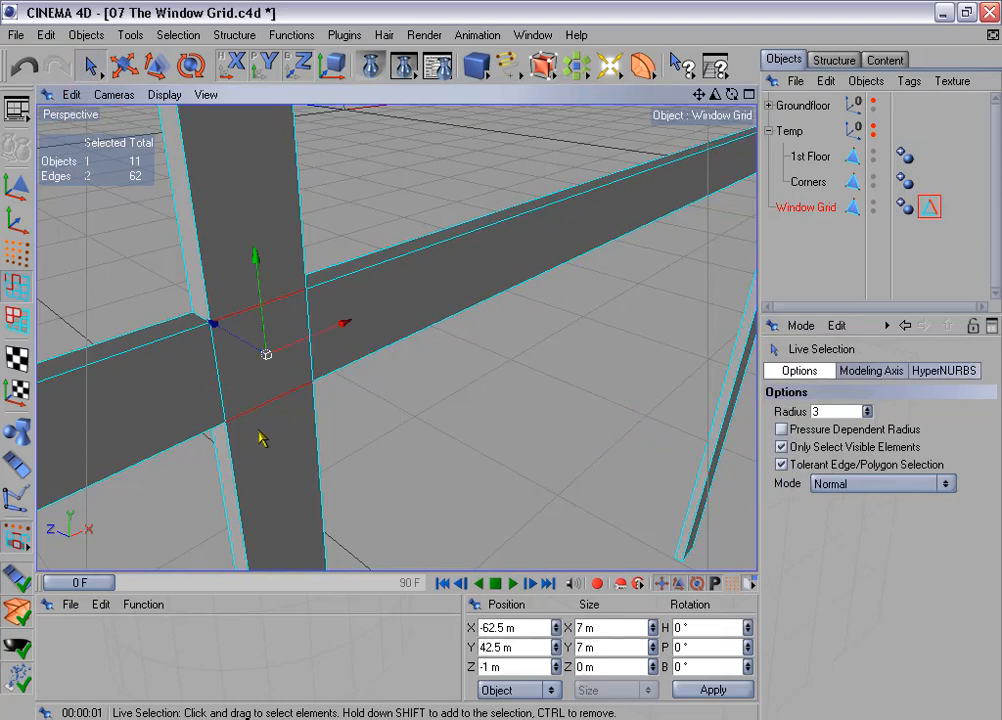
mouse_move(399, 311)
left_mouse_down()
mouse_move(222, 357)
mouse_move(142, 390)
left_mouse_up()
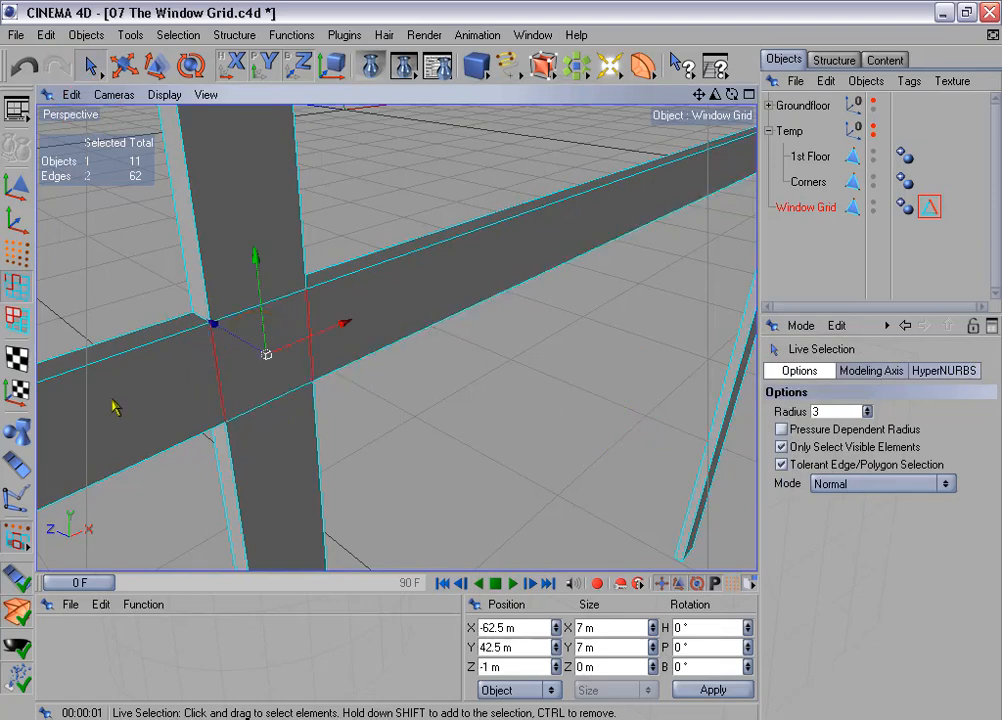
key("ctrl+z")
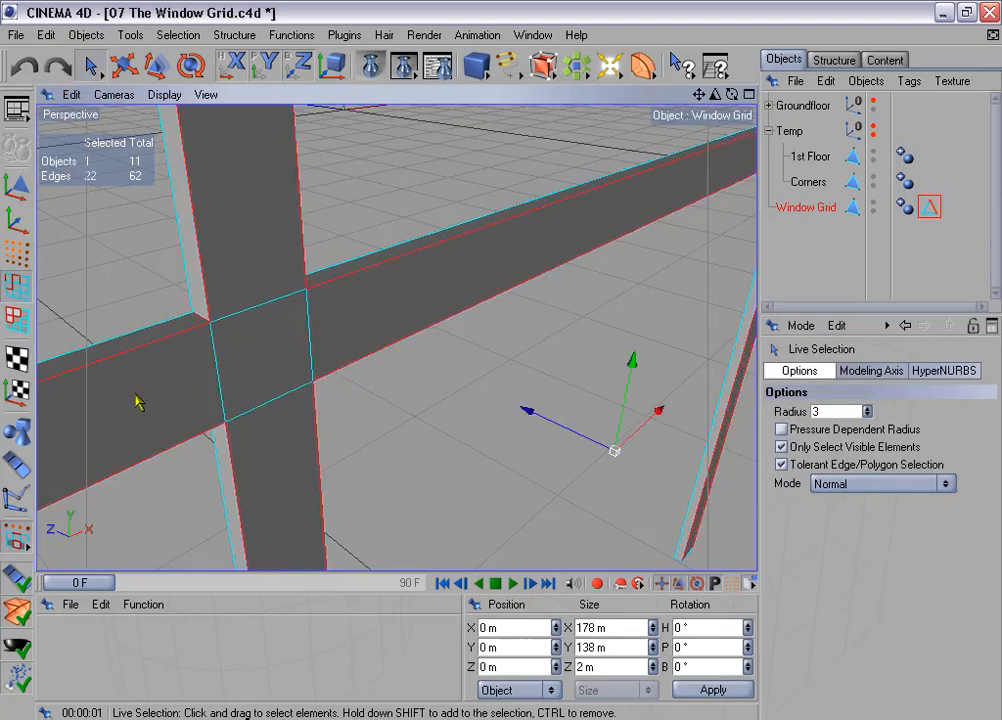
Add the two horizontal edges across the left bar crossing to the selection and bevel all selected edges with a linear 0.1 m inner offset.
left_click_drag(262, 298, 273, 436, "shift")
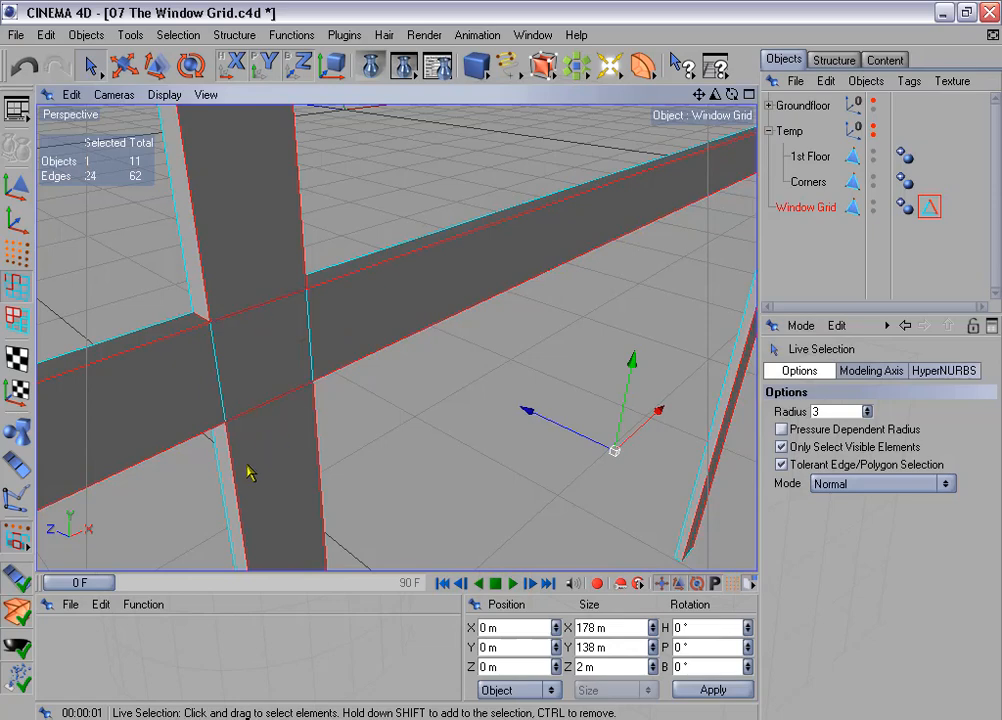
right_click(404, 266)
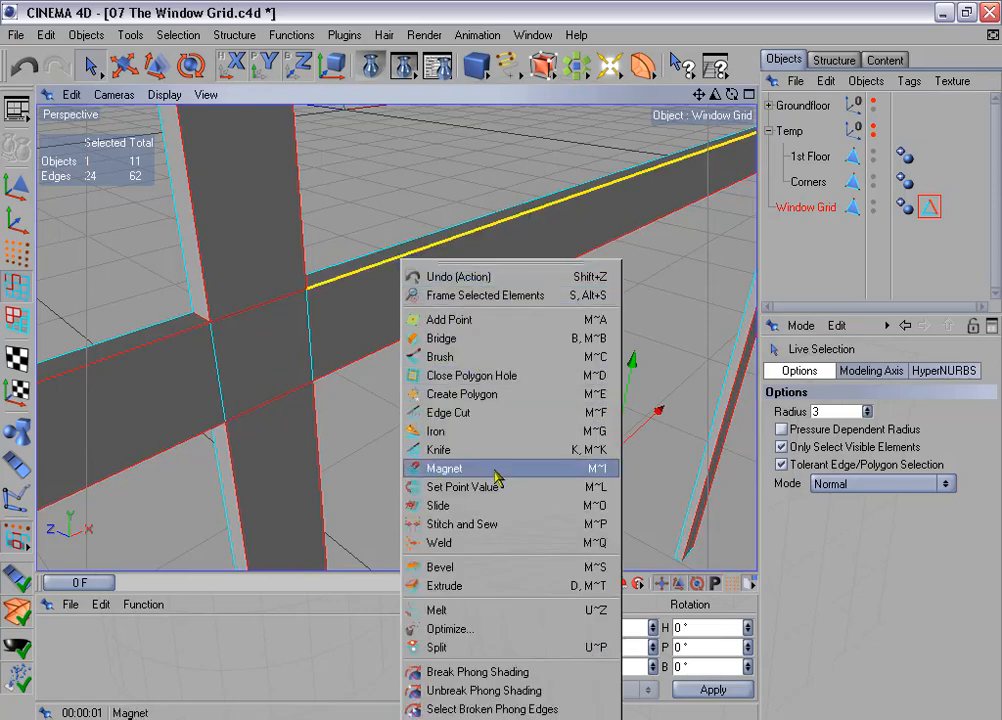
left_click(511, 570)
left_click(811, 659)
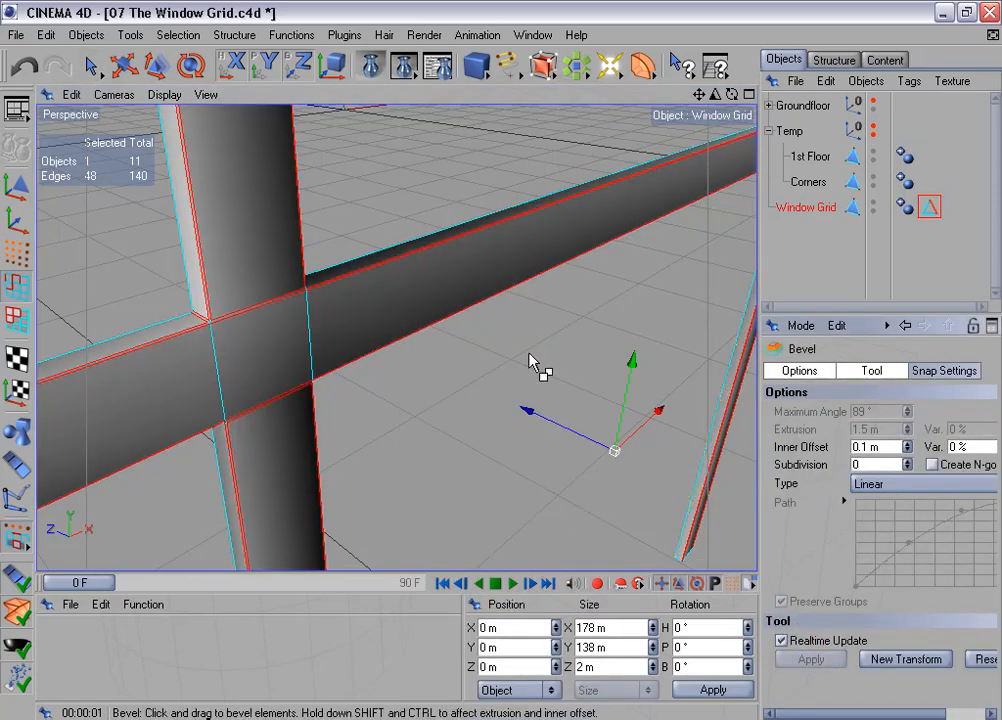
Render the perspective view of the whole Window Grid to check the shading after bevelling the crossing edges.
left_click_drag(714, 97, 630, 97)
left_click_drag(614, 223, 594, 186, "alt")
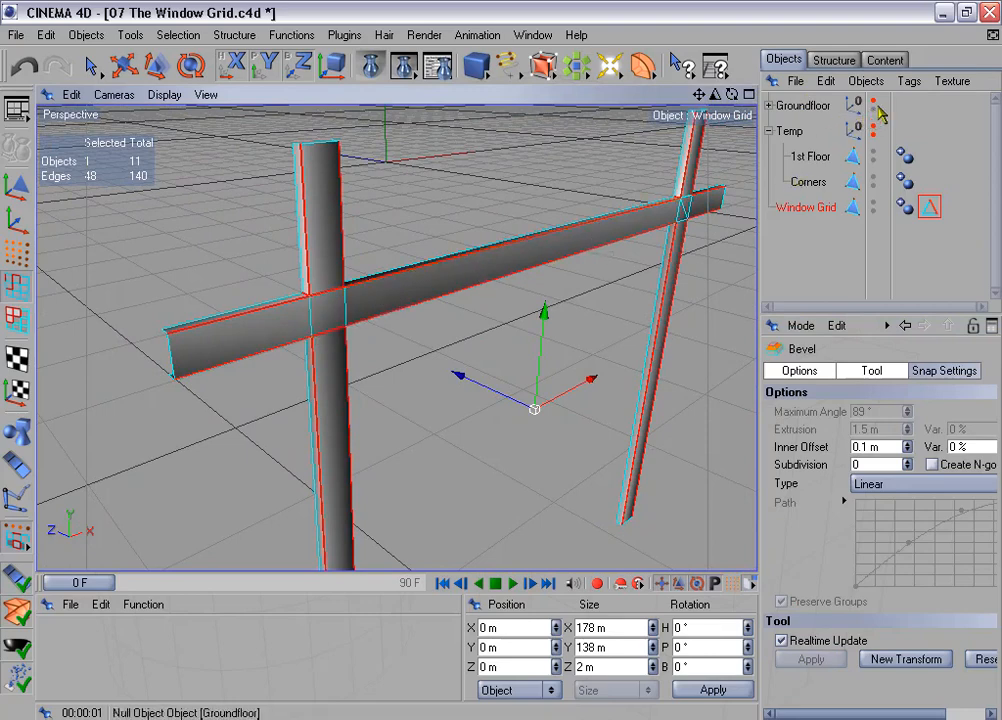
left_click(372, 66)
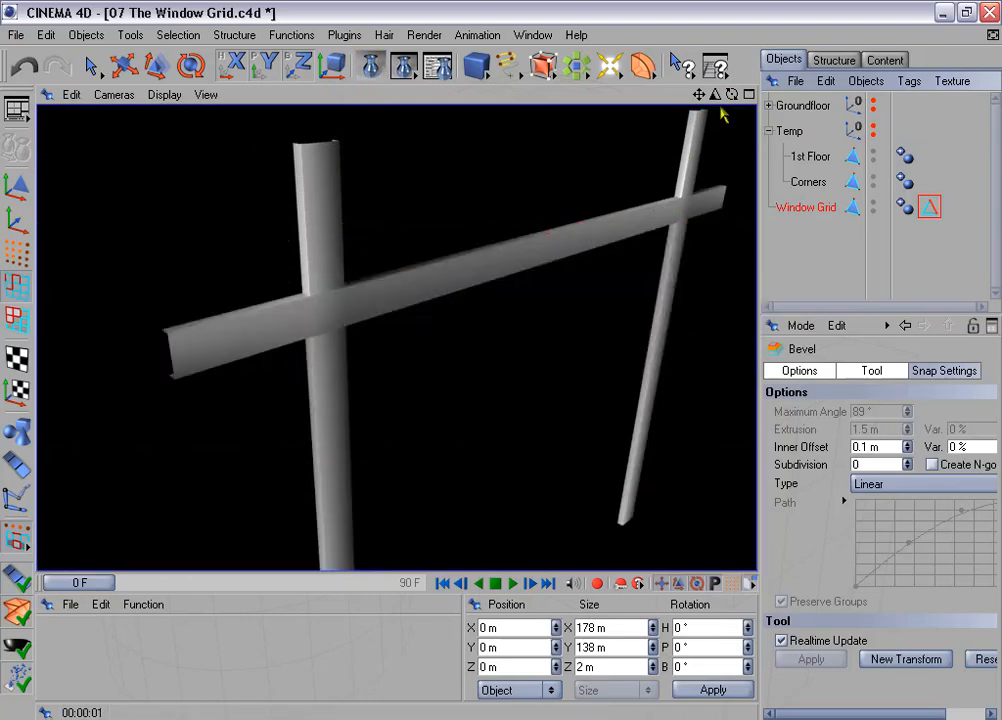
Set the Phong Angle of the Window Grid's Phong tag to 30°.
left_click_drag(715, 95, 760, 95)
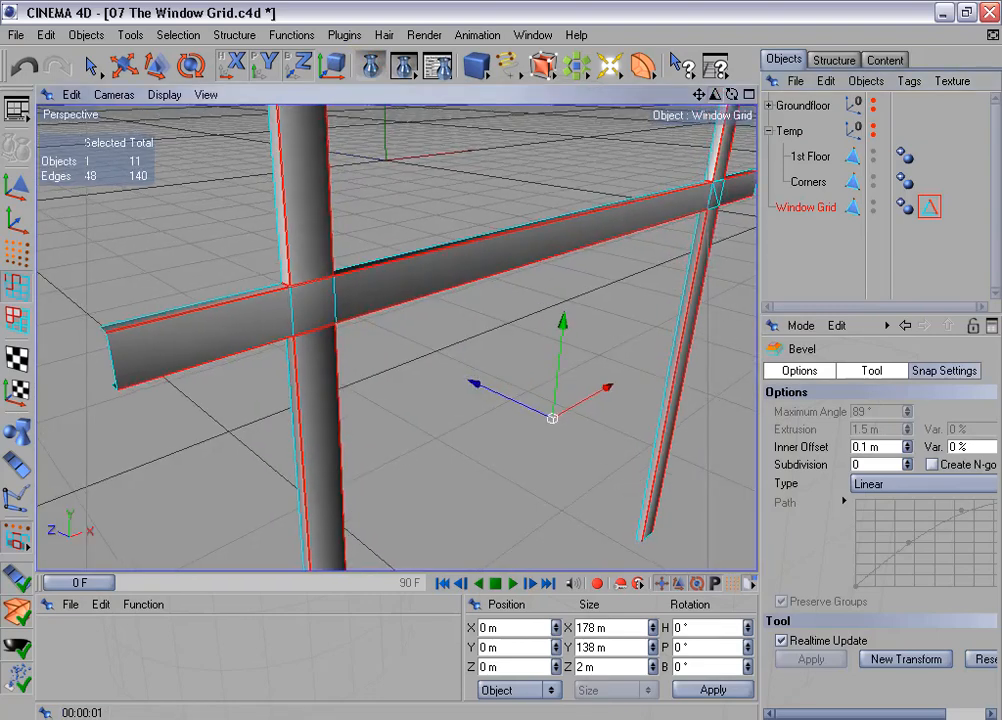
left_click(904, 206)
left_click_drag(903, 470, 876, 470)
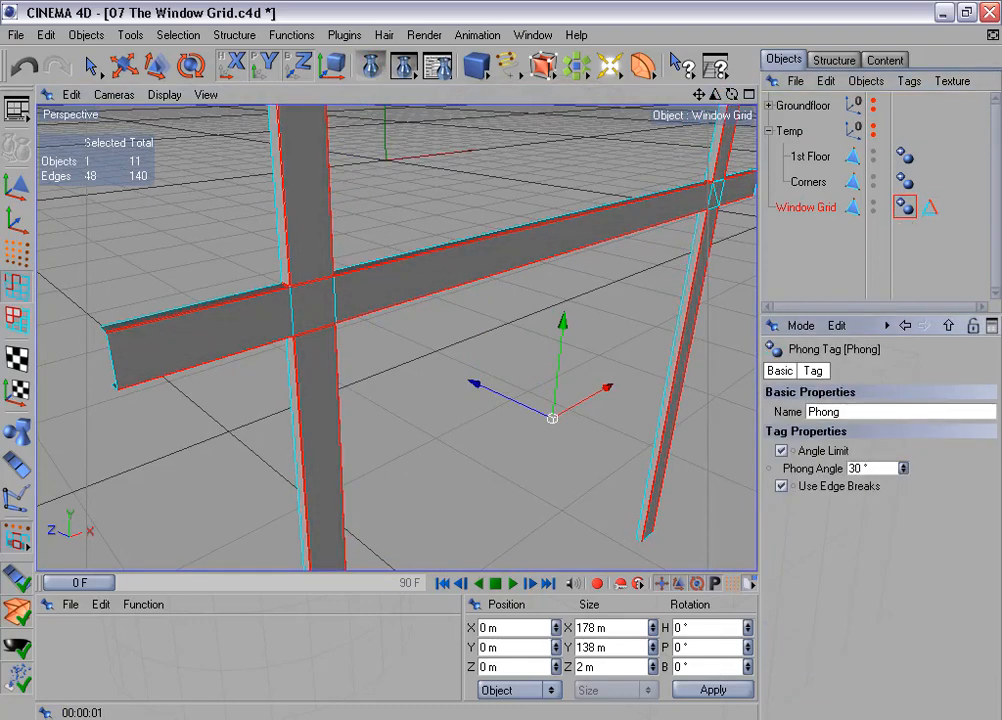
Weld the two front points at the upper-left corner of the Window Grid's left bar crossing in Points mode.
left_click_drag(699, 95, 815, 95)
middle_click_drag(514, 208, 720, 205, "alt")
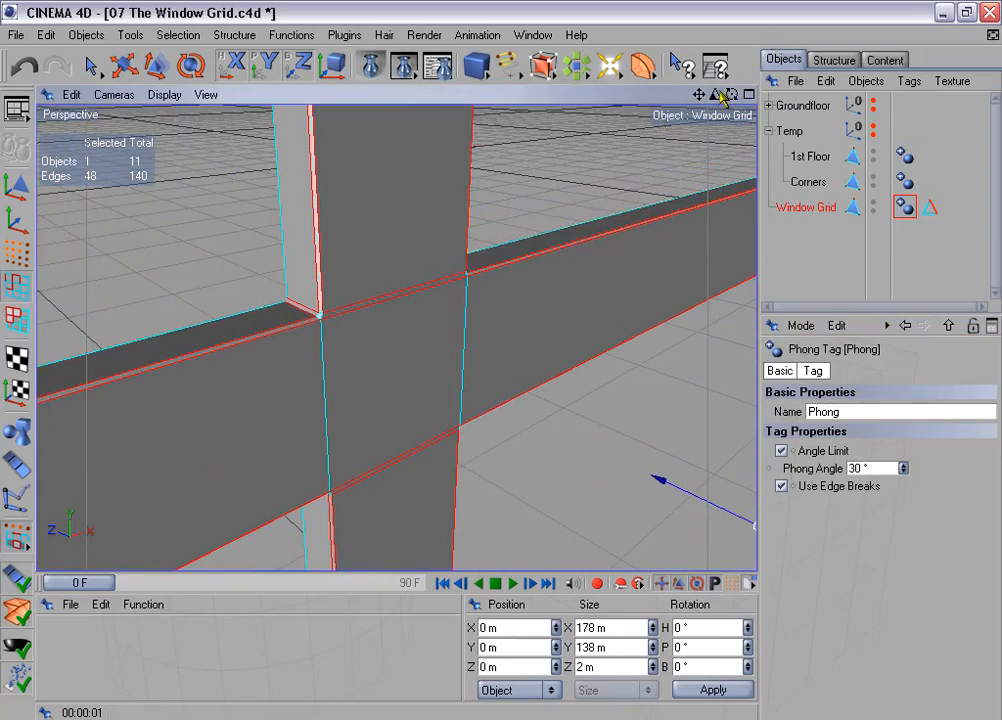
left_click_drag(720, 95, 770, 95)
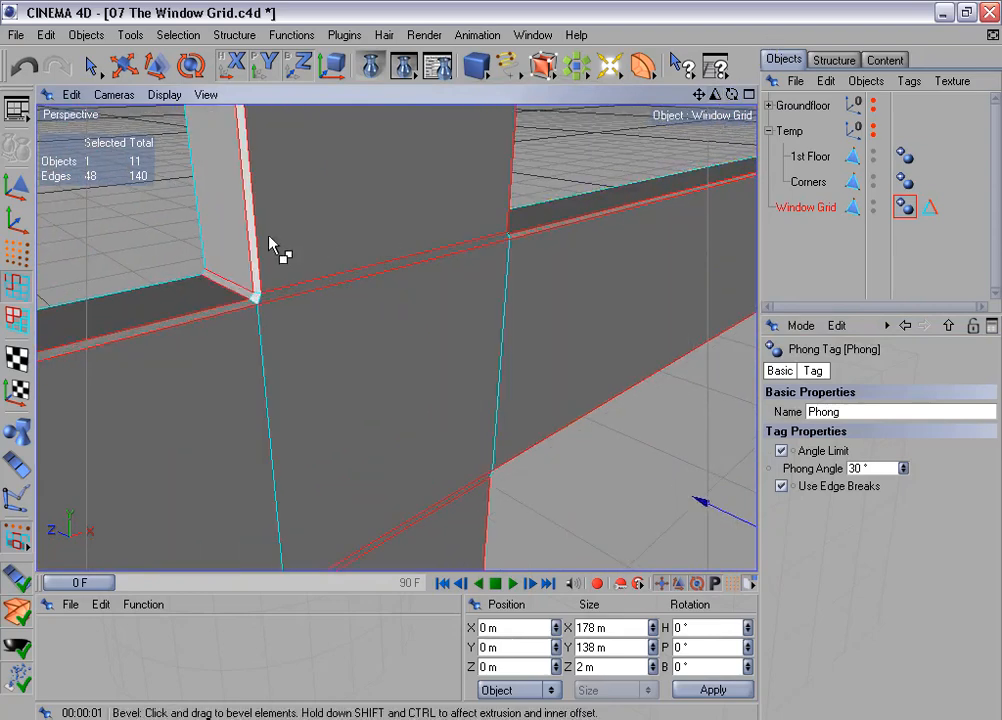
left_click(17, 253)
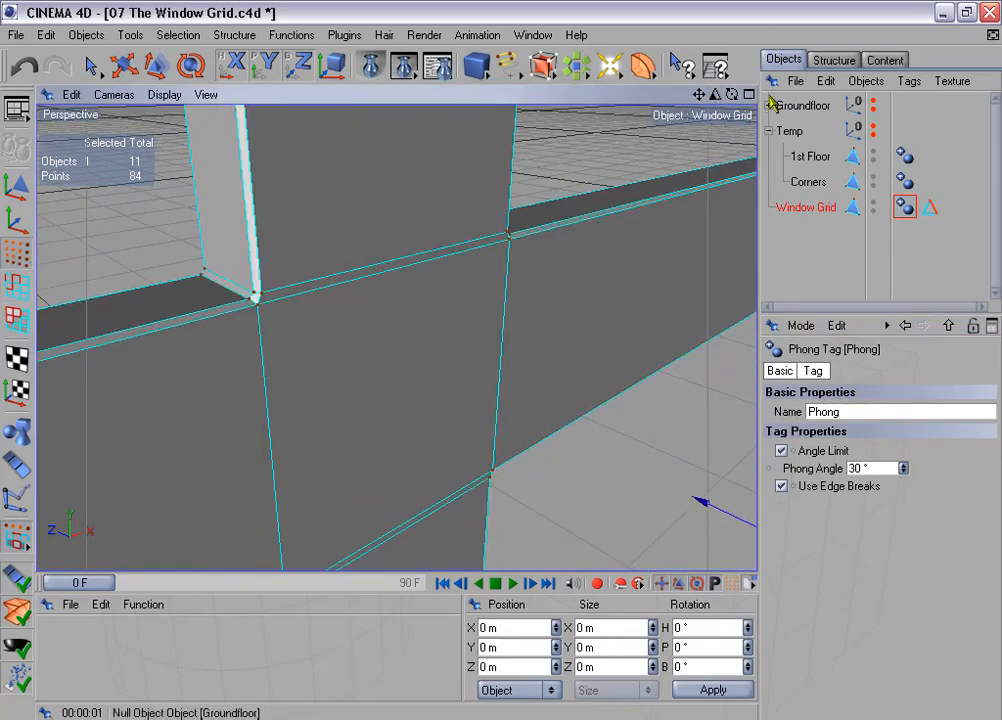
left_click_drag(716, 95, 765, 95)
middle_click_drag(450, 246, 585, 275, "alt")
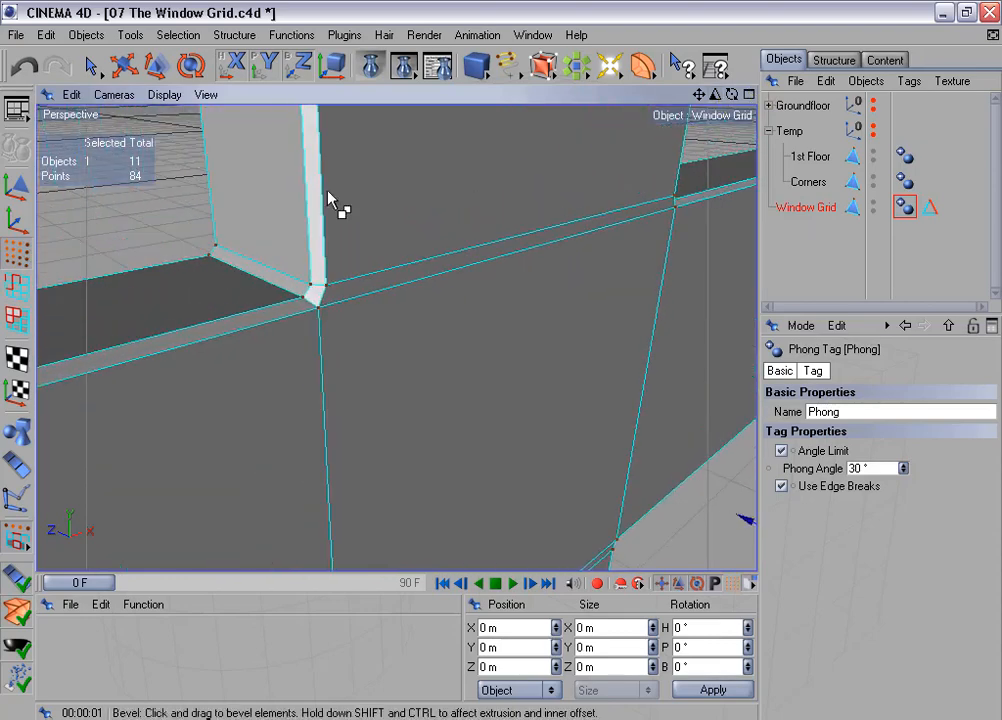
left_click(90, 65)
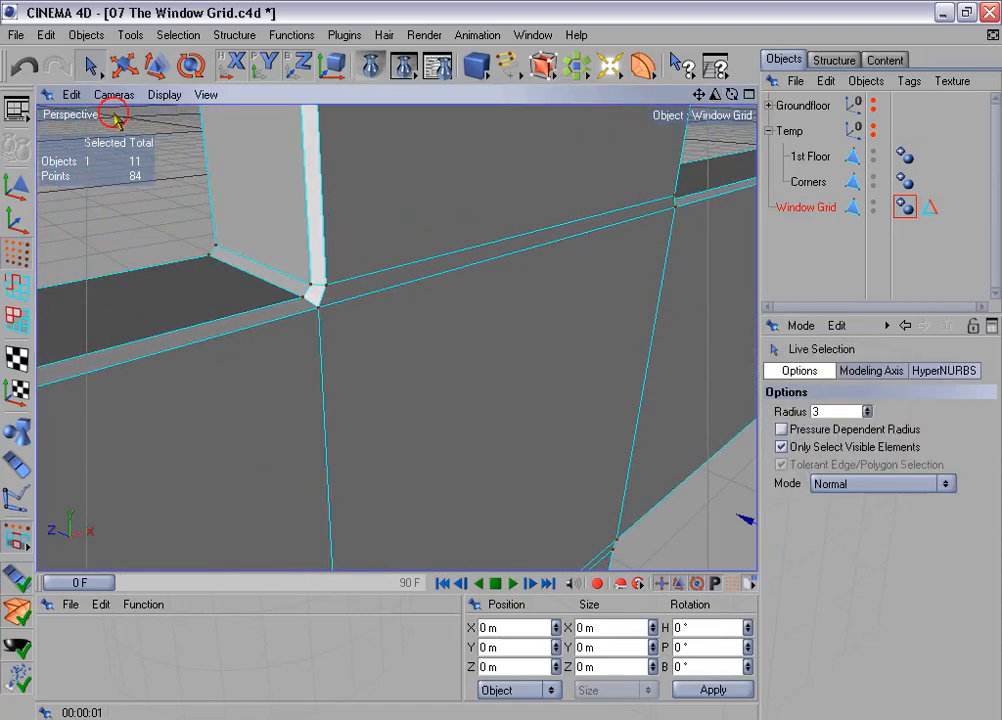
left_click(317, 294)
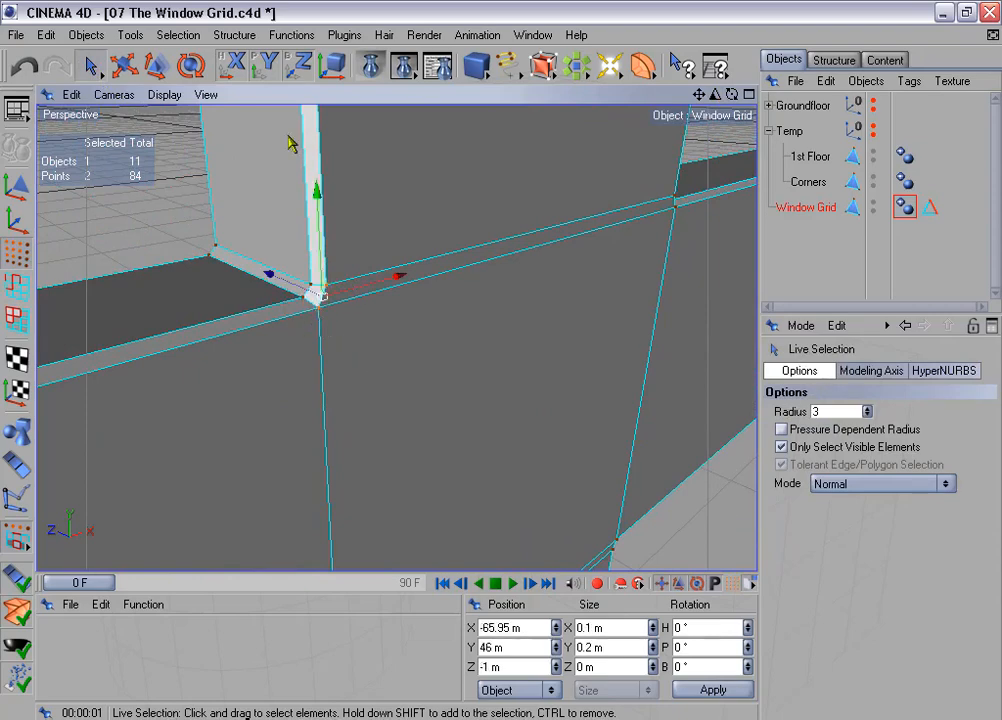
left_click(234, 35)
left_click(311, 328)
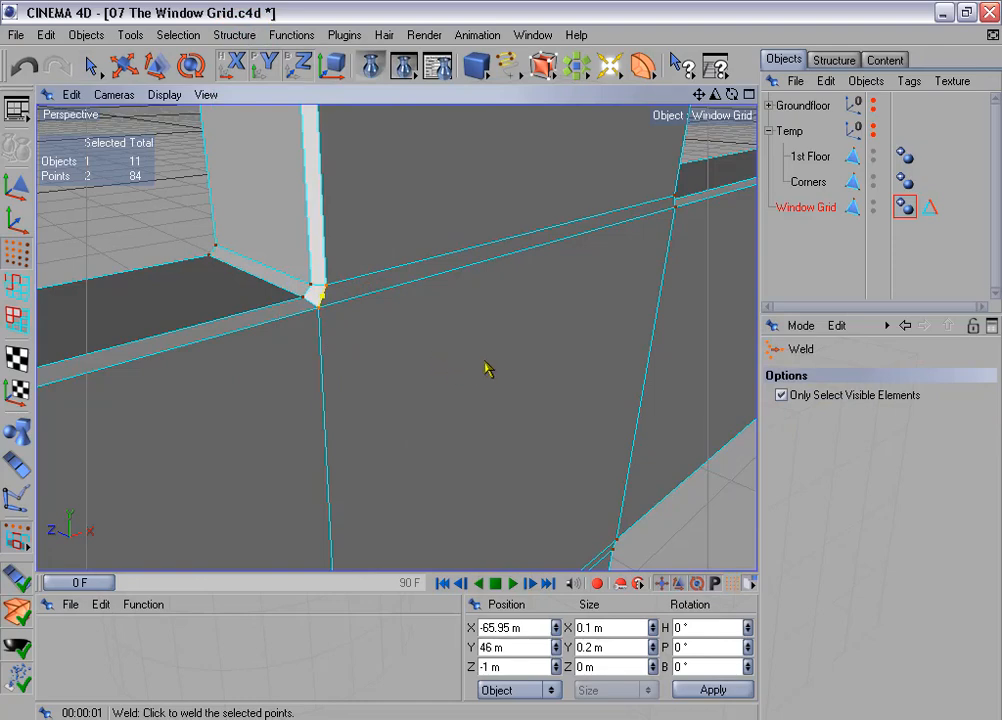
left_click(477, 392)
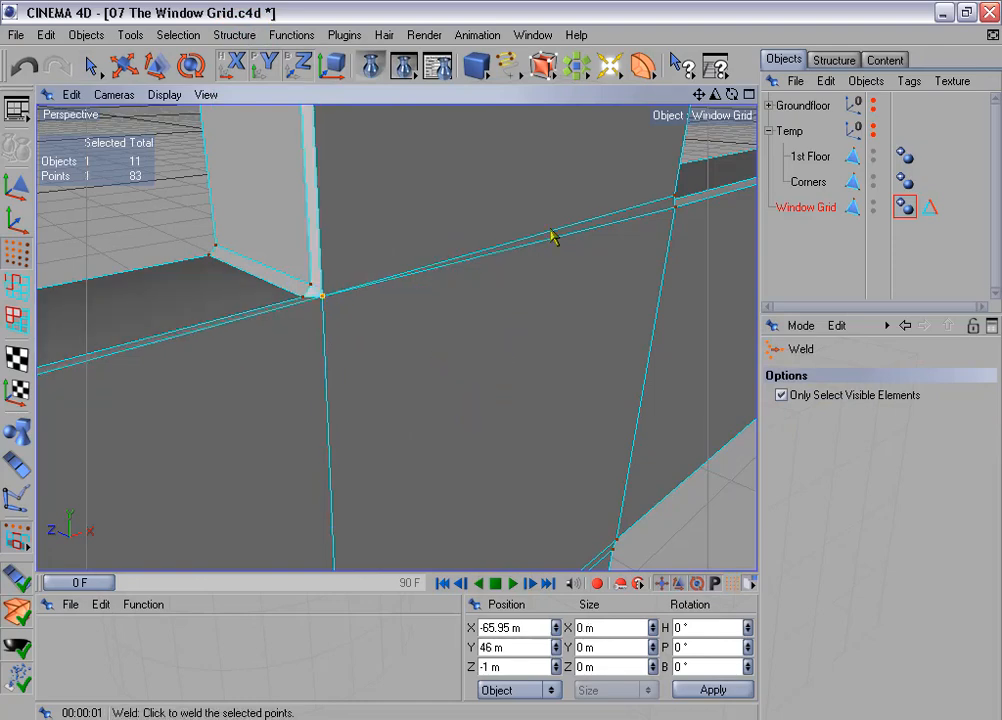
Weld the two front points at the lower-left corner of the left bar crossing.
left_click_drag(553, 237, 538, 155, "alt")
middle_click_drag(553, 237, 562, 112, "alt")
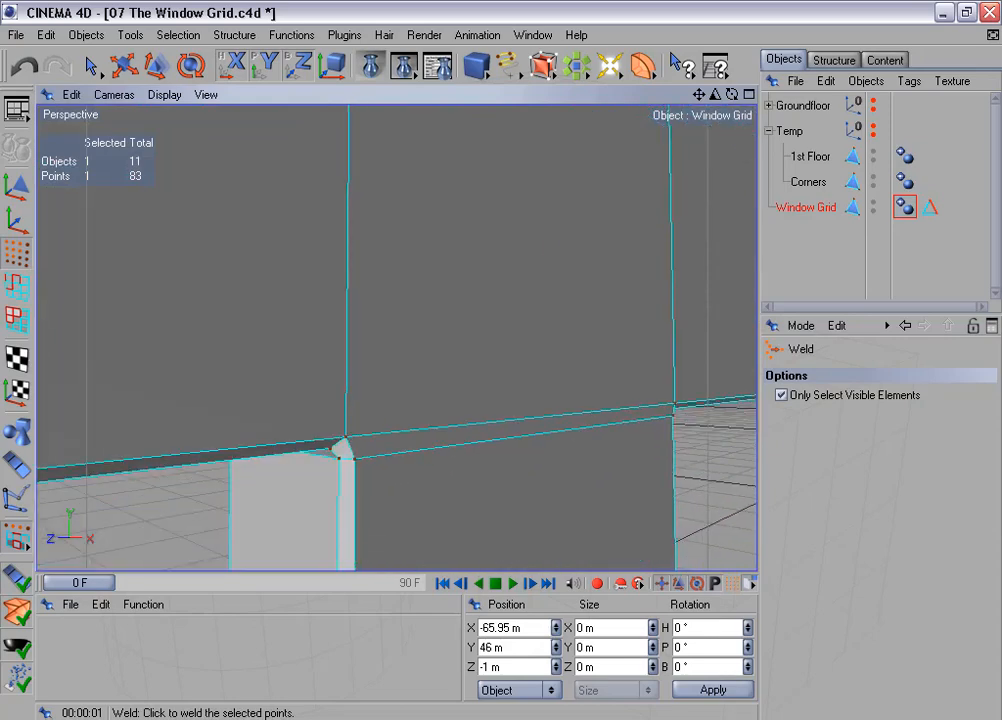
left_click_drag(558, 225, 552, 160, "alt")
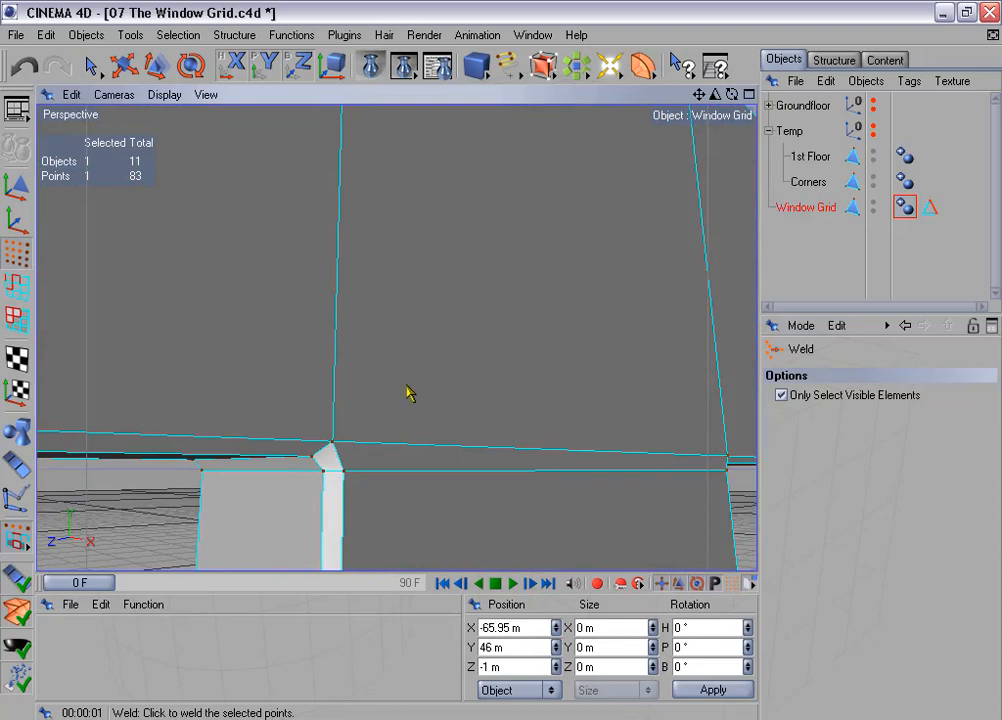
key("space")
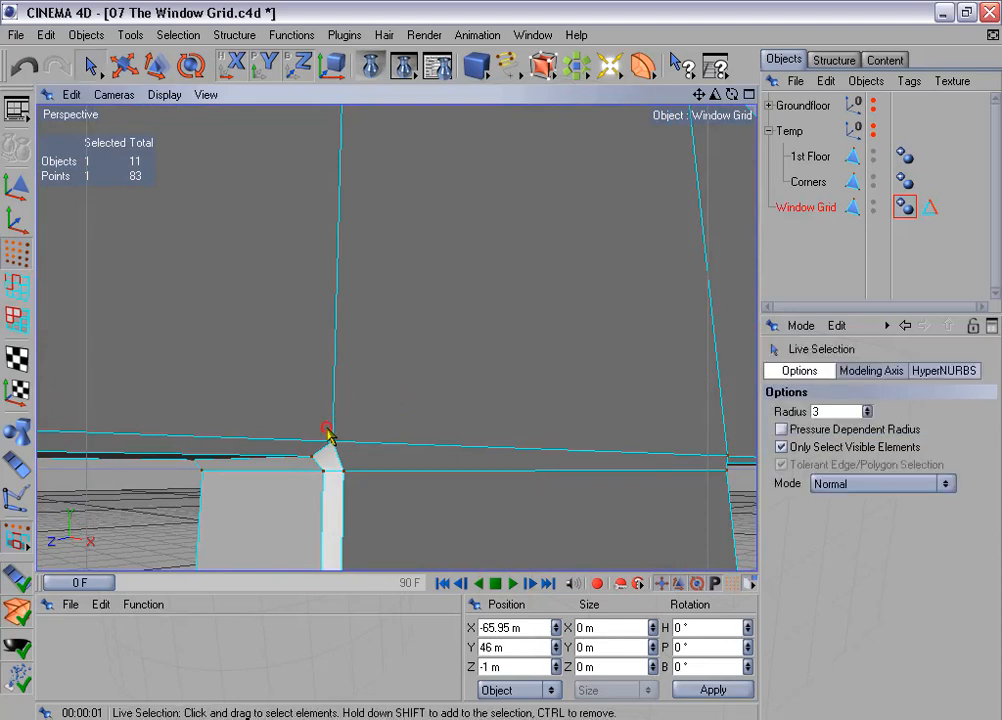
left_click(344, 475, "shift")
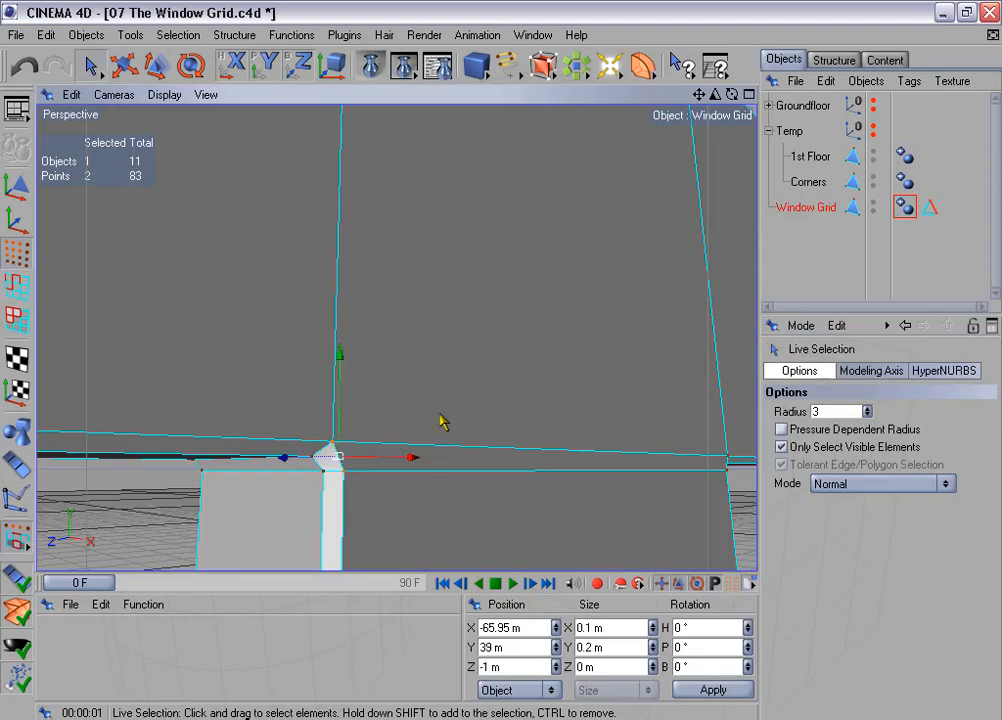
key("space")
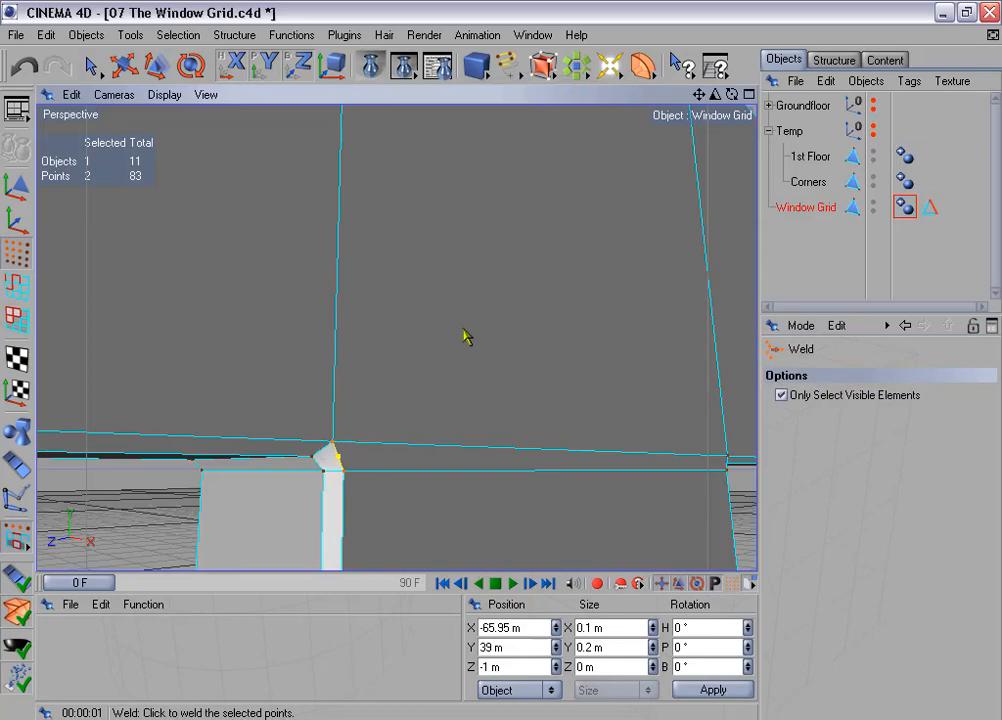
left_click(449, 395)
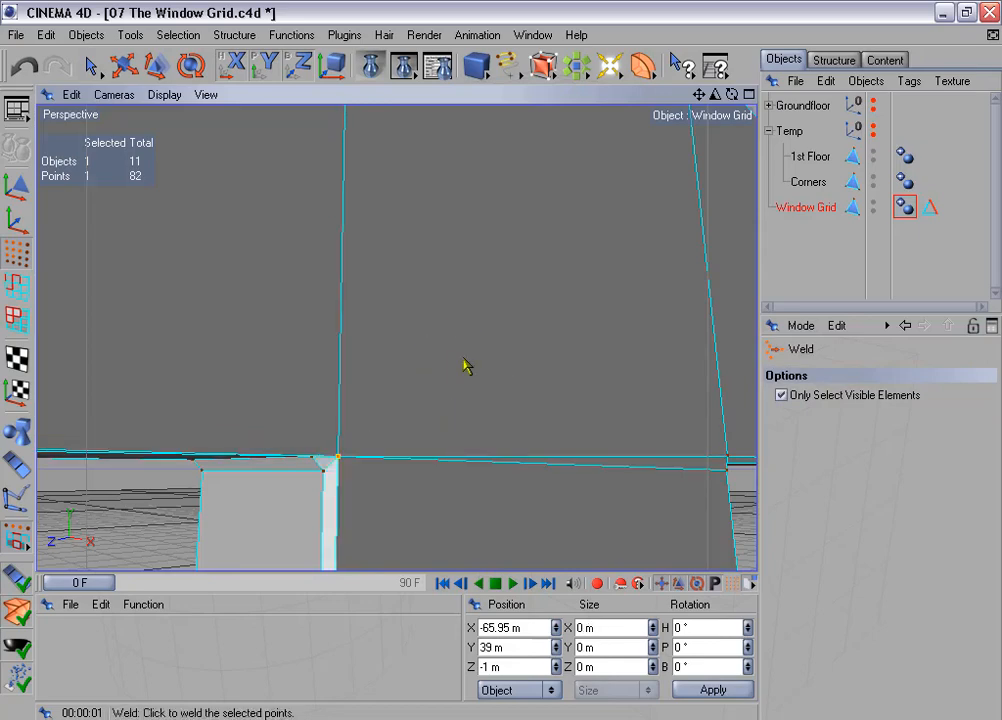
Weld the two front points at the lower-right corner of the left bar crossing.
left_click_drag(501, 360, 340, 368, "alt")
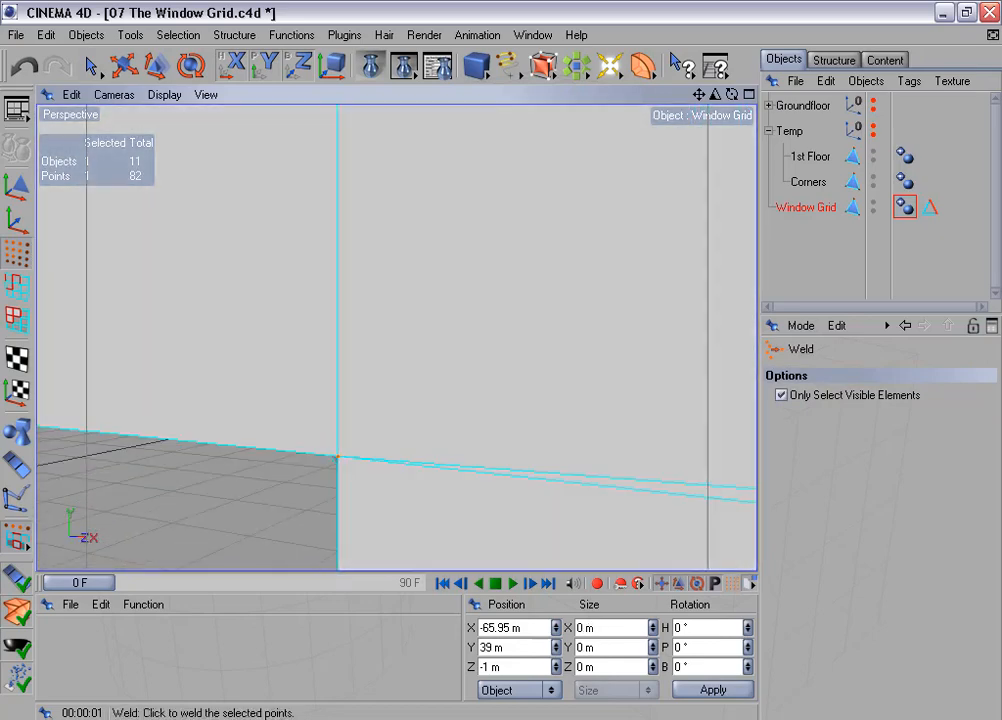
middle_click_drag(340, 368, 170, 358, "alt")
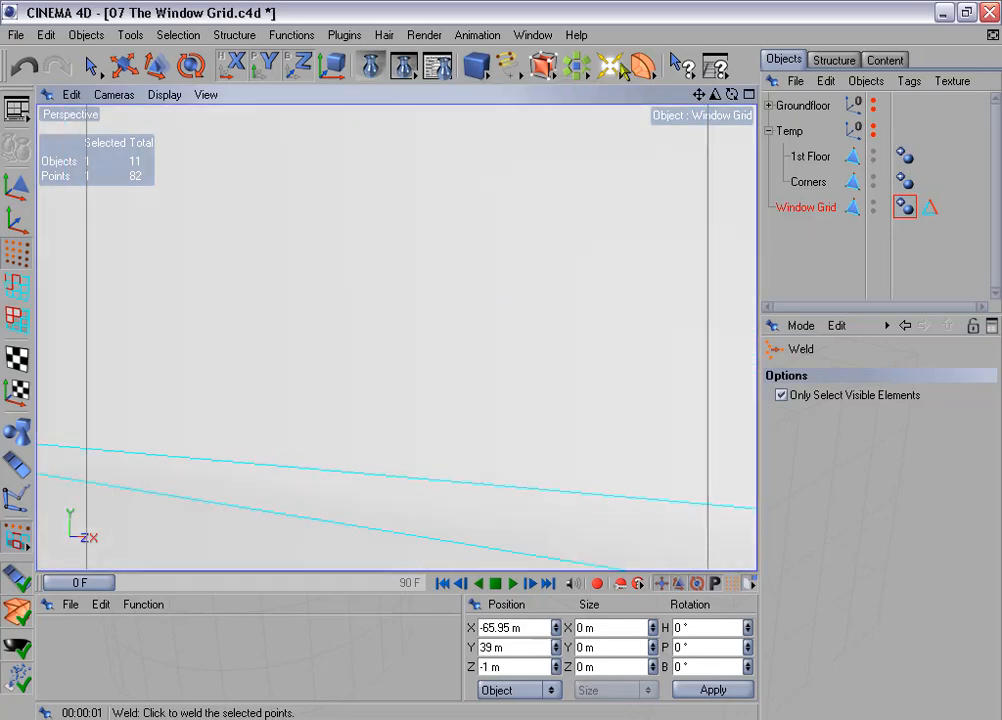
left_click_drag(714, 96, 650, 100)
left_click_drag(501, 361, 530, 345, "alt")
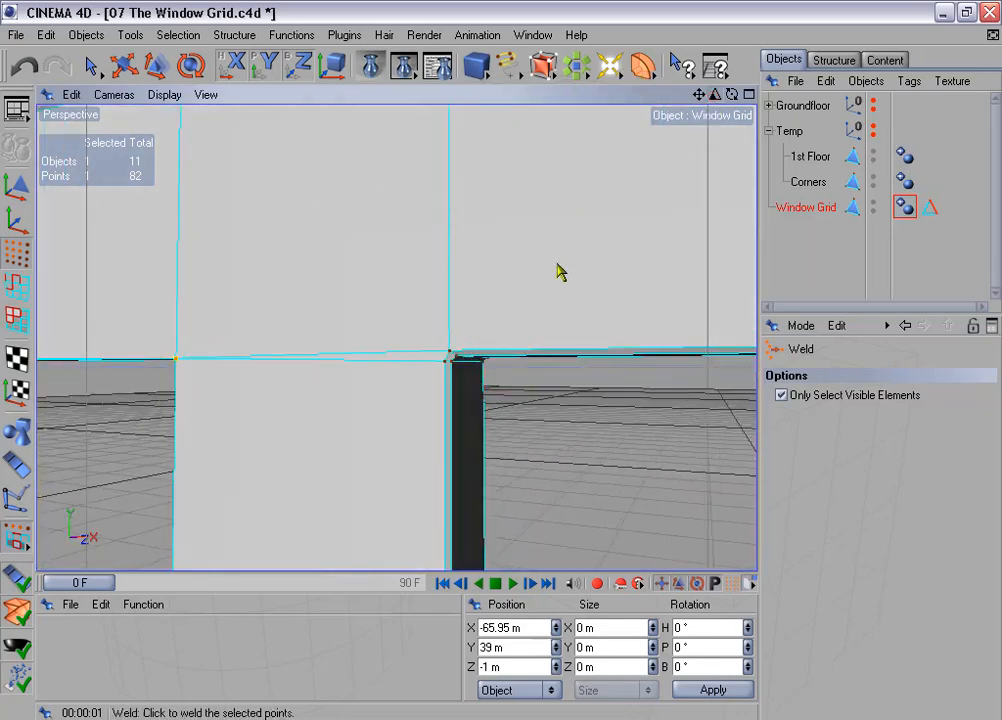
key("space")
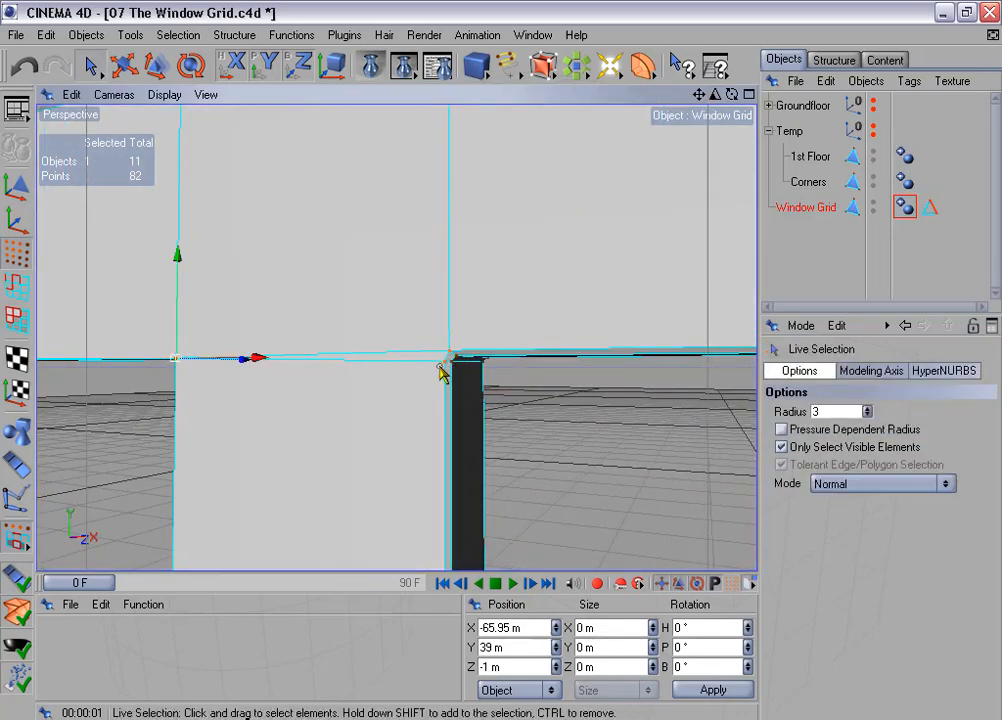
left_click_drag(440, 368, 436, 373)
key("space")
left_click(447, 356)
Weld the two front points at the upper-right corner of the left bar crossing.
middle_click_drag(485, 247, 423, 546, "alt")
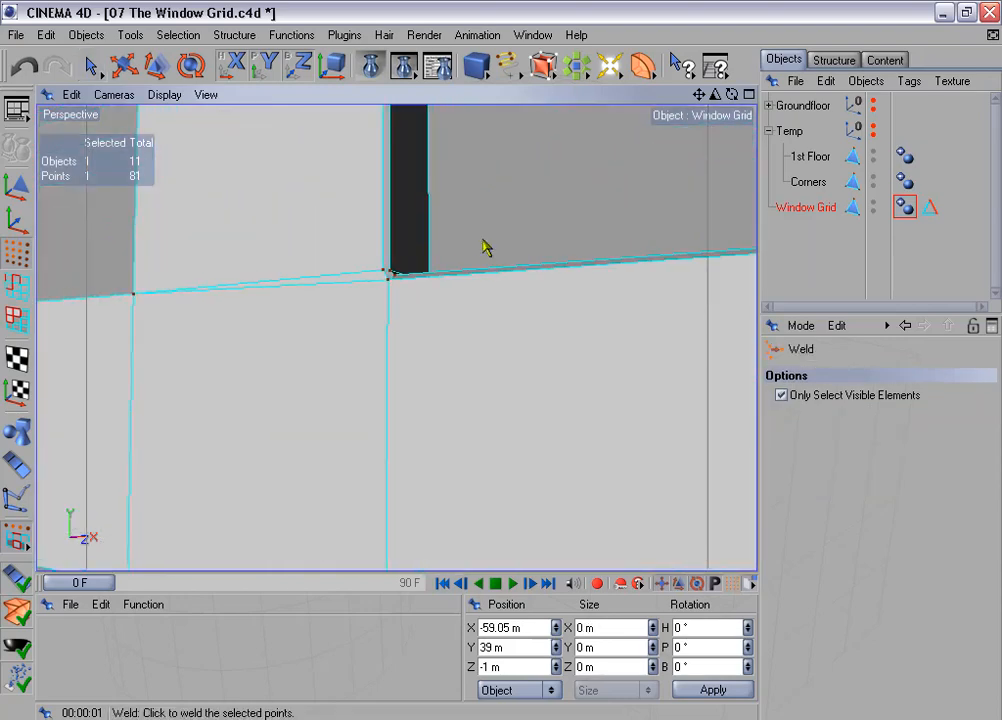
key("space")
left_click_drag(384, 274, 391, 291)
key("space")
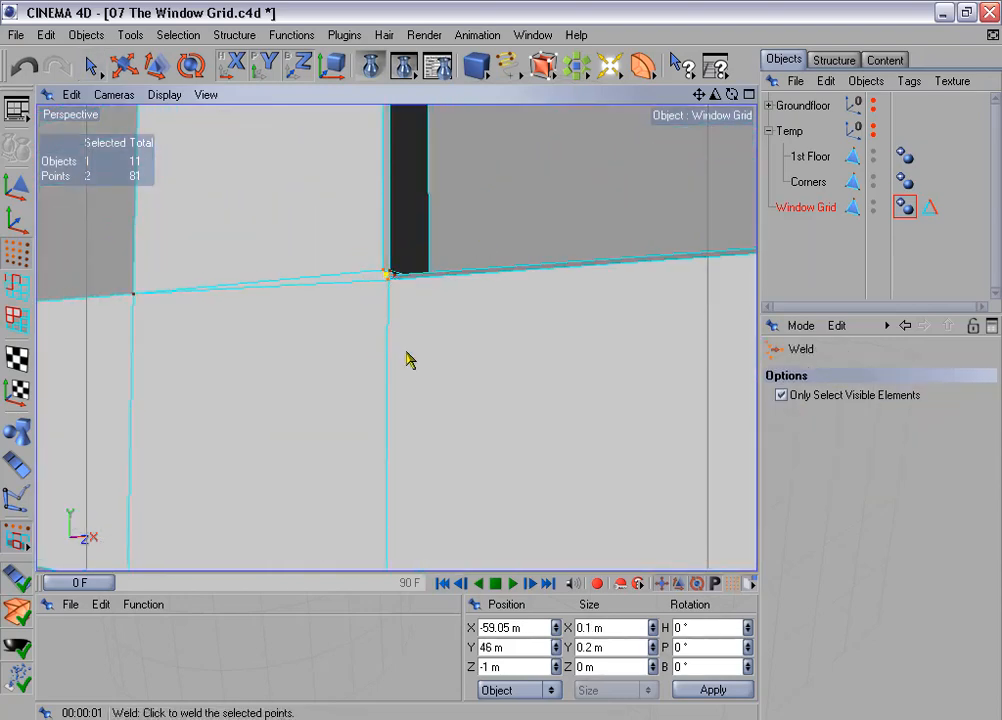
left_click(406, 353)
left_click_drag(496, 319, 545, 395, "alt")
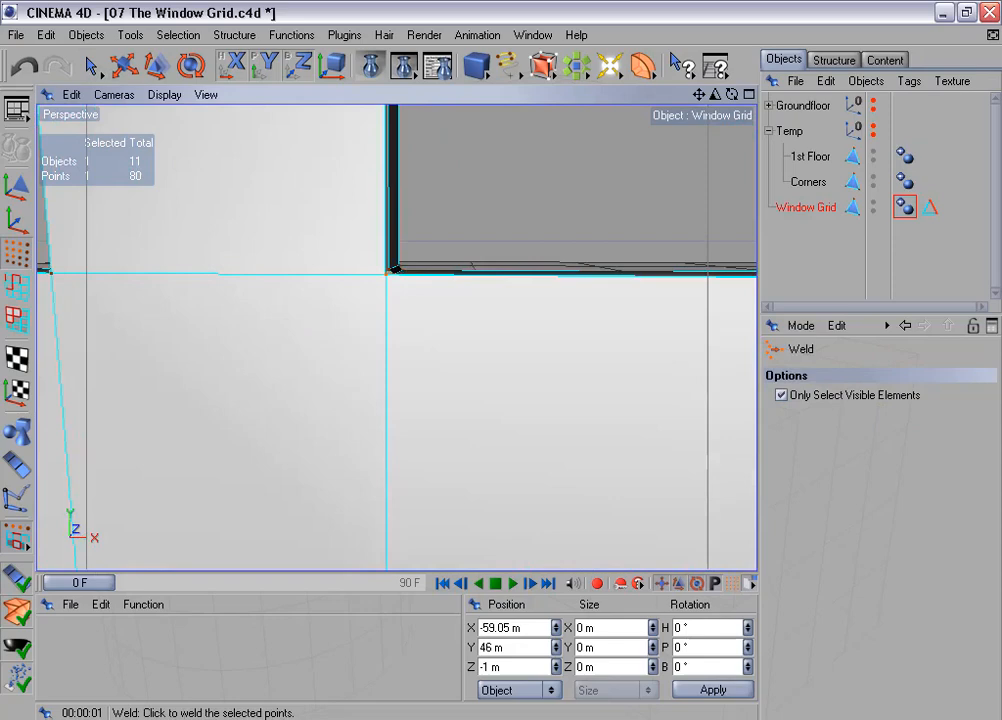
Show the front view in Lines display around the left bar crossing and the horizontal bar's left end.
middle_click(424, 372)
middle_click(497, 438)
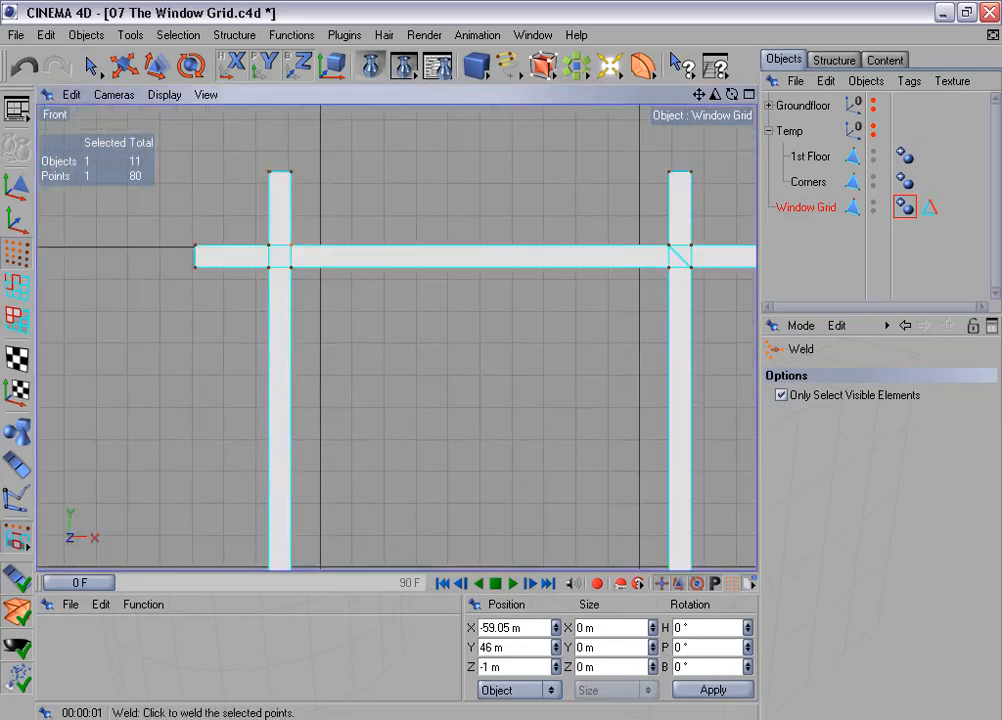
middle_click_drag(190, 215, 324, 312, "alt")
scroll(324, 312, "up", 10)
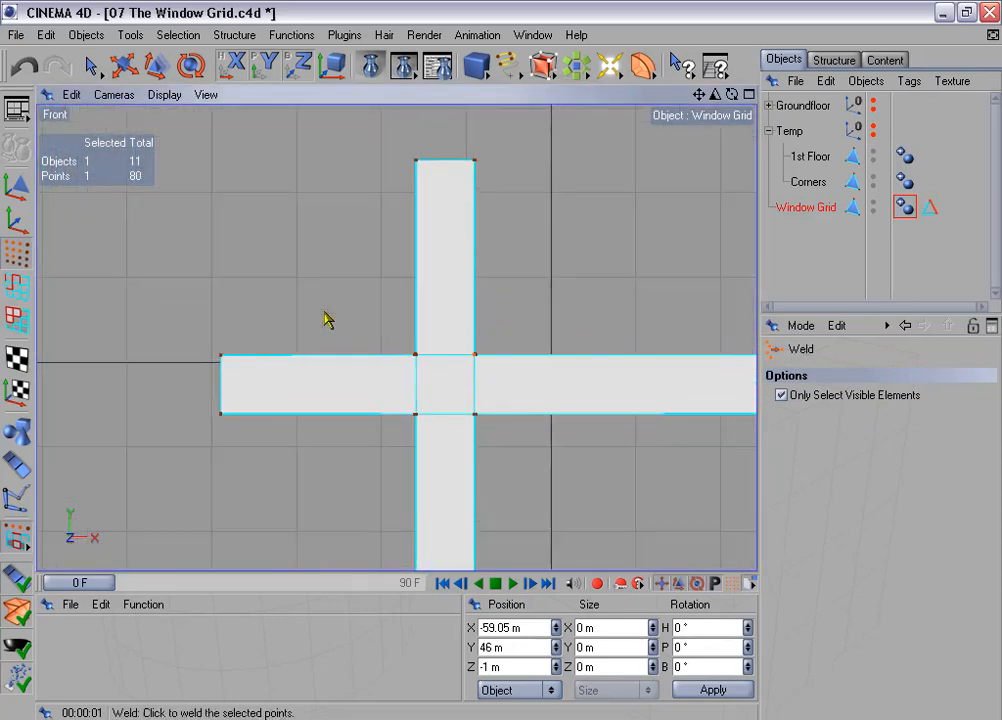
scroll(324, 320, "up", 4)
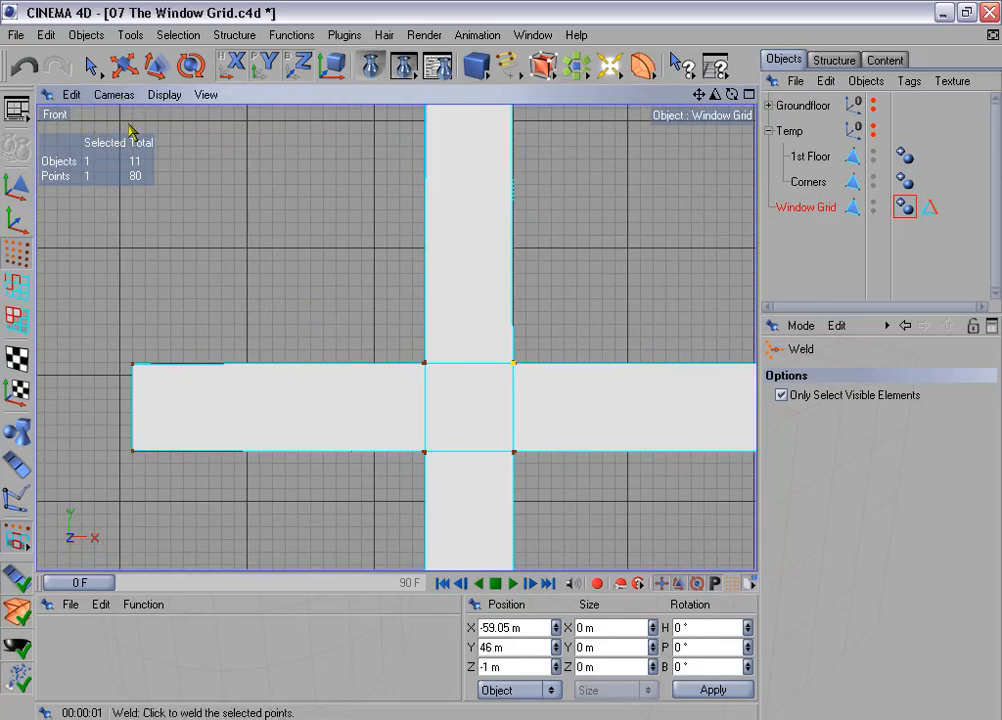
left_click(164, 95)
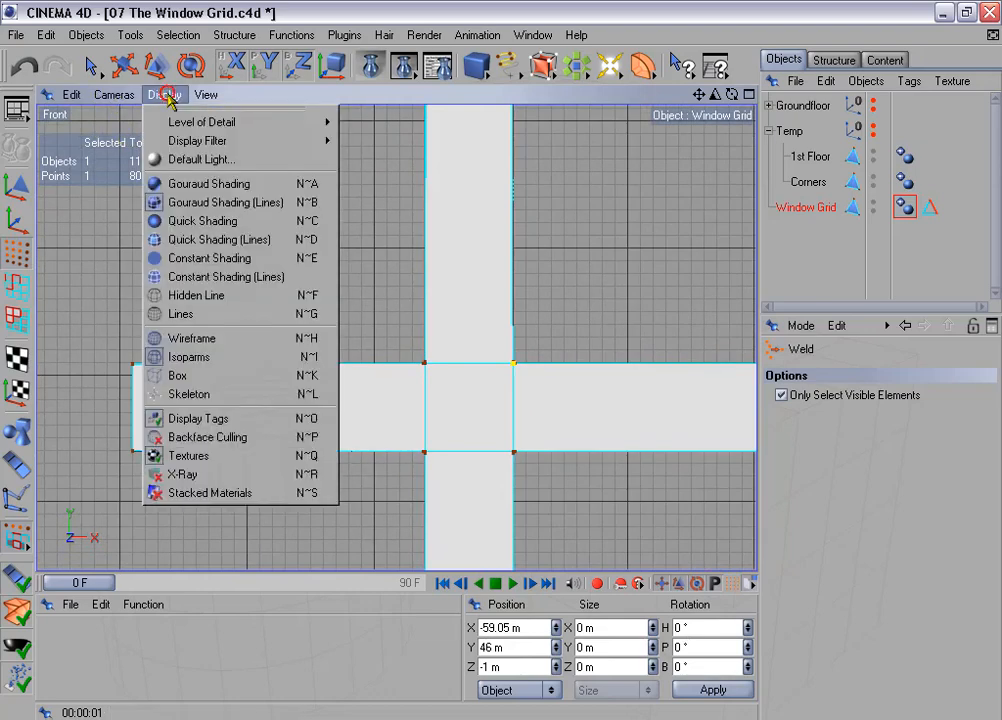
left_click(223, 318)
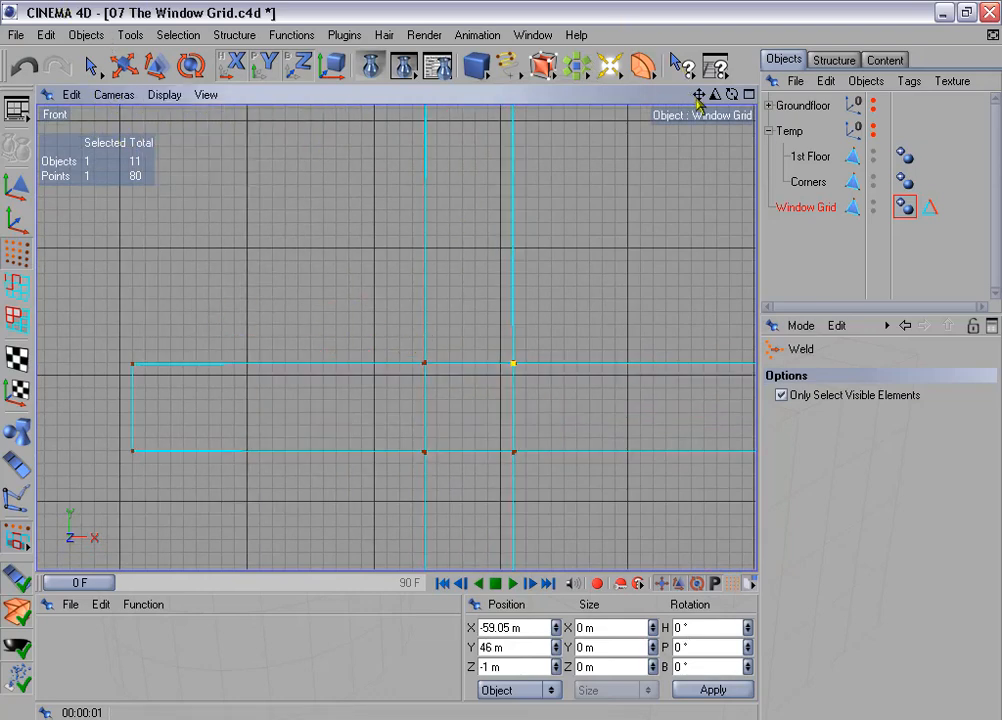
left_click_drag(716, 96, 800, 96)
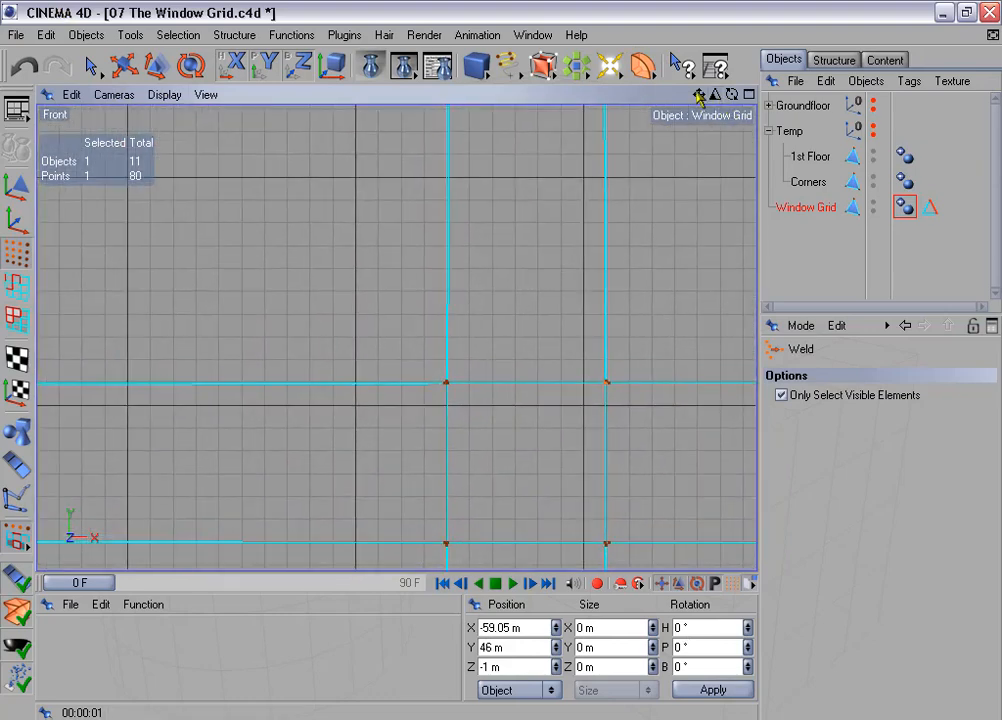
middle_click_drag(462, 312, 736, 252, "alt")
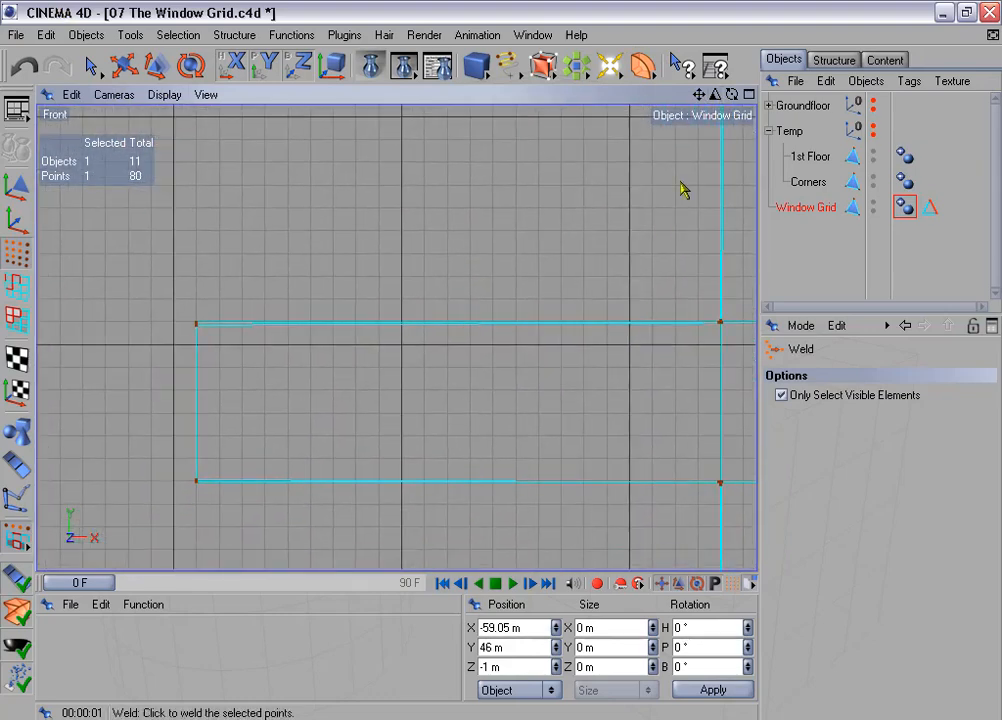
left_click_drag(716, 95, 758, 95)
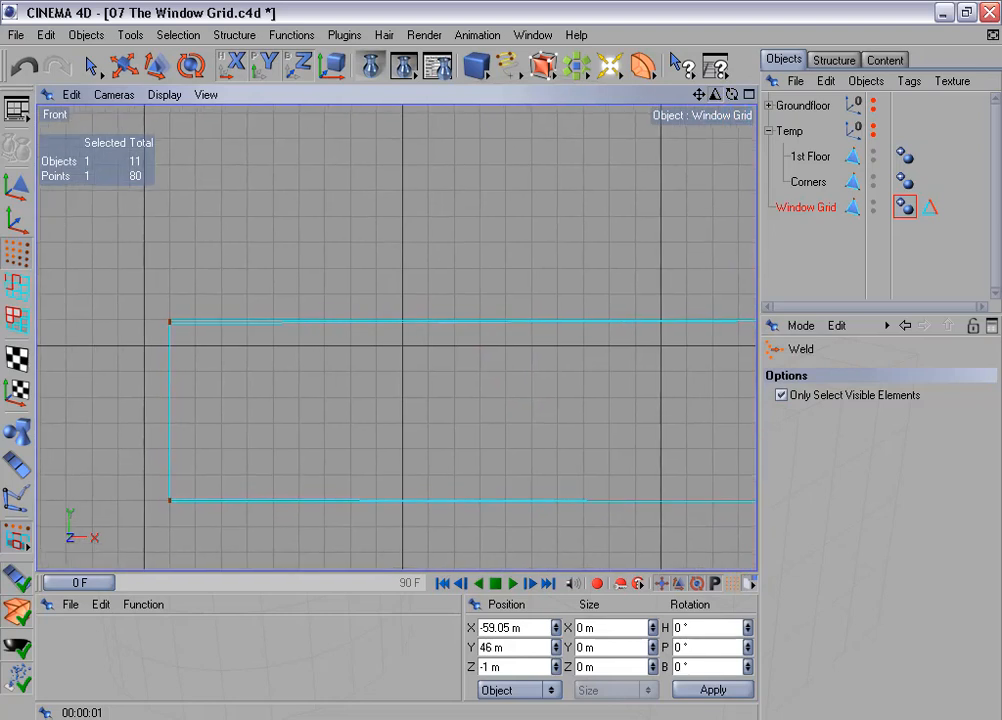
middle_click_drag(698, 251, 622, 240, "alt")
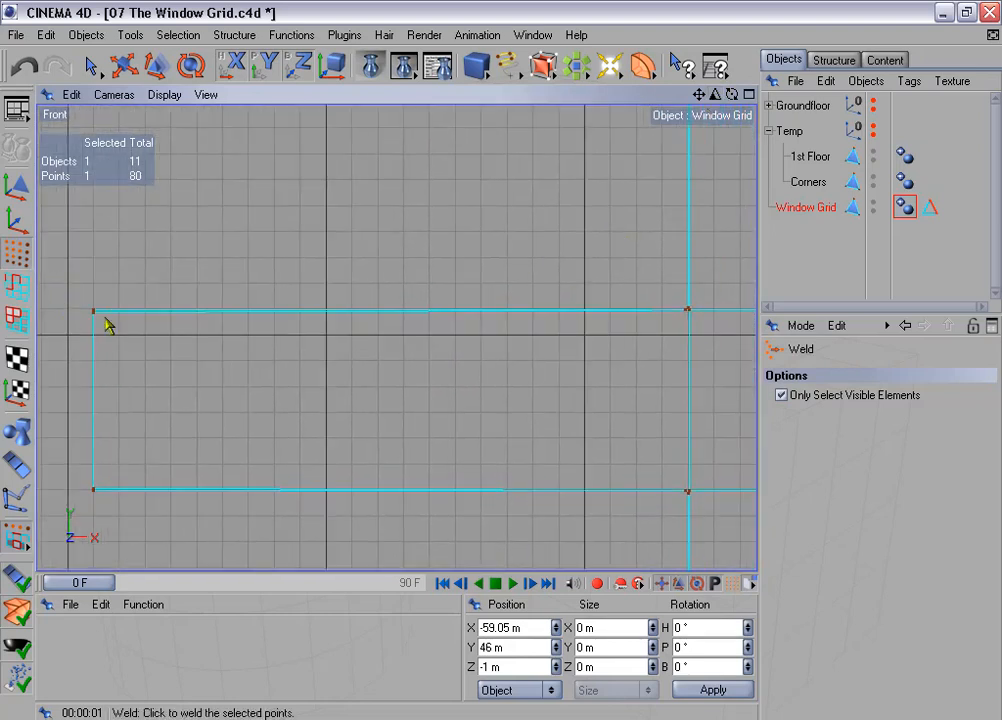
Select the four welded front points at the corners of the left bar crossing in the perspective view.
middle_click(662, 300)
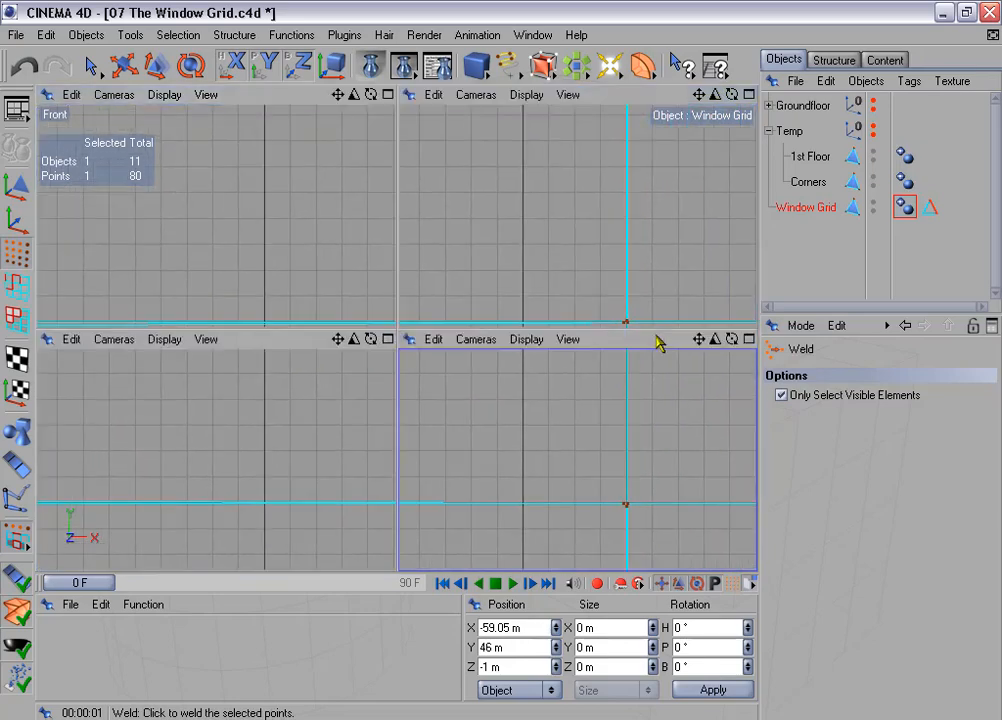
middle_click(246, 224)
left_click_drag(459, 257, 630, 310, "alt")
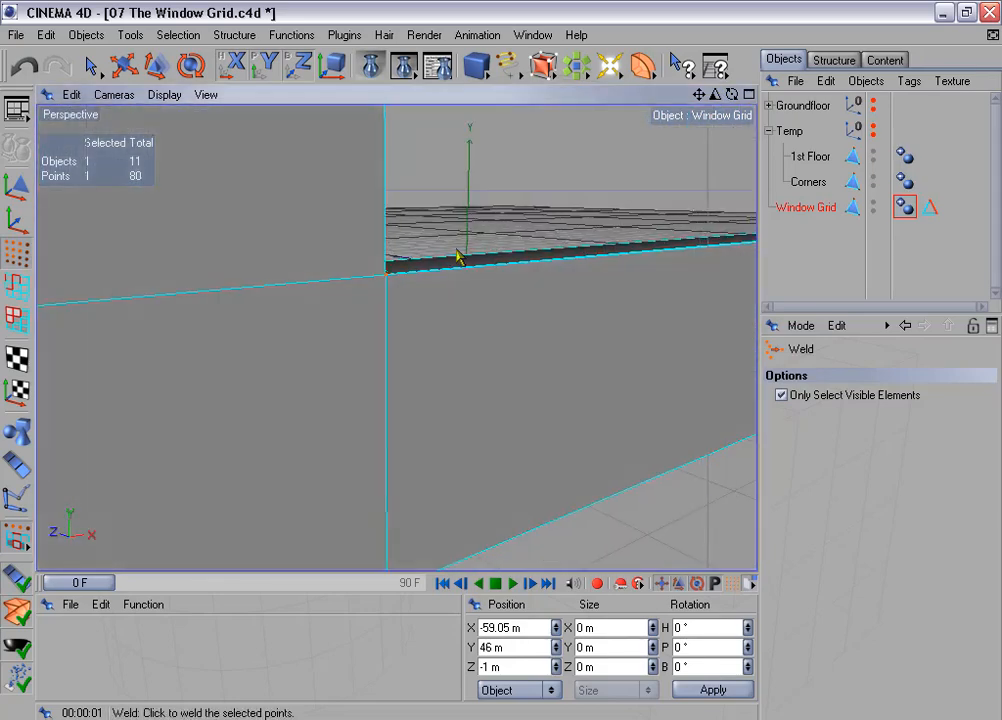
middle_click_drag(459, 257, 685, 243, "alt")
left_click(91, 66)
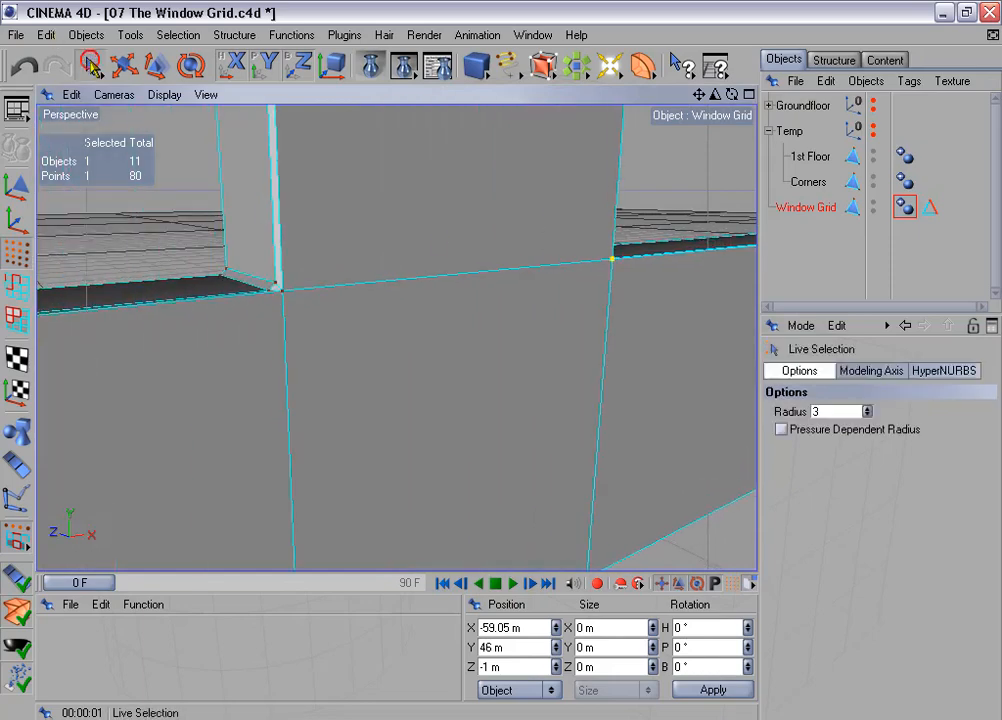
left_click(284, 292)
middle_click_drag(295, 308, 304, 10, "alt")
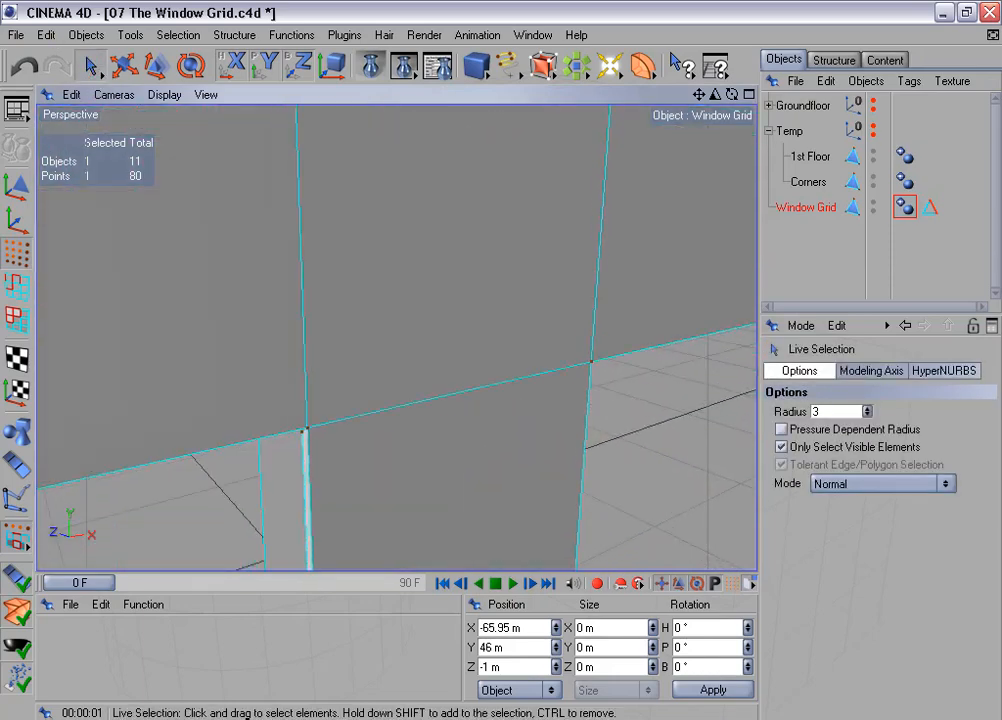
left_click(308, 427, "shift")
left_click_drag(624, 270, 480, 270, "alt")
middle_click_drag(626, 270, 313, 216, "alt")
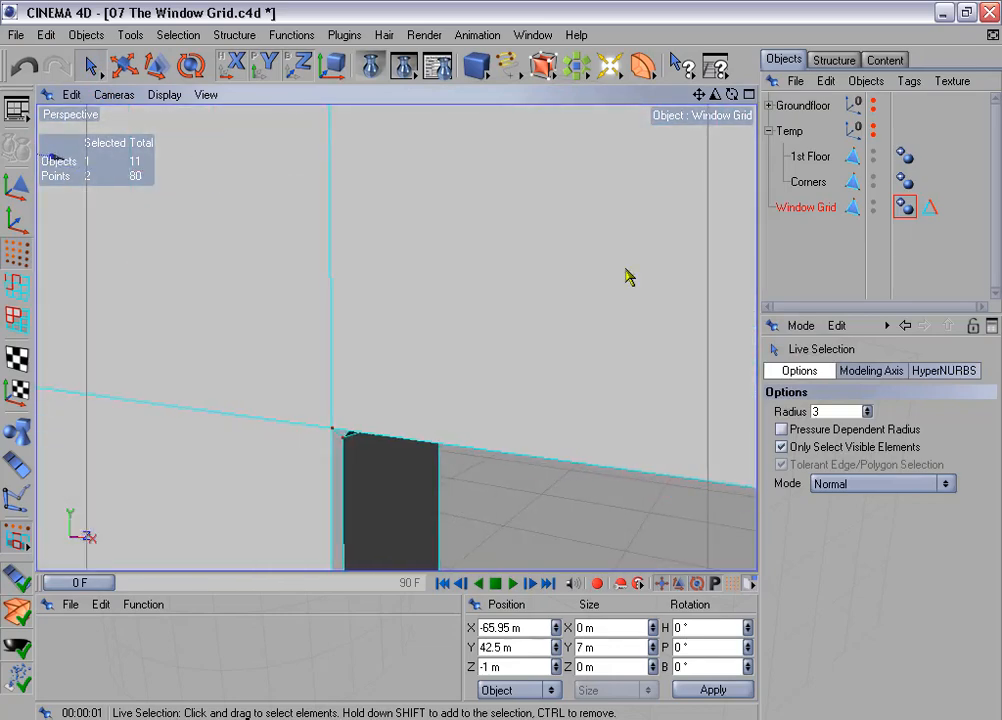
left_click(332, 428, "shift")
middle_click_drag(392, 306, 404, 406, "alt")
middle_click_drag(346, 110, 357, 364, "alt")
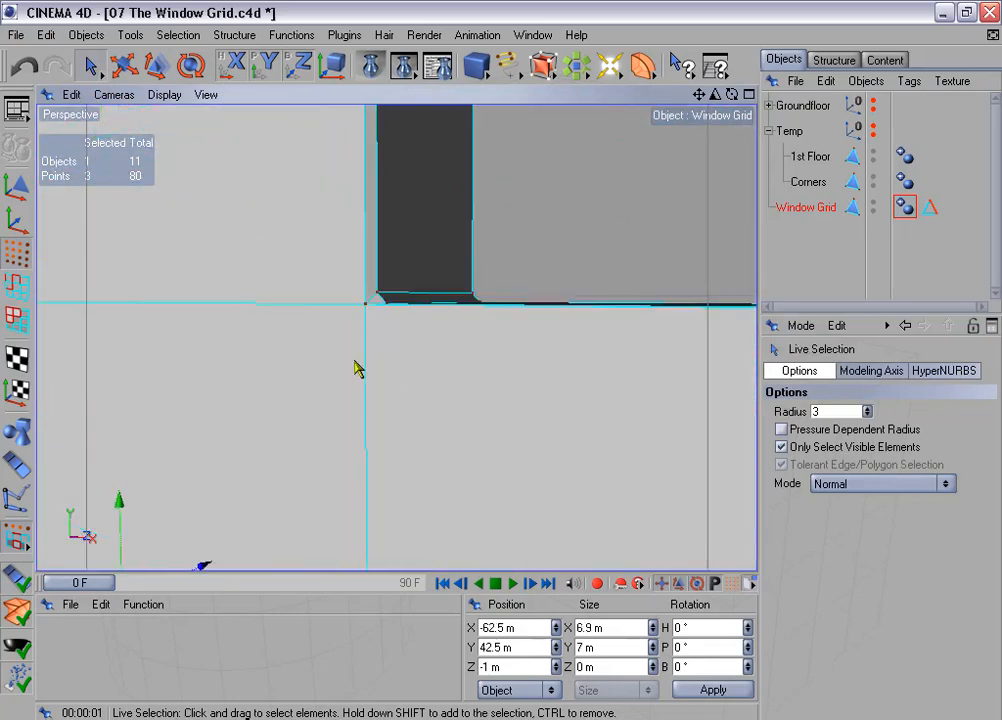
left_click(365, 304, "shift")
Scale the four crossing points inward in the front view to about 6.76 m in Y and 6.75 m in X.
middle_click(420, 358)
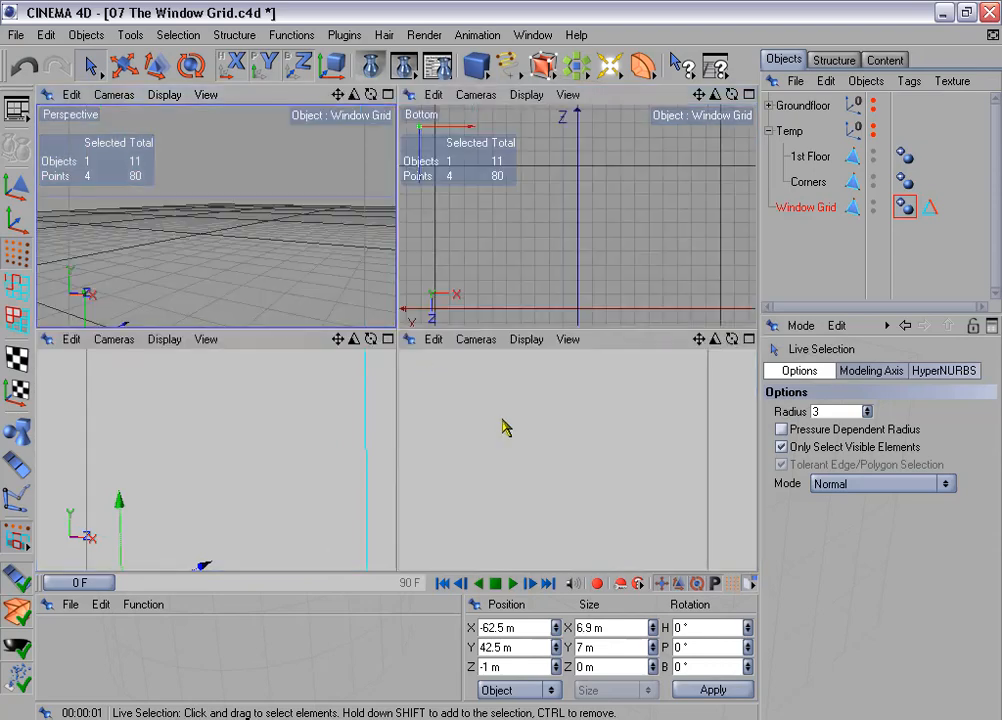
middle_click(514, 428)
middle_click_drag(572, 395, 312, 357, "alt")
left_click_drag(718, 92, 562, 80)
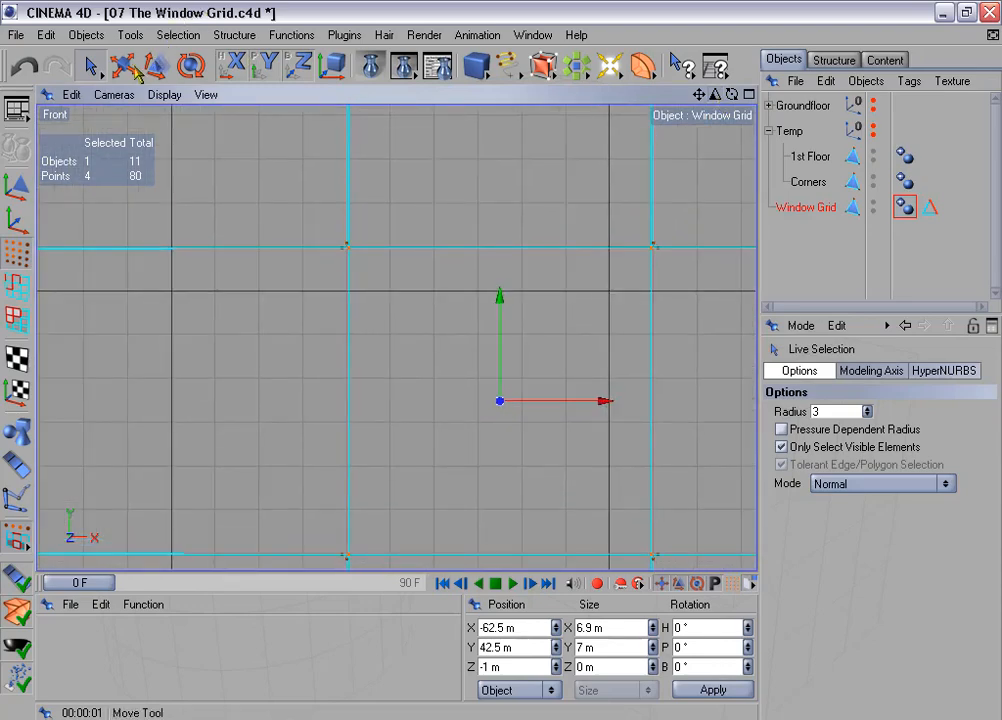
left_click(156, 66)
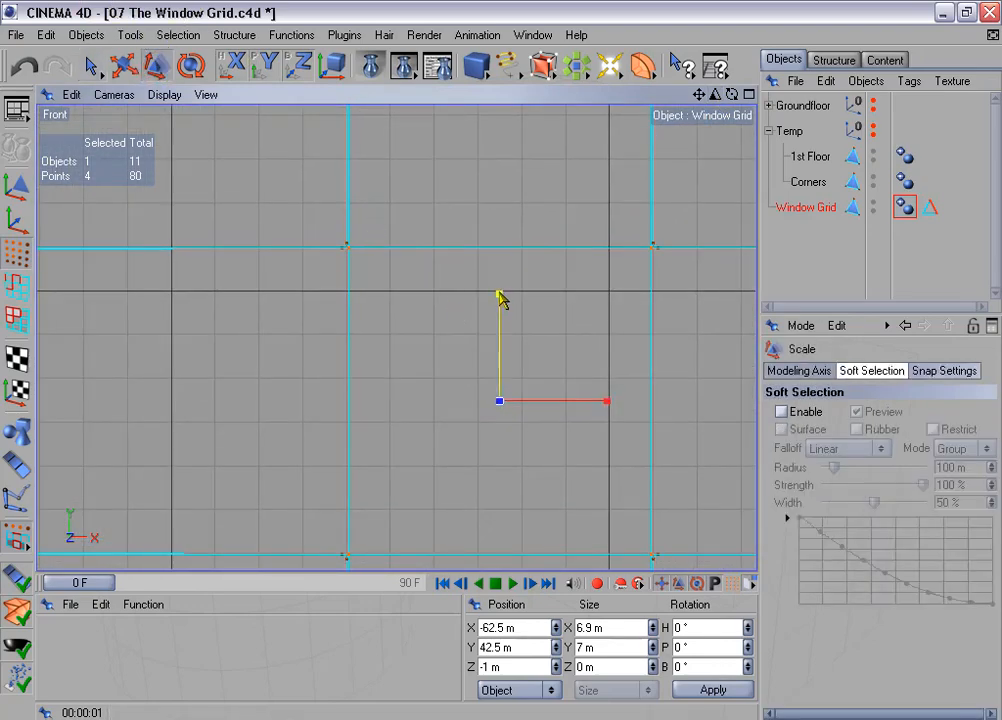
left_click_drag(500, 296, 491, 302)
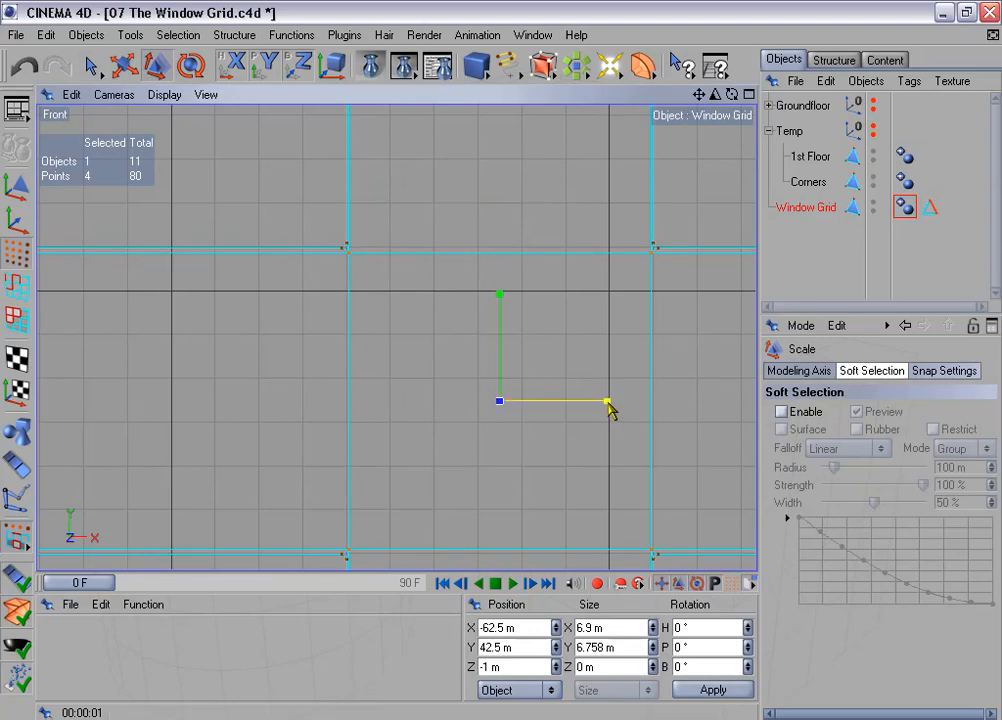
left_click_drag(608, 402, 605, 402)
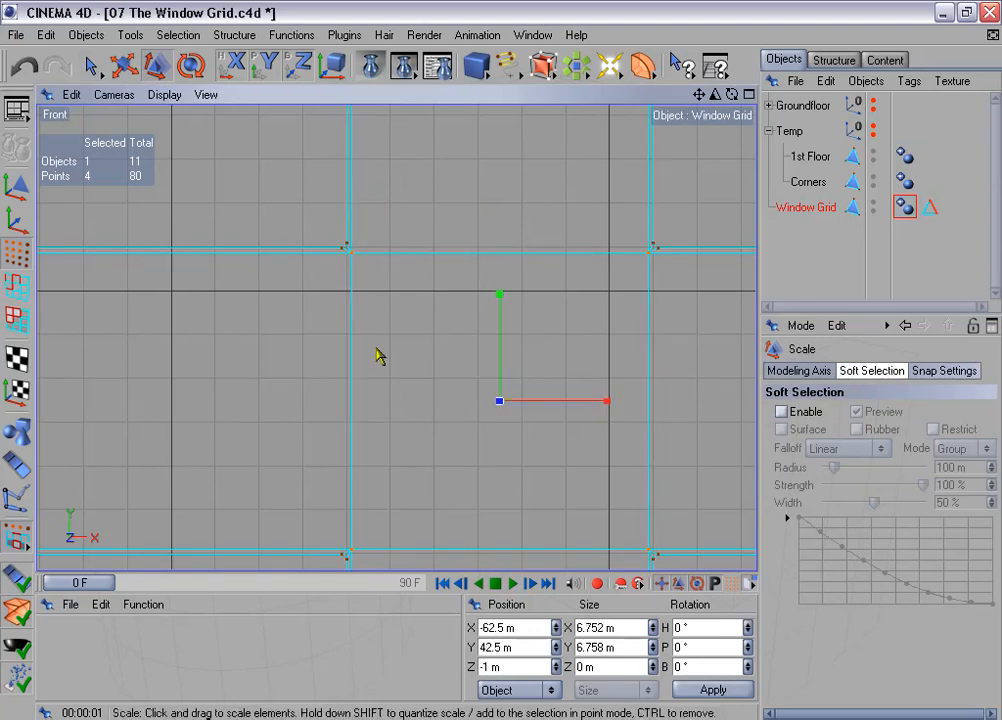
Copy the Y position of the front bevel point at the upper corner of the horizontal bar's left end.
scroll(380, 356, "down", 1)
middle_click_drag(380, 356, 396, 289, "alt")
left_click(90, 66)
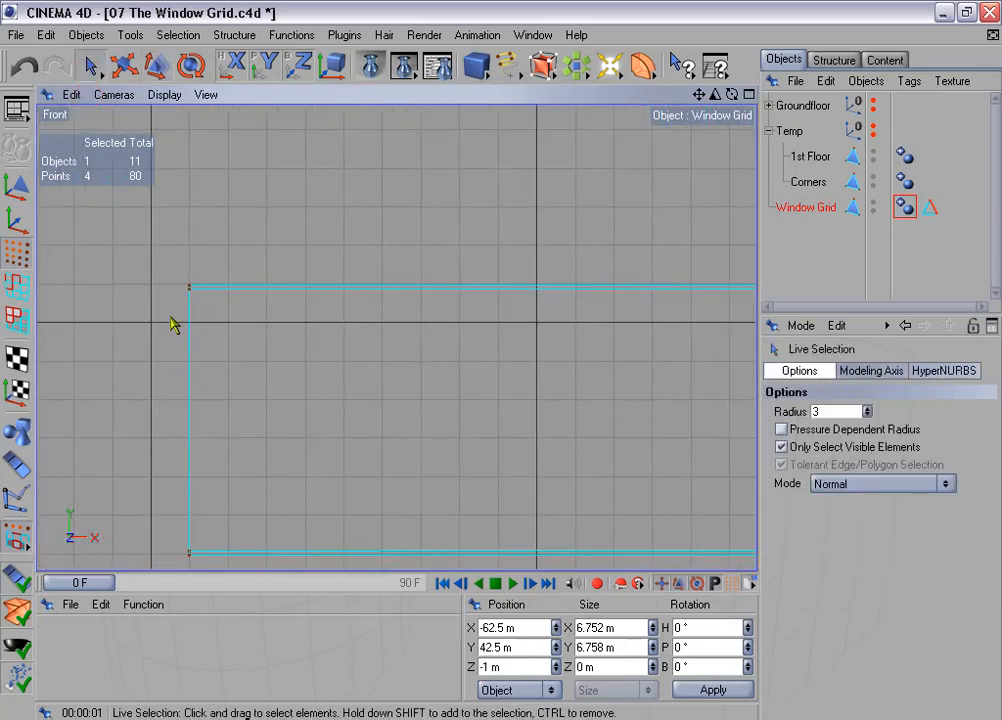
left_click(191, 291)
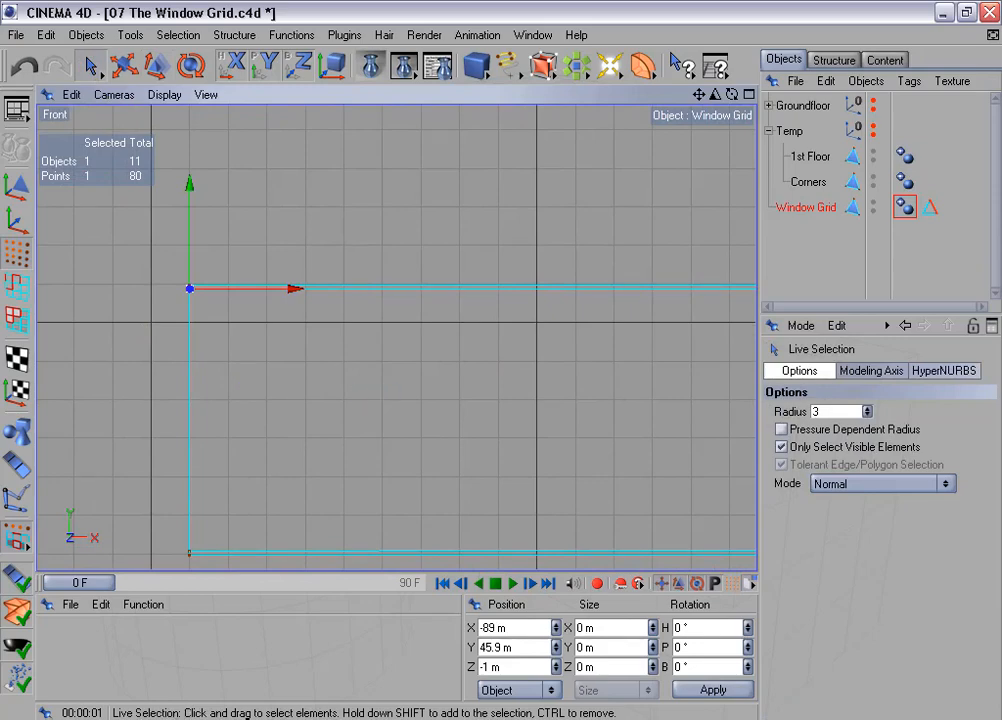
middle_click_drag(554, 514, 393, 427, "alt")
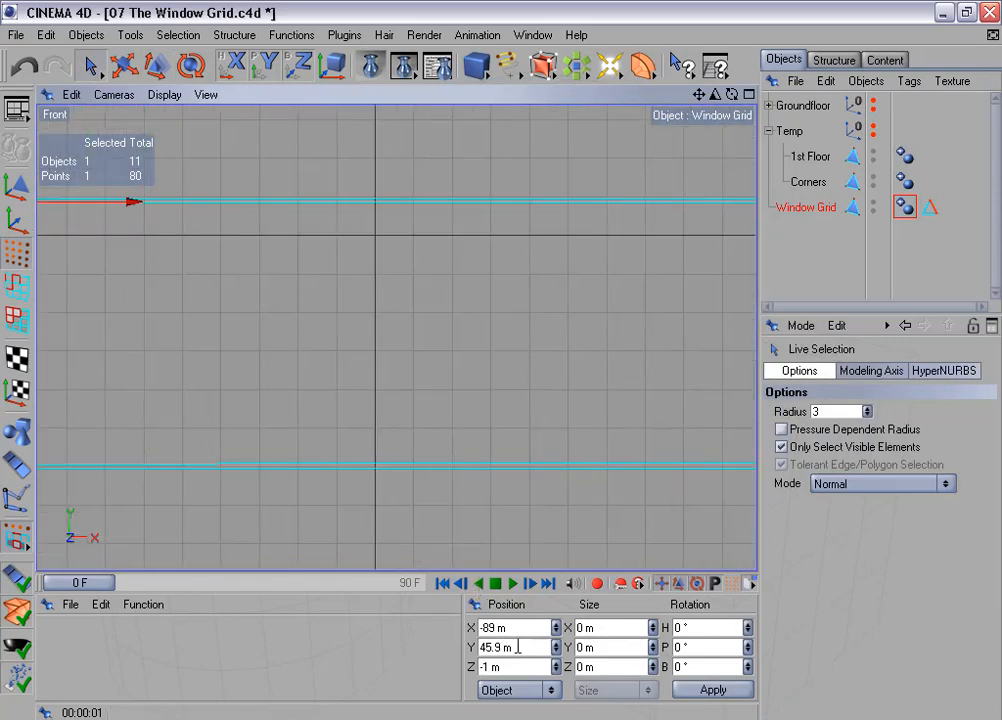
left_click_drag(517, 647, 464, 636)
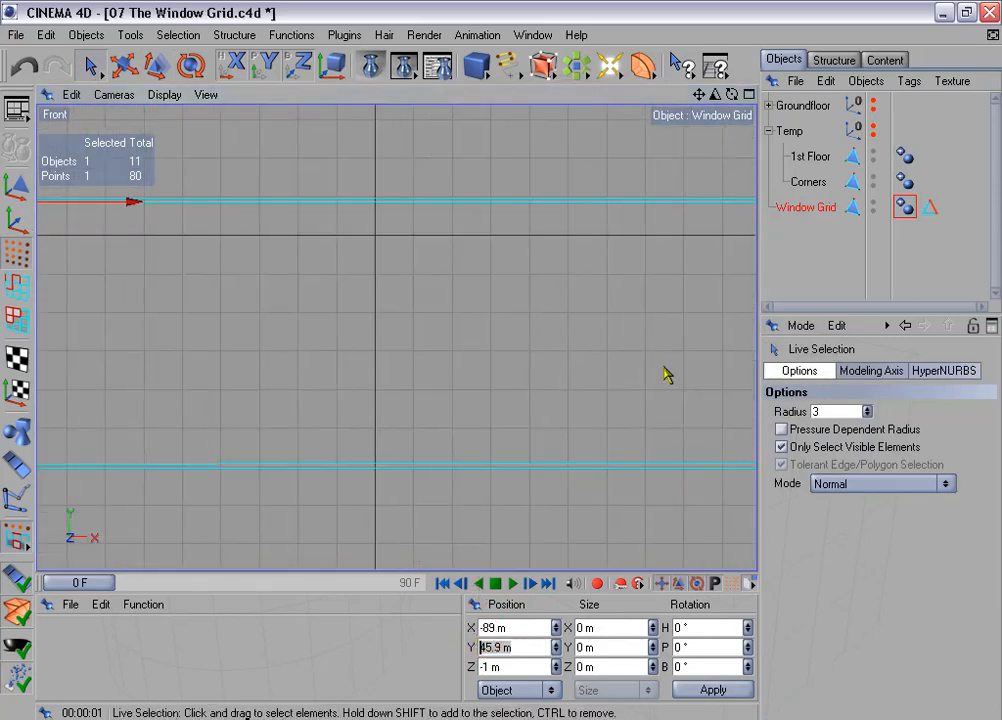
middle_click_drag(664, 371, 377, 370, "alt")
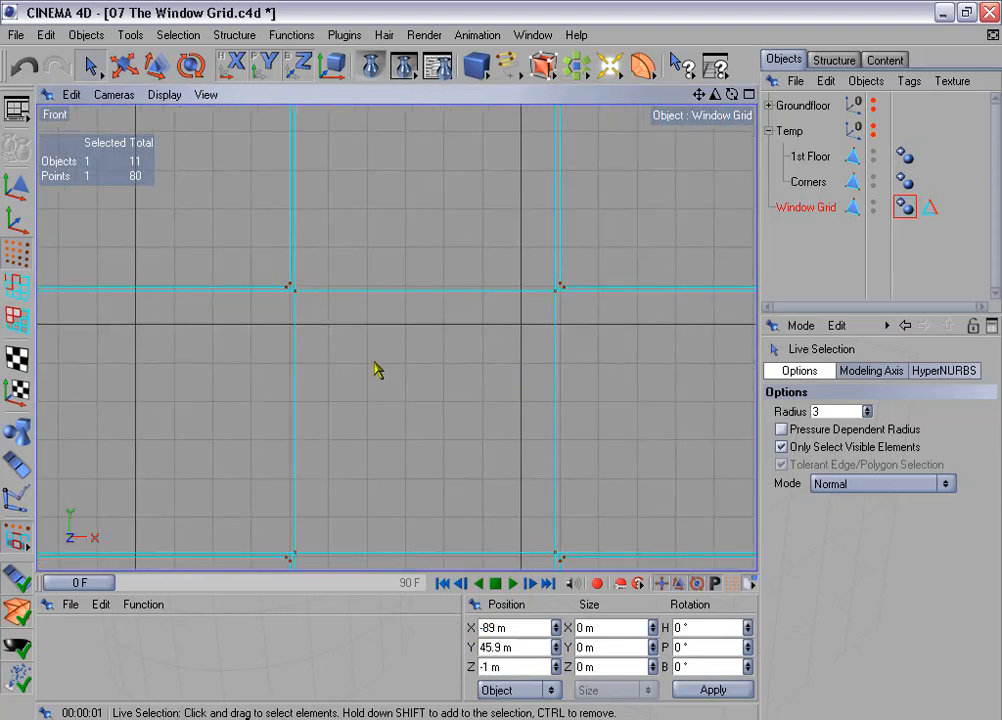
Set the Y position of the crossing's two upper front points to 45.9 m.
left_click(294, 290)
left_click(556, 293, "shift")
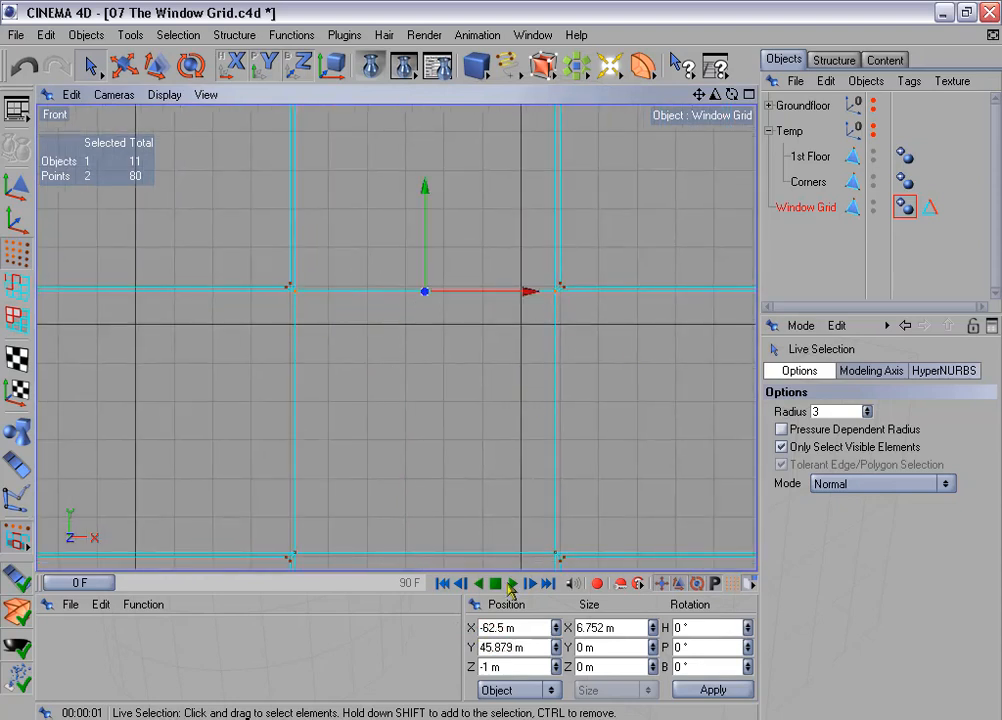
key("Tab")
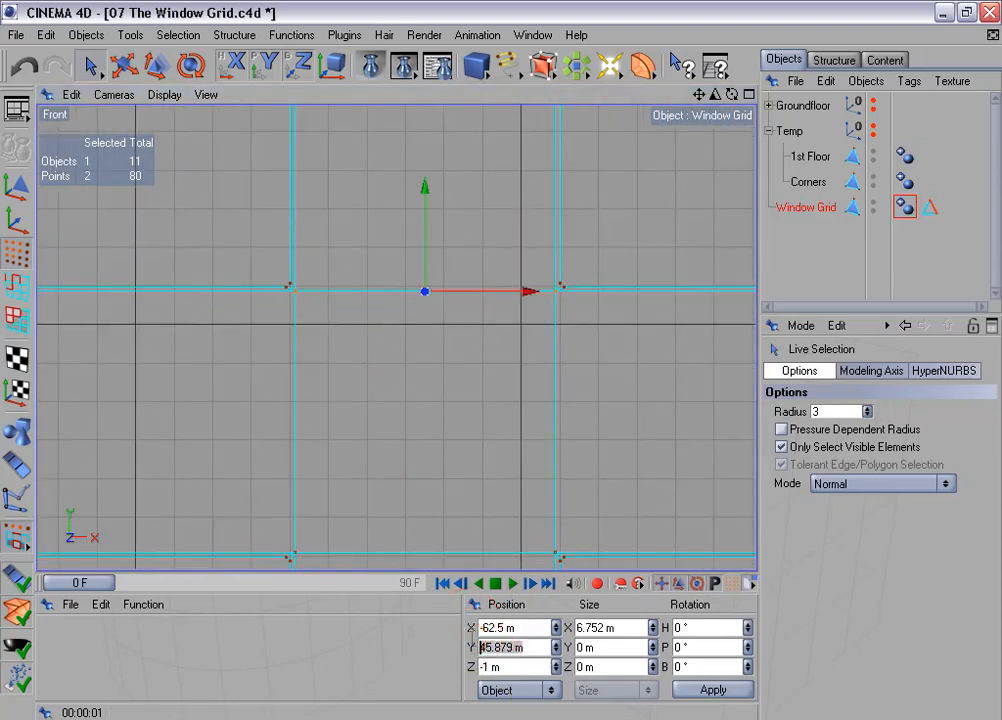
type("45.9 m")
left_click(602, 650)
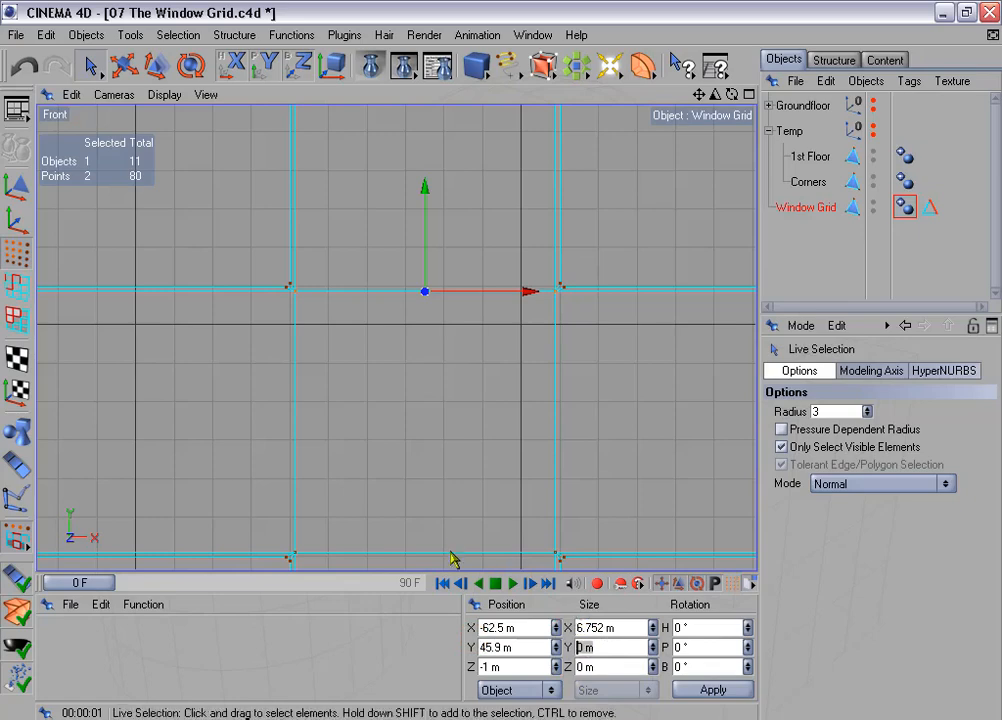
left_click(721, 692)
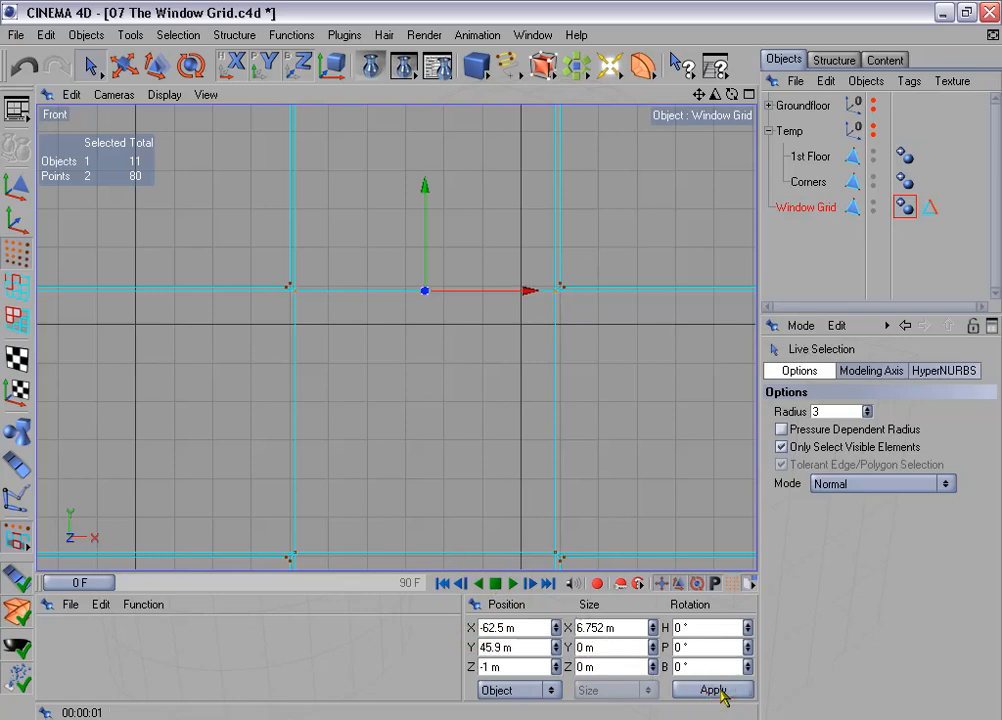
Copy the Y position of the front bevel point at the lower corner of the horizontal bar's left end.
middle_click_drag(560, 452, 563, 441, "alt")
middle_click_drag(222, 421, 922, 268, "alt")
left_click(107, 390)
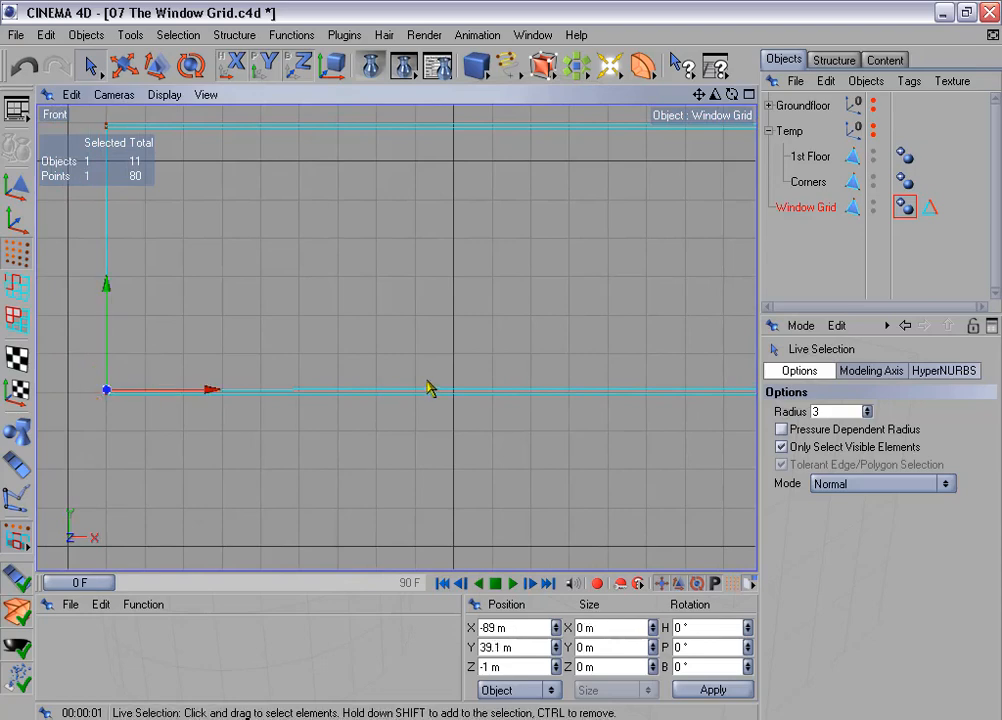
middle_click_drag(700, 378, 289, 368, "alt")
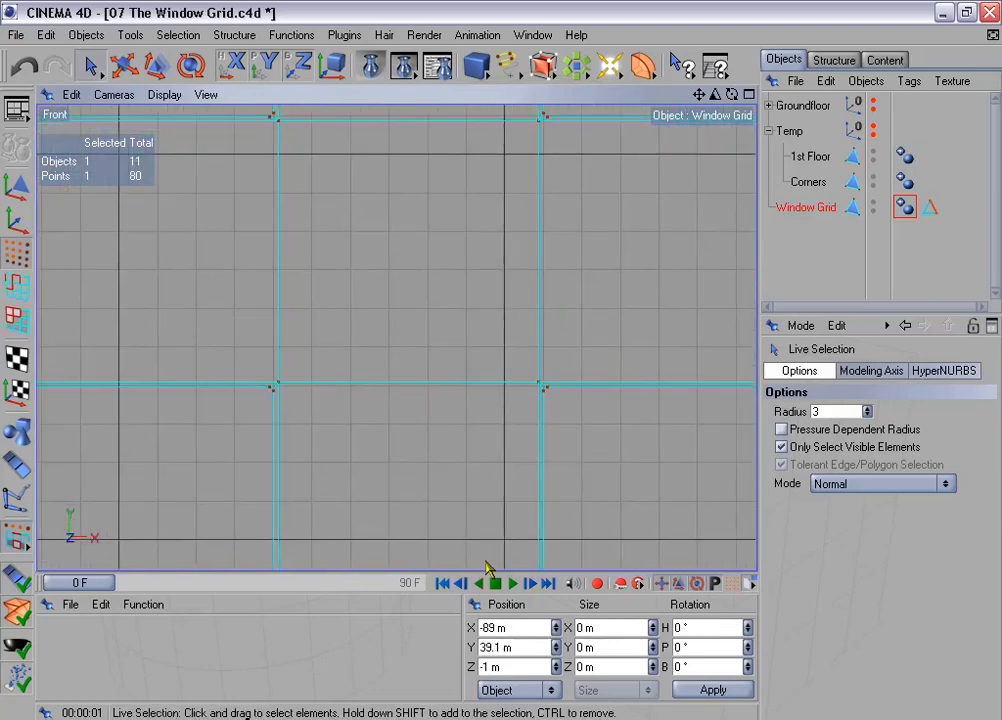
left_click_drag(527, 644, 475, 641)
key("ctrl+c")
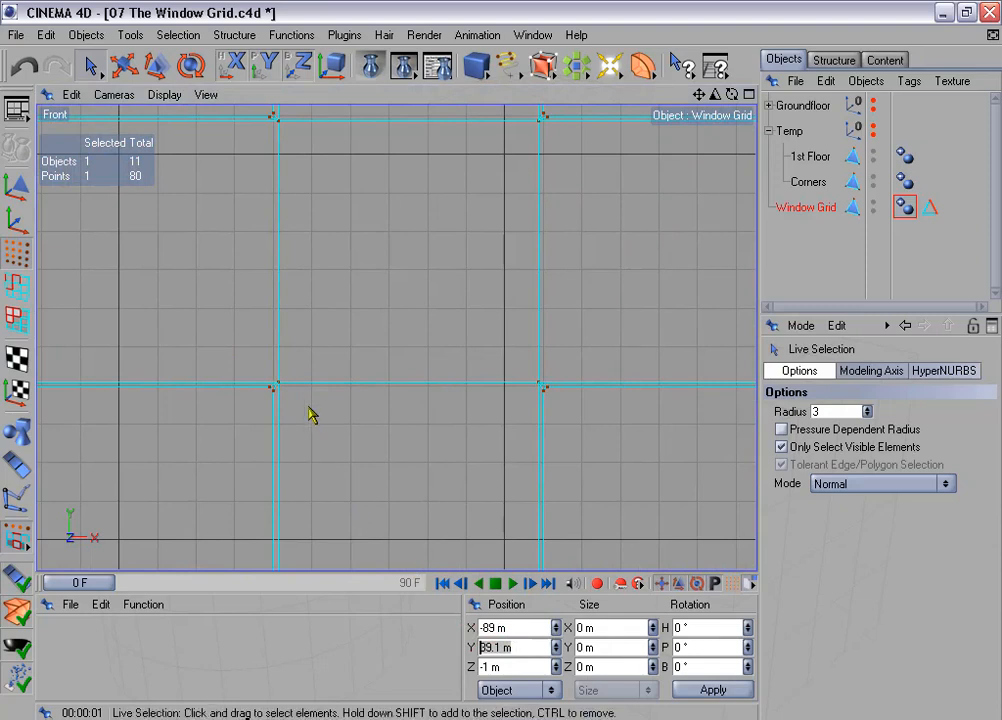
Set the Y position of the crossing's two lower front points to 39.1 m.
left_click(538, 388, "shift")
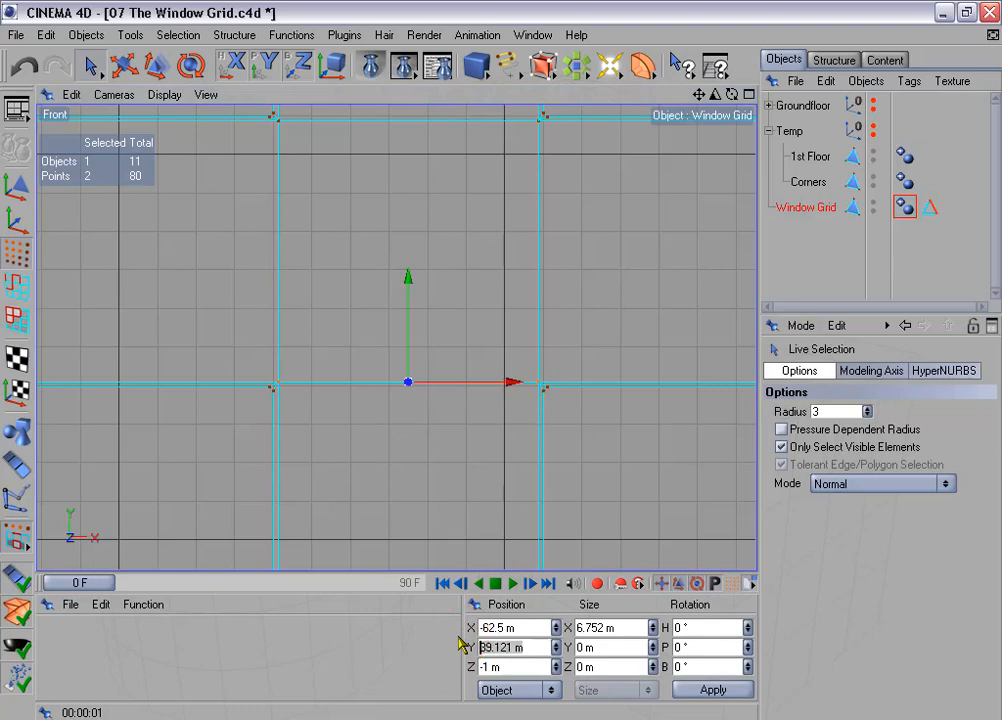
key("ctrl+v")
left_click(720, 690)
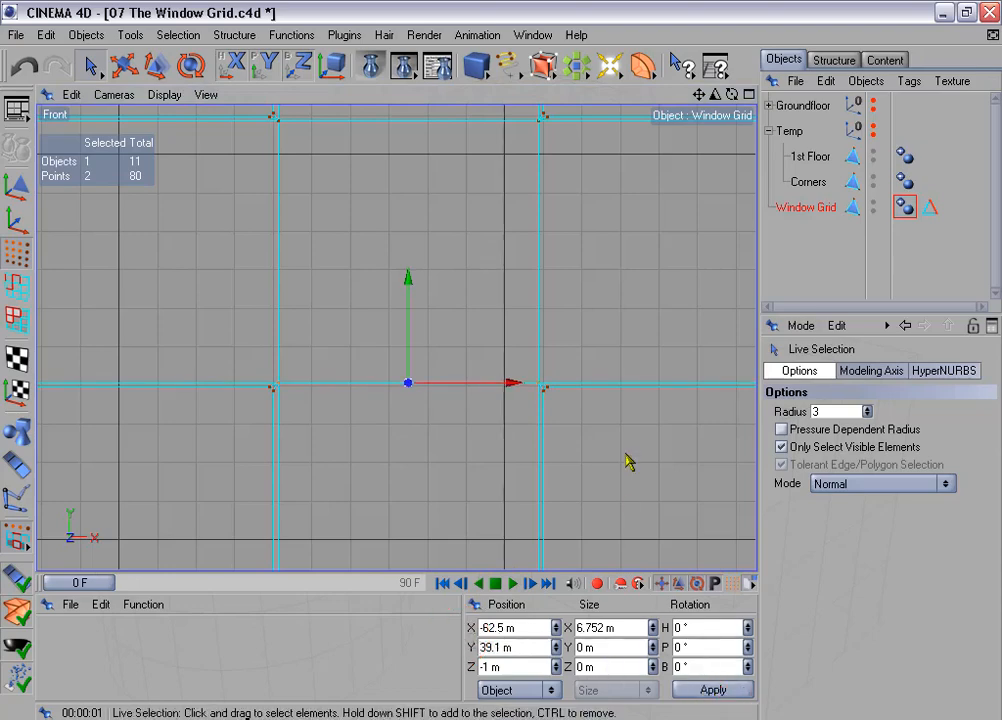
Copy the X position of the front bevel point at the left corner of the vertical bar's upper end.
left_click_drag(699, 95, 712, 224)
middle_click_drag(445, 338, 458, 716, "alt")
left_click(306, 285)
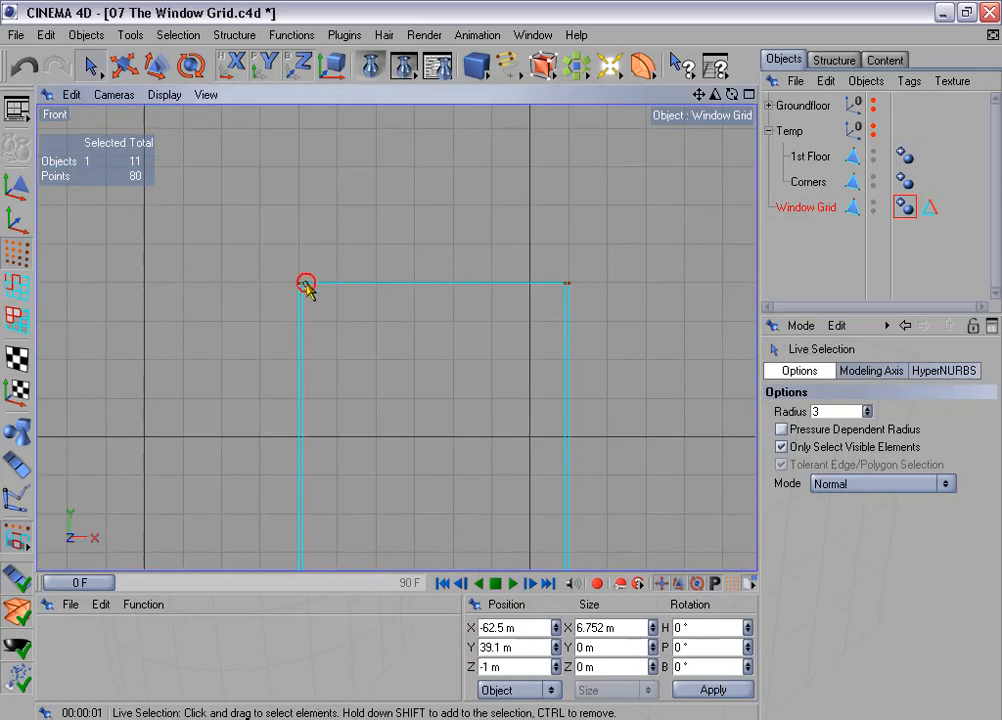
left_click(302, 284)
middle_click_drag(347, 295, 377, 455, "alt")
left_click_drag(535, 627, 470, 625)
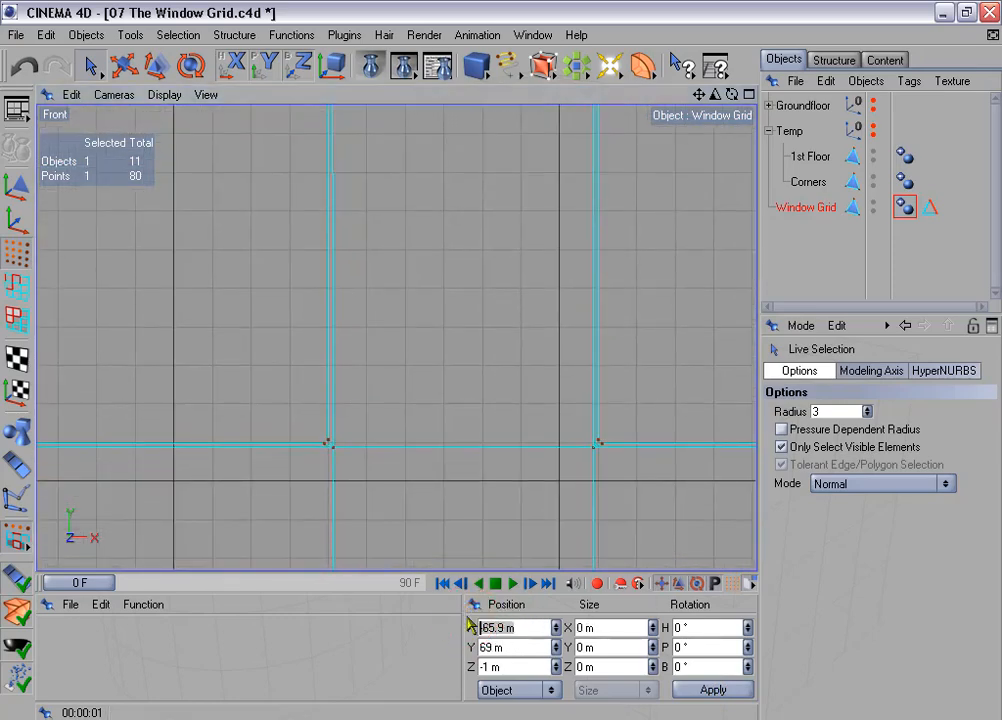
Set the X position of the crossing's two left front points to -65.9 m.
middle_click_drag(393, 407, 367, 167, "alt")
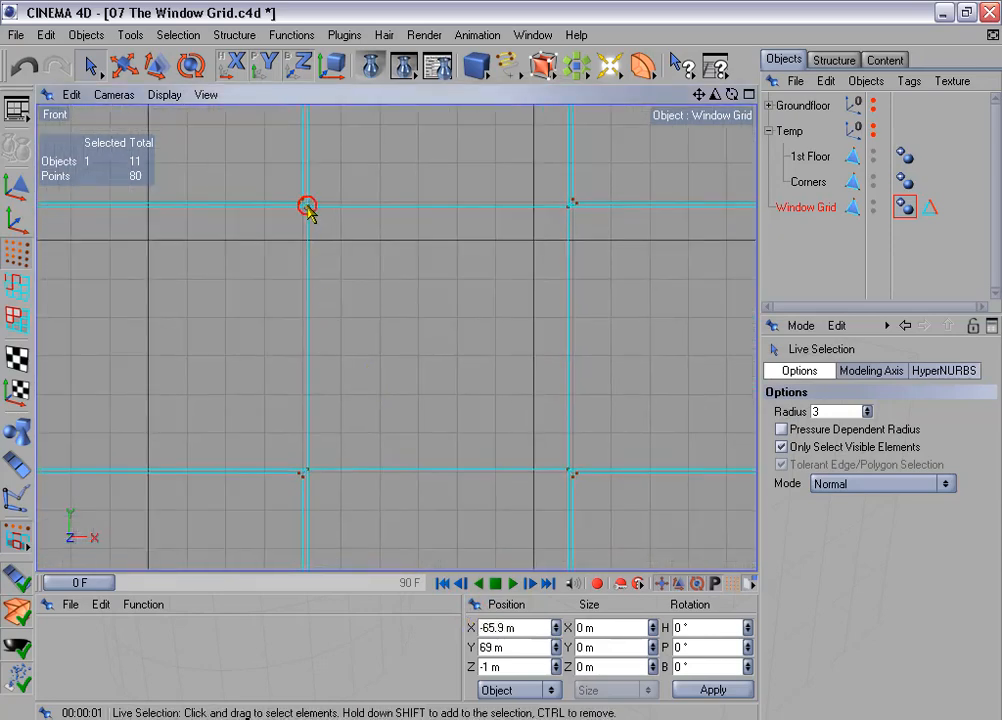
left_click(307, 473)
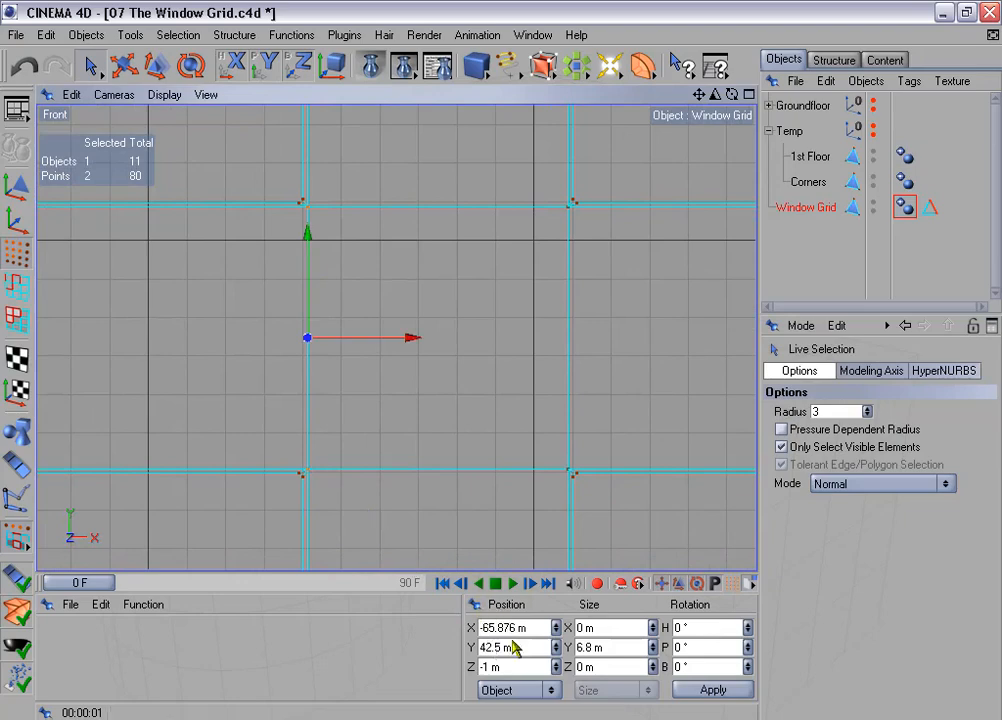
left_click_drag(536, 628, 465, 614)
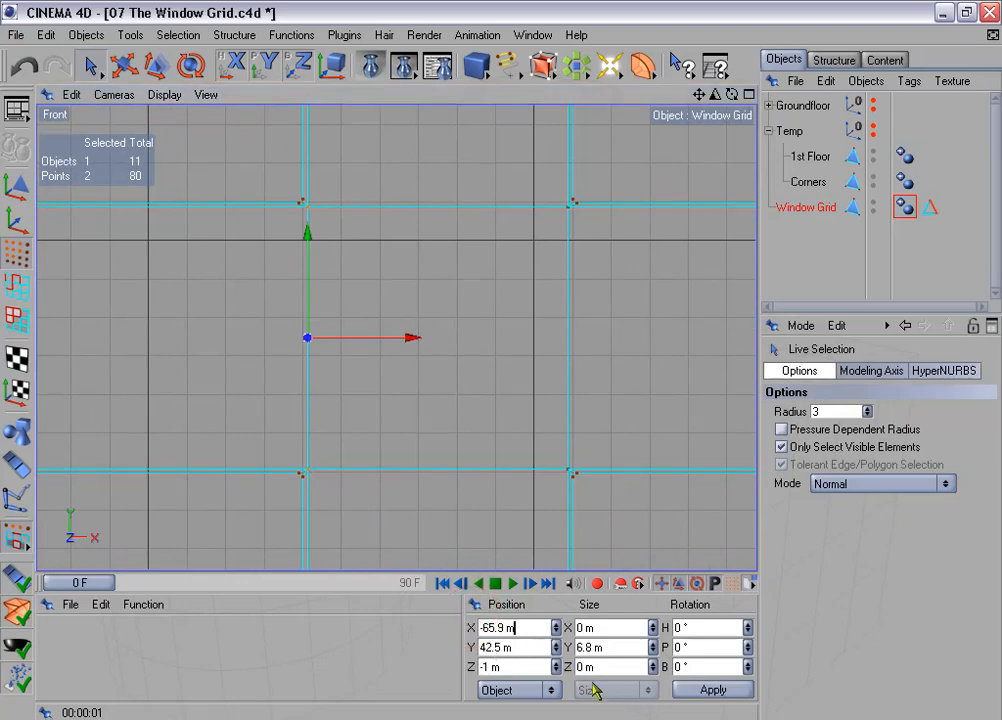
left_click(714, 691)
Copy the X position of the front bevel point at the right corner of the vertical bar's upper end.
middle_click_drag(580, 281, 374, 719, "alt")
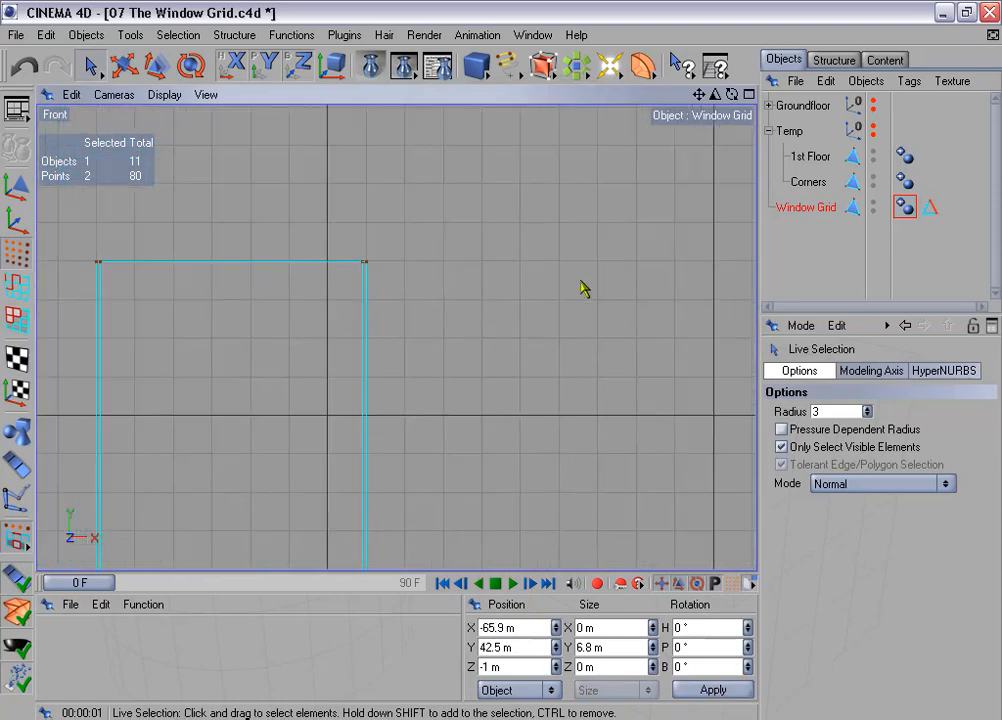
left_click(362, 264)
middle_click_drag(459, 362, 539, 470, "alt")
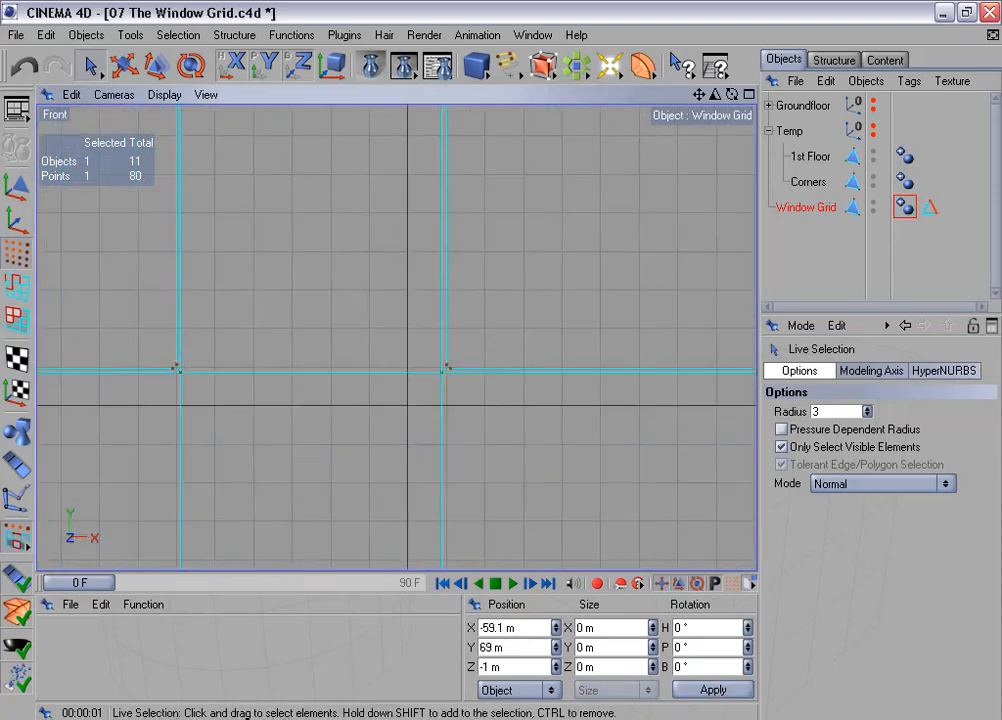
middle_click_drag(488, 494, 463, 388, "alt")
left_click(425, 532)
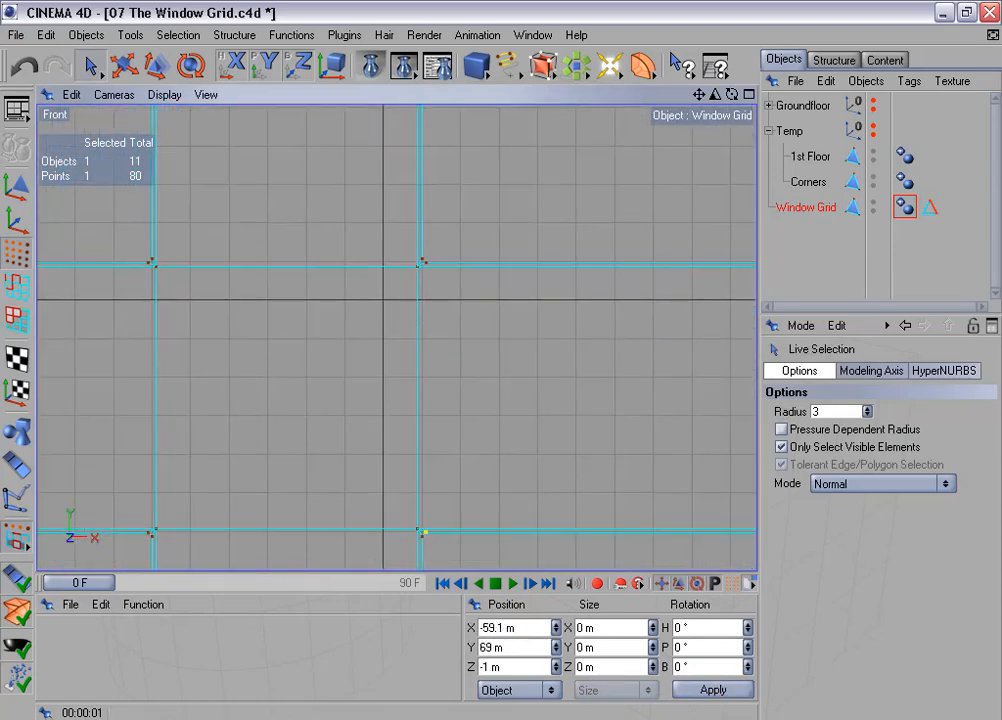
left_click(481, 627)
key("Delete")
key("Return")
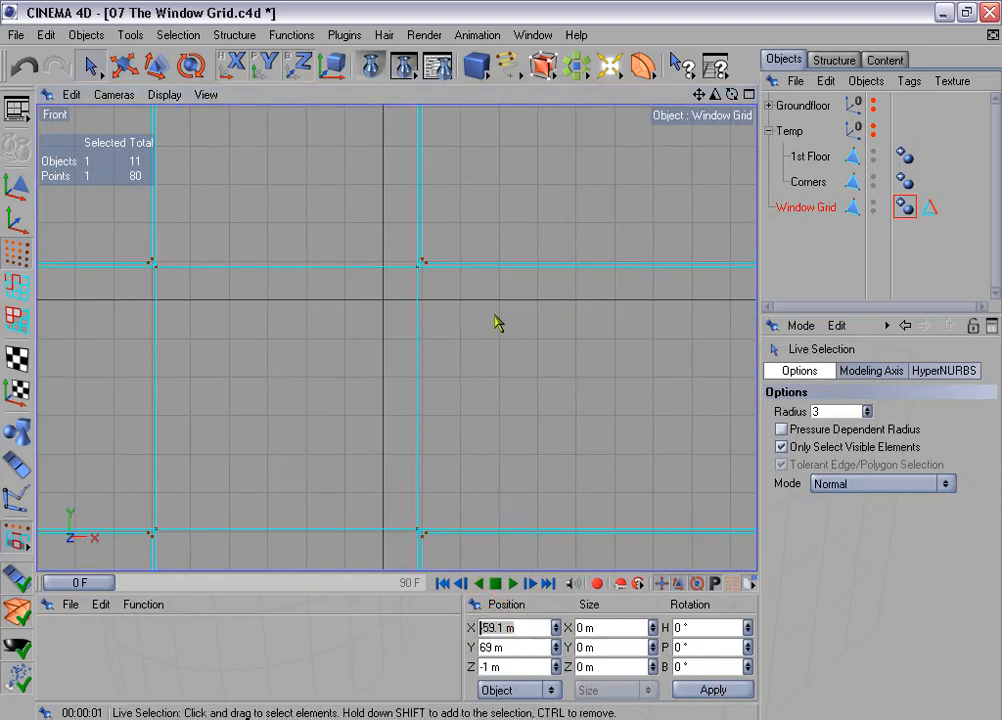
Set the X position of the crossing's two right front points to -59.1 m.
left_click(416, 268)
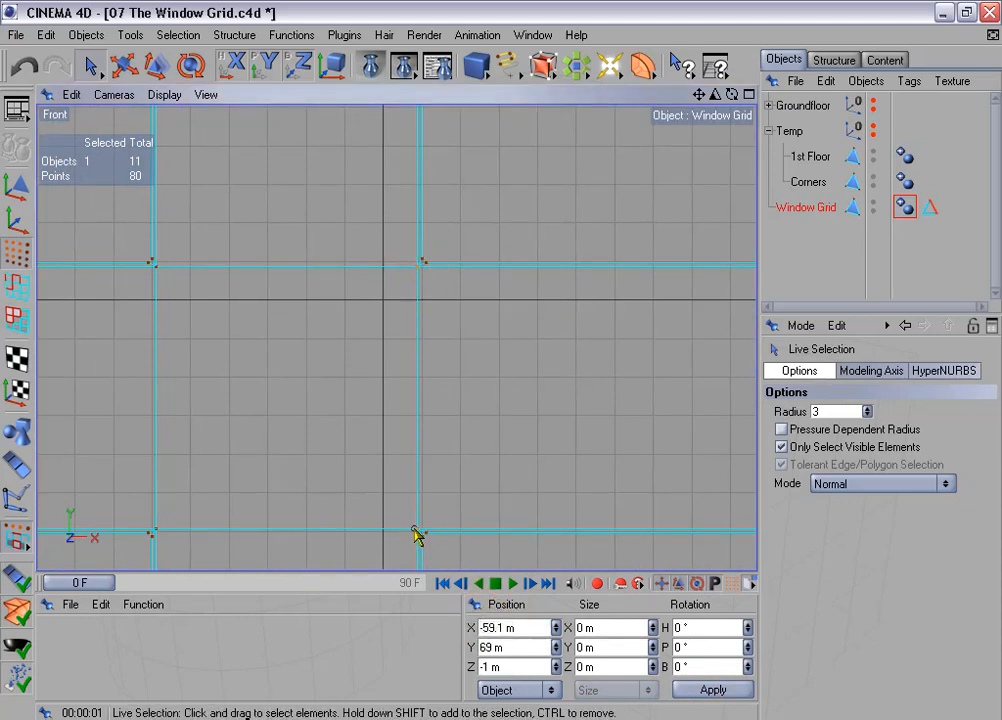
left_click(417, 530, "shift")
left_click(480, 627)
key("Delete")
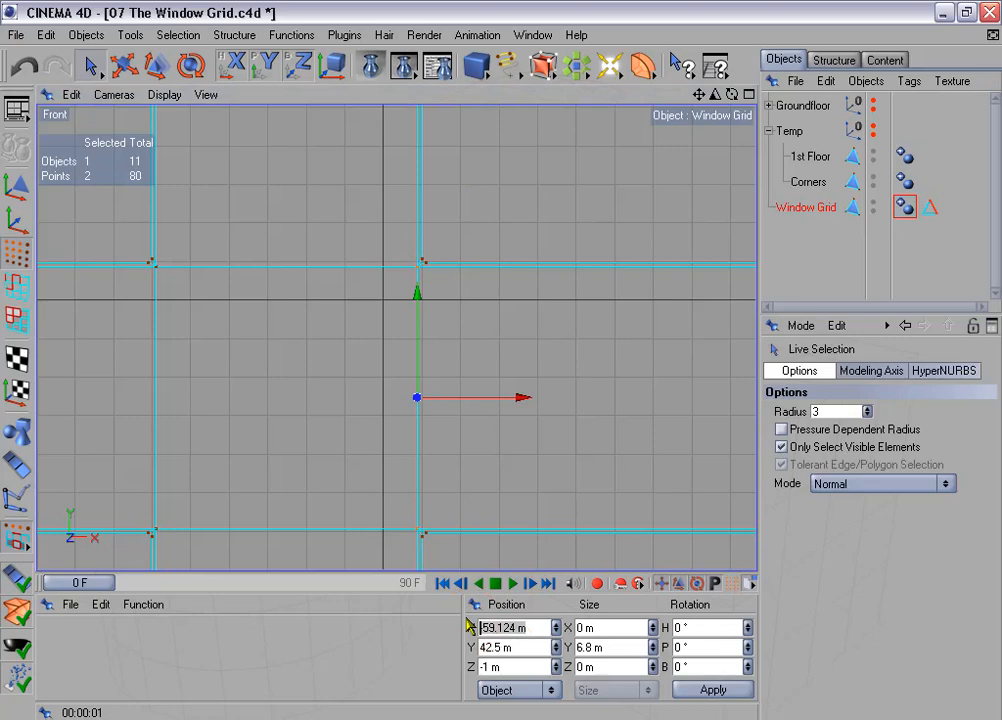
type("-59.1 m")
left_click(723, 689)
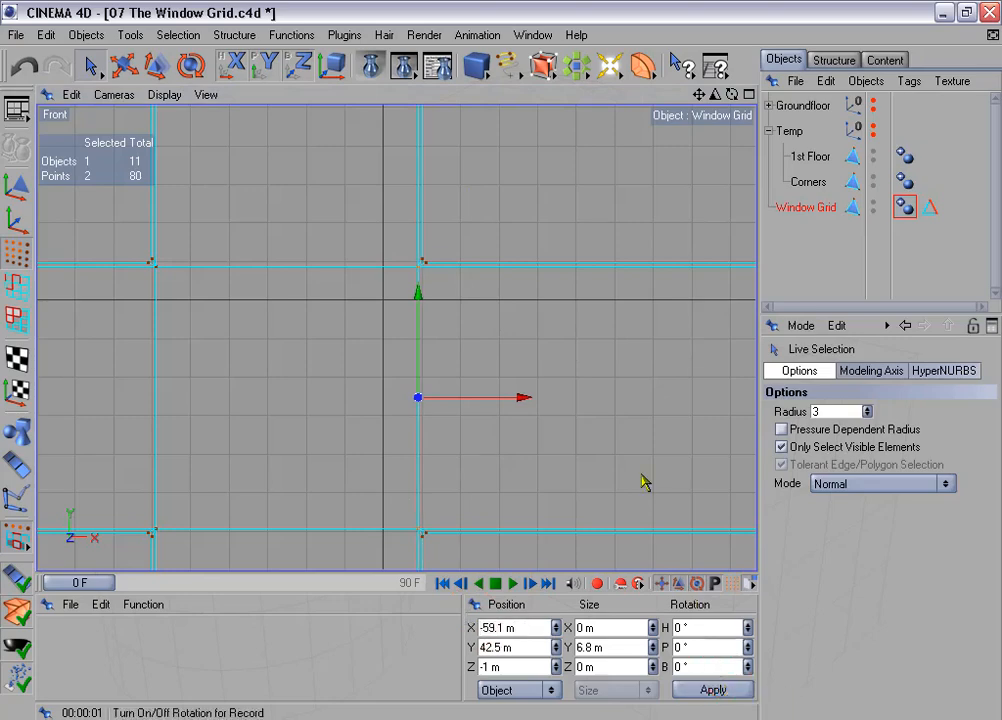
Render the adjusted crossing in the perspective view to check its bevelled edges.
middle_click(419, 342)
middle_click(380, 313)
left_click_drag(380, 313, 557, 292, "alt")
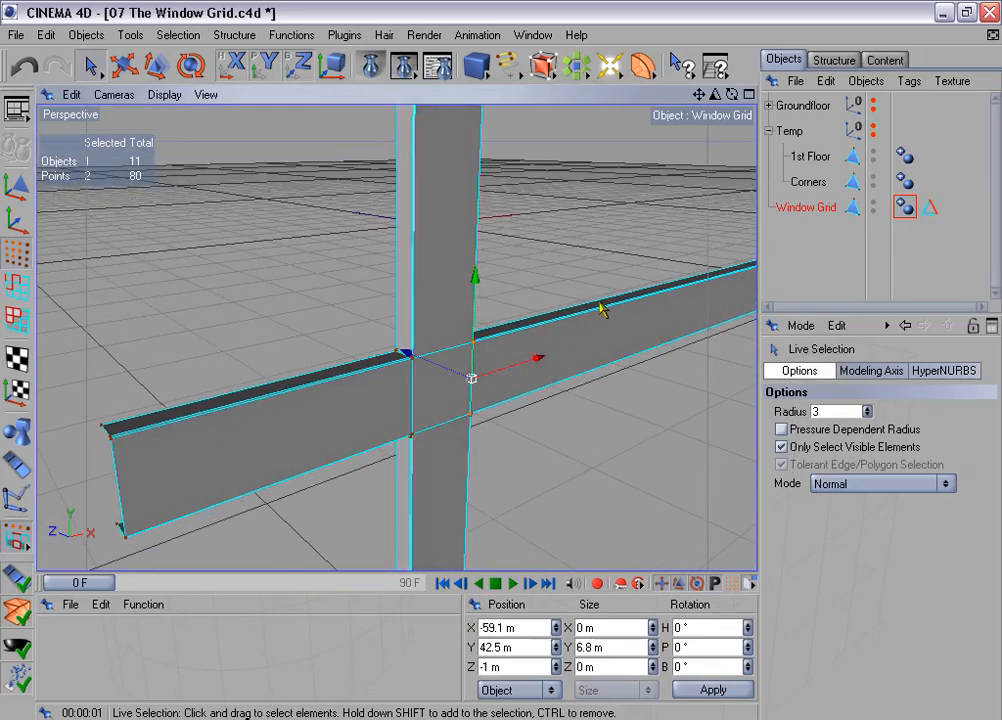
mouse_move(490, 357)
left_mouse_down("alt")
mouse_move(545, 352)
mouse_move(500, 340)
left_mouse_up("alt")
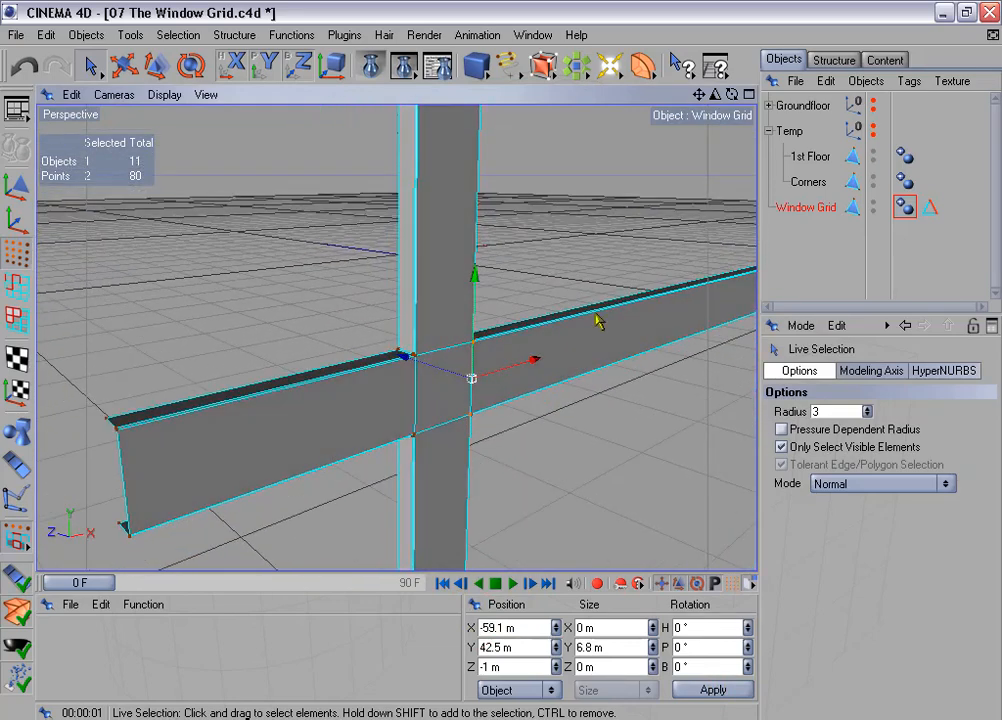
left_click(370, 66)
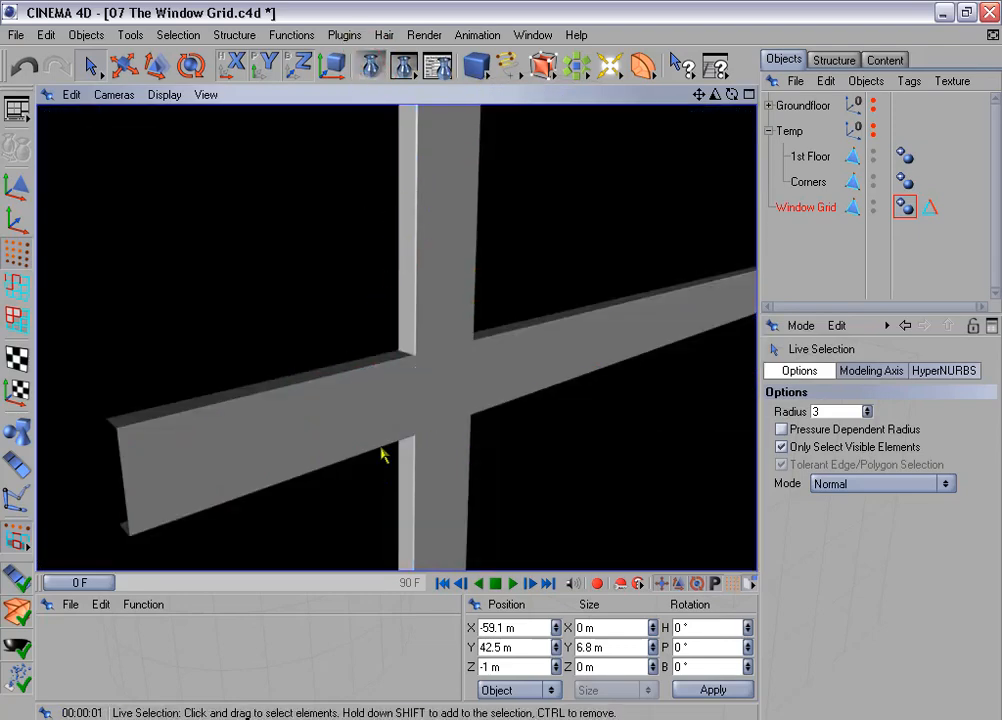
Examine the adjusted crossing and compare it with the crossing at the horizontal bar's other end.
right_click_drag(502, 362, 660, 227, "alt")
left_click_drag(660, 227, 377, 399, "alt")
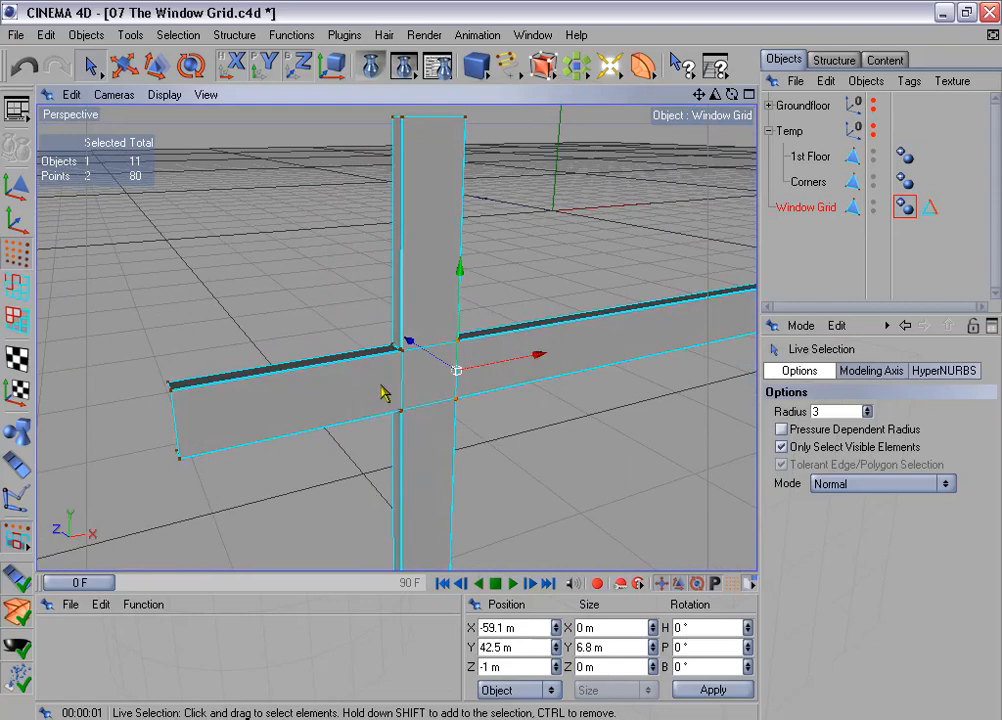
middle_click_drag(456, 370, 365, 361, "alt")
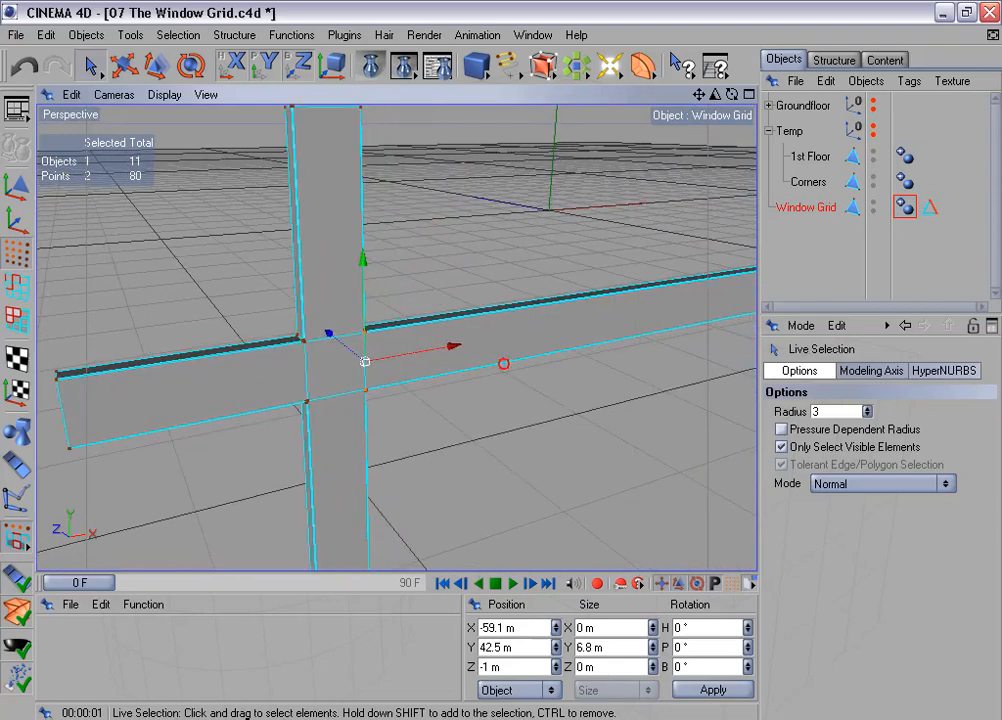
left_click_drag(503, 364, 505, 372, "alt")
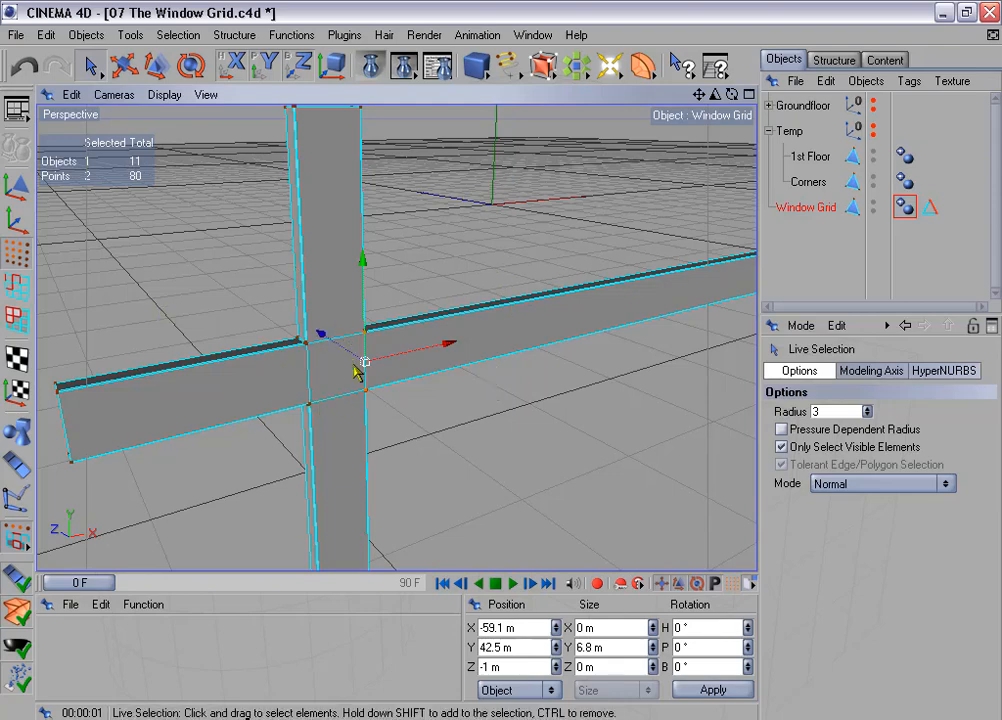
left_click_drag(717, 96, 617, 112)
mouse_move(678, 186)
left_mouse_down()
mouse_move(643, 191)
mouse_move(716, 193)
mouse_move(640, 184)
mouse_move(665, 184)
left_mouse_up()
left_click_drag(630, 240, 336, 308)
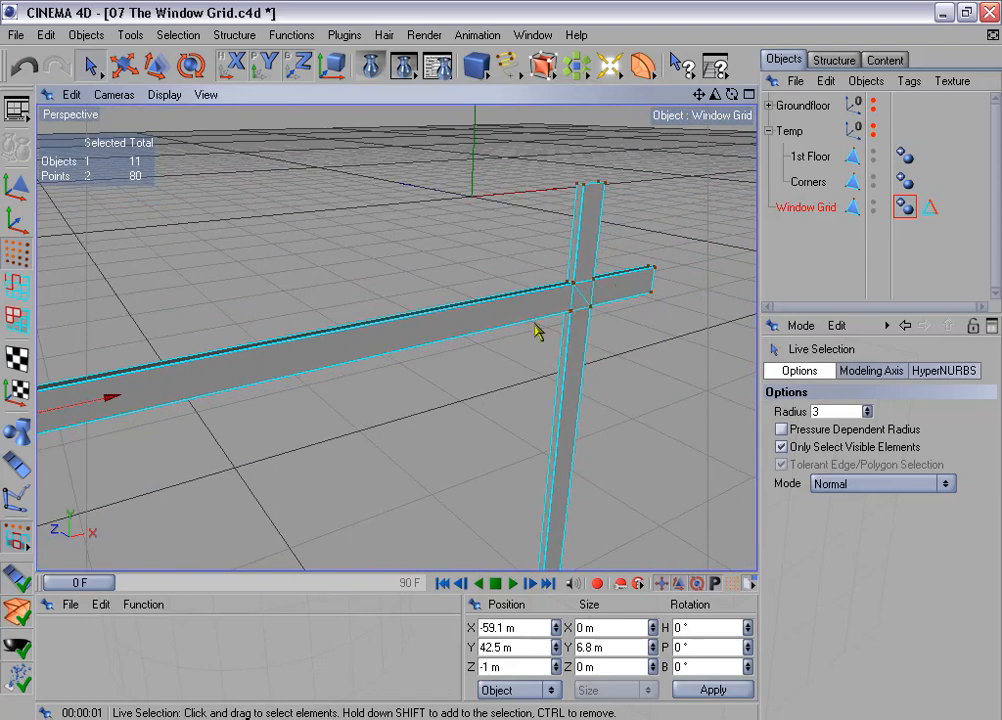
left_click_drag(515, 334, 825, 280)
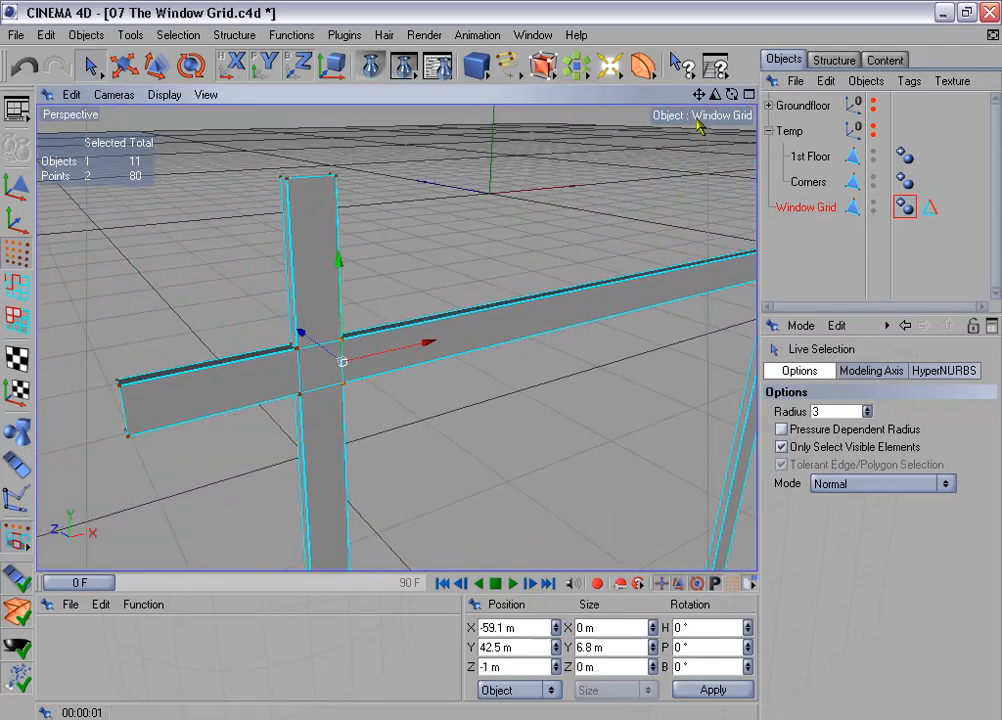
left_click_drag(715, 95, 507, 311)
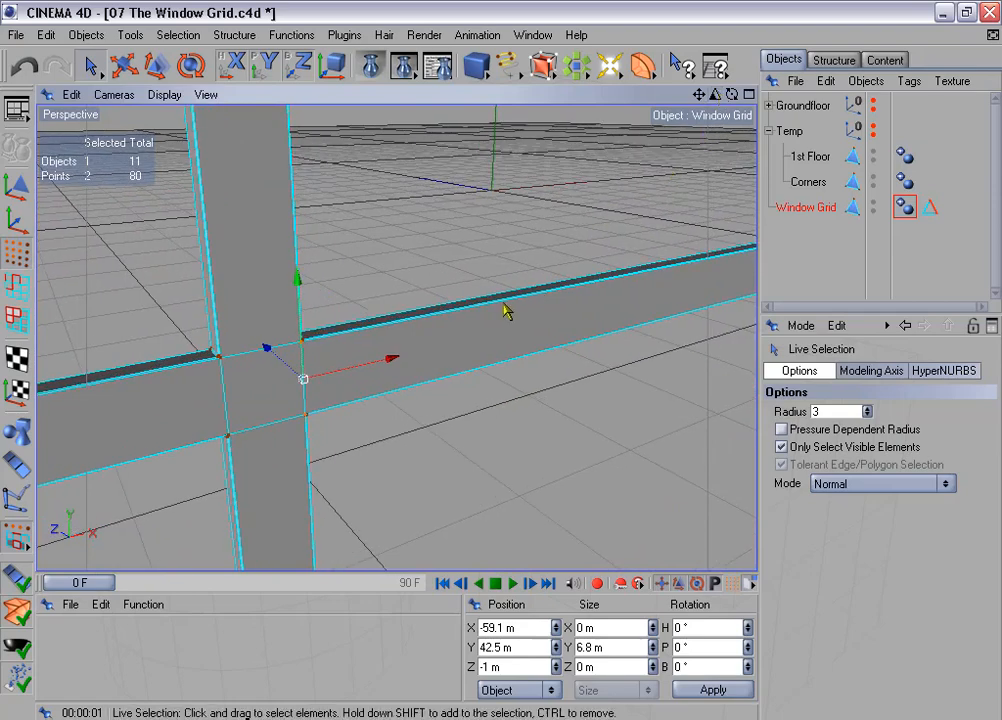
Undo the point alignment, the welding and the bevel, back to the unbevelled window grid.
key("ctrl+z")
key("ctrl+z")
key("ctrl+z")
key("ctrl+z")
key("ctrl+z")
key("ctrl+z")
key("ctrl+z")
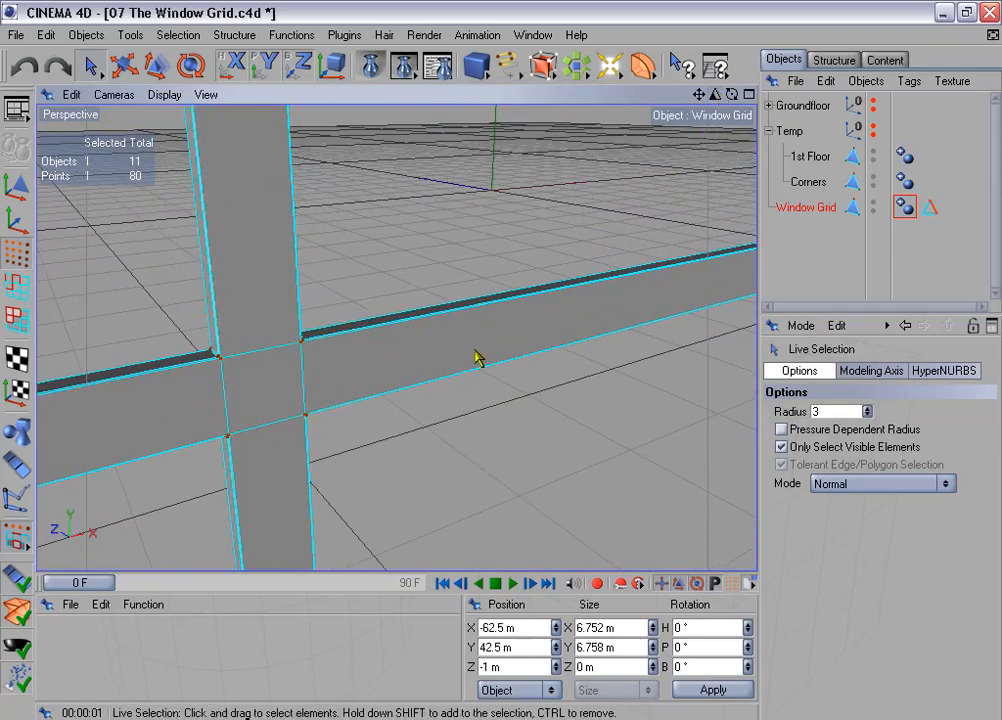
key("ctrl+z")
key("ctrl+z")
key("ctrl+z")
key("ctrl+z")
key("ctrl+z")
key("ctrl+z")
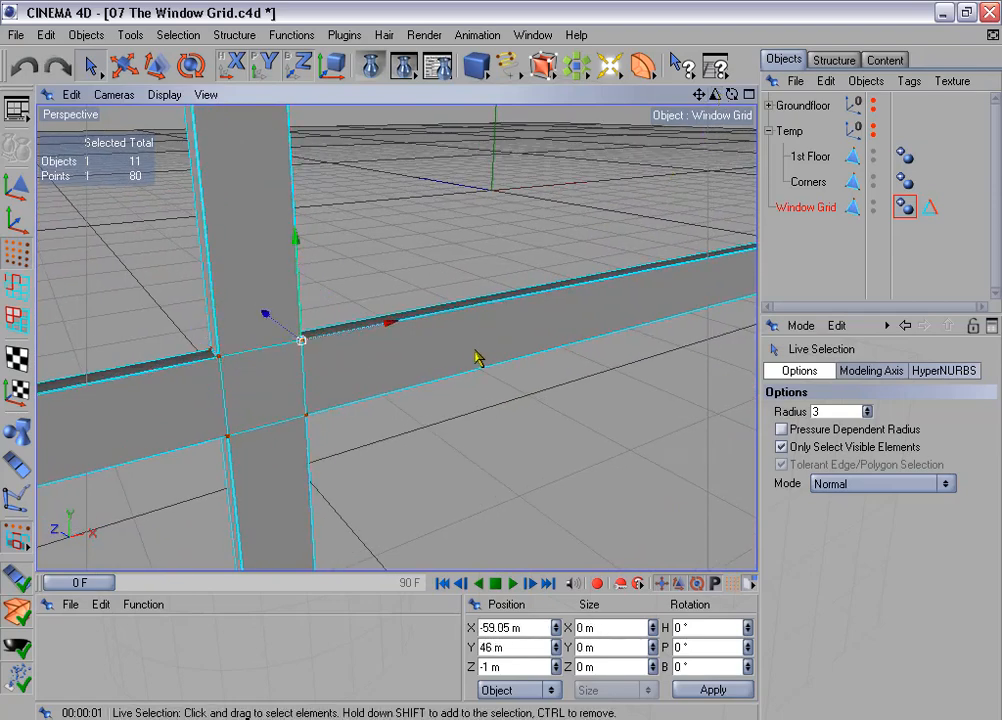
key("ctrl+z")
key("ctrl+z")
key("ctrl+z")
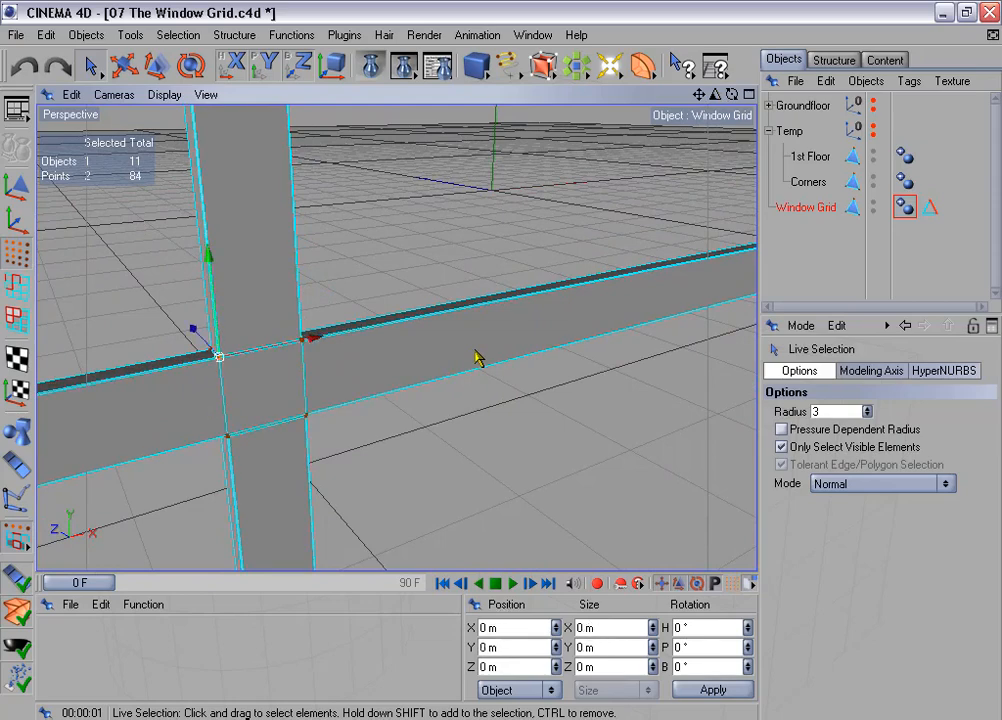
key("ctrl+z")
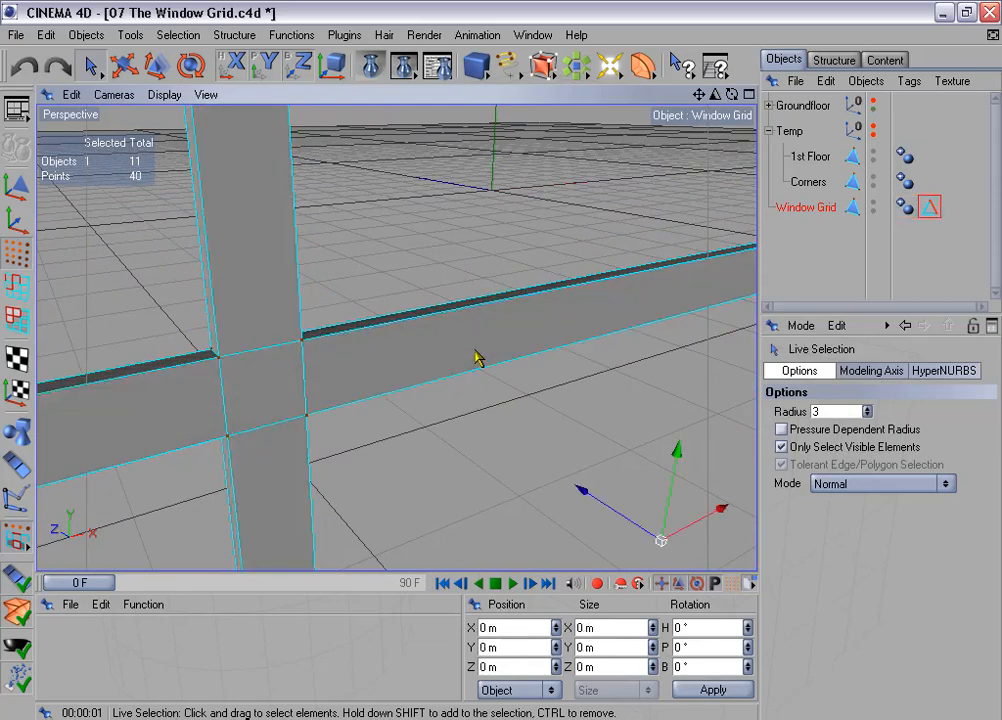
Switch to edge editing and add the horizontal bar's two missing front edges at the second crossing to the edge selection.
left_click(16, 287)
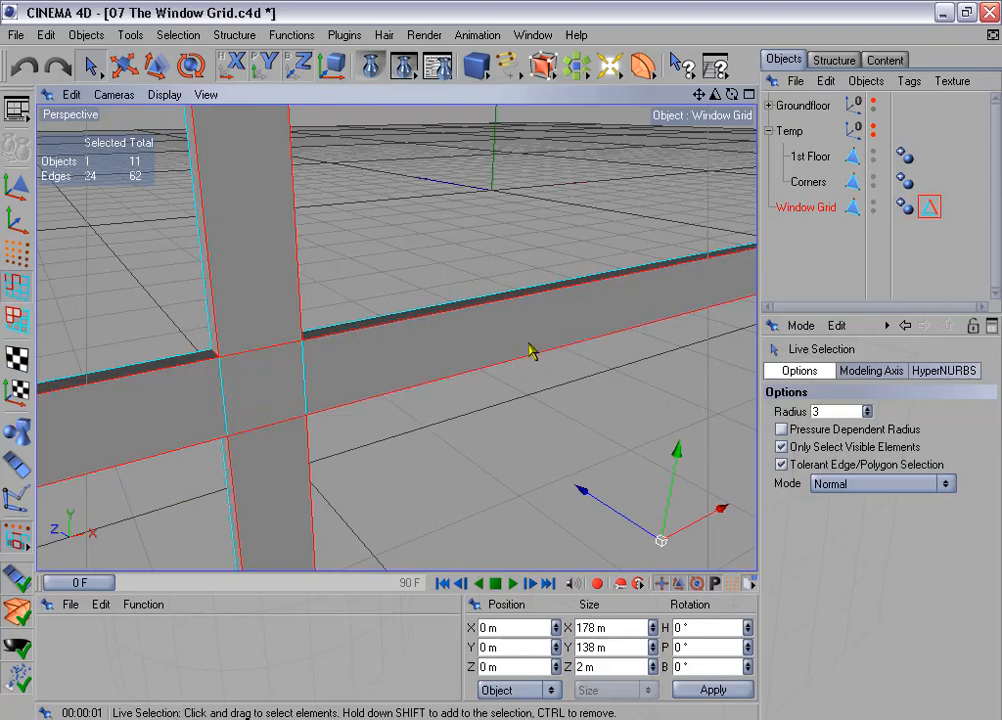
scroll(532, 350, "down", 3)
middle_click_drag(560, 335, 399, 377, "alt")
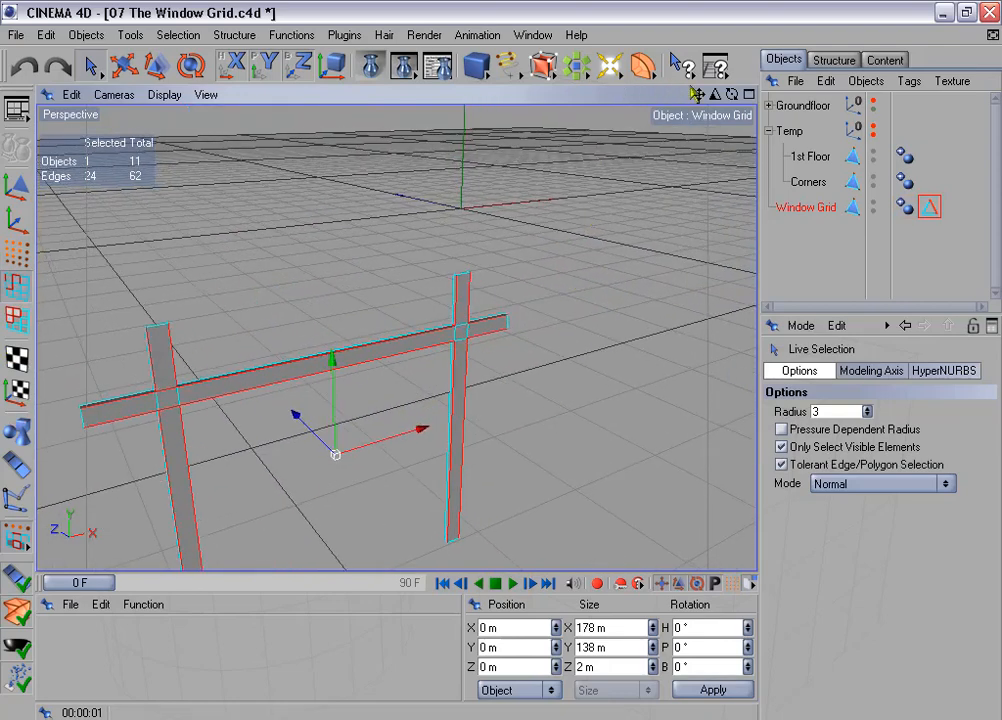
left_click_drag(716, 94, 157, 66)
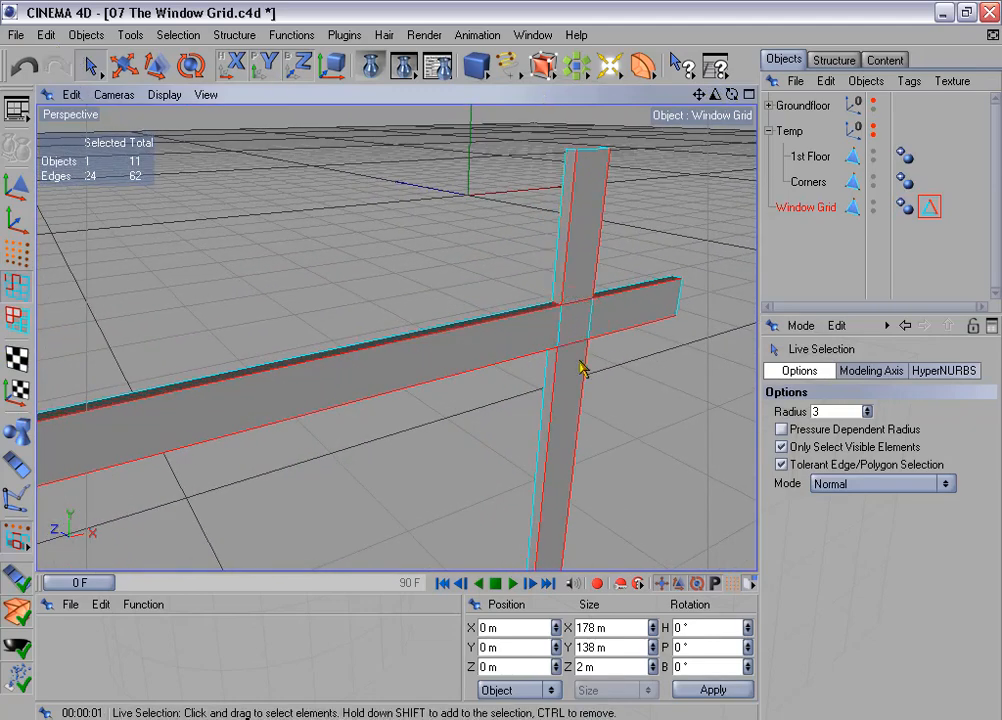
left_click_drag(583, 368, 586, 453, "shift")
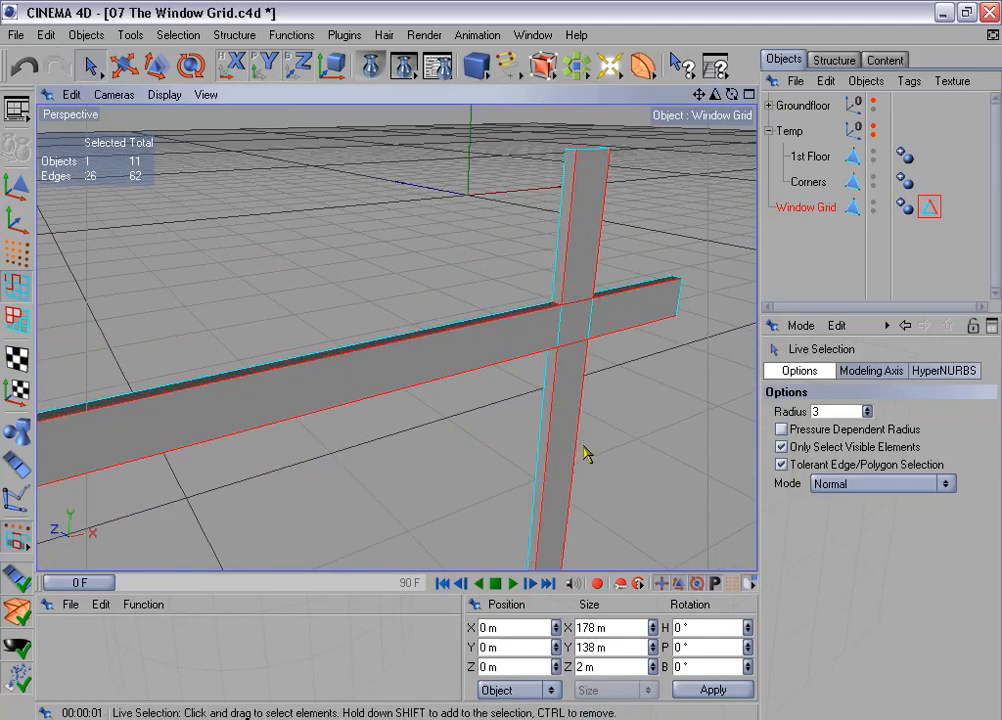
Store the extended edge selection in the window grid's existing Edge Selection tag.
left_click(930, 209)
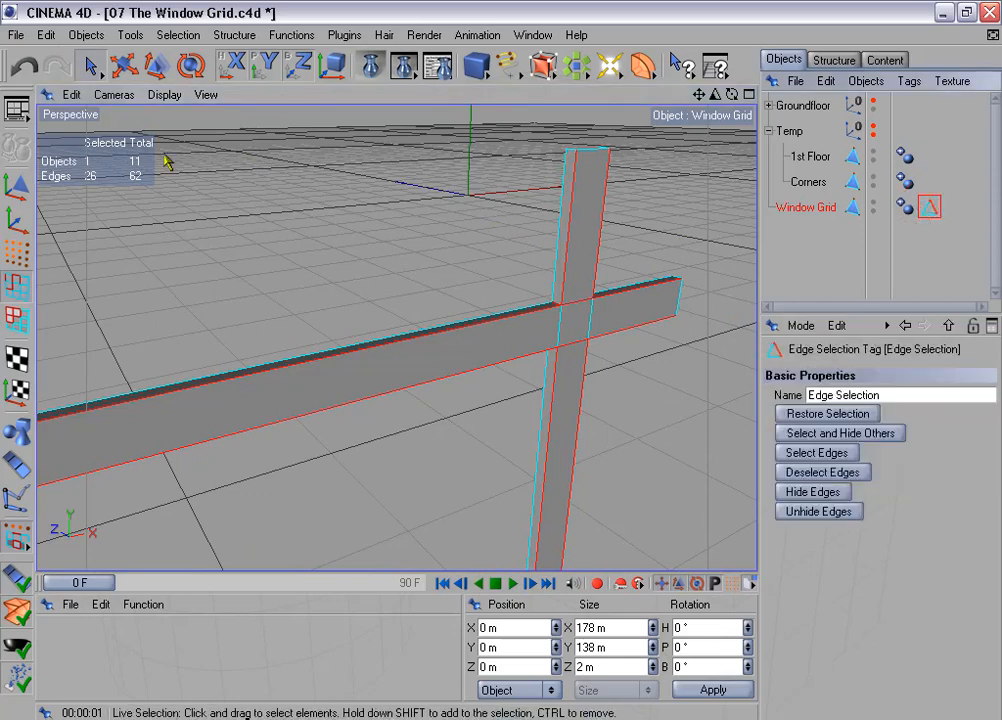
left_click(176, 35)
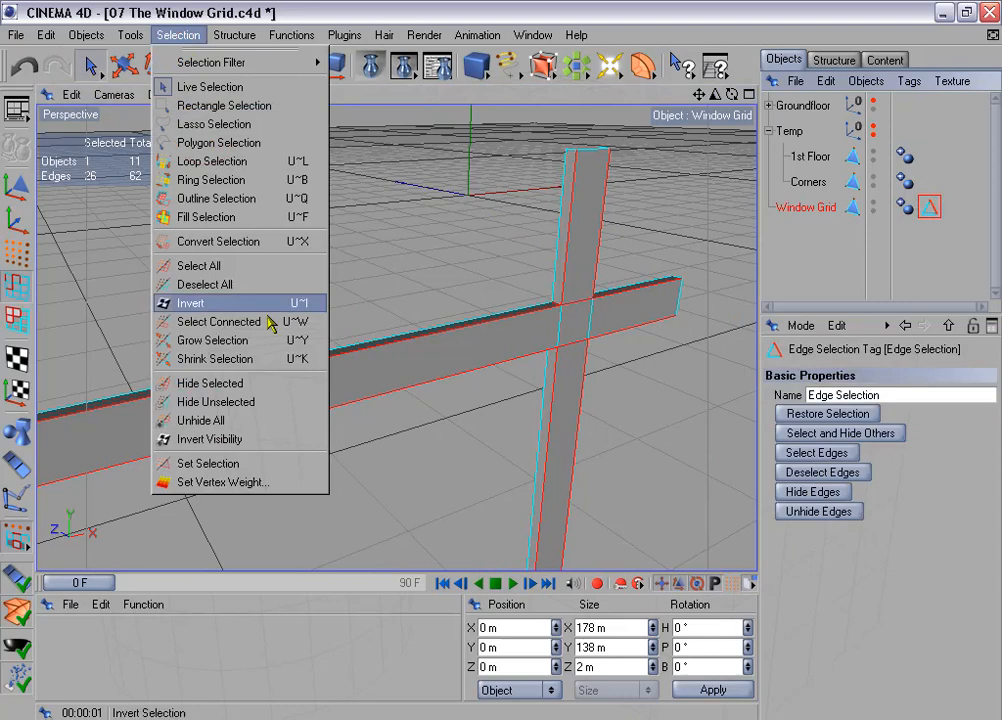
left_click(286, 466)
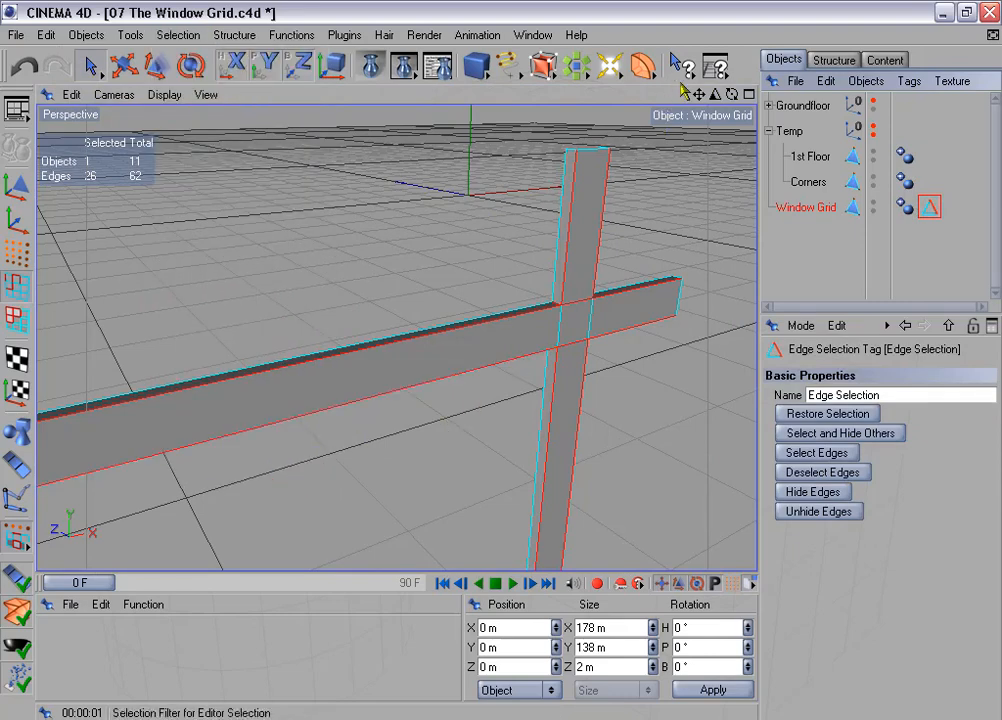
Make the Groundfloor group visible in the viewport and view the window grid within the facade.
left_click_drag(716, 95, 560, 250)
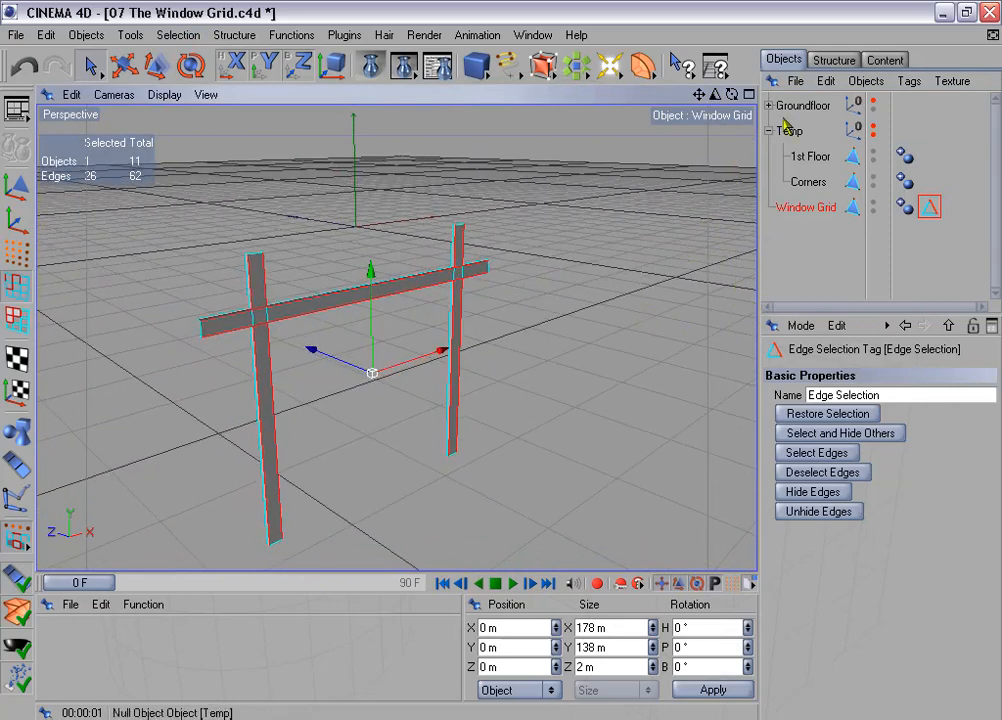
left_click(872, 101)
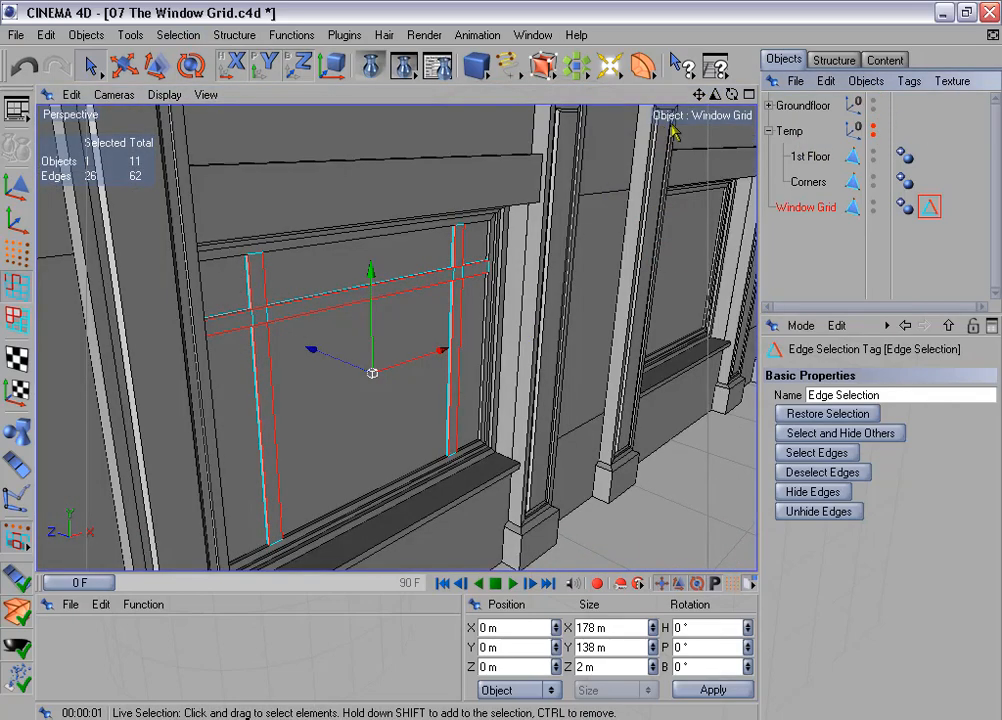
left_click_drag(715, 93, 540, 120)
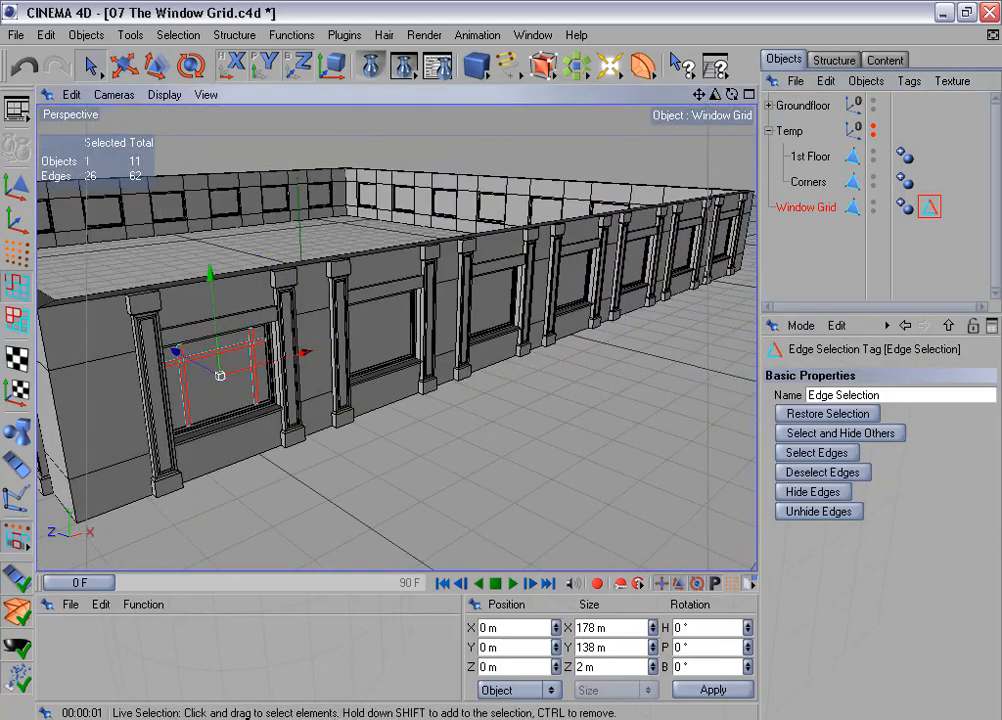
Duplicate the window grid linearly into 6 copies spaced 350 m per step along X, with rotation disabled.
left_click(291, 34)
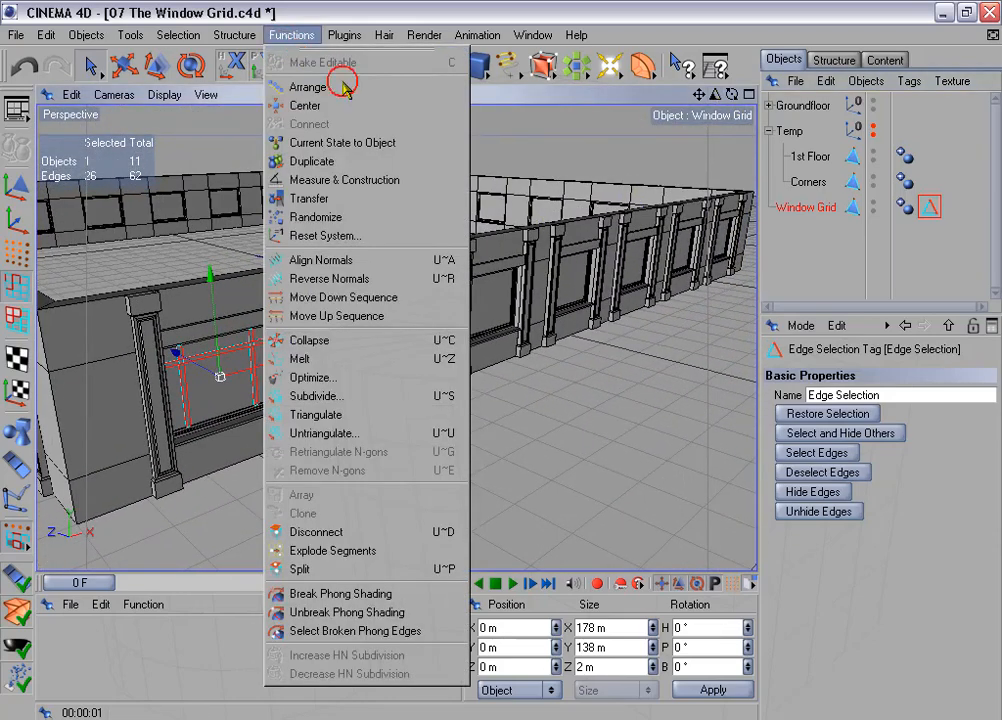
left_click(362, 163)
left_click(793, 371, "shift")
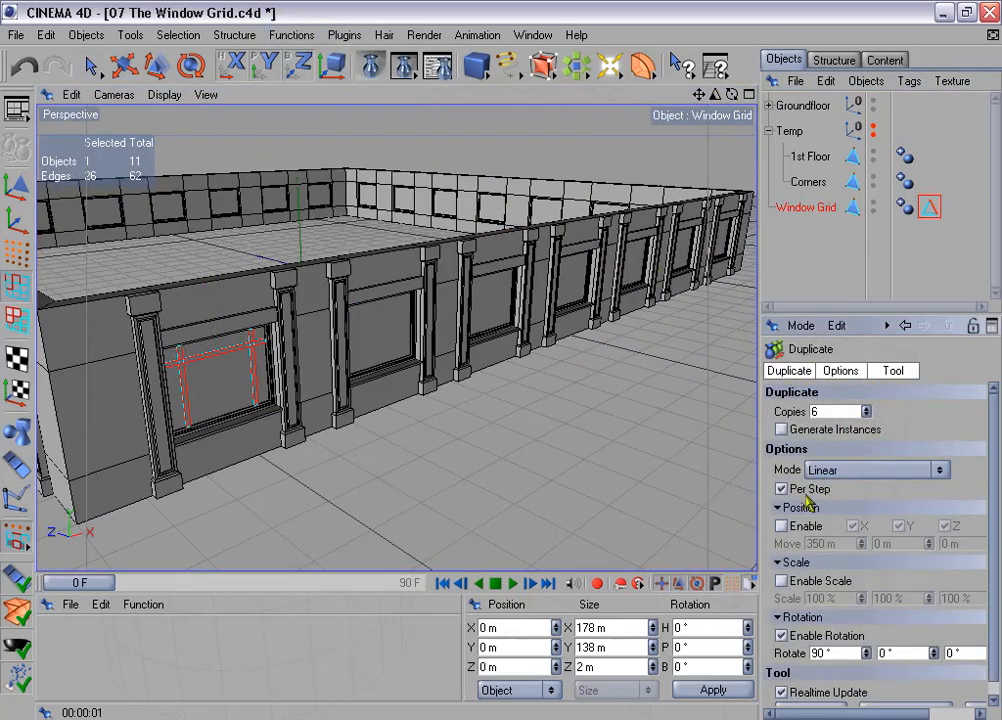
left_click(782, 526)
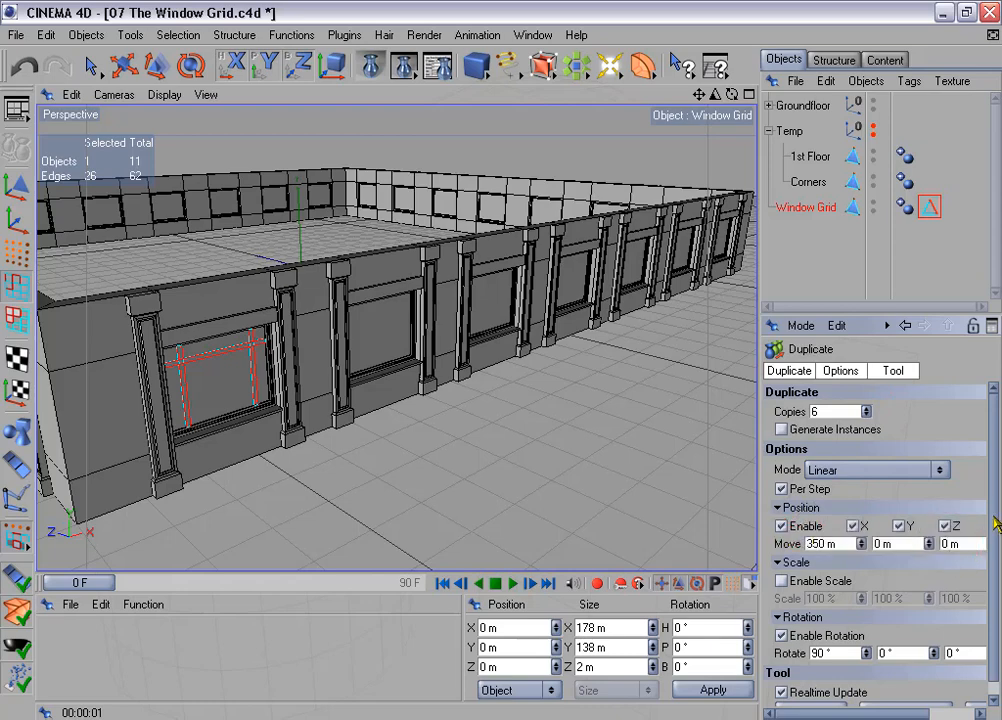
scroll(975, 597, "down", 1)
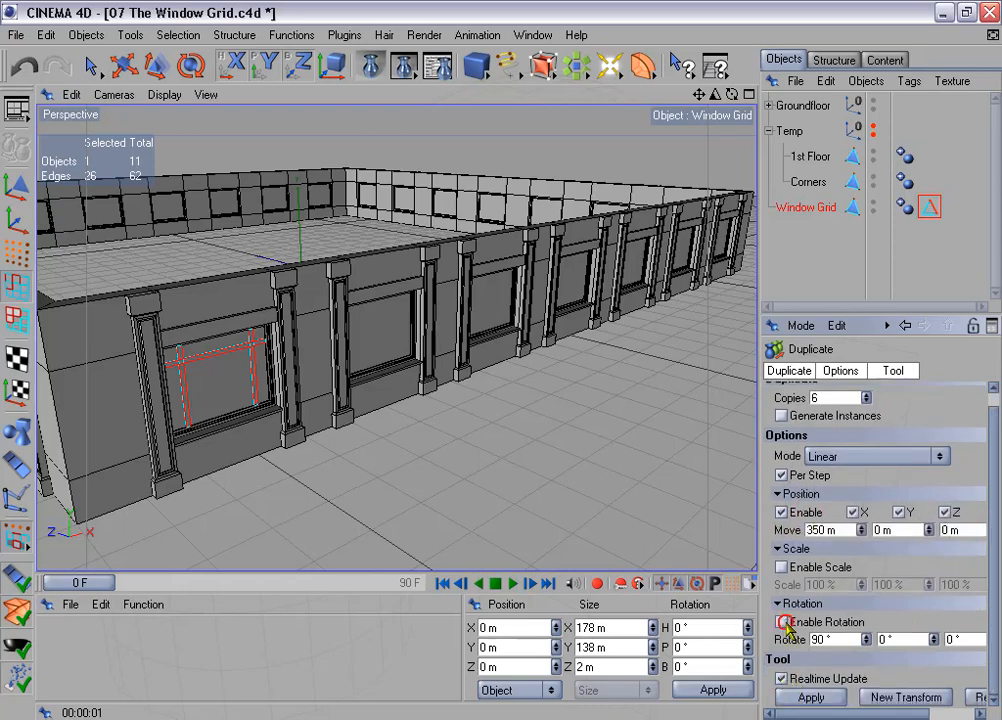
left_click(811, 697)
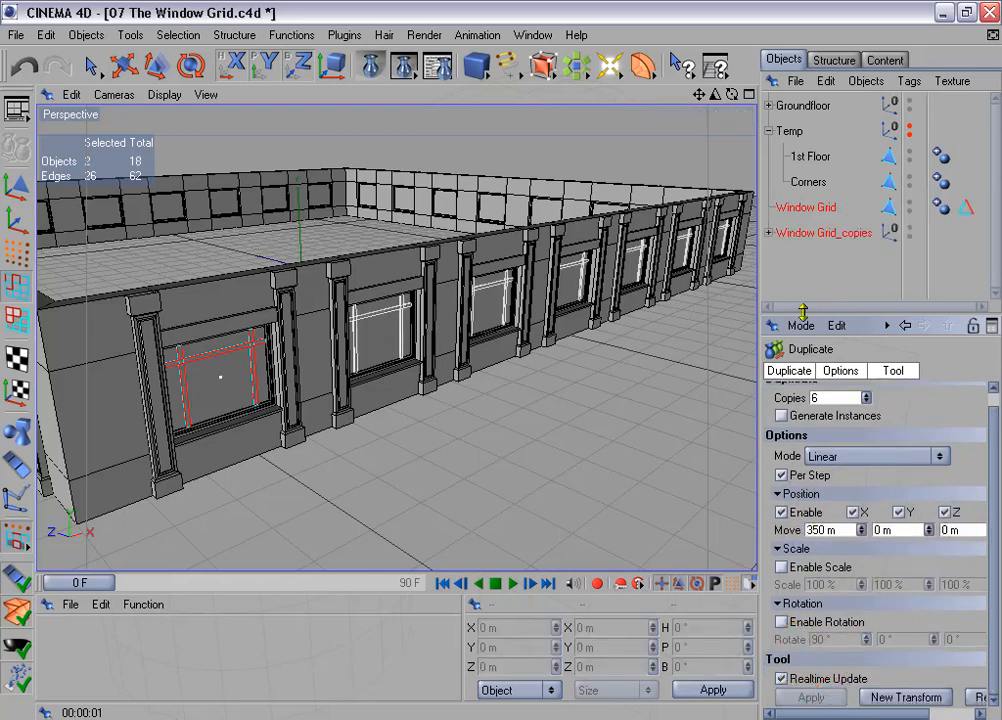
Connect the original window grid and its six copies into a single polygon object.
left_click_drag(802, 313, 790, 490)
left_click(769, 232)
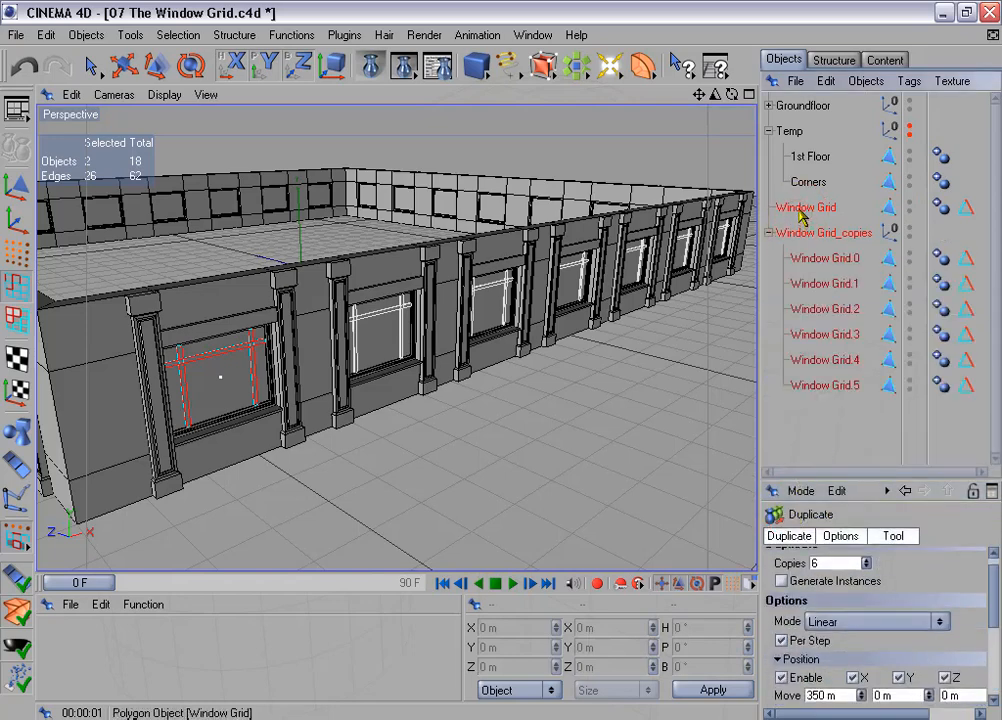
left_click(800, 213)
left_click_drag(768, 247, 860, 411, "shift")
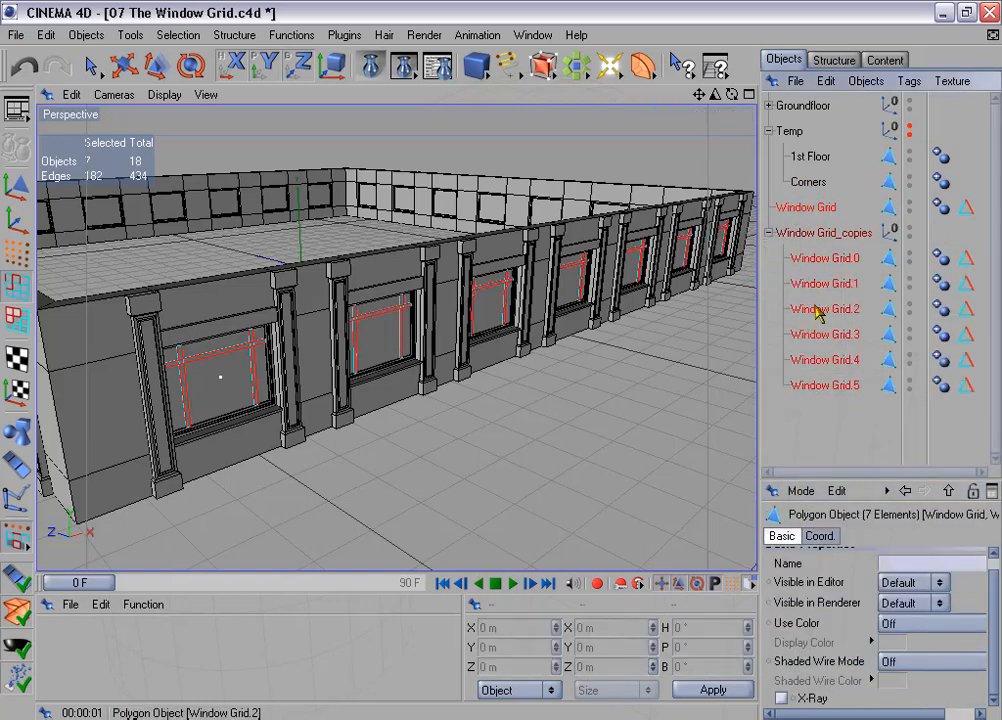
right_click(818, 312)
left_click(772, 456)
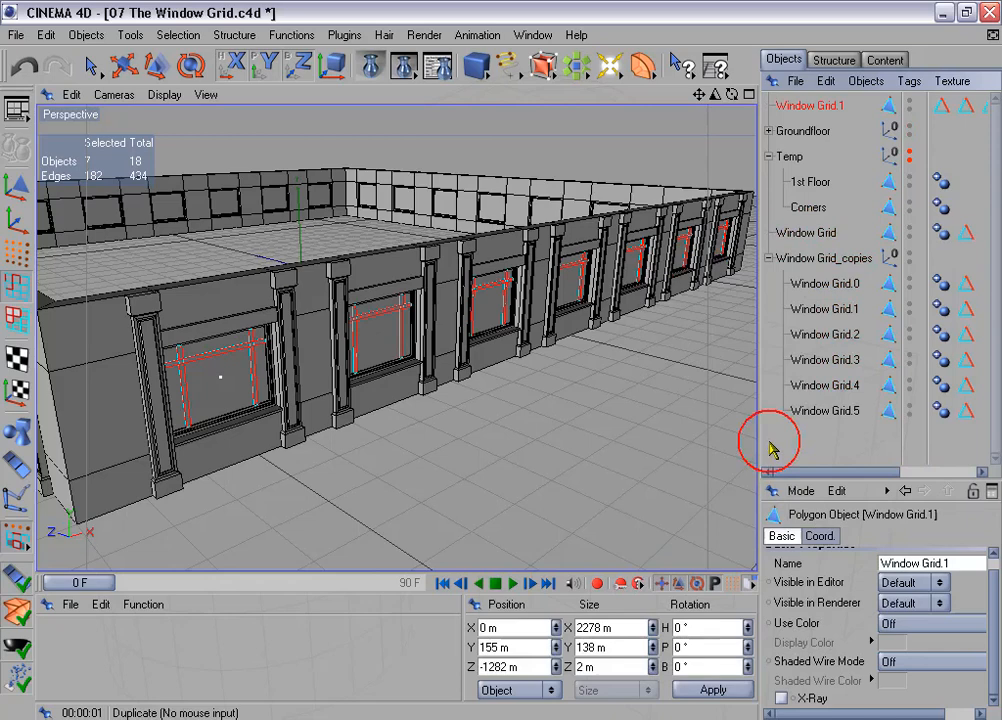
Delete the original Window Grid and the Window Grid_copies group, keeping only the connected object.
left_click(806, 232)
left_click(823, 258, "shift")
key("Delete")
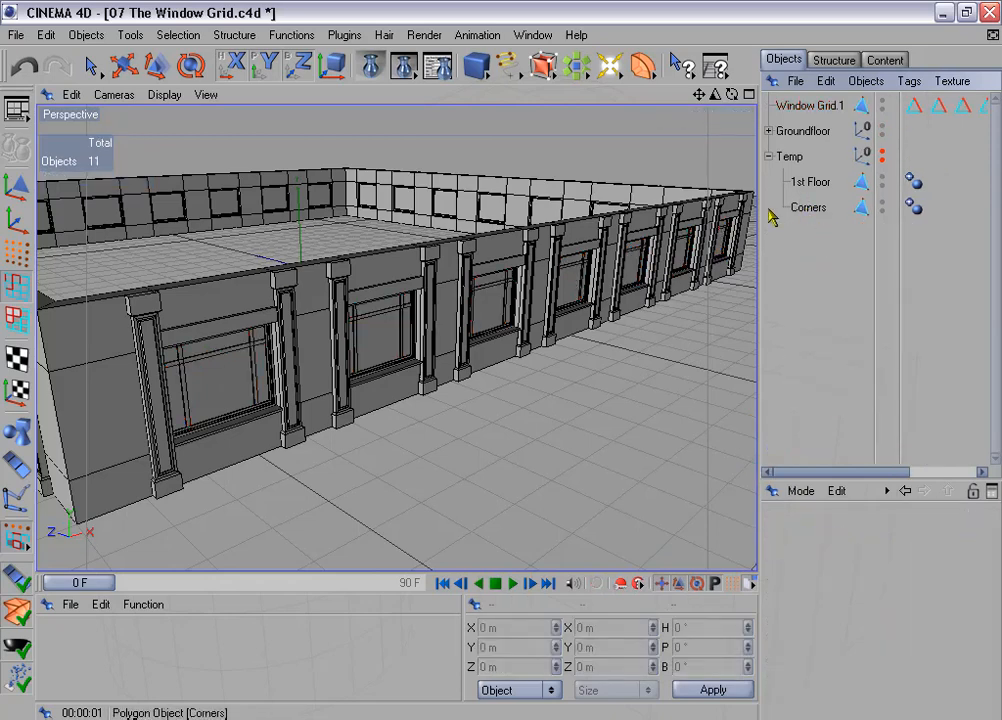
Store the combined edges of all seven Edge Selection tags in the connected grid's first tag and delete the other six tags.
left_click_drag(756, 262, 578, 268)
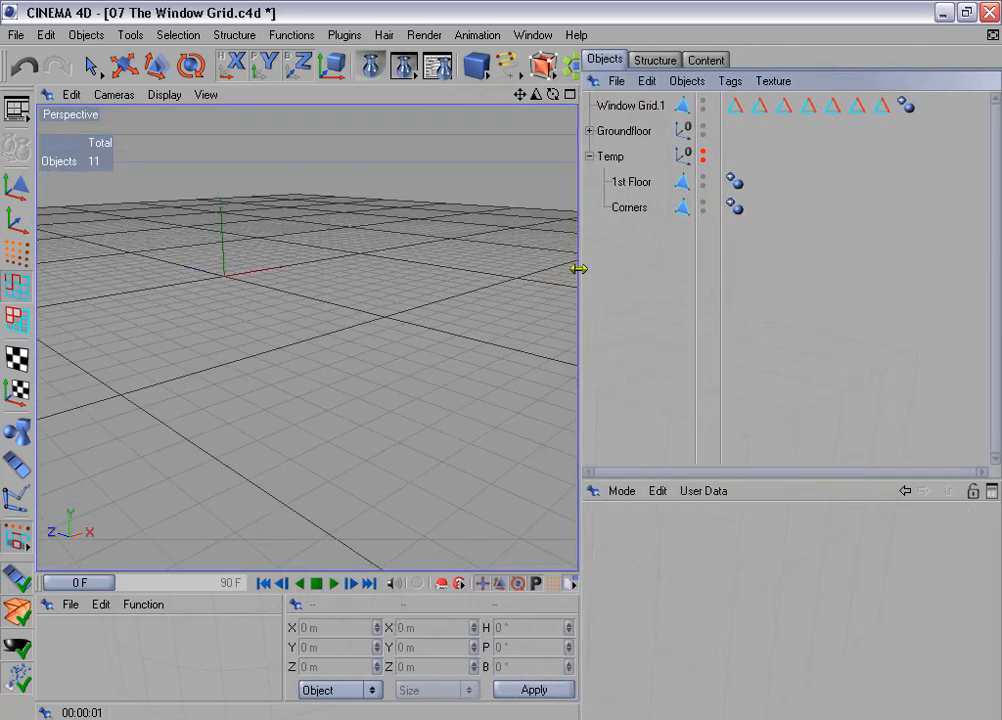
left_click(627, 105)
left_click_drag(748, 120, 892, 117)
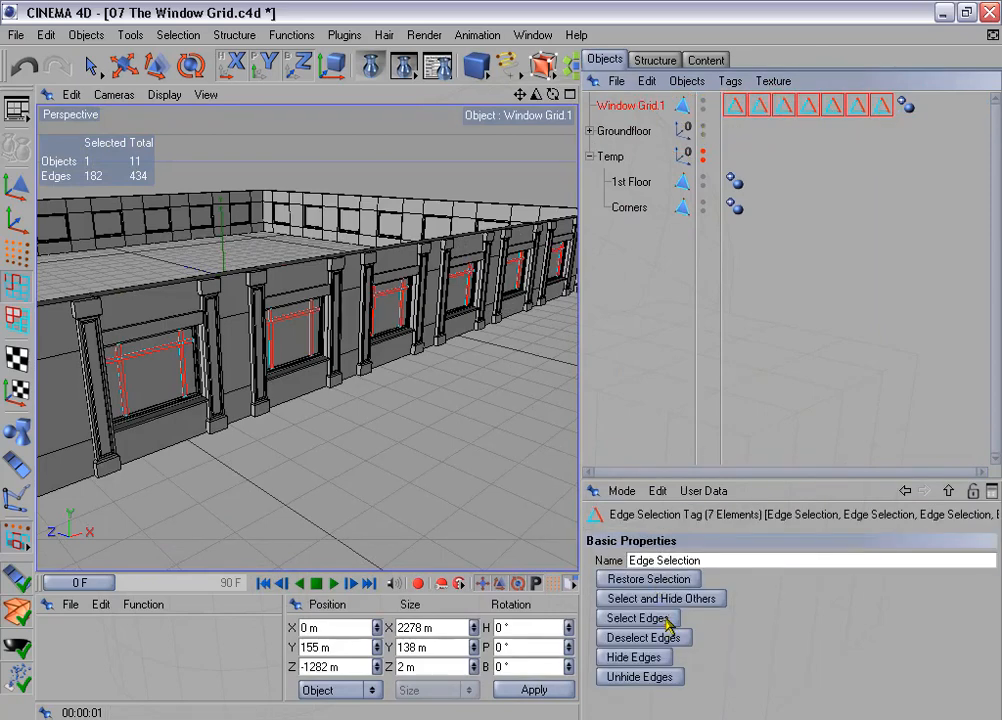
left_click(178, 35)
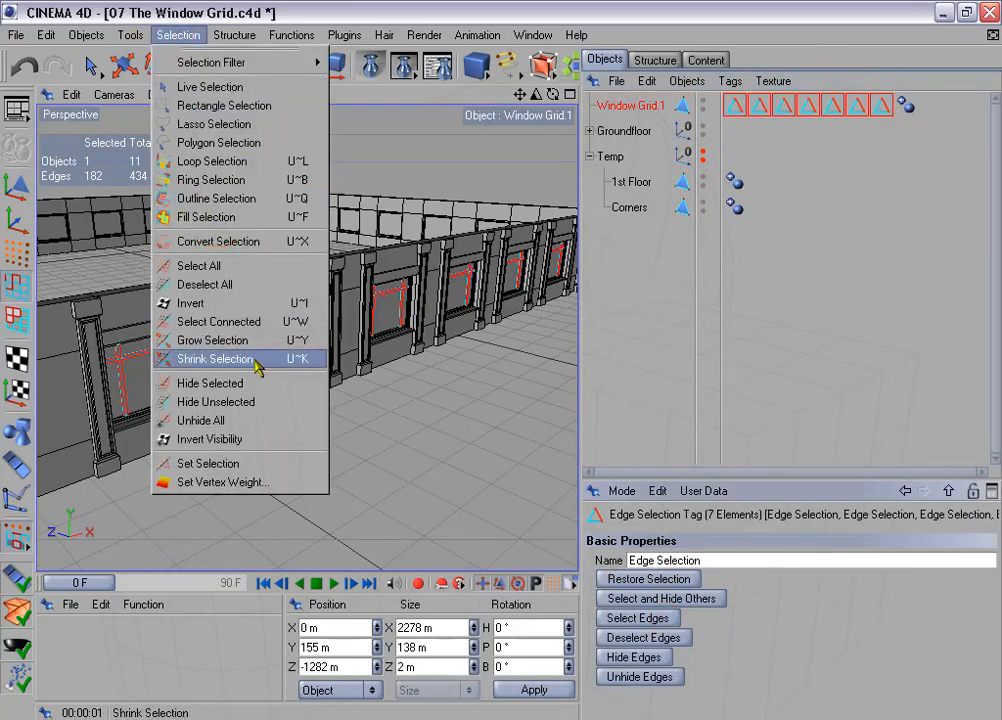
left_click(280, 461)
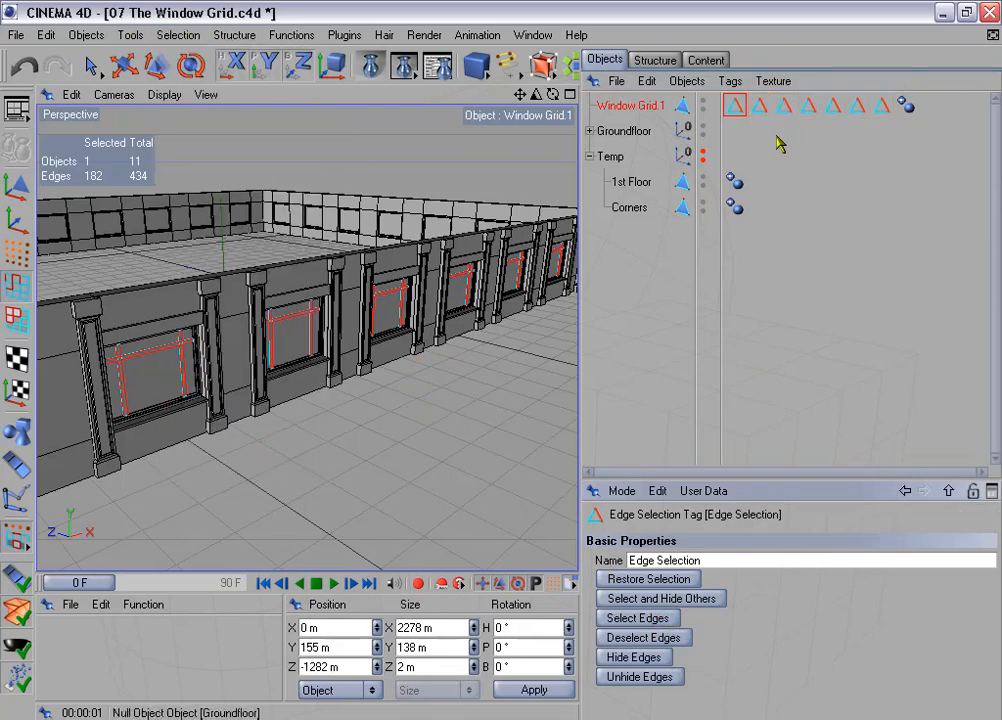
left_click_drag(754, 126, 875, 112)
key("Delete")
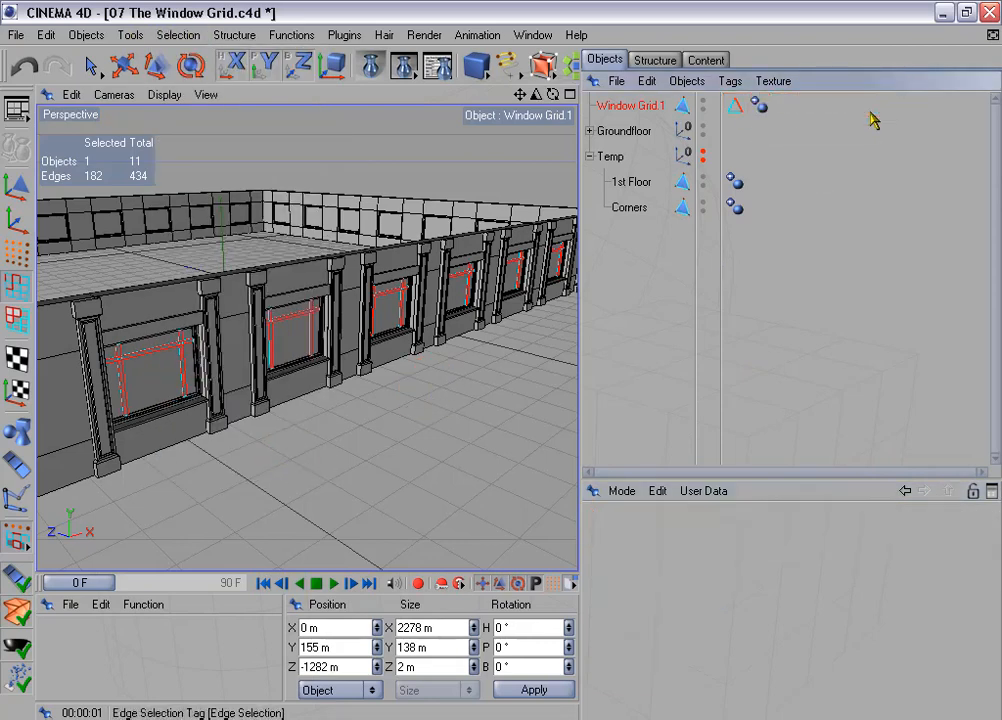
Duplicate the connected window row into 3 copies rotated 90° per step around the building, with position offset disabled.
left_click(291, 35)
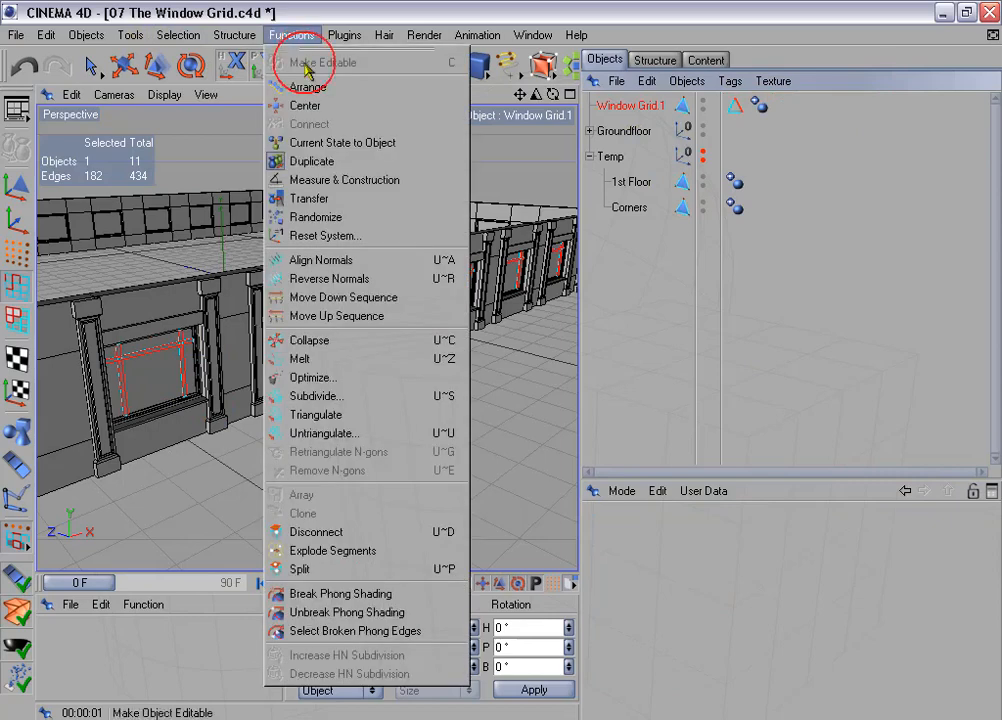
left_click(330, 161)
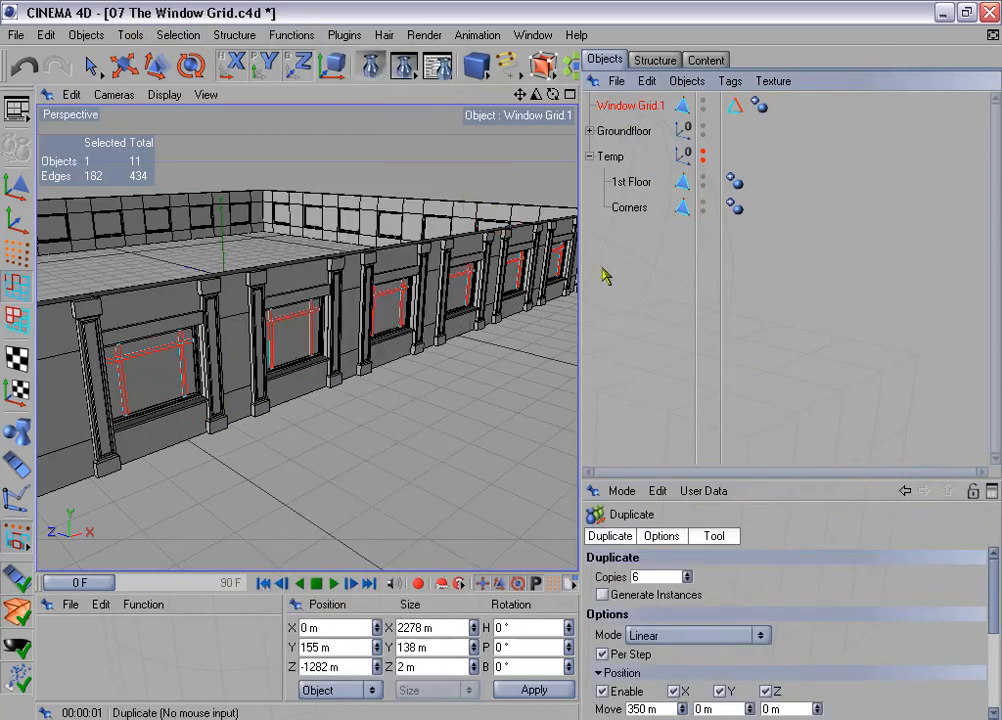
left_click(686, 582)
left_click(686, 582)
left_click_drag(707, 478, 707, 283)
left_click(602, 495)
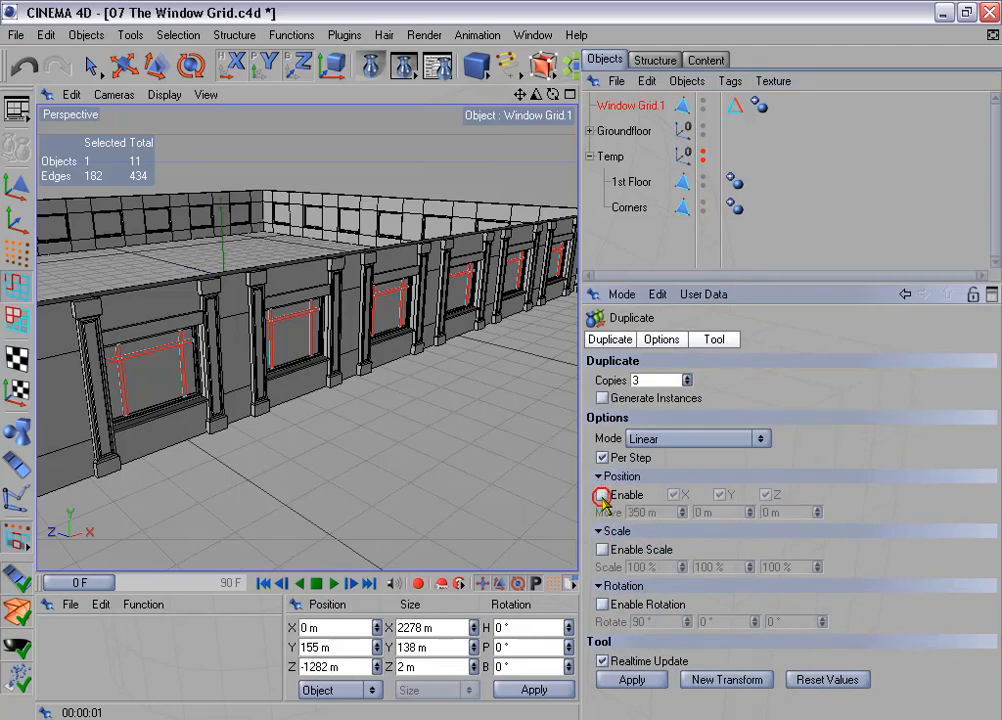
left_click(602, 604)
left_click(634, 680)
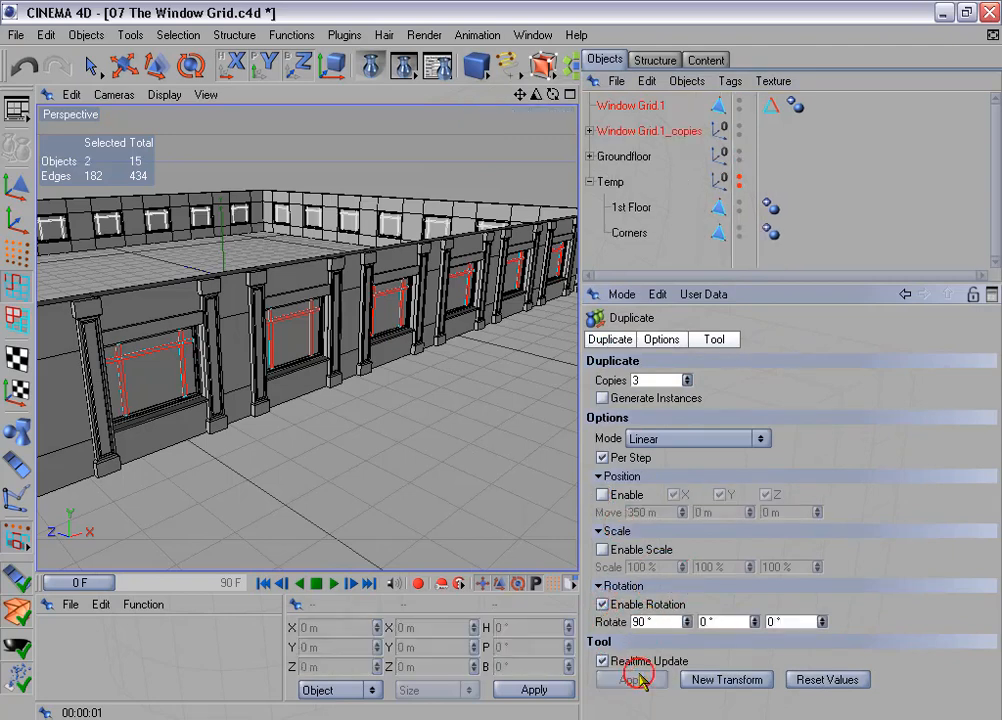
Connect the window row and its three rotated copies into one polygon object.
left_click(590, 131)
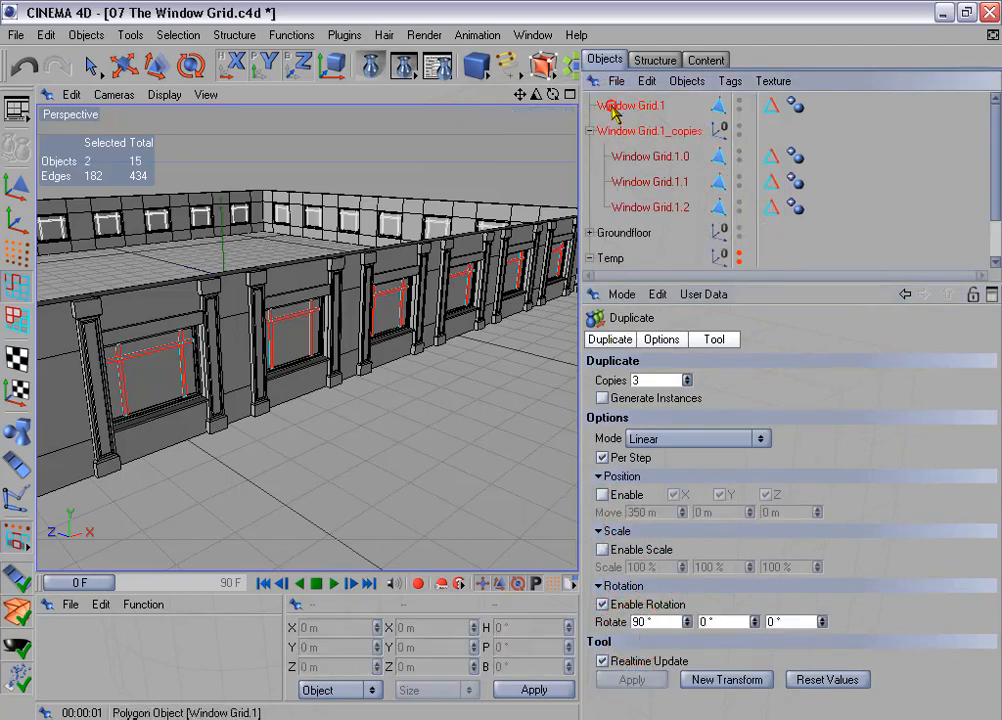
left_click(612, 105)
left_click(655, 205, "shift")
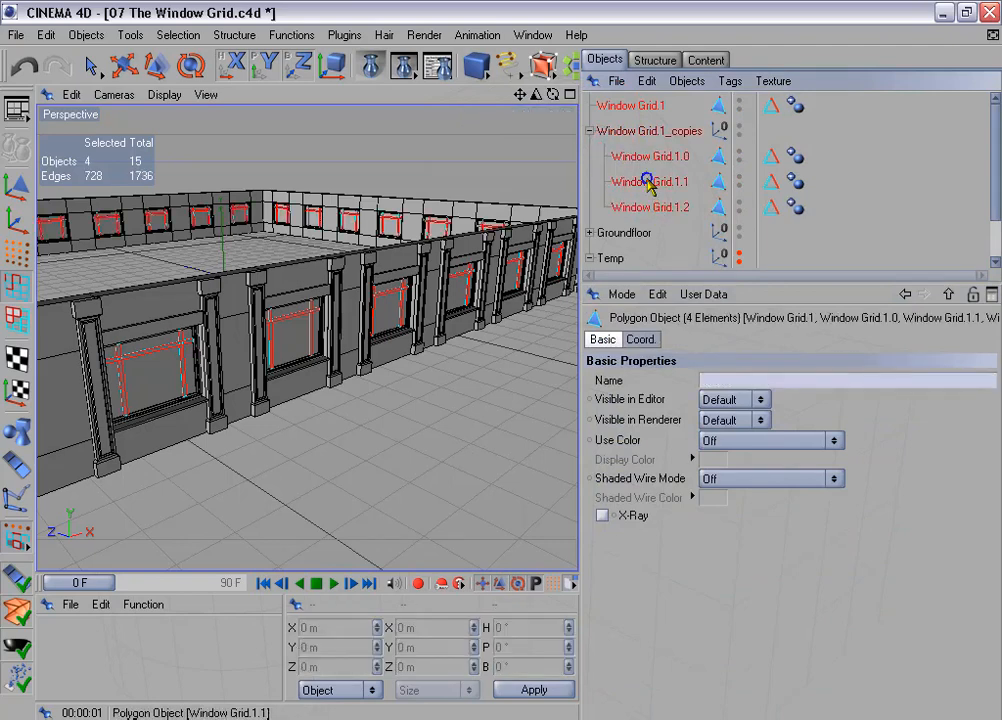
right_click(650, 181)
left_click(730, 387)
Delete the source row Window Grid.1 and the Window Grid.1_copies group.
left_click(645, 131)
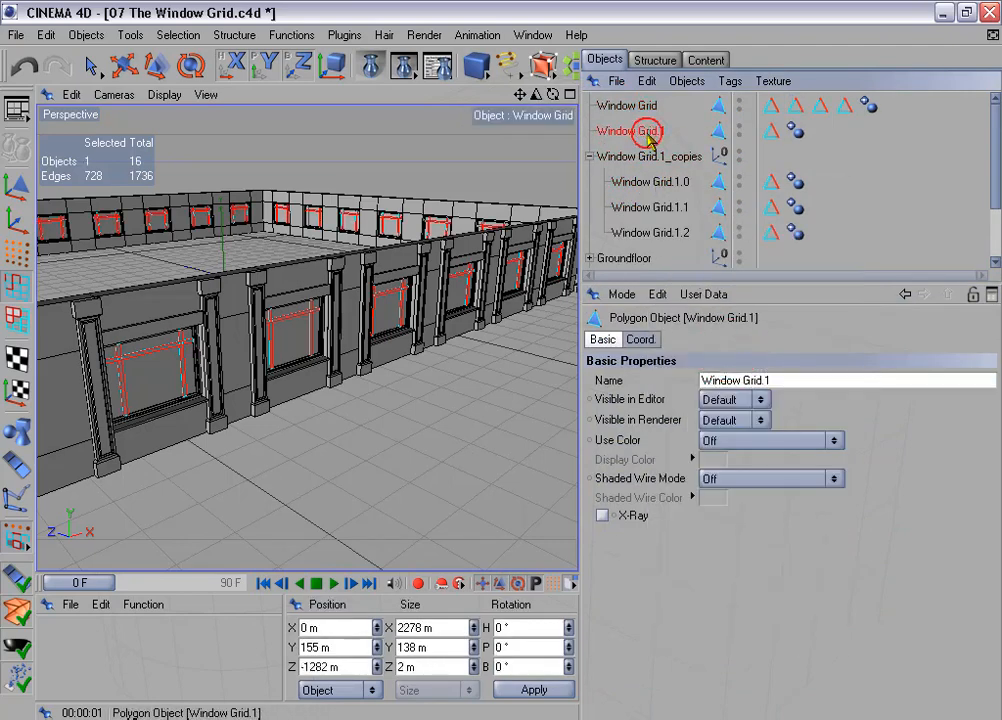
left_click(650, 157, "shift")
key("Delete")
Store the edges of all four Edge Selection tags in the Window Grid's first tag and delete the three redundant tags.
left_click(640, 105)
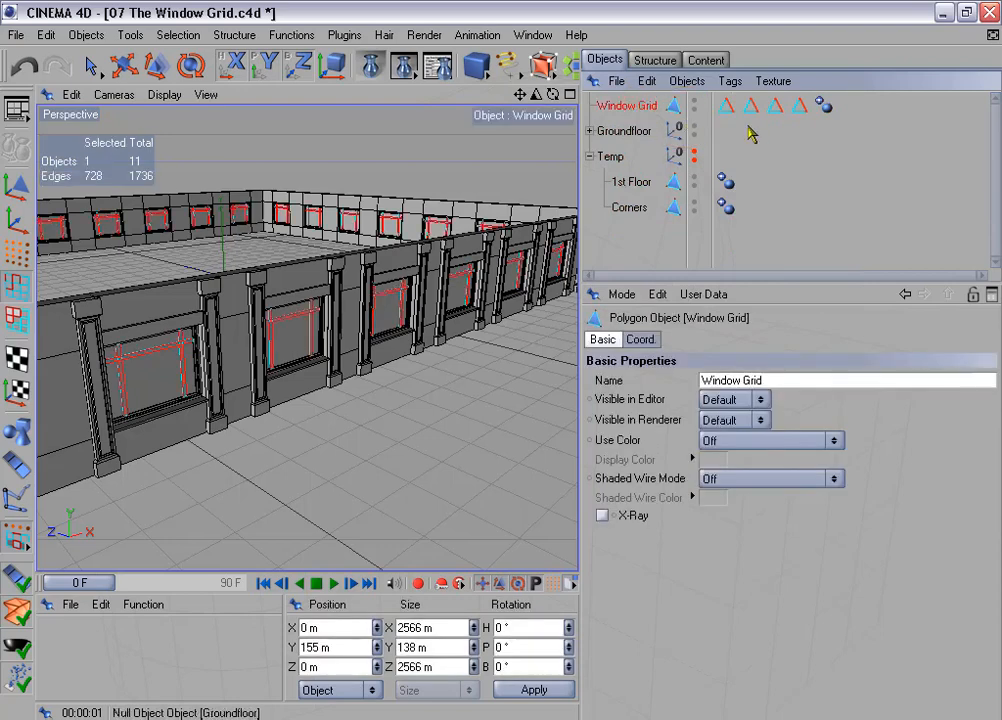
left_click_drag(722, 130, 808, 97)
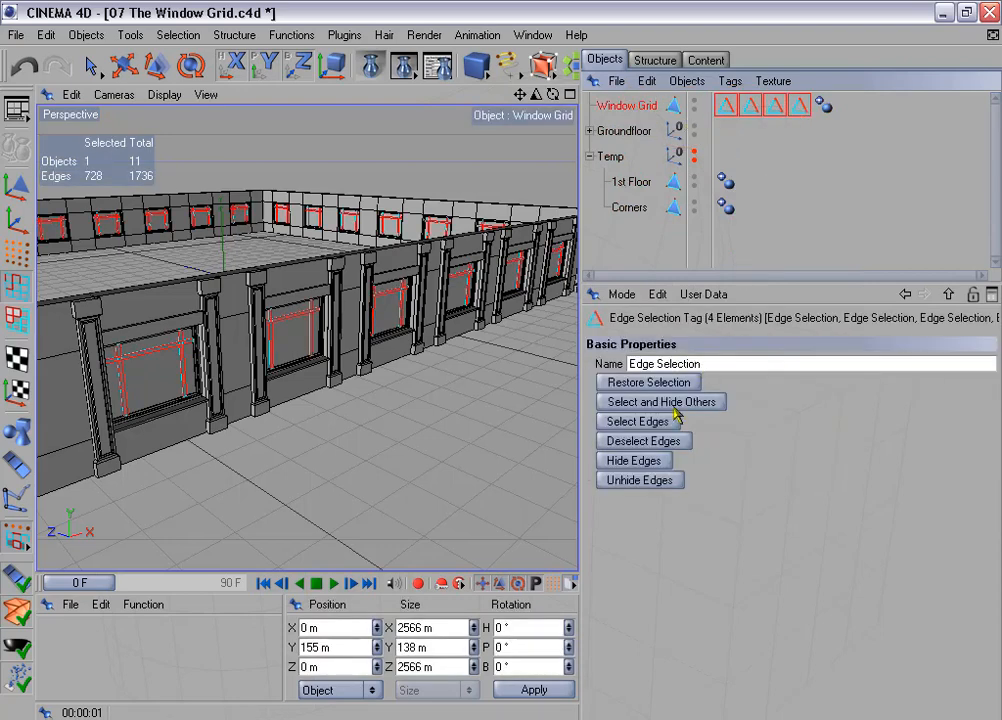
left_click(672, 420)
left_click(178, 35)
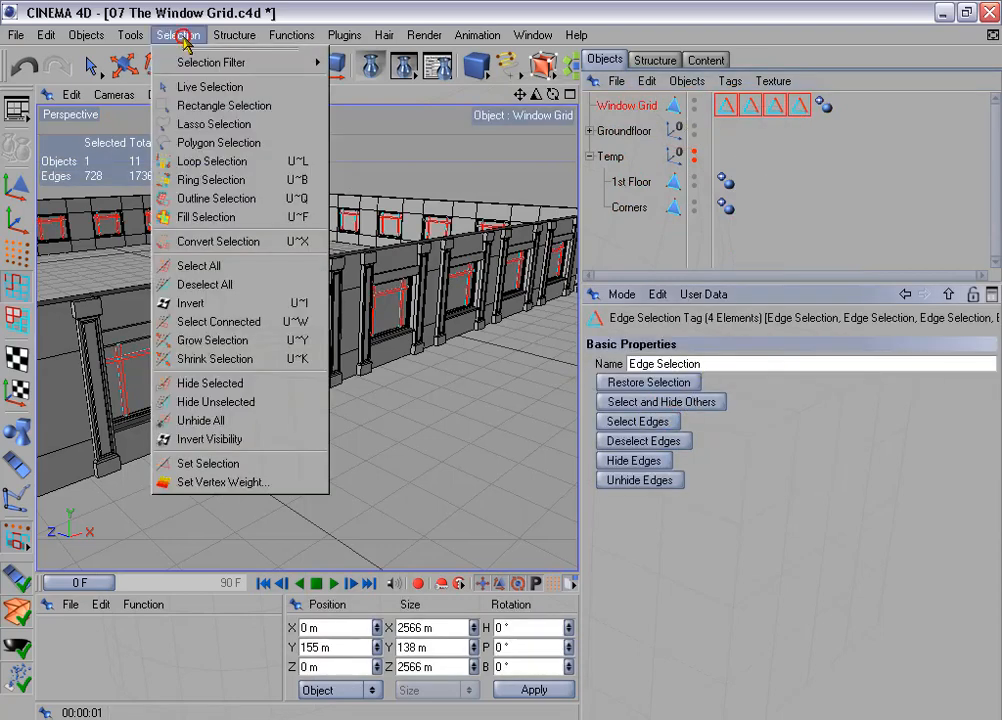
left_click(270, 466)
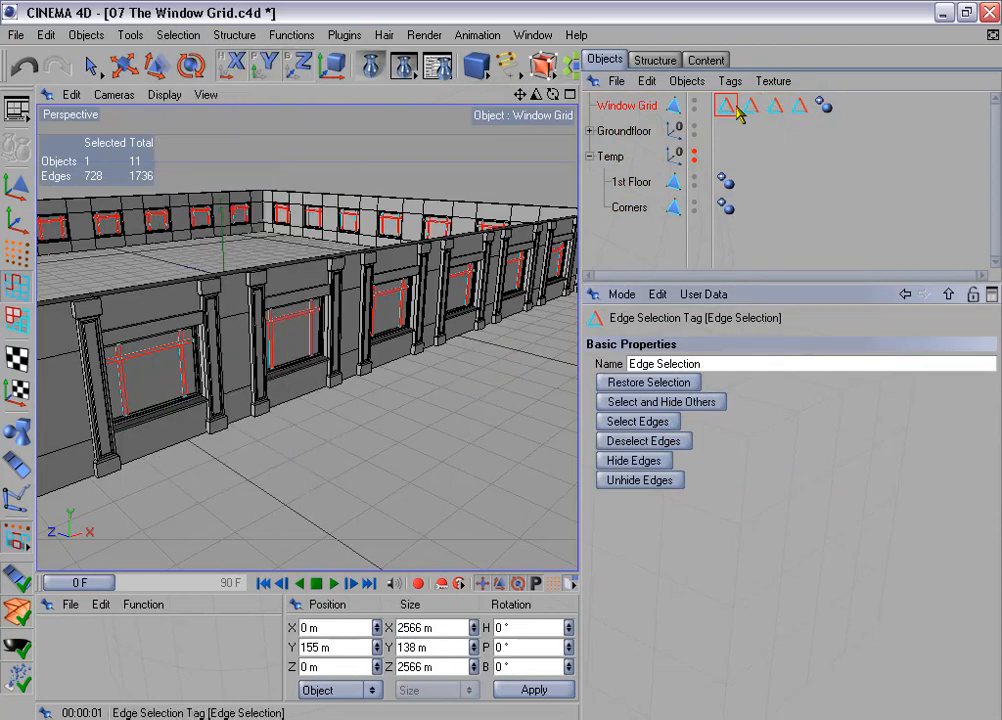
left_click(777, 110, "shift")
left_click(796, 114, "shift")
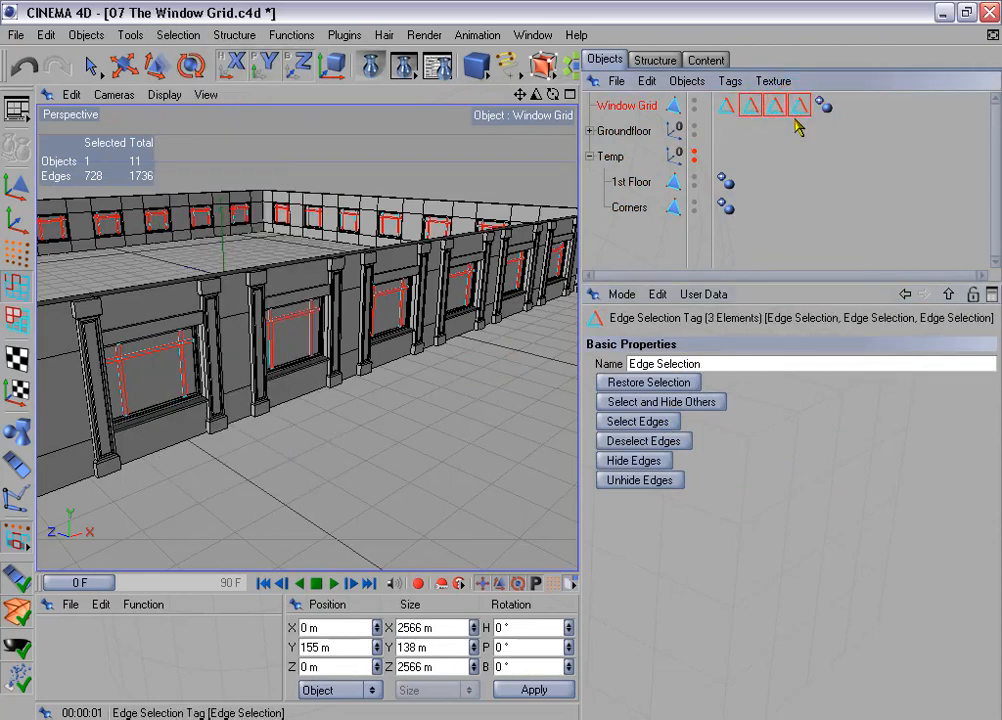
key("Delete")
Enlarge the viewport and render the ground floor in a maximized Picture Viewer to check the window grids.
left_click_drag(579, 427, 809, 460)
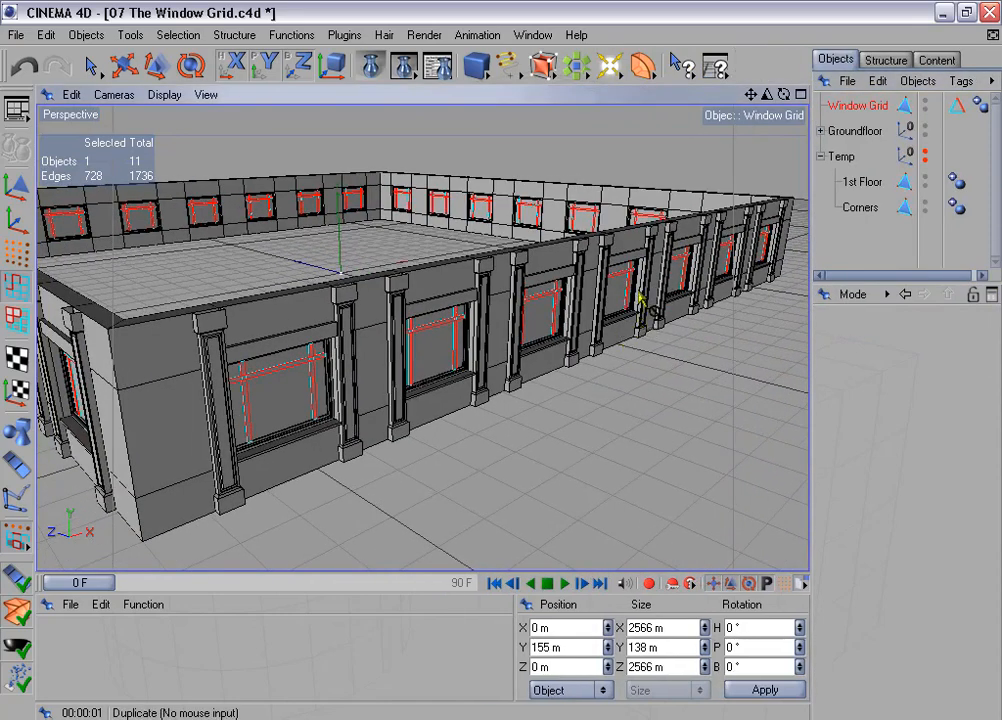
mouse_move(640, 300)
left_mouse_down("alt")
mouse_move(646, 288)
mouse_move(645, 300)
left_mouse_up("alt")
left_click(404, 67)
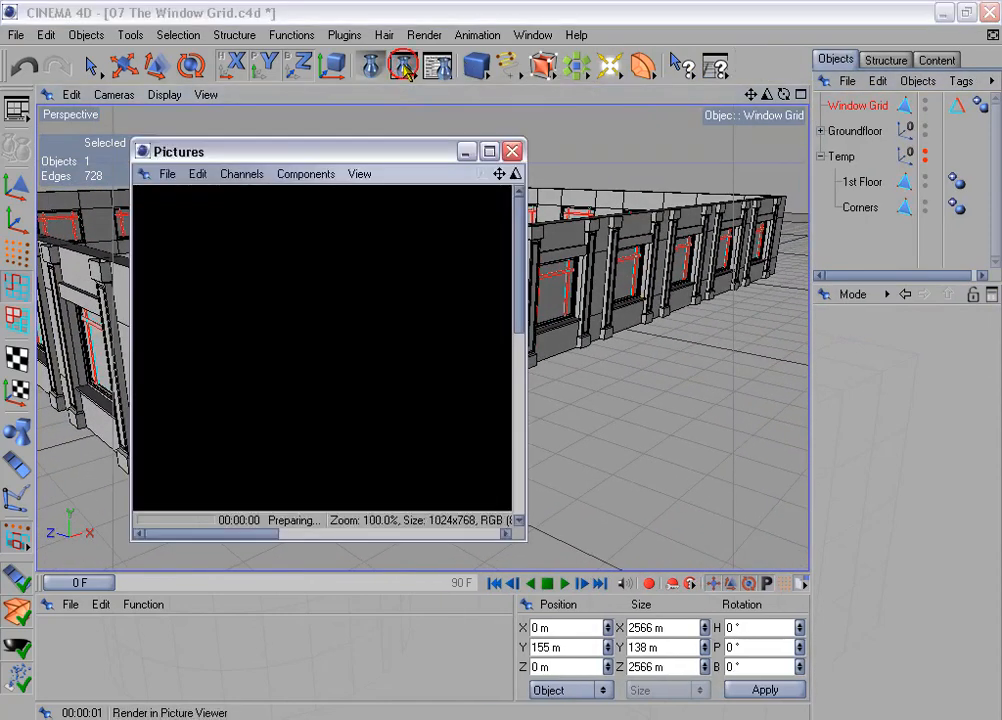
left_click(489, 151)
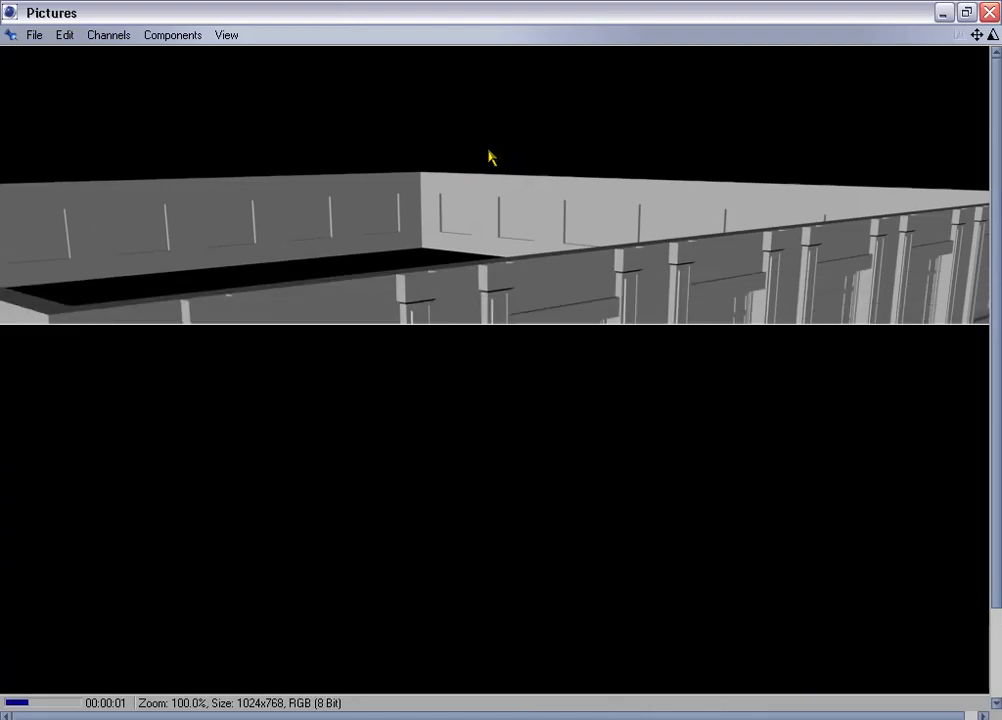